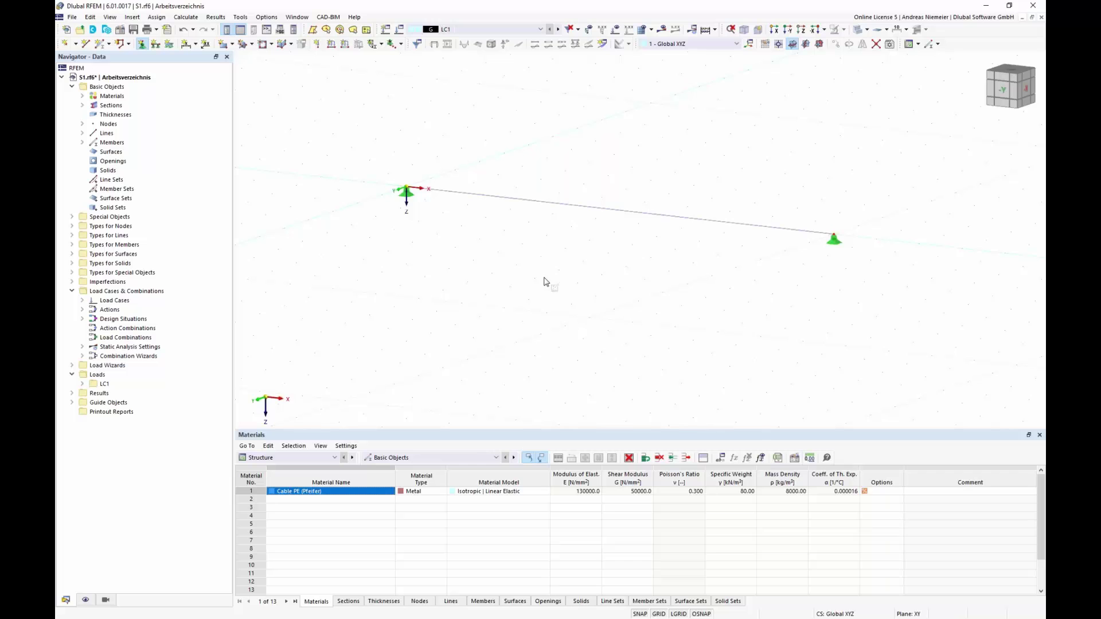
- Calculate load case LC1 and display its deformation results
key("Escape")
left_click(661, 29)
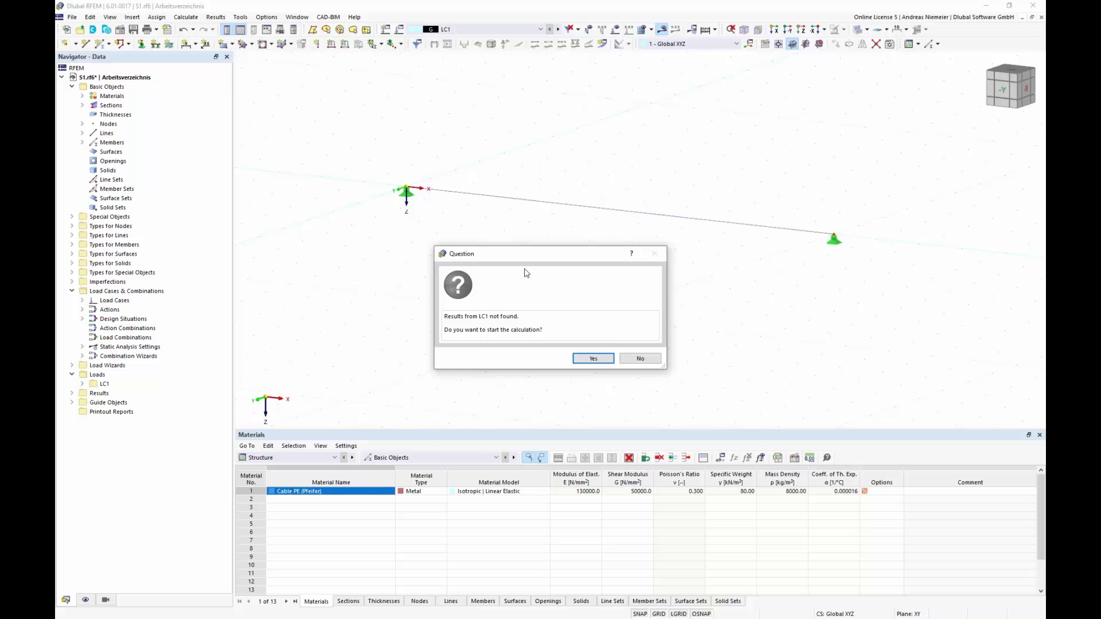
left_click(591, 358)
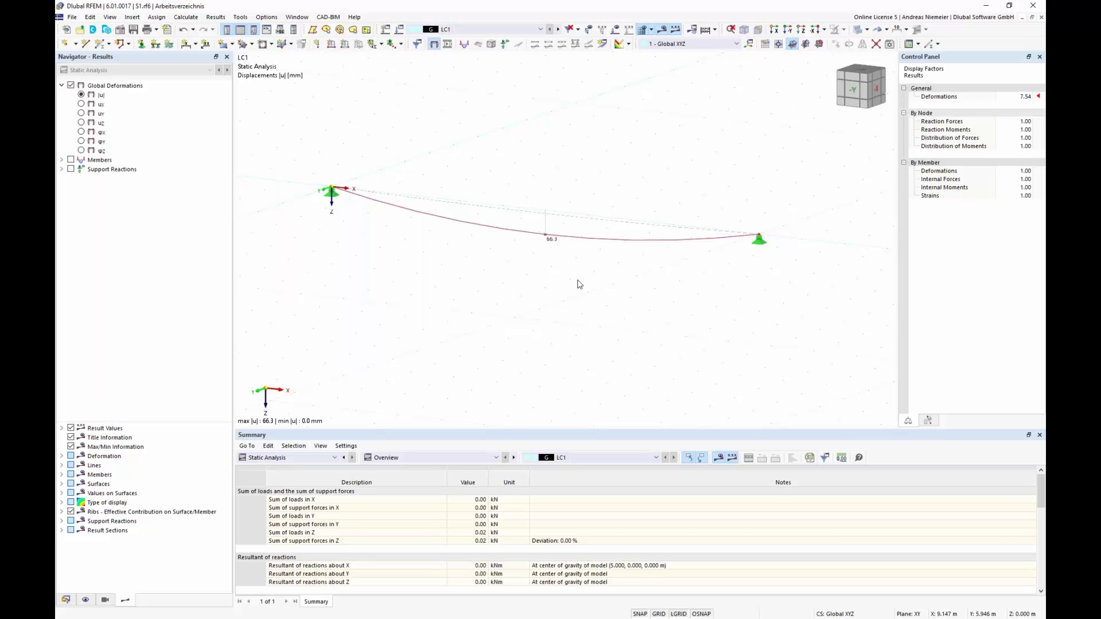
- Set the deformation display factor to 16 and animate the cable's deformation
left_click(1026, 97)
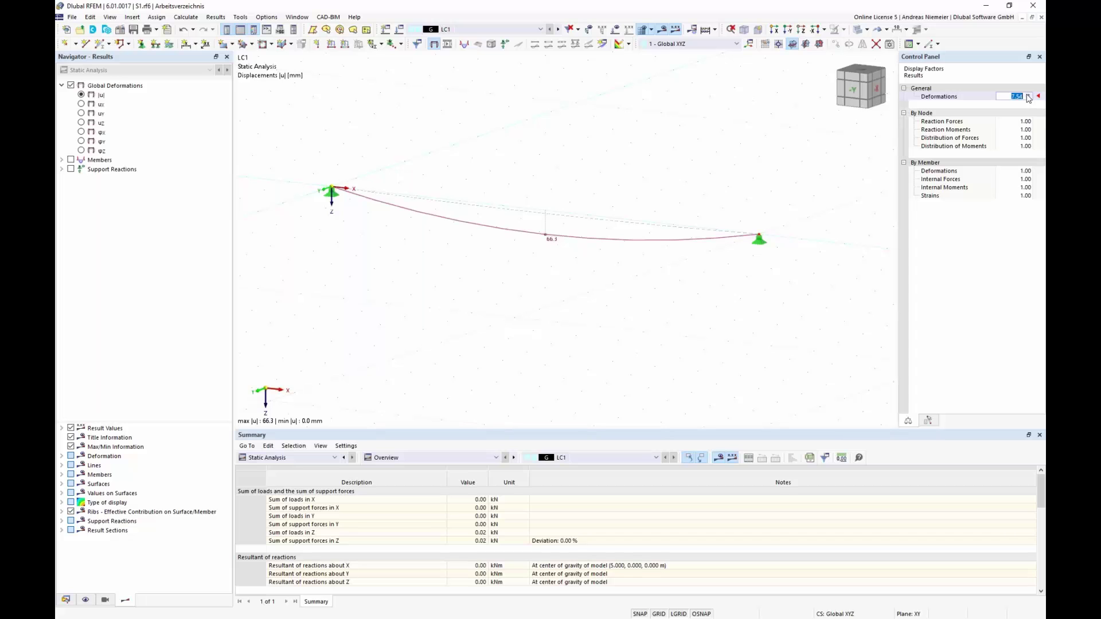
type("16")
key("Return")
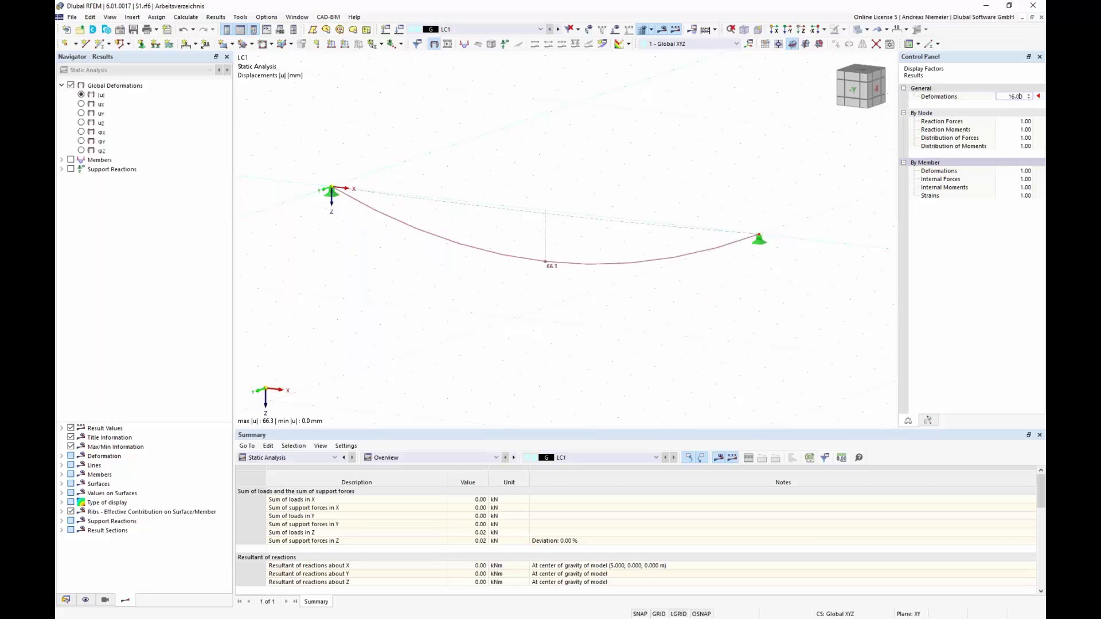
left_click(448, 45)
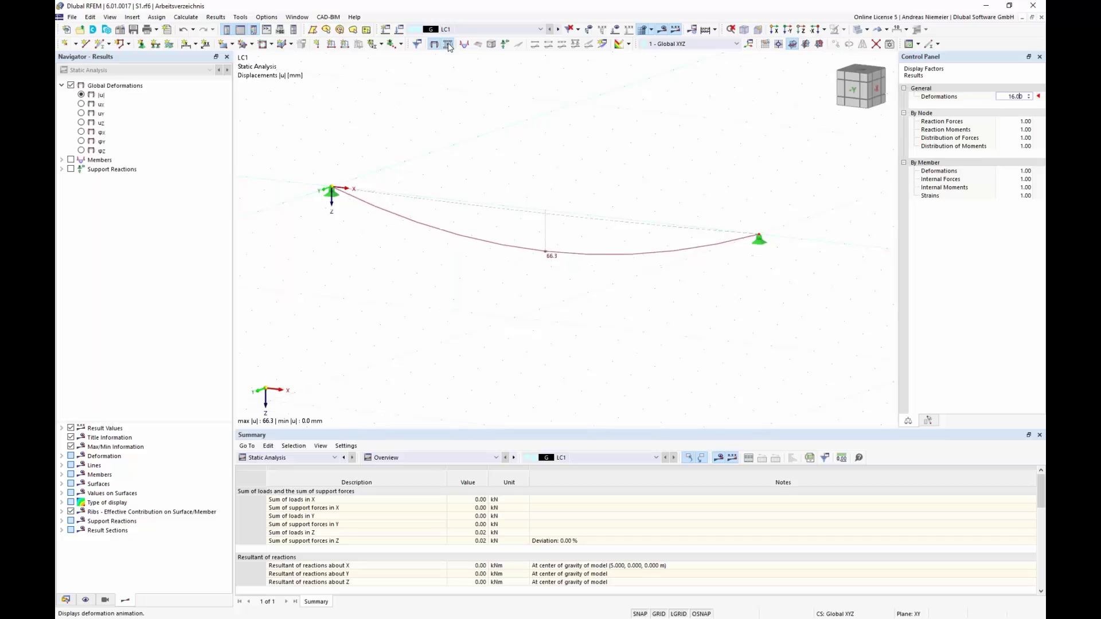
- Set the deformation display factor to 1 and inspect the sagging cable in the view along the Y axis
left_click(1015, 96)
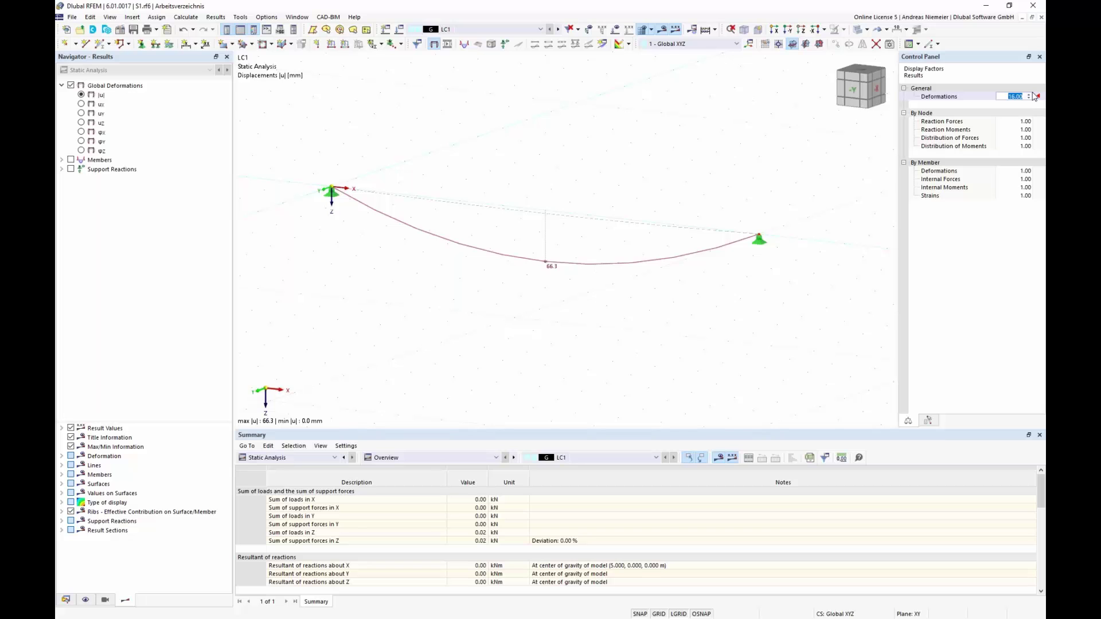
type("1")
key("Tab")
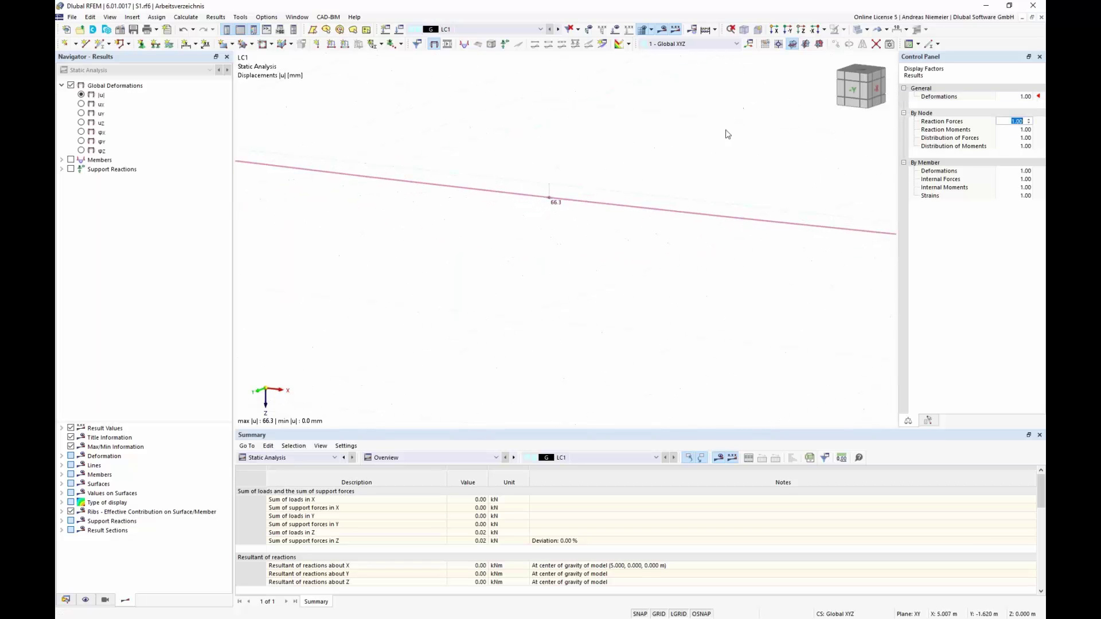
left_click(853, 89)
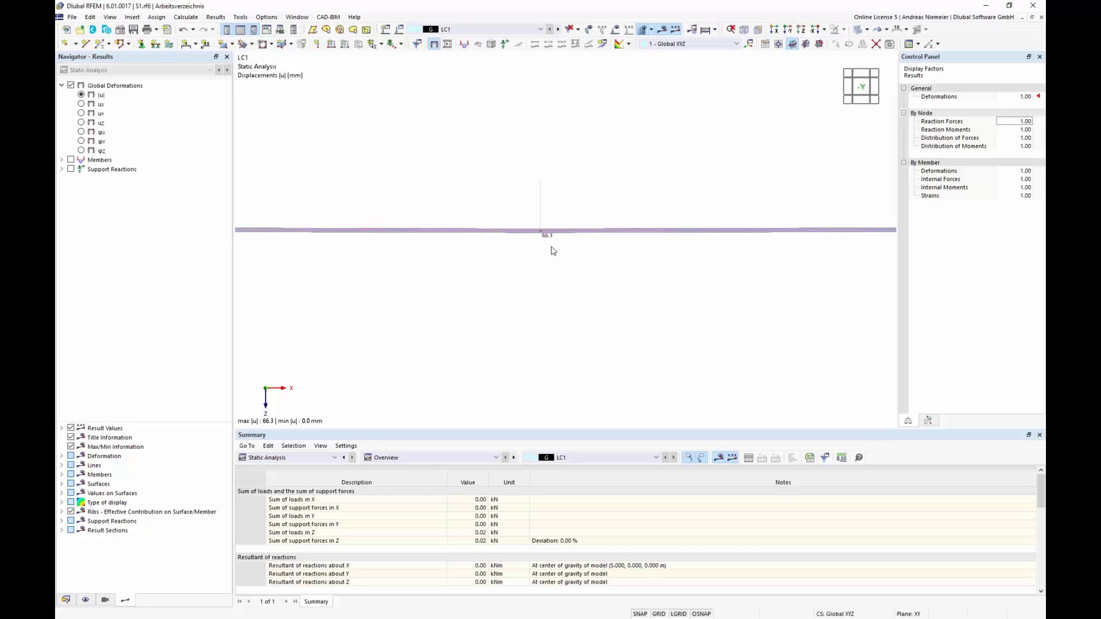
scroll(575, 290, "down", 3)
scroll(579, 291, "down", 1)
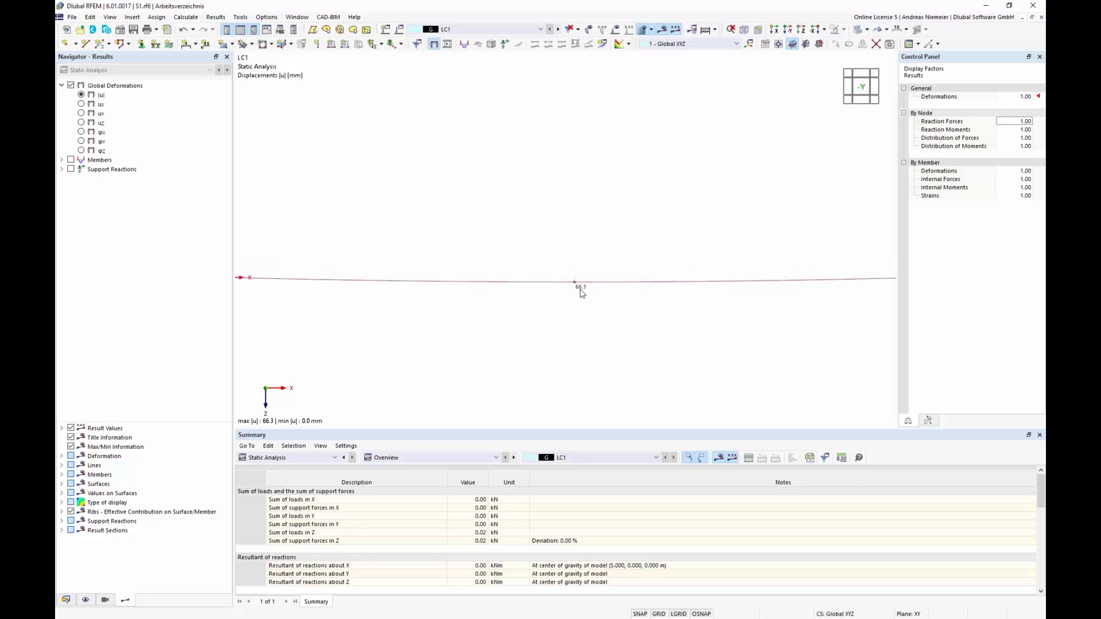
scroll(580, 293, "up", 3)
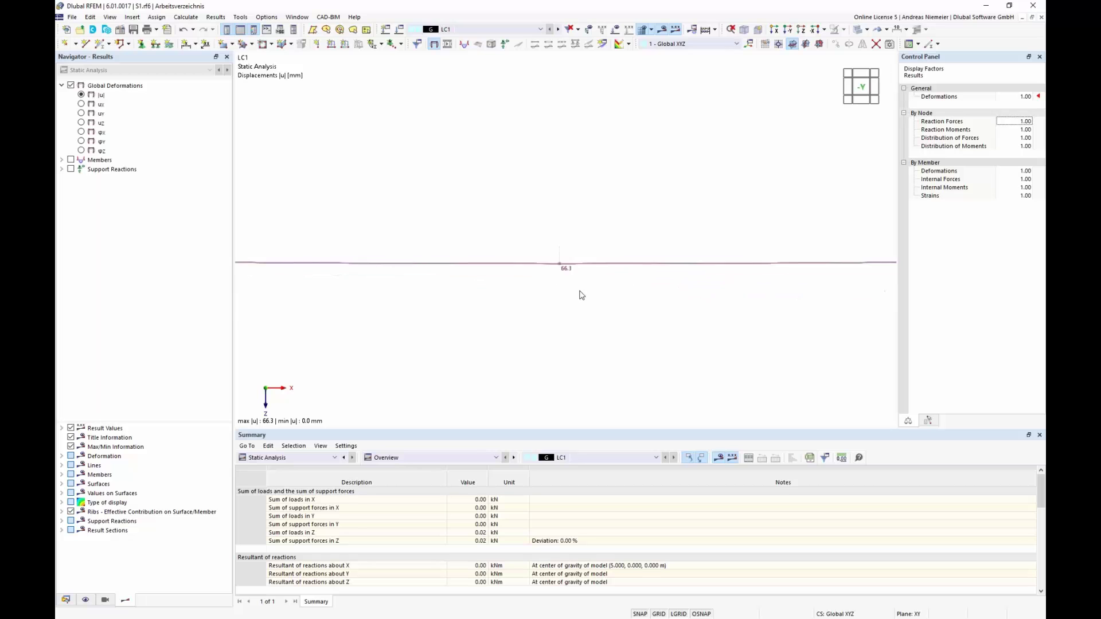
- Compare the model topology displayed on the original shape and on the deformed shape, finishing with Deformed Shape
left_click(88, 600)
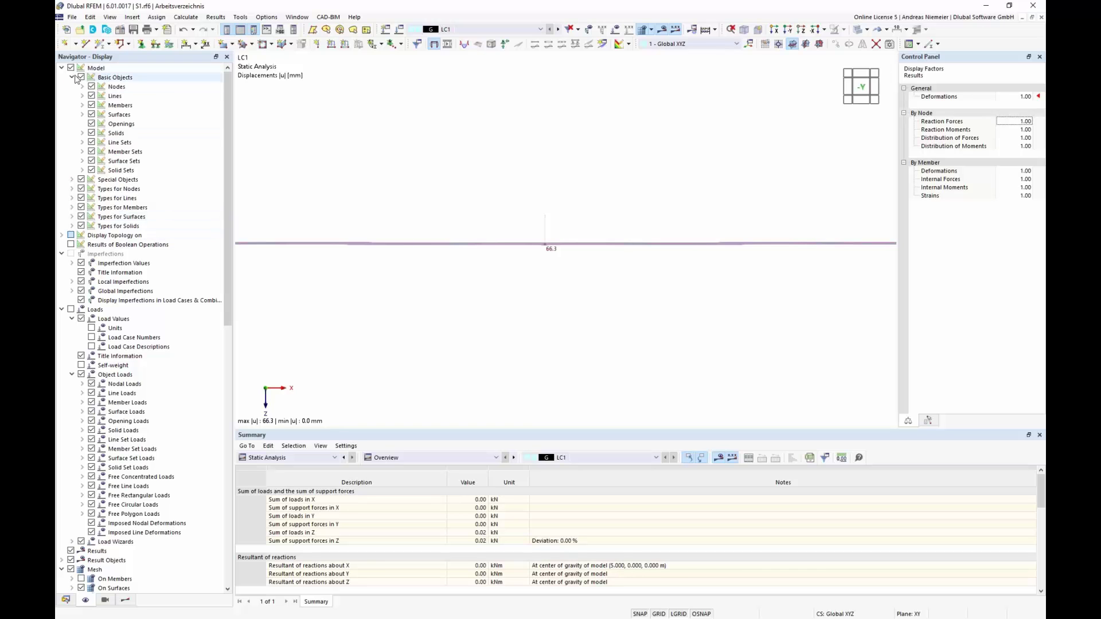
left_click(61, 235)
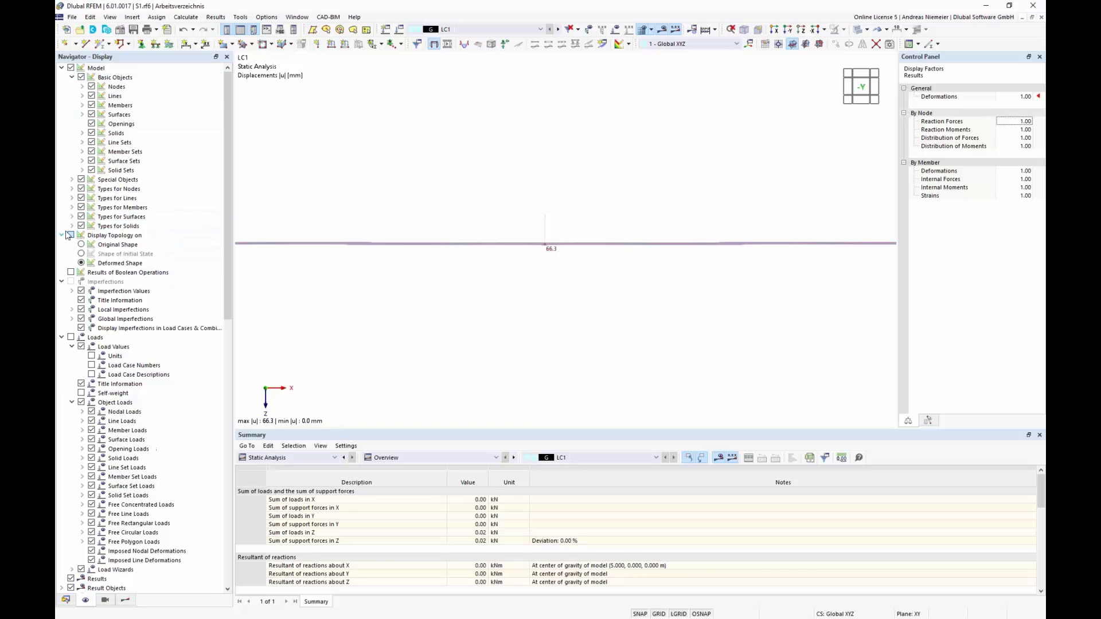
left_click(82, 245)
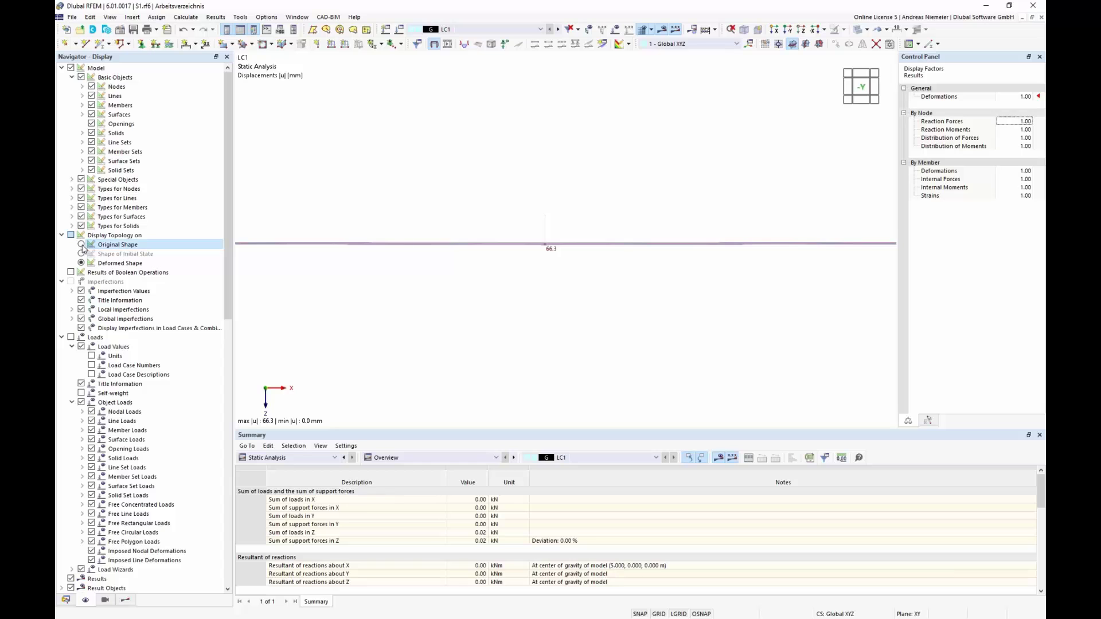
left_click(82, 263)
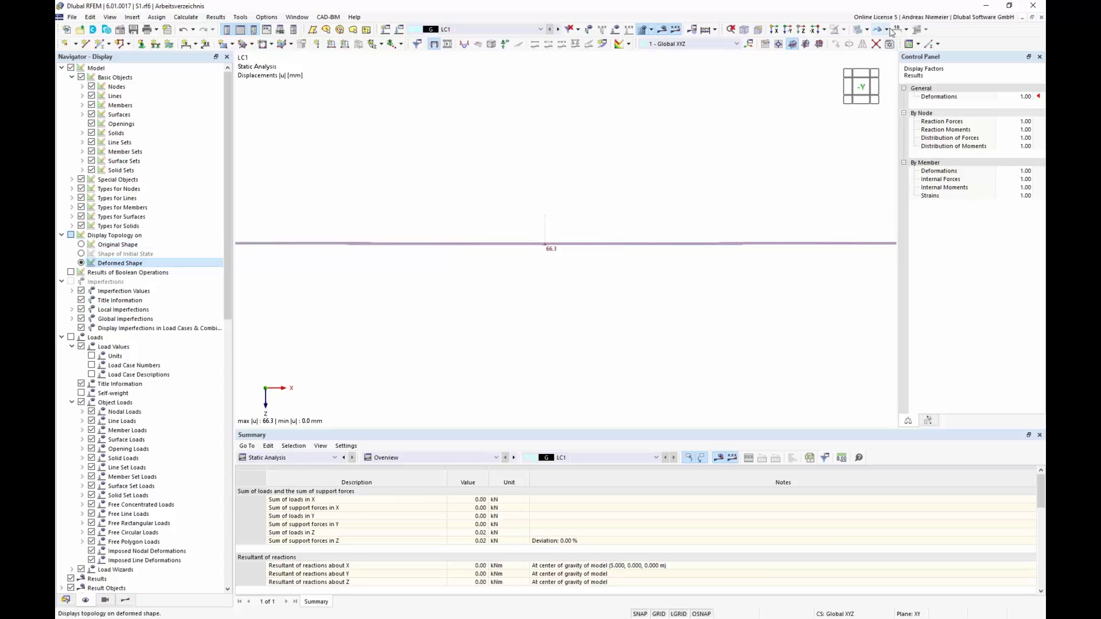
left_click(890, 31)
left_click(898, 44)
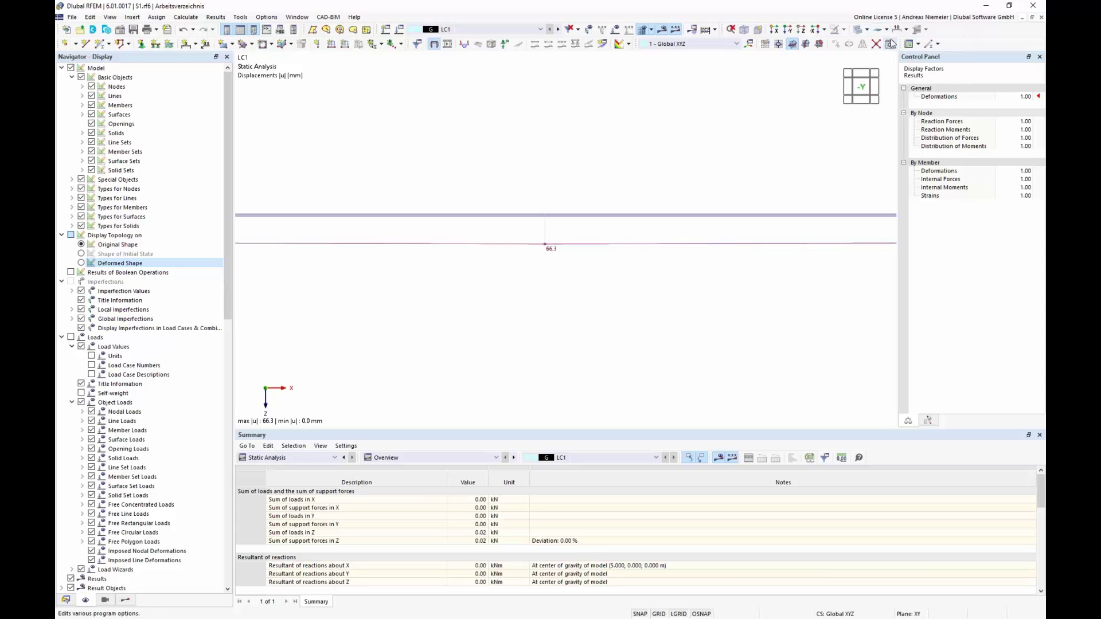
left_click(890, 31)
left_click(906, 66)
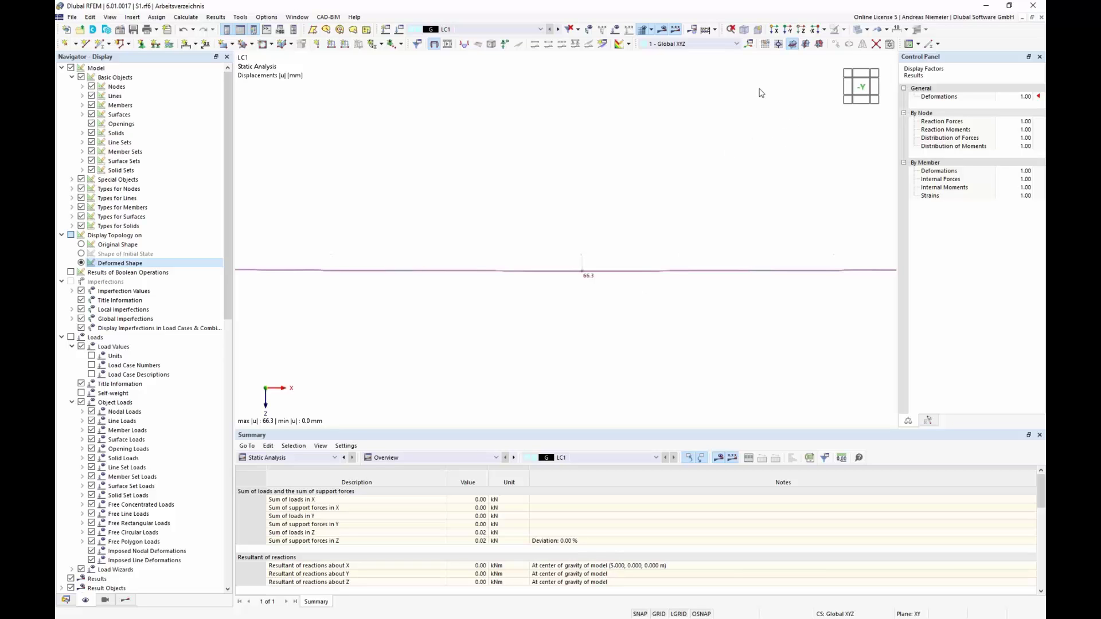
- Show the cable's axial force diagram N in the isometric view
left_click(749, 44)
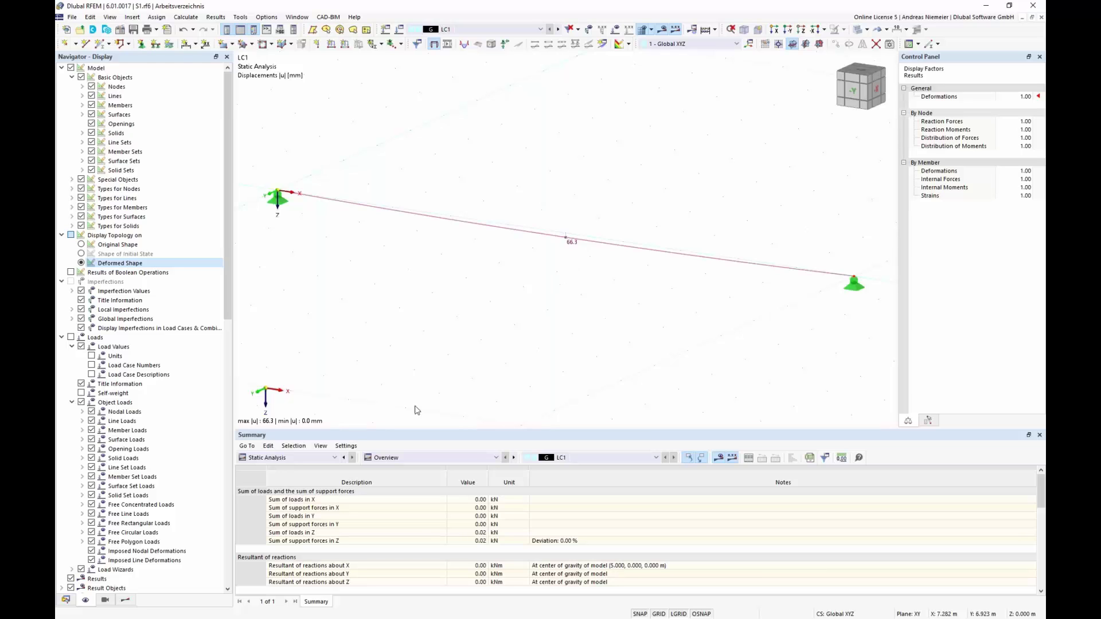
left_click(126, 599)
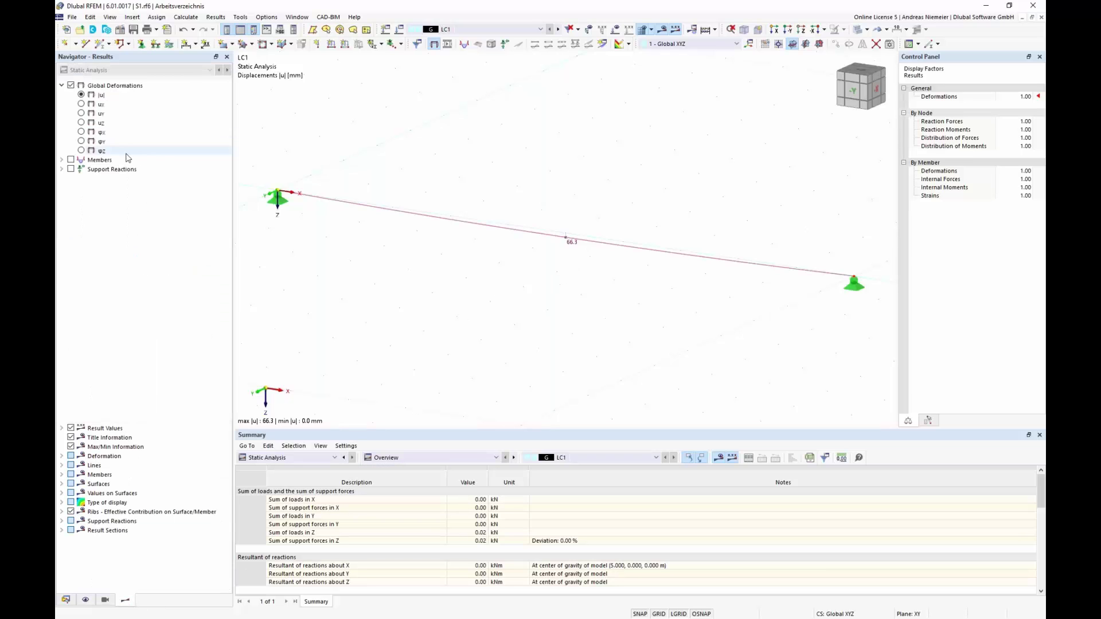
left_click(61, 160)
left_click(72, 178)
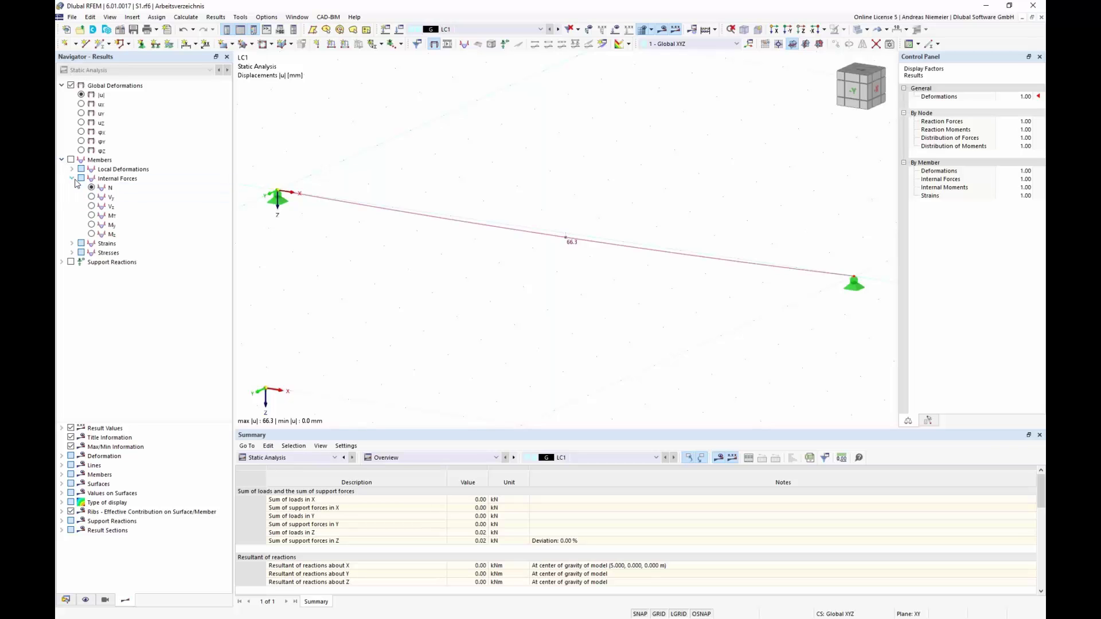
left_click(91, 187)
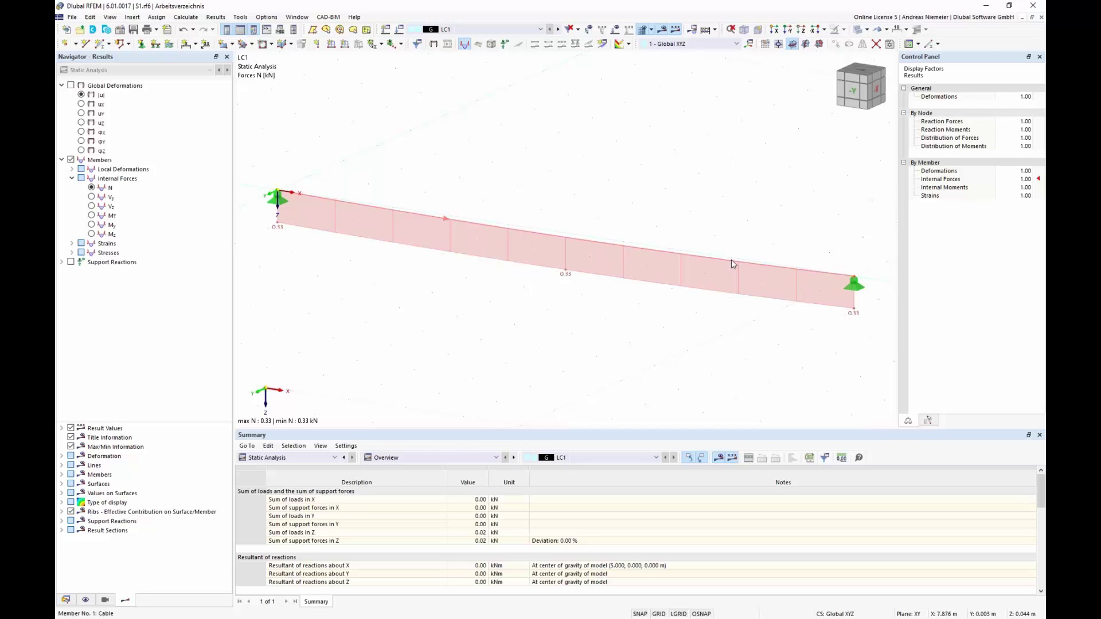
mouse_move(731, 263)
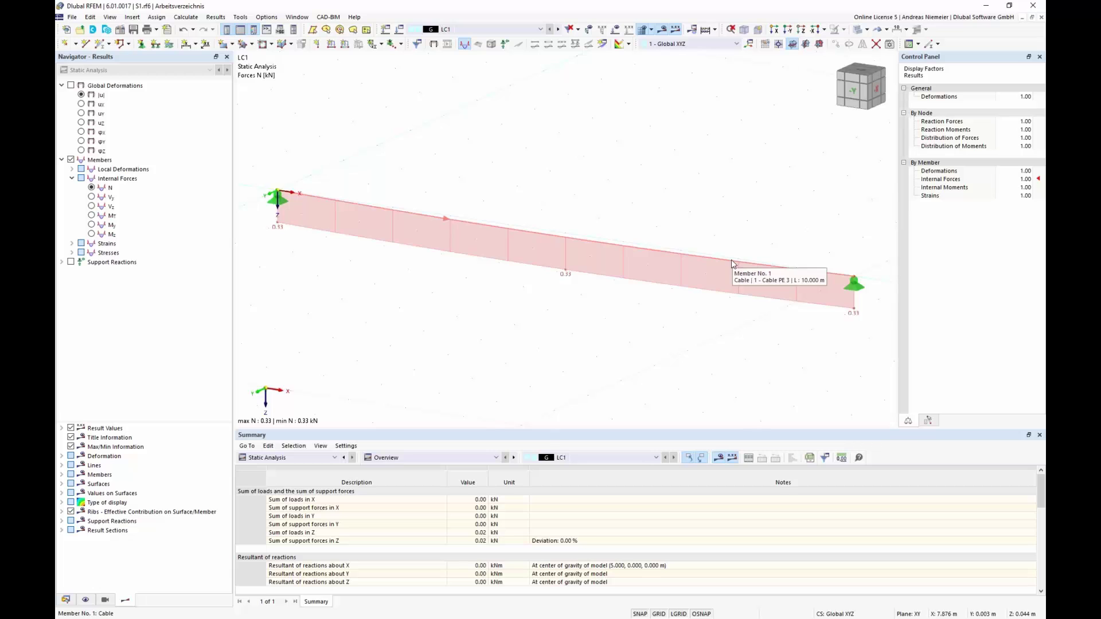
- Change the cable's section 1 to Cable PE 10 and recalculate load case LC1
left_click(286, 457)
left_click(285, 477)
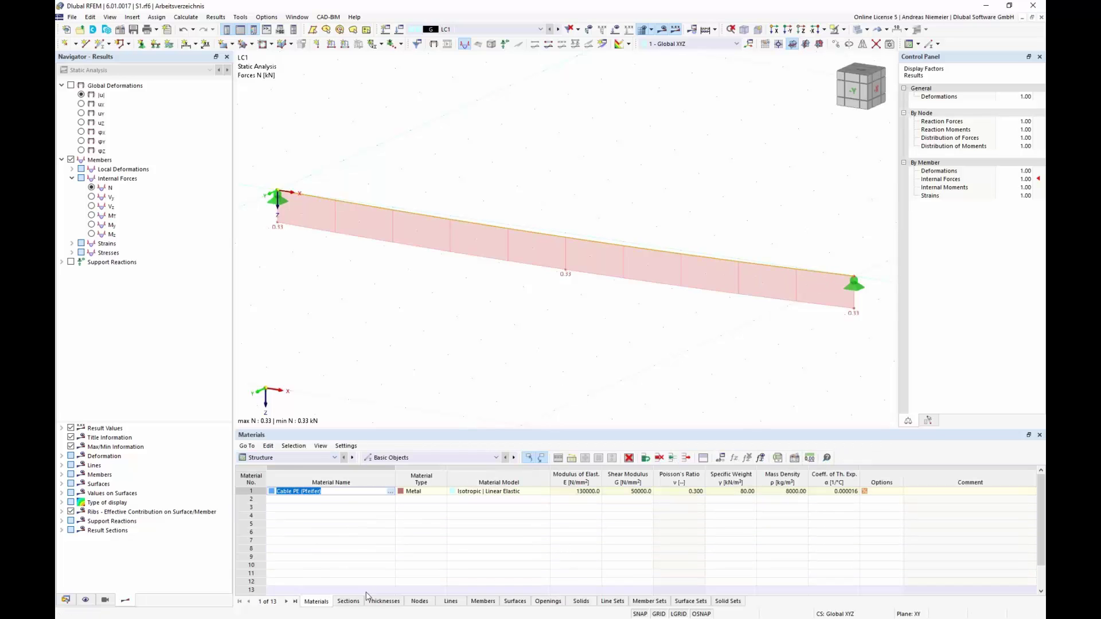
left_click(357, 600)
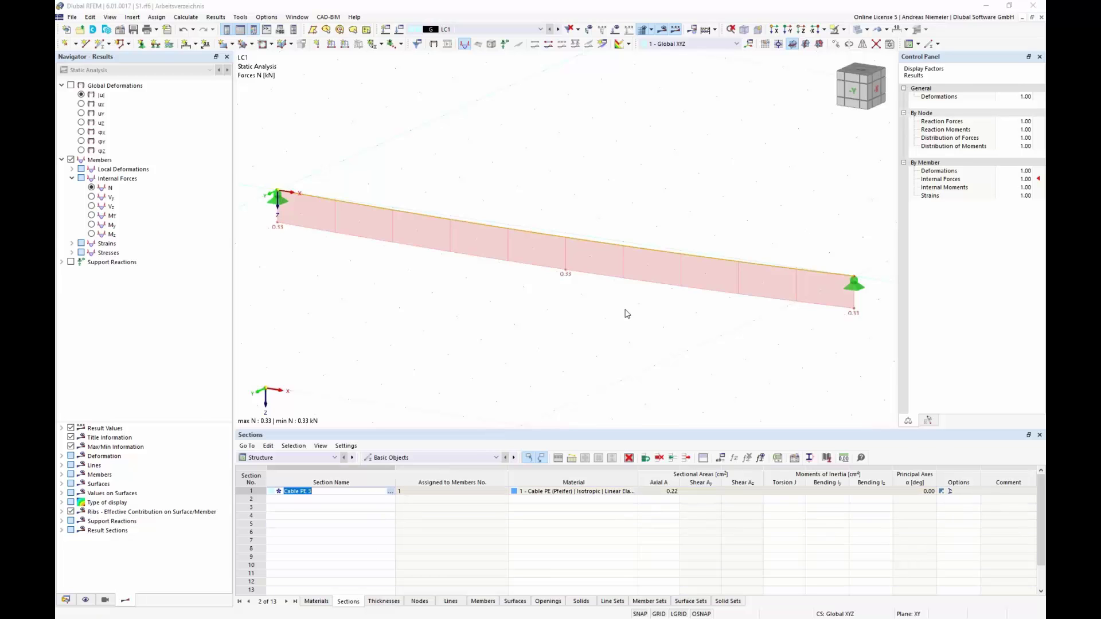
key("F7")
left_click(606, 159)
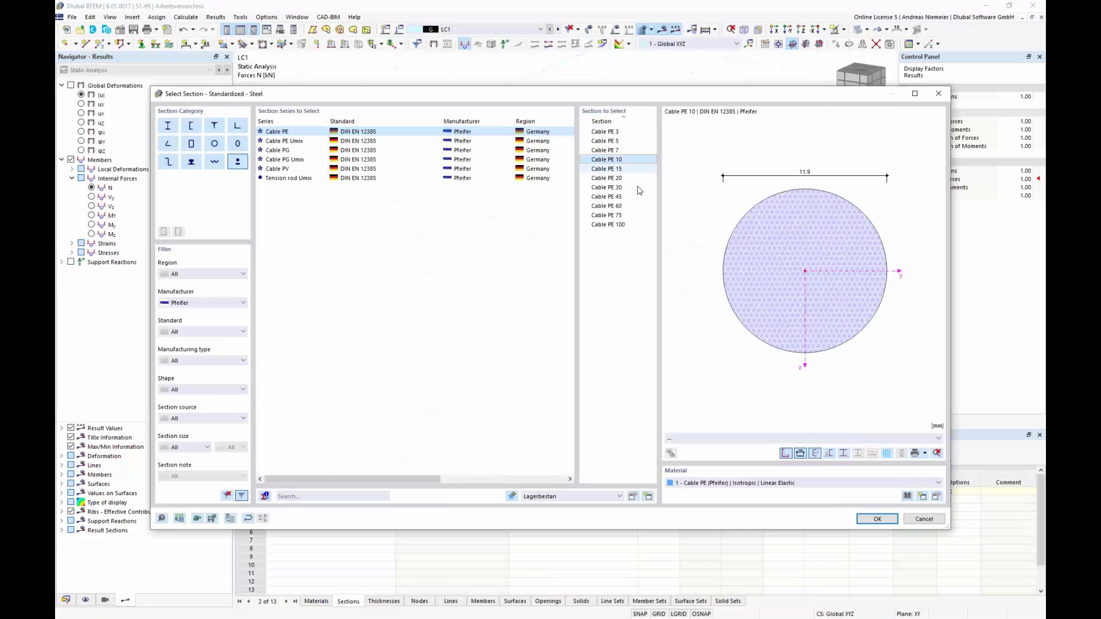
left_click(876, 518)
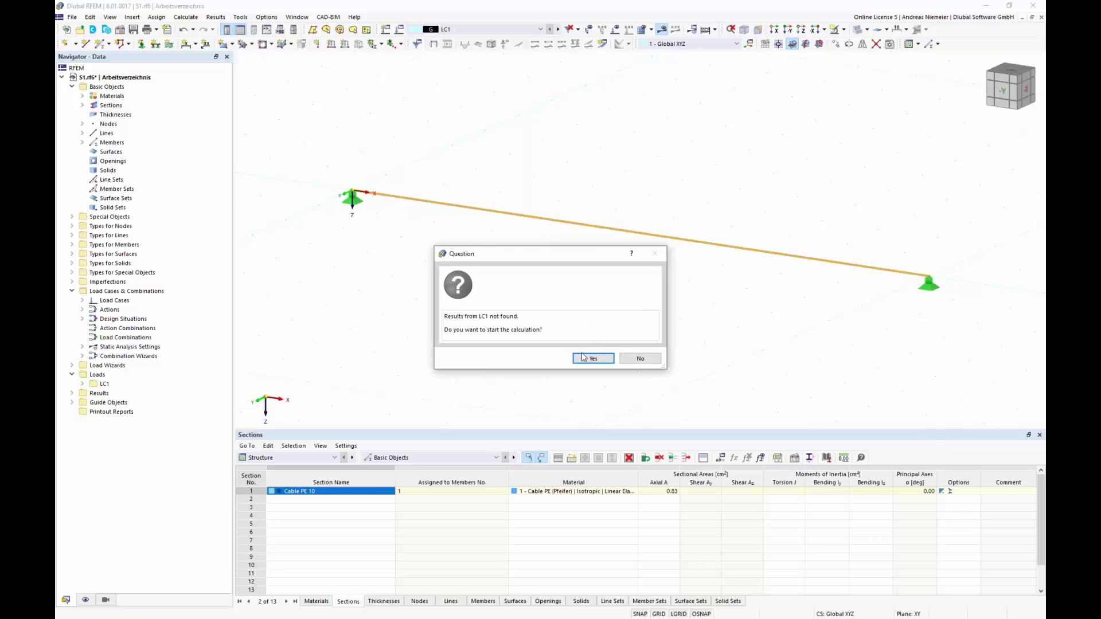
left_click(592, 358)
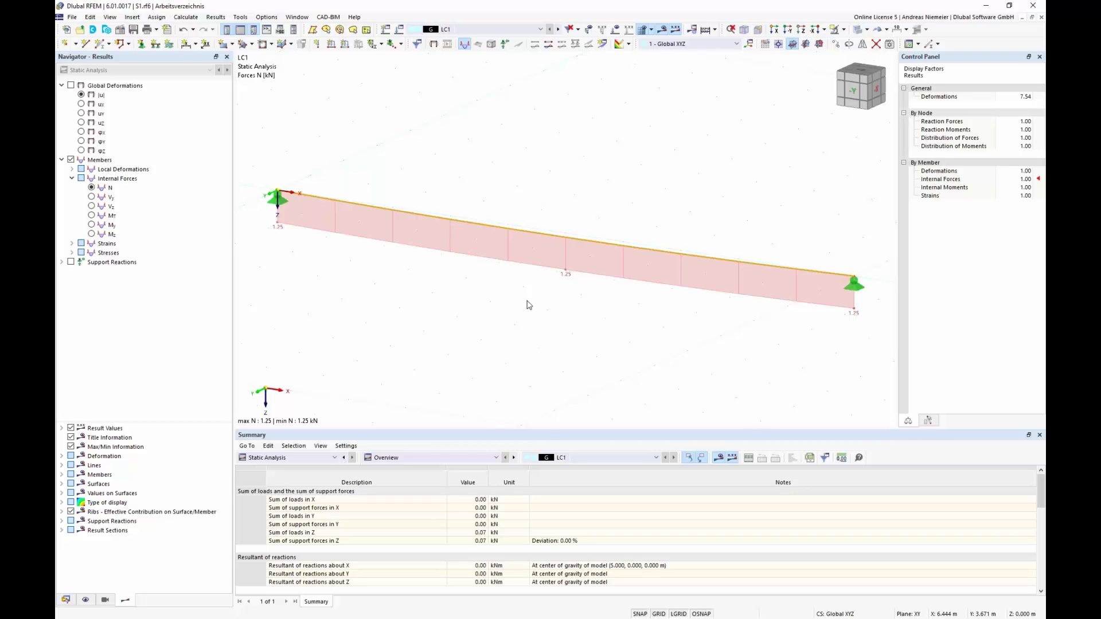
- Name load case LC1 "G" and add load case LC2 named "P" in the load cases table
left_click(312, 459)
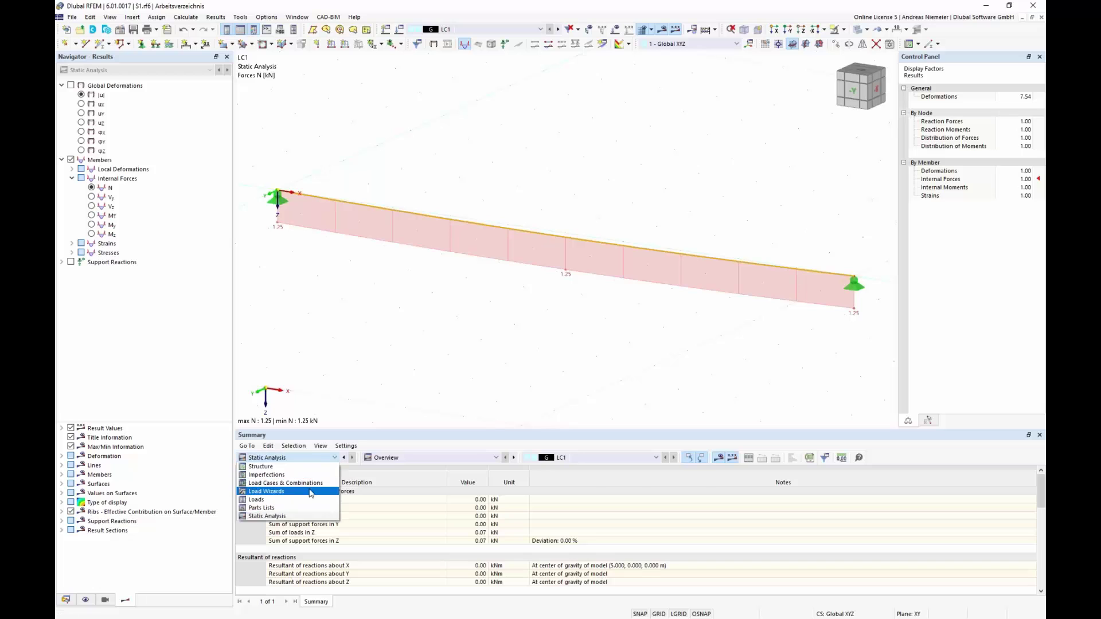
left_click(310, 484)
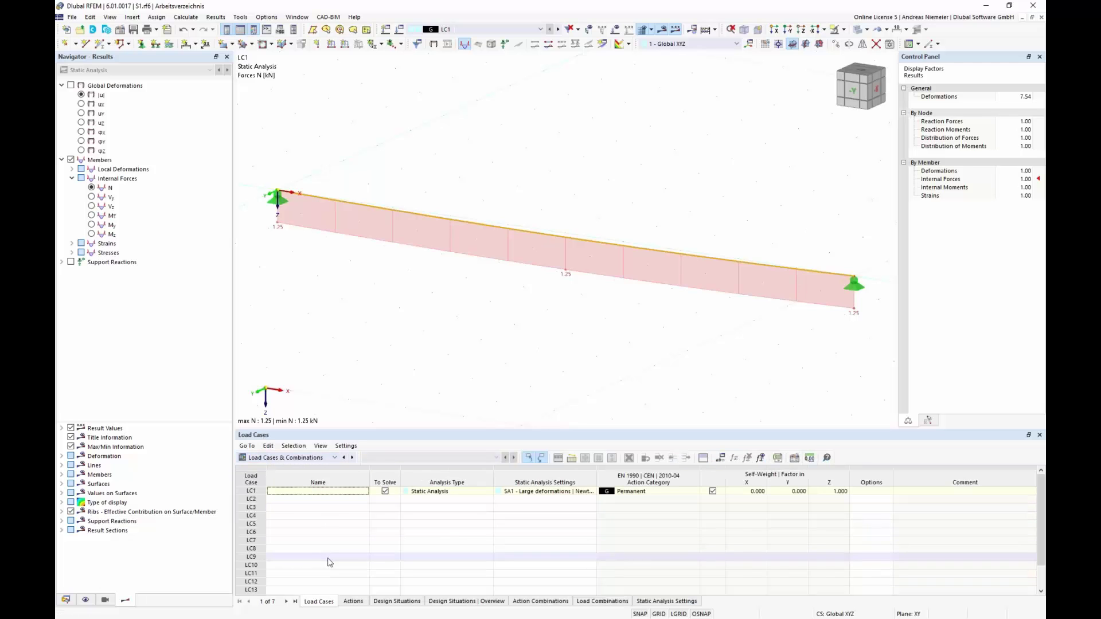
left_click(326, 491)
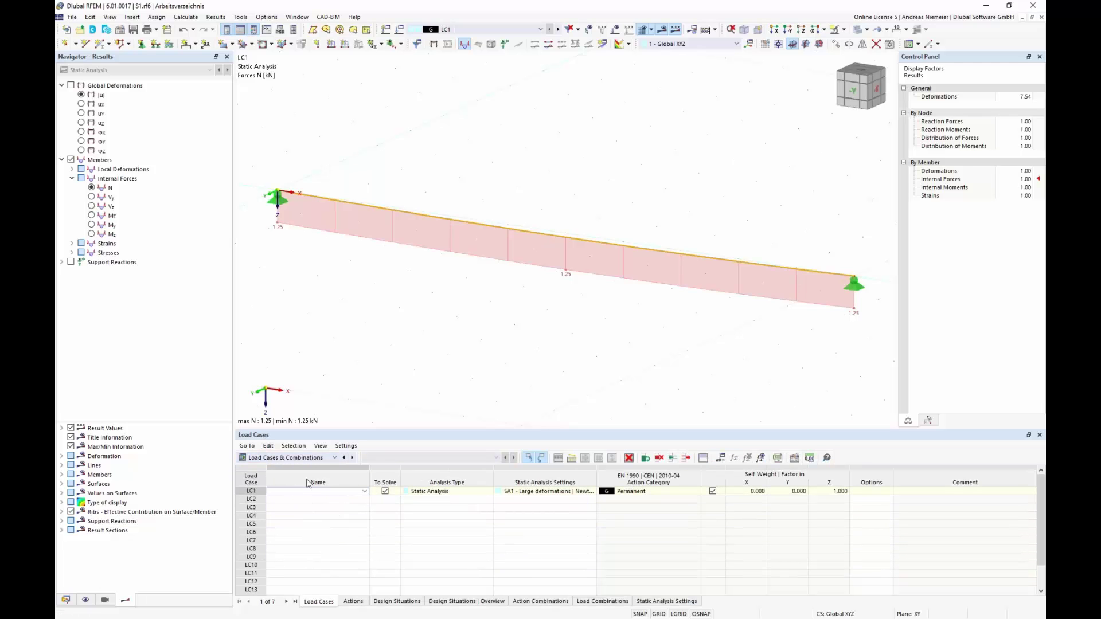
left_click(313, 499)
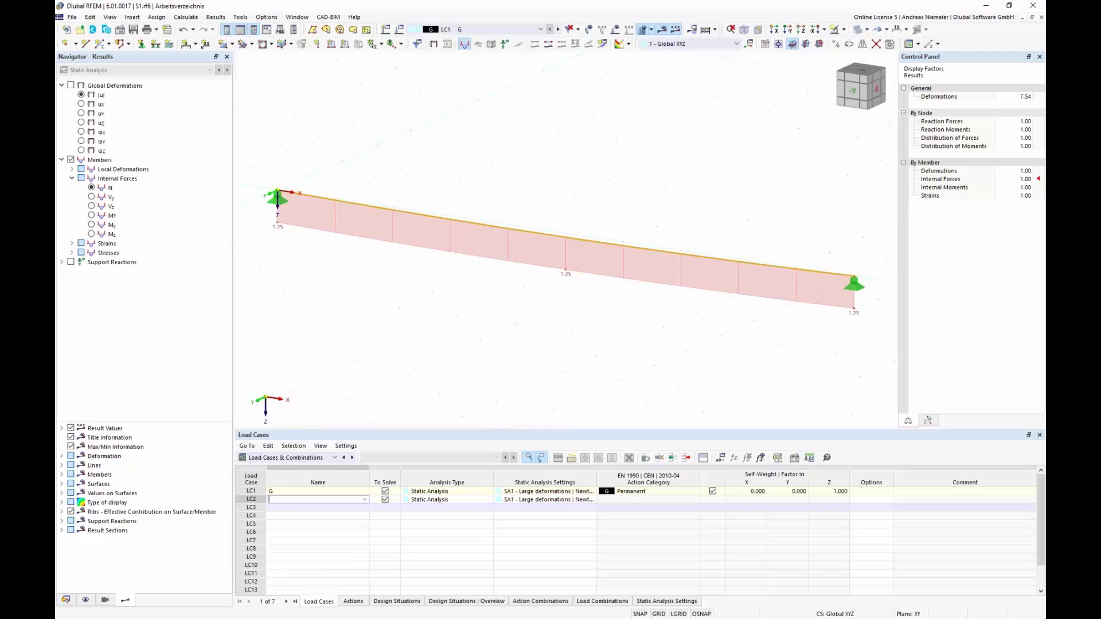
left_click(308, 520)
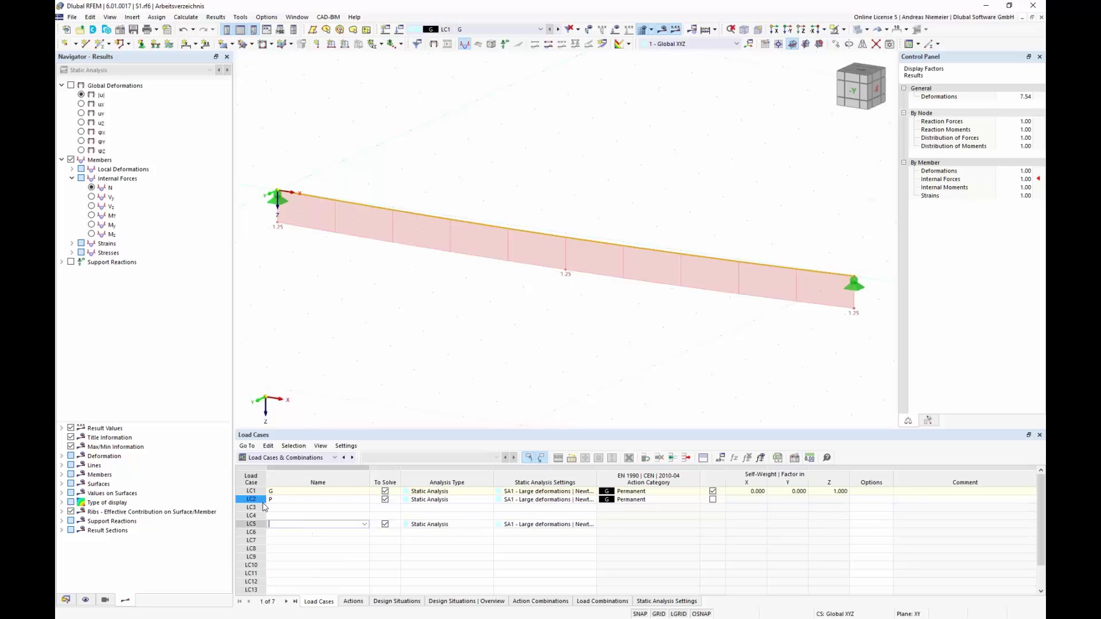
- Set the action category of load case LC2 to Prestress
left_click(651, 508)
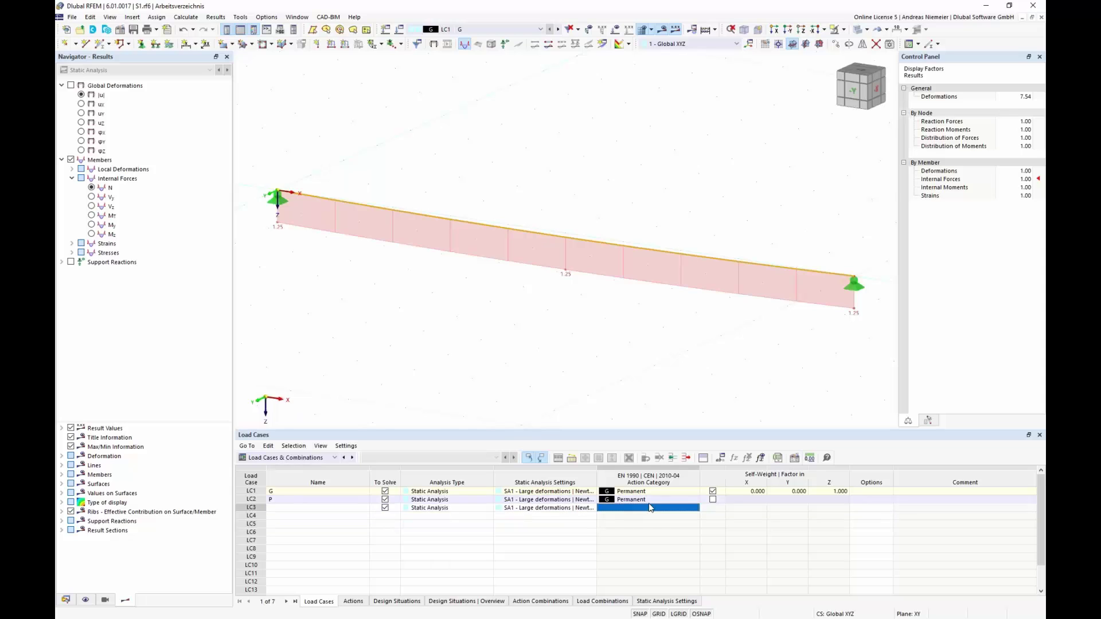
left_click(660, 499)
left_click(694, 499)
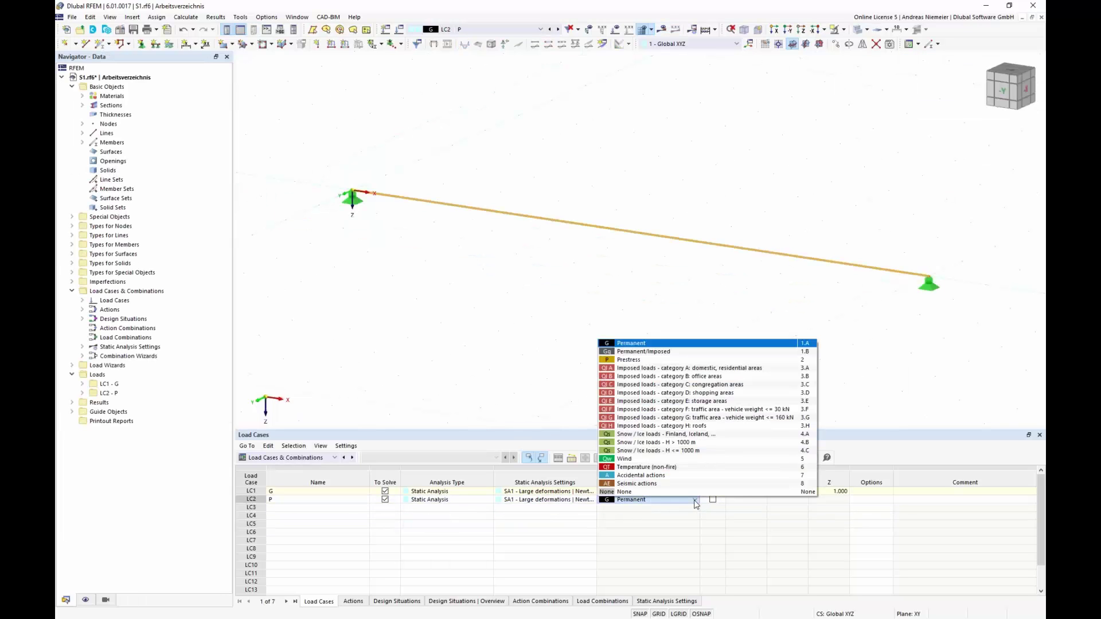
left_click(686, 359)
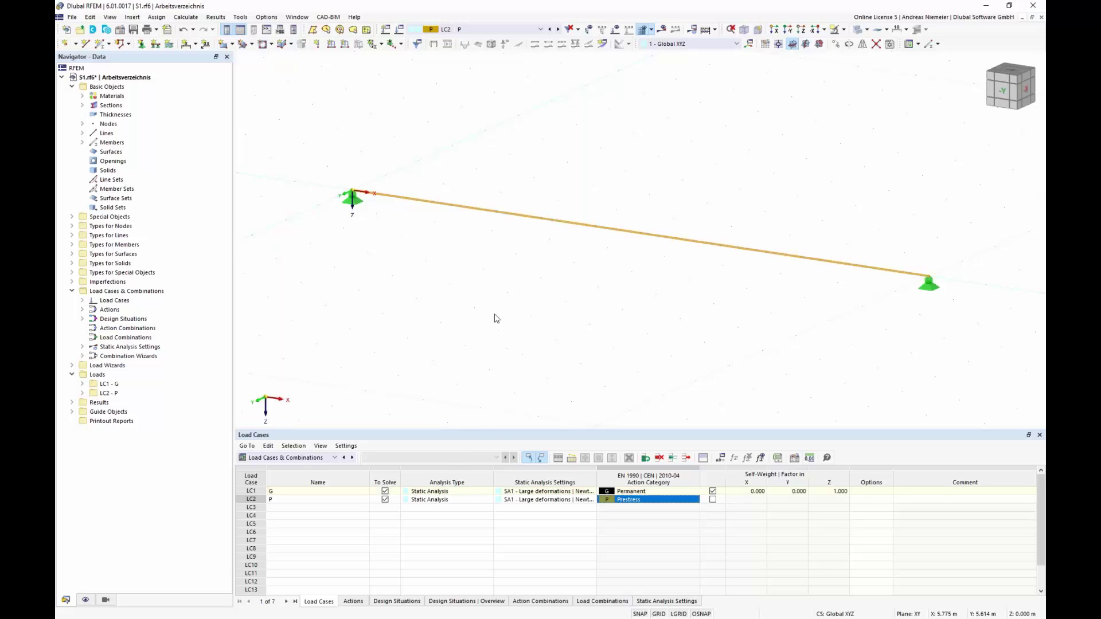
- Assign a new member load to the cable in LC2 with load type Form-Finding and definition type Geometric
left_click(344, 43)
left_click(373, 196)
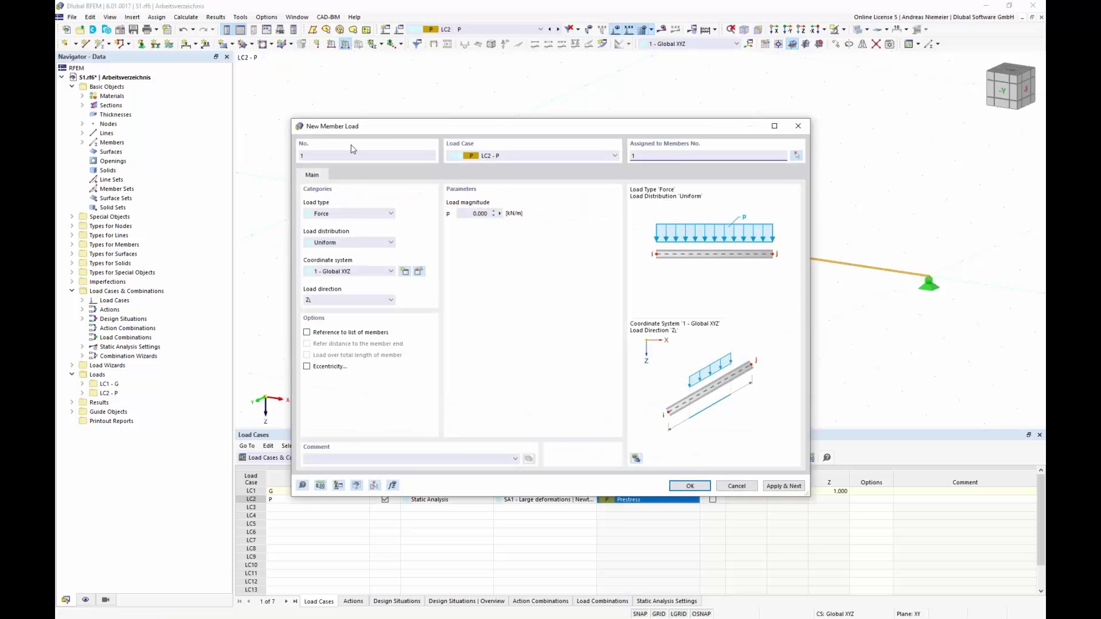
left_click(342, 214)
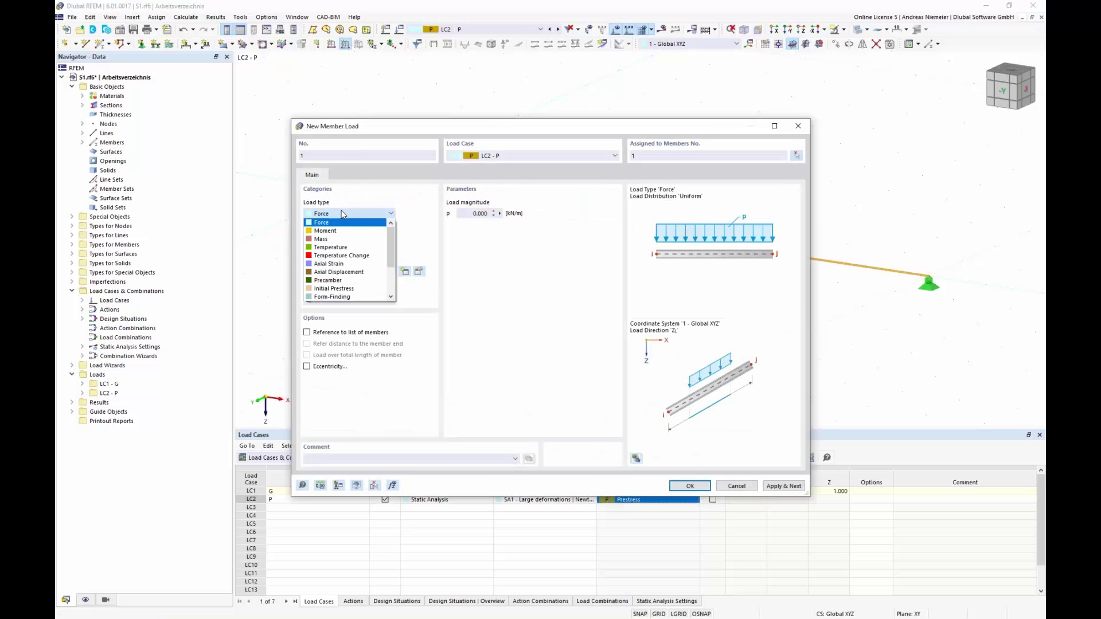
left_click(344, 296)
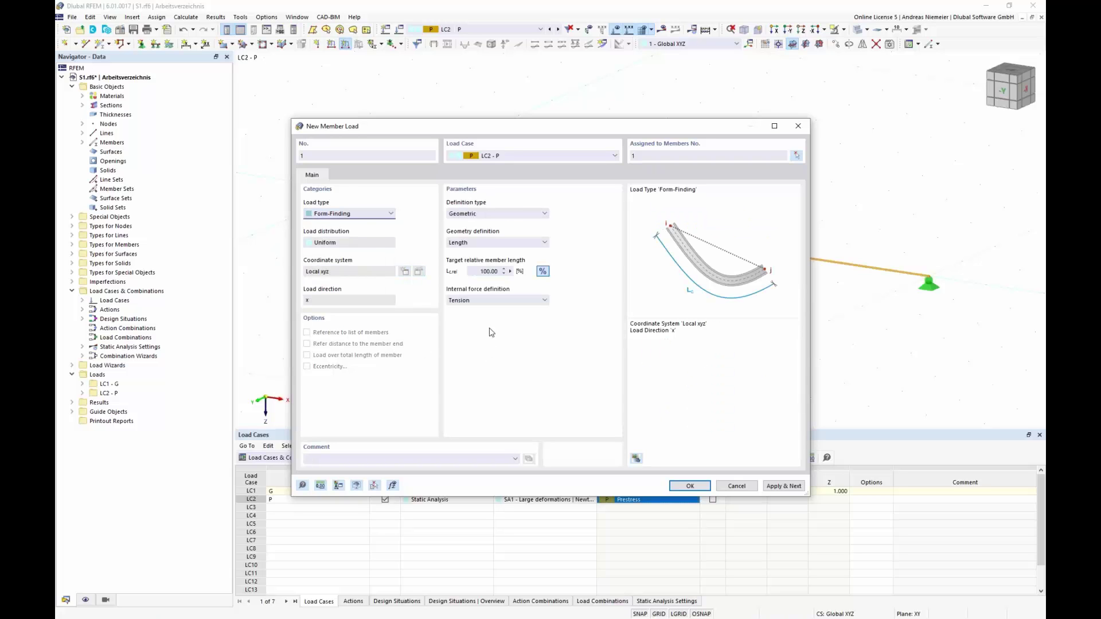
left_click(494, 214)
left_click(492, 220)
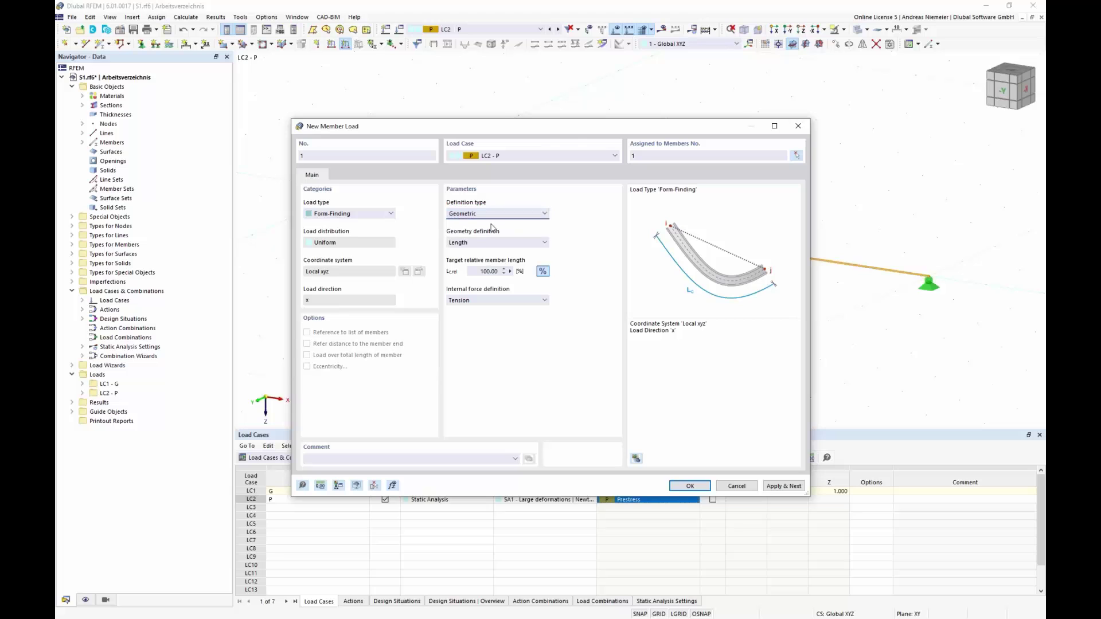
- Define the form-finding load's geometry as an absolute member sag of 0.2 m and create the load
left_click(496, 243)
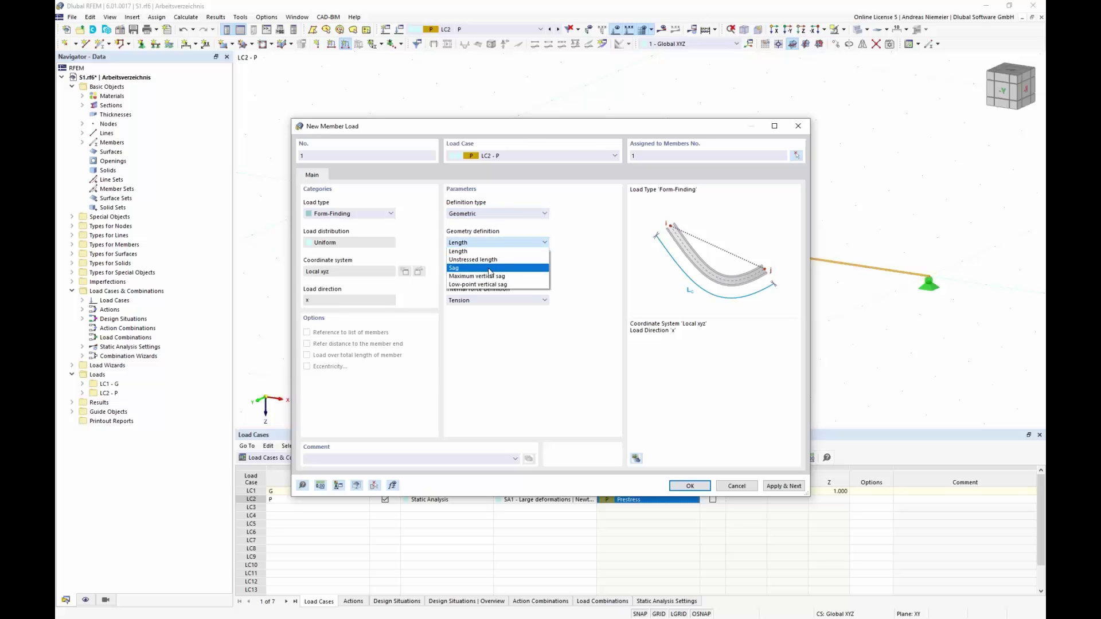
left_click(488, 269)
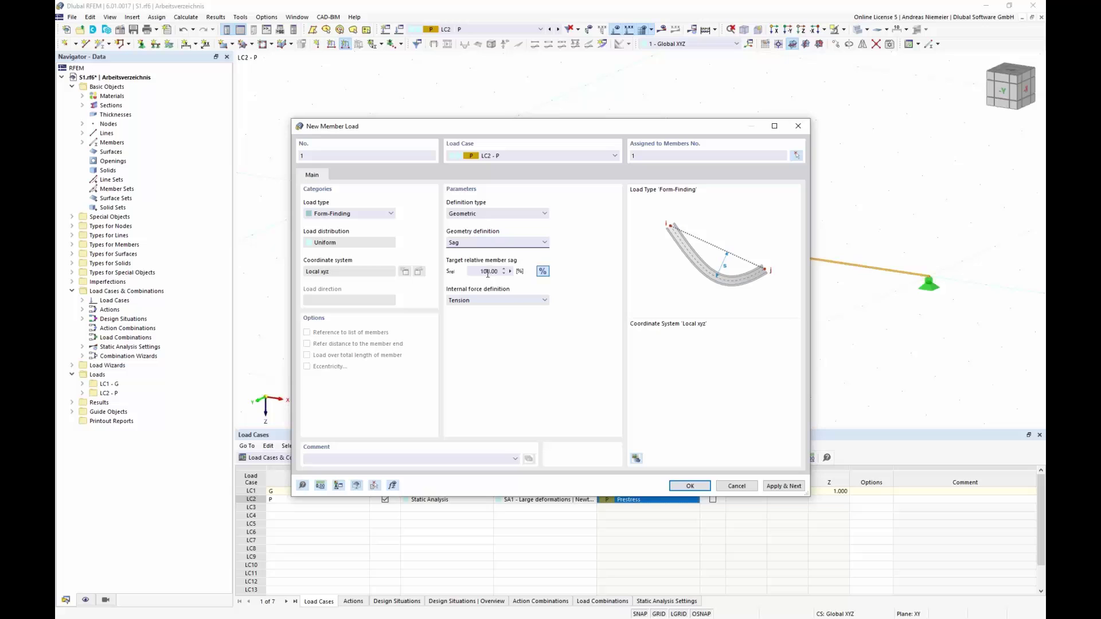
left_click(542, 271)
left_click(475, 272)
type("0")
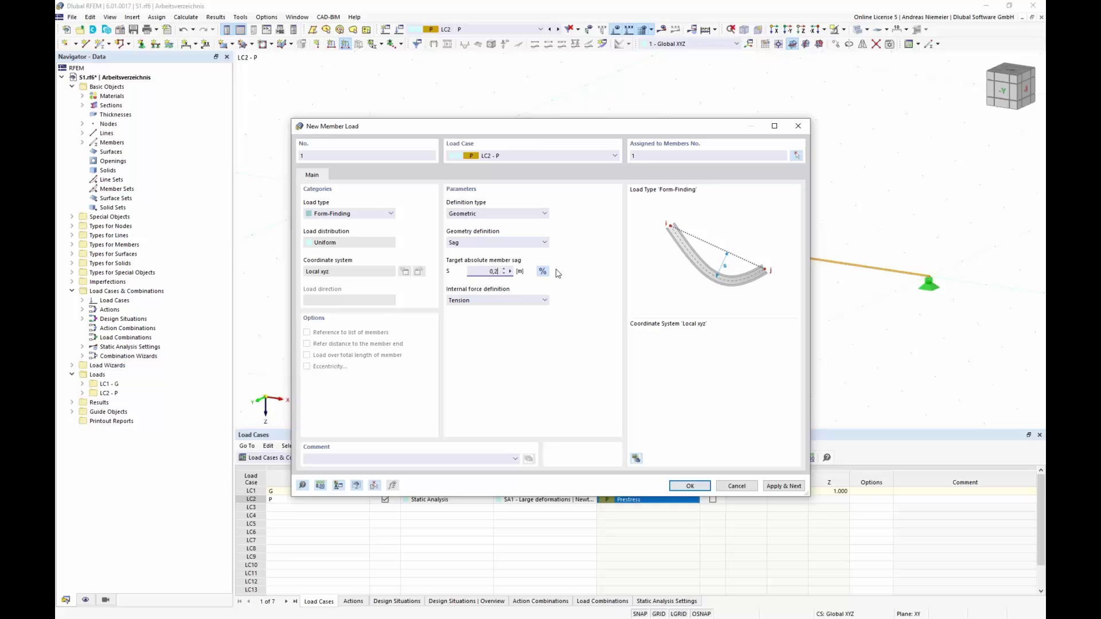
type(",2")
left_click(694, 484)
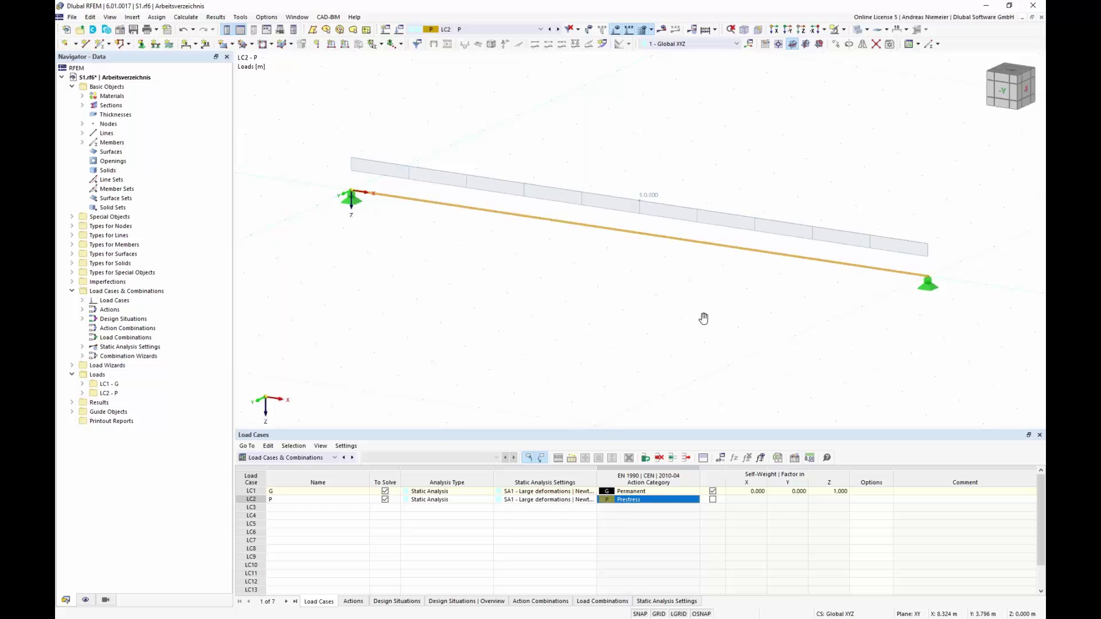
- Calculate load case LC2 and show the cable's global deformations
middle_click_drag(705, 317, 648, 322)
scroll(648, 322, "up", 1)
scroll(629, 197, "down", 1)
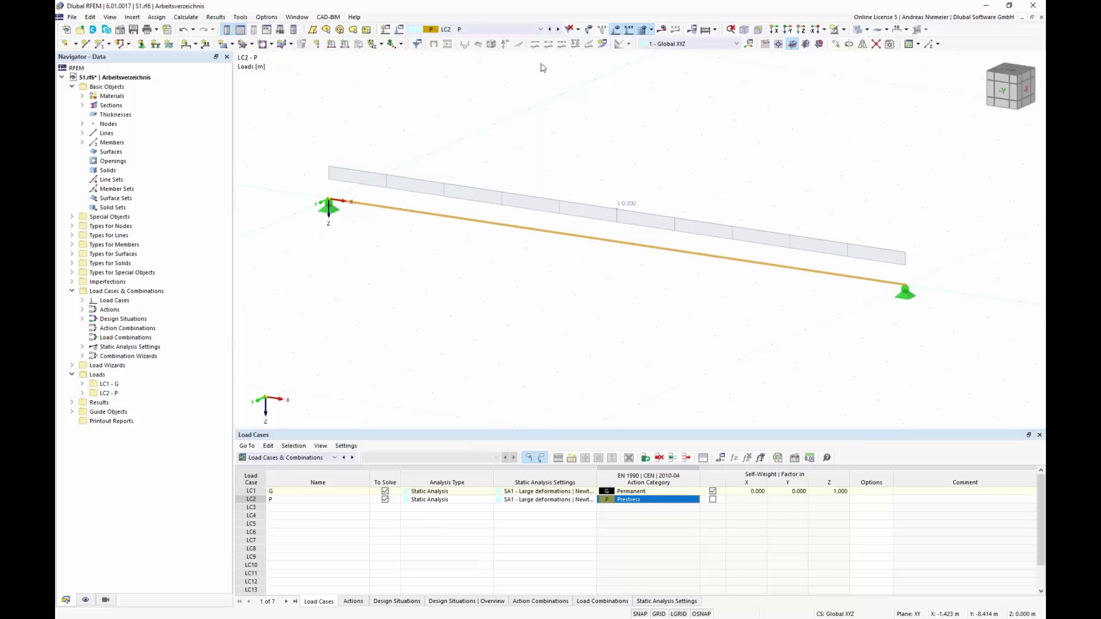
left_click(662, 29)
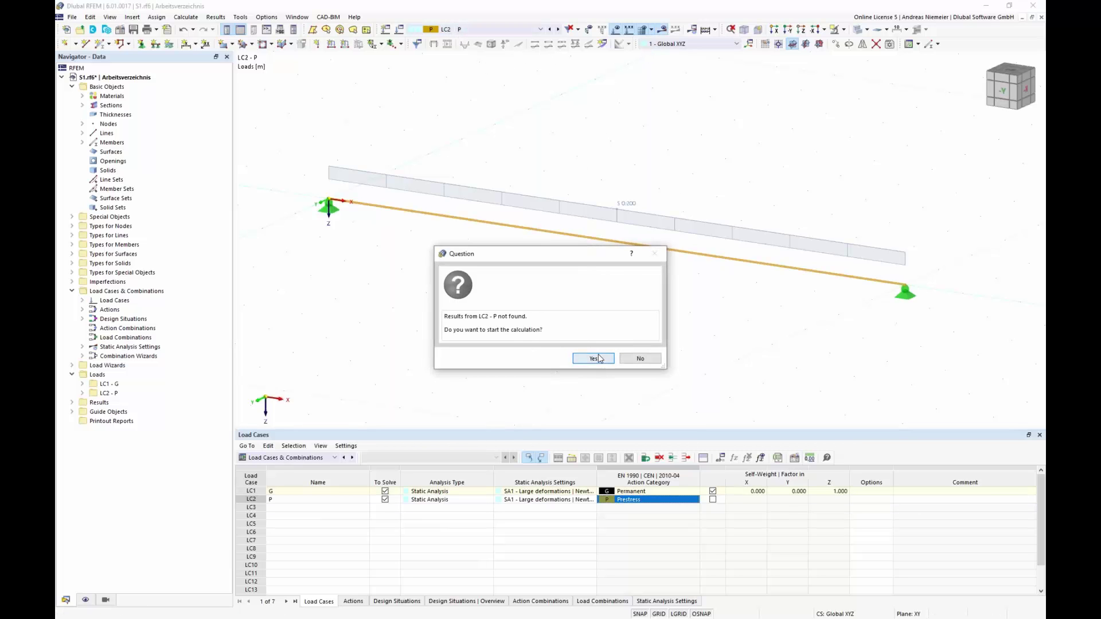
left_click(594, 359)
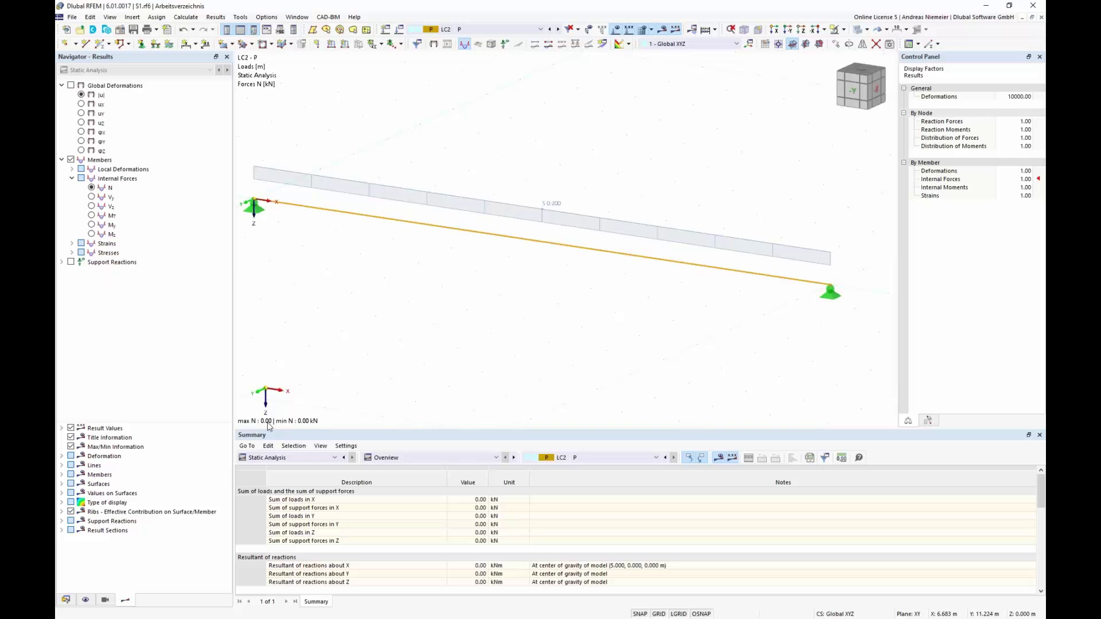
left_click(71, 85)
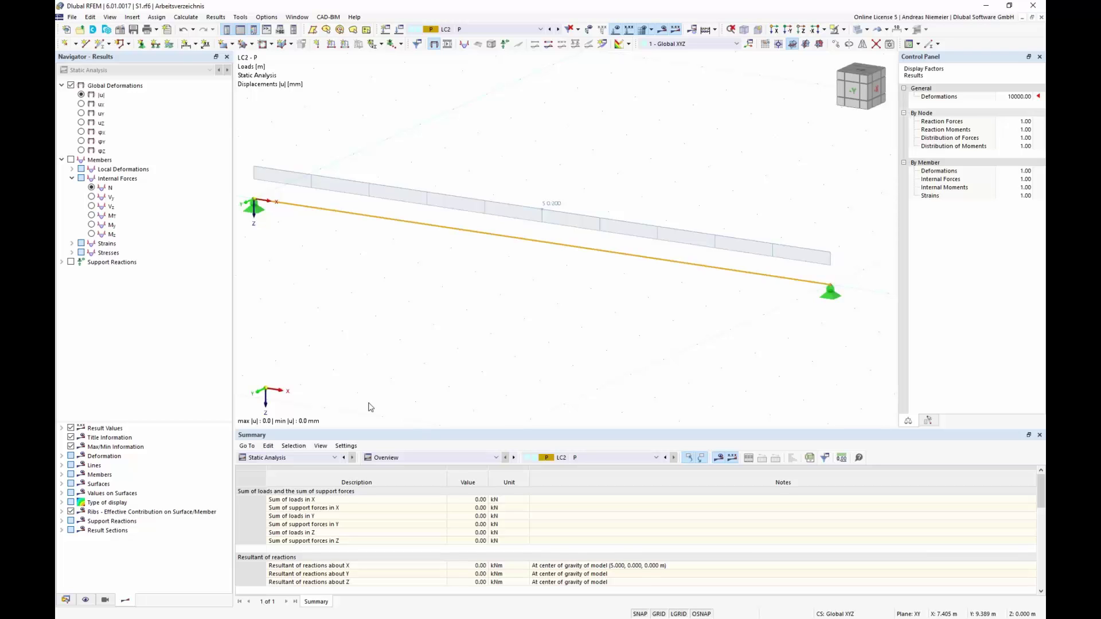
- Disable the combination wizard in the base settings of the load cases and combinations
left_click(304, 458)
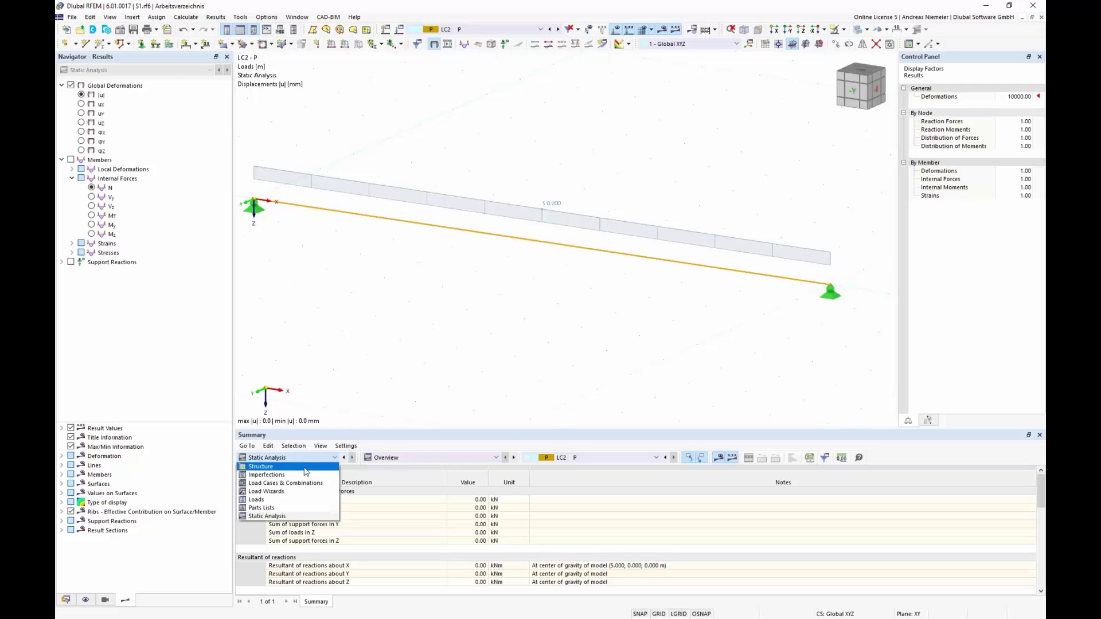
left_click(259, 483)
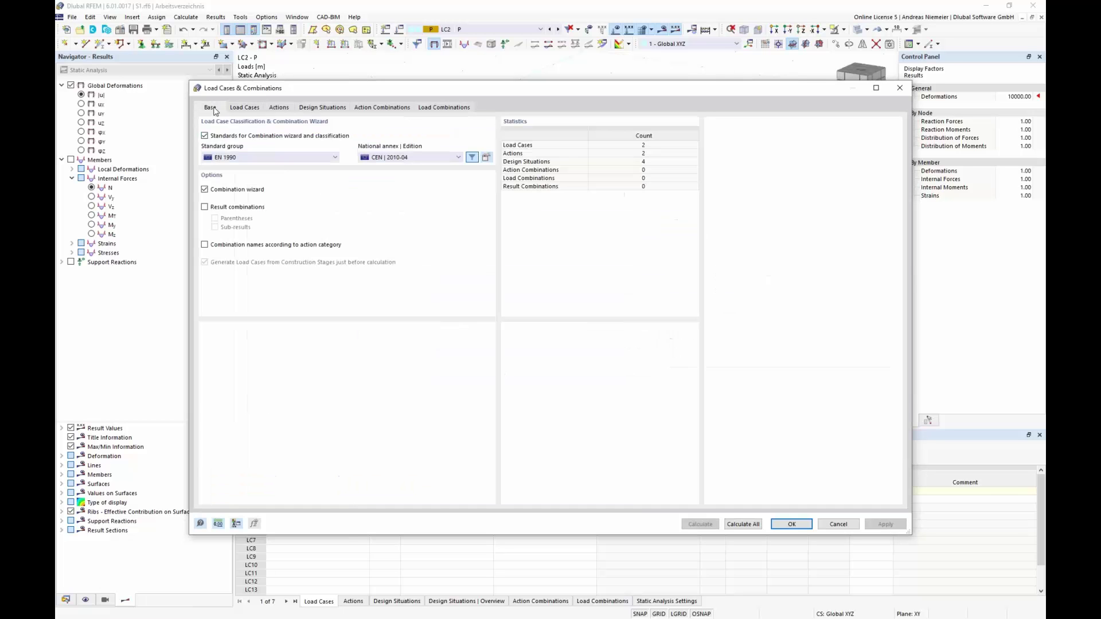
left_click(205, 190)
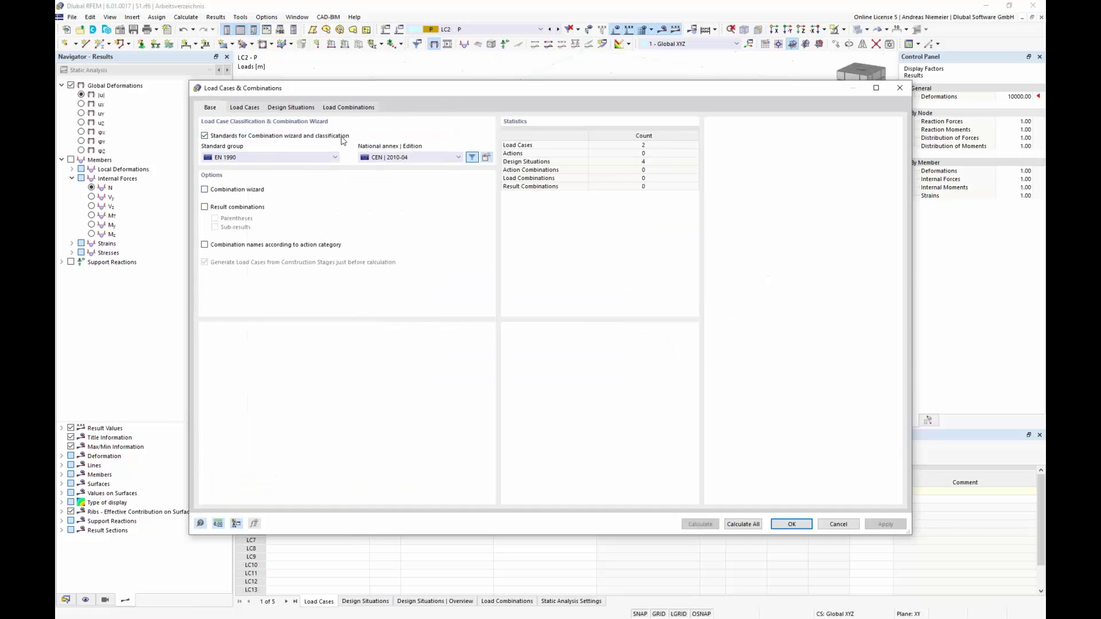
- Create load combination CO1 from LC2 and LC1, each with factor 1.00, and calculate it
left_click(349, 107)
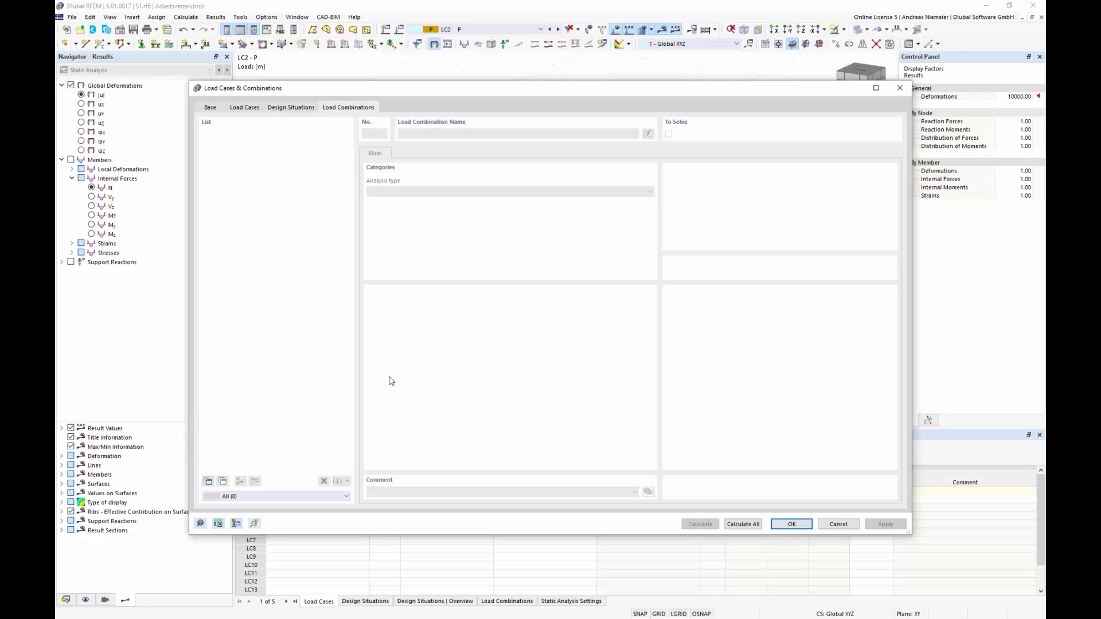
left_click(208, 481)
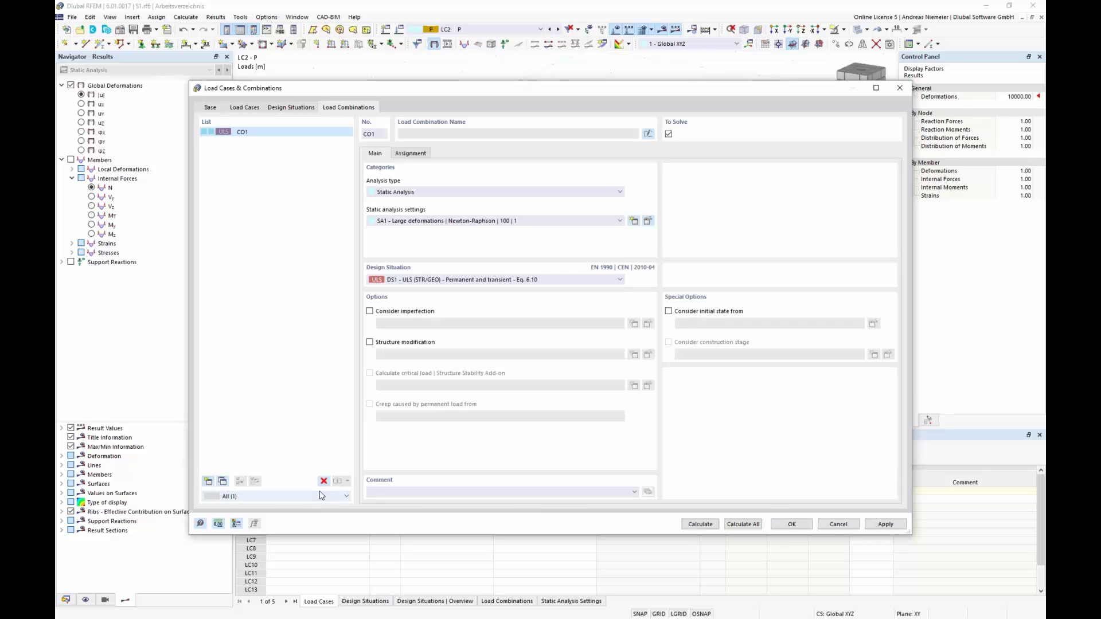
left_click(411, 154)
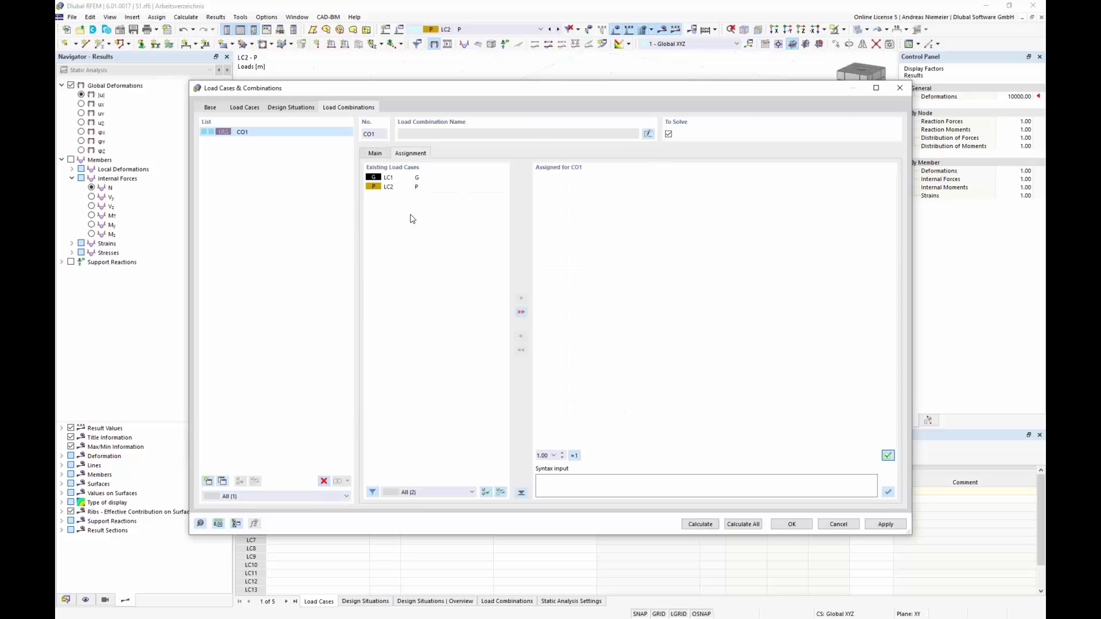
double_click(390, 187)
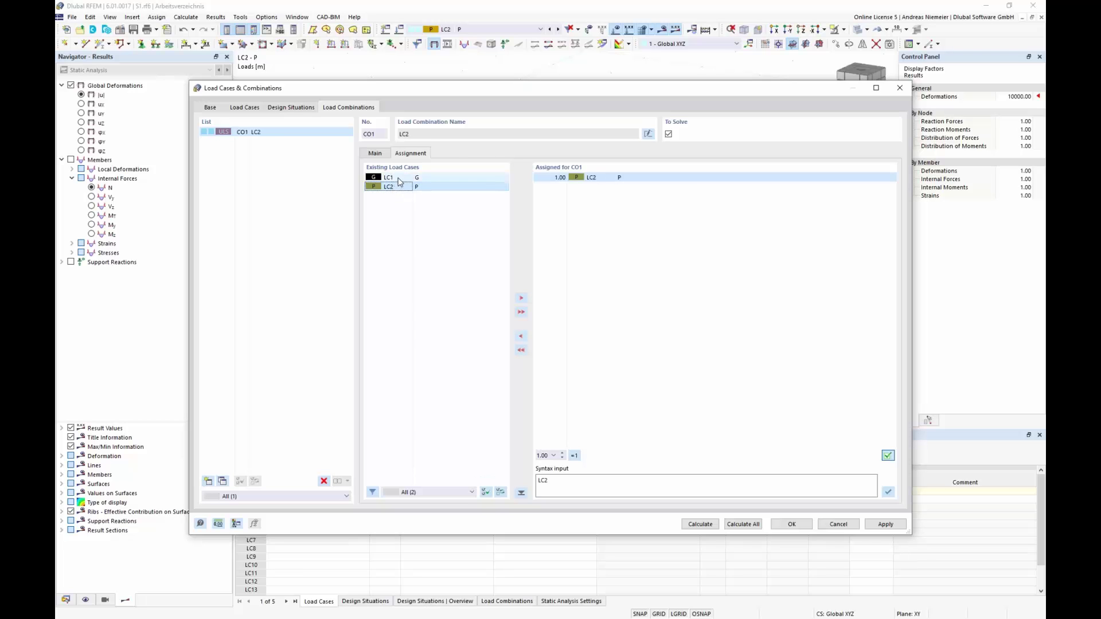
double_click(390, 178)
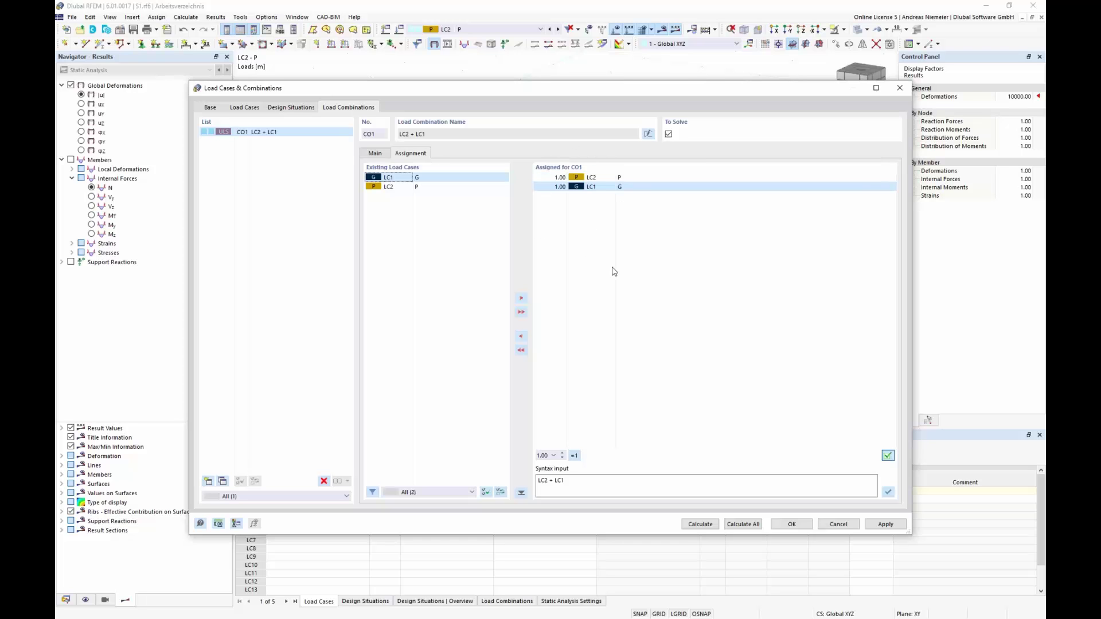
left_click(701, 524)
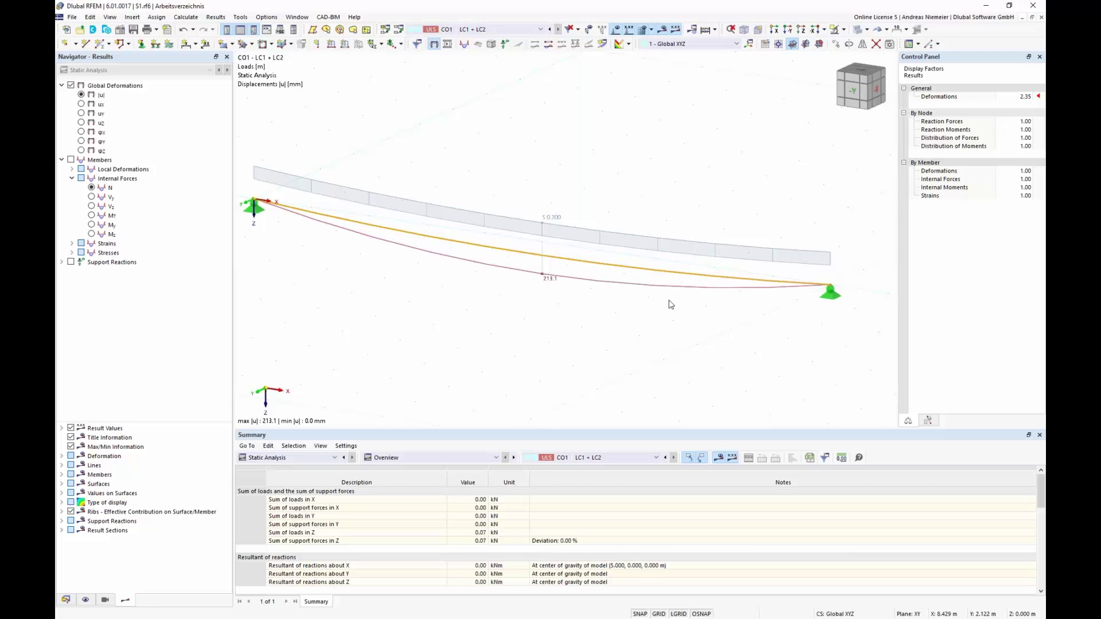
- Change the number of form-finding iterations for loading prestress in static analysis settings SA1, used by CO1
left_click(415, 28)
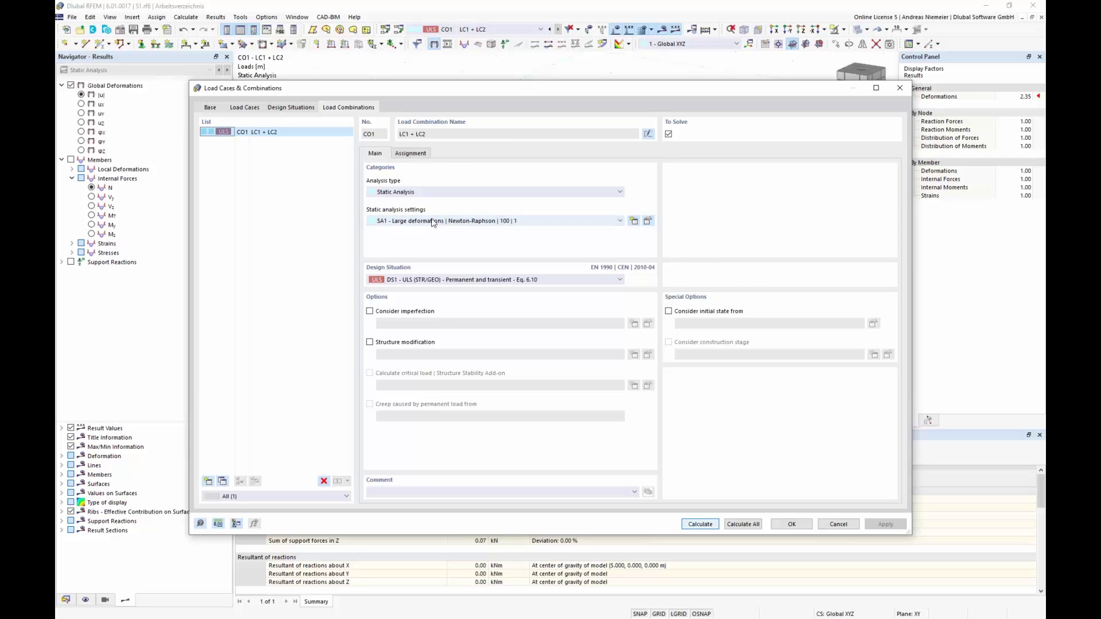
left_click(651, 221)
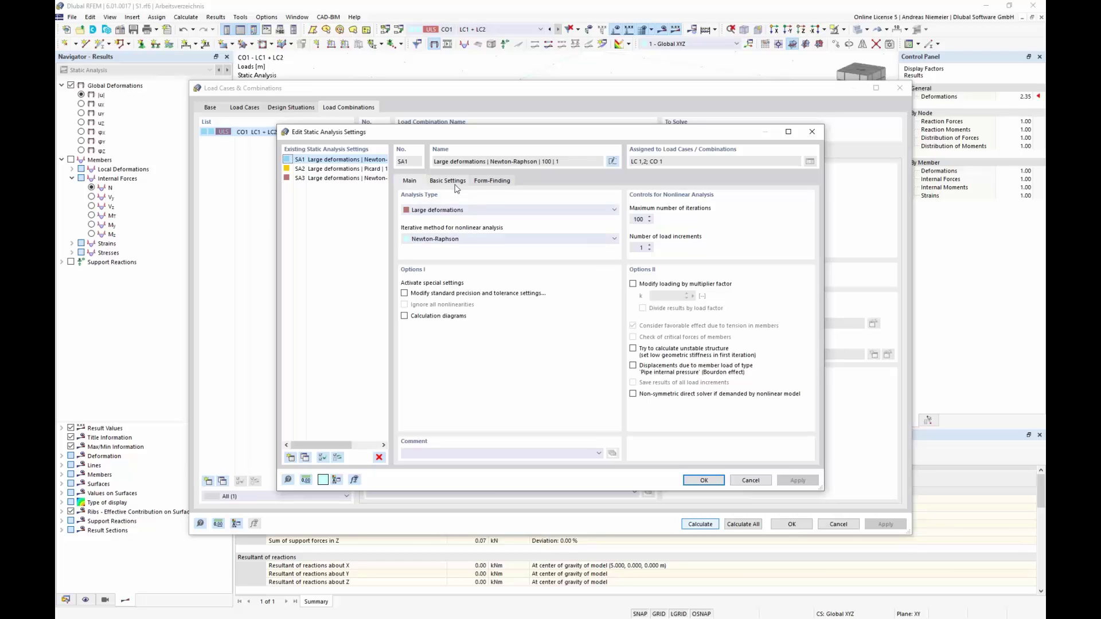
left_click(478, 183)
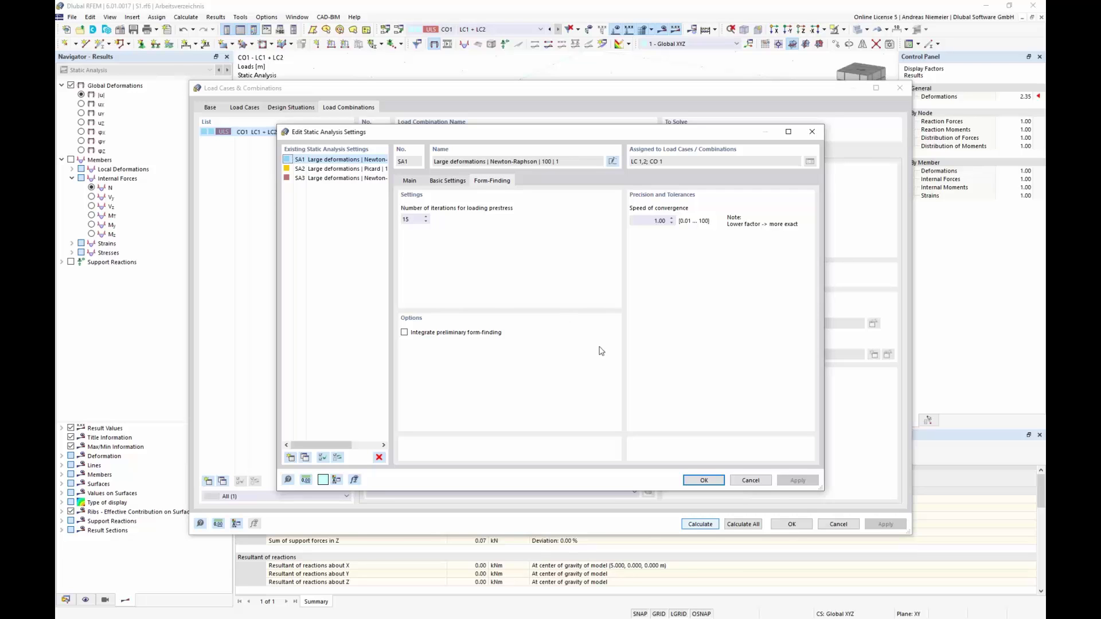
left_click(416, 219)
double_click(416, 220)
left_click(701, 480)
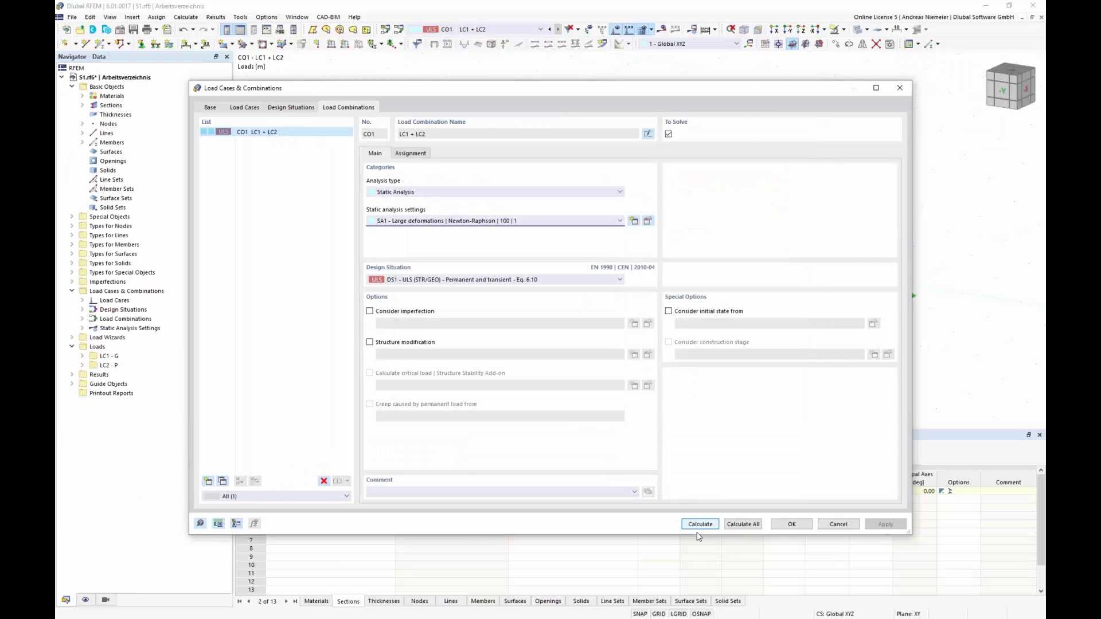
- Recalculate load combination CO1 and show the cable's axial force diagram N
left_click(700, 525)
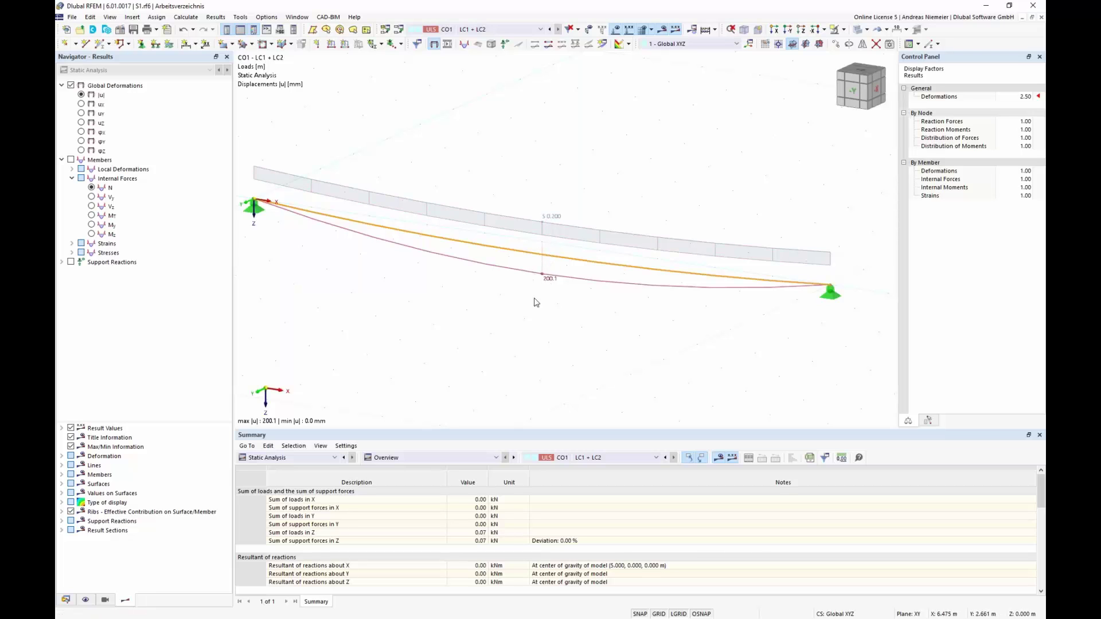
left_click(92, 188)
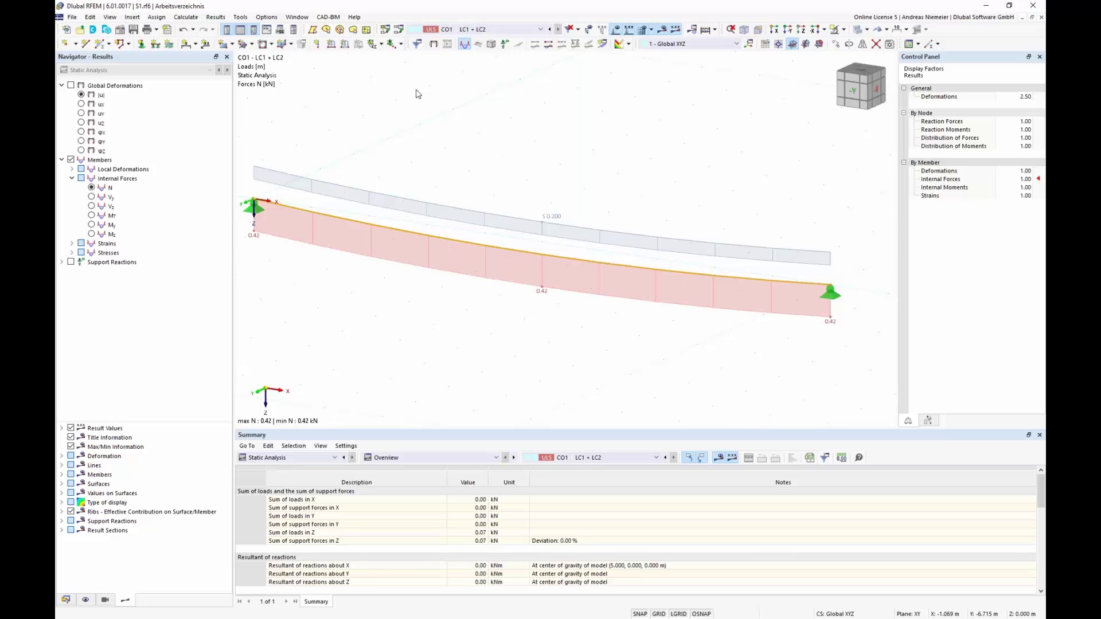
- Rename load combination CO1 to "FF 1 = G + P"
left_click(399, 29)
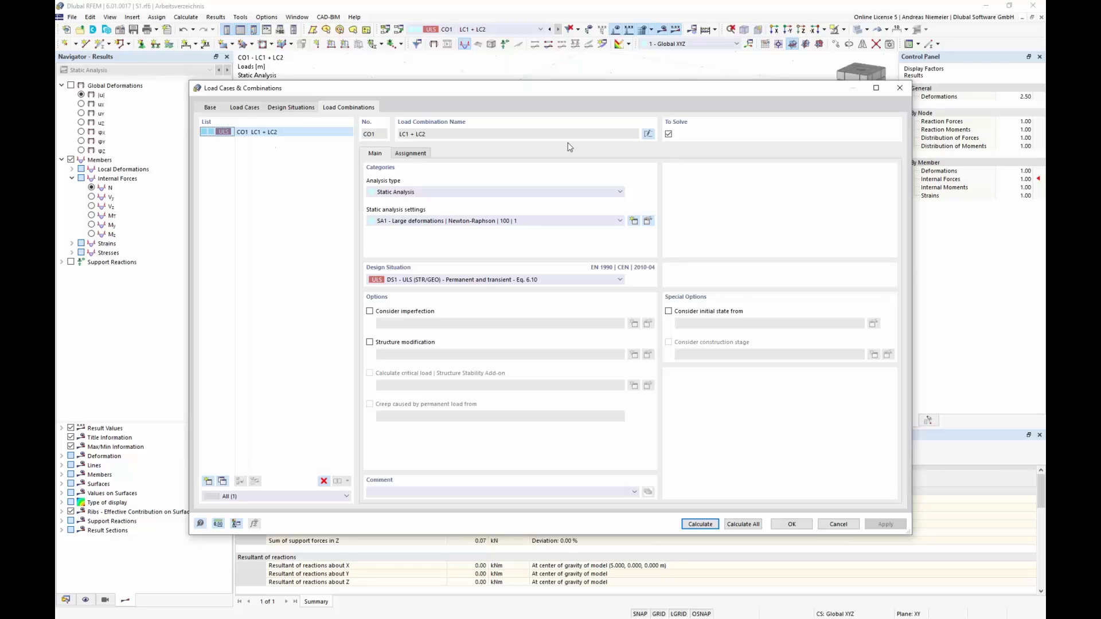
left_click(648, 134)
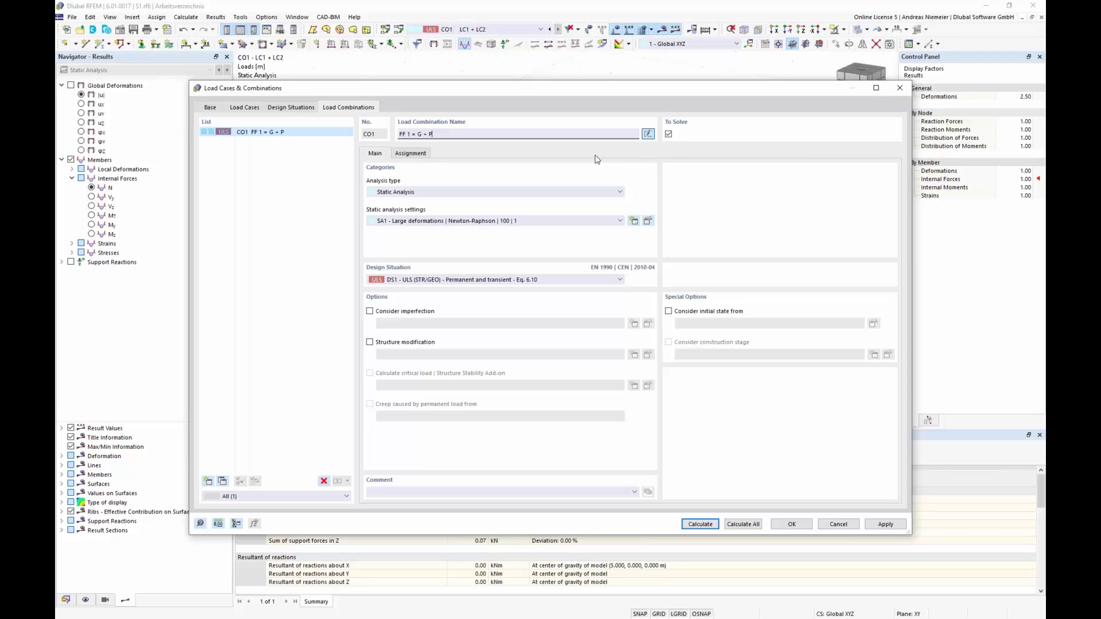
left_click(783, 524)
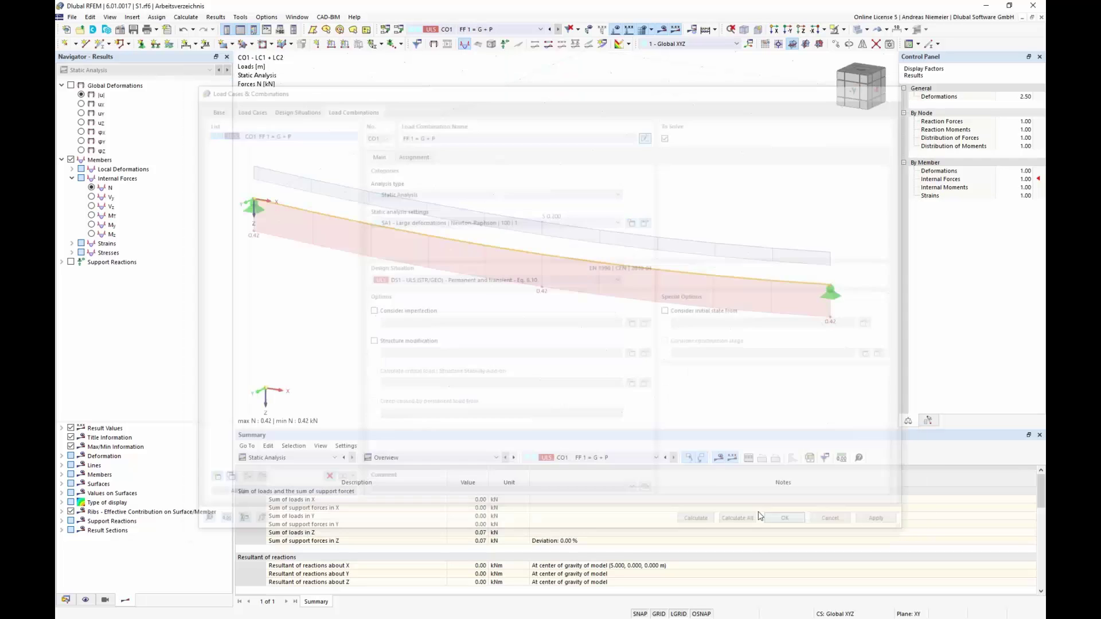
- Add load case LC3 named "N" in the load cases table
left_click(286, 457)
left_click(327, 516)
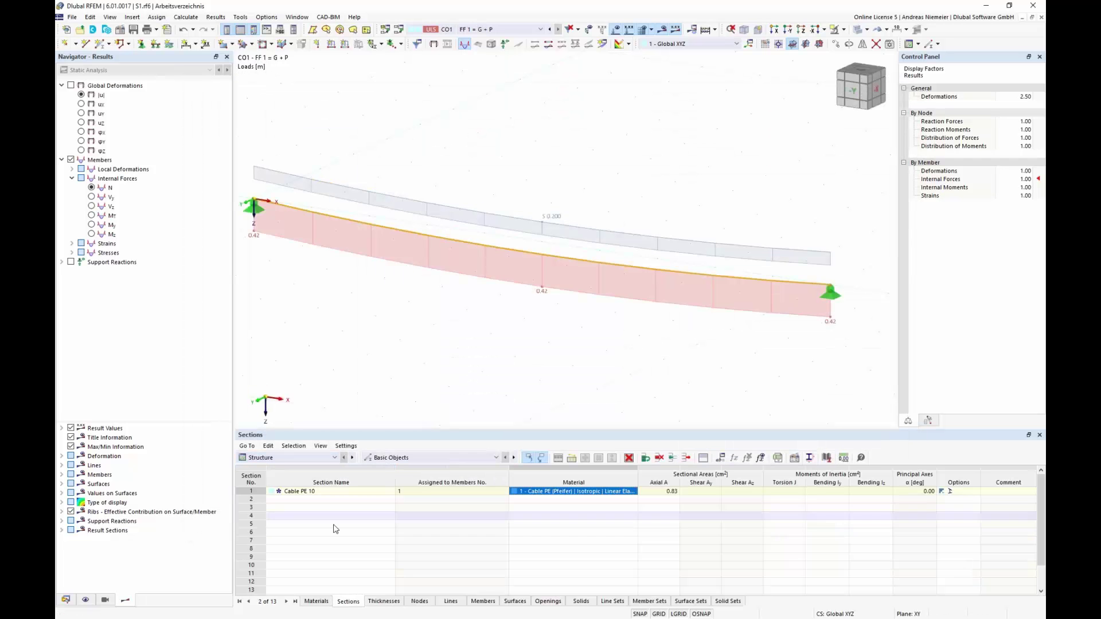
left_click(290, 458)
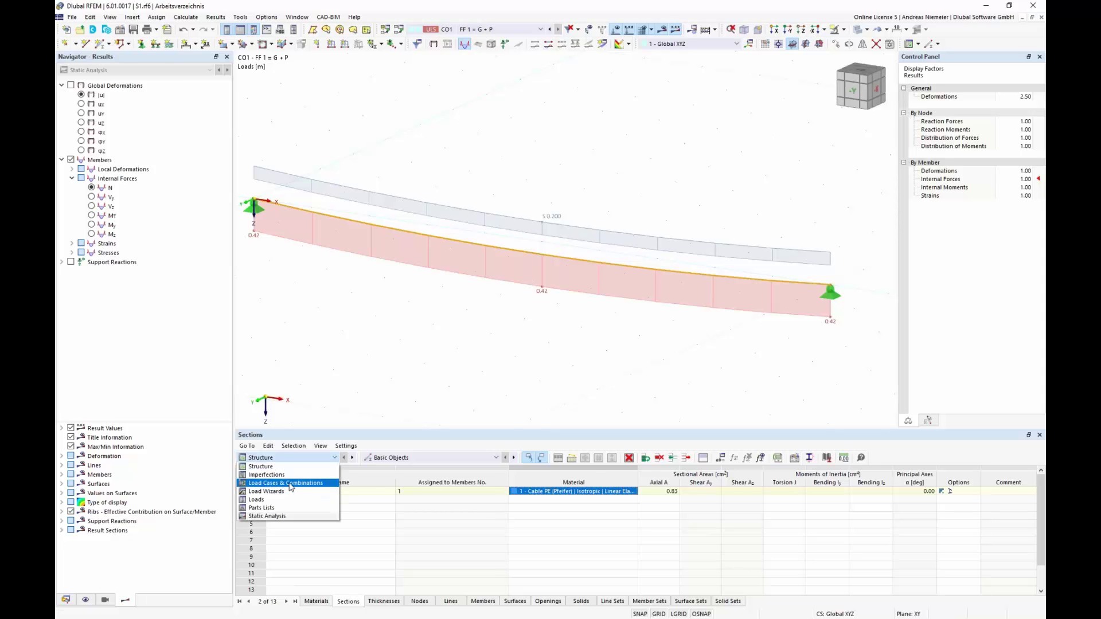
left_click(291, 486)
left_click(294, 508)
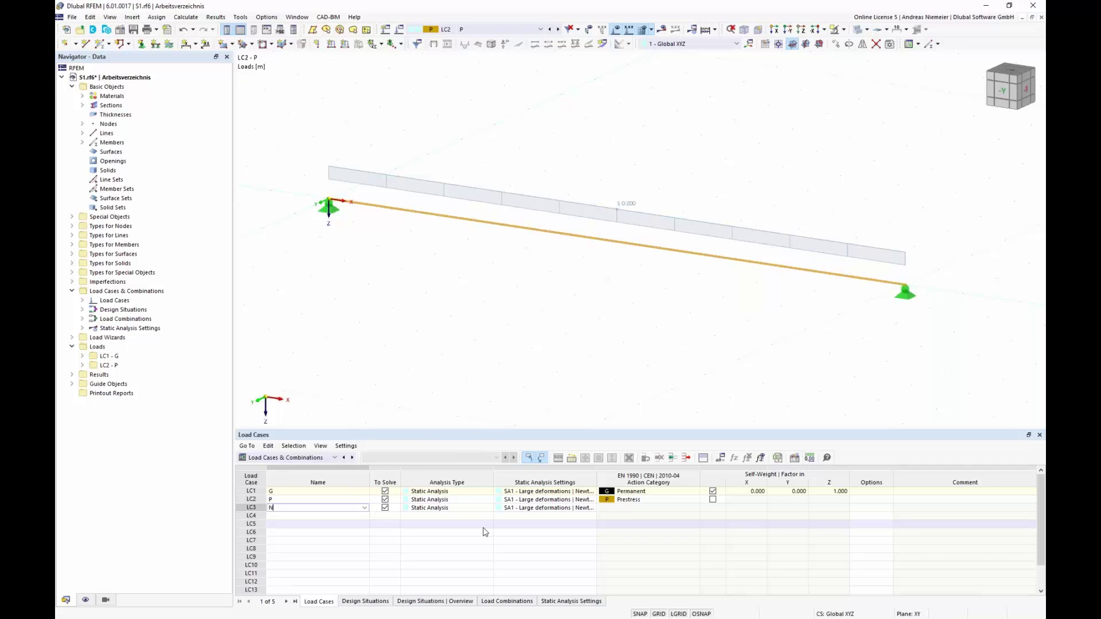
- Set the action category of load case LC3 to Permanent in the load cases table
left_click(682, 509)
left_click(694, 508)
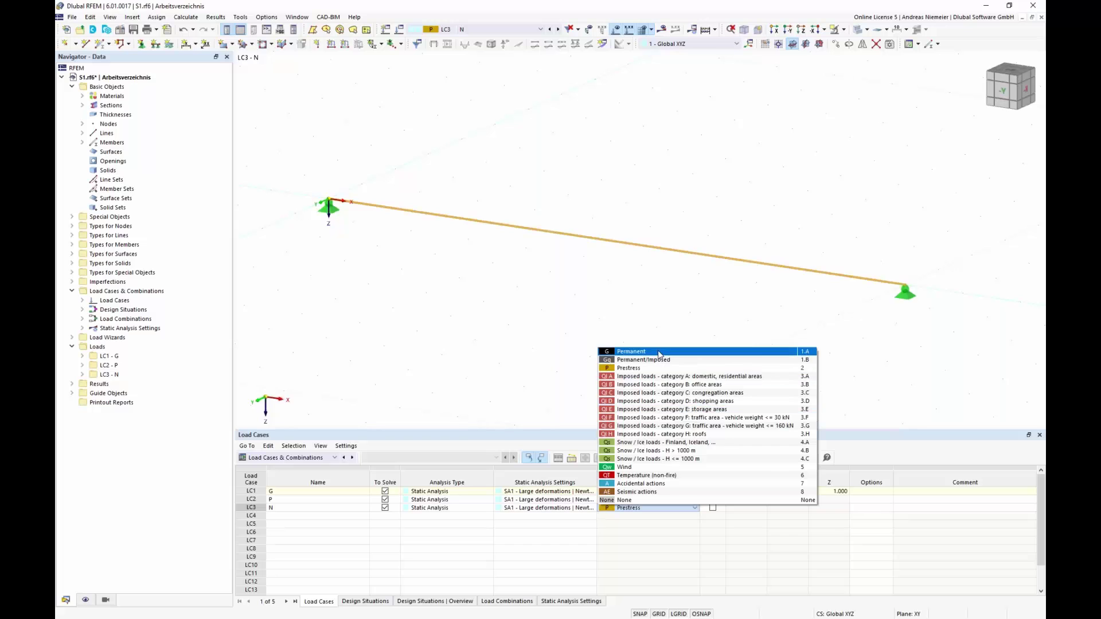
left_click(658, 357)
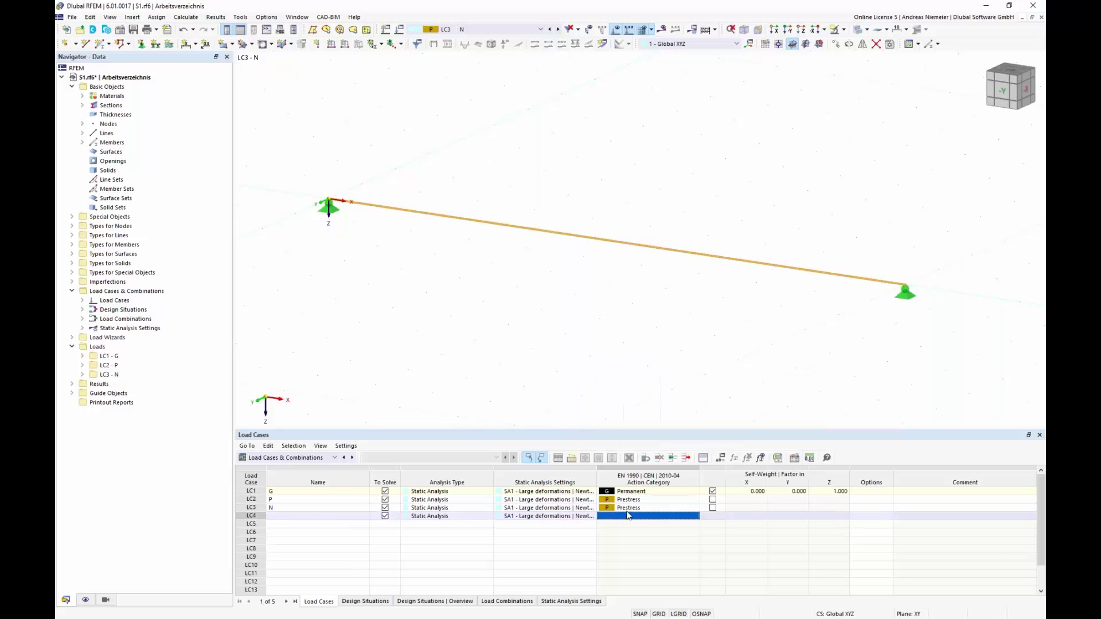
left_click(678, 507)
left_click(694, 508)
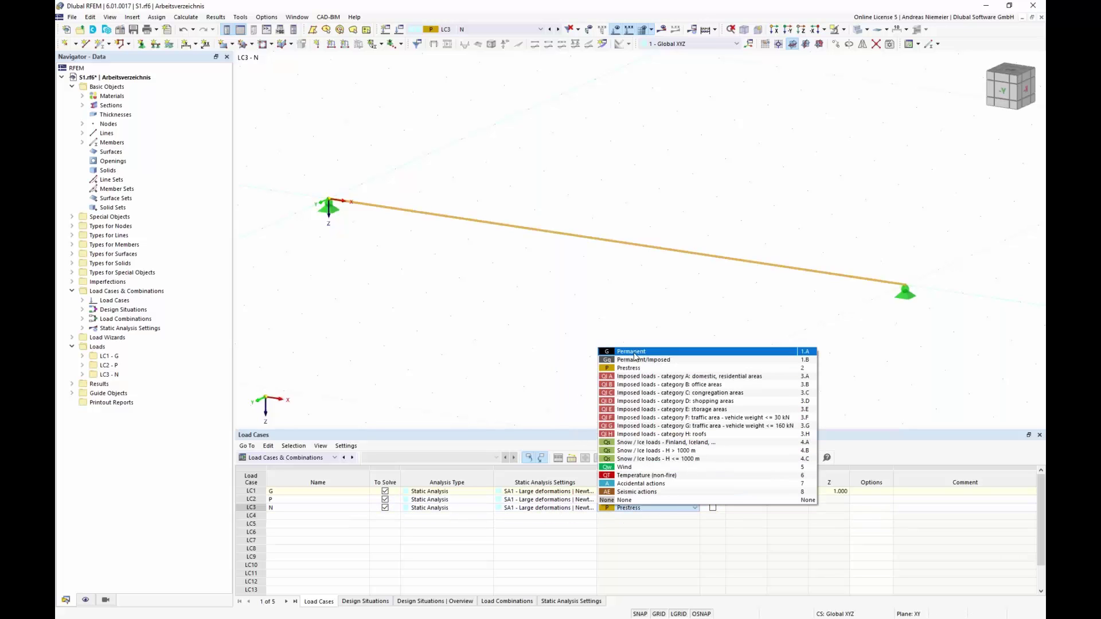
left_click(659, 350)
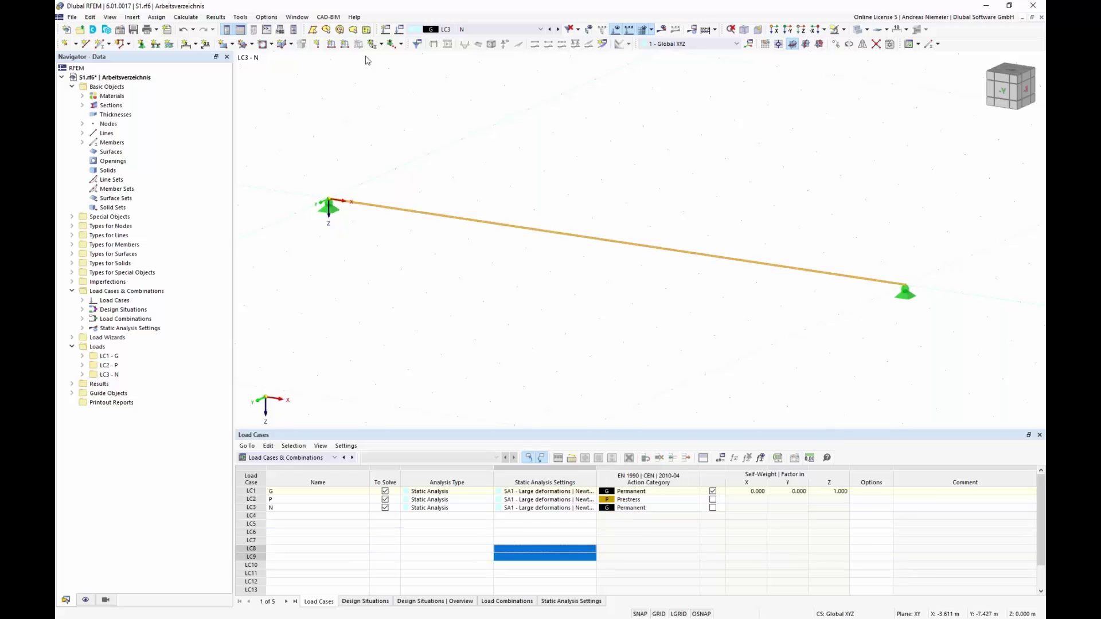
- Add a single concentrated member load of 10 kN to the cable in LC3, positioned at a relative distance of 50%
left_click(345, 44)
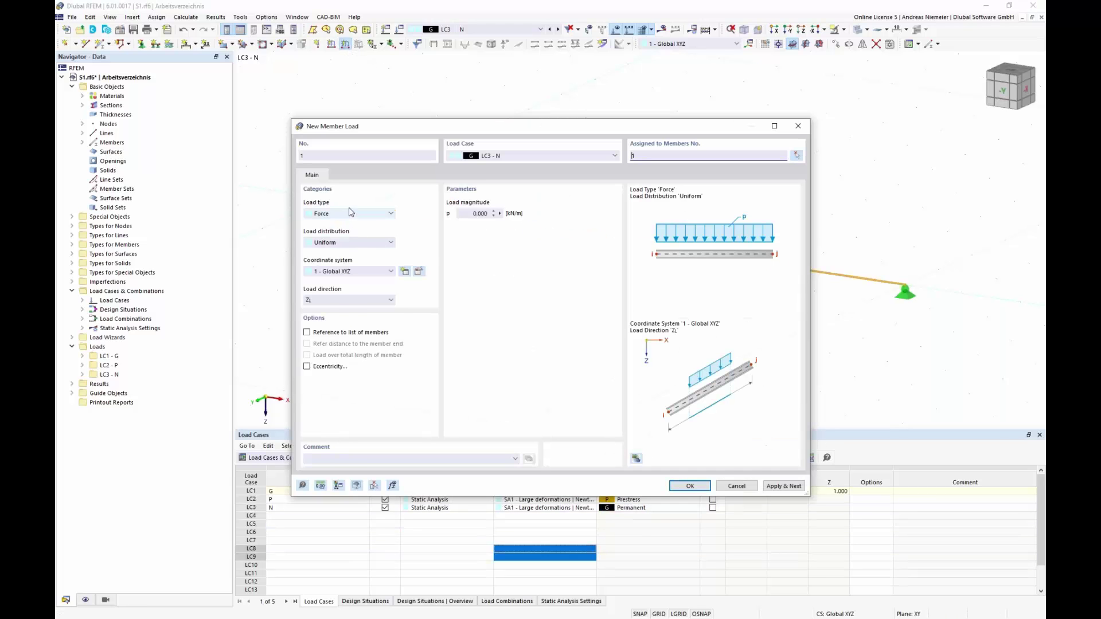
left_click(340, 249)
left_click(342, 273)
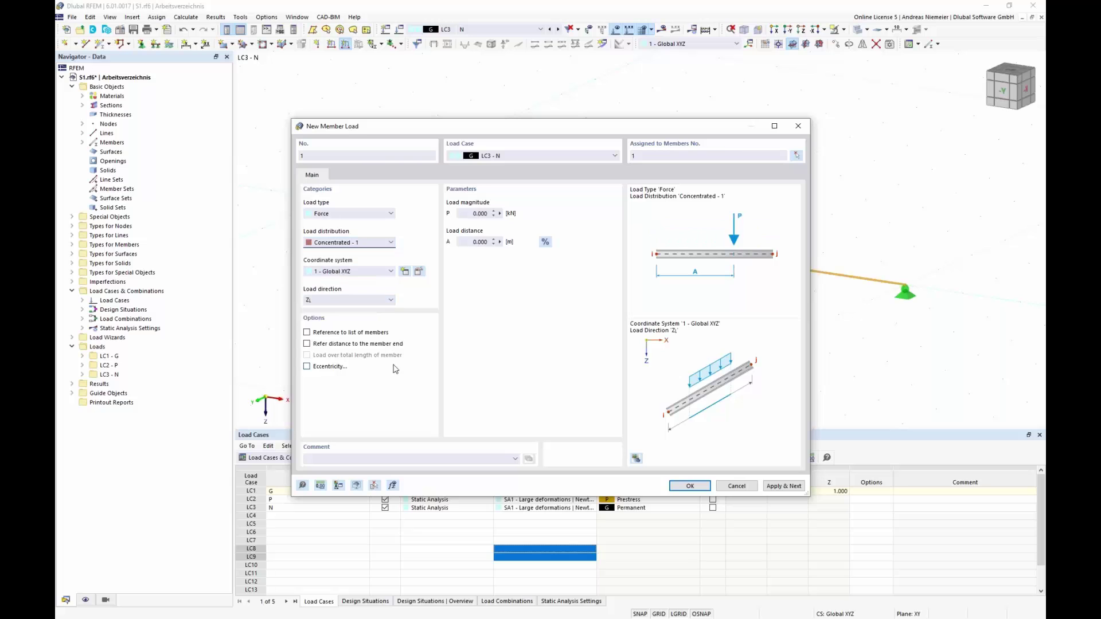
left_click(480, 213)
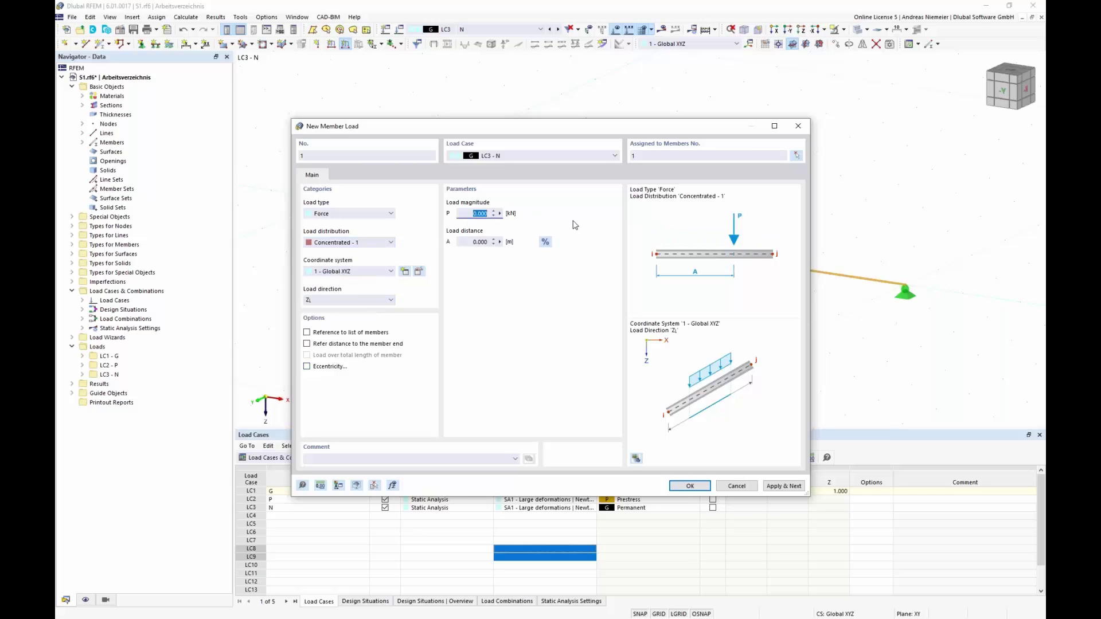
type("10")
left_click(546, 243)
type("50")
left_click(690, 486)
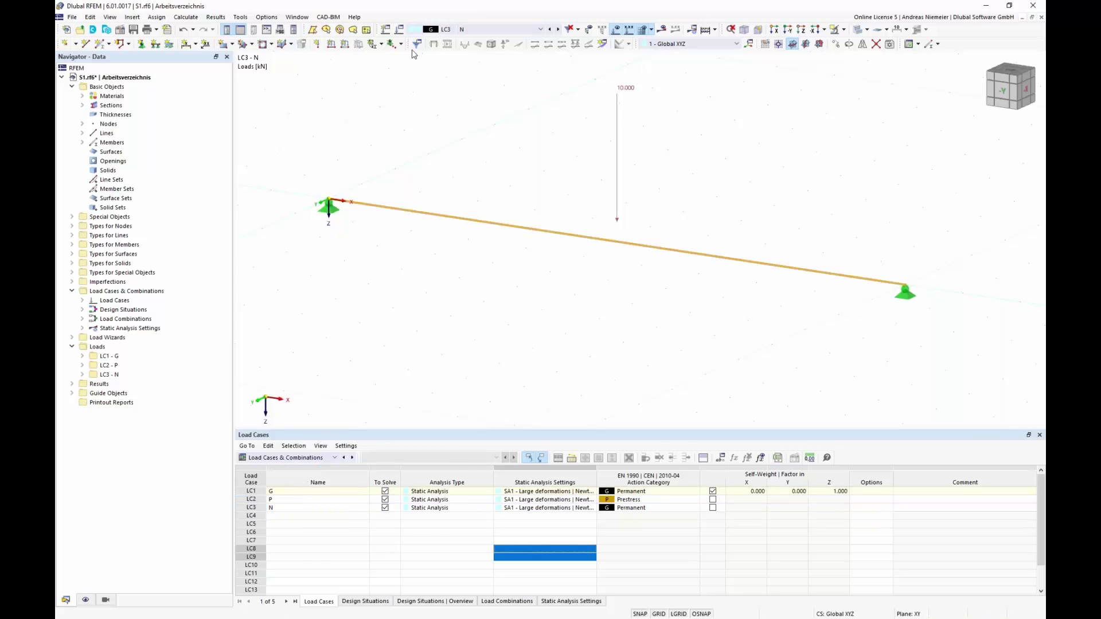
- Copy load combination CO1 and rename the copy to "FF 2 = N + P"
left_click(401, 30)
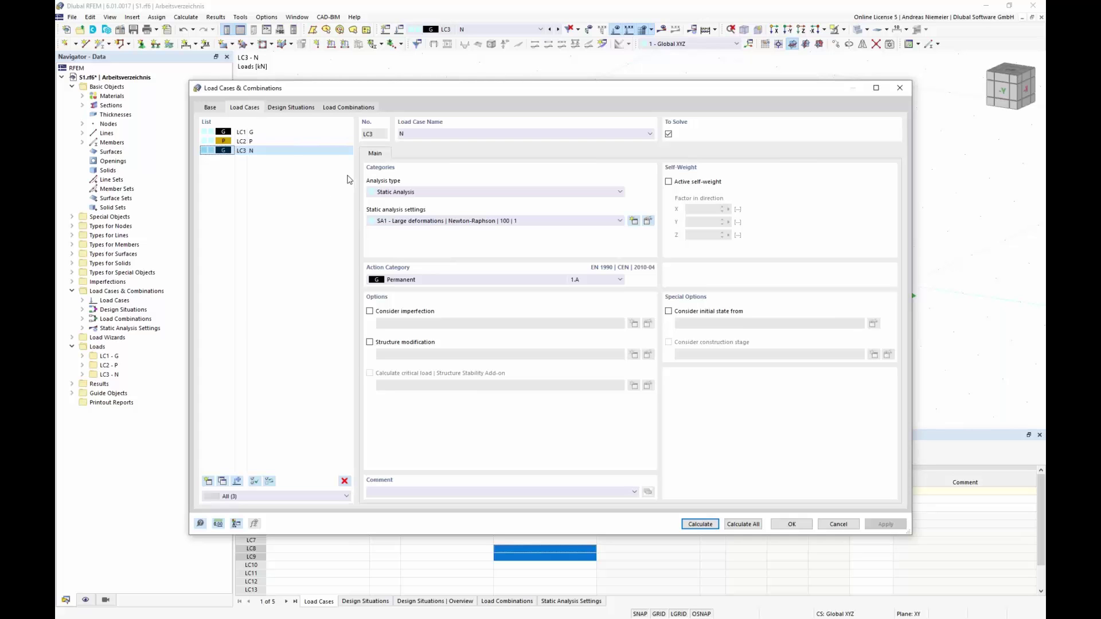
left_click(348, 109)
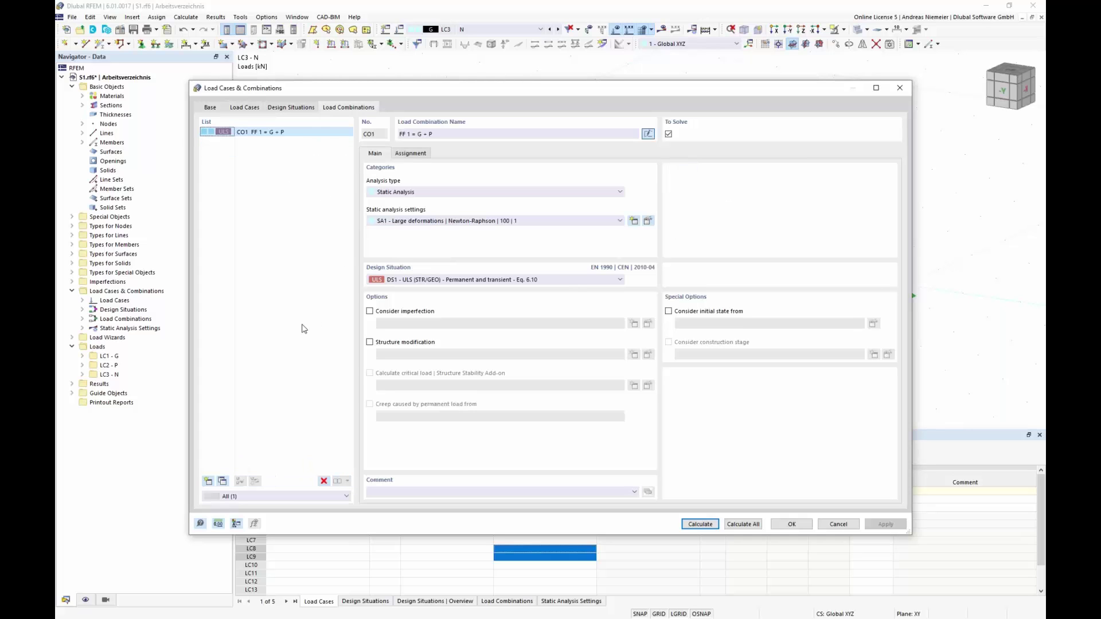
left_click(223, 482)
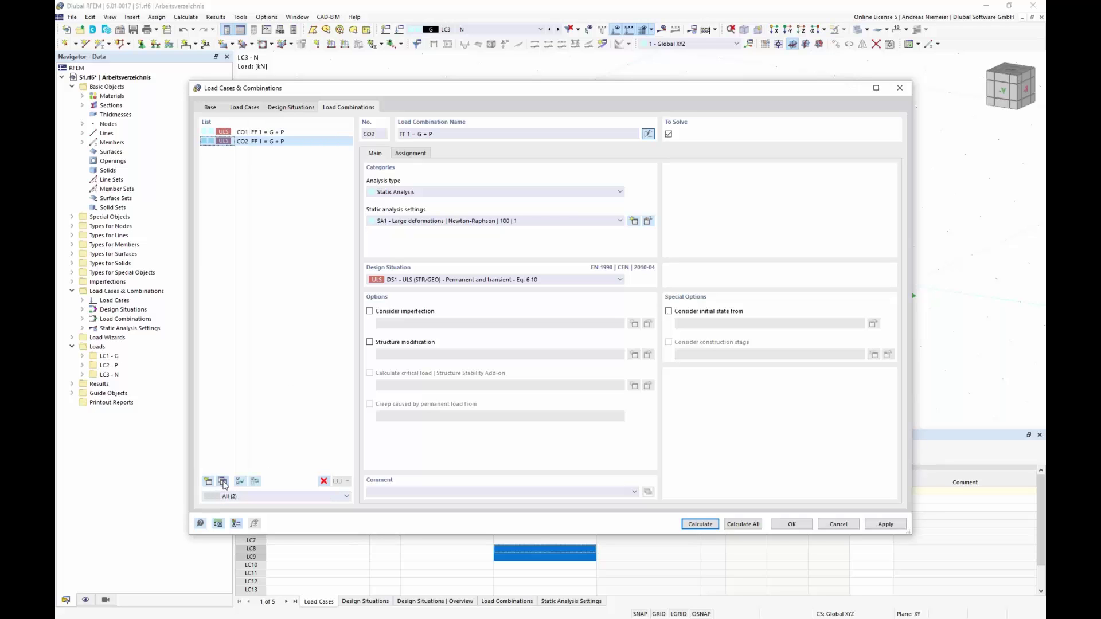
left_click(648, 134)
left_click(408, 133)
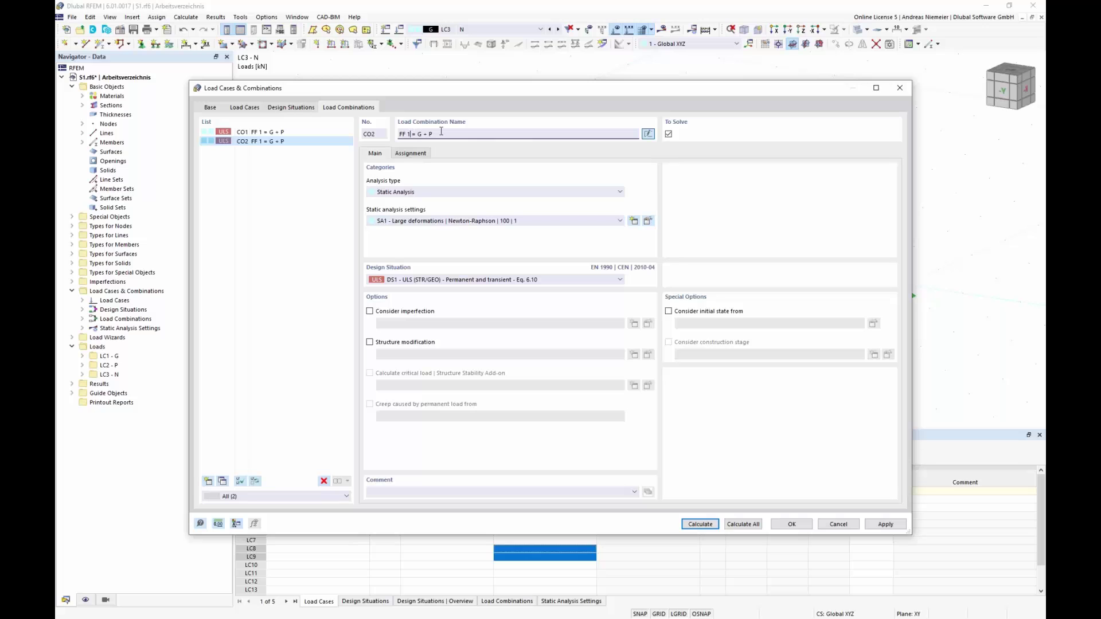
key("BackSpace")
type("2")
key("Right")
key("Right")
key("Right")
key("Delete")
type("N")
- Replace load case LC1 with LC3 in the load case assignment of CO2 and calculate the combination
left_click(408, 154)
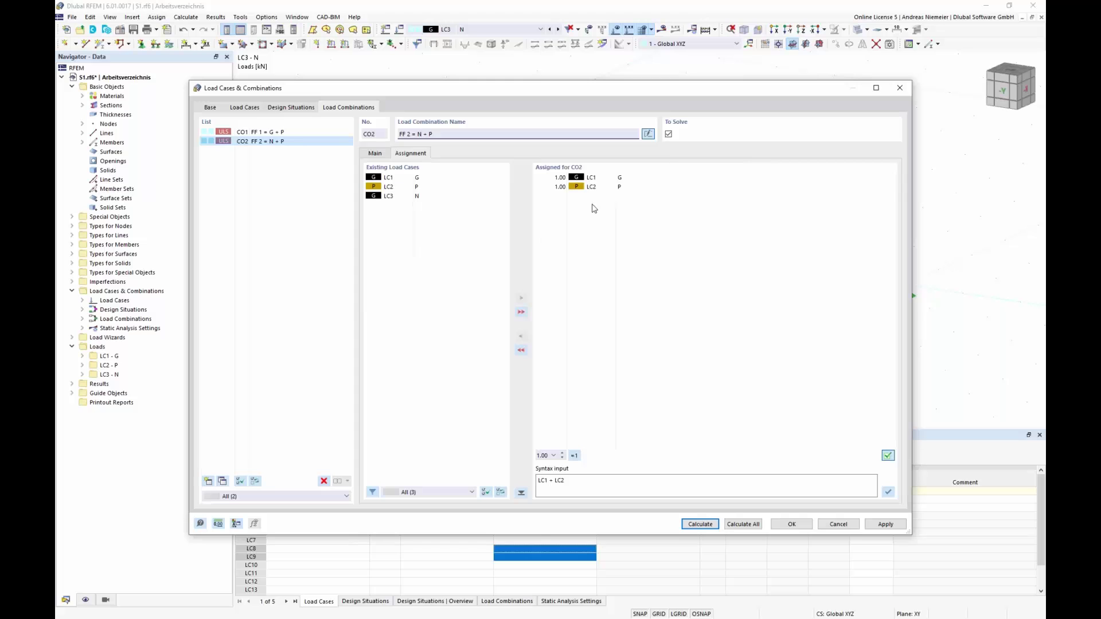
left_click(550, 177)
key("Delete")
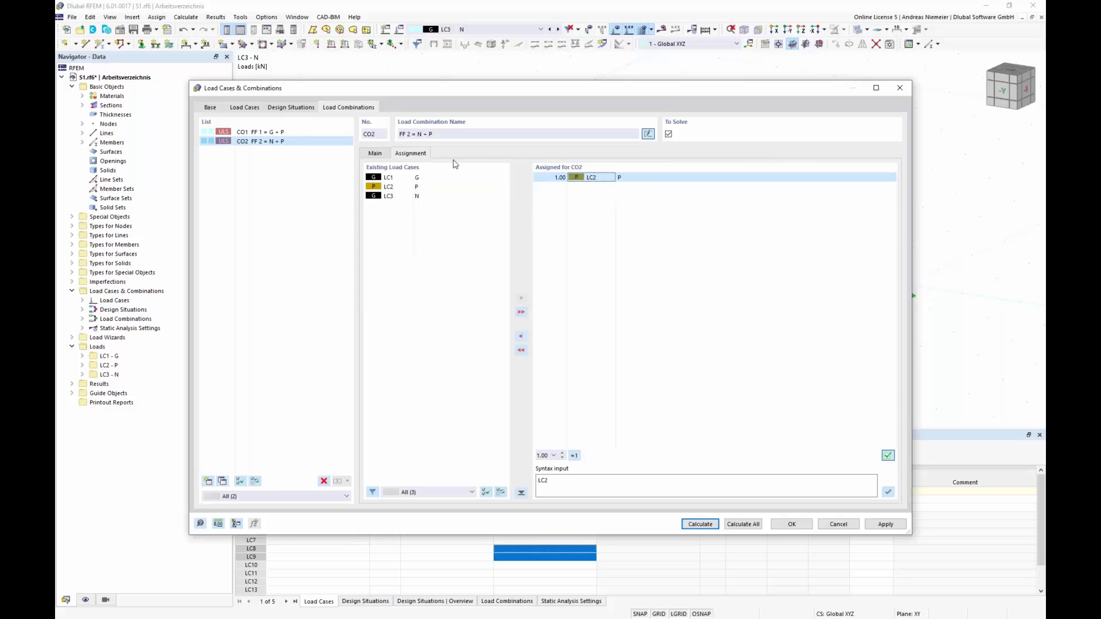
left_click_drag(401, 197, 549, 241)
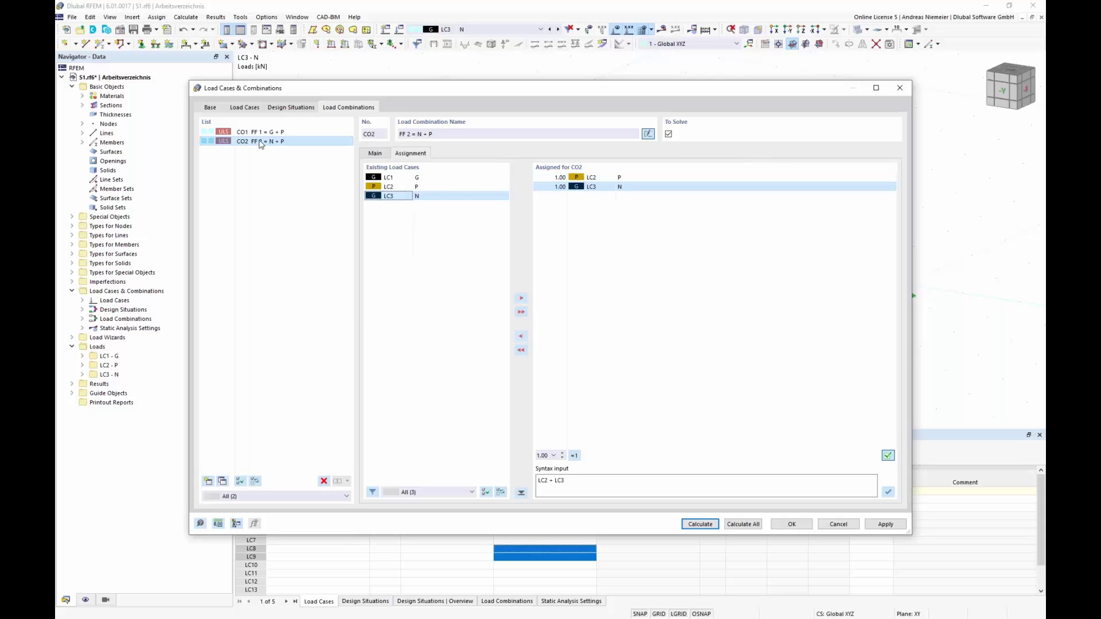
left_click(700, 524)
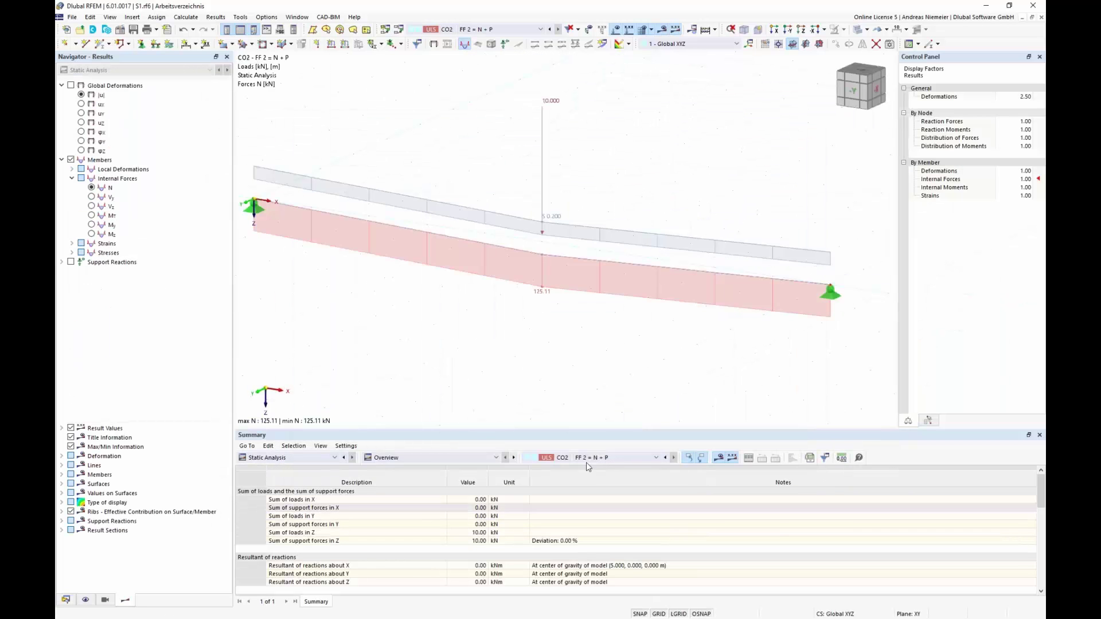
- Show the global deformations of CO2 and view the cable along the -Y direction
left_click(71, 85)
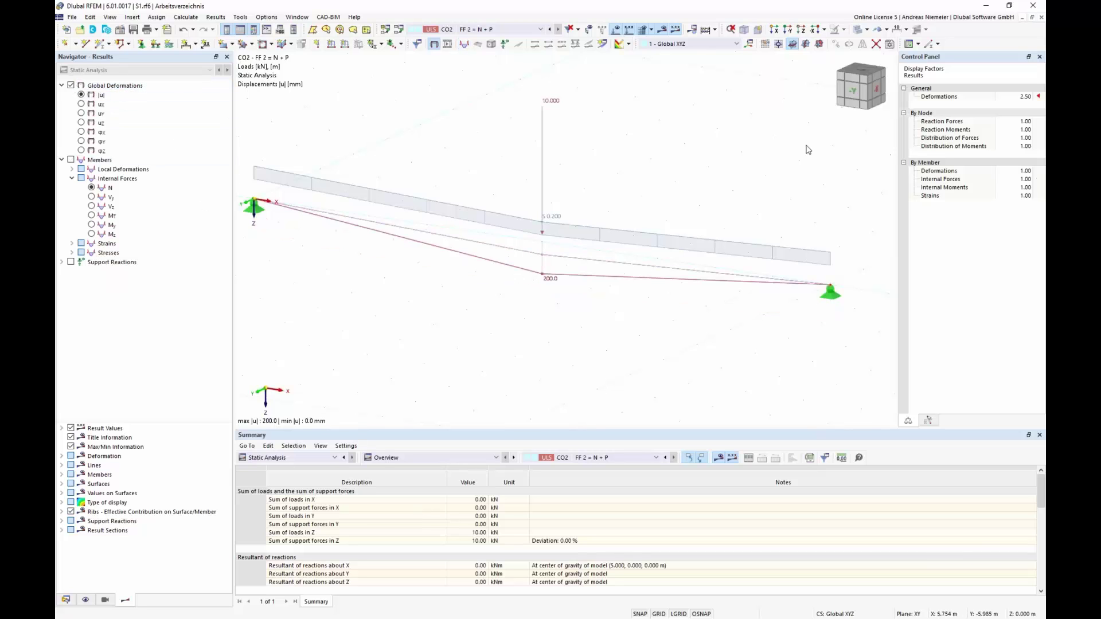
left_click(852, 93)
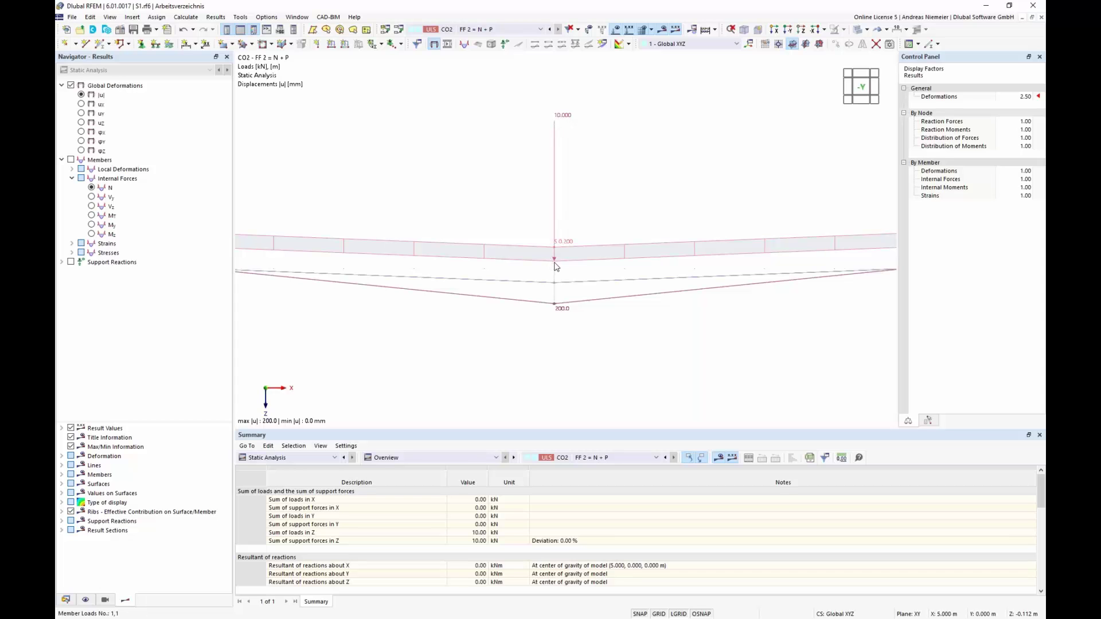
scroll(556, 271, "down", 1)
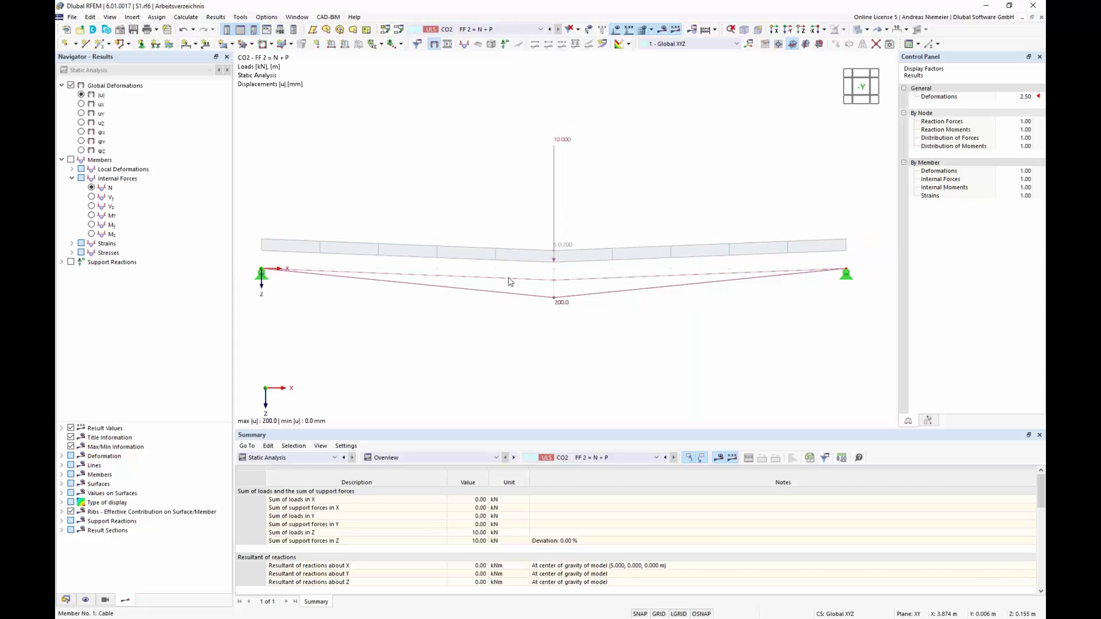
- Compare the cable's axial force diagram N between load combinations CO2 and CO1, ending on CO2
left_click(91, 187)
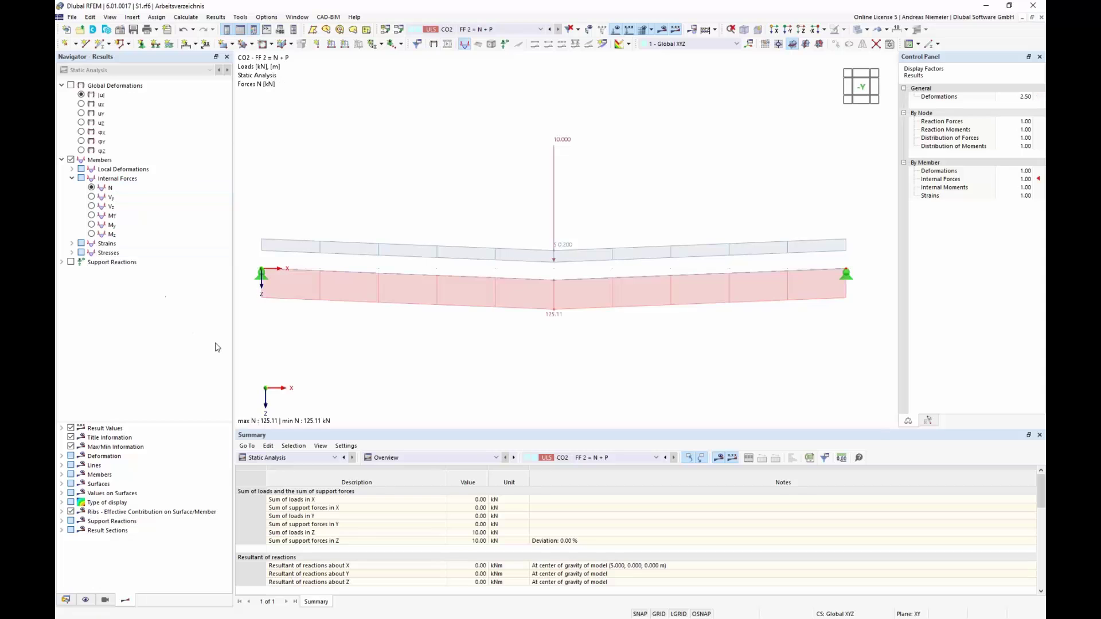
left_click(549, 28)
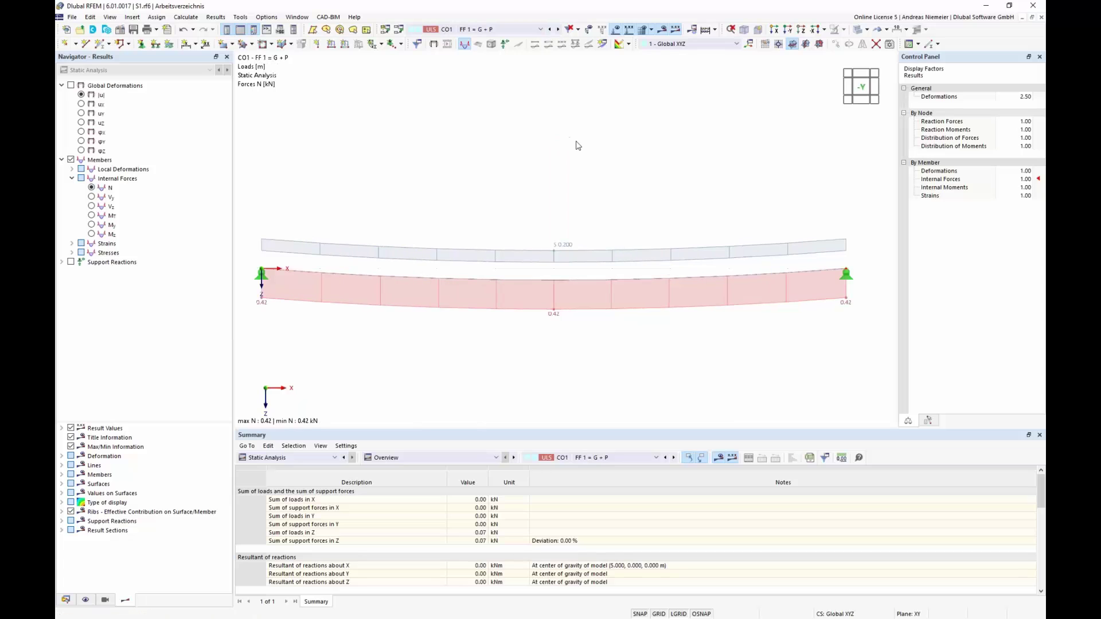
left_click(558, 29)
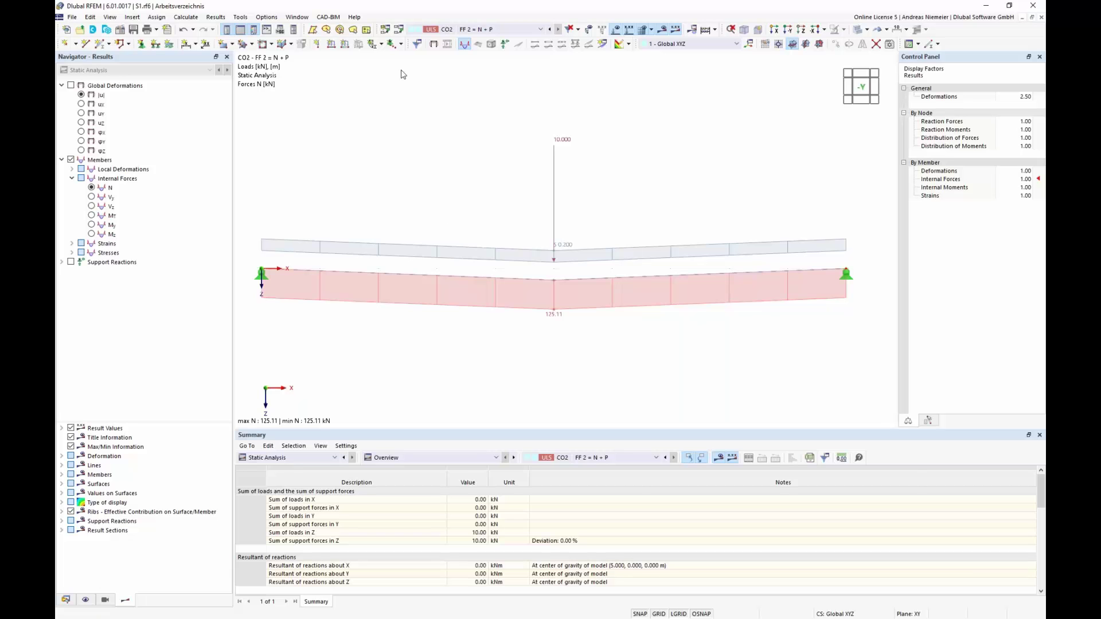
- Copy load combination CO1 as CO3 and set the factor of LC1 to 1.35 in the copy
left_click(398, 29)
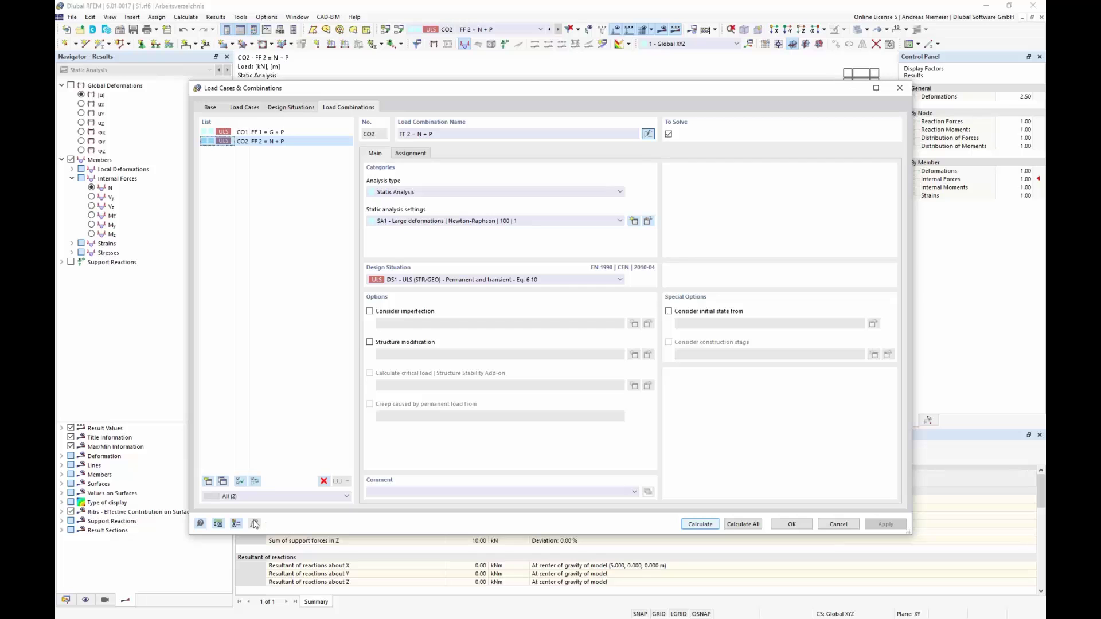
left_click(258, 132)
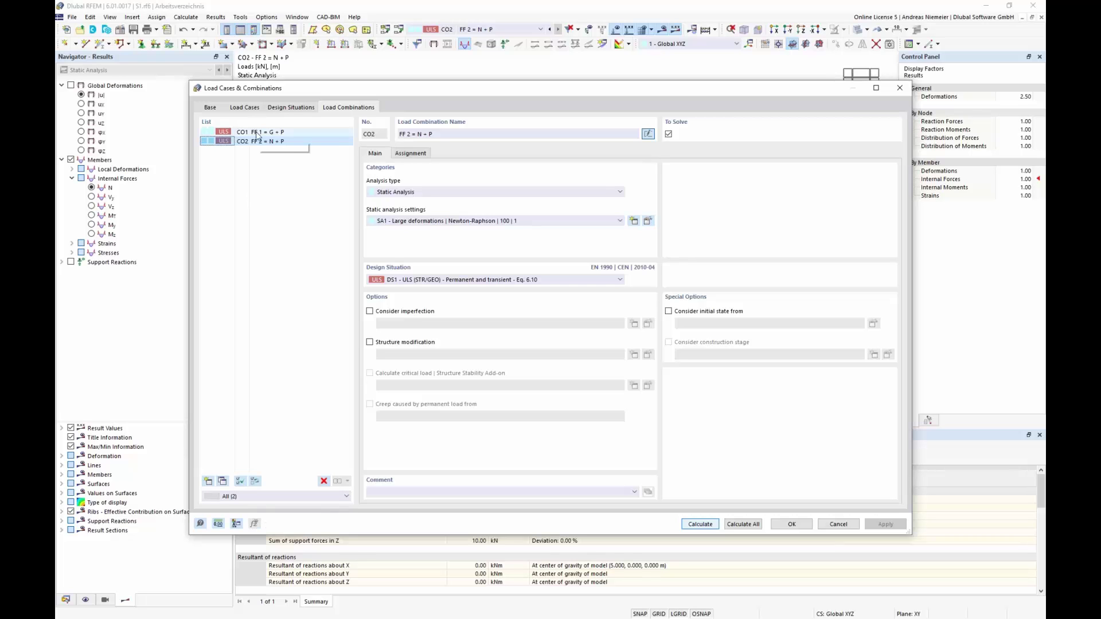
left_click(221, 481)
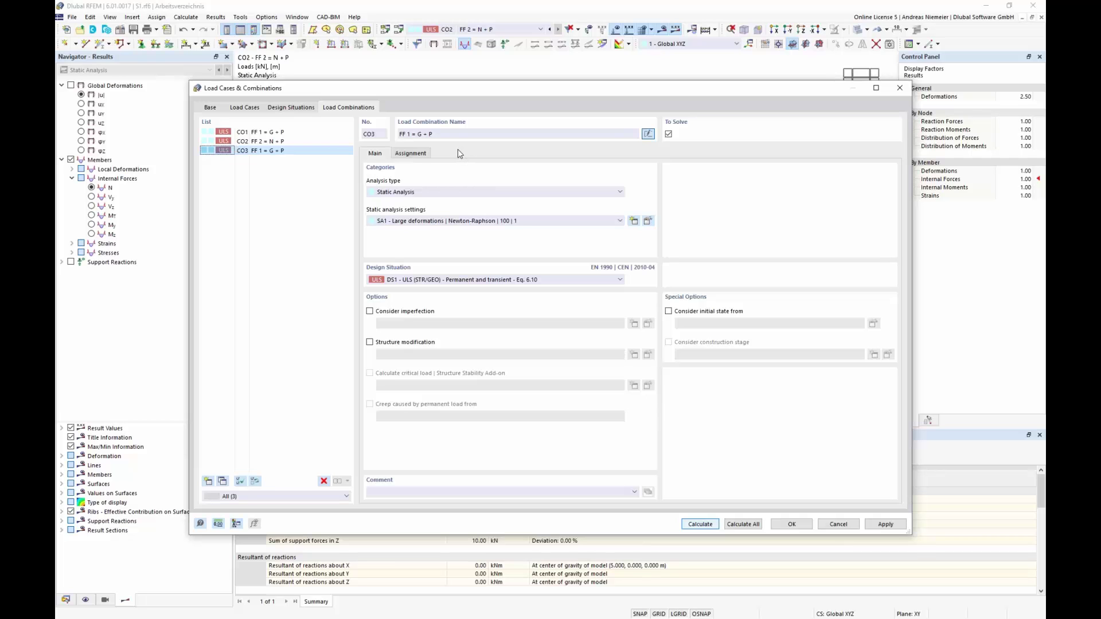
left_click(411, 153)
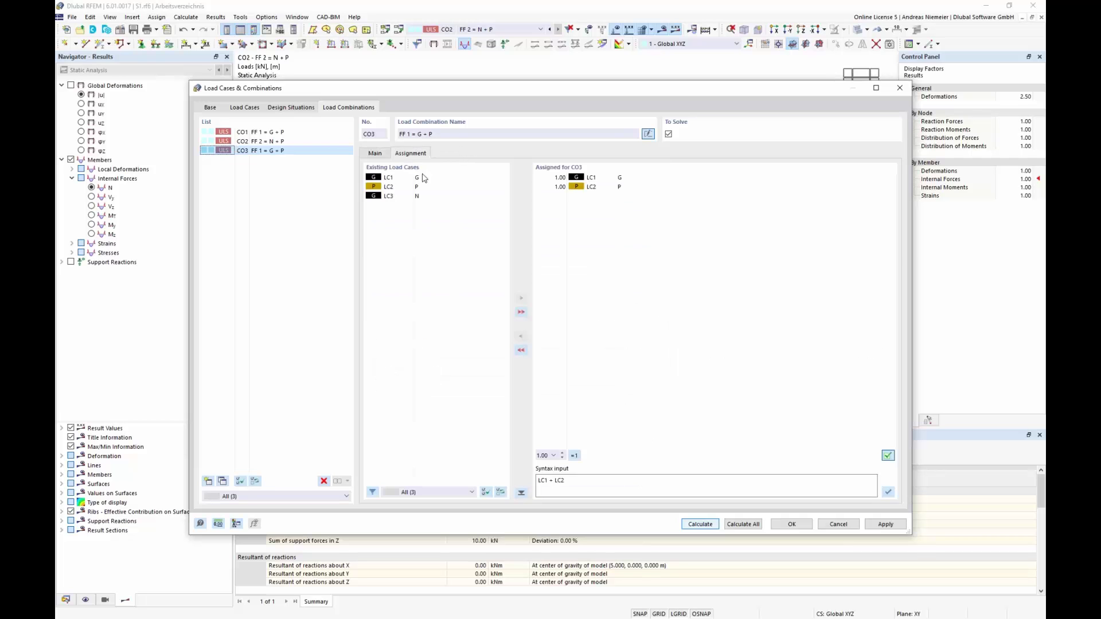
left_click(555, 180)
type("1")
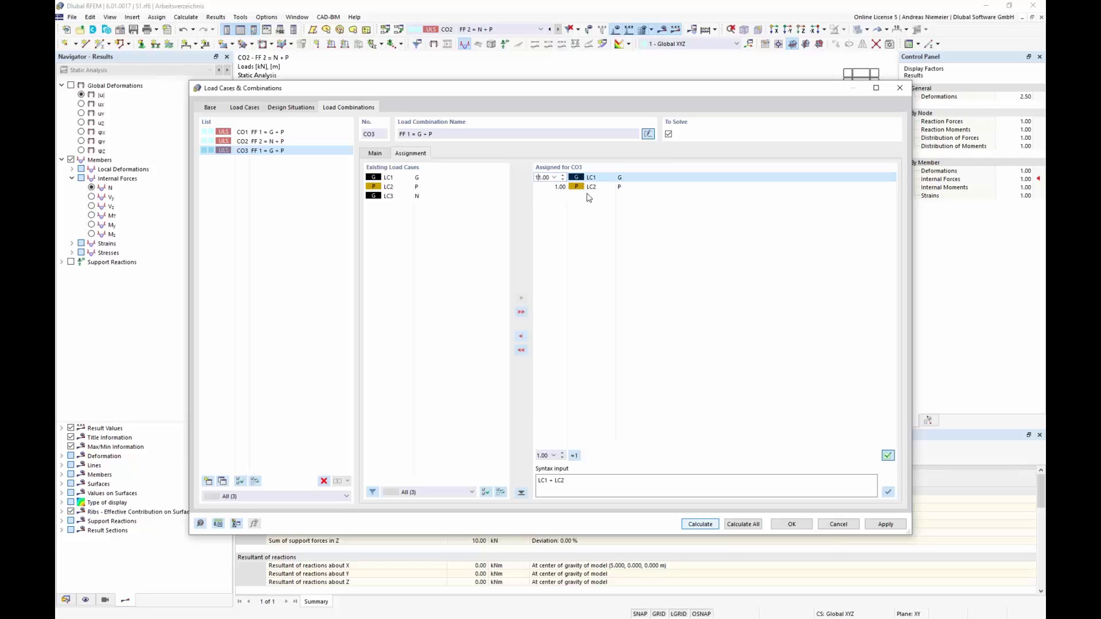
type(".35")
key("Delete")
key("Return")
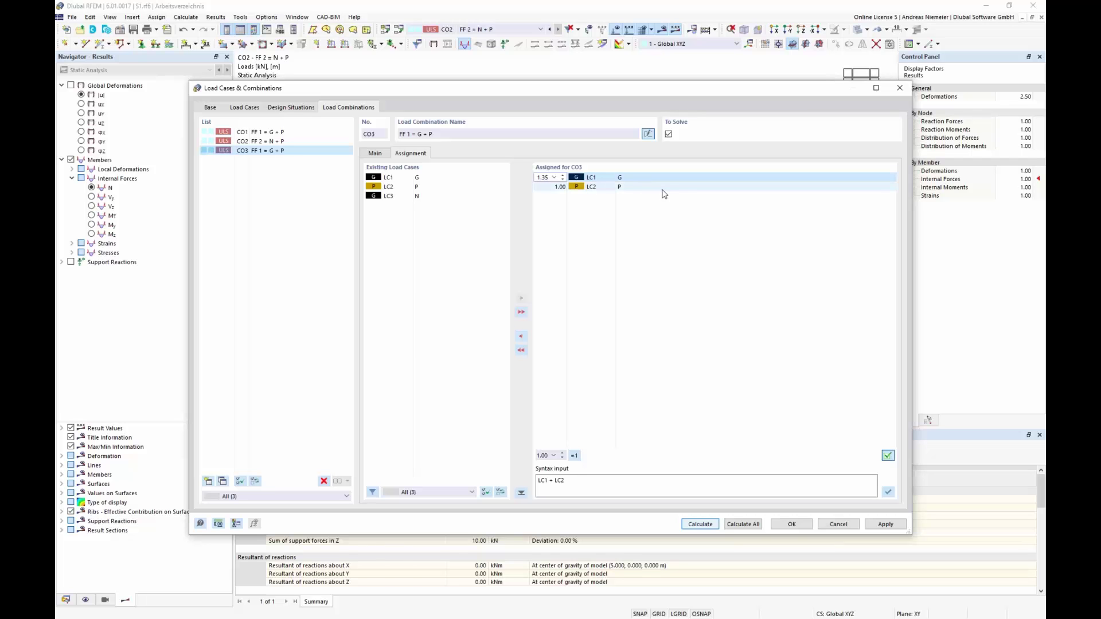
- Rename load combination CO3 to "FF 1 = 1,35 G + P" and calculate it
left_click(415, 136)
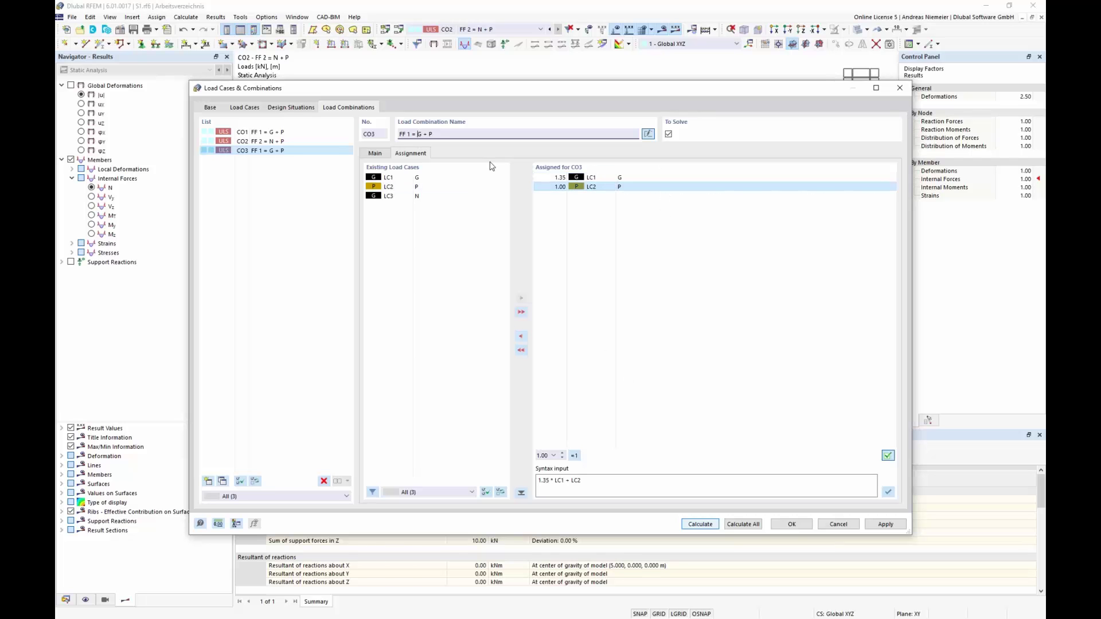
type("1,35")
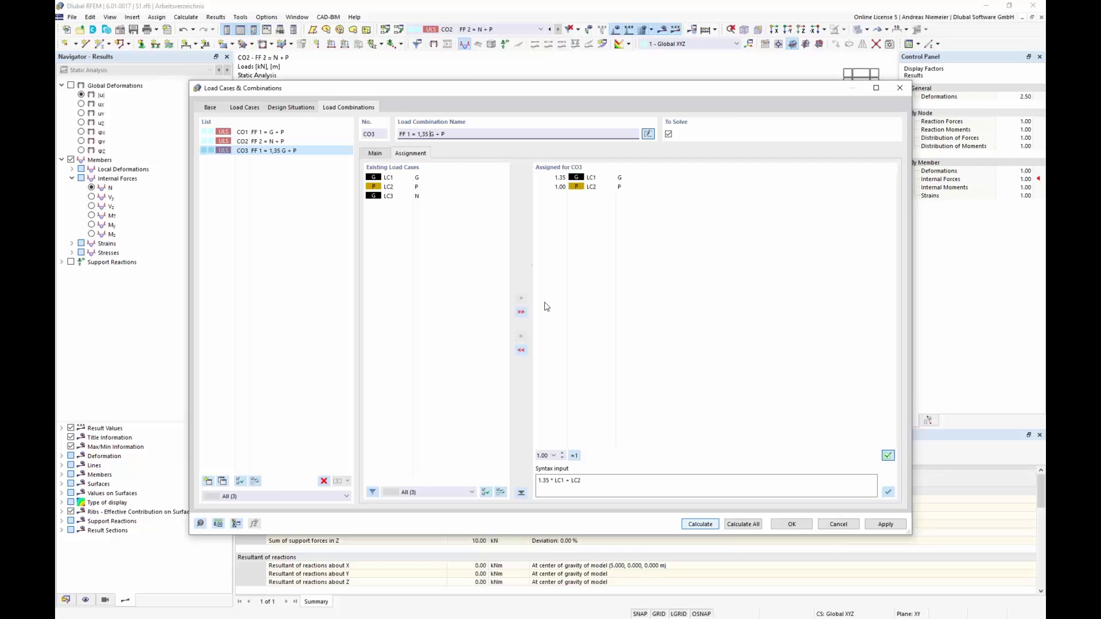
left_click(704, 525)
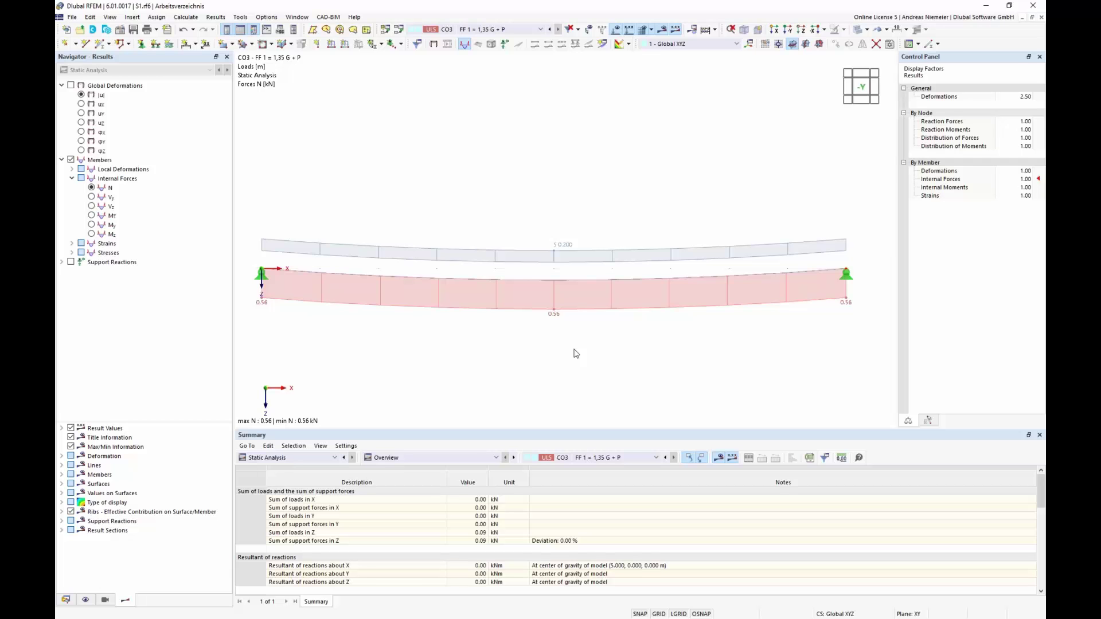
- Copy load combination CO3 as CO4 and set the factor of LC2 to 1.35 in the copy
left_click(400, 33)
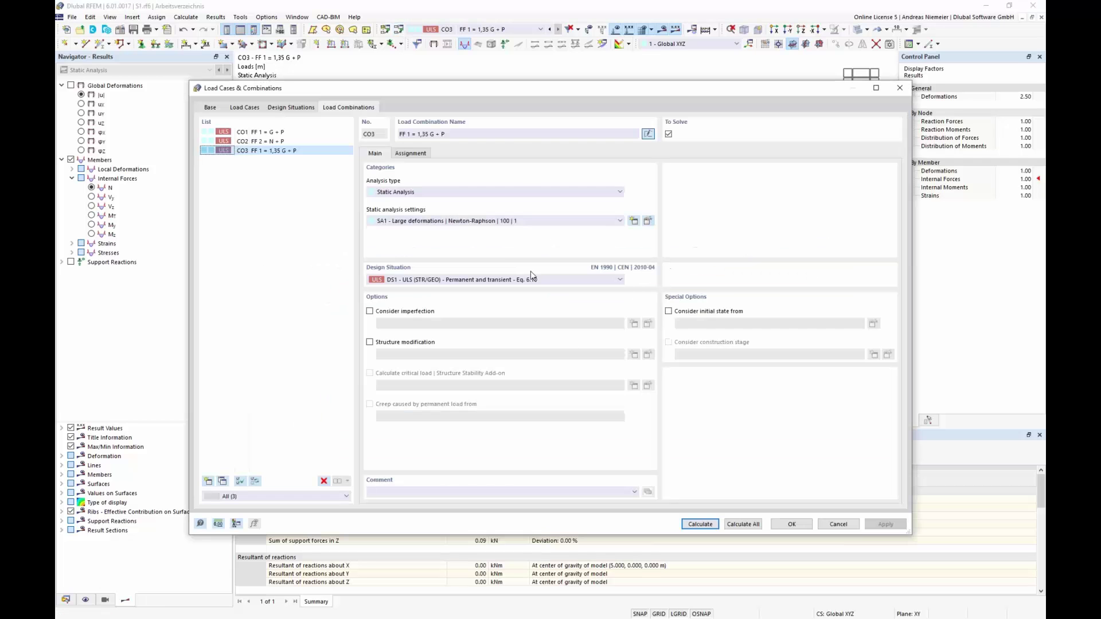
left_click(222, 482)
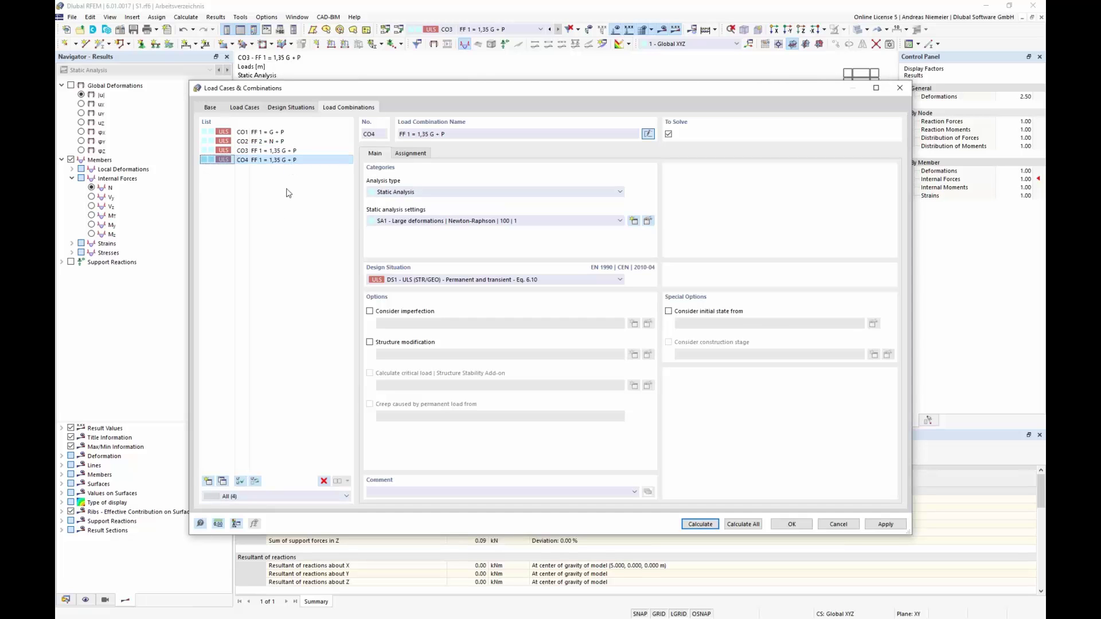
left_click(410, 154)
left_click(576, 192)
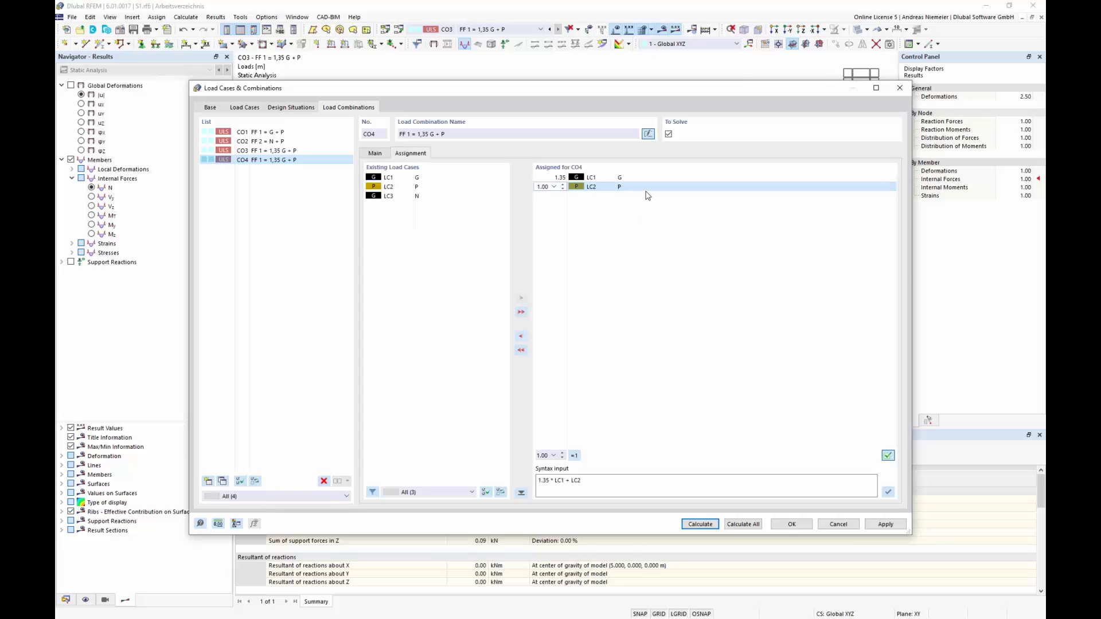
type("1,")
type("35")
key("Delete")
key("Delete")
key("Delete")
key("Delete")
- Rename load combination CO4 to "FF 4 = 1,35 G + 1,35 P"
left_click(440, 135)
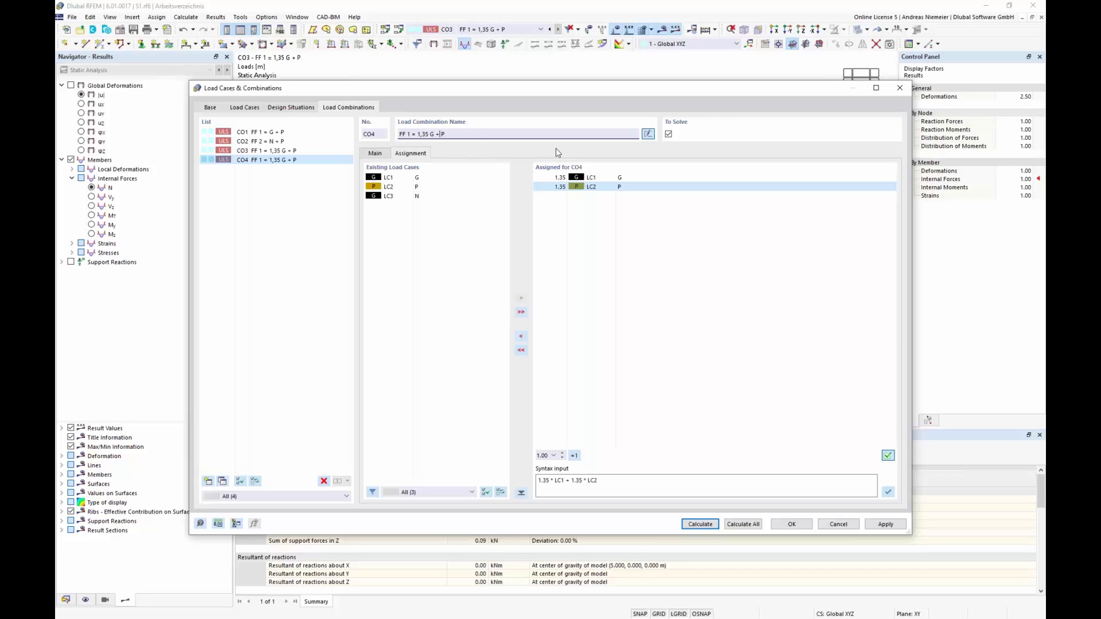
type("1,35")
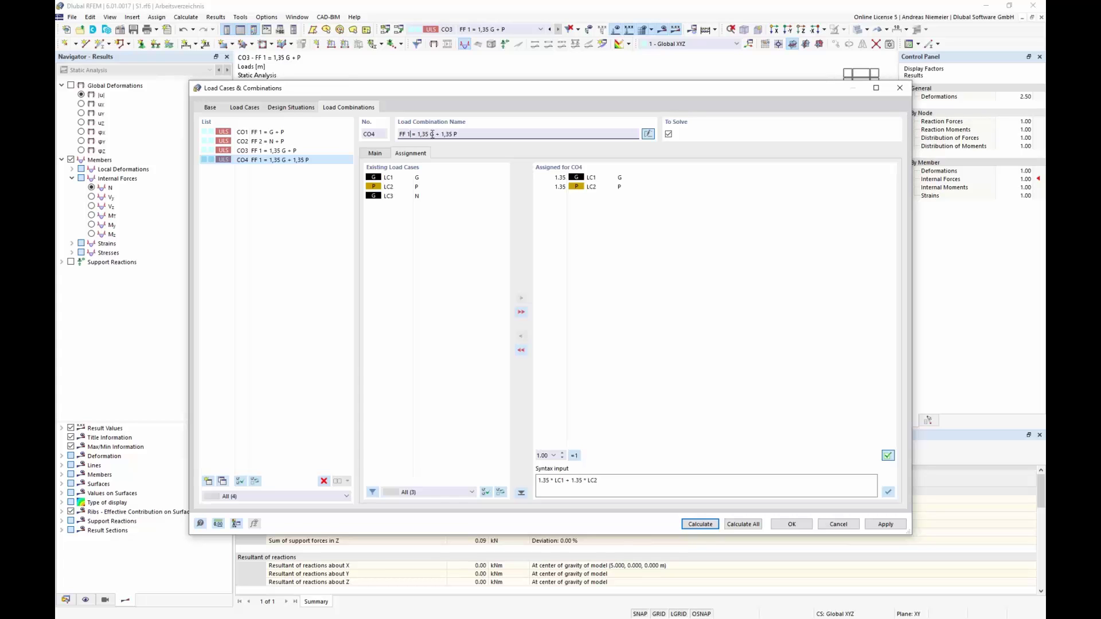
key("BackSpace")
type("4")
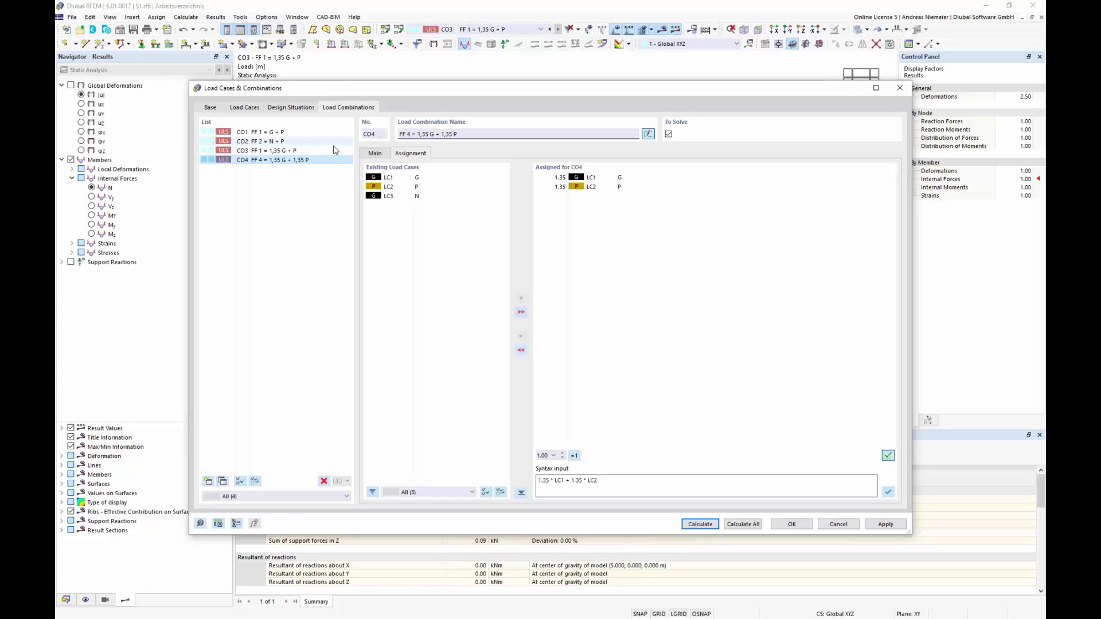
- Rename load combination CO3 to "FF 3 = 1,35 G + P"
left_click(267, 151)
left_click(410, 136)
key("BackSpace")
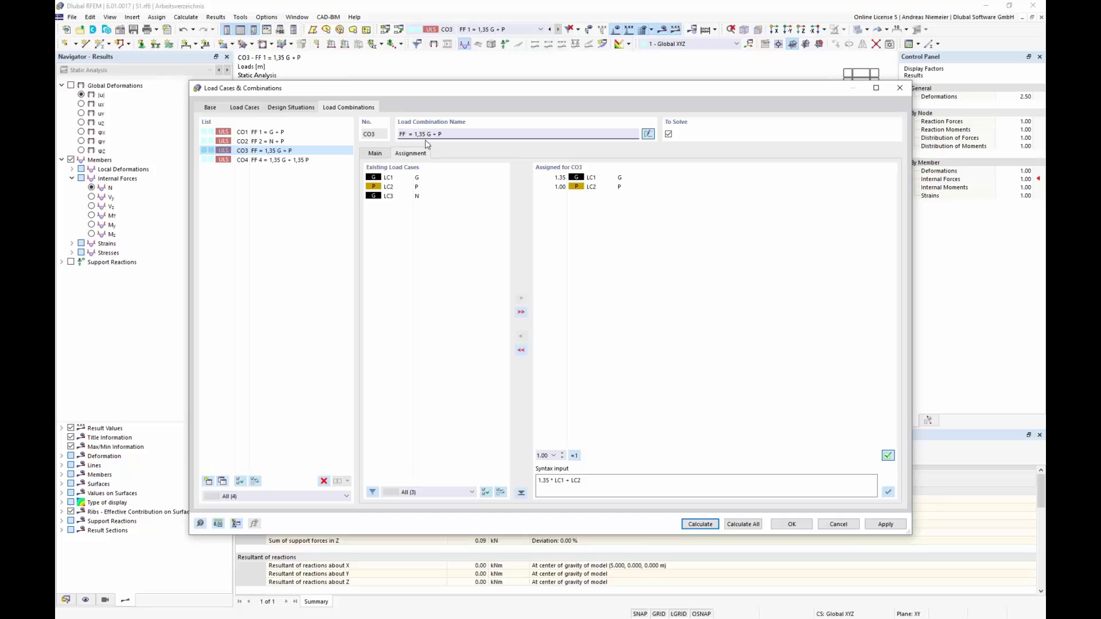
type("3")
- Calculate load combination CO4 and display its axial force results on the cable
left_click(290, 160)
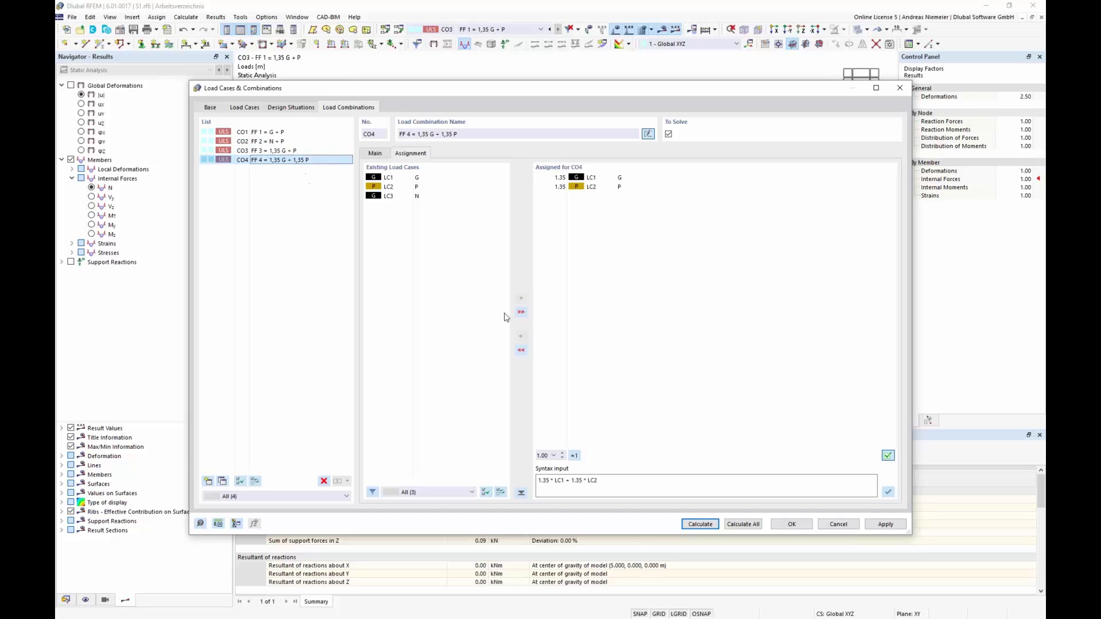
left_click(701, 524)
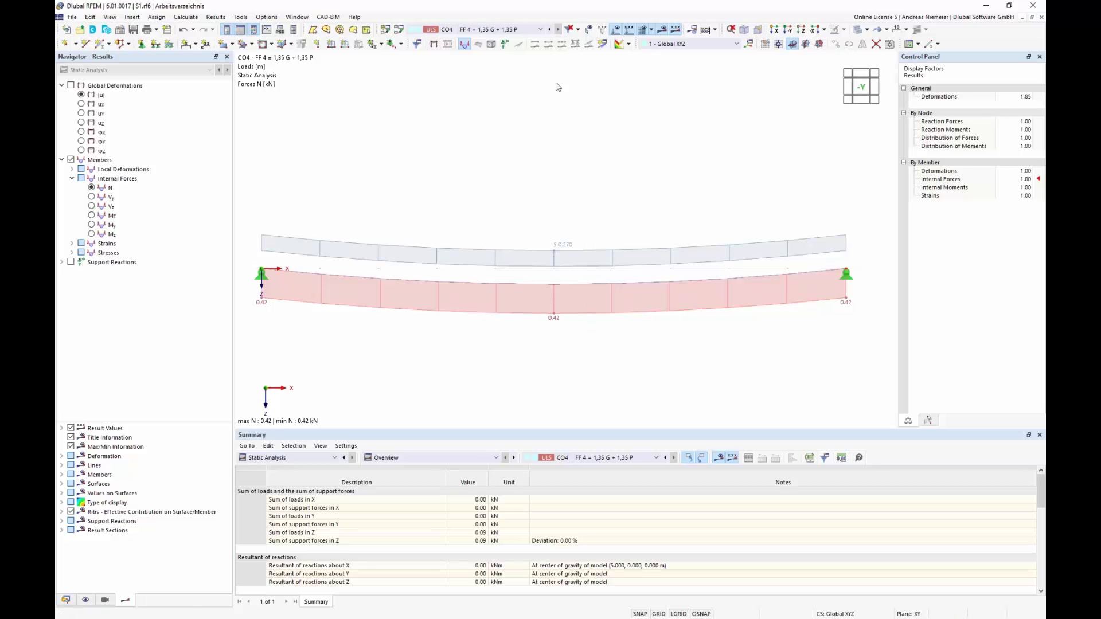
left_click(539, 29)
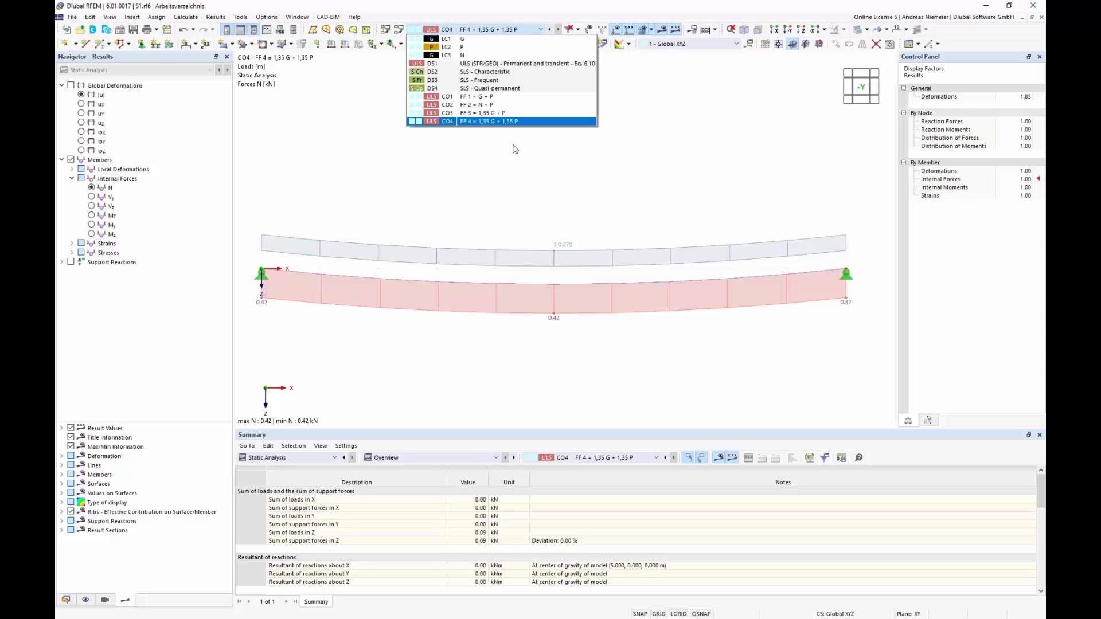
left_click(576, 146)
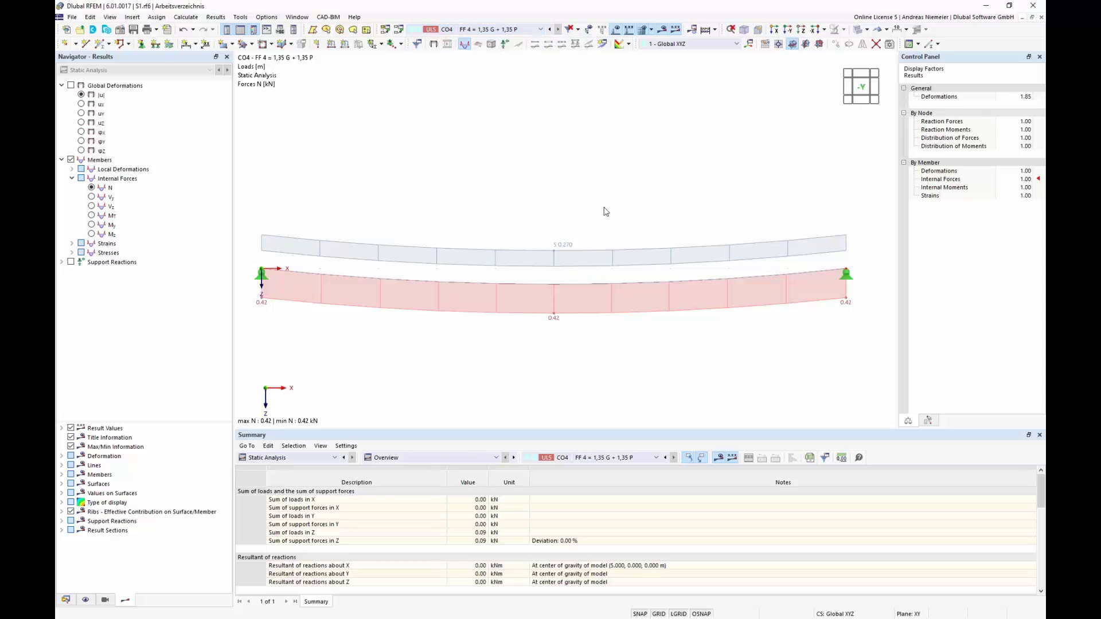
- Switch the table to load cases and combinations and add load case LC4 named Q
left_click(308, 457)
left_click(307, 490)
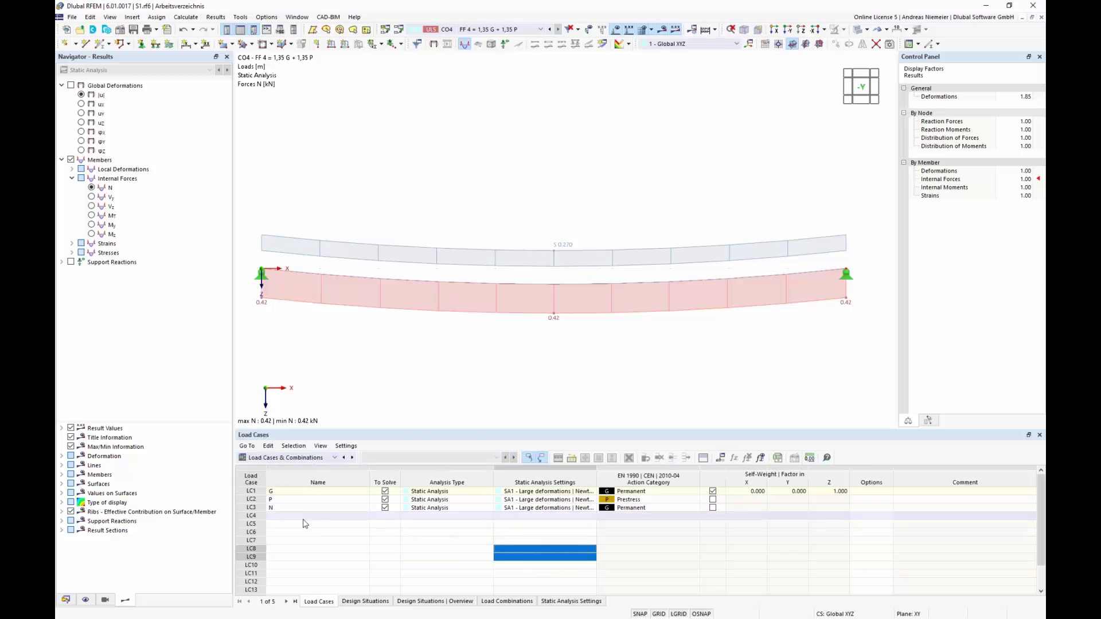
left_click(306, 516)
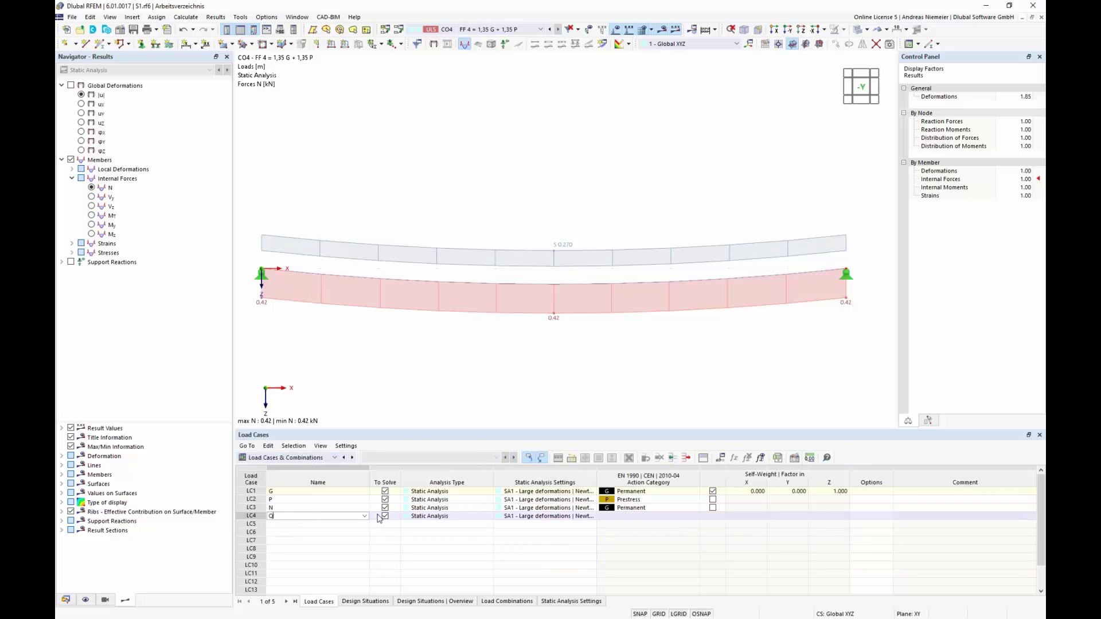
key("Return")
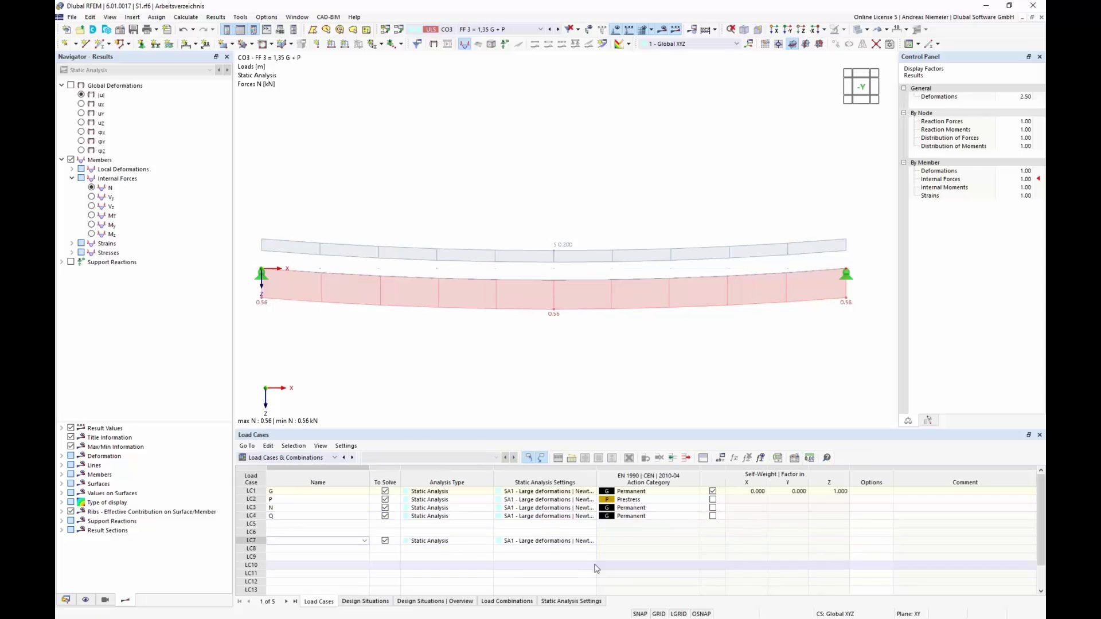
- Set the action category of load case LC4 to Imposed loads - category H: roofs
left_click(675, 516)
left_click(694, 516)
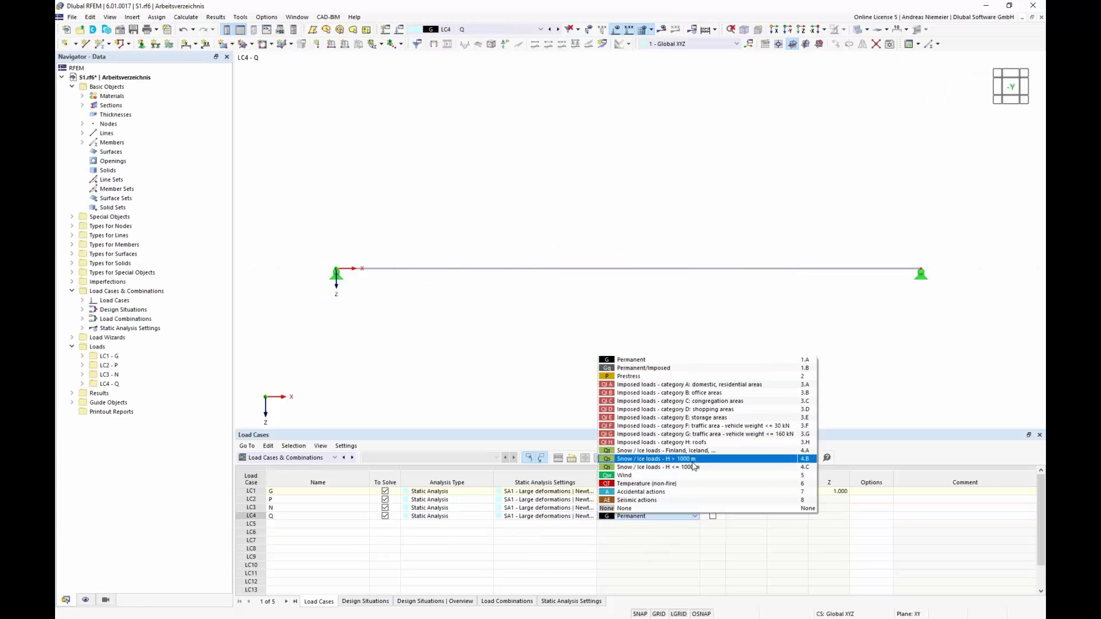
scroll(624, 462, "down", 1)
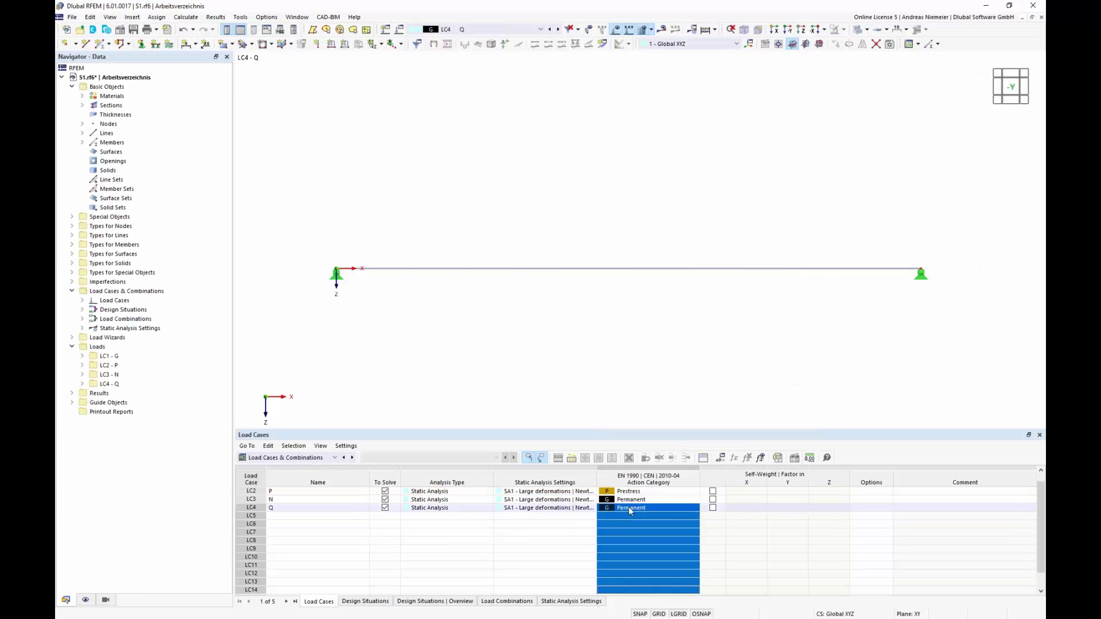
left_click(694, 512)
left_click_drag(648, 508, 648, 589)
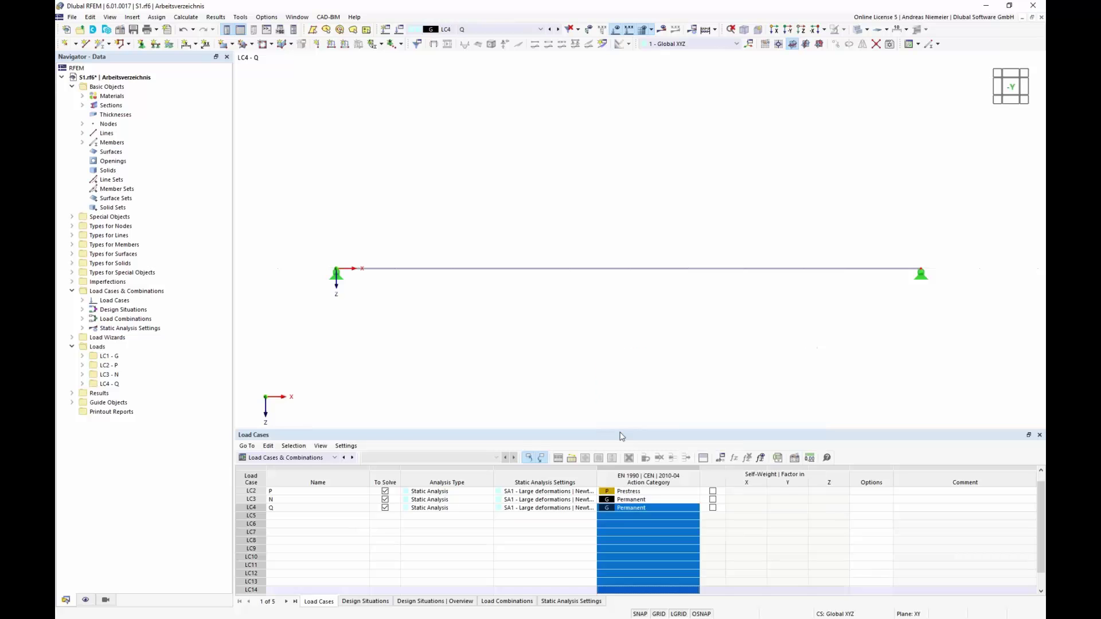
left_click(681, 509)
left_click(695, 508)
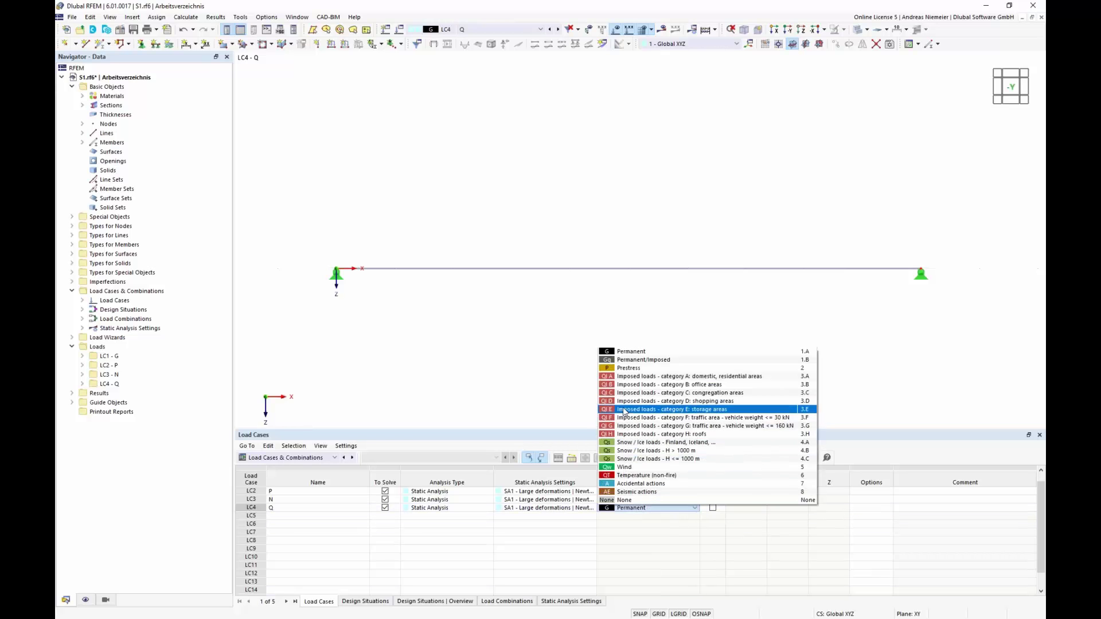
left_click(636, 434)
left_click(602, 550)
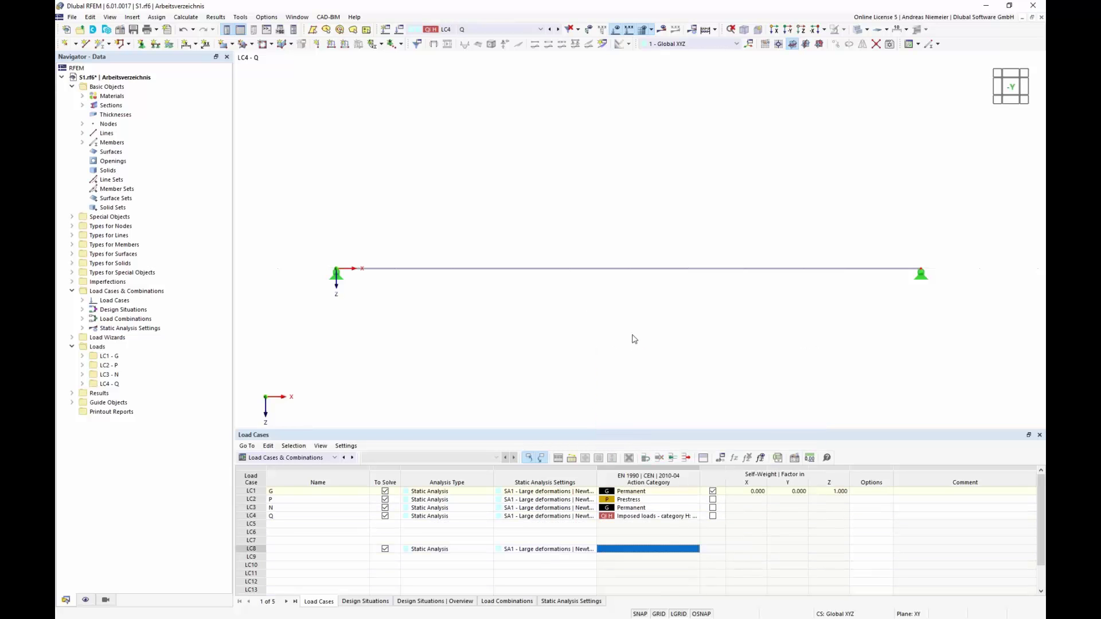
- Apply a uniform 5 kN/m member load to the cable in LC4, acting in global Z on projected length
left_click(344, 44)
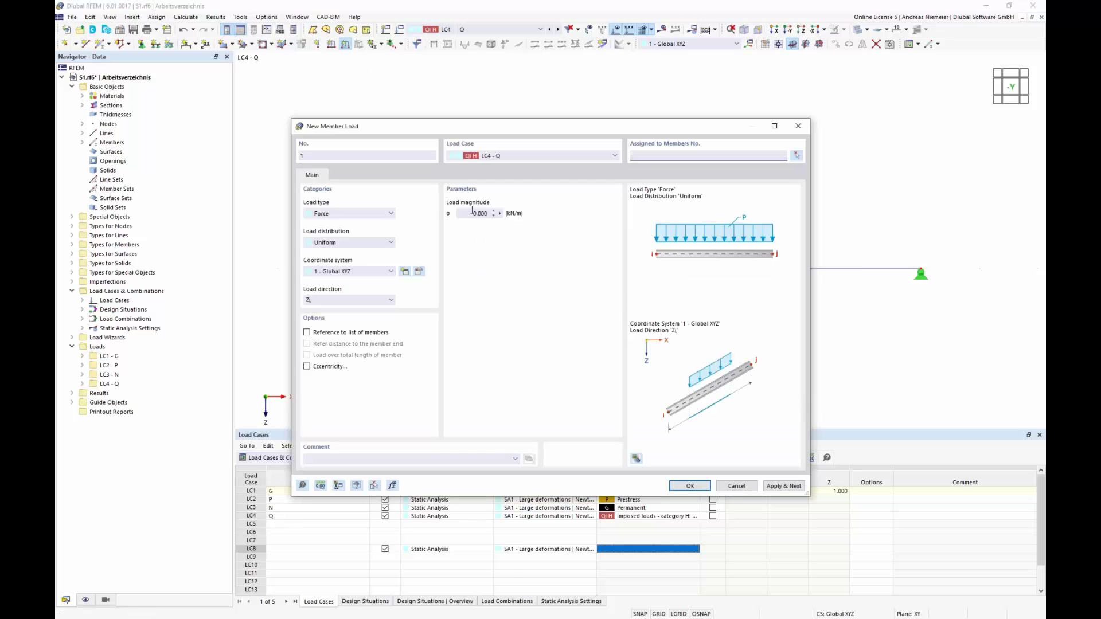
type("5")
left_click(355, 302)
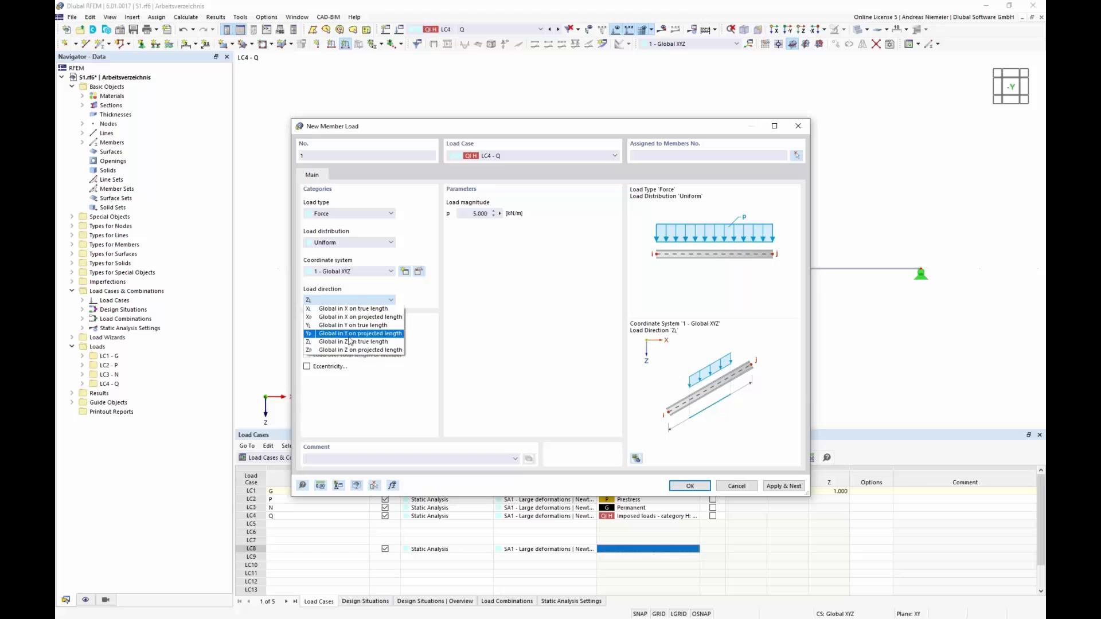
left_click(347, 350)
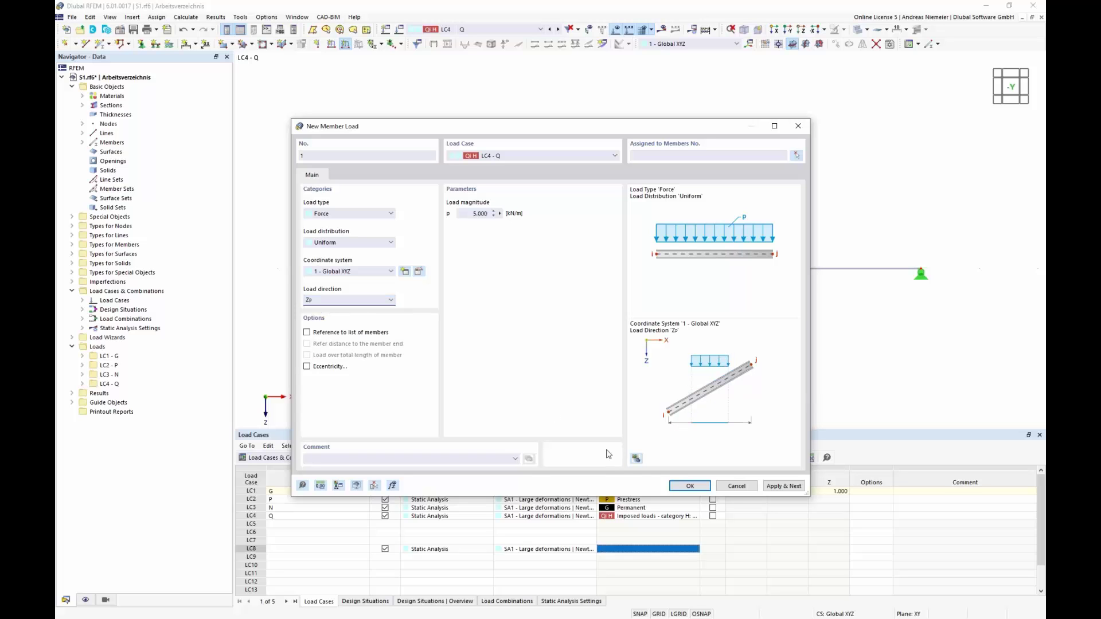
left_click(690, 486)
left_click(551, 268)
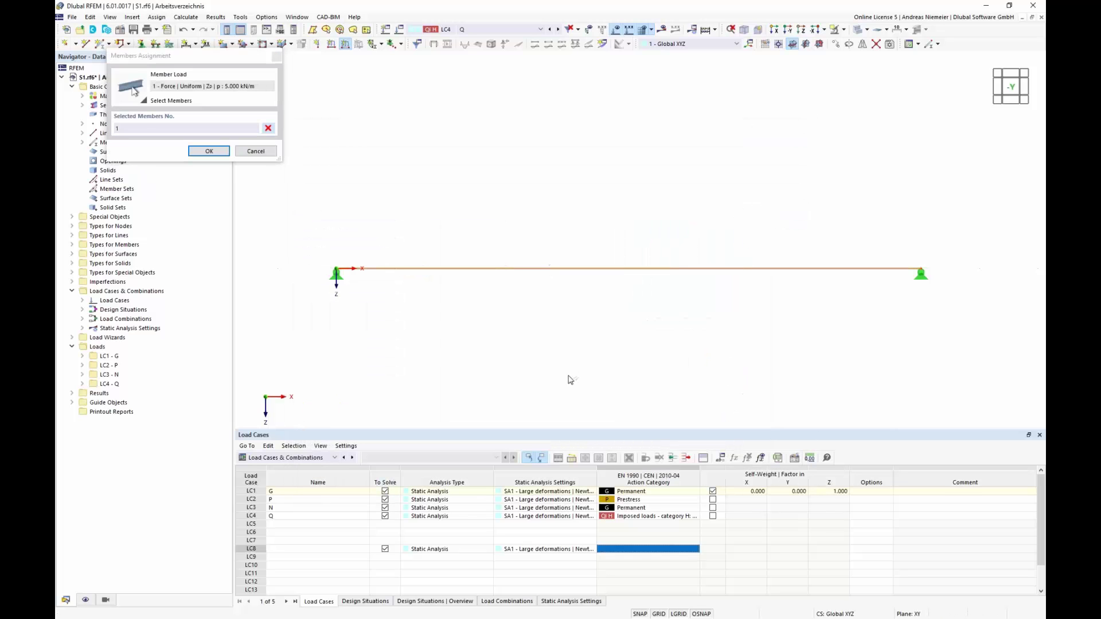
left_click(210, 151)
- Calculate load case LC4 and show its axial force diagram in an oblique 3D view
right_click(539, 365)
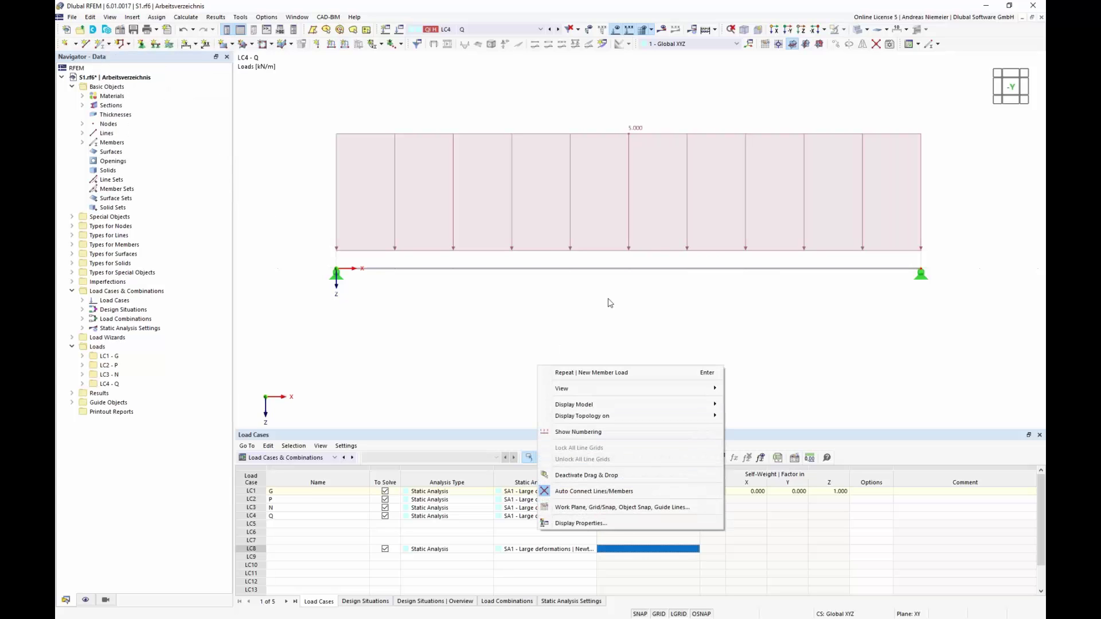
left_click(605, 299)
middle_click_drag(732, 304, 644, 334, "ctrl")
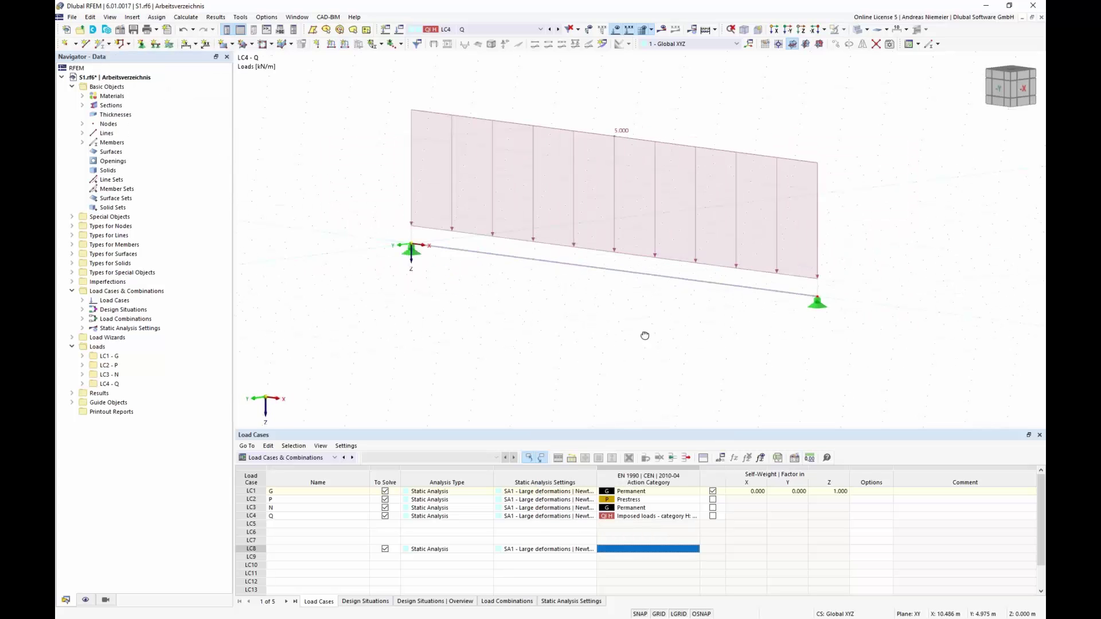
scroll(480, 363, "up", 2)
scroll(480, 363, "down", 3)
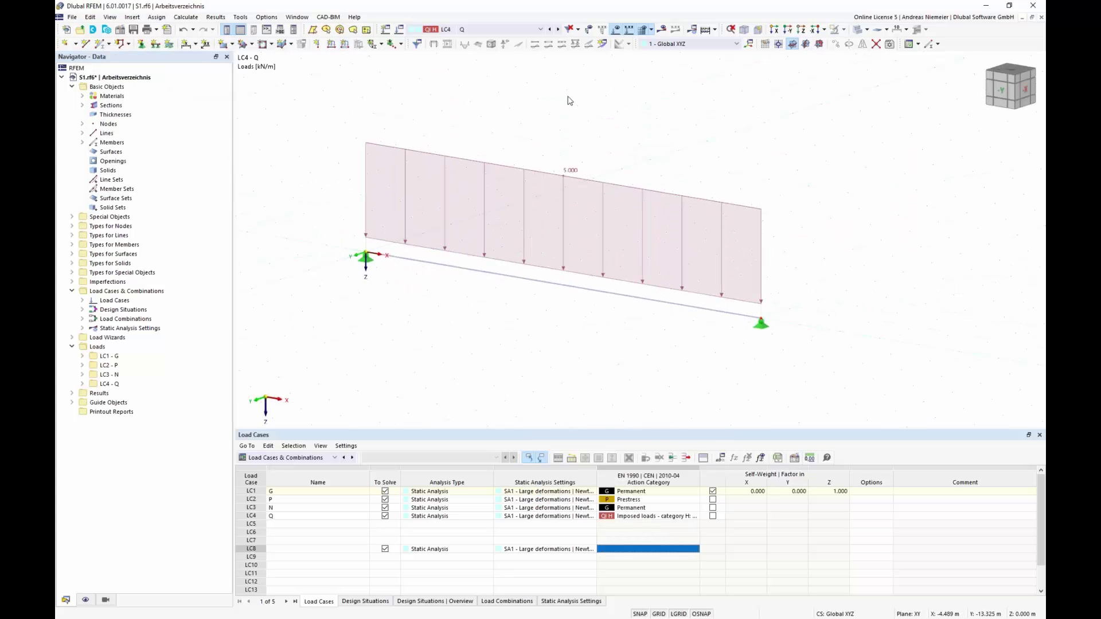
left_click(662, 29)
left_click(594, 358)
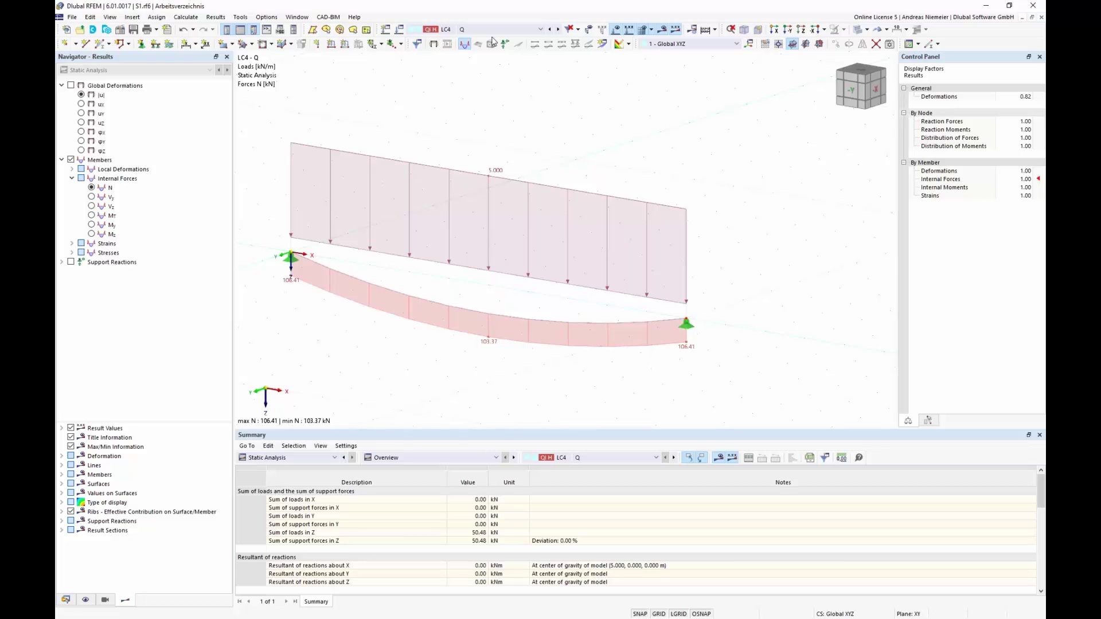
left_click(470, 29)
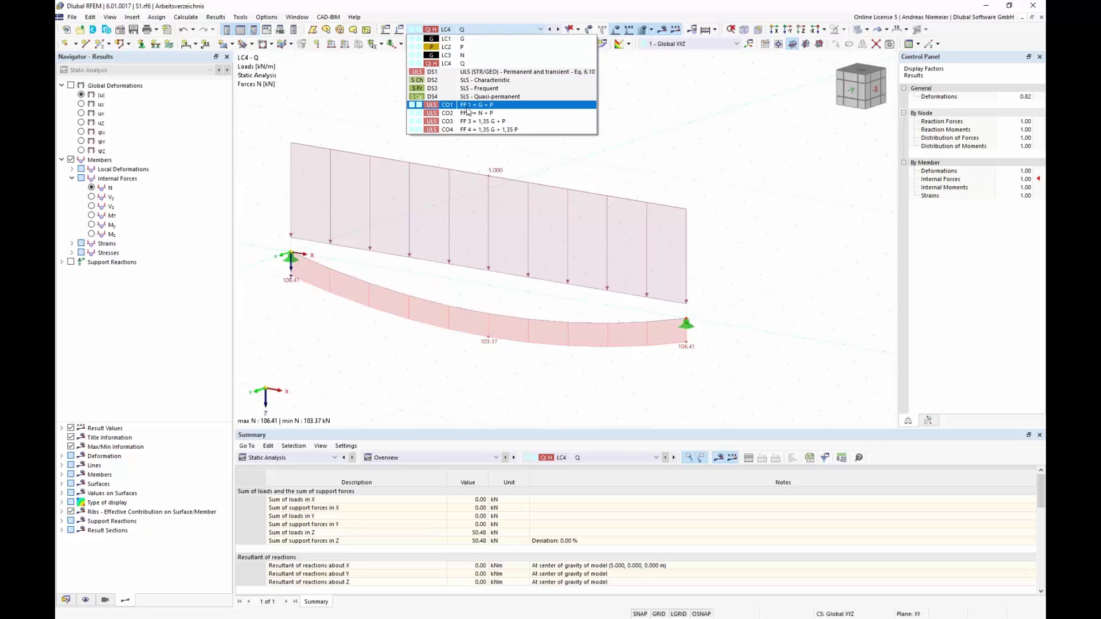
left_click(633, 170)
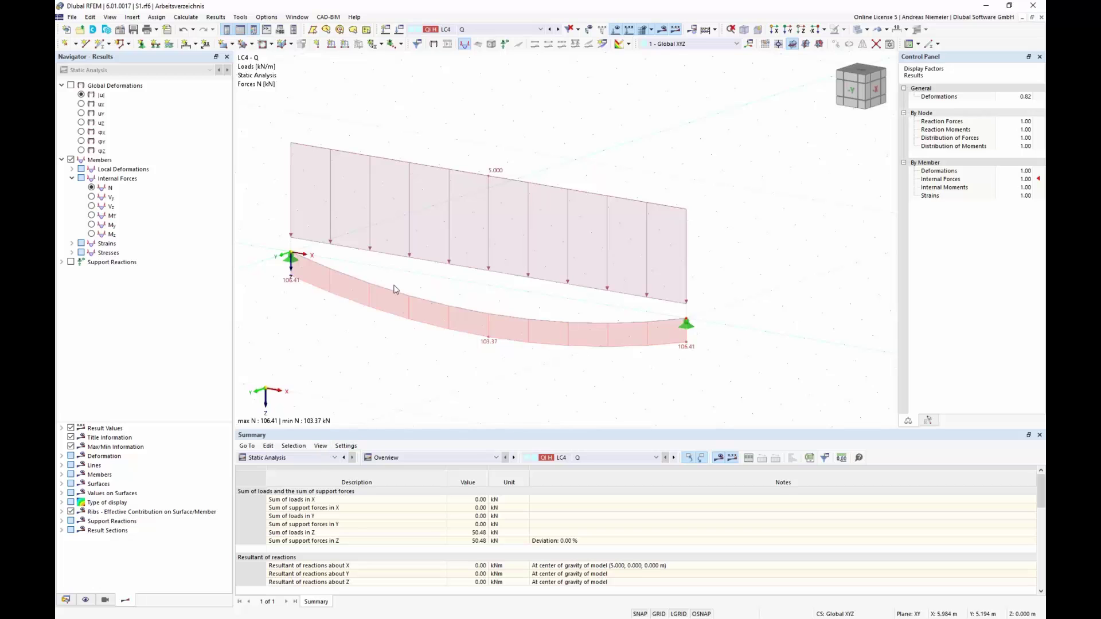
- Create a new load combination CO5 named "Q on FF 1"
left_click(400, 29)
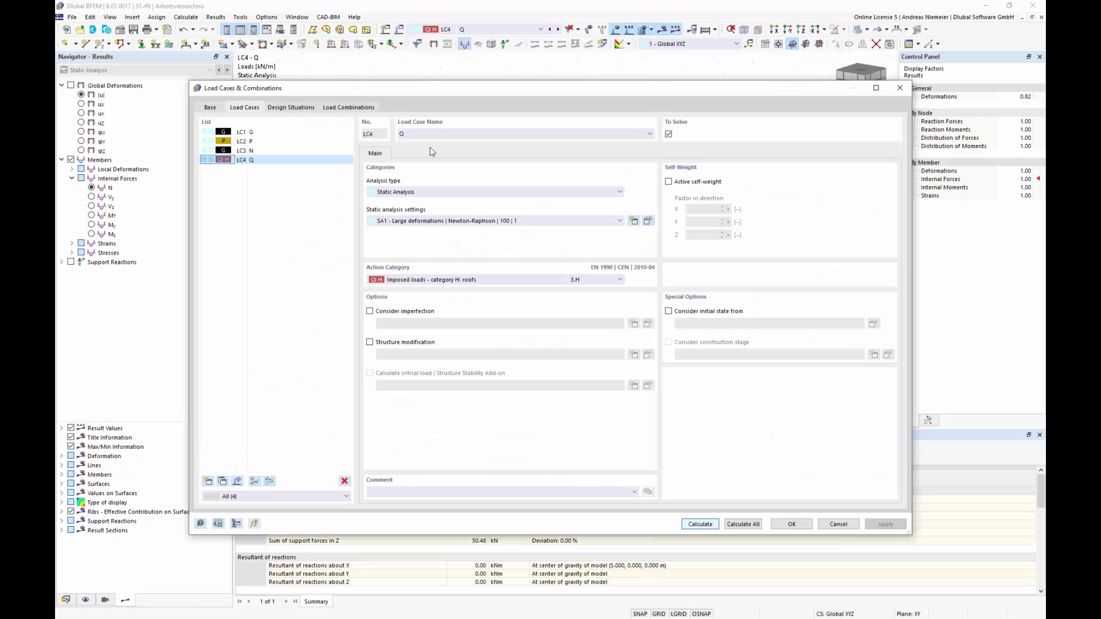
left_click(354, 109)
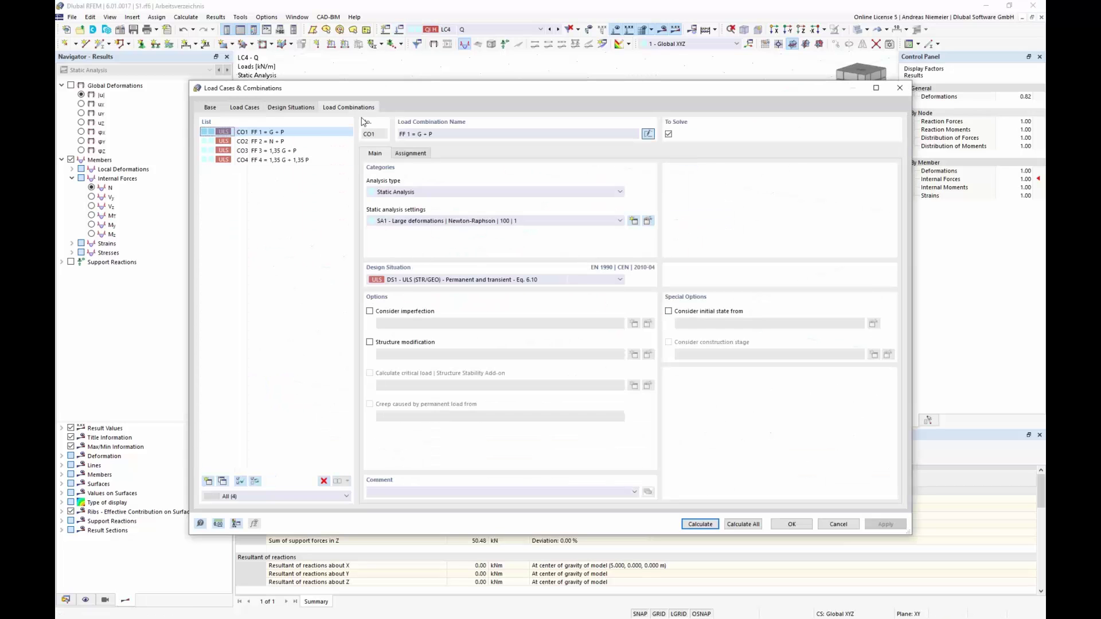
left_click(207, 481)
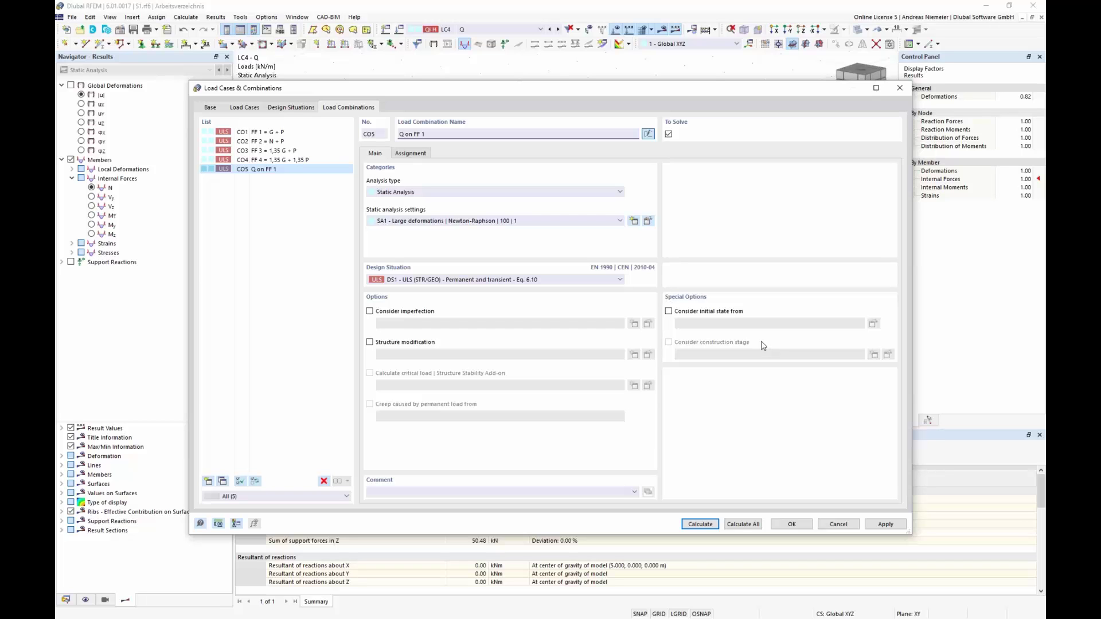
- Make load combination CO5 consider the initial state from CO1 - FF 1 = G + P
left_click(668, 311)
left_click(727, 323)
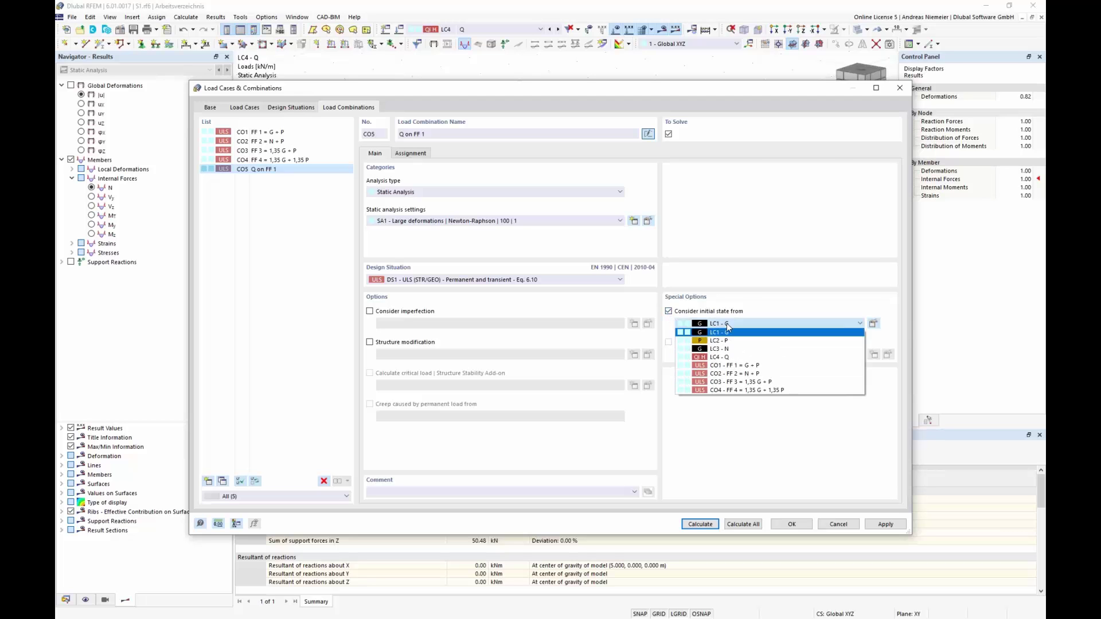
left_click(729, 366)
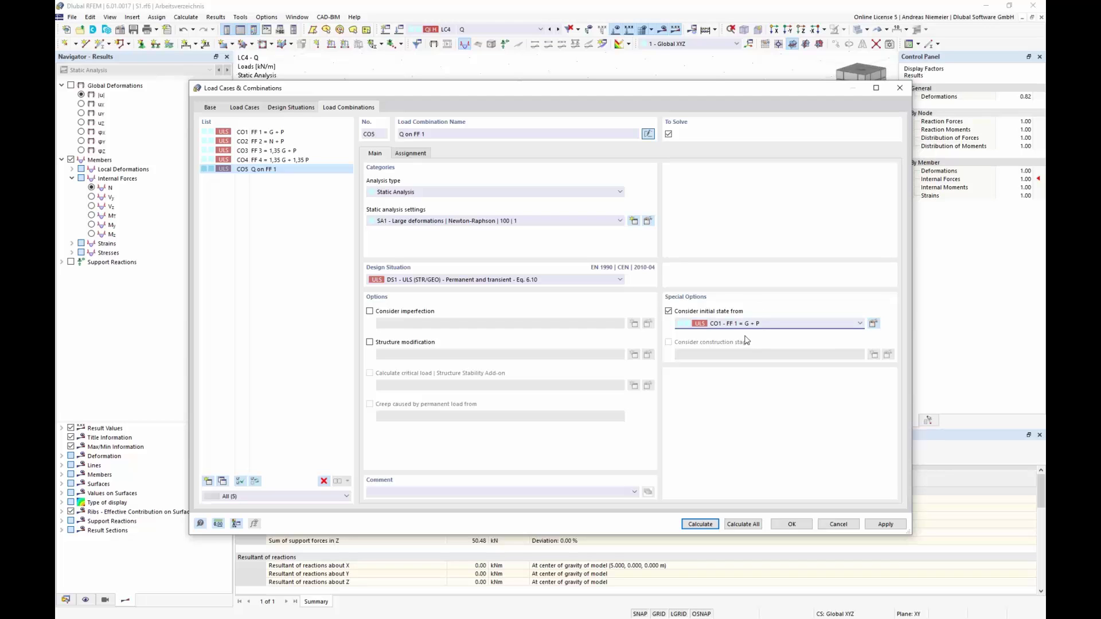
- Assign load cases LC1, LC2 and LC4 to load combination CO5, each with factor 1.00, and return to its main settings
left_click(410, 153)
double_click(393, 179)
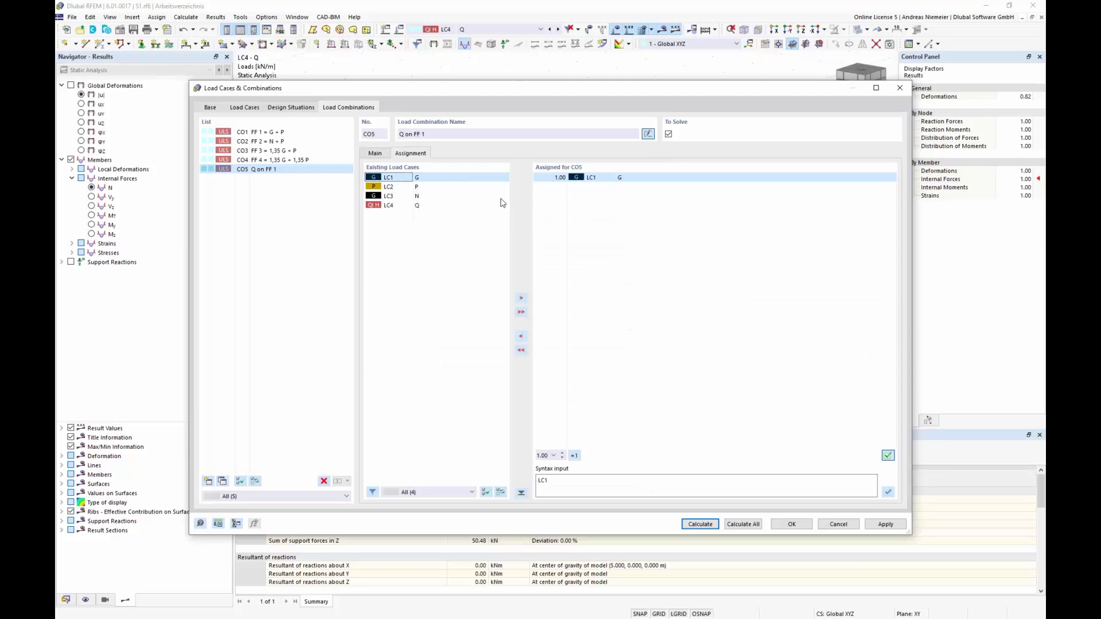
double_click(401, 187)
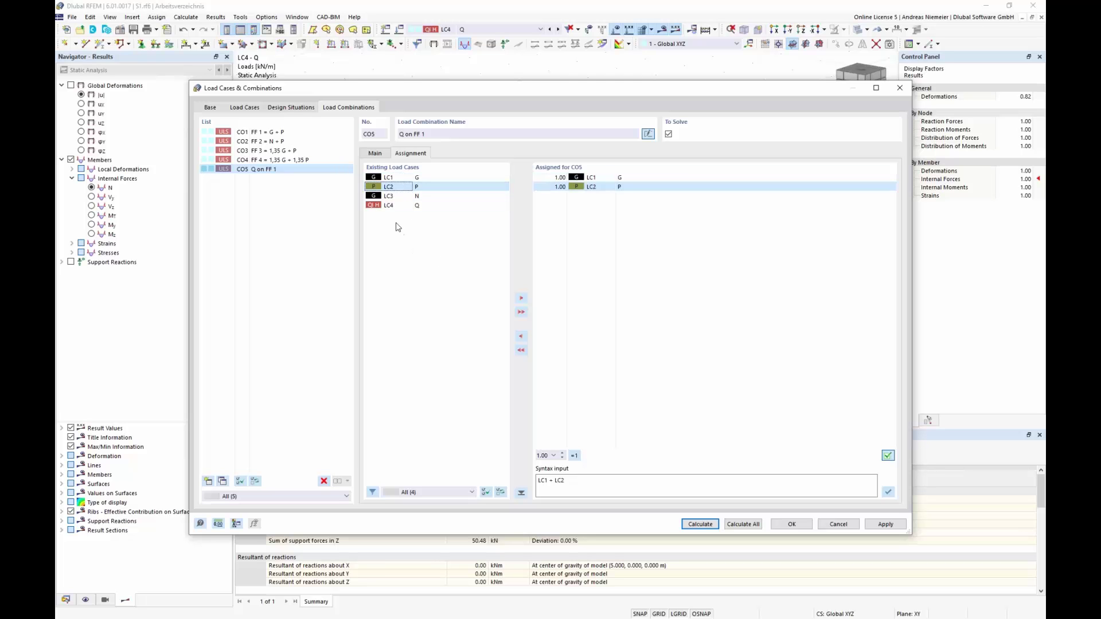
double_click(396, 206)
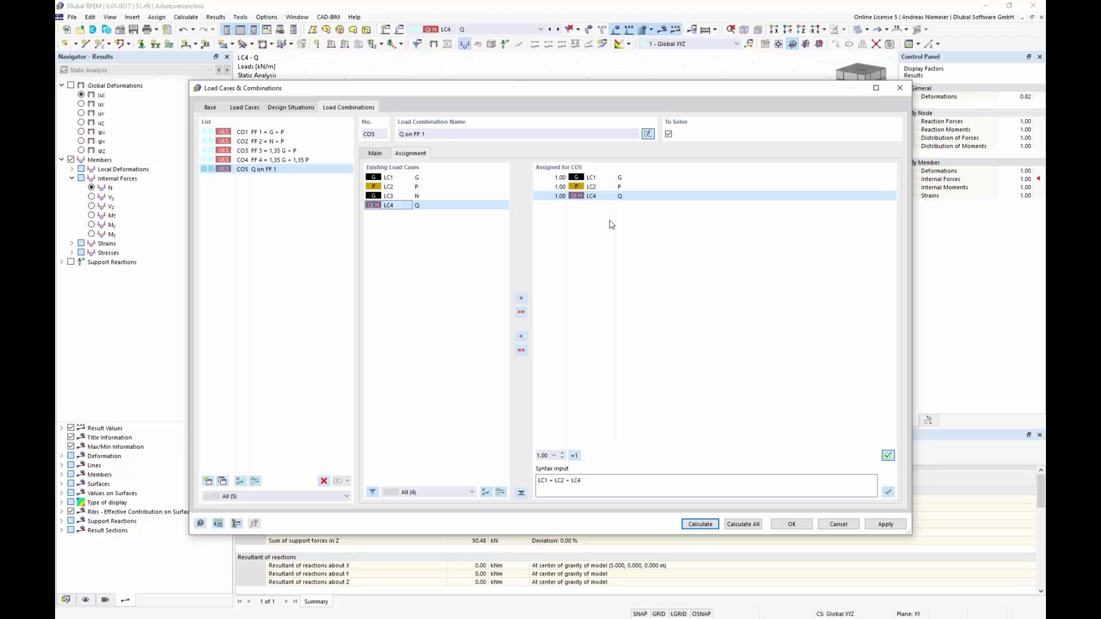
left_click(375, 154)
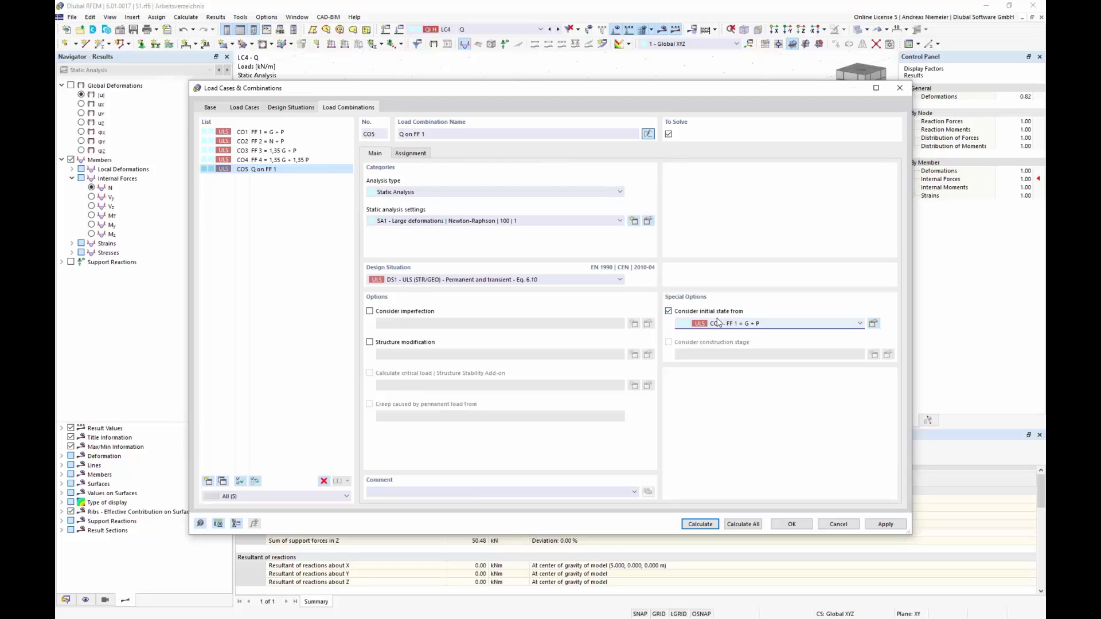
- Review the load cases assigned to CO5, calculate the combination and display its global deformations instead of the member axial forces
left_click(410, 153)
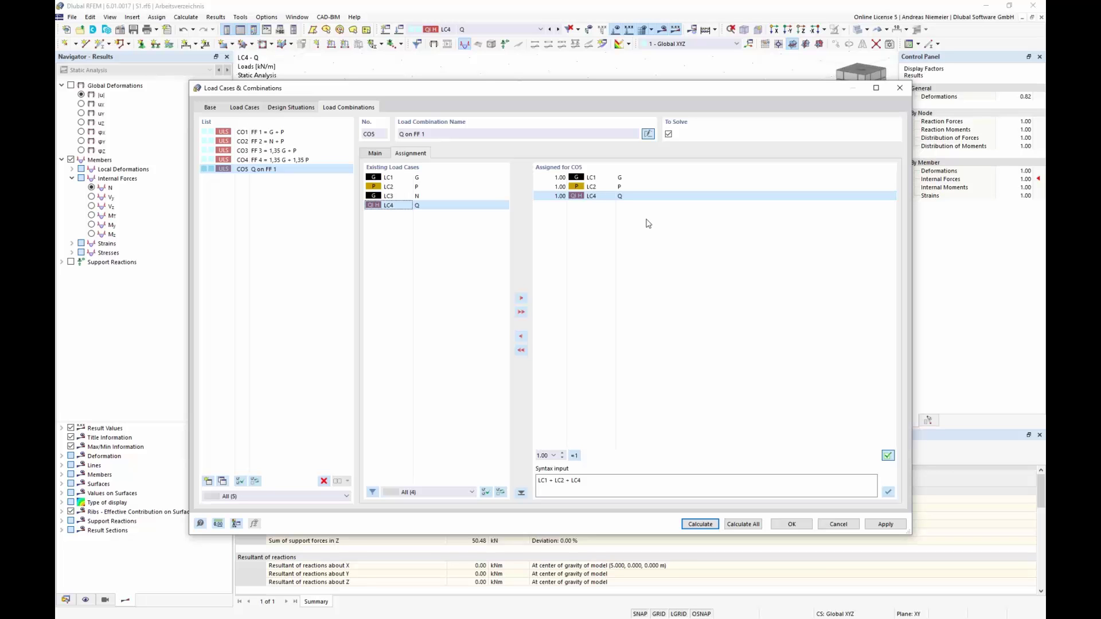
left_click(710, 529)
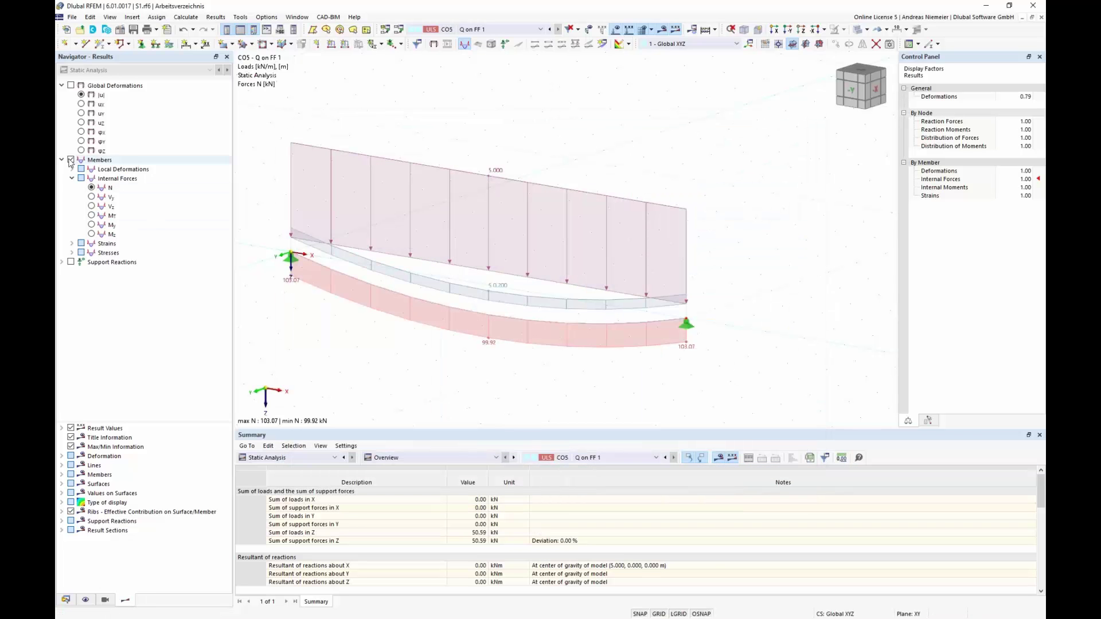
left_click(70, 85)
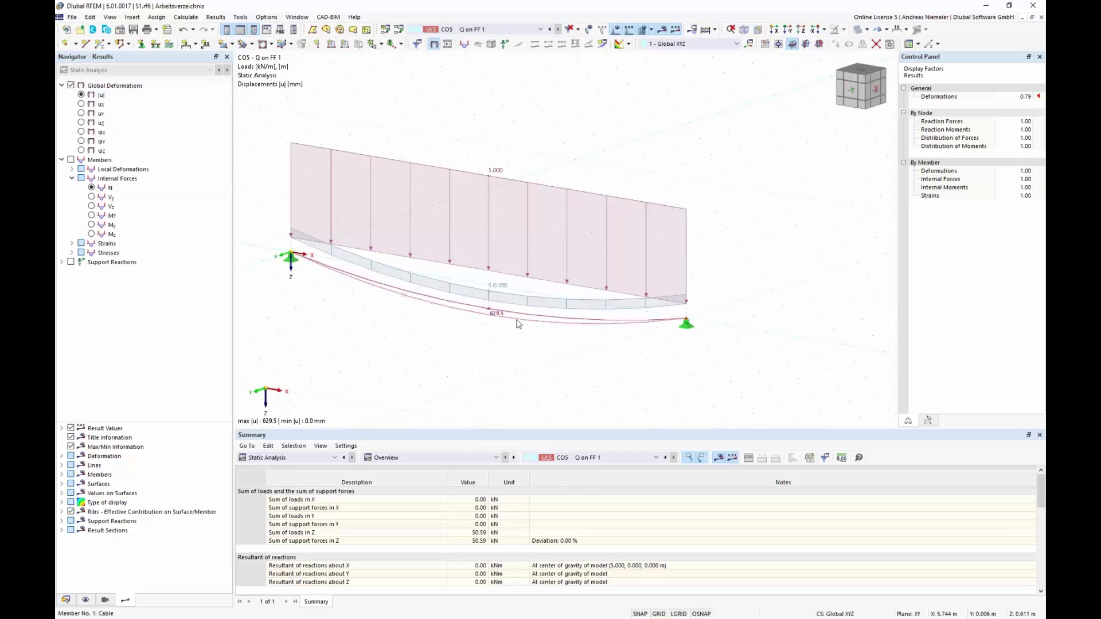
- Compare the CO5 loads and deformations on the original shape, the shape of initial state and the deformed shape
scroll(475, 310, "up", 2)
scroll(474, 311, "up", 1)
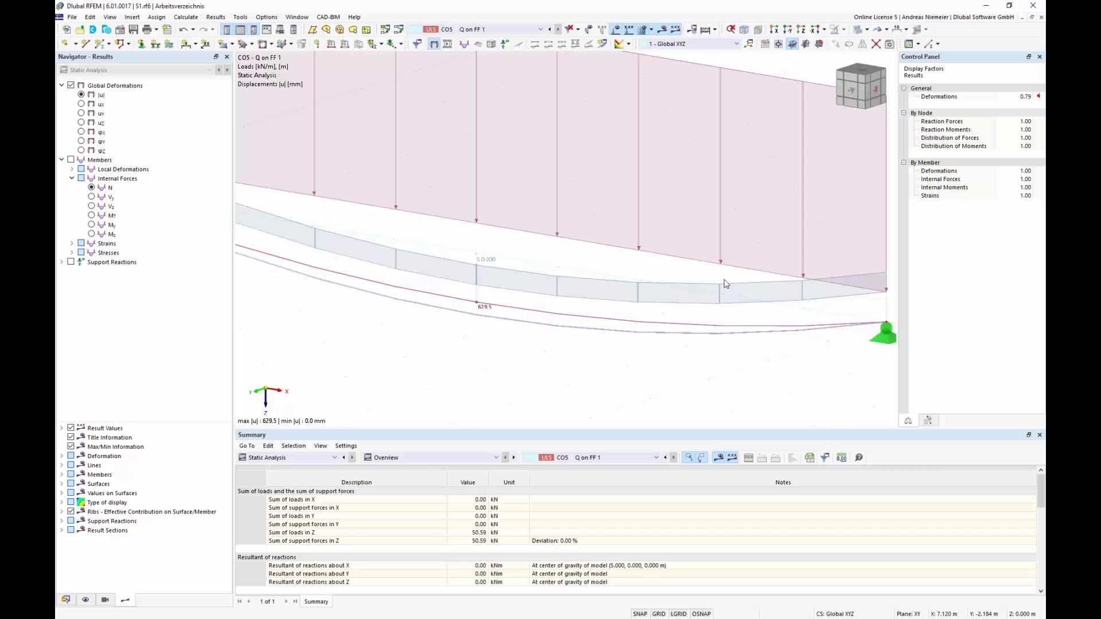
scroll(703, 279, "down", 1)
left_click(886, 30)
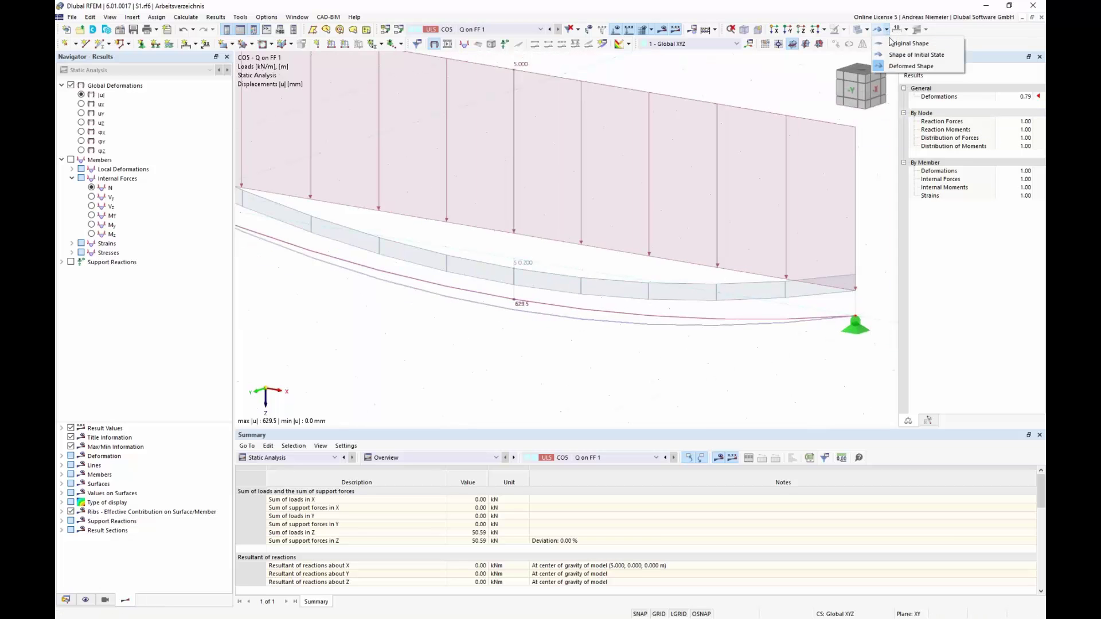
left_click(894, 44)
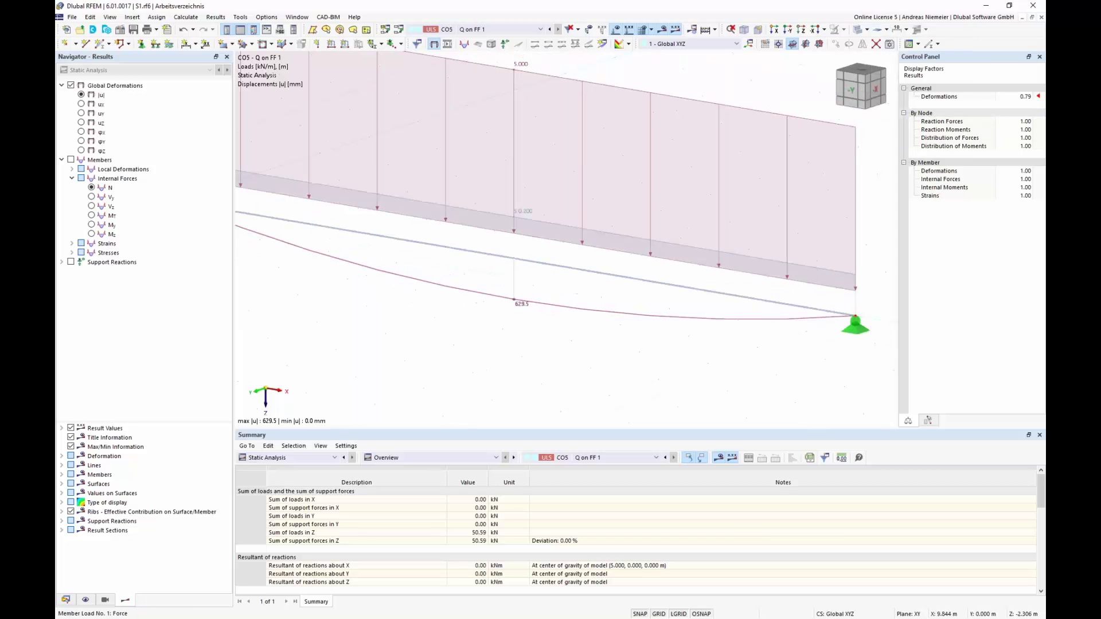
left_click(512, 259)
key("Escape")
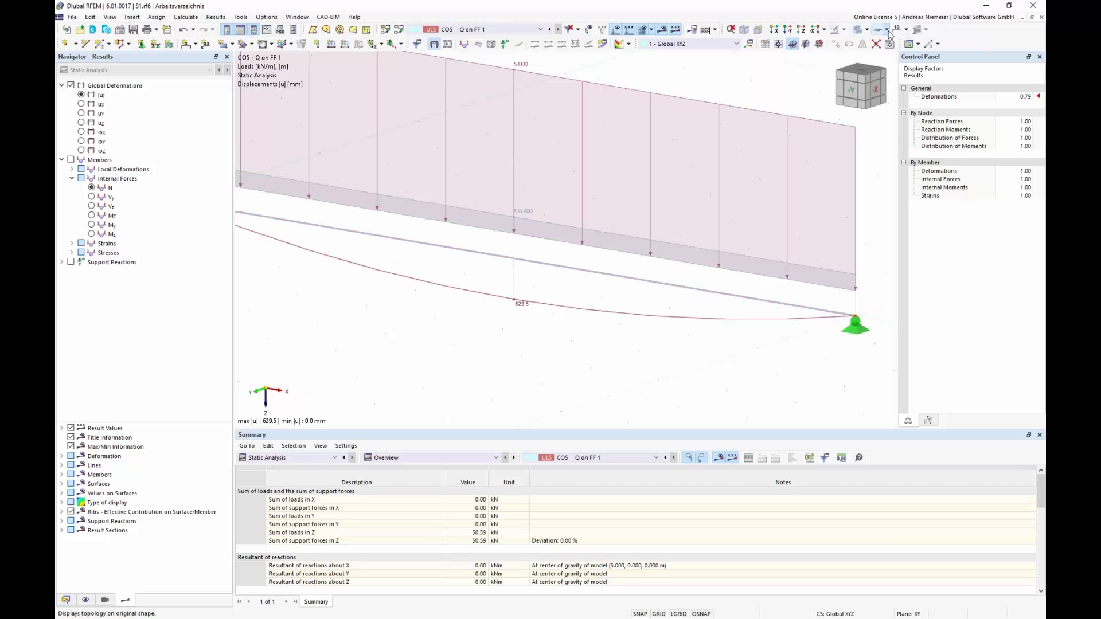
left_click(887, 29)
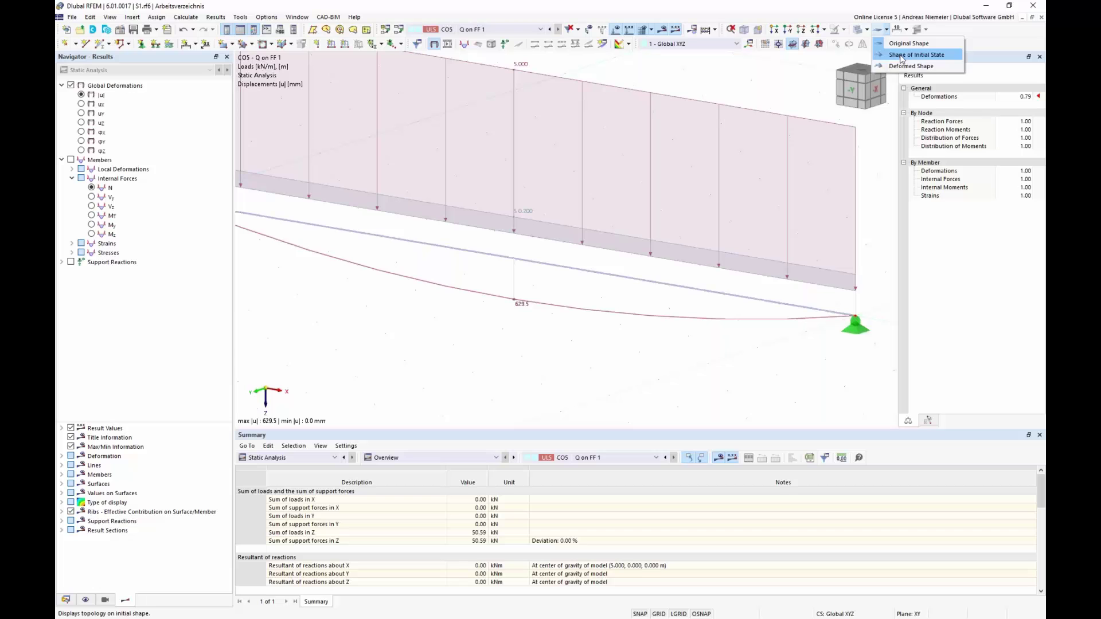
left_click(900, 56)
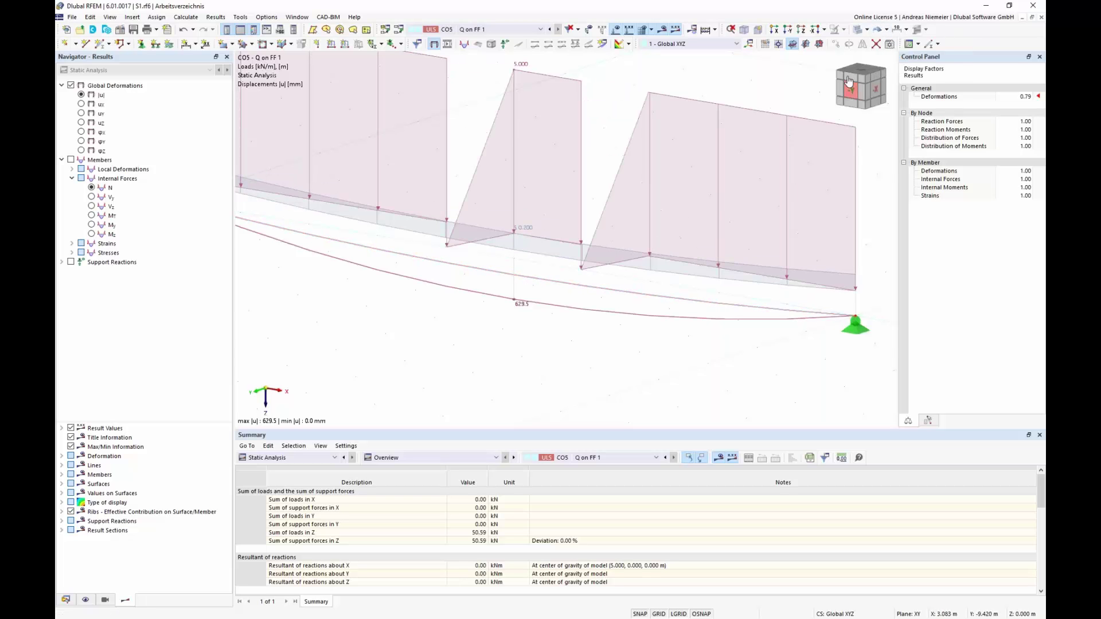
left_click(886, 29)
left_click(889, 70)
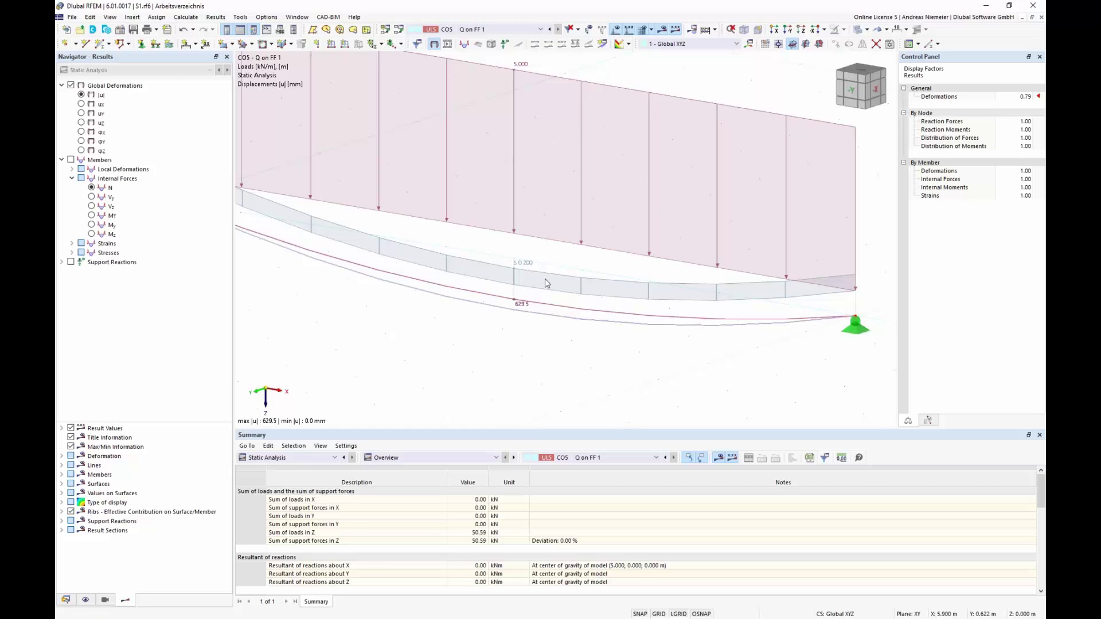
scroll(487, 302, "down", 3)
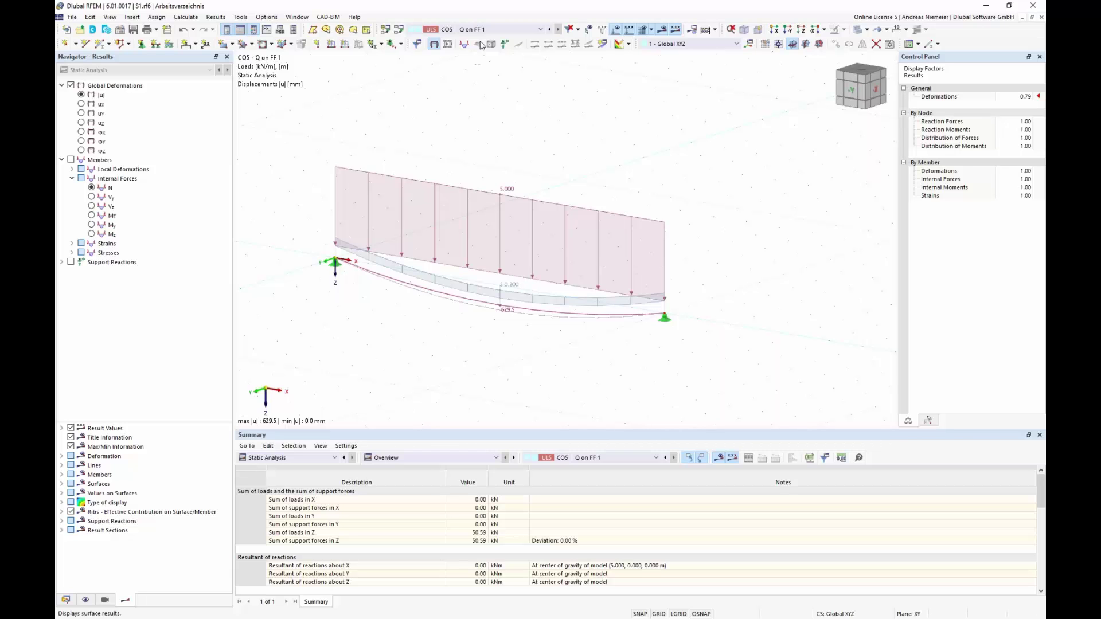
- Copy load combination CO5 as "Q on FF 2" and take its initial state from CO2 - FF 2 = N + P
left_click(399, 30)
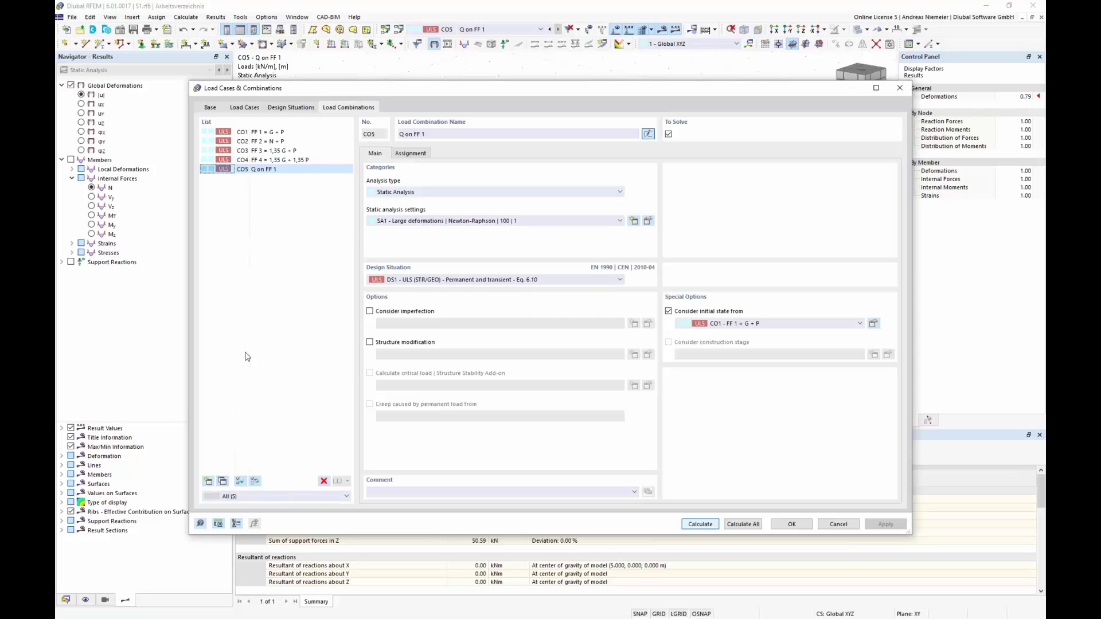
left_click(222, 481)
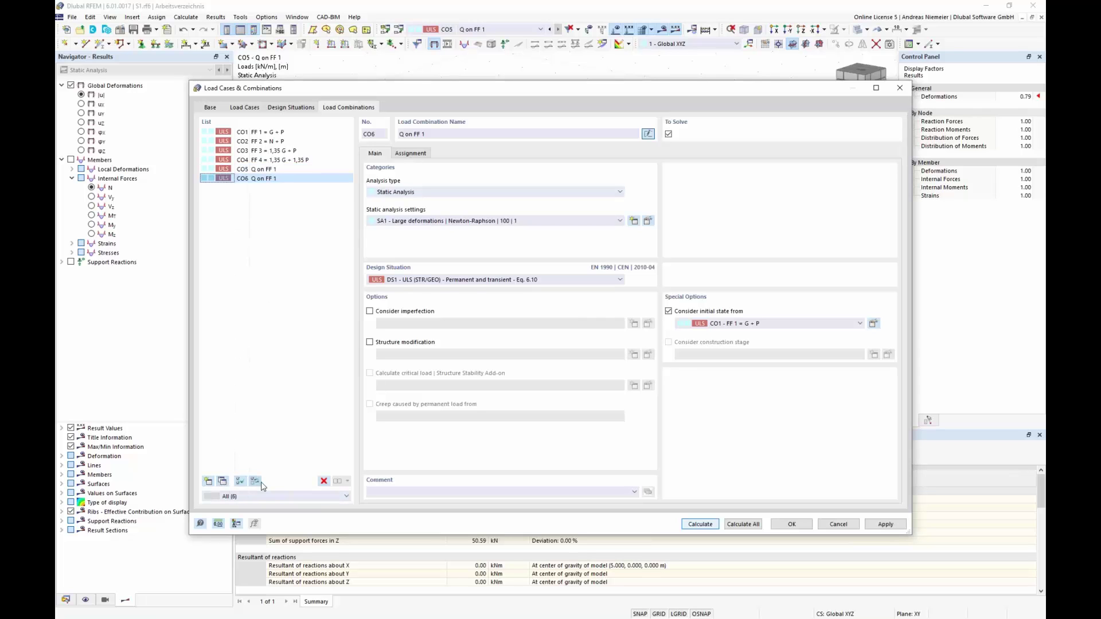
left_click(444, 136)
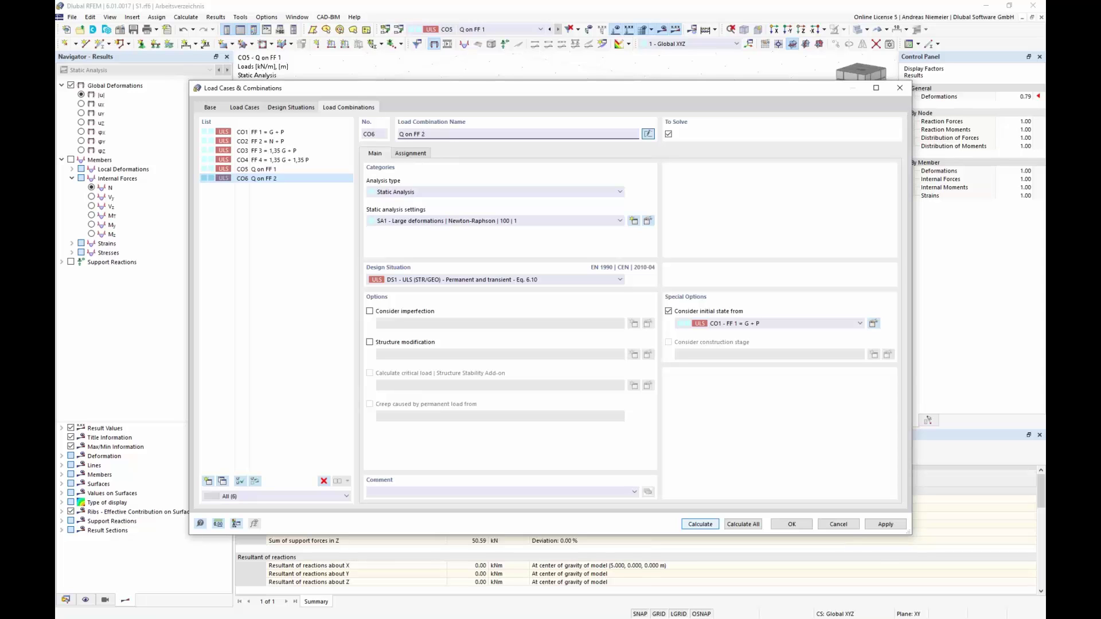
left_click(764, 325)
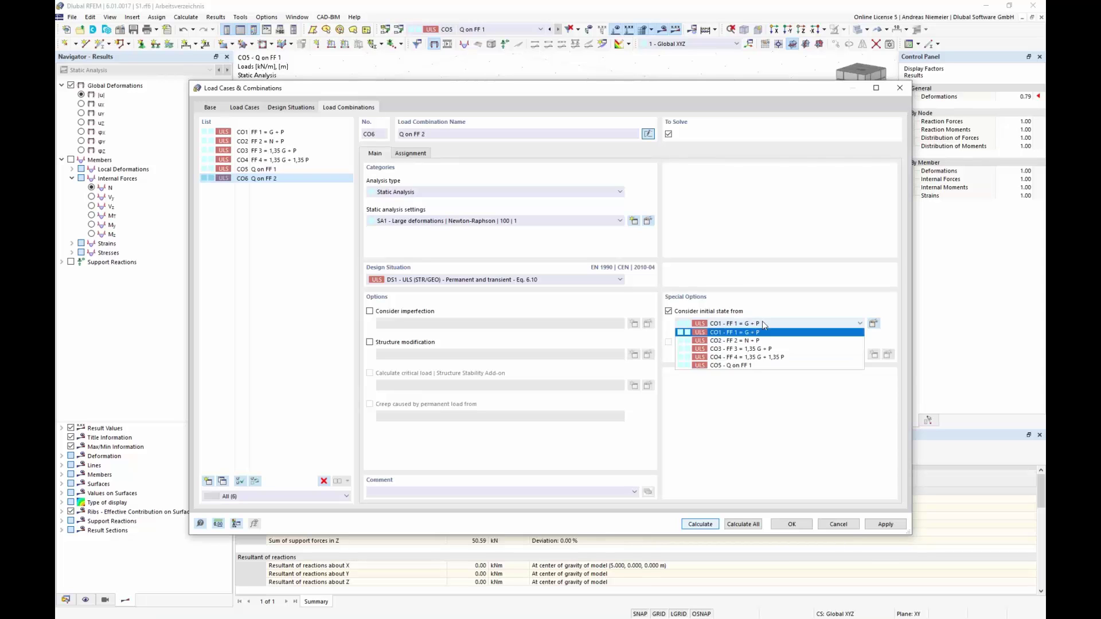
left_click(766, 374)
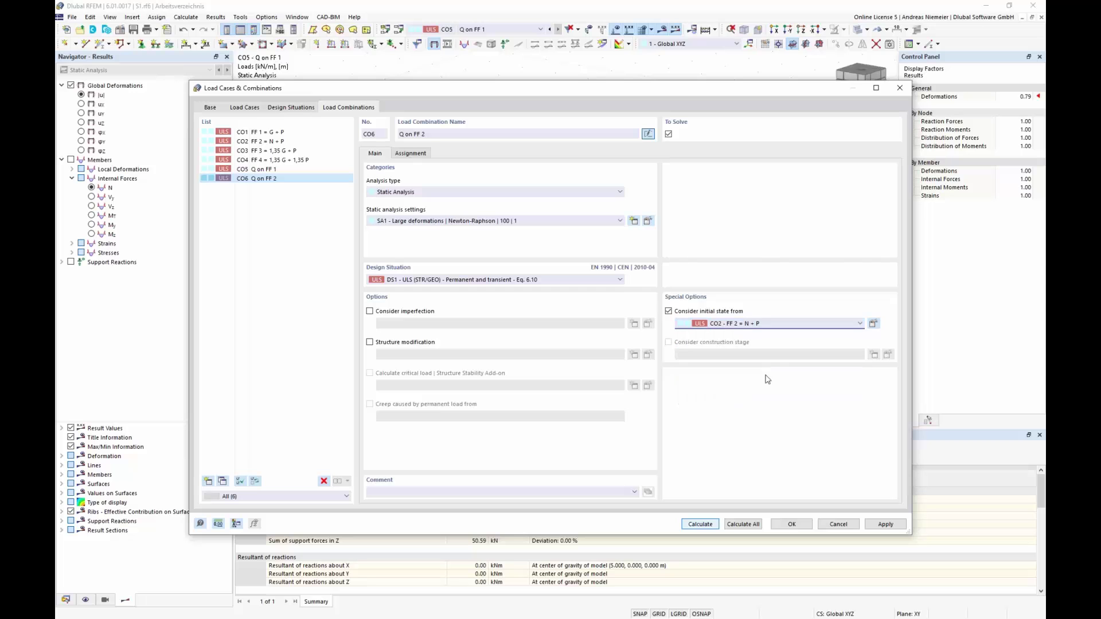
- Replace load case LC1 with LC3 in the assignment of CO6 and calculate the combination
left_click(417, 156)
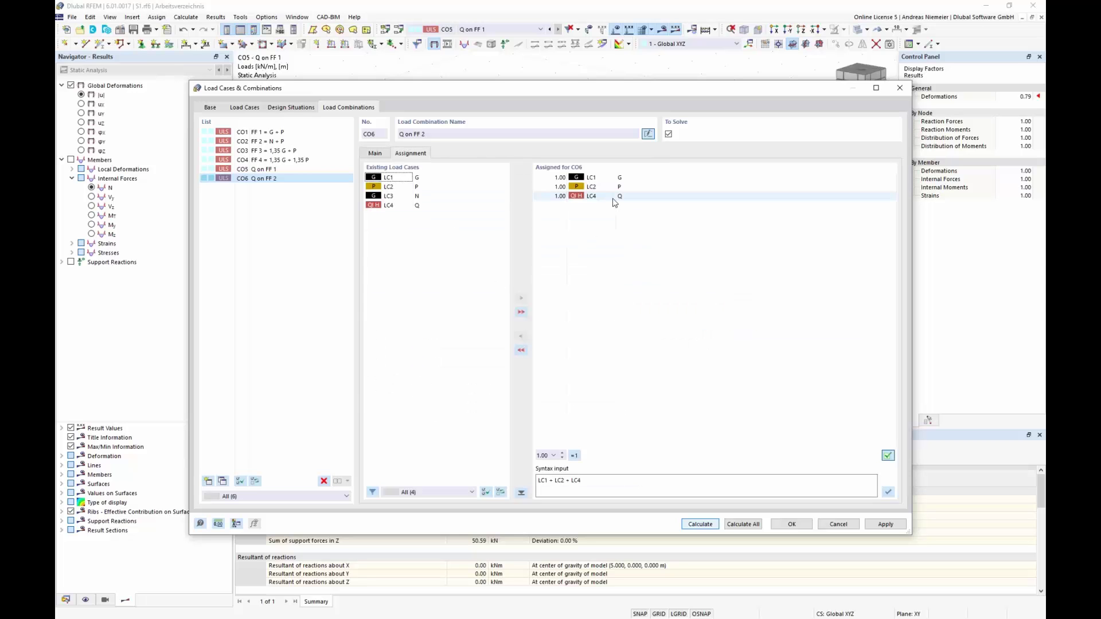
double_click(591, 178)
double_click(388, 195)
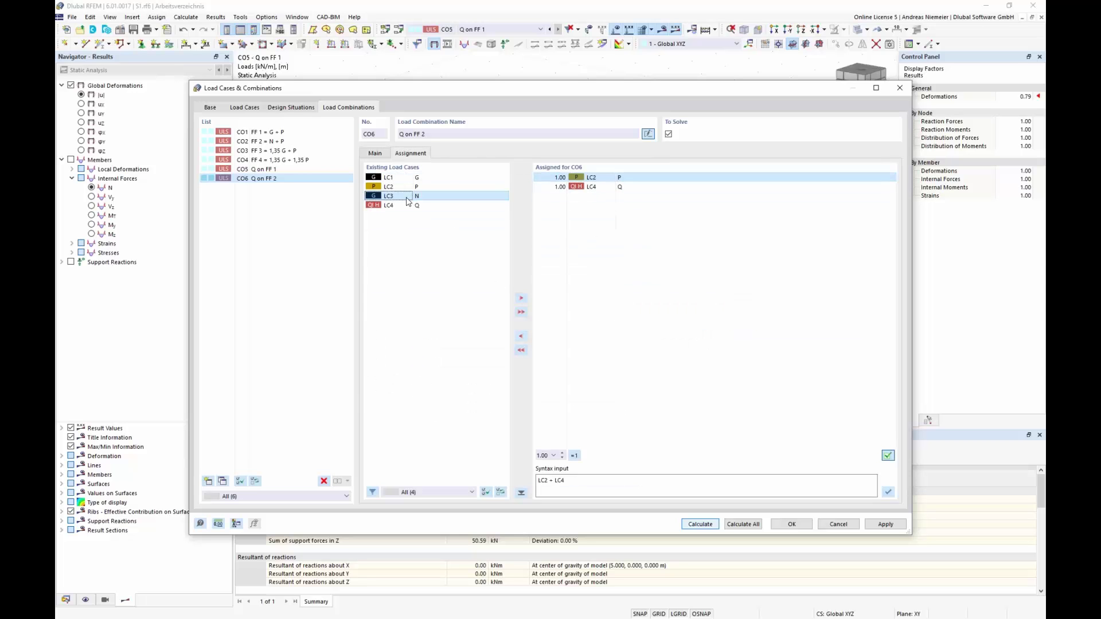
left_click(700, 524)
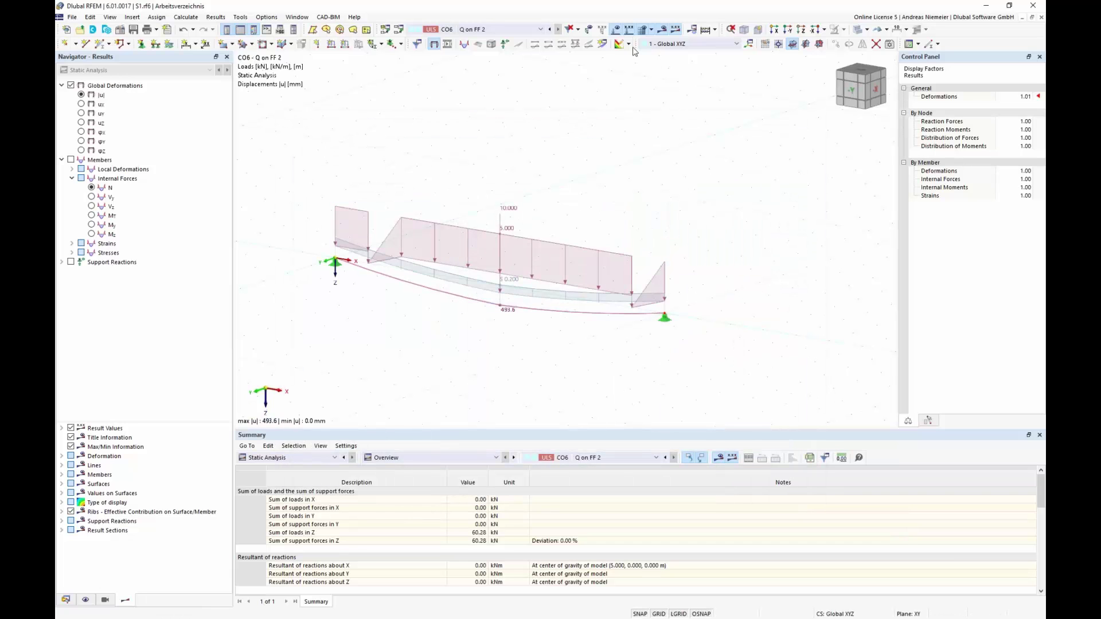
- Hide the loads and compare the CO6 deformation on the original shape, the shape of initial state and the deformed shape
left_click(617, 30)
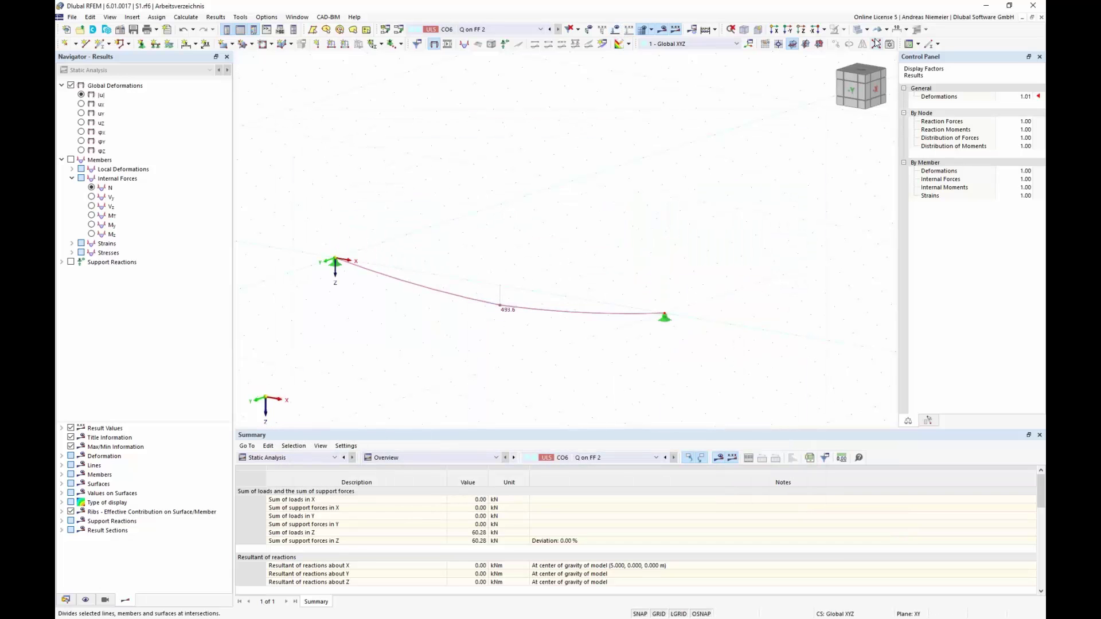
left_click(886, 29)
left_click(894, 45)
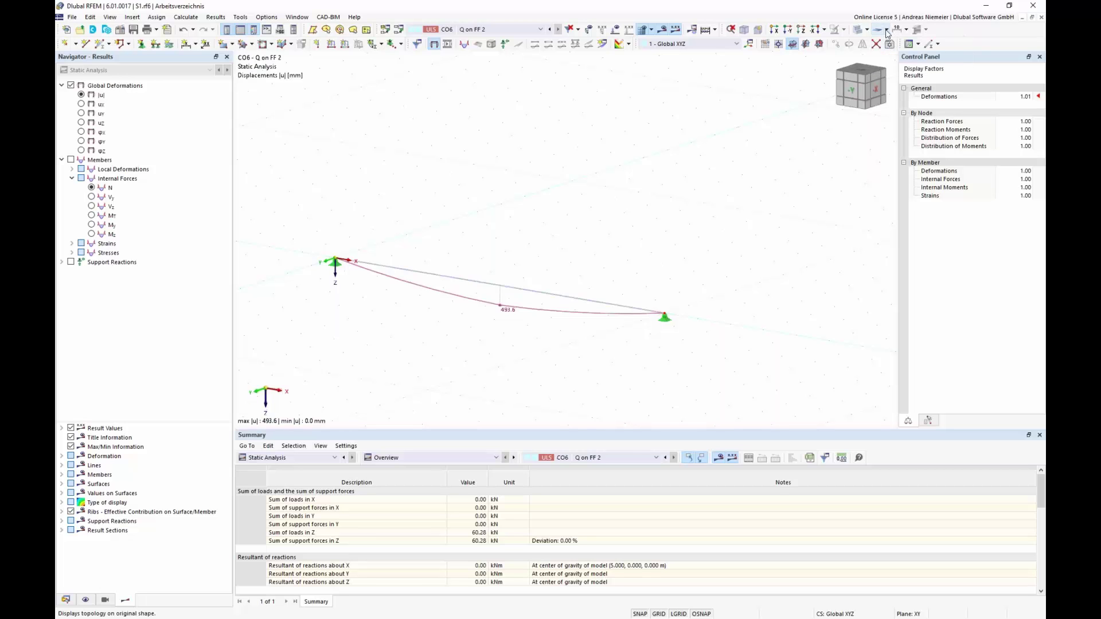
left_click(887, 29)
left_click(894, 54)
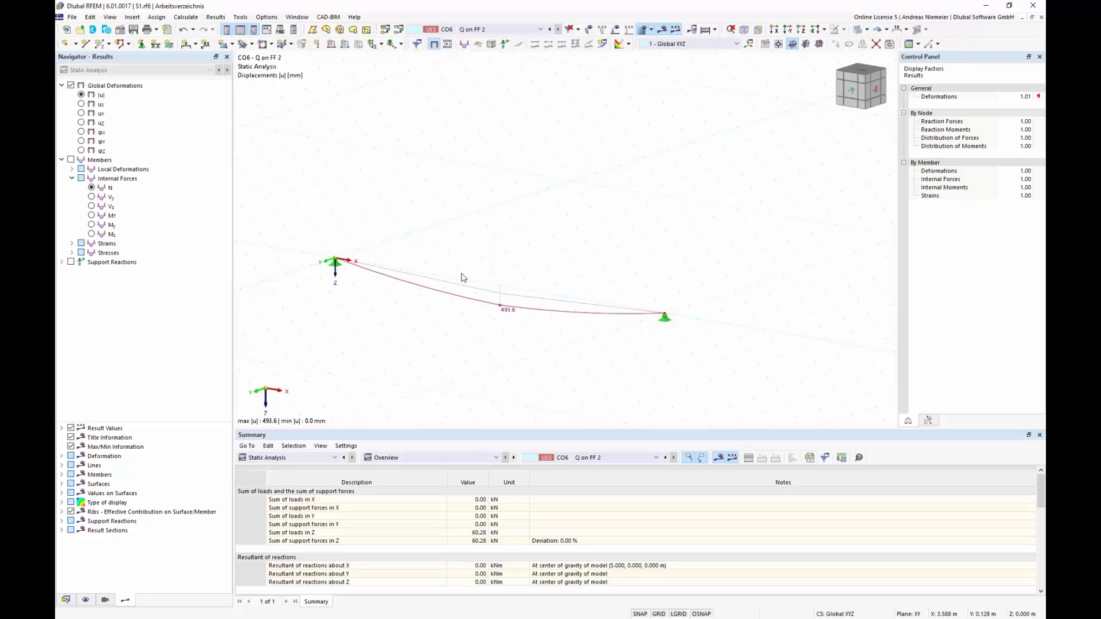
scroll(465, 278, "up", 3)
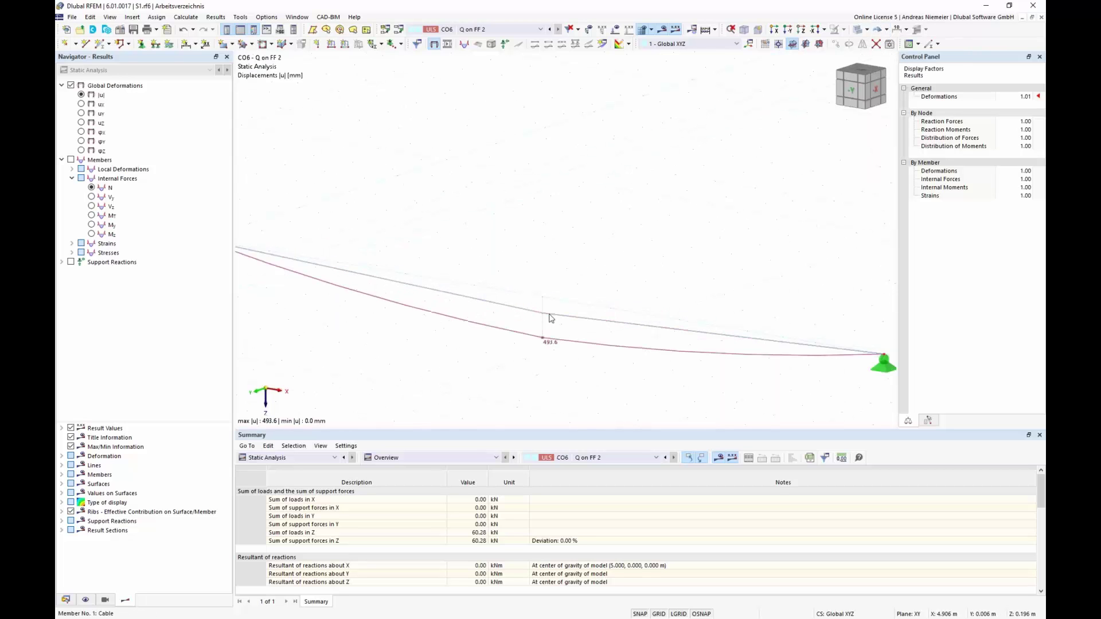
left_click(886, 29)
left_click(894, 55)
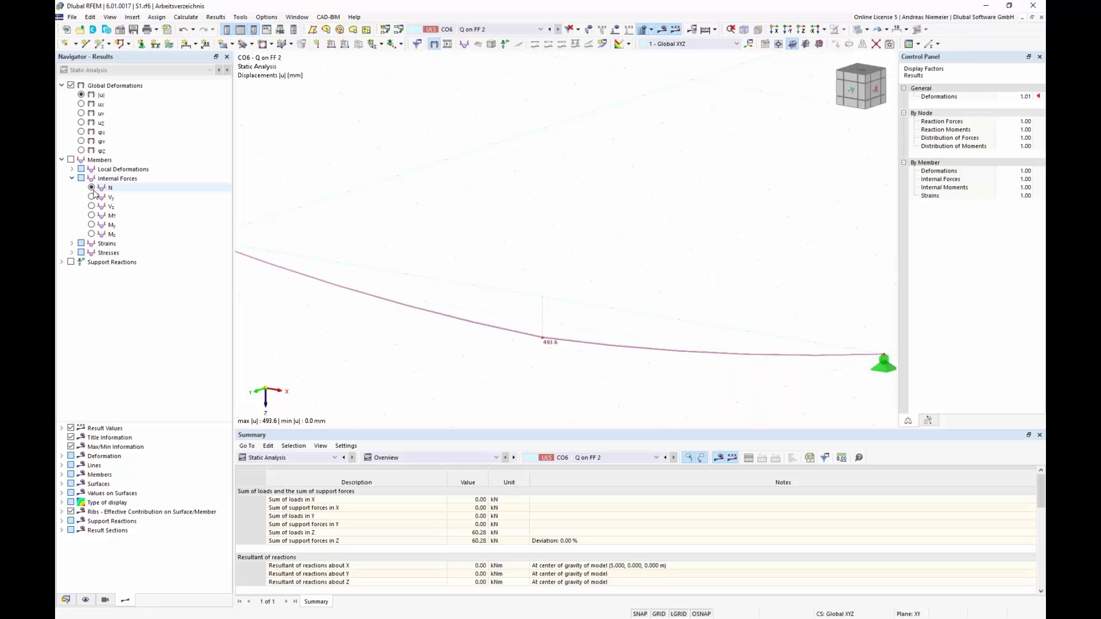
- Display the axial force N diagram of the cable for CO6 and view its full length
left_click(109, 188)
middle_click_drag(384, 394, 371, 346)
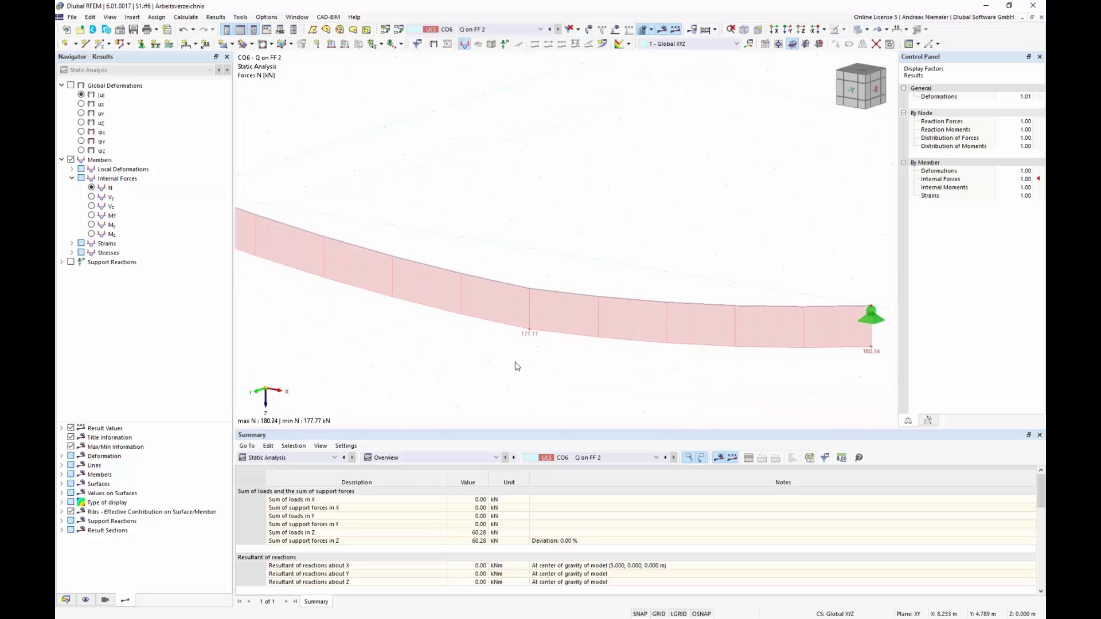
middle_click_drag(499, 145, 546, 213, "ctrl")
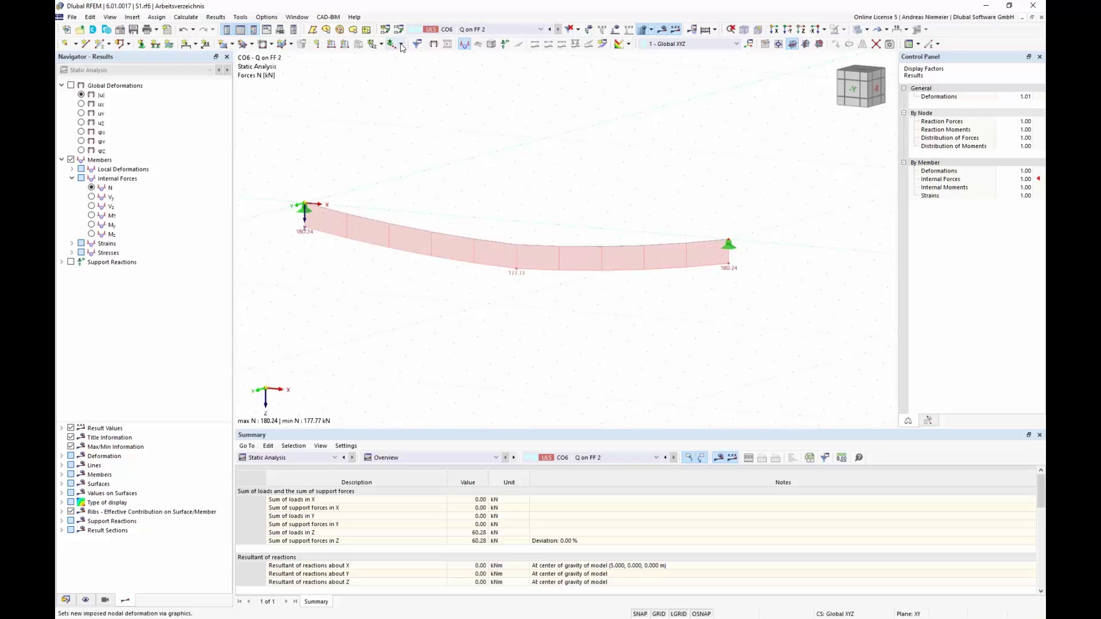
- Delete all load combinations CO1 to CO6
left_click(386, 29)
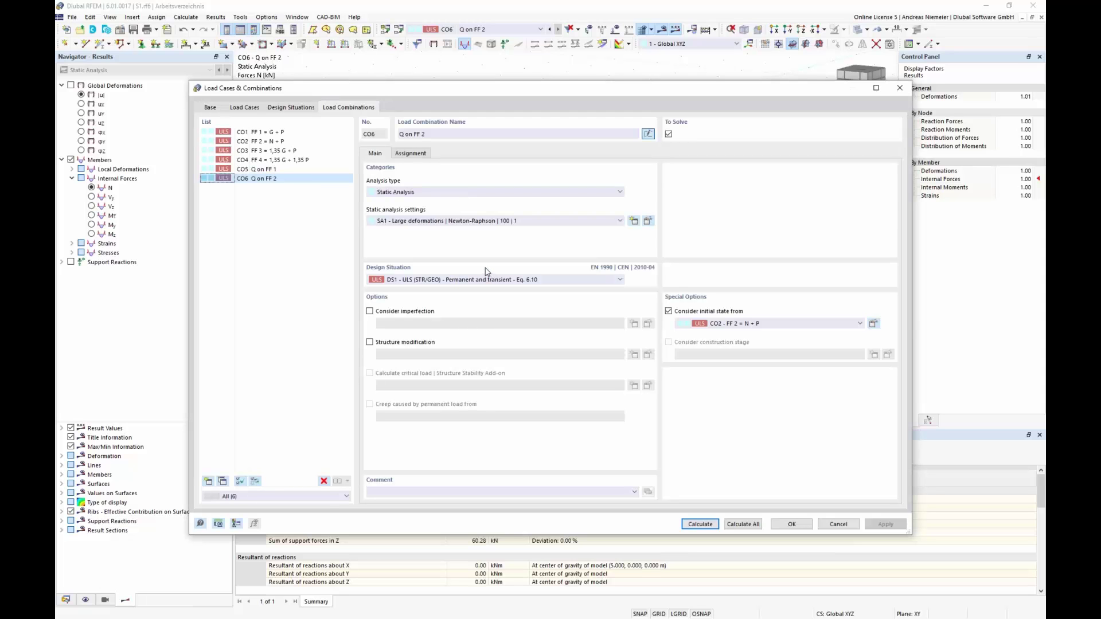
left_click(264, 132, "shift")
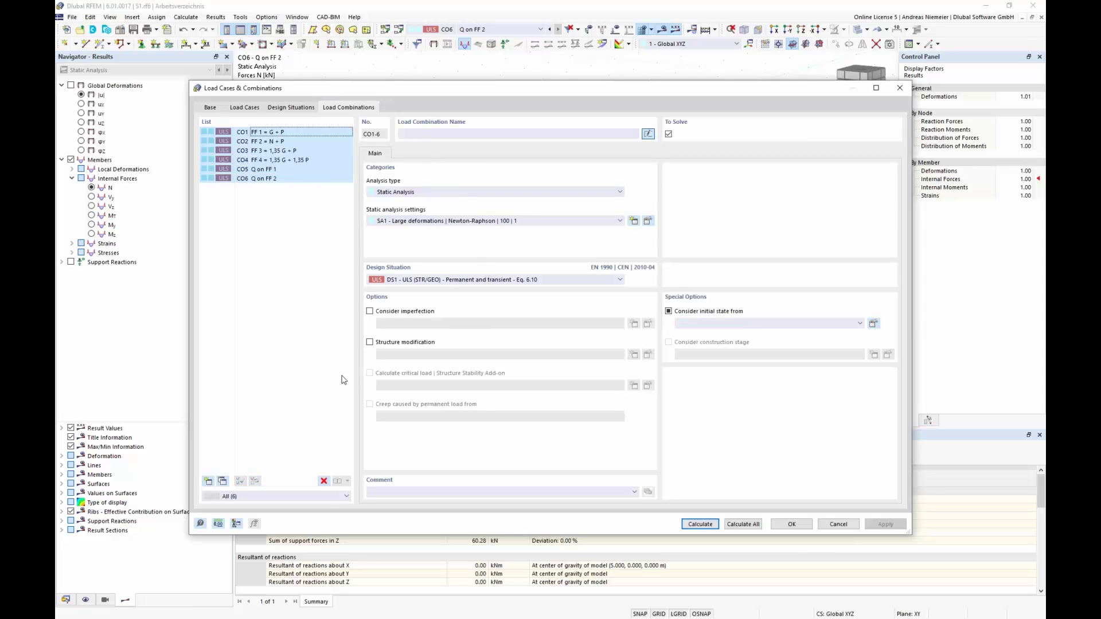
left_click(324, 481)
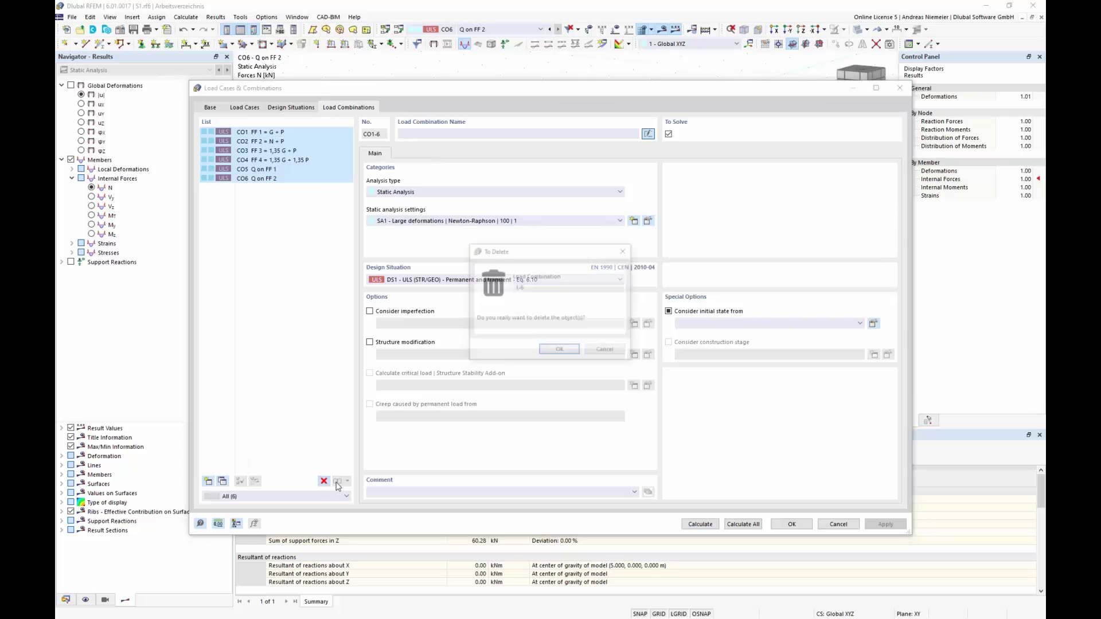
left_click(559, 349)
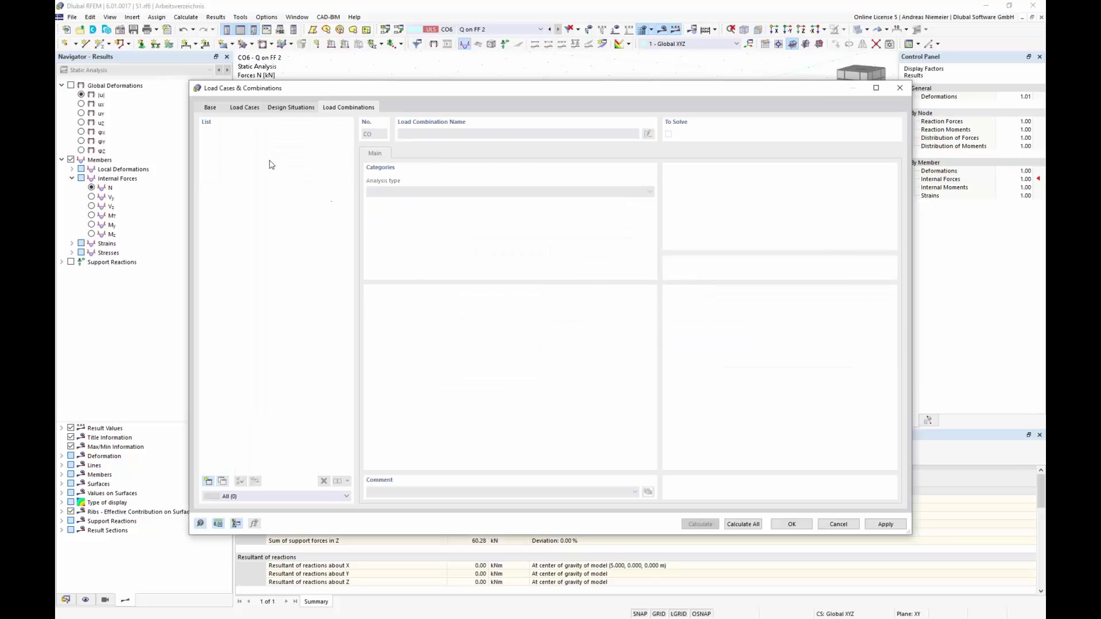
- Delete load case LC3 (N) from the load case list
left_click(212, 108)
left_click(247, 107)
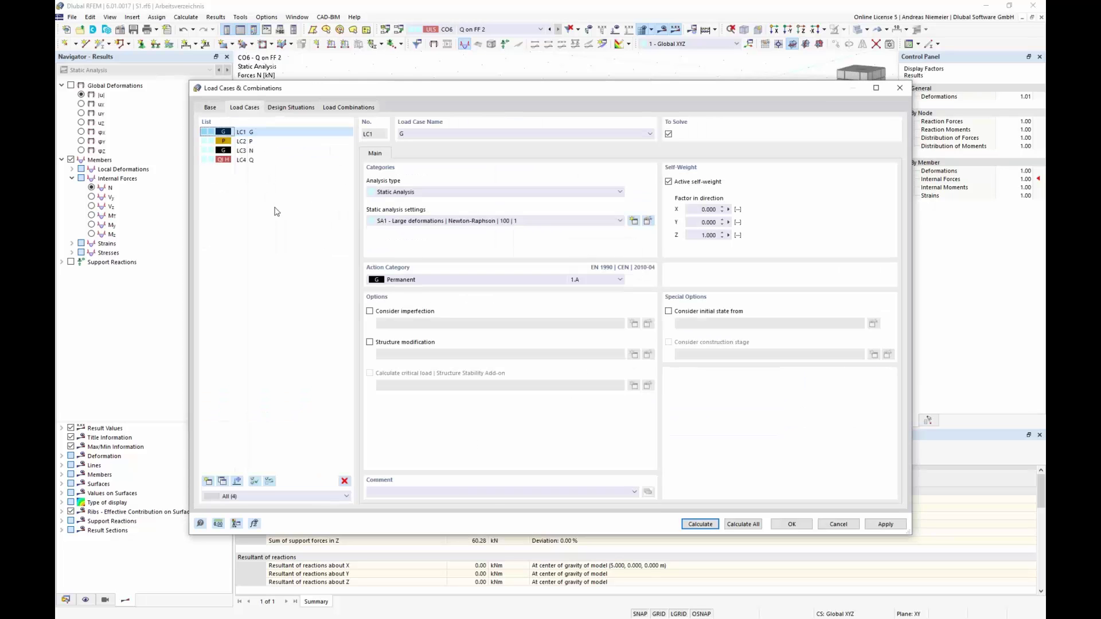
left_click(249, 151)
left_click(344, 480)
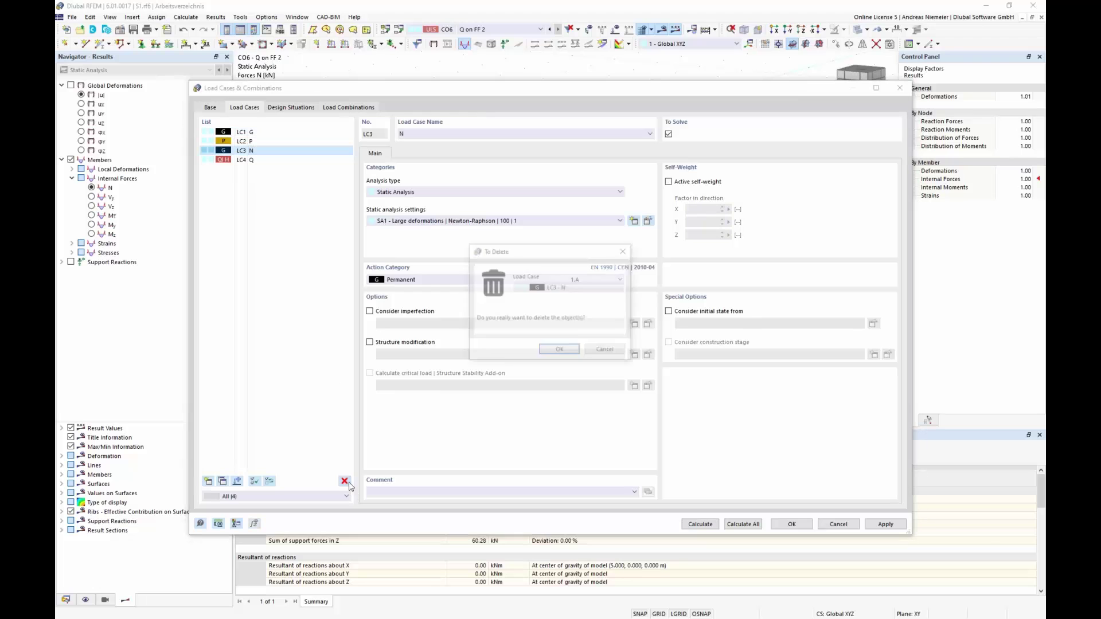
left_click(548, 351)
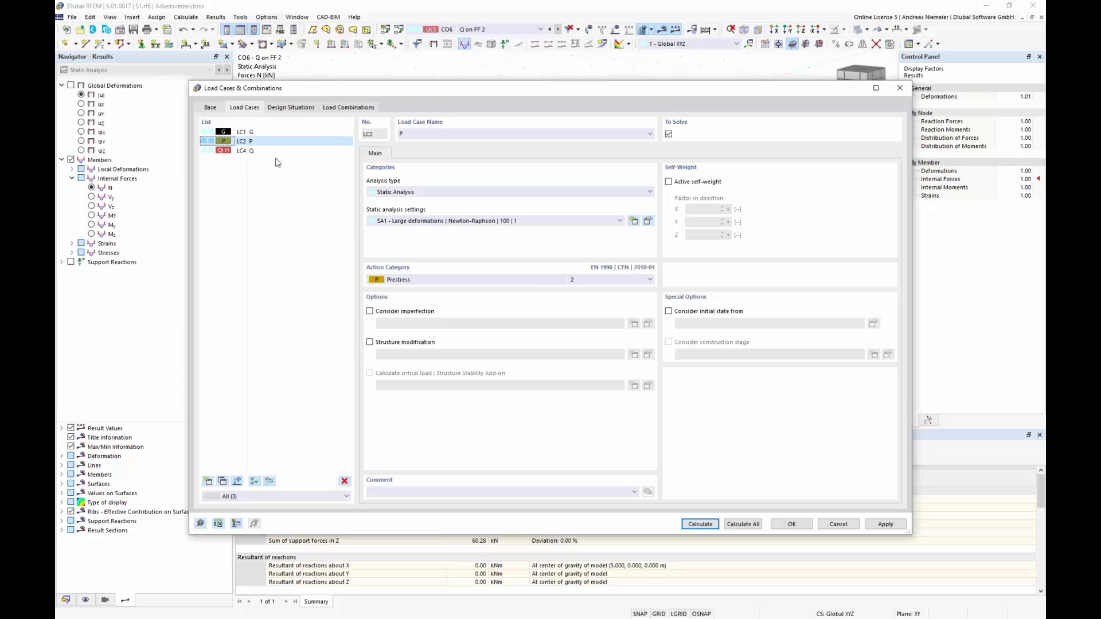
- Activate the combination wizard in the base settings for load cases and combinations and save the changes
left_click(211, 107)
left_click(206, 190)
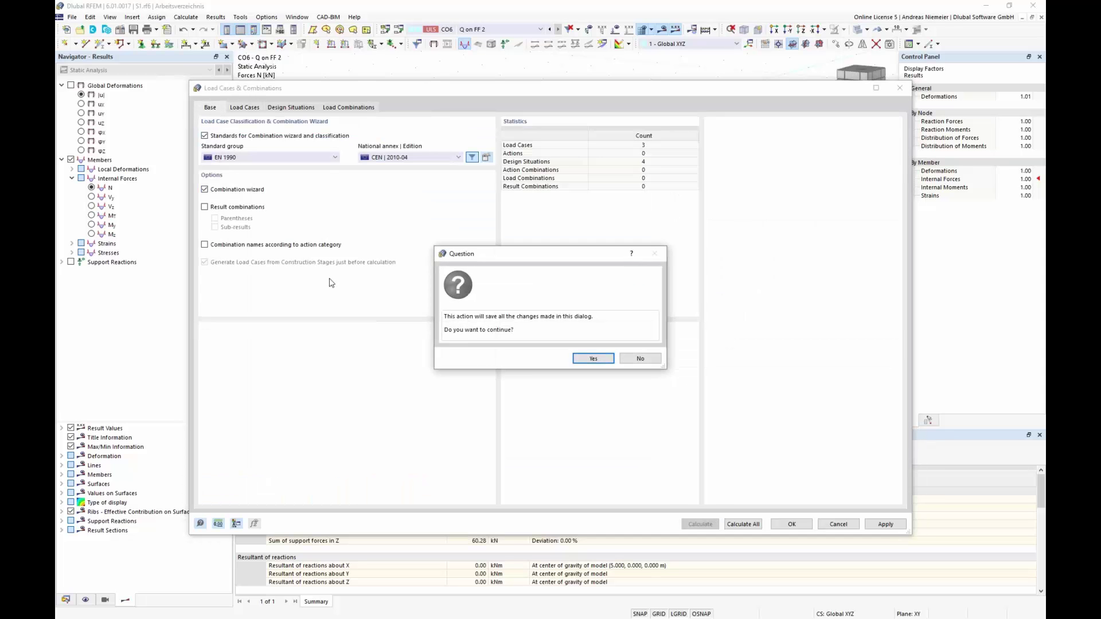
left_click(577, 366)
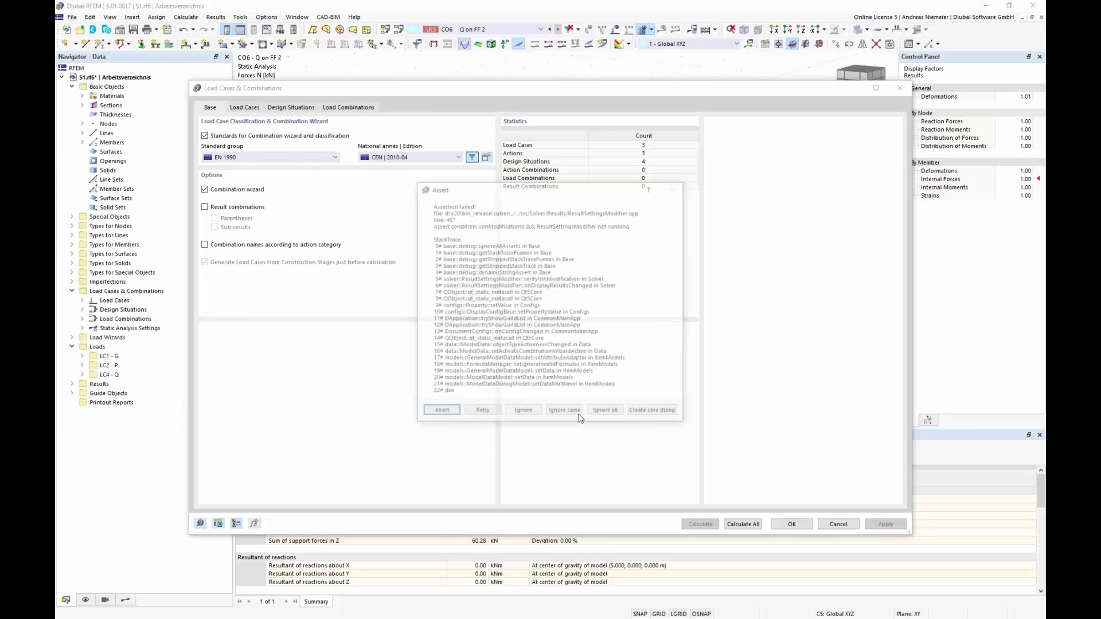
- Combine load cases LC1 (G) and LC2 (P) into a new load case
left_click(608, 412)
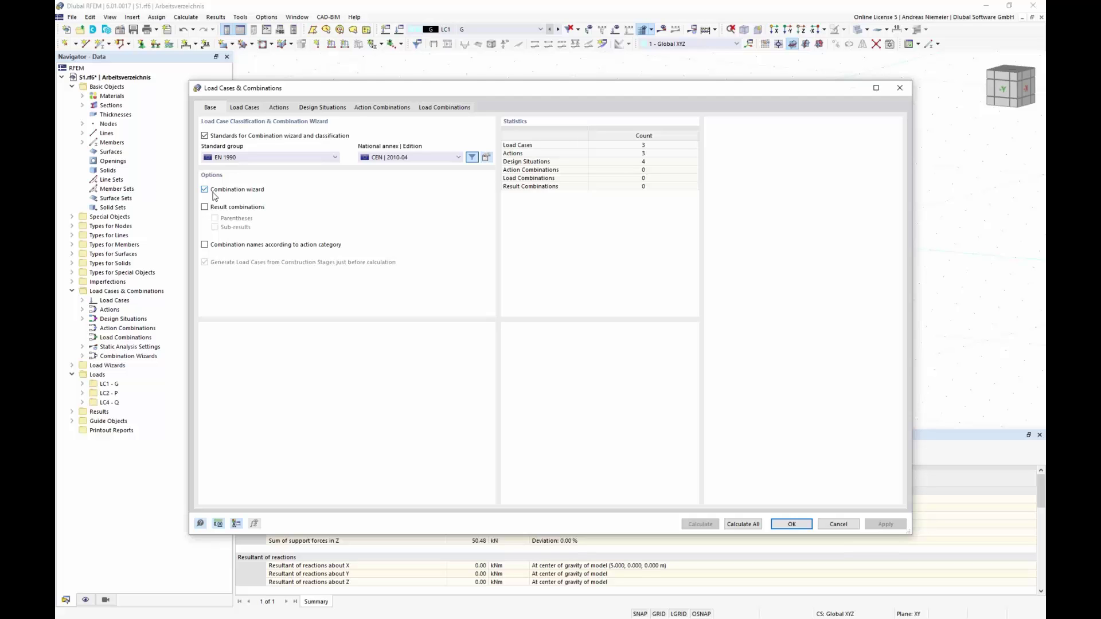
left_click(258, 108)
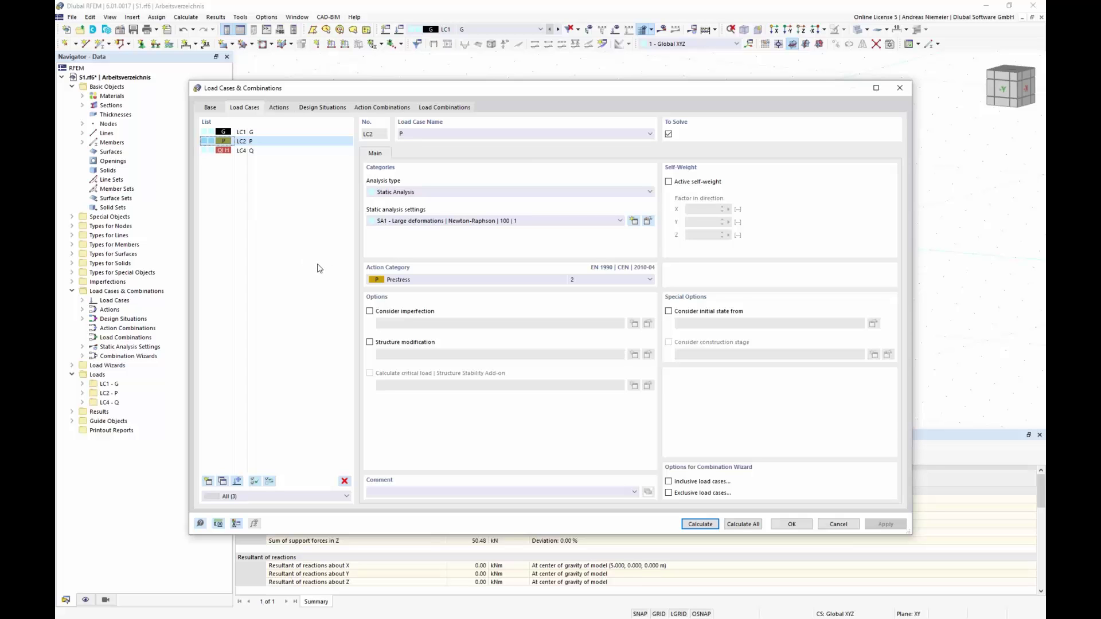
left_click(245, 133, "ctrl")
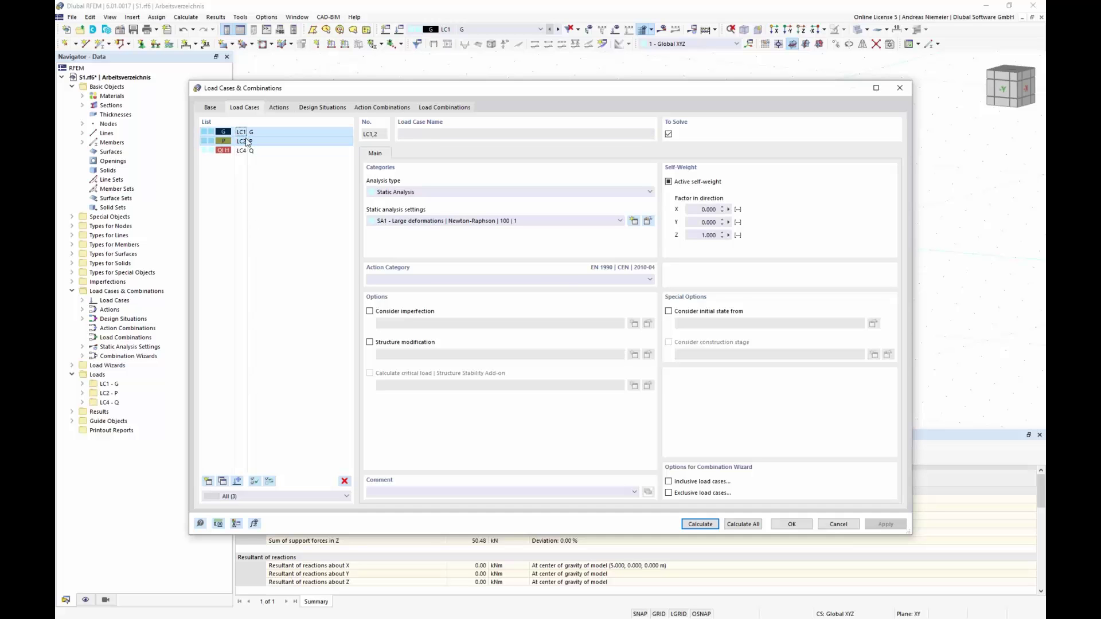
left_click(237, 482)
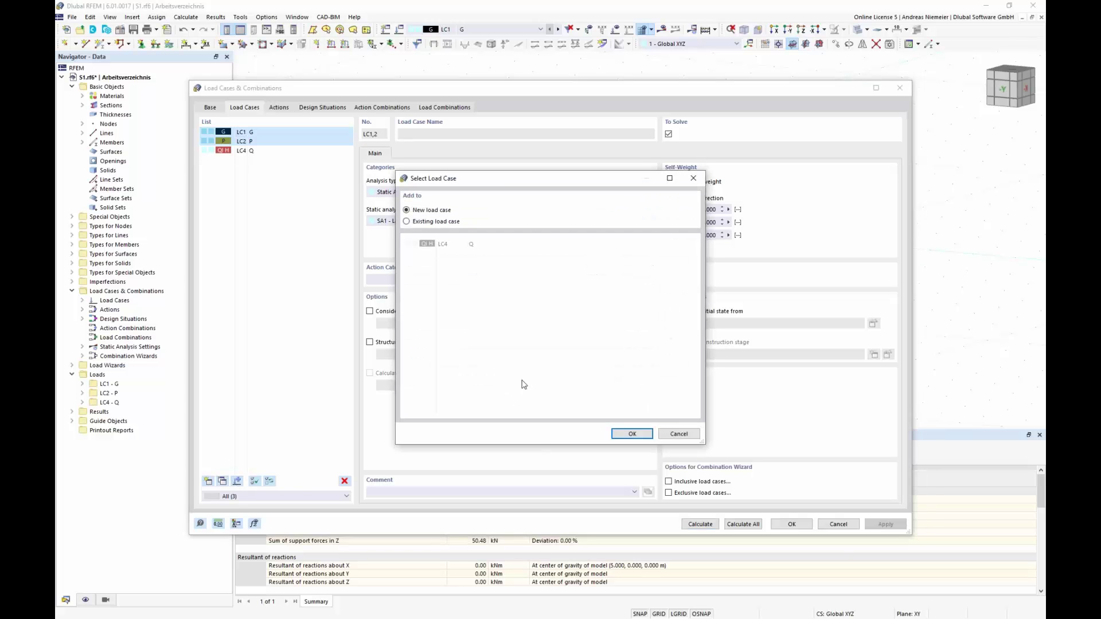
left_click(632, 434)
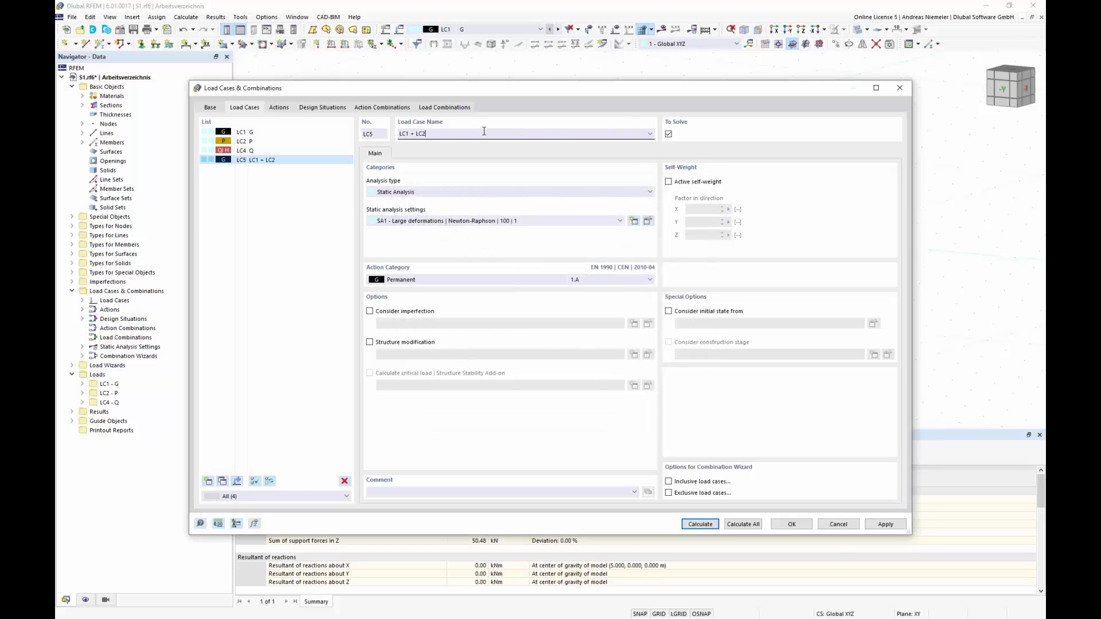
- Rename the combined load case LC5 as "Shape 1" and set its action category to Prestress
left_click_drag(440, 132, 398, 131)
type("hape 1")
left_click(296, 215)
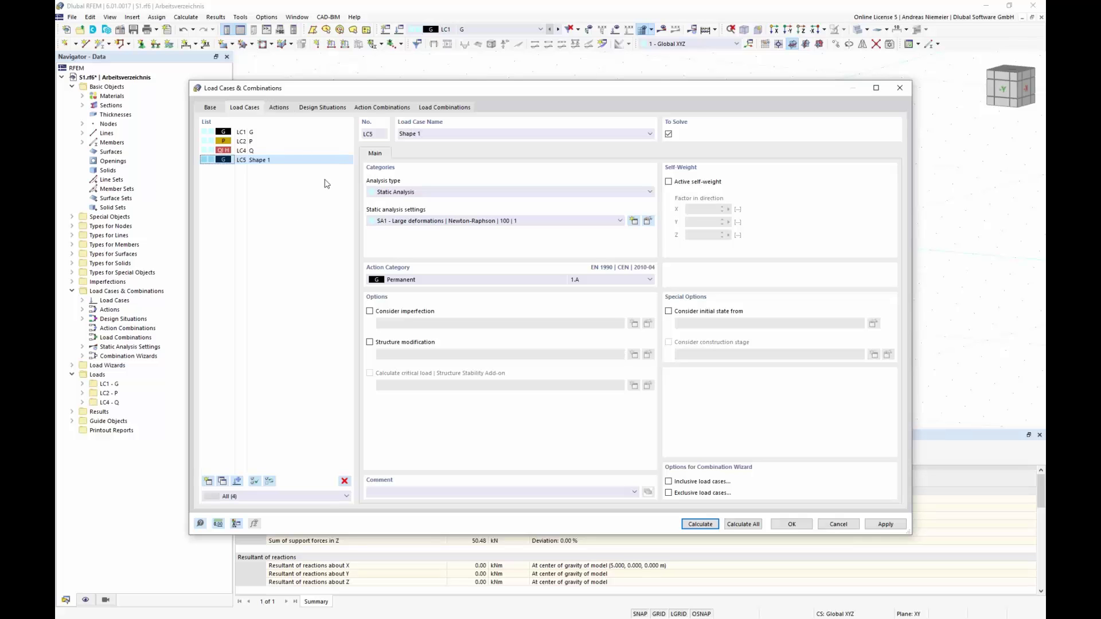
left_click(435, 279)
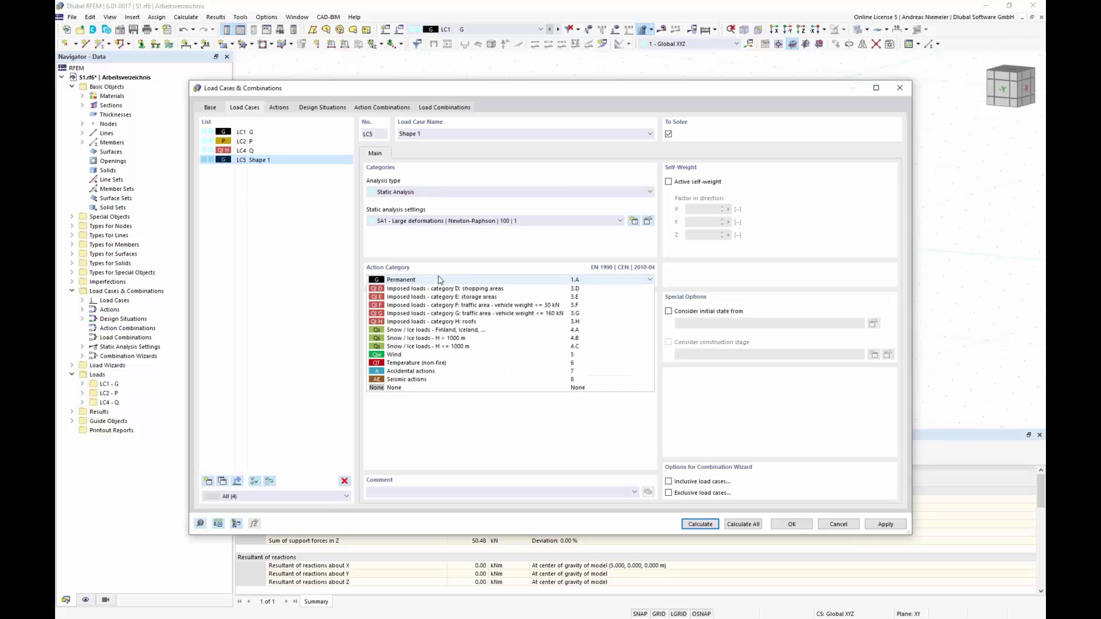
left_click(399, 306)
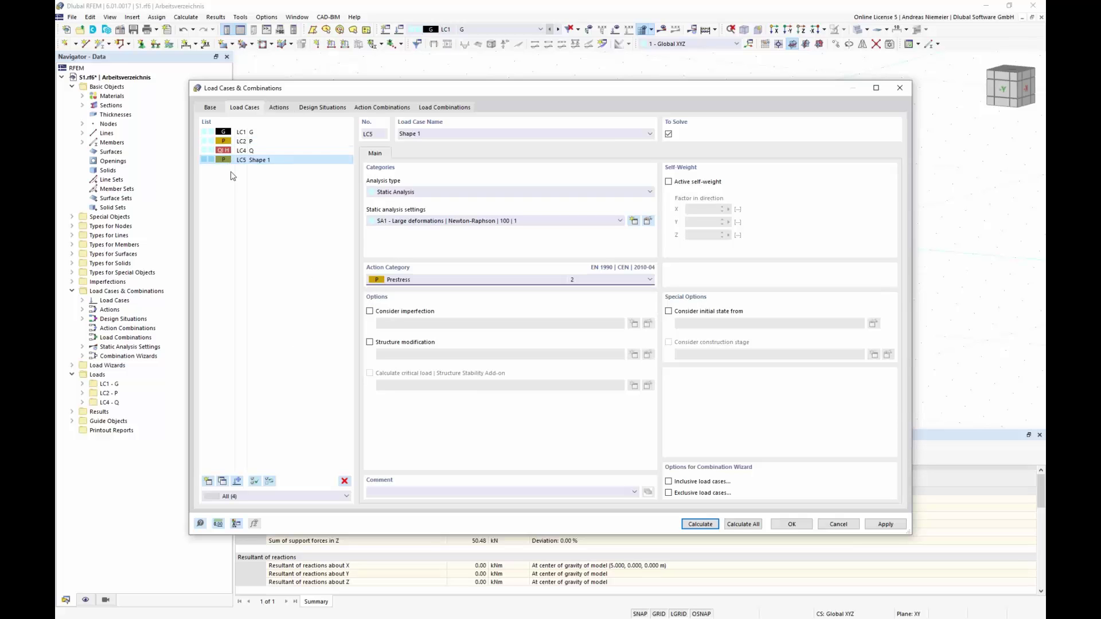
- Remove load case LC5 (Shape 1) from the load cases assigned to action A2 Prestress
left_click(282, 116)
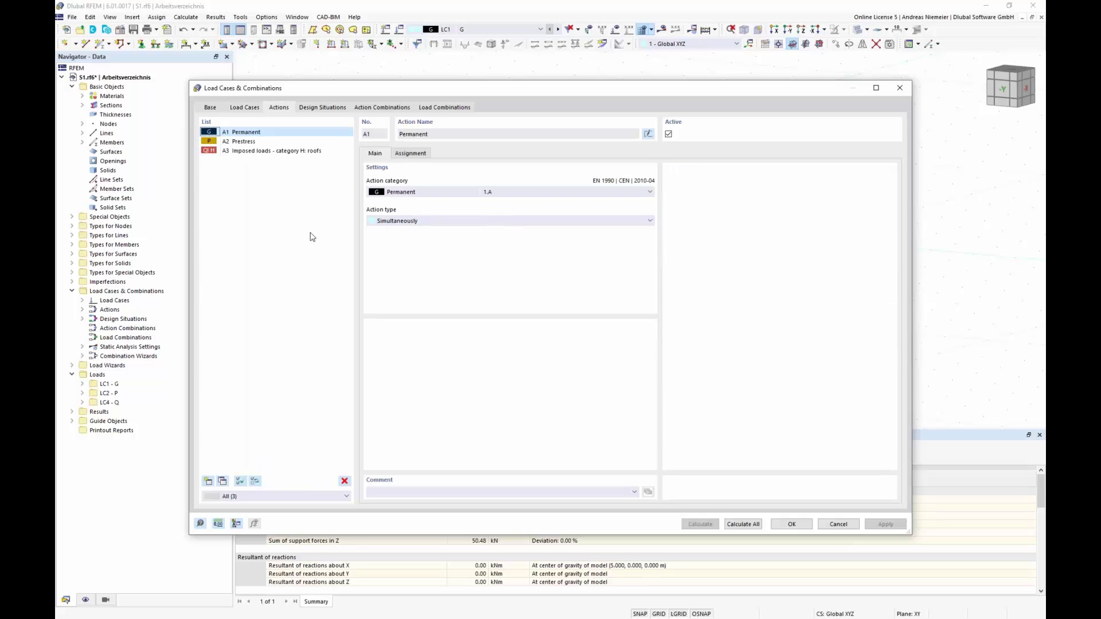
left_click(255, 142)
left_click(413, 157)
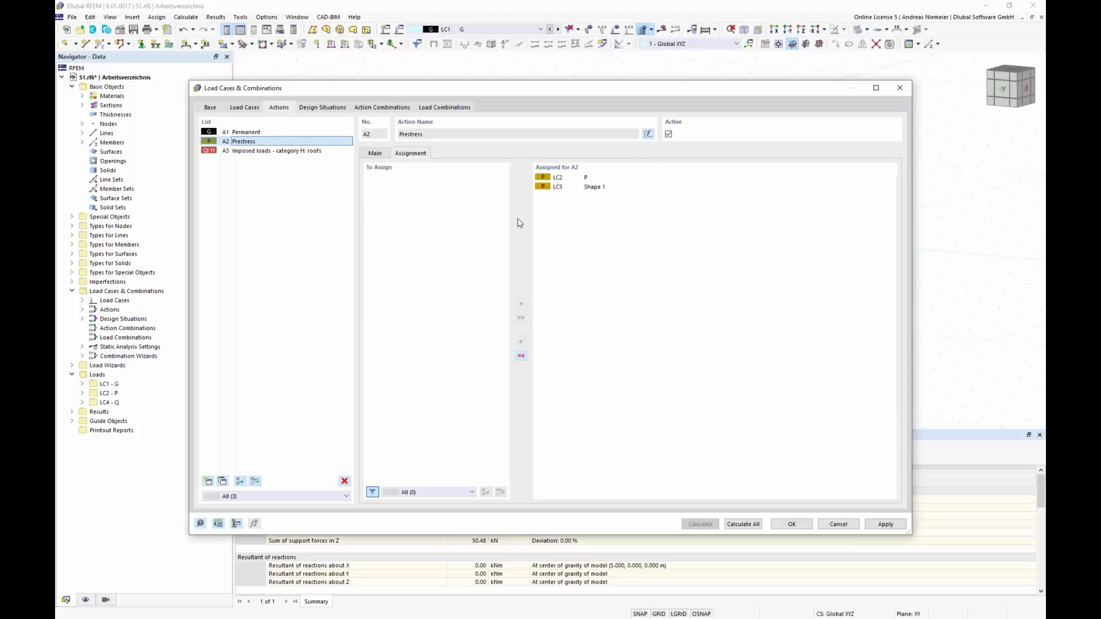
double_click(590, 185)
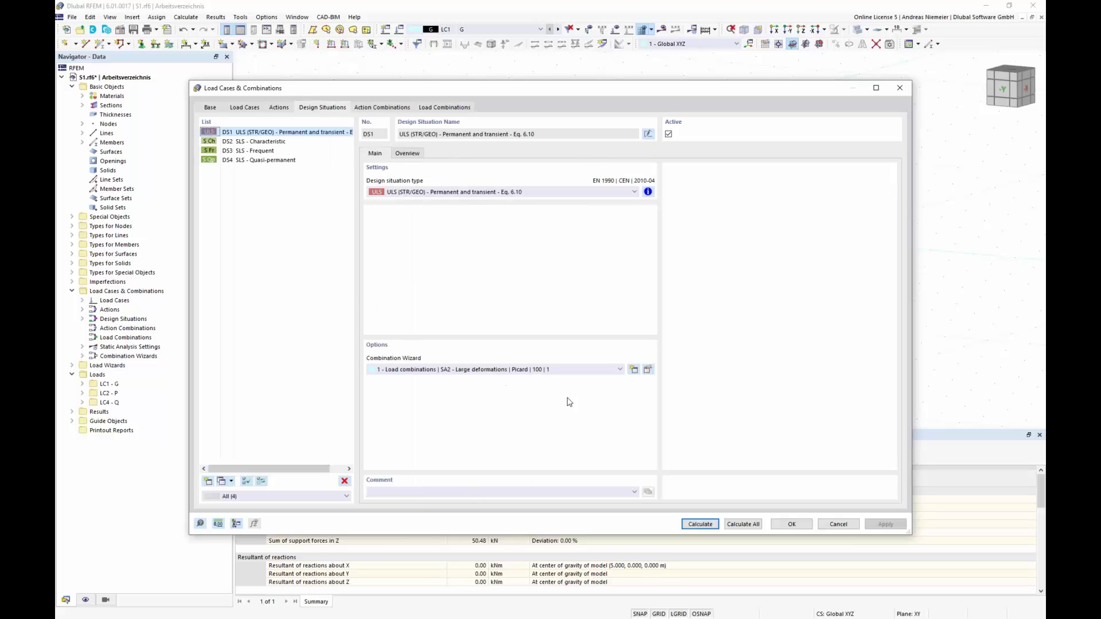
- Edit combination wizard 1 of design situation DS1 to consider the initial state from LC5 - Shape 1
left_click(648, 369)
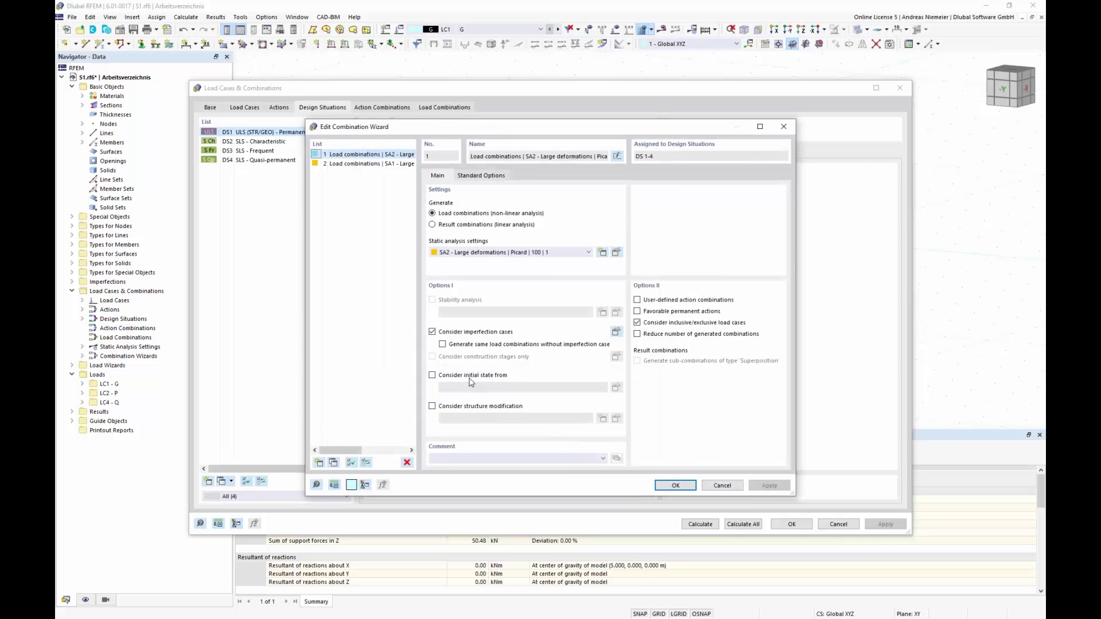
left_click(450, 375)
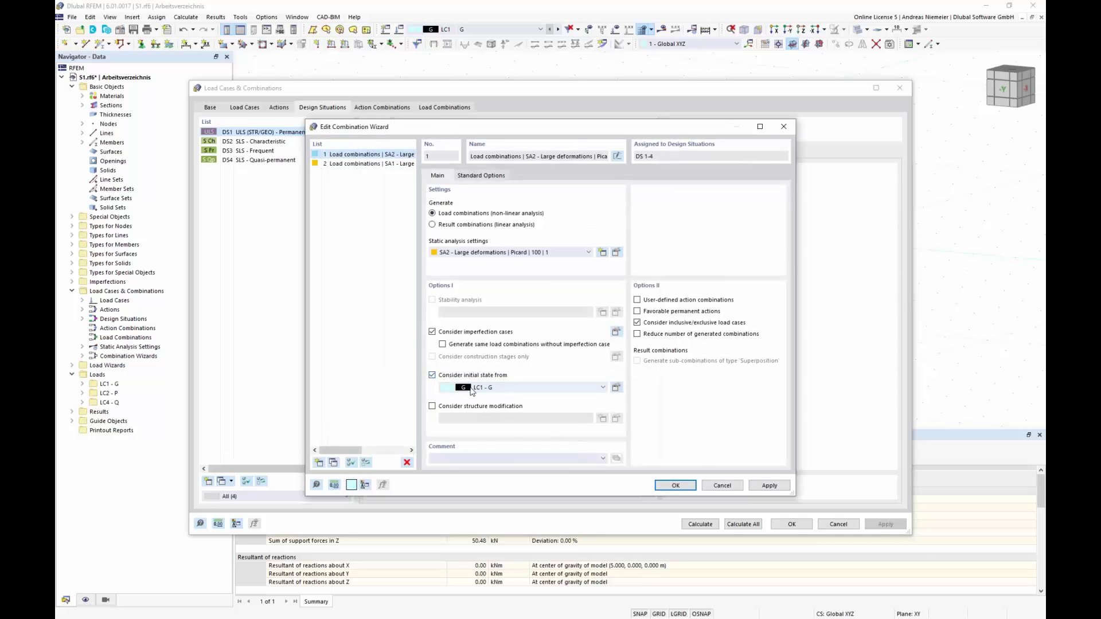
left_click(476, 388)
left_click(486, 422)
left_click(675, 485)
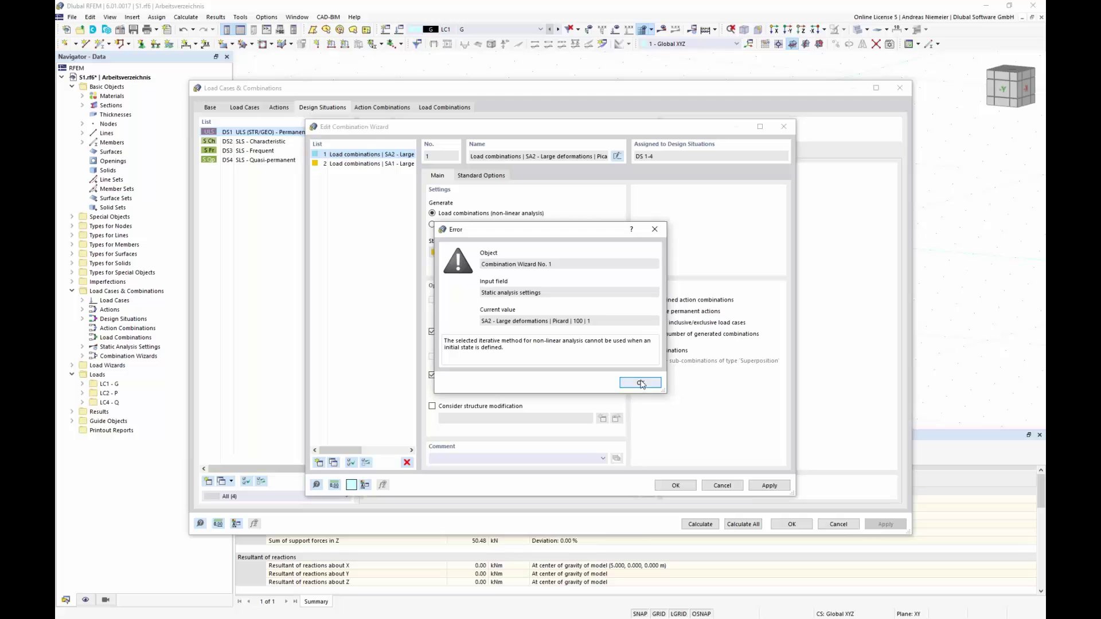
- Change the static analysis settings of combination wizard 1 to SA3 - Large deformations | Newton-Raphson | 100 | 1 and save it
left_click(631, 384)
left_click(553, 255)
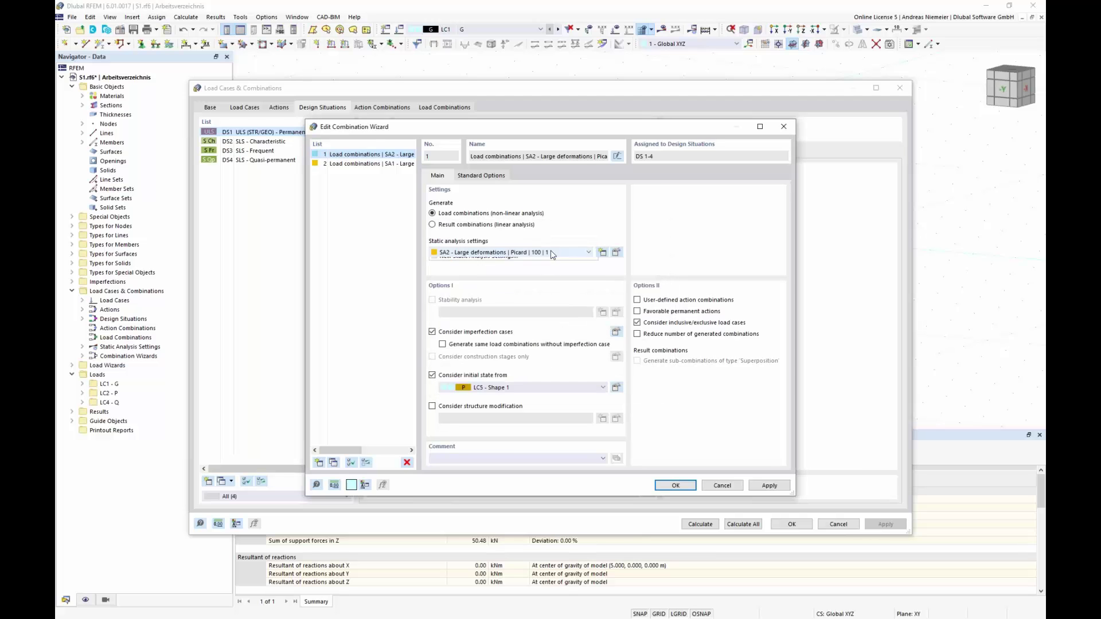
left_click(547, 277)
left_click(676, 485)
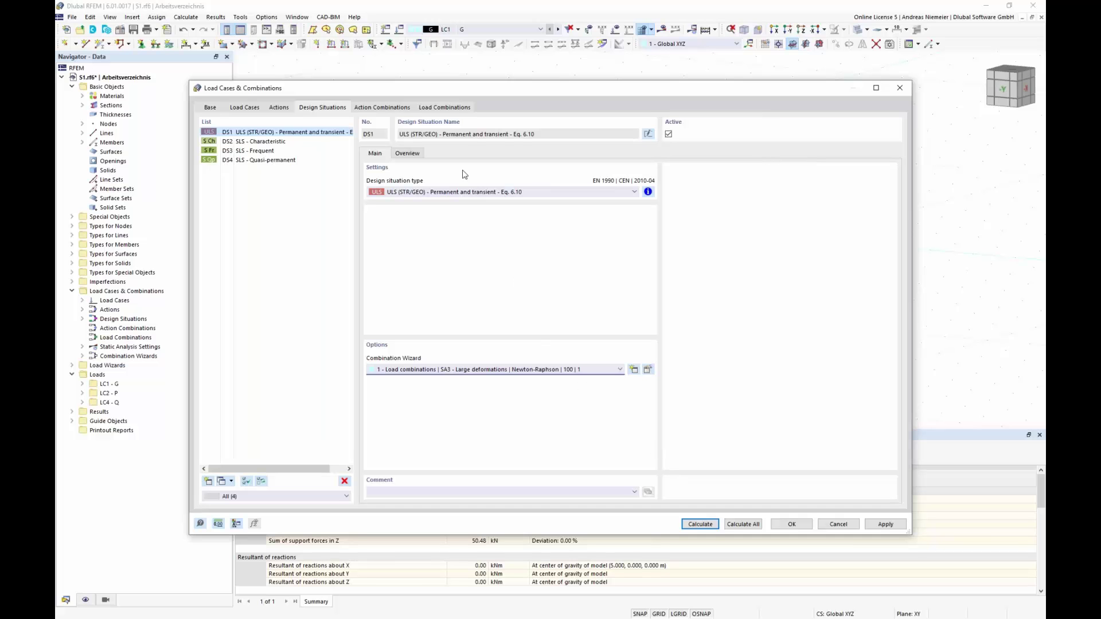
- Generate the load combinations and check their analysis settings and initial state
left_click(445, 108)
left_click(593, 359)
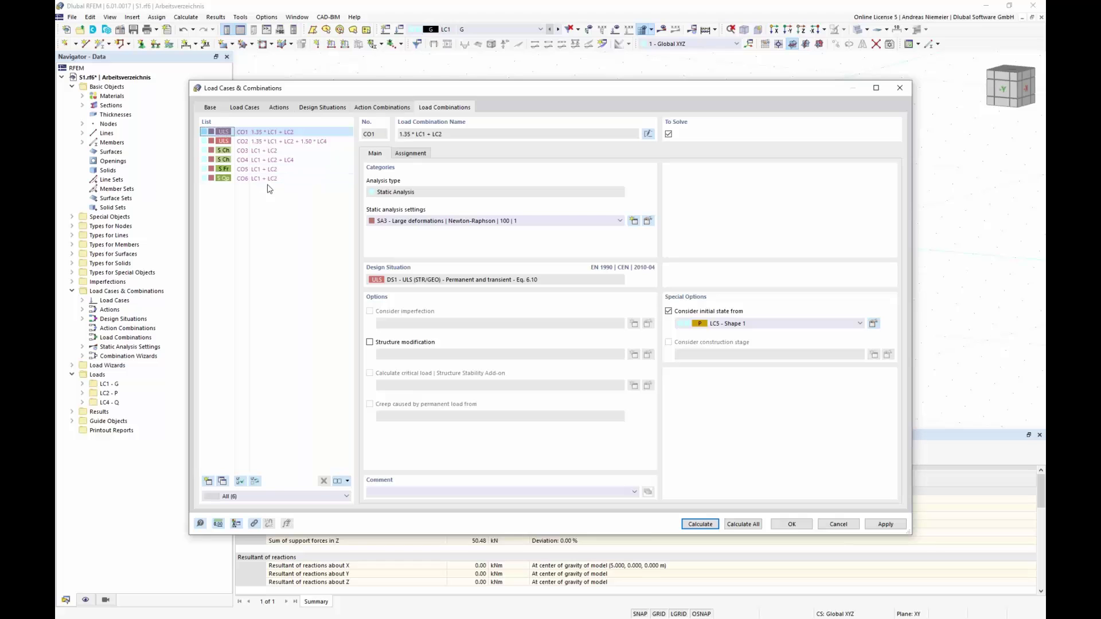
left_click(266, 141)
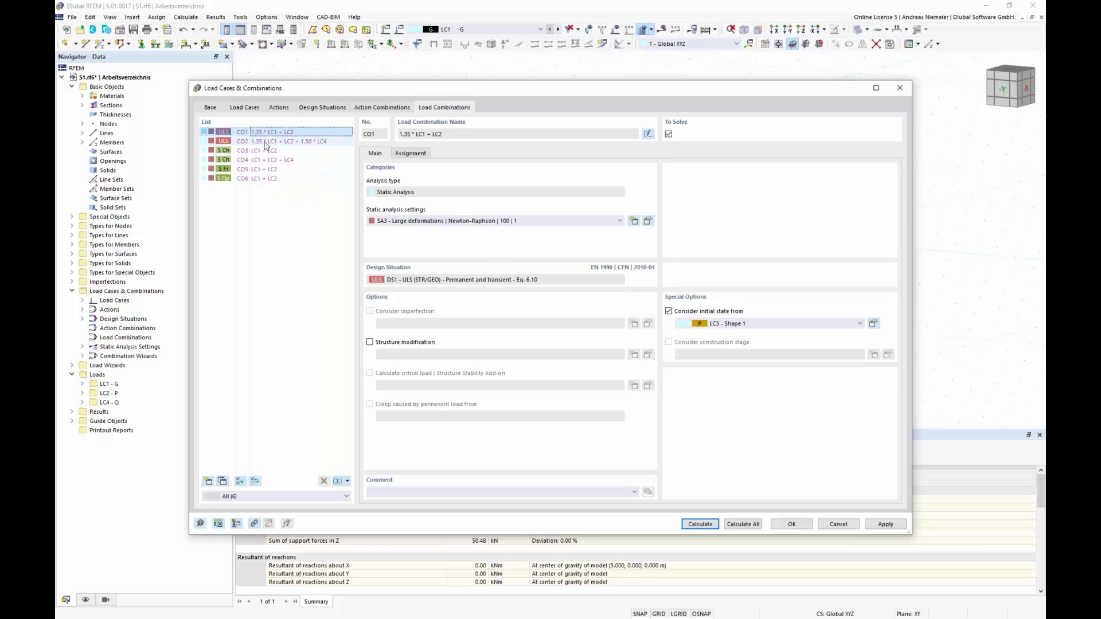
left_click(265, 169)
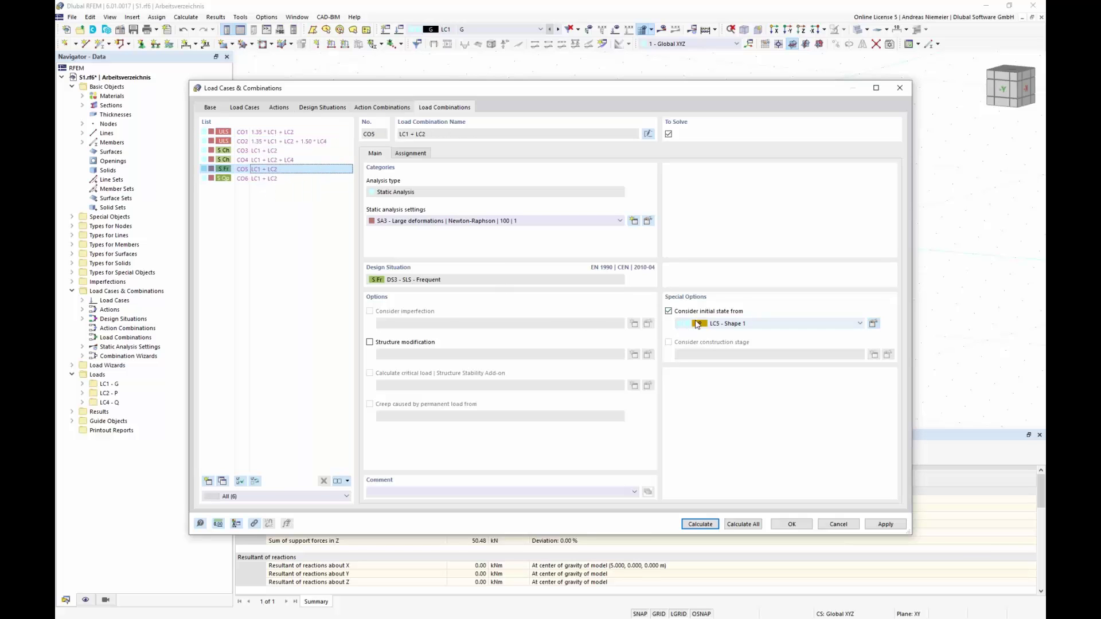
left_click_drag(264, 179, 263, 156)
left_click(271, 132)
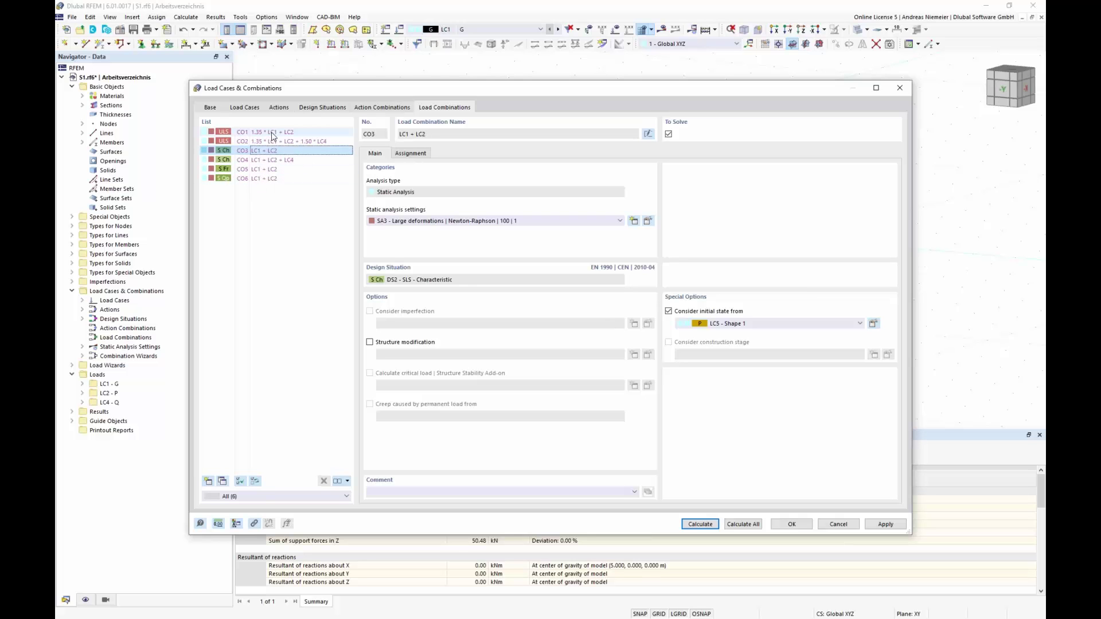
- Check the load cases and factors assigned to the load combinations, and calculate all load cases and combinations
left_click(417, 156)
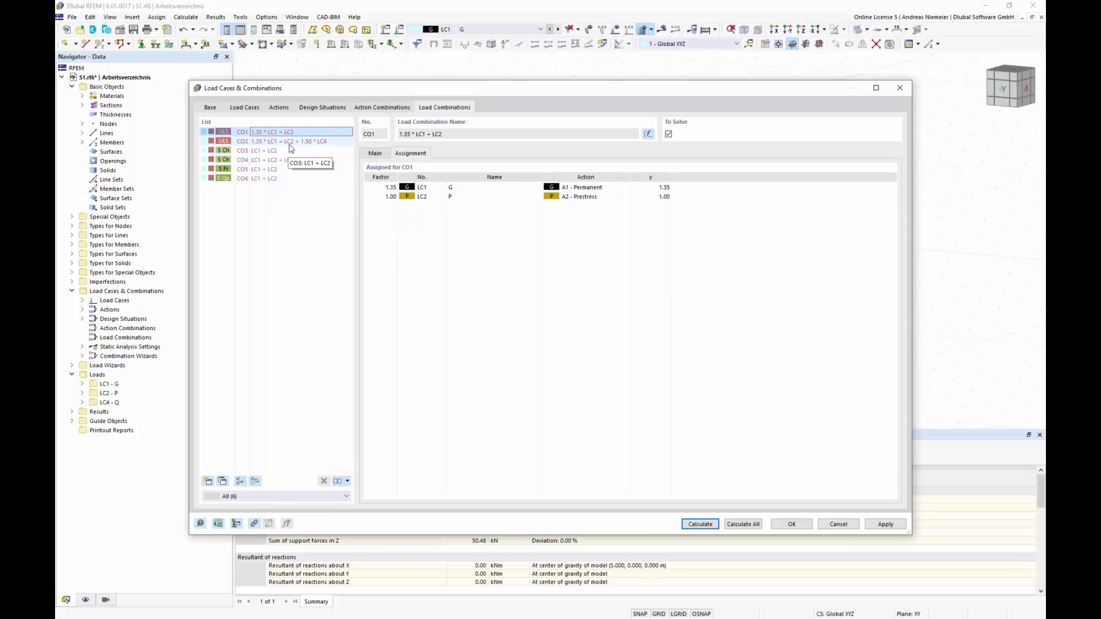
left_click(269, 141)
left_click(273, 151)
left_click(274, 170)
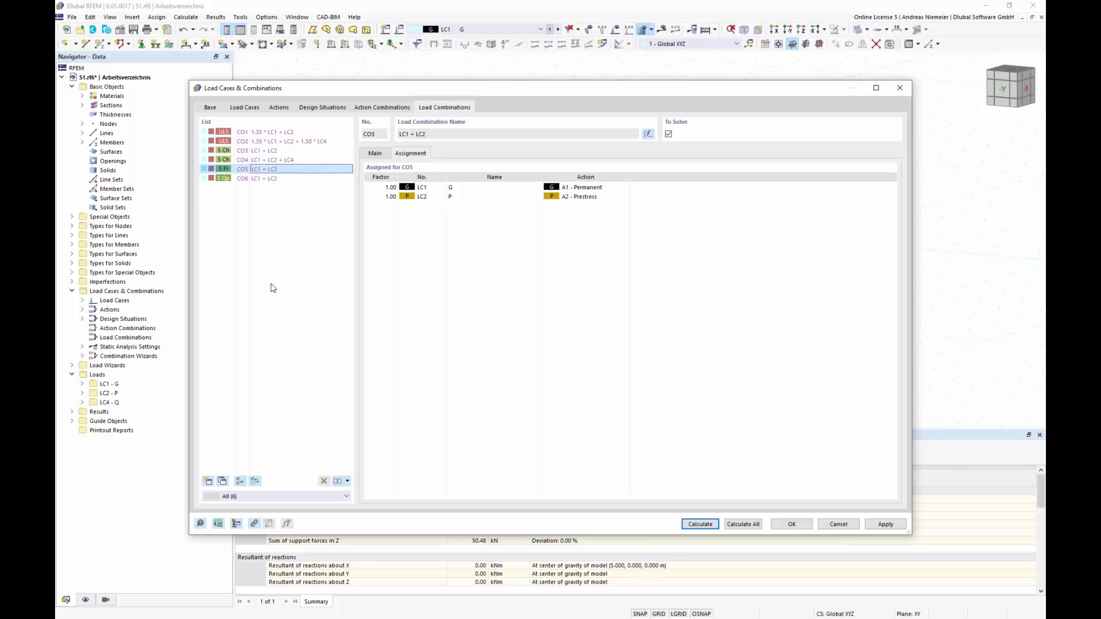
left_click(742, 524)
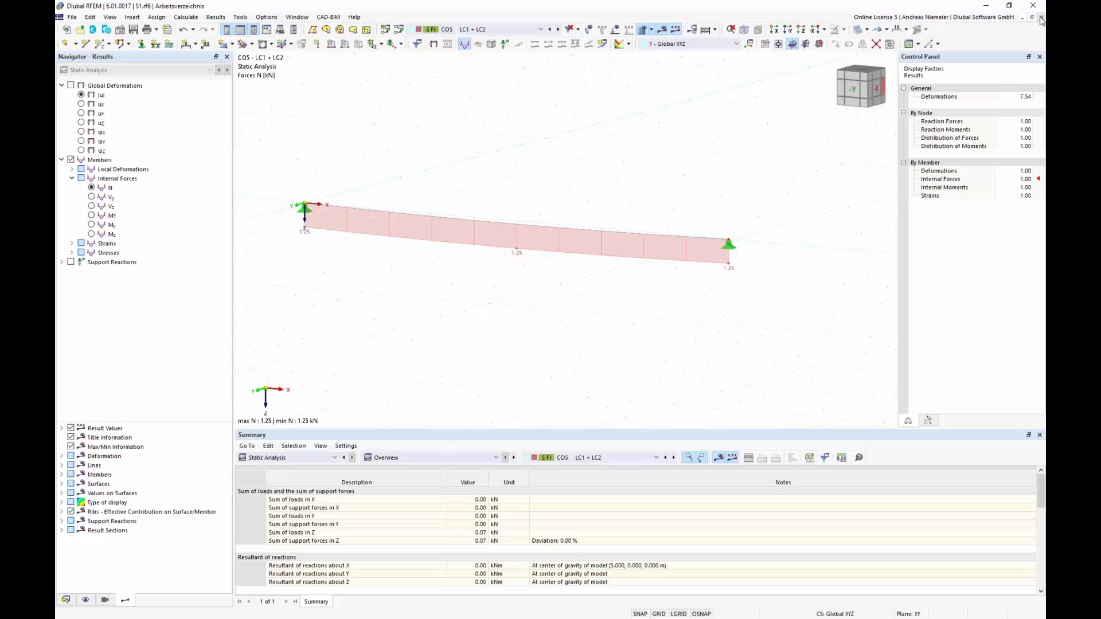
- Close the cable model and open the Membrane model from the RFEM6 FF RWIND Webinar folder on the desktop
left_click(597, 358)
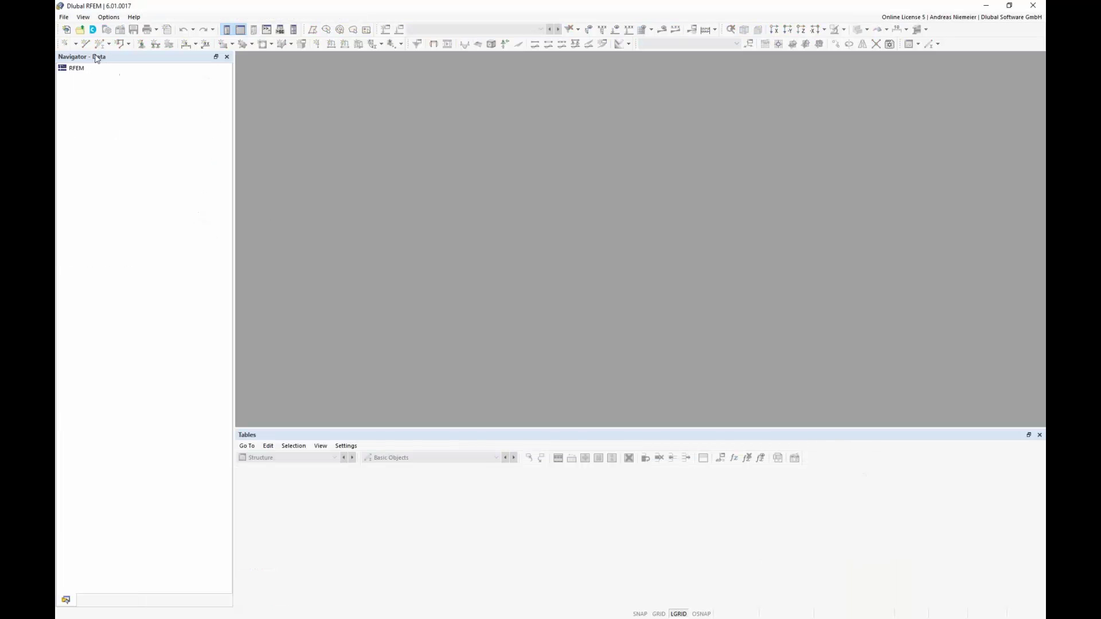
left_click(64, 17)
left_click(78, 40)
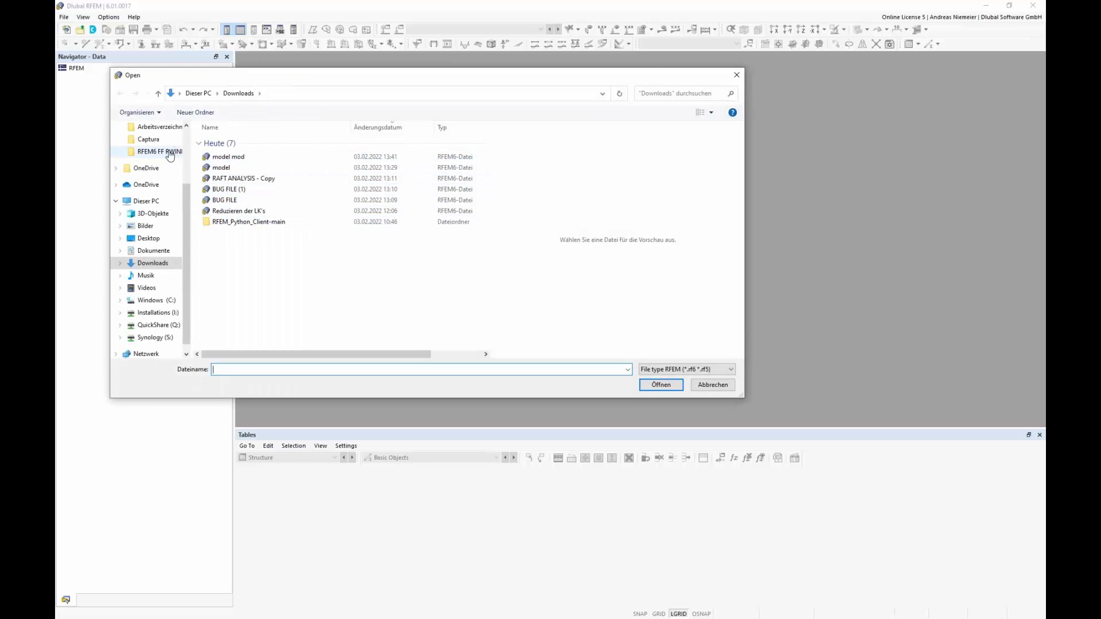
scroll(154, 146, "up", 3)
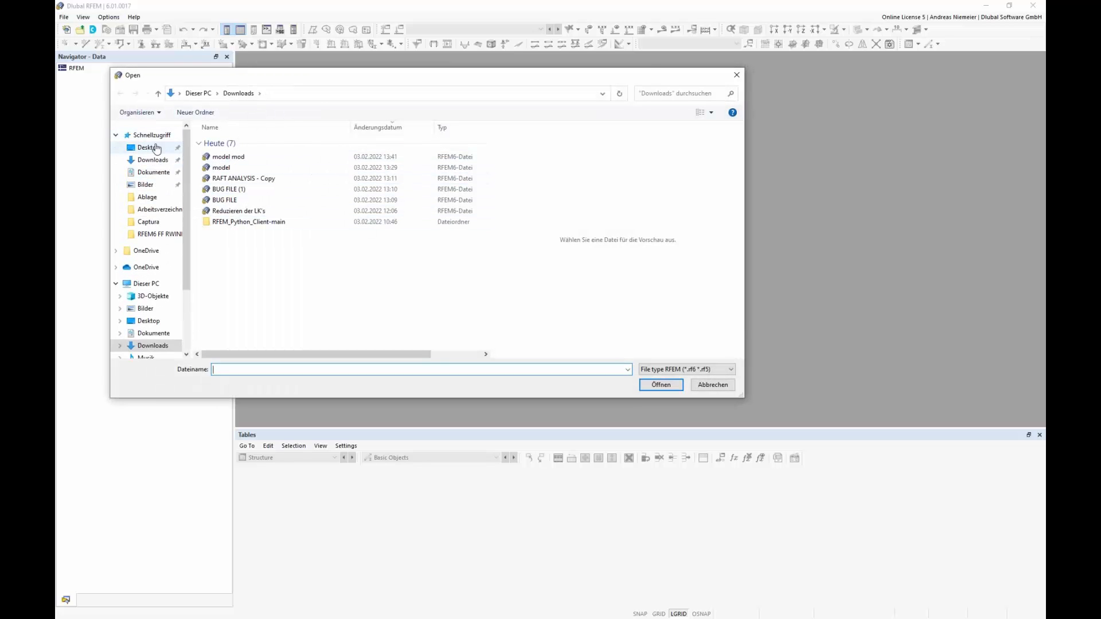
left_click(154, 148)
double_click(259, 199)
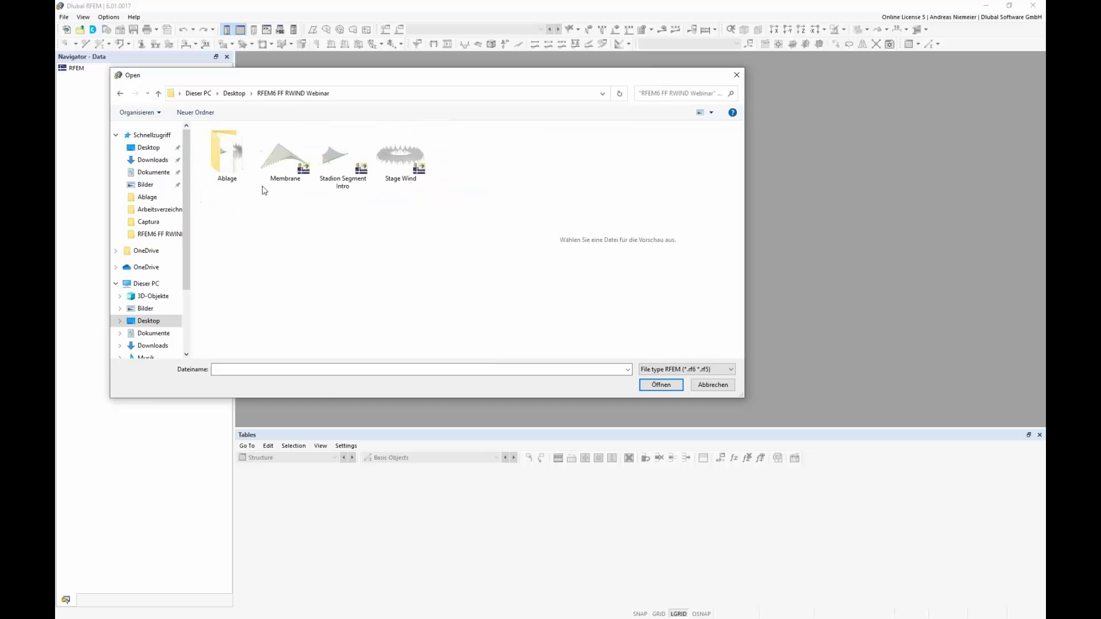
left_click(282, 160)
left_click(658, 385)
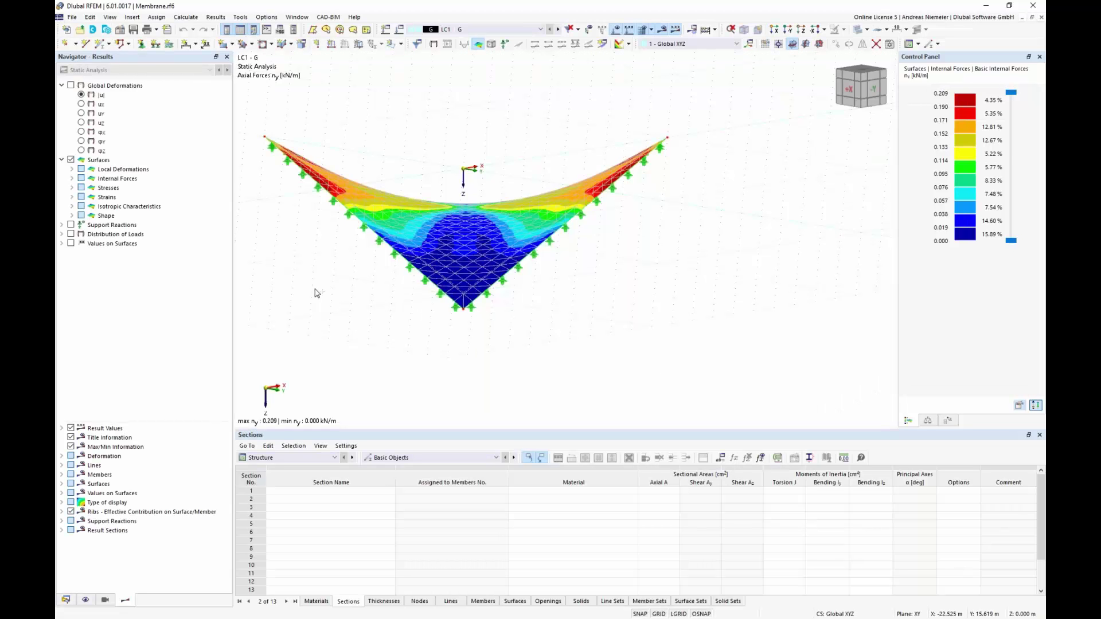
- Compare the n-y axial force results of load cases LC1, LC2 and LC3 on the membrane
middle_click_drag(314, 290, 551, 287, "ctrl")
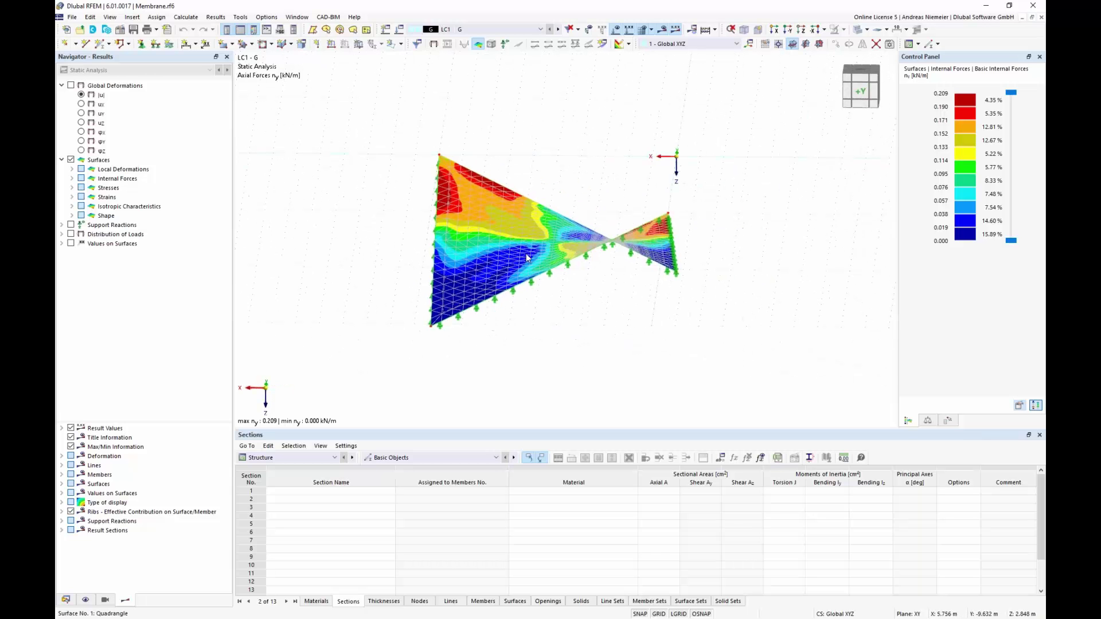
left_click(503, 29)
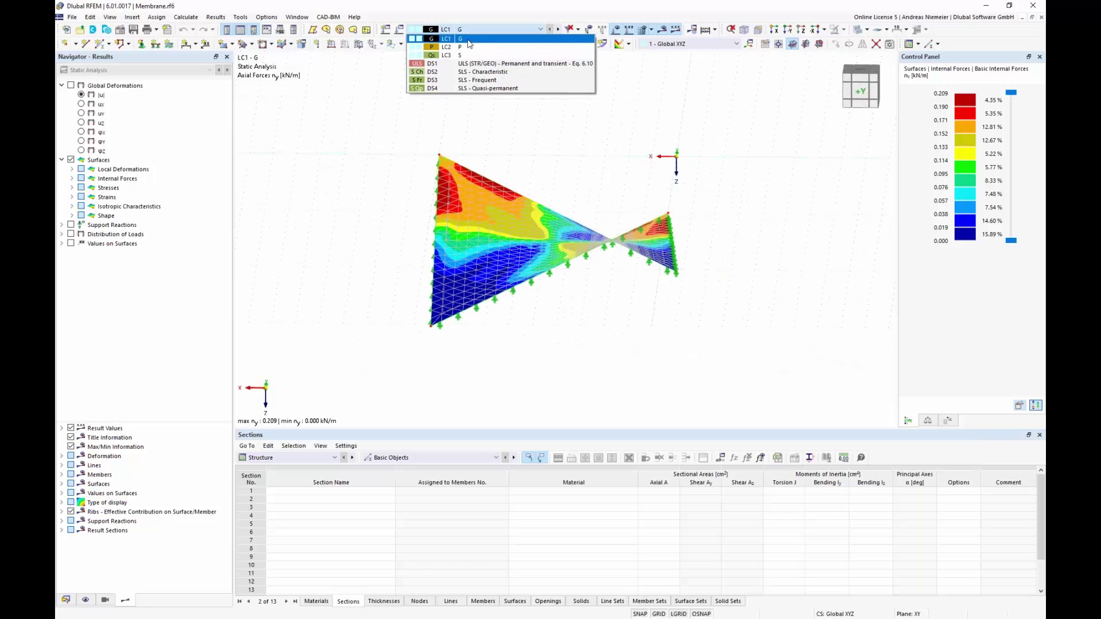
left_click(481, 29)
left_click(480, 30)
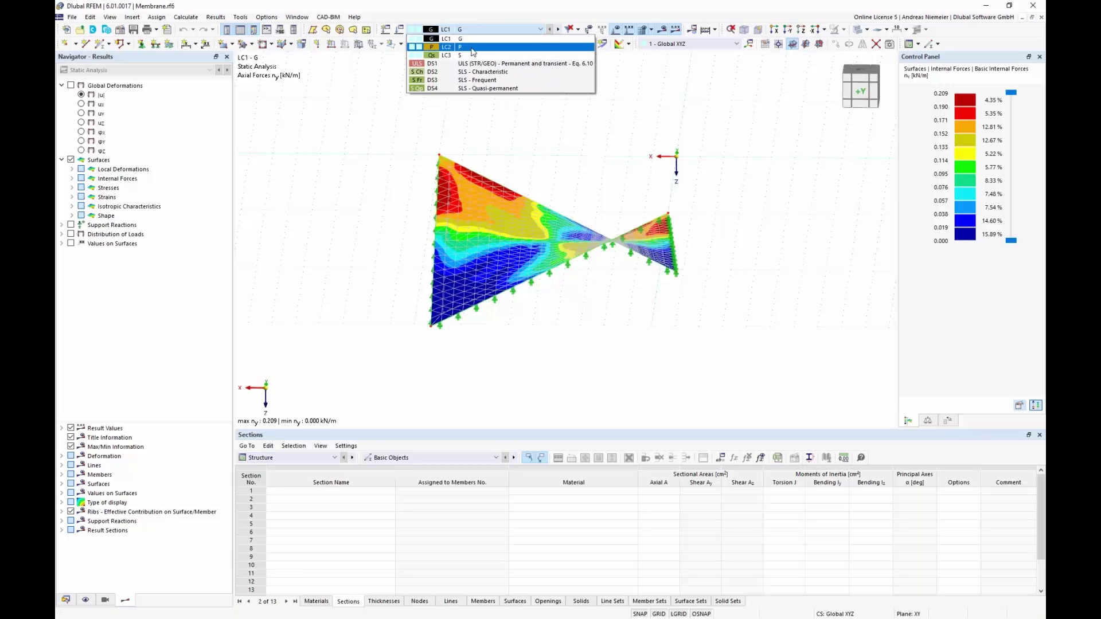
left_click(476, 44)
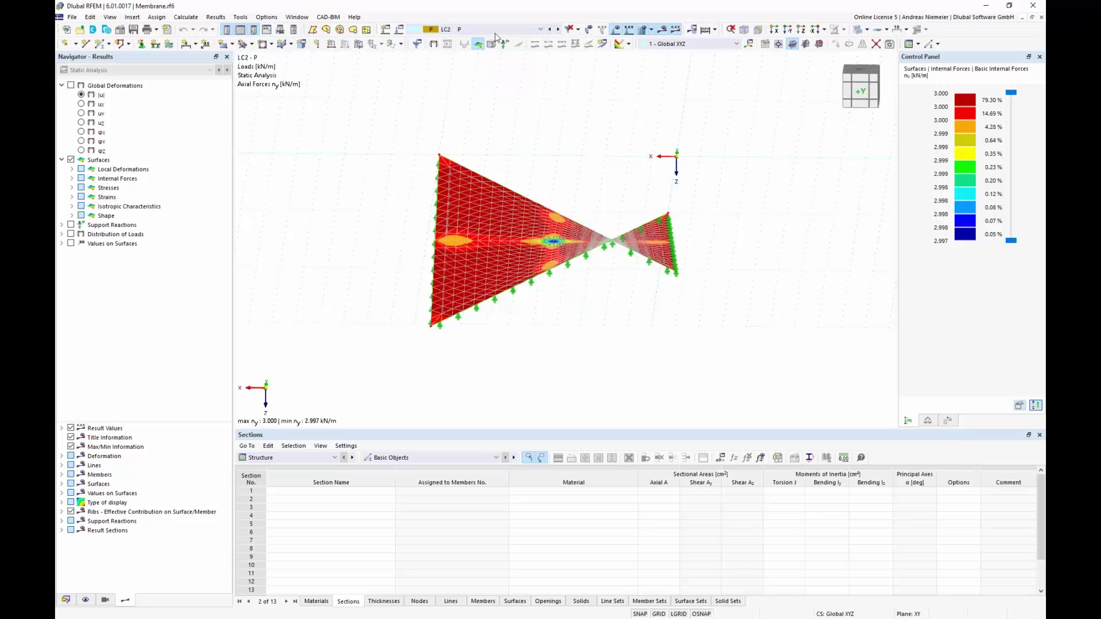
left_click(482, 29)
left_click(463, 64)
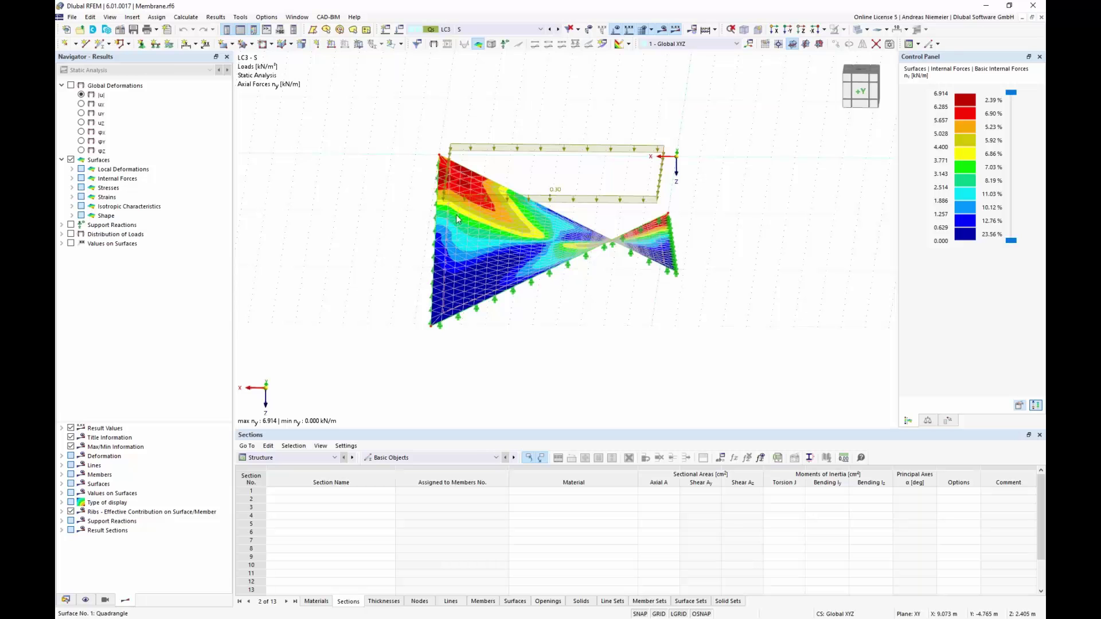
left_click(482, 29)
left_click(474, 36)
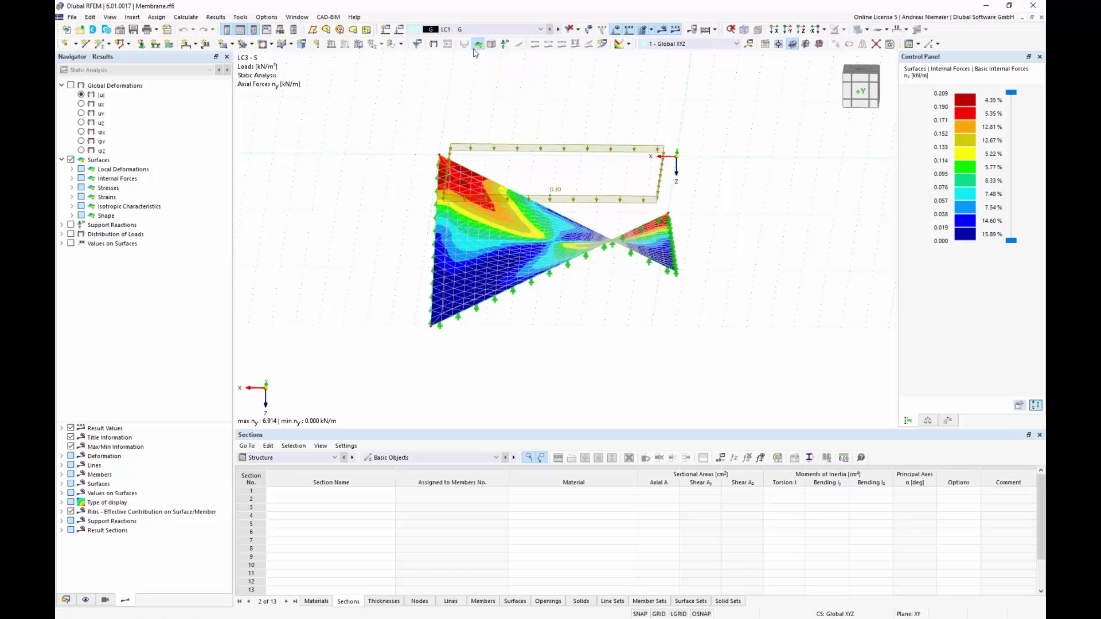
middle_click_drag(479, 187, 453, 263, "ctrl")
- Display load case LC2 and check the parameters of its form-finding surface load without changing them
left_click(481, 29)
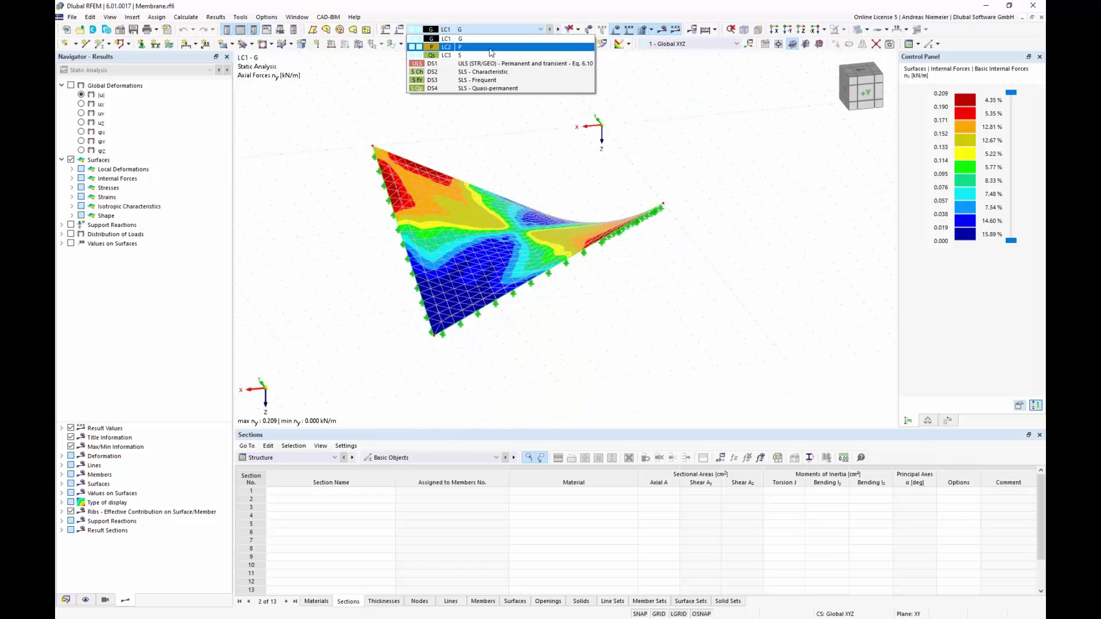
left_click(493, 52)
scroll(534, 351, "up", 1)
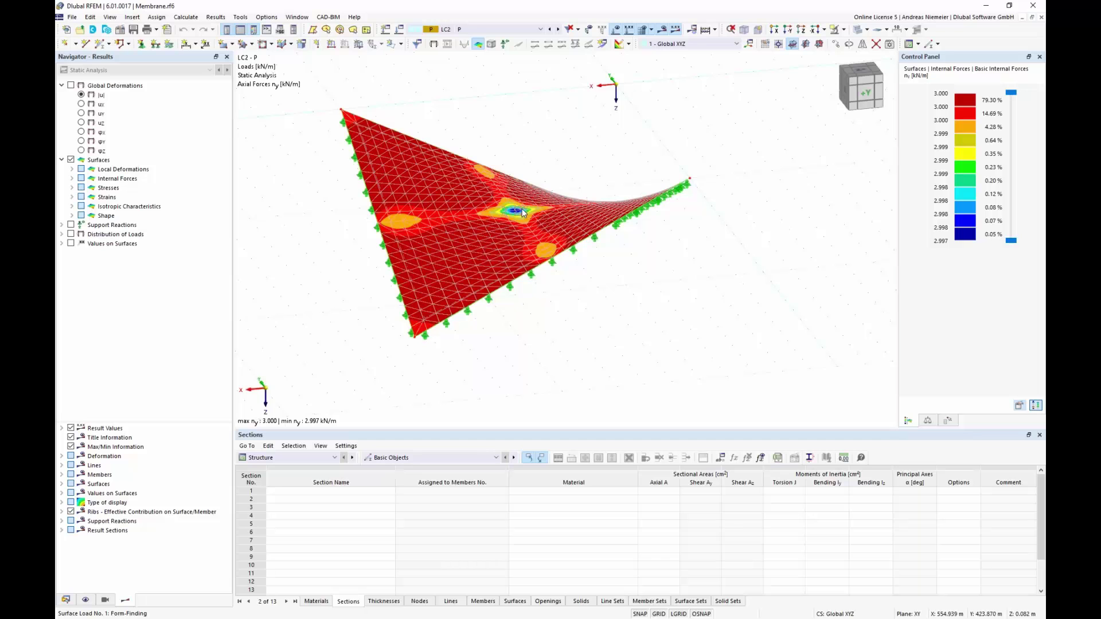
double_click(558, 258)
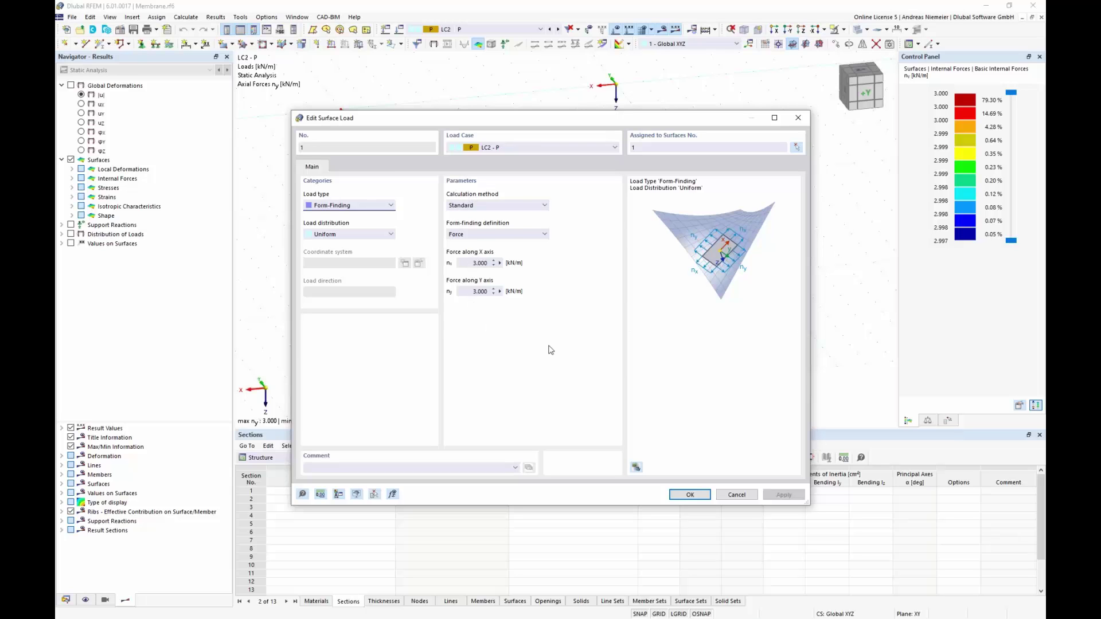
left_click(737, 494)
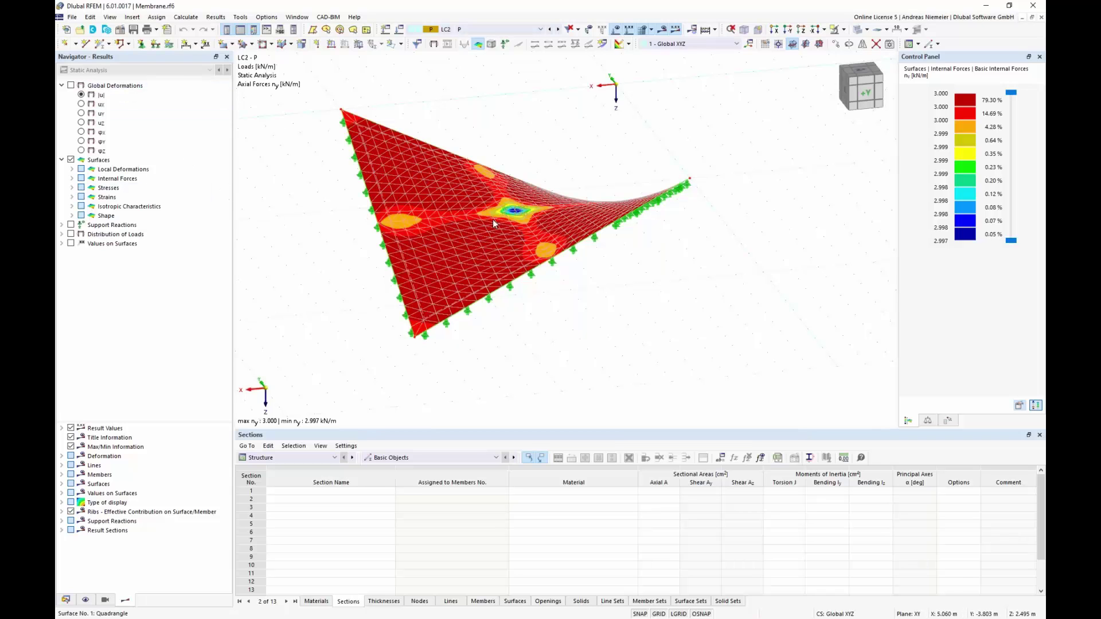
- Compare the basic internal forces n-x and n-y of the membrane surface for load case LC2
left_click(72, 178)
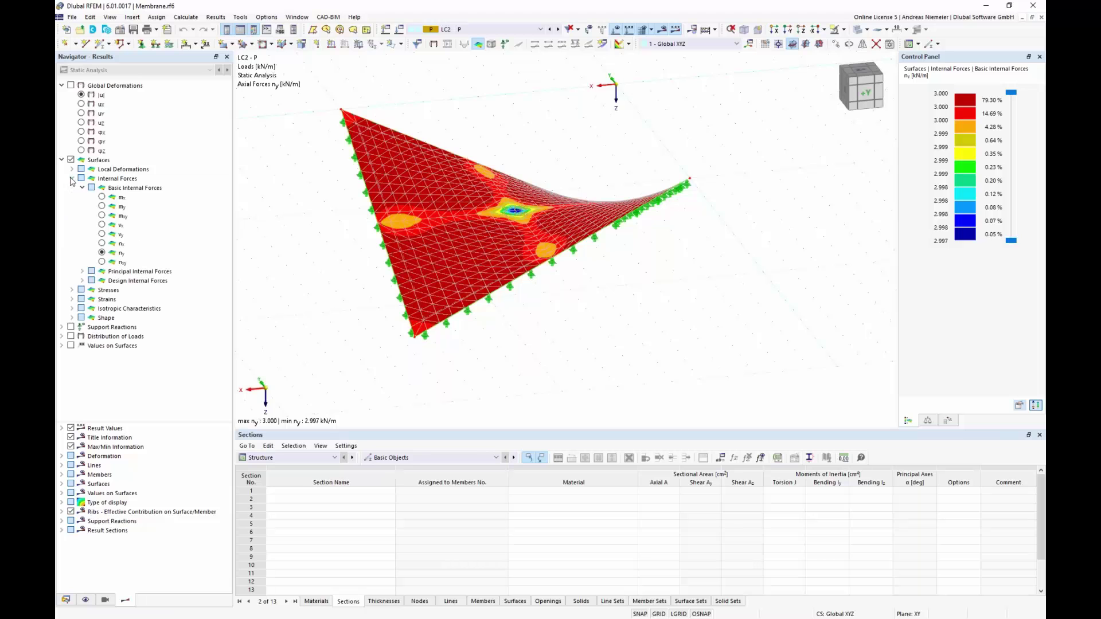
left_click(101, 243)
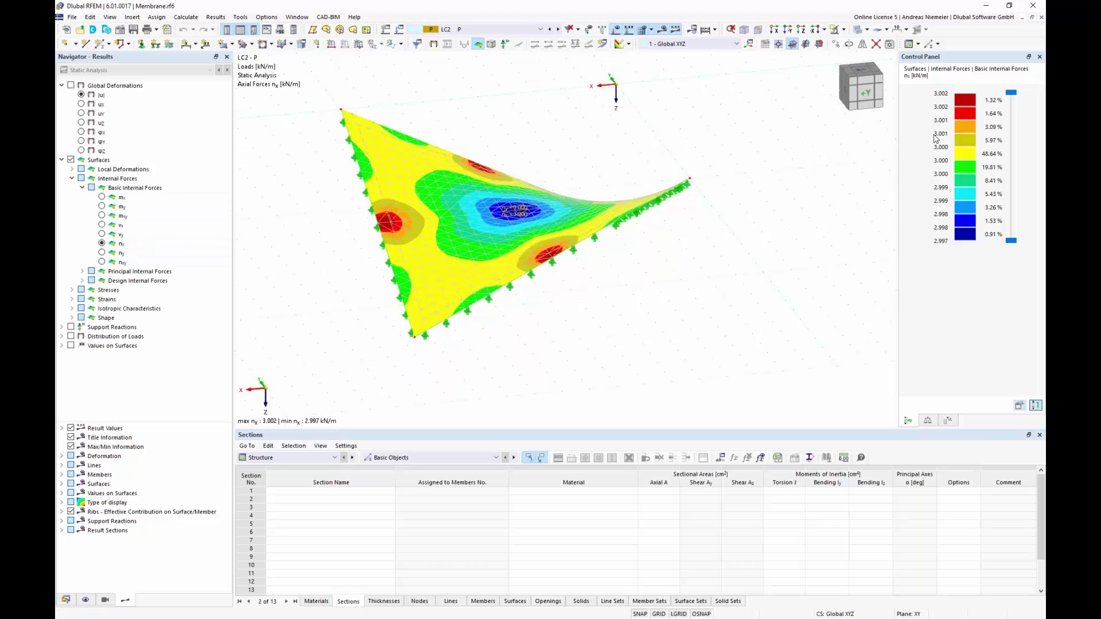
left_click(101, 253)
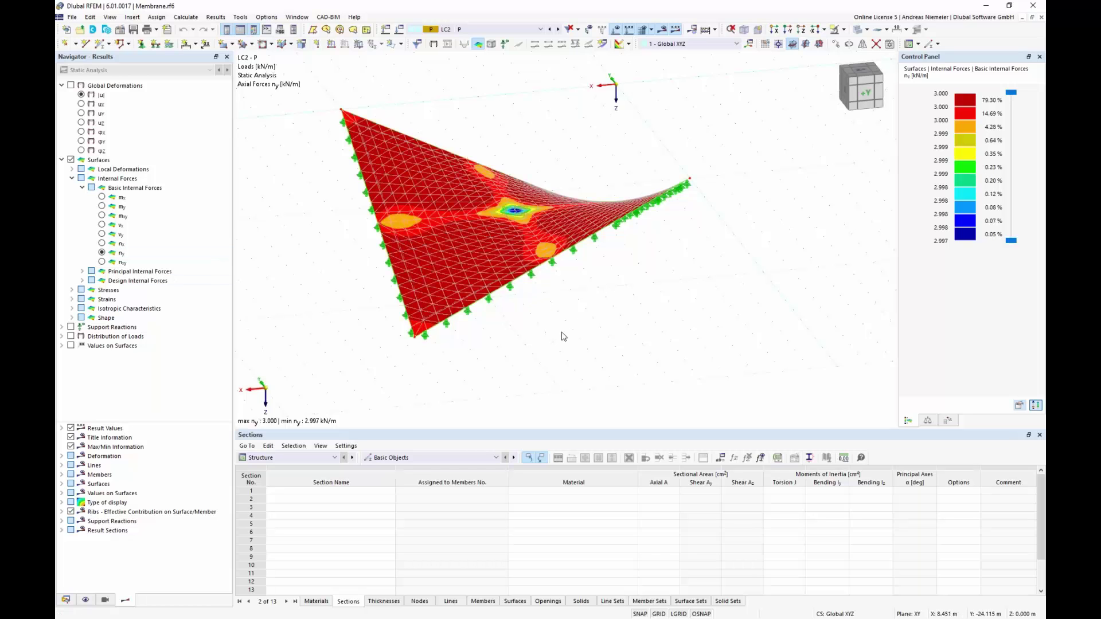
left_click(465, 29)
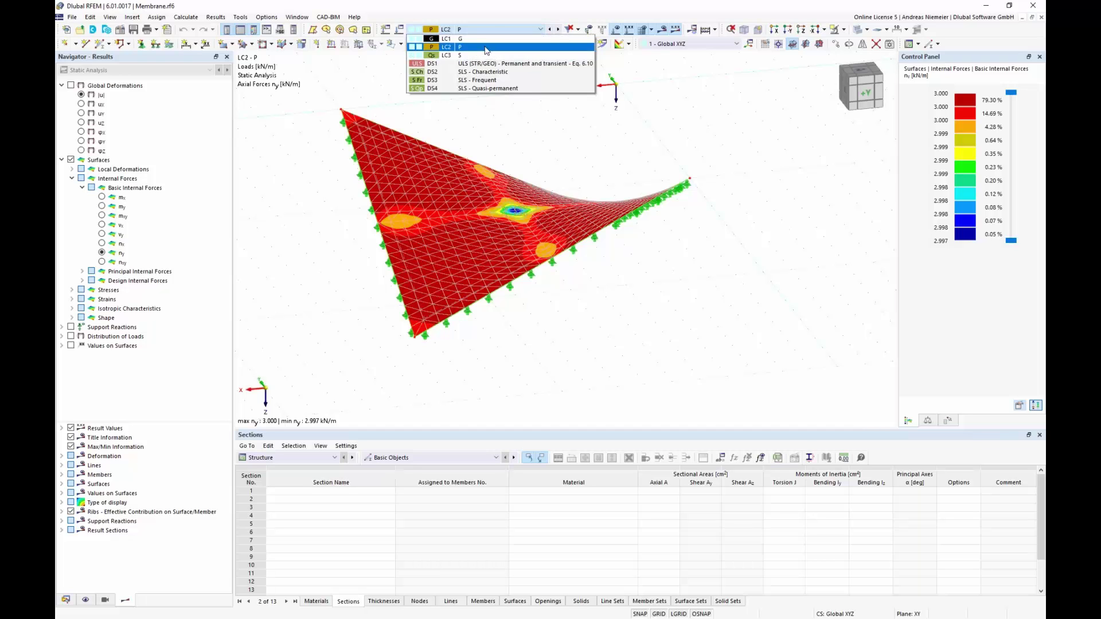
left_click(486, 49)
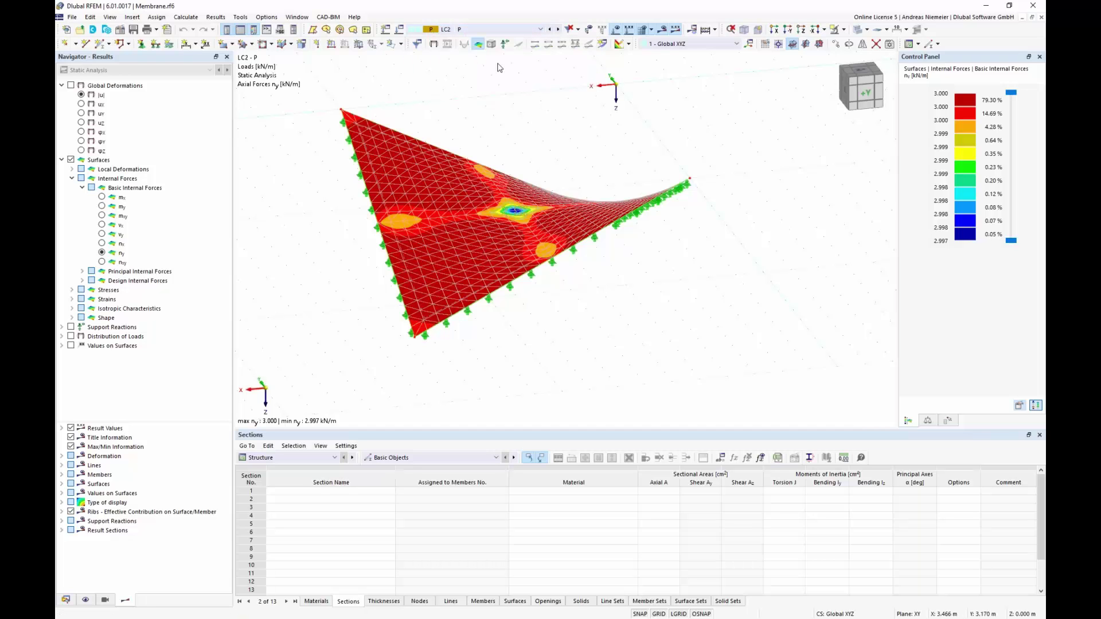
- Activate the combination wizard in the base settings of the load cases and combinations
left_click(400, 31)
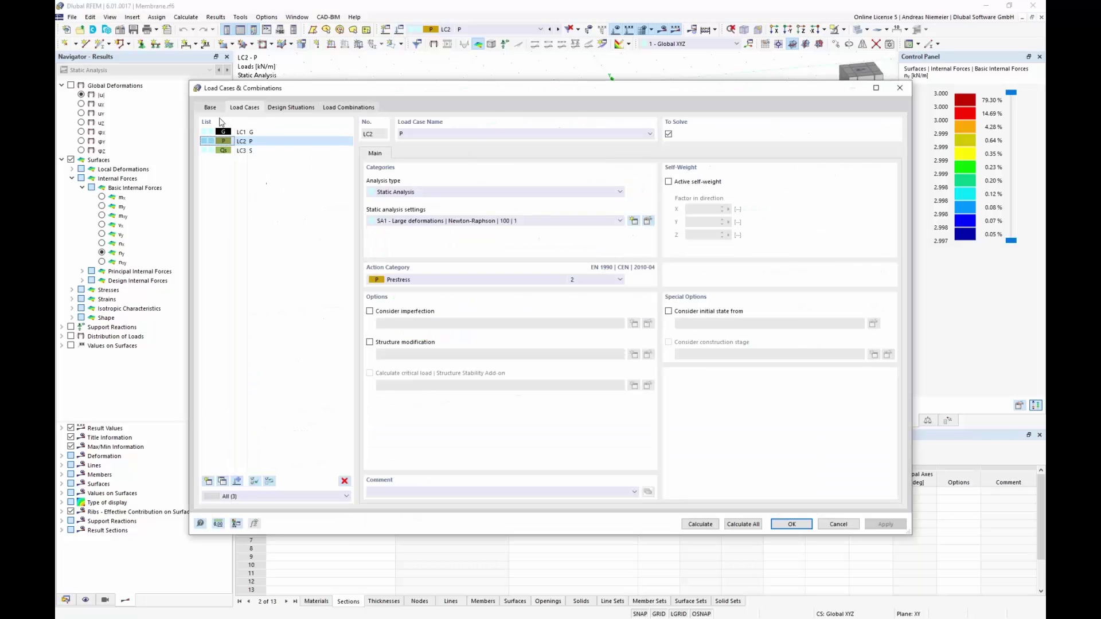
left_click(210, 107)
left_click(205, 189)
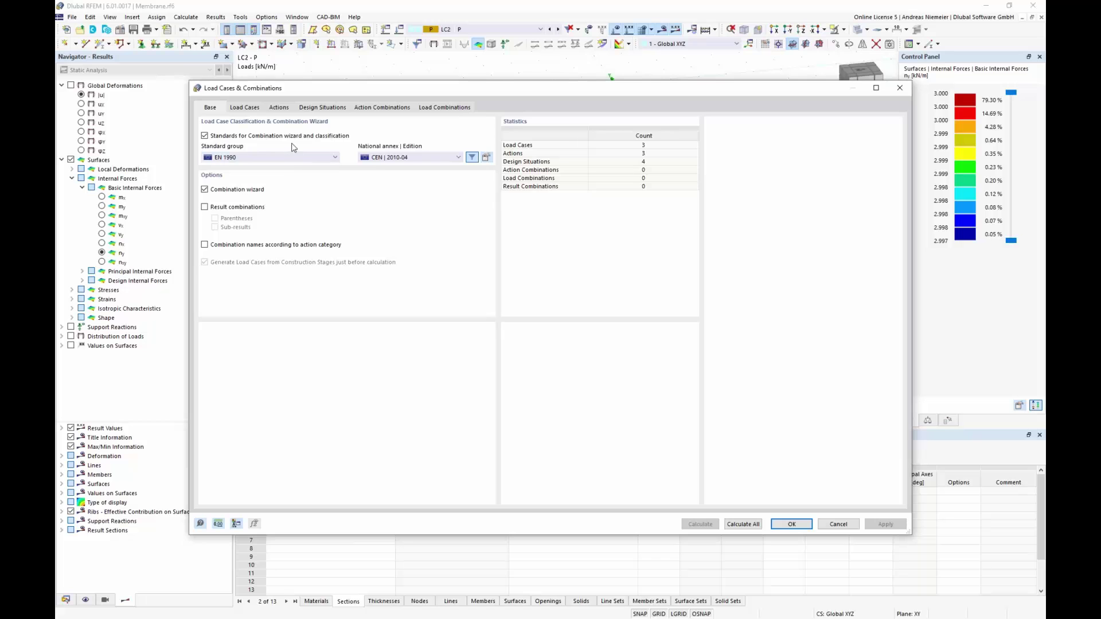
- For design situation DS1, set combination wizard 1 to consider the initial state from LC2 - P and save it
left_click(308, 109)
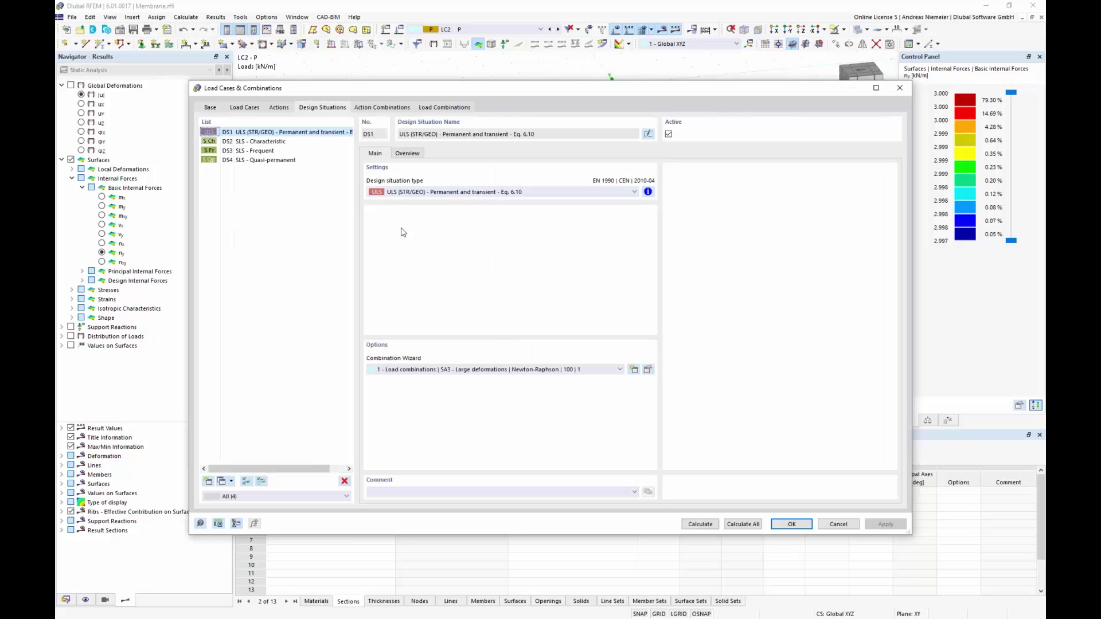
left_click(648, 369)
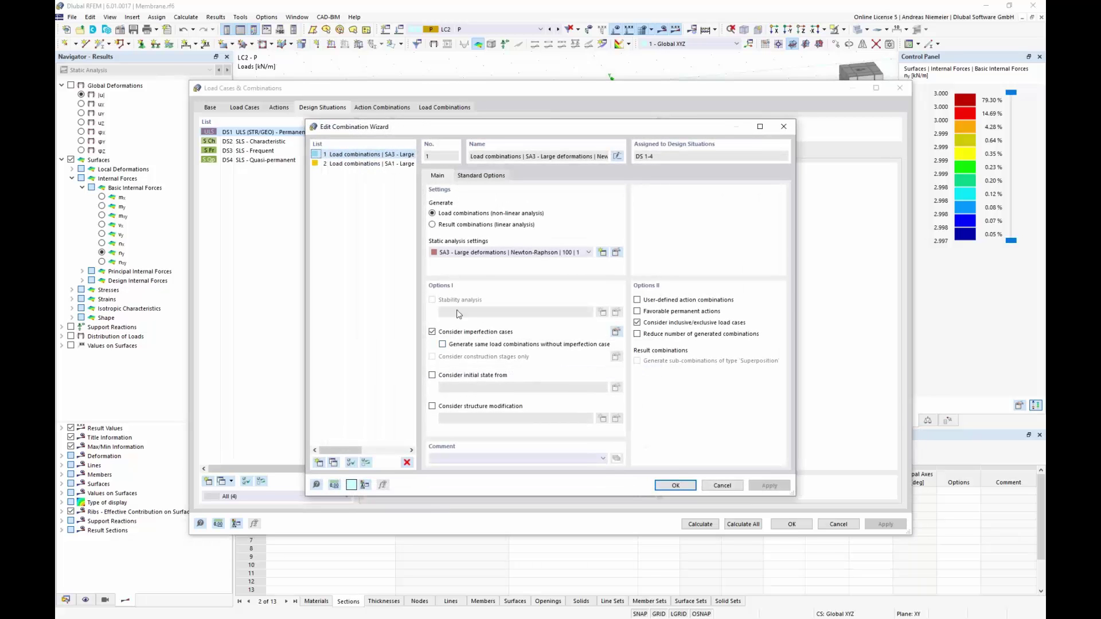
left_click(474, 376)
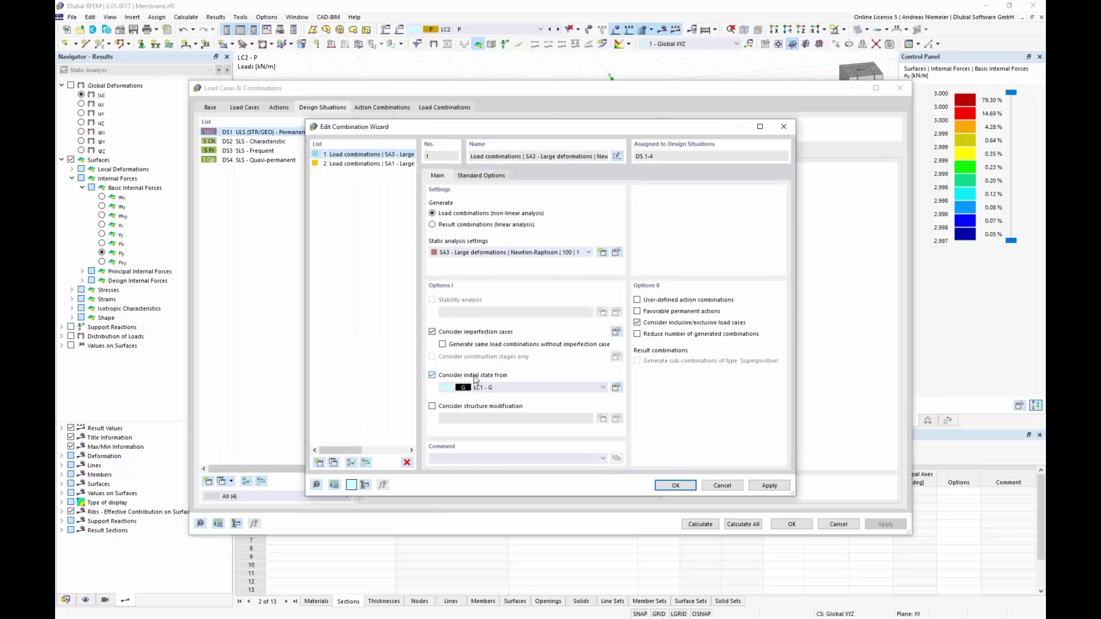
left_click(489, 388)
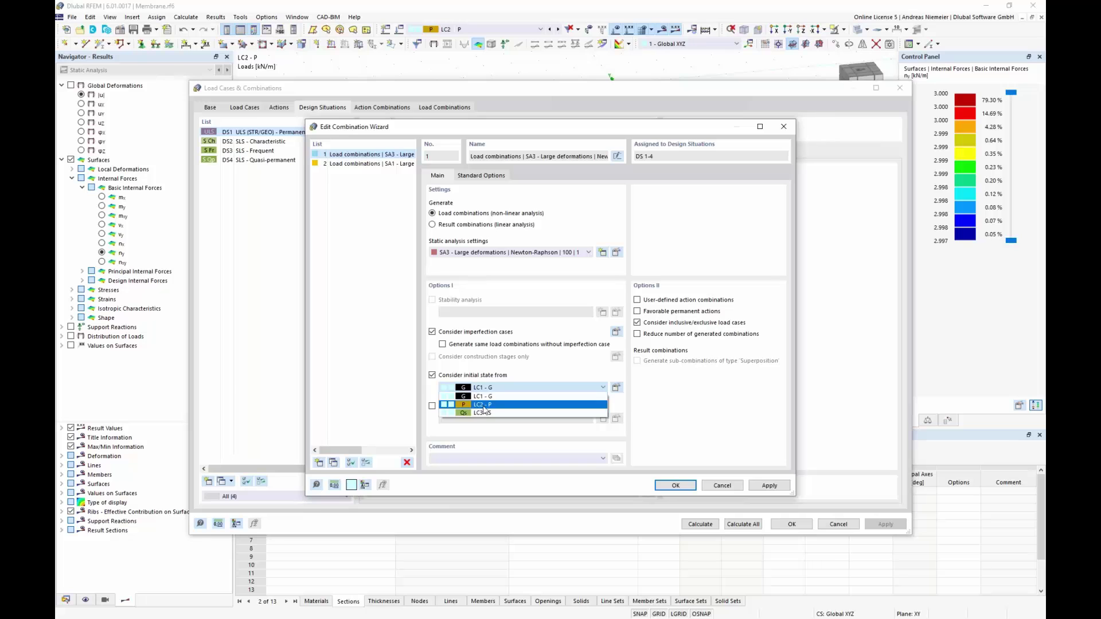
left_click(484, 404)
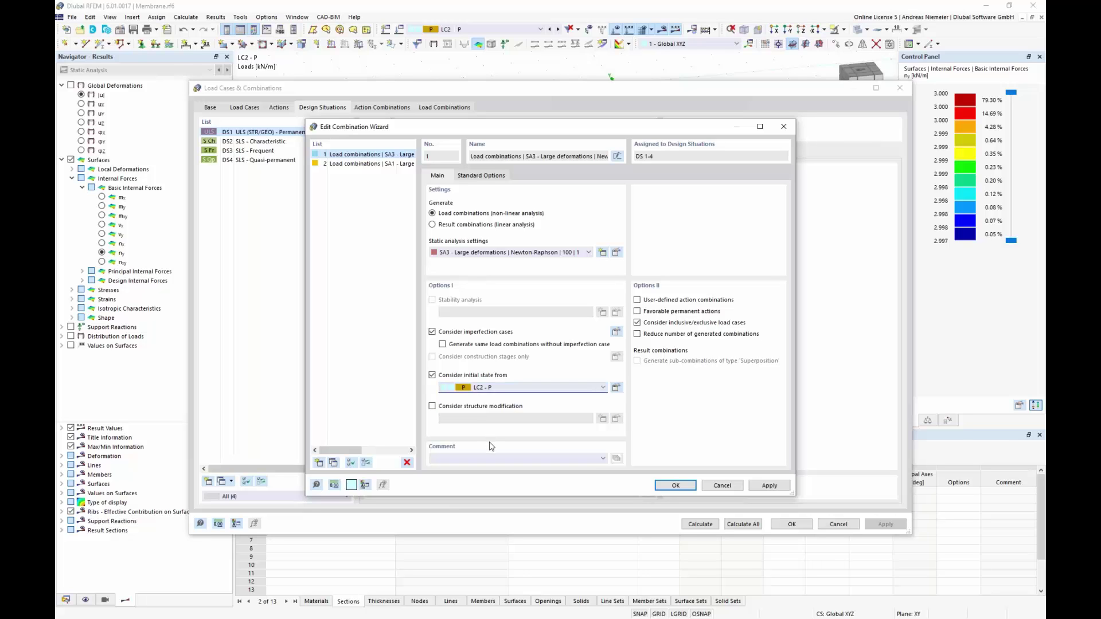
left_click(675, 486)
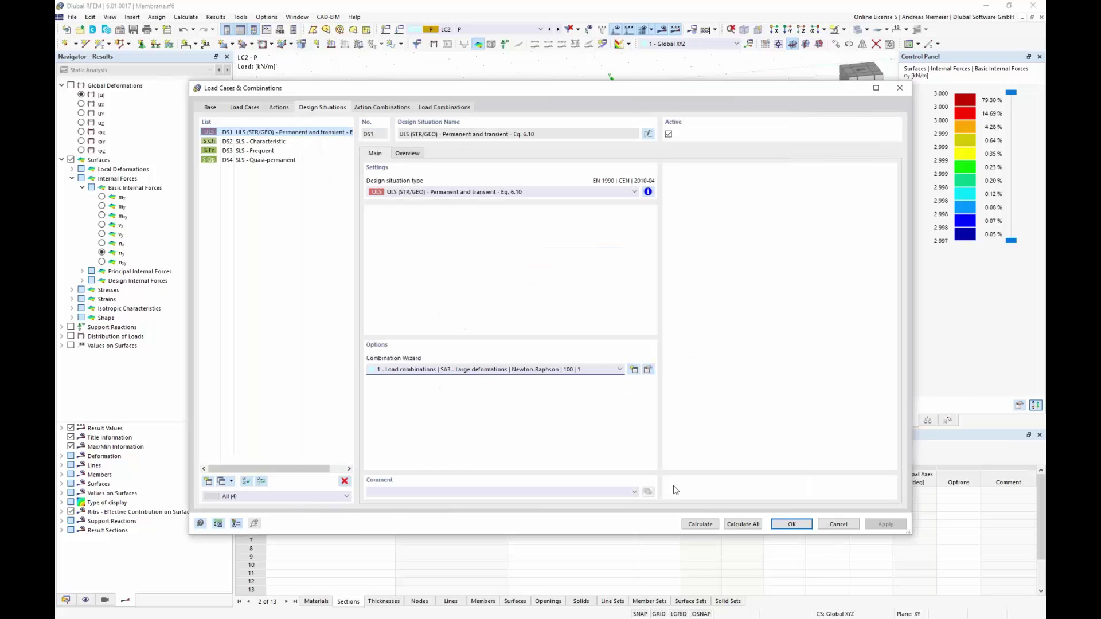
- Generate the load combinations and check the analysis settings and initial state of CO2, CO4 and CO7
left_click(453, 107)
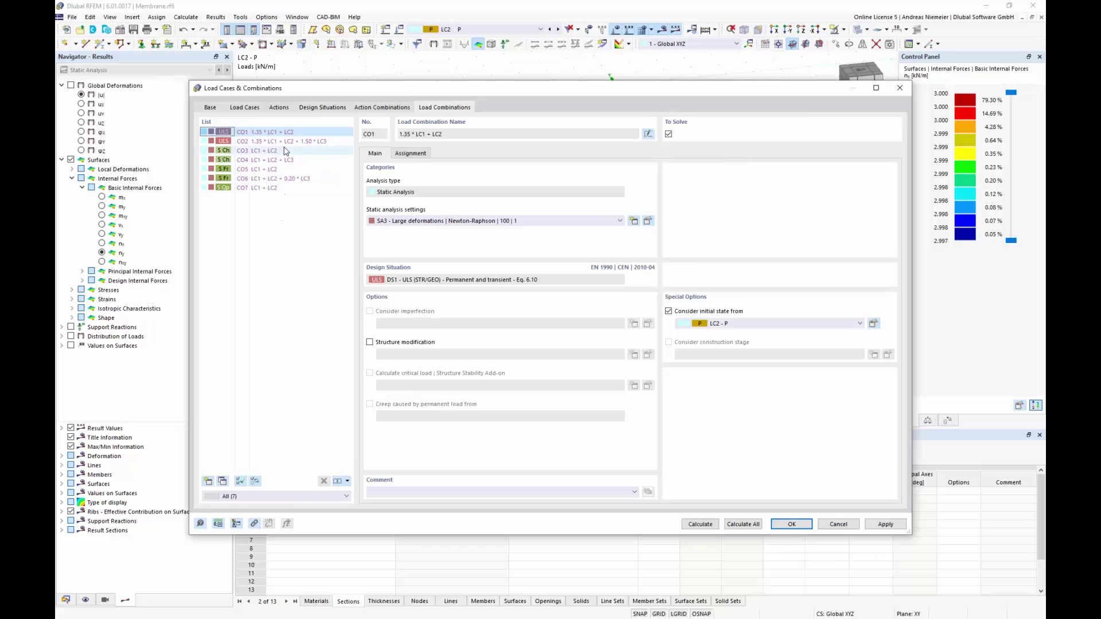
left_click(265, 141)
left_click(274, 160)
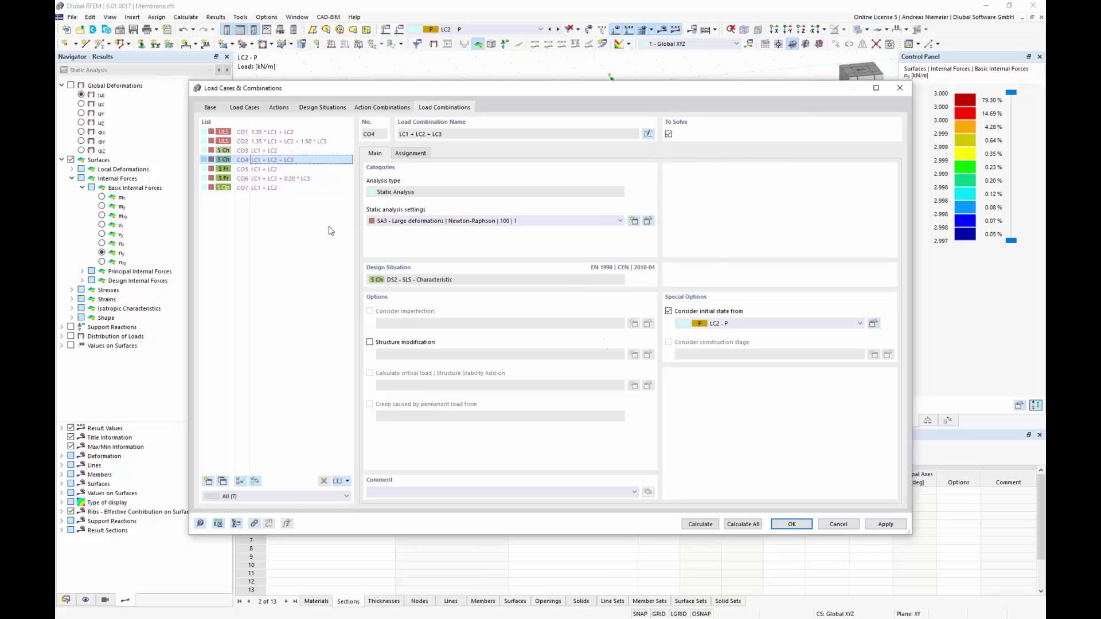
left_click(266, 188)
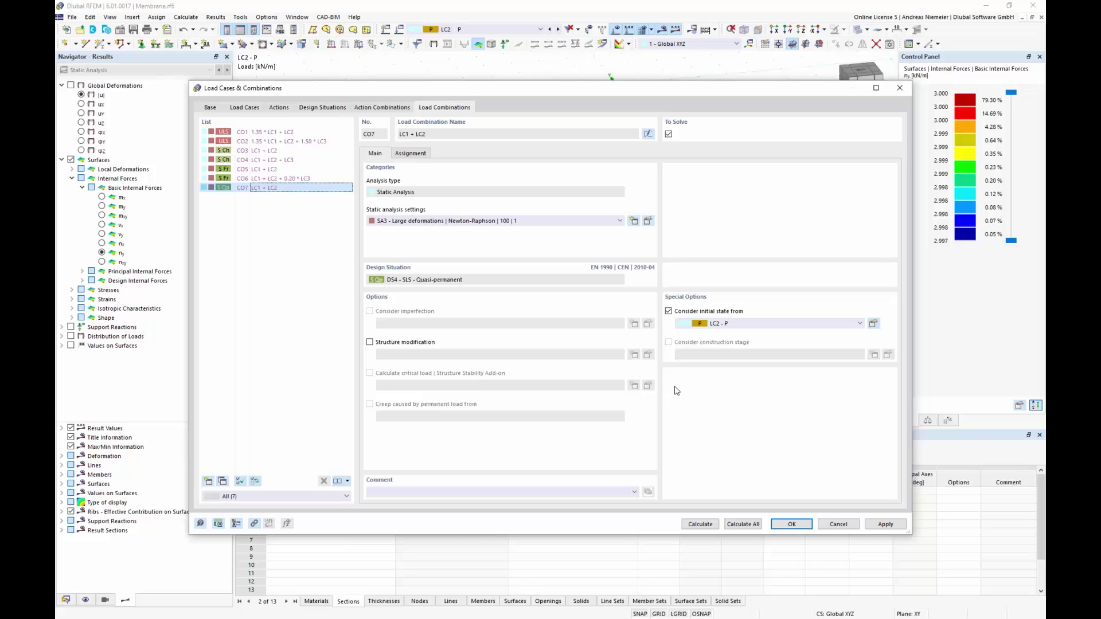
- Calculate all load cases and combinations, and examine the n-y axial forces of load combinations CO5 and CO6
left_click(743, 524)
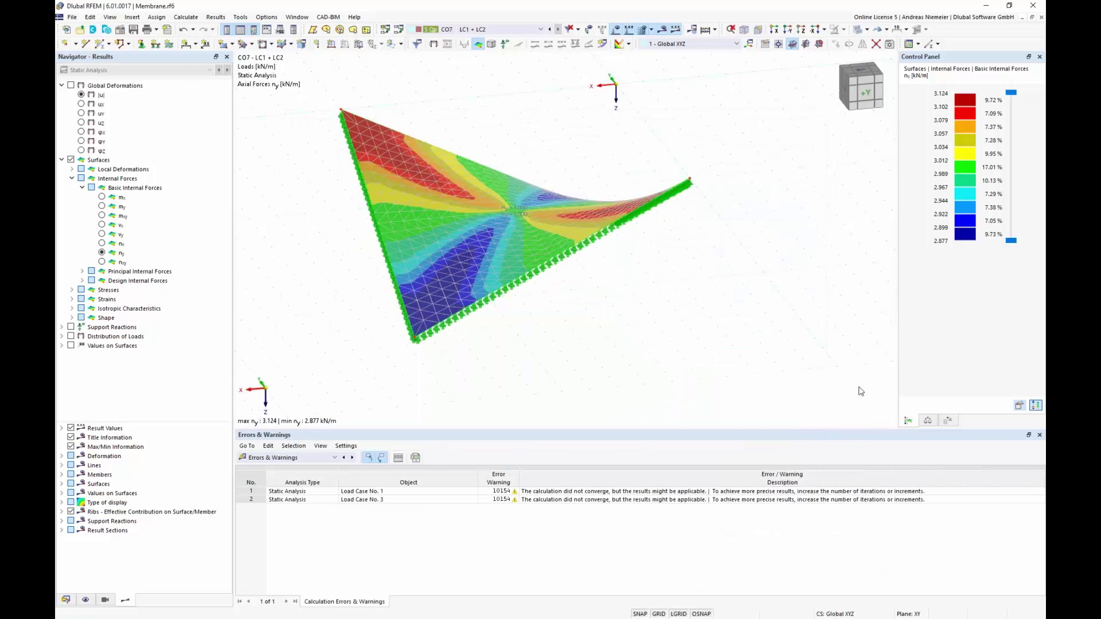
middle_click_drag(334, 336, 385, 306)
left_click(493, 29)
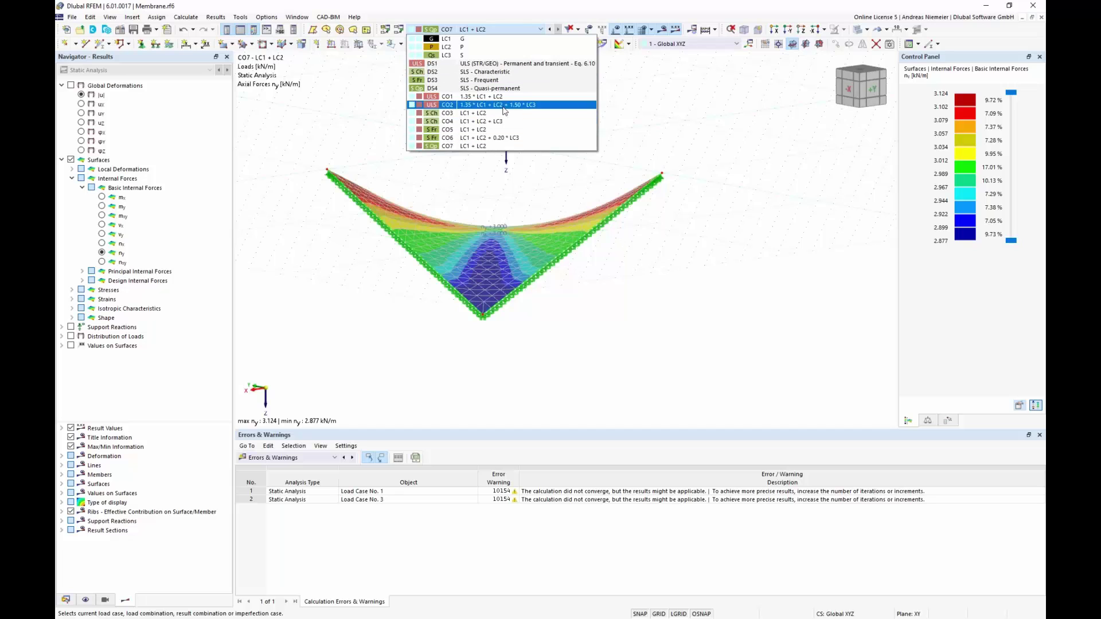
left_click(503, 130)
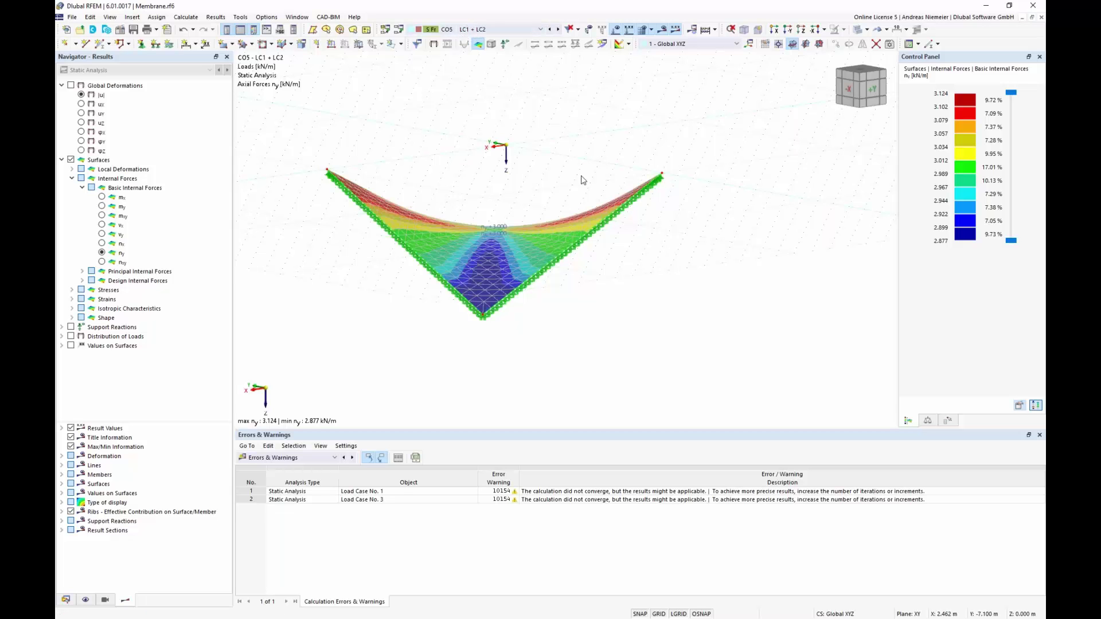
middle_click_drag(583, 180, 568, 184, "ctrl")
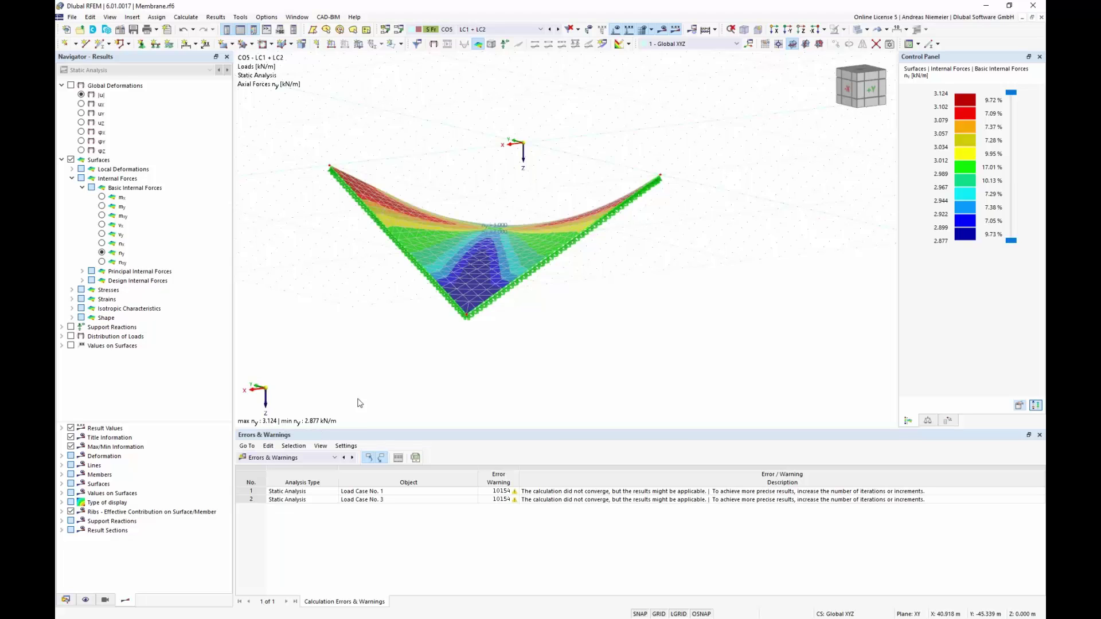
left_click(501, 29)
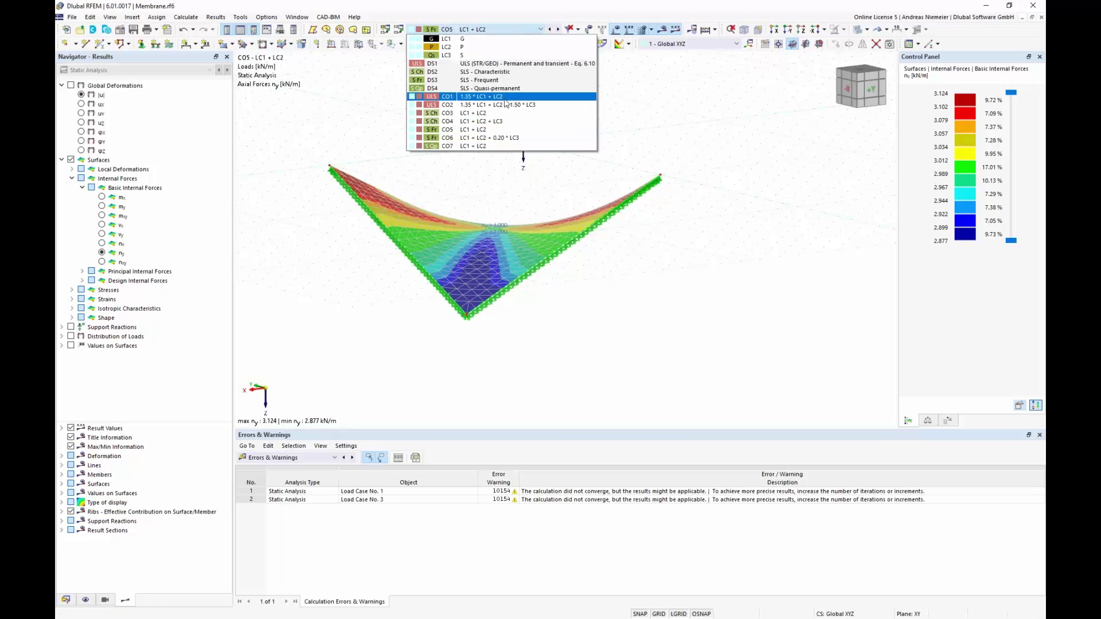
left_click(504, 137)
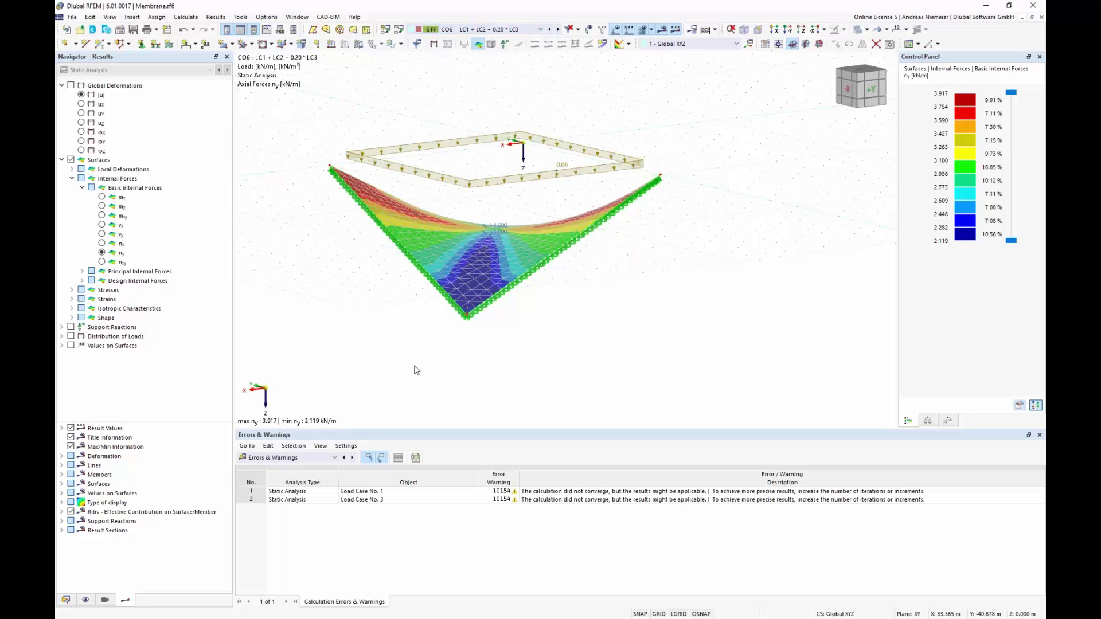
scroll(269, 429, "up", 1)
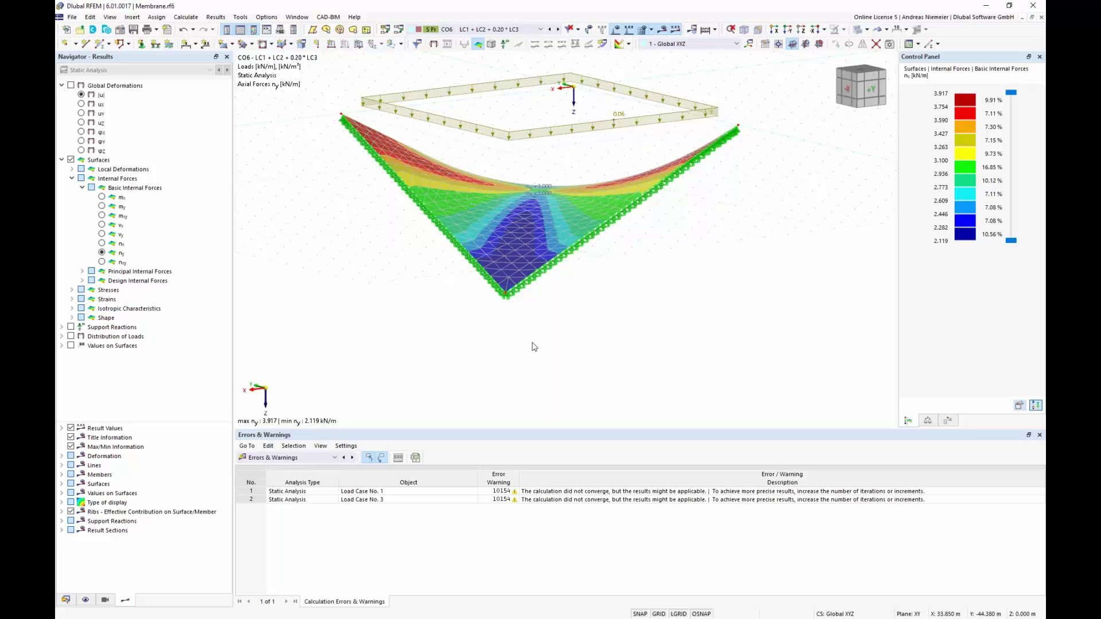
middle_click_drag(533, 347, 541, 299, "ctrl")
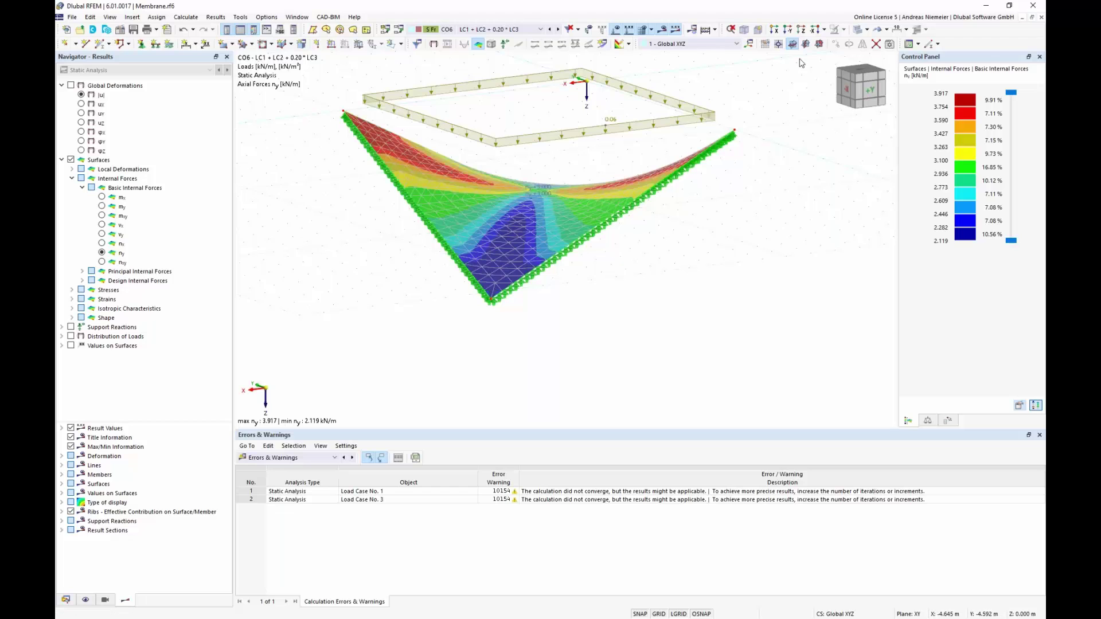
- Close the Membrane.rf6 model without saving the changes
left_click(1042, 17)
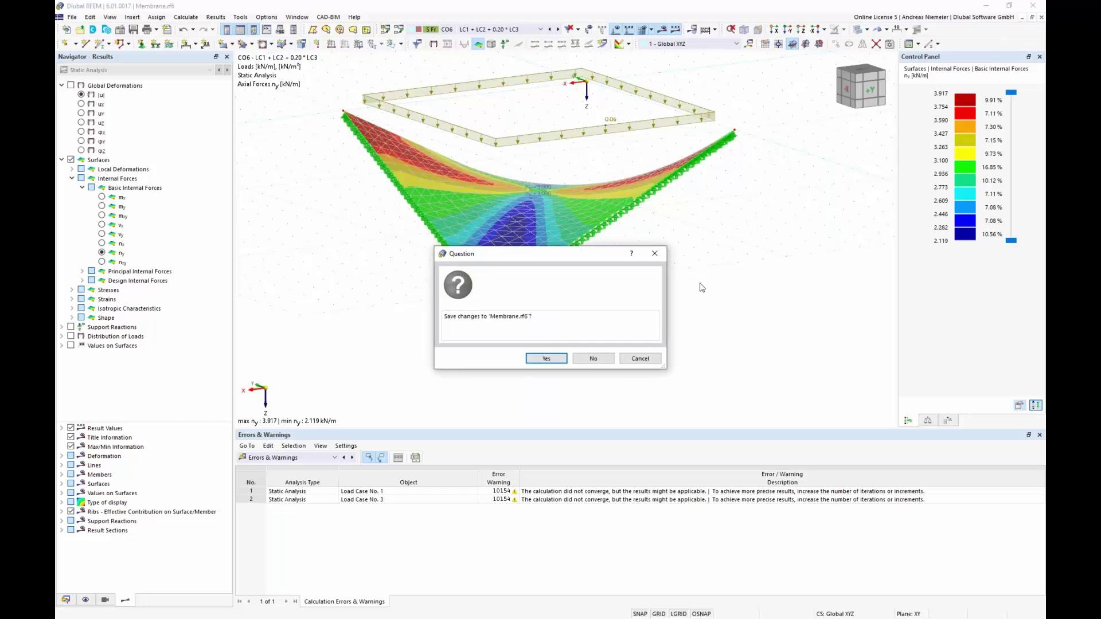
left_click(596, 360)
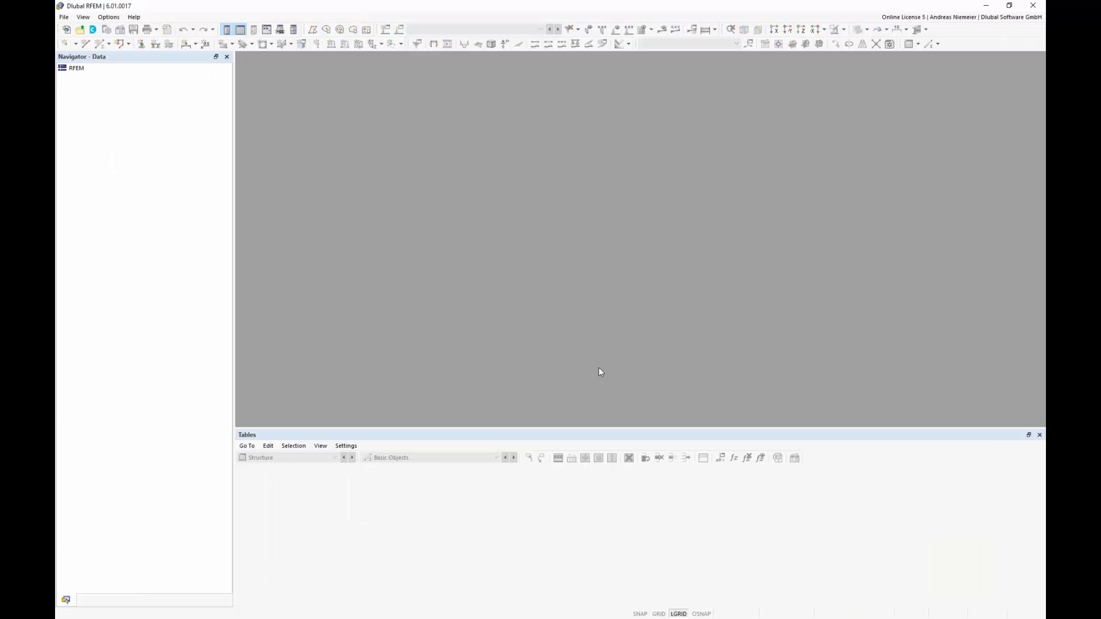
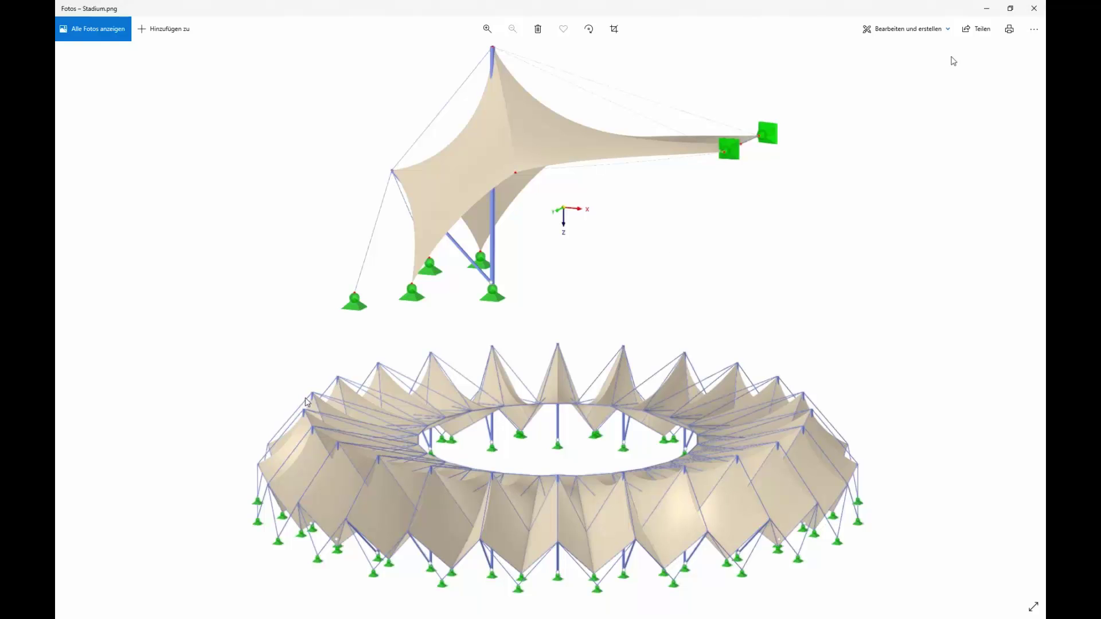
- Create a new 3D model named S2 with the Form-Finding and Construction Stages Analysis add-ons, overwriting the existing model
left_click(986, 8)
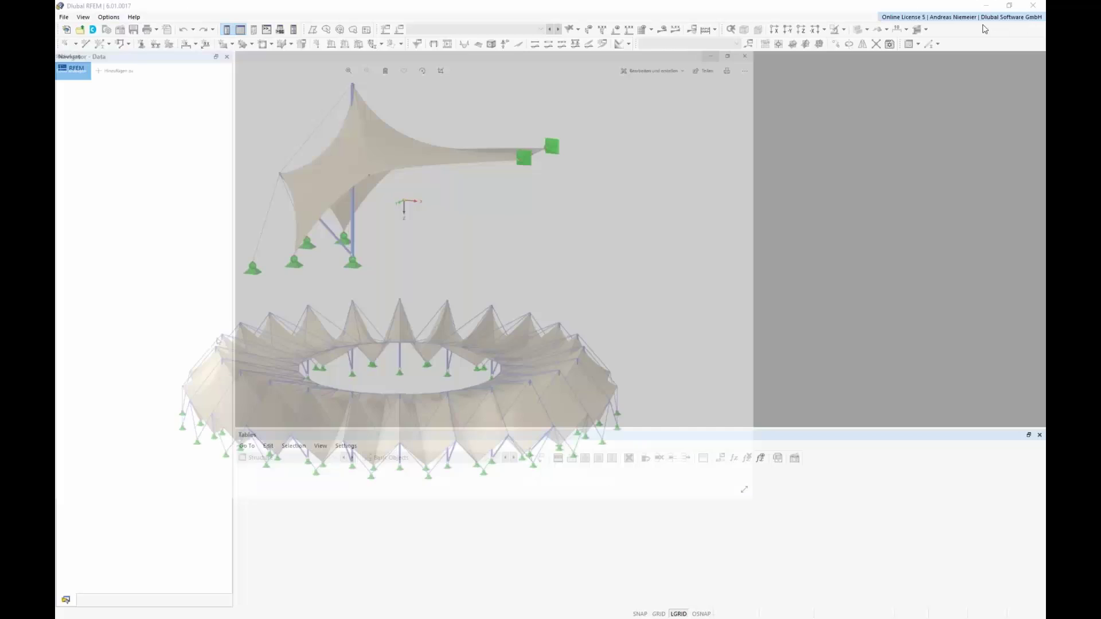
left_click(64, 17)
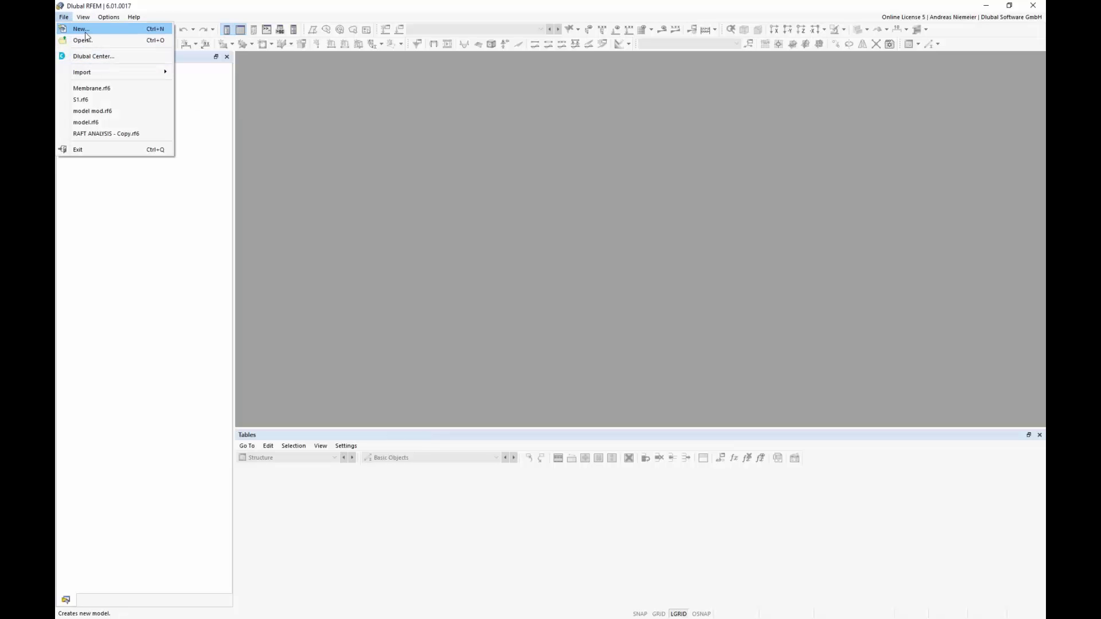
left_click(85, 30)
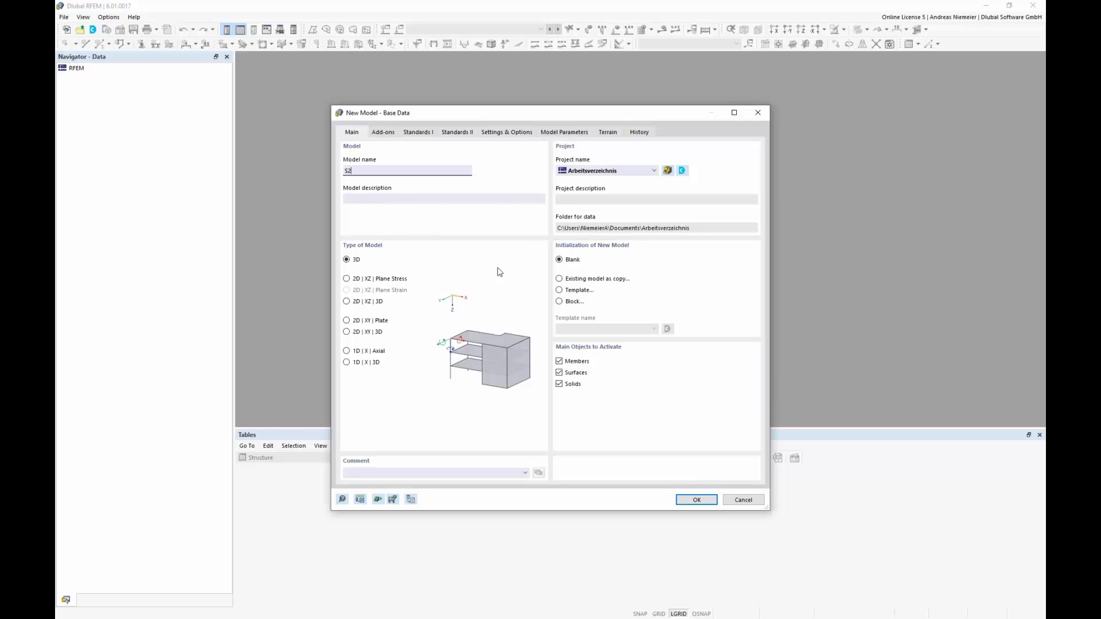
left_click(388, 132)
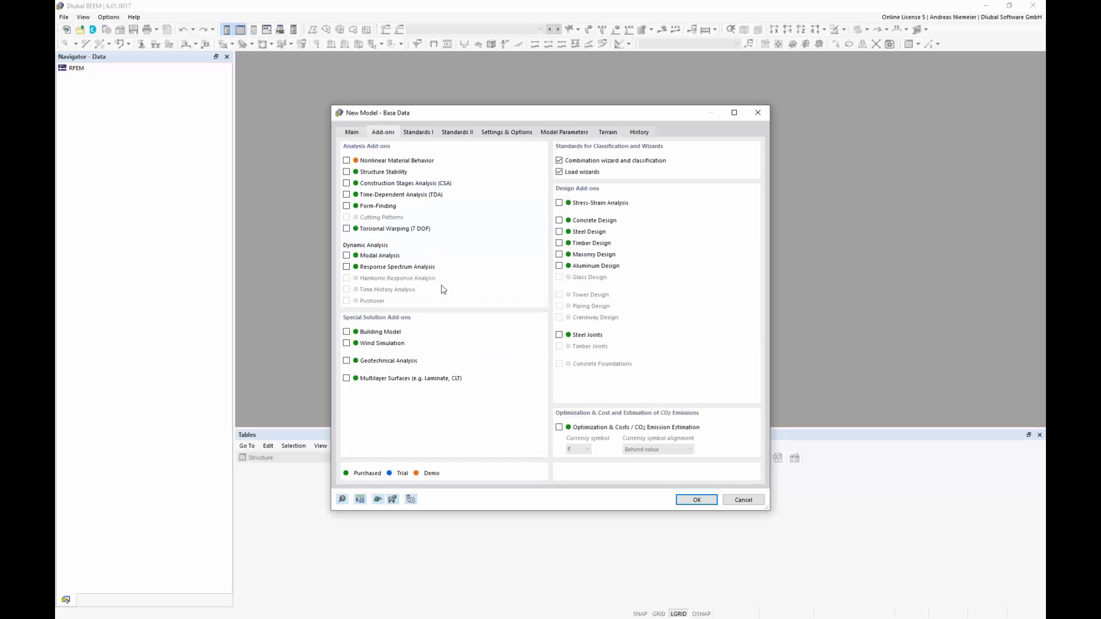
left_click(346, 206)
left_click(346, 183)
left_click(698, 500)
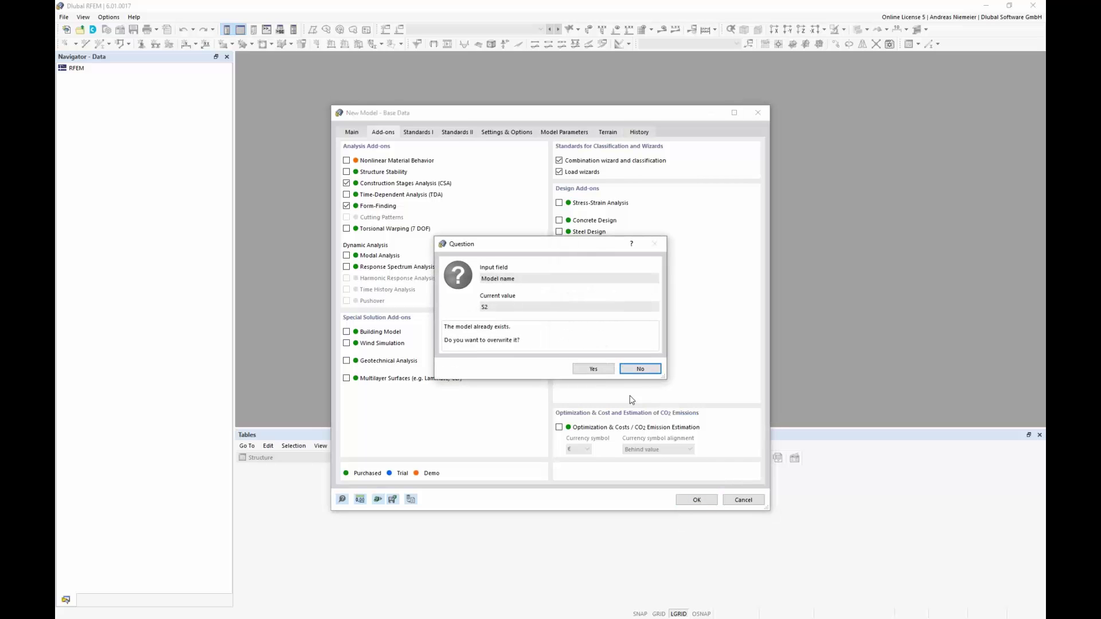
left_click(605, 370)
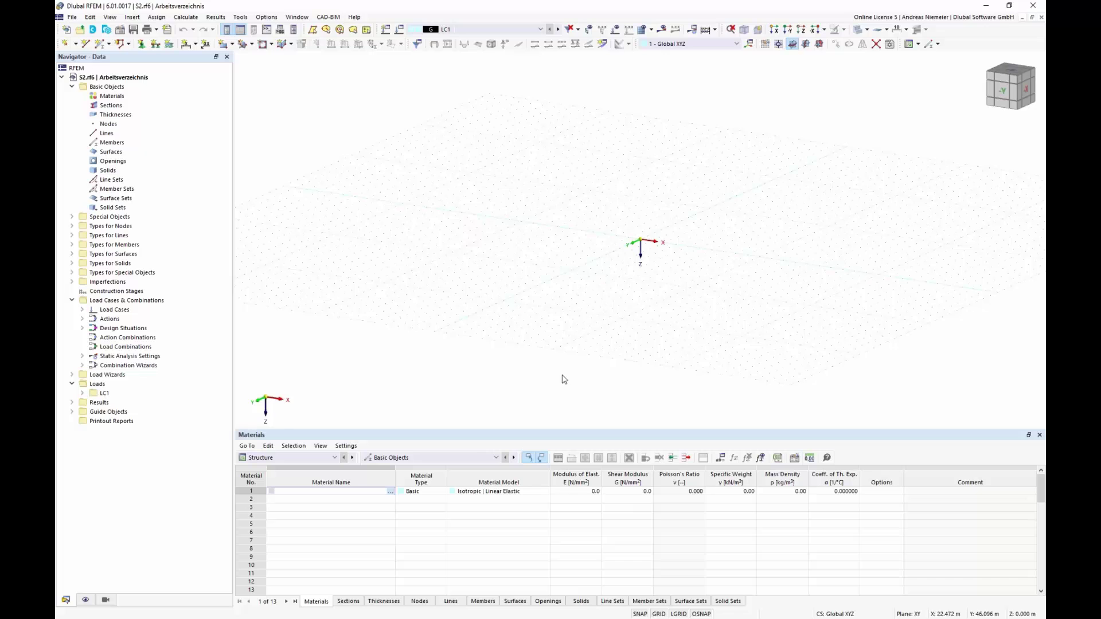
- Create a new background layer under the guide objects and load the Base DXF file into it
left_click(71, 411)
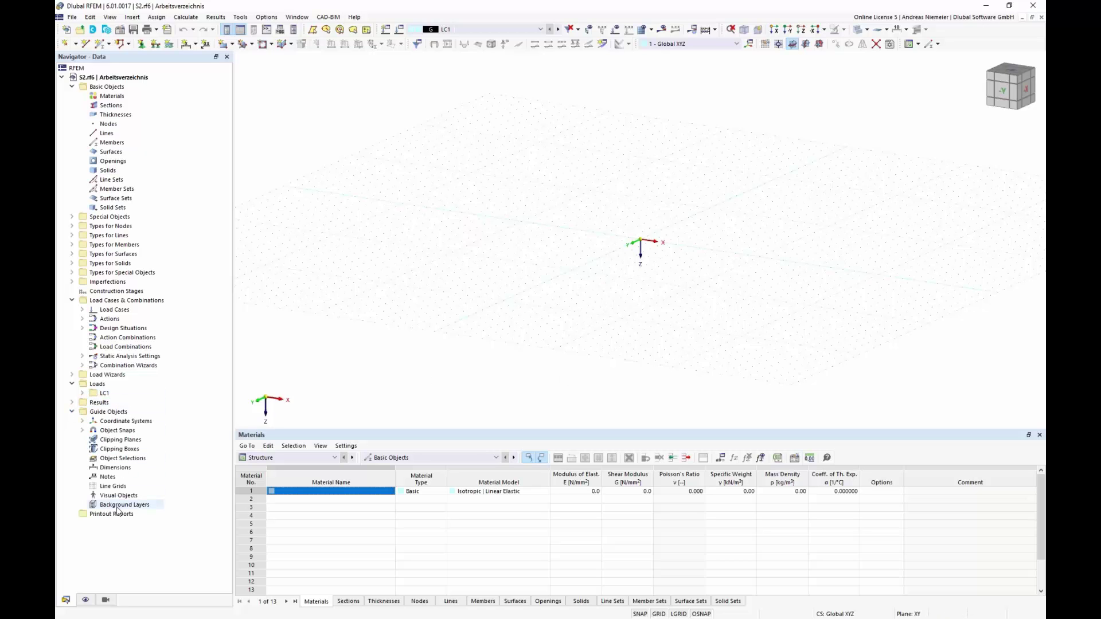
right_click(118, 505)
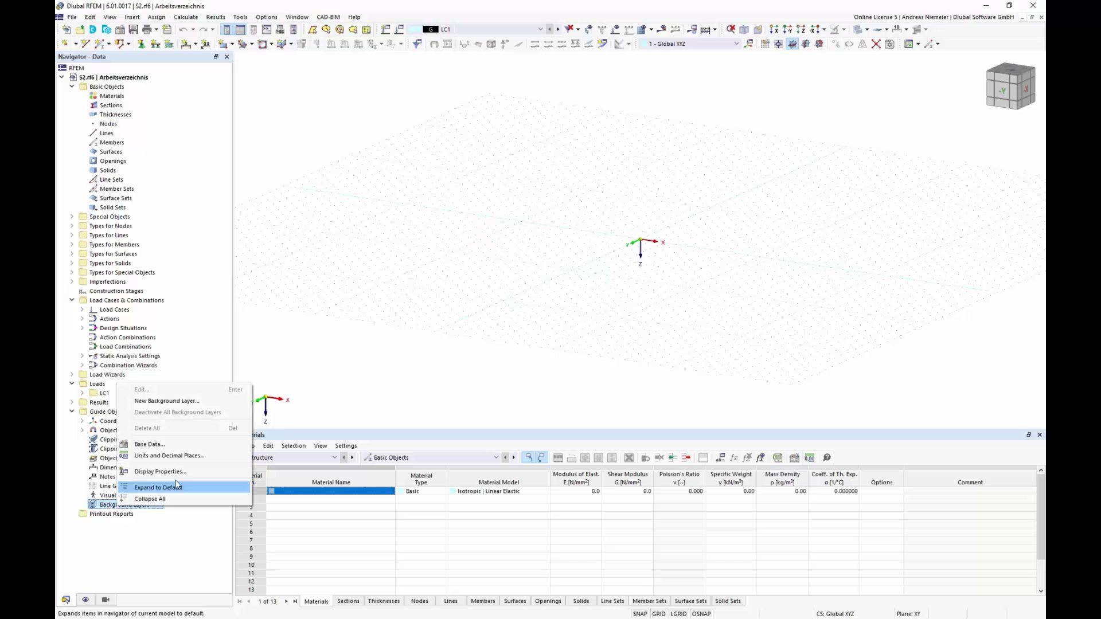
left_click(193, 404)
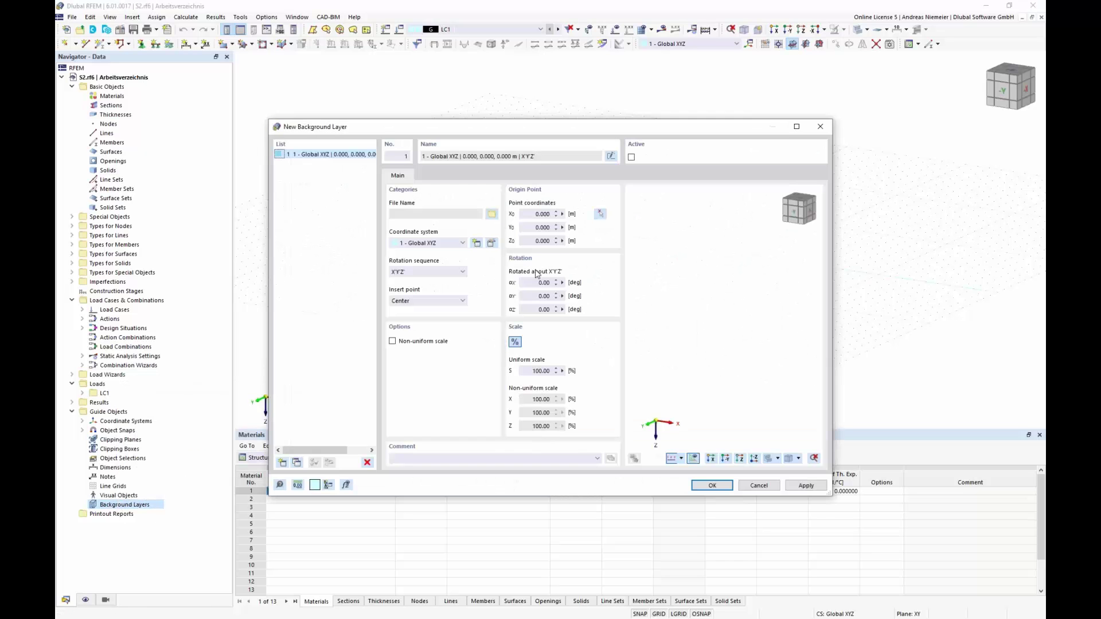
left_click(492, 214)
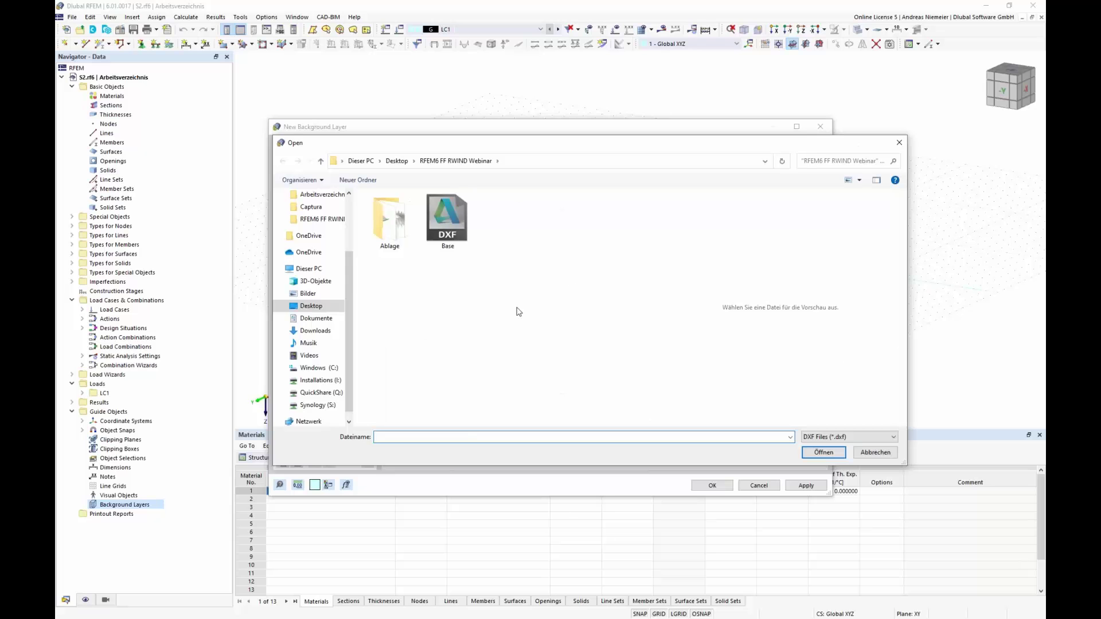
left_click(459, 219)
left_click(817, 457)
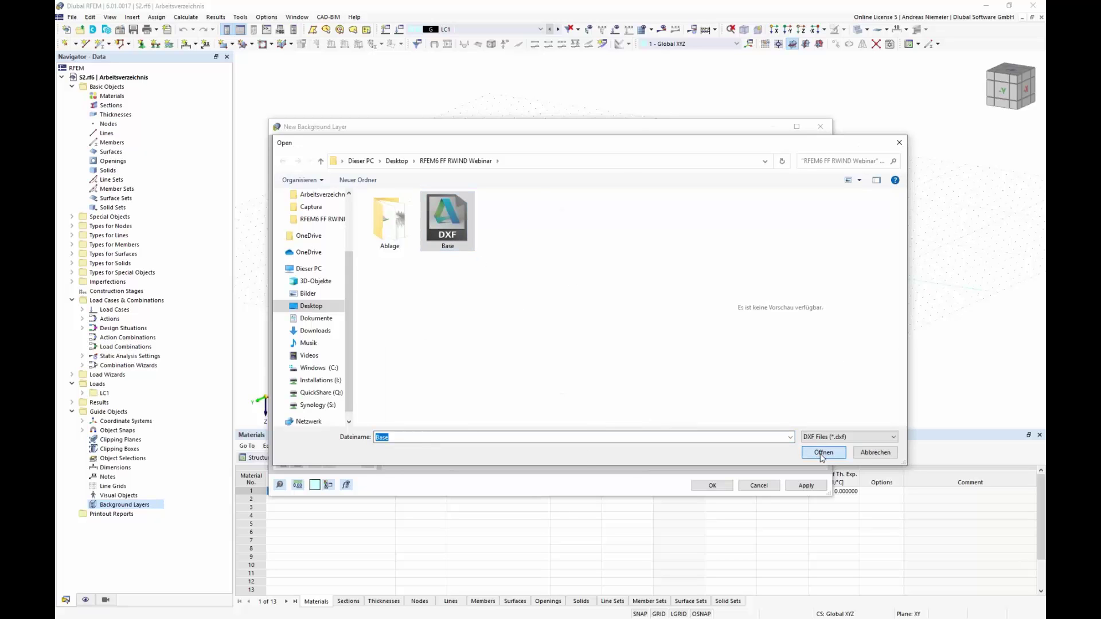
- Rotate the background layer 90° about X and 180° about Z, and save it
middle_click_drag(720, 383, 737, 389, "ctrl")
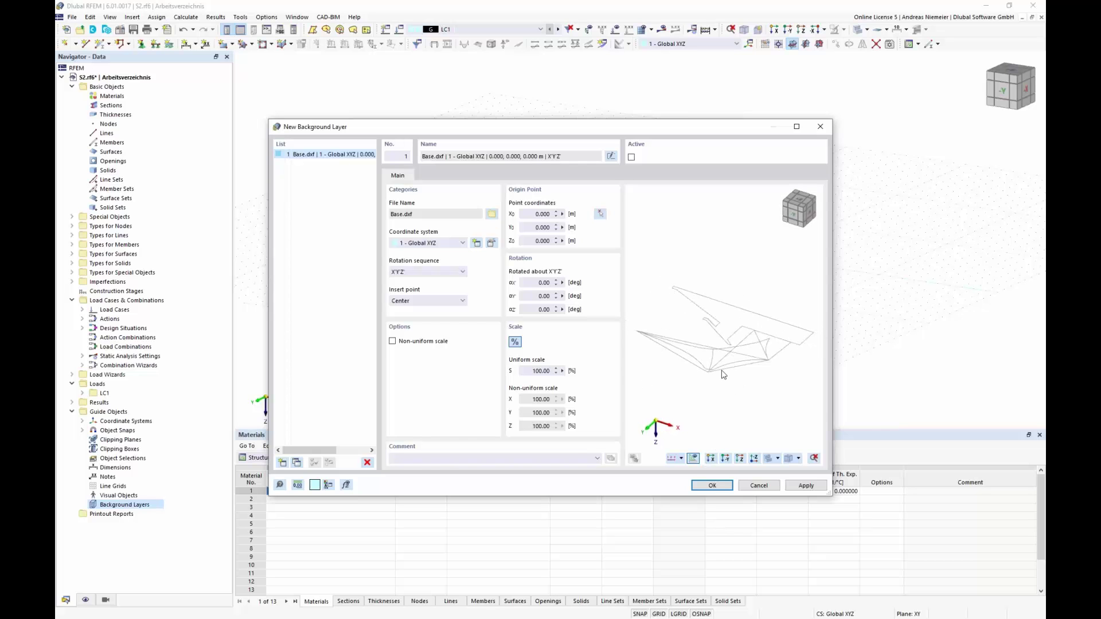
middle_click_drag(686, 419, 696, 384, "ctrl")
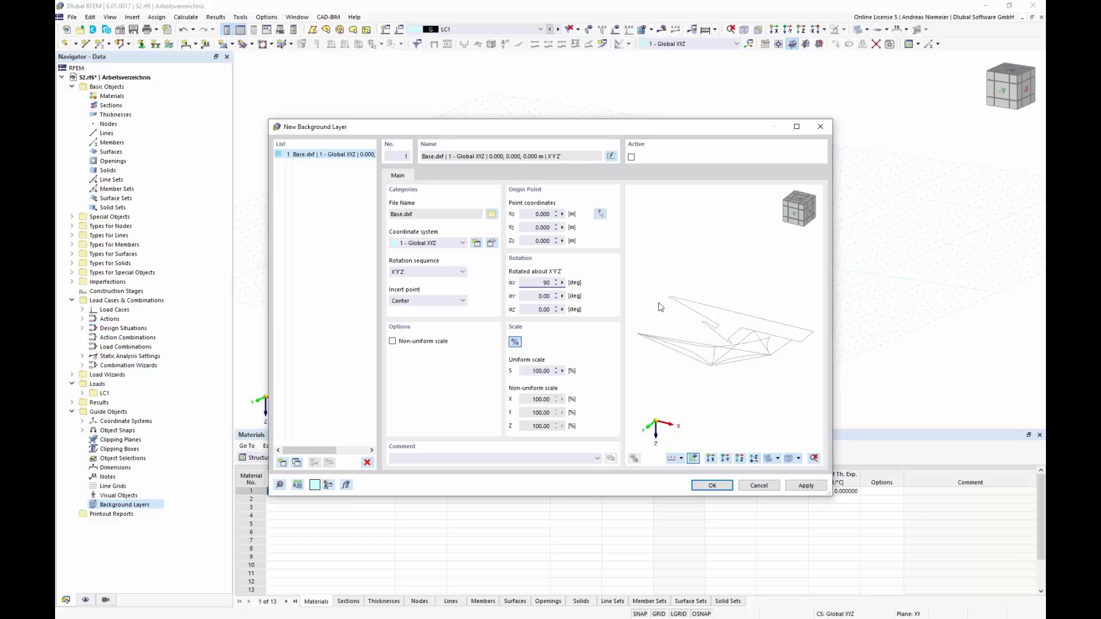
key("Tab")
key("Tab")
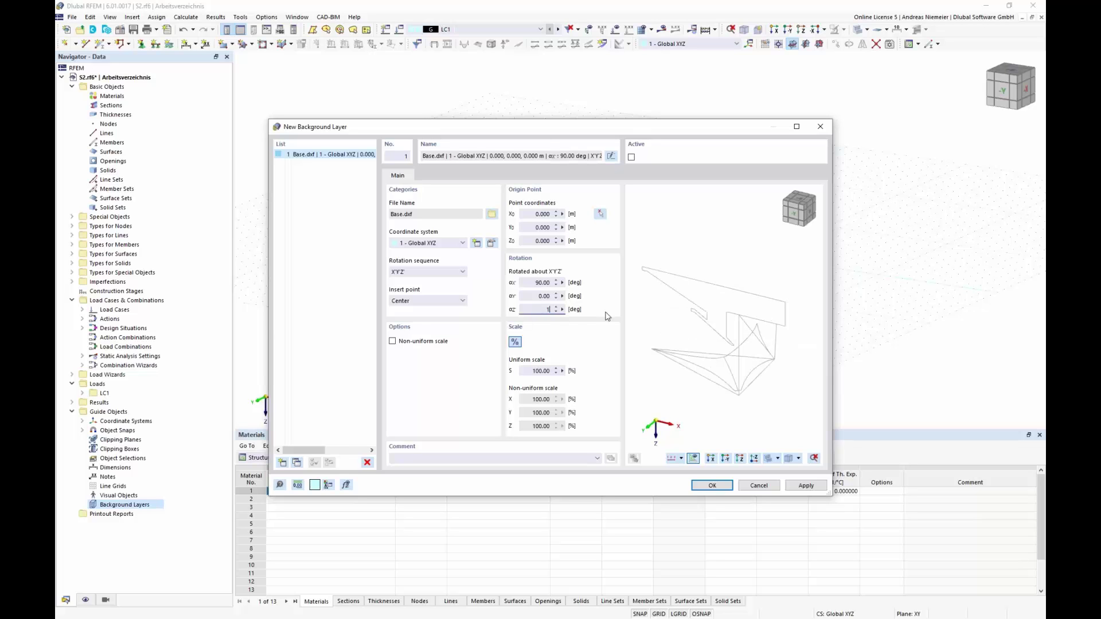
type("180")
left_click(548, 282)
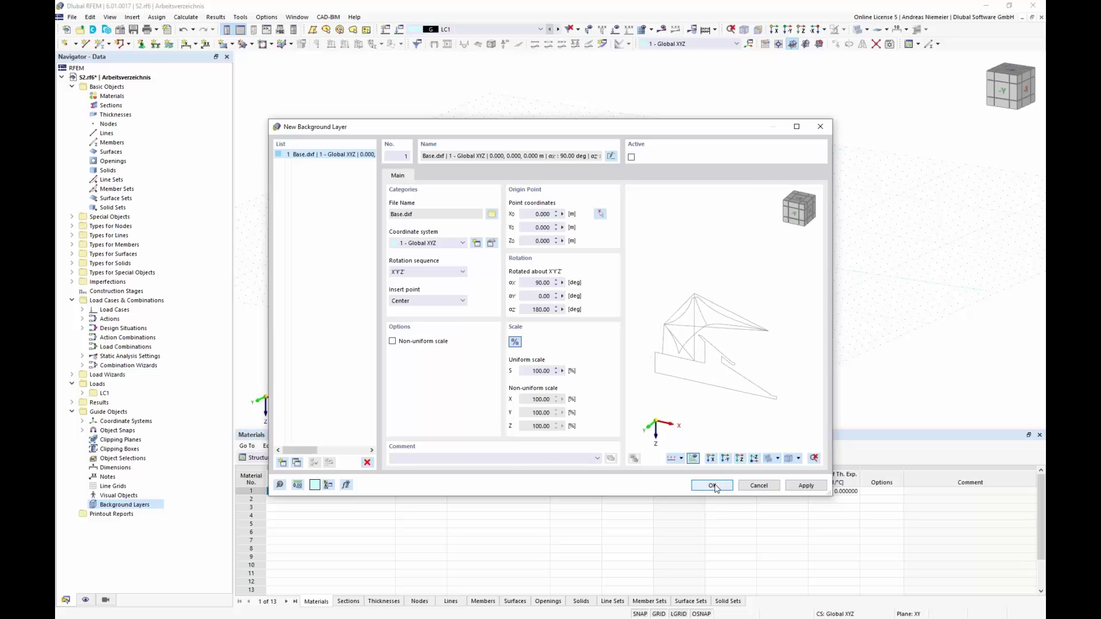
key("Return")
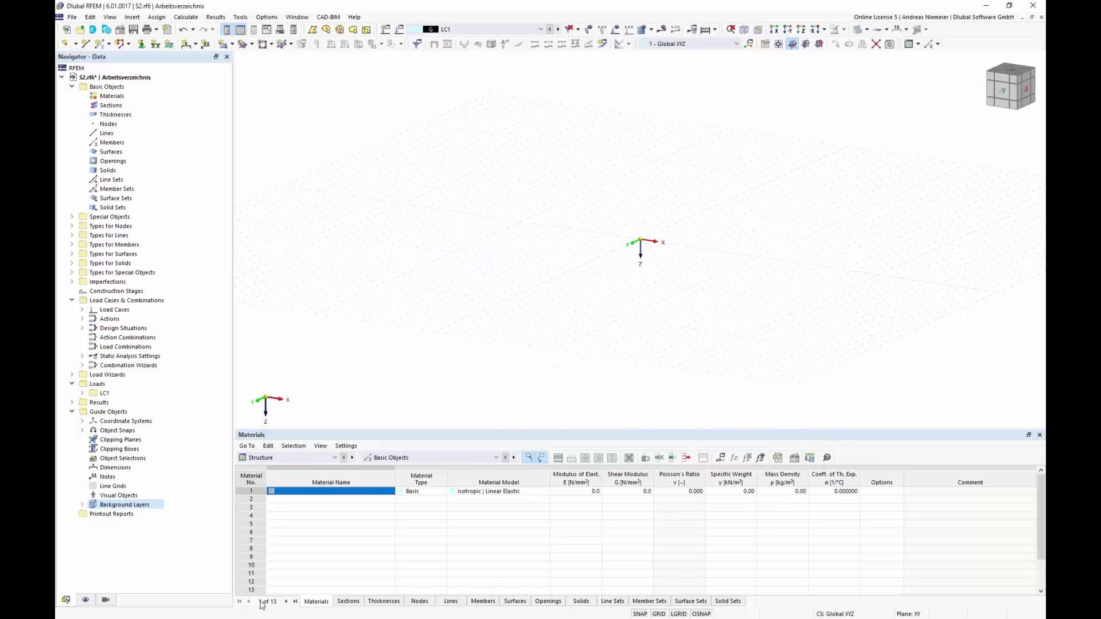
- Activate the Base.dxf background layer and examine its lines in the model view
left_click(82, 504)
left_click(123, 514)
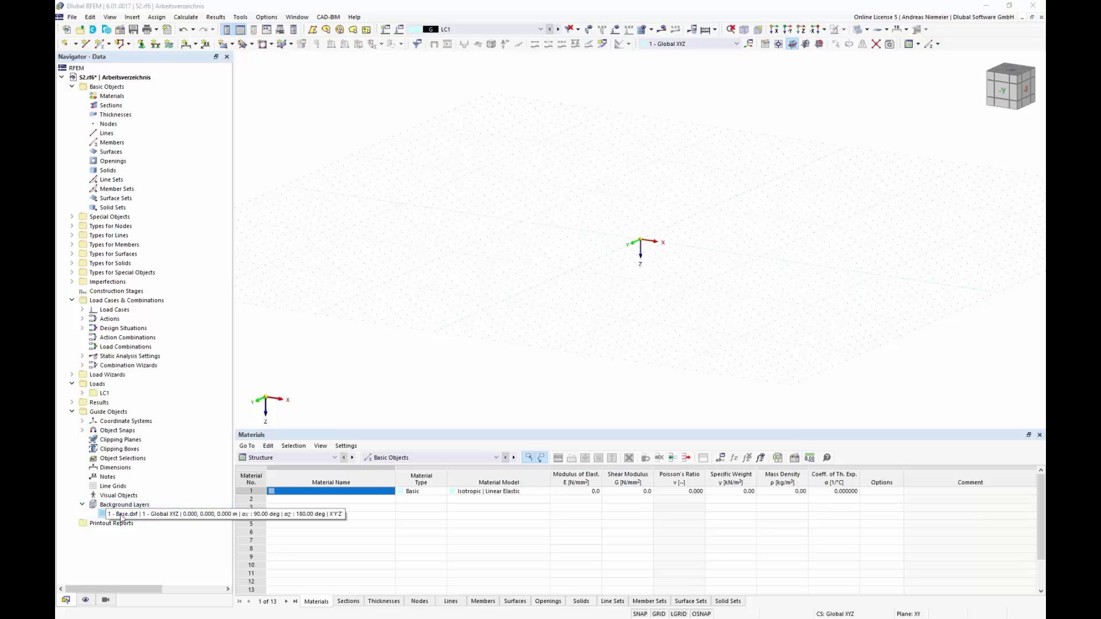
right_click(121, 513)
left_click(145, 382)
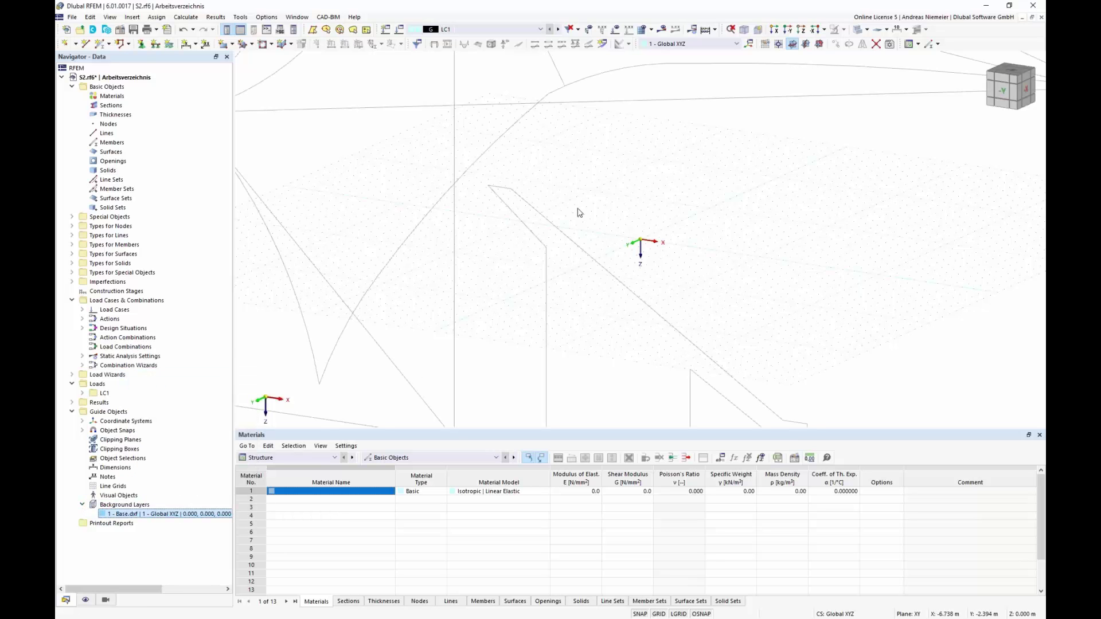
scroll(599, 249, "down", 5)
middle_click_drag(599, 248, 564, 380, "ctrl")
scroll(526, 319, "up", 5)
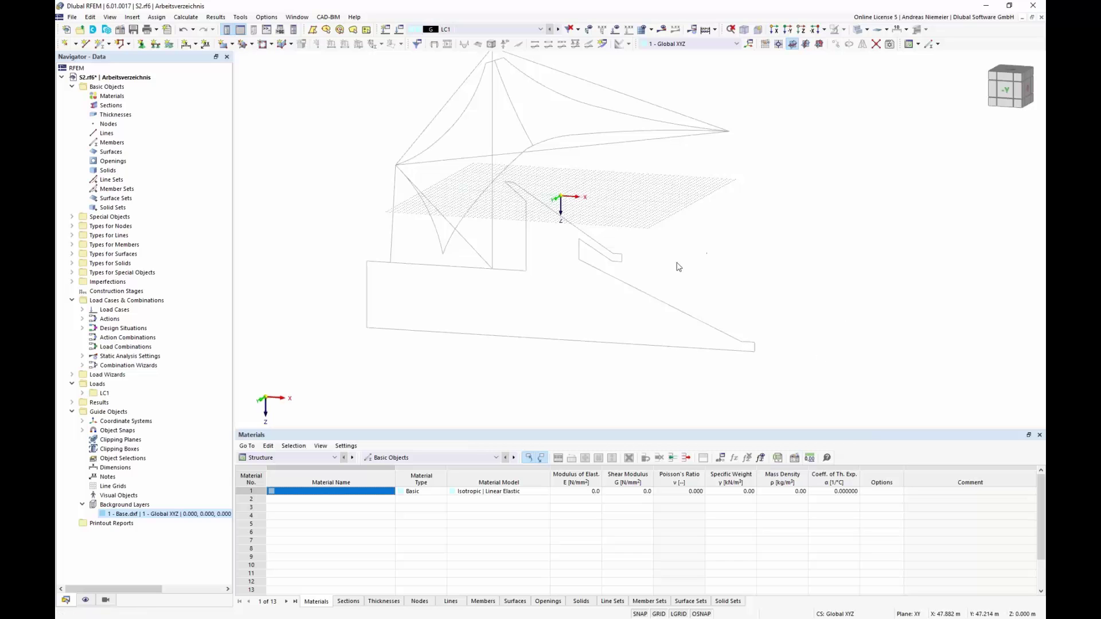
scroll(491, 290, "down", 1)
scroll(498, 297, "up", 1)
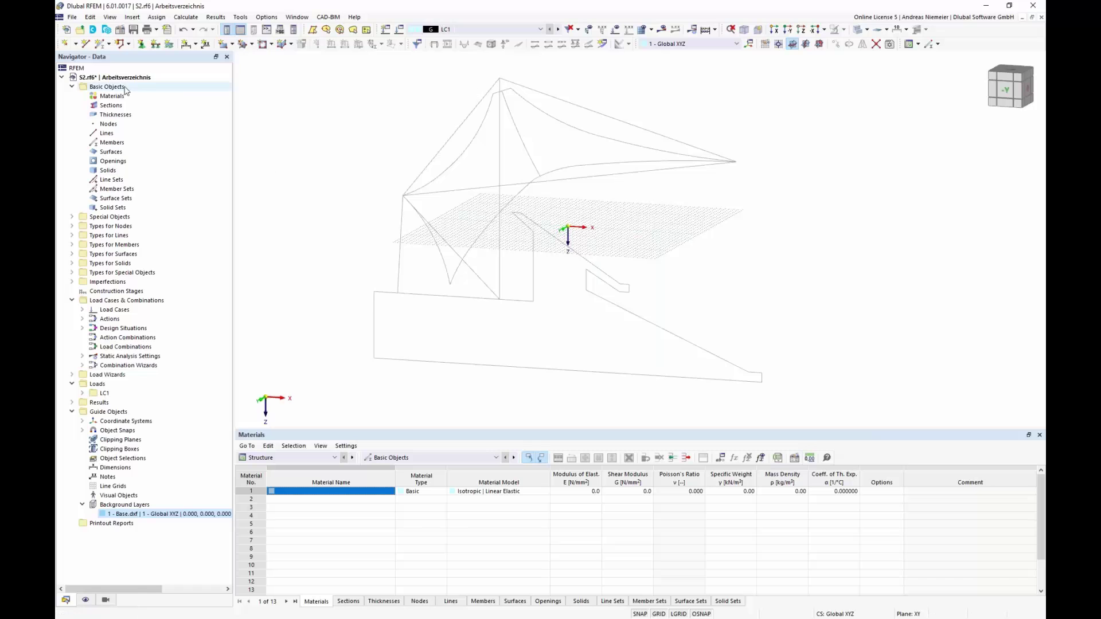
- Start a new beam member and define its section as a circular hollow profile with 1000 mm diameter and 10 mm thickness
left_click(103, 51)
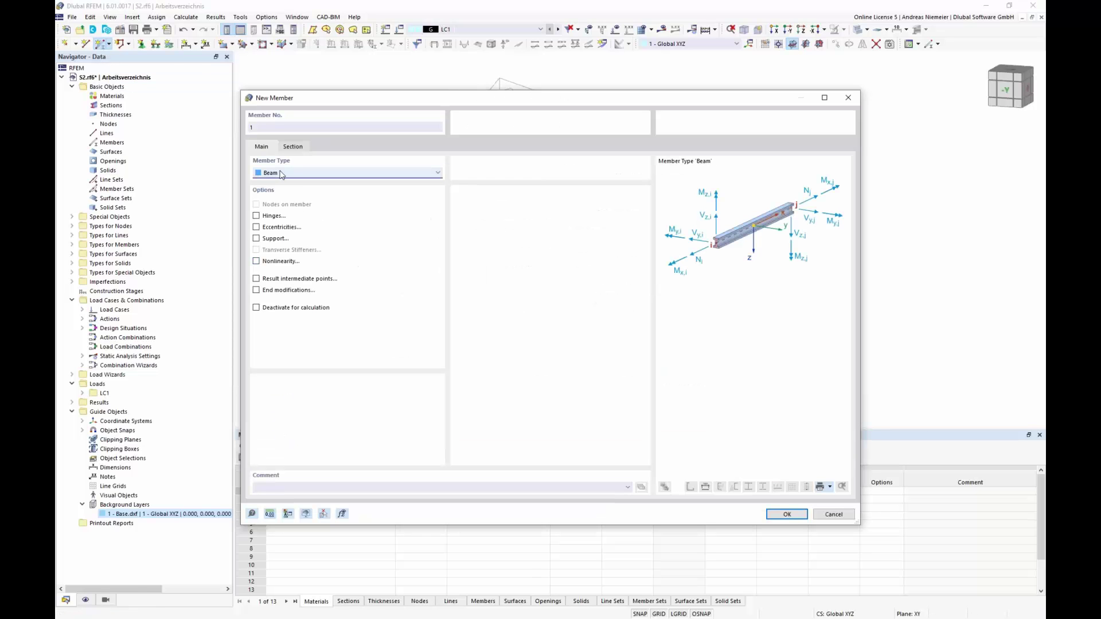
left_click(292, 146)
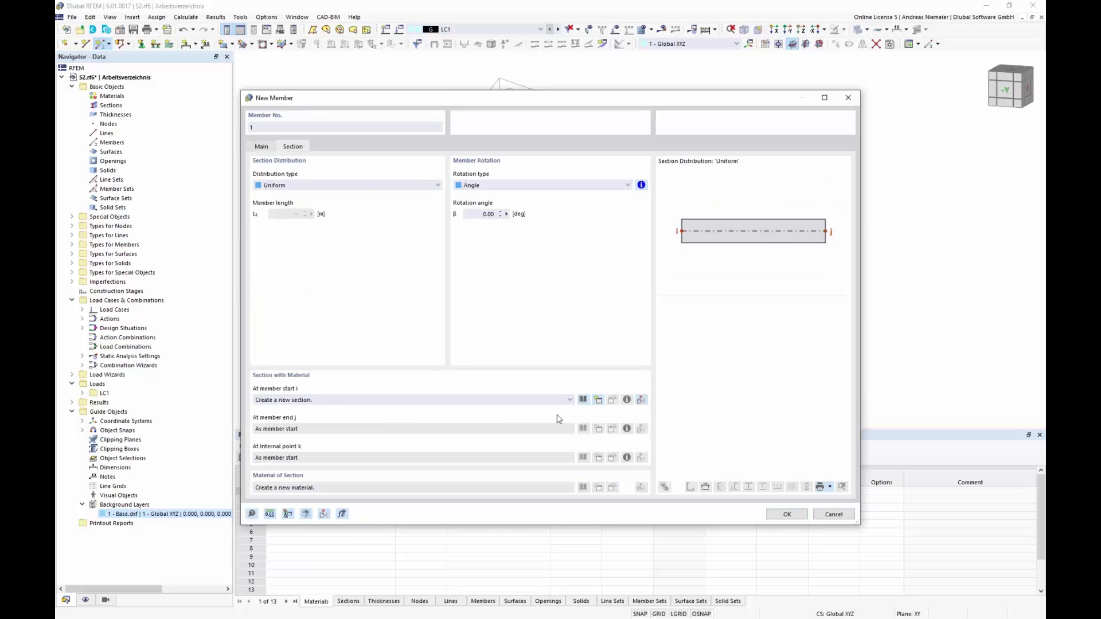
left_click(583, 399)
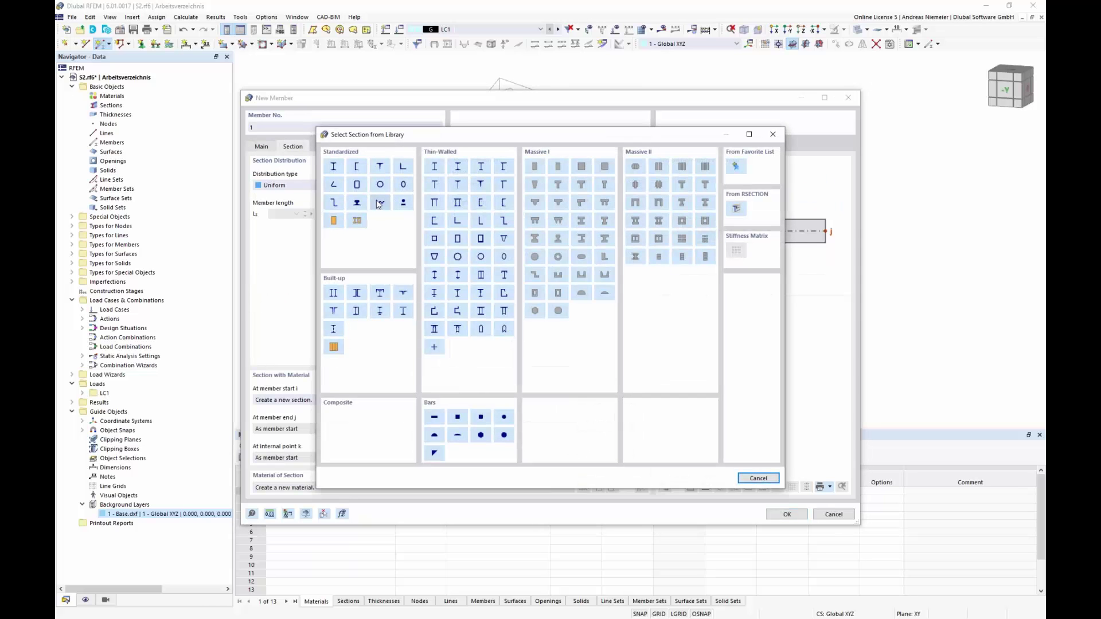
key("Escape")
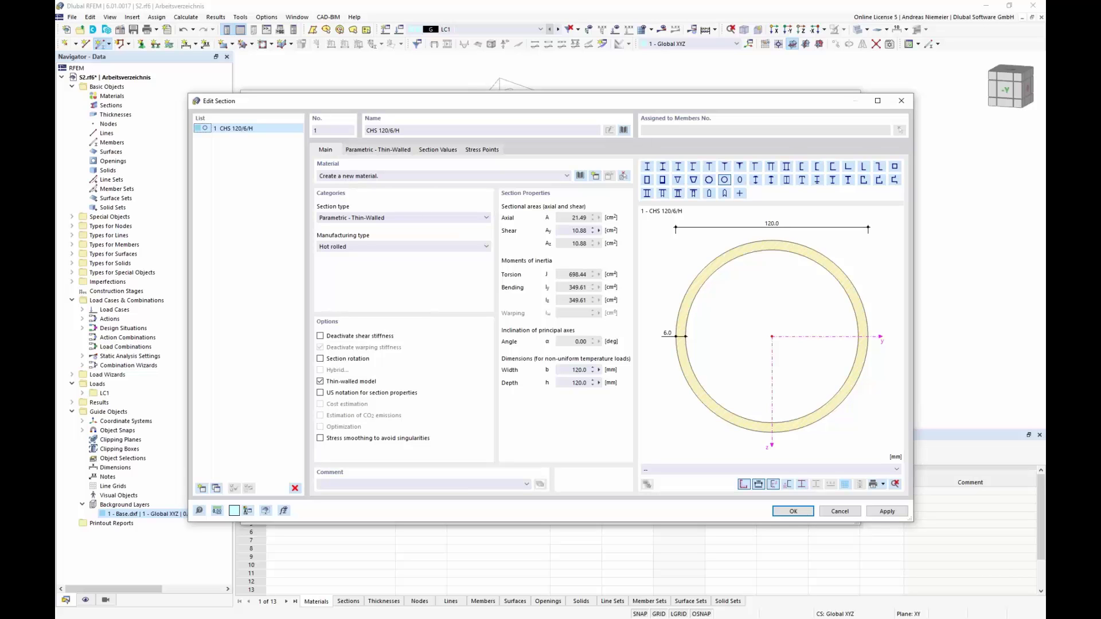
left_click(378, 150)
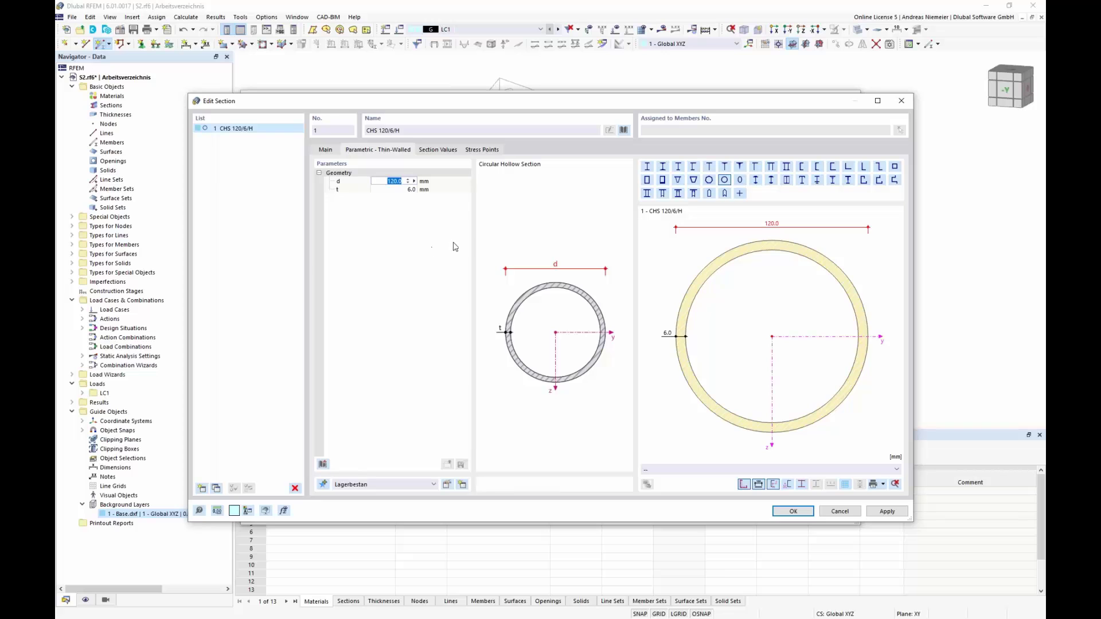
type("100")
key("Tab")
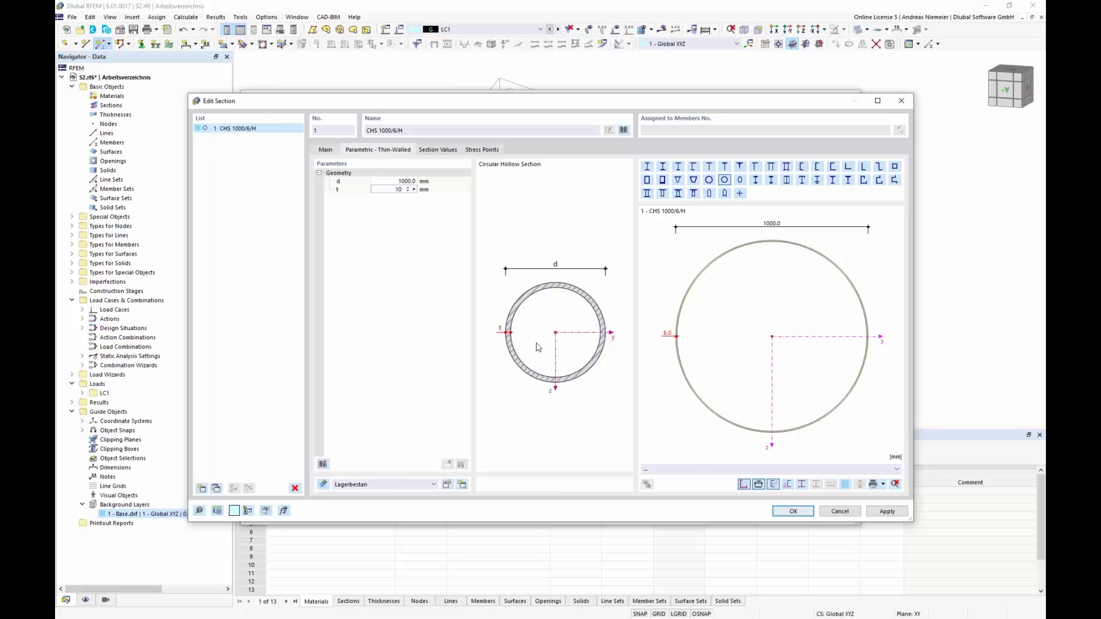
- Create a material for the circular hollow section from the material library, filtering the library to steel of all subtypes
left_click(325, 150)
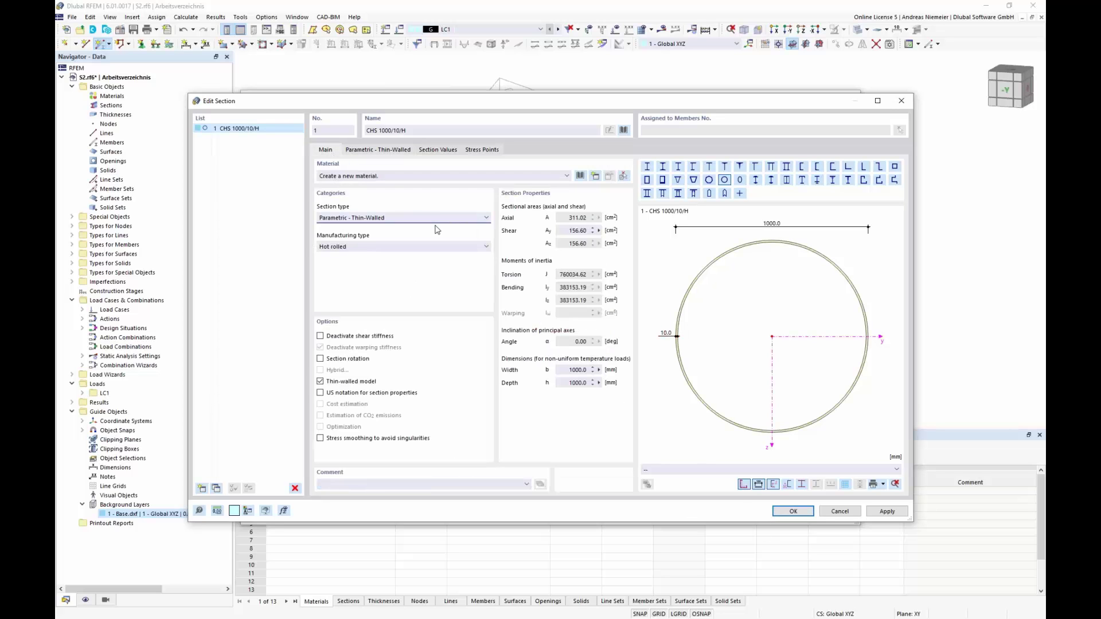
left_click(594, 177)
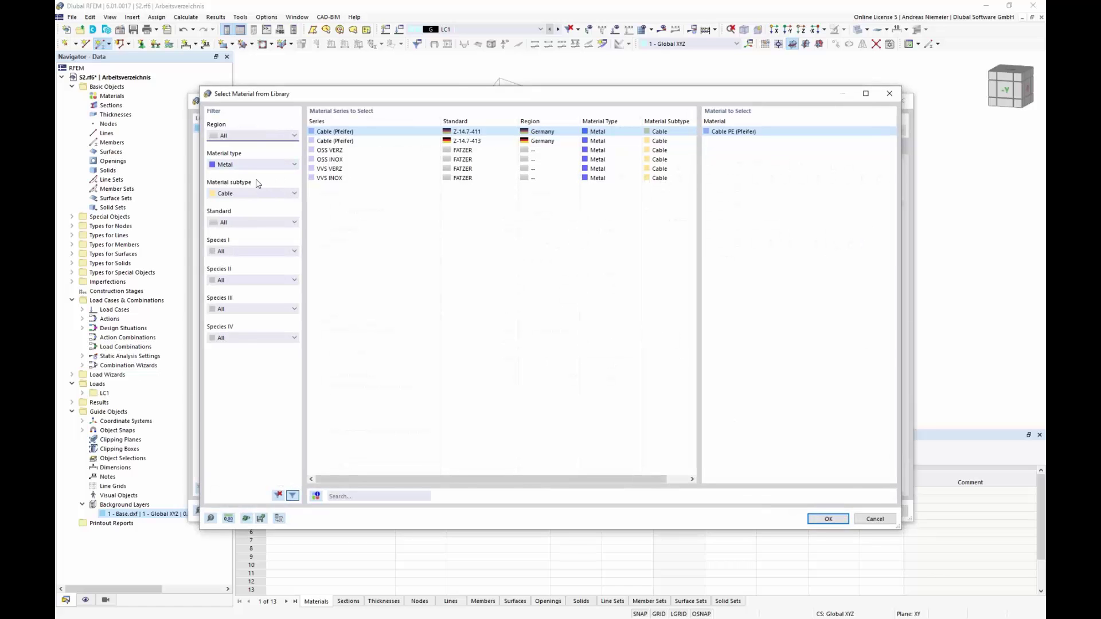
left_click(255, 163)
left_click(254, 194)
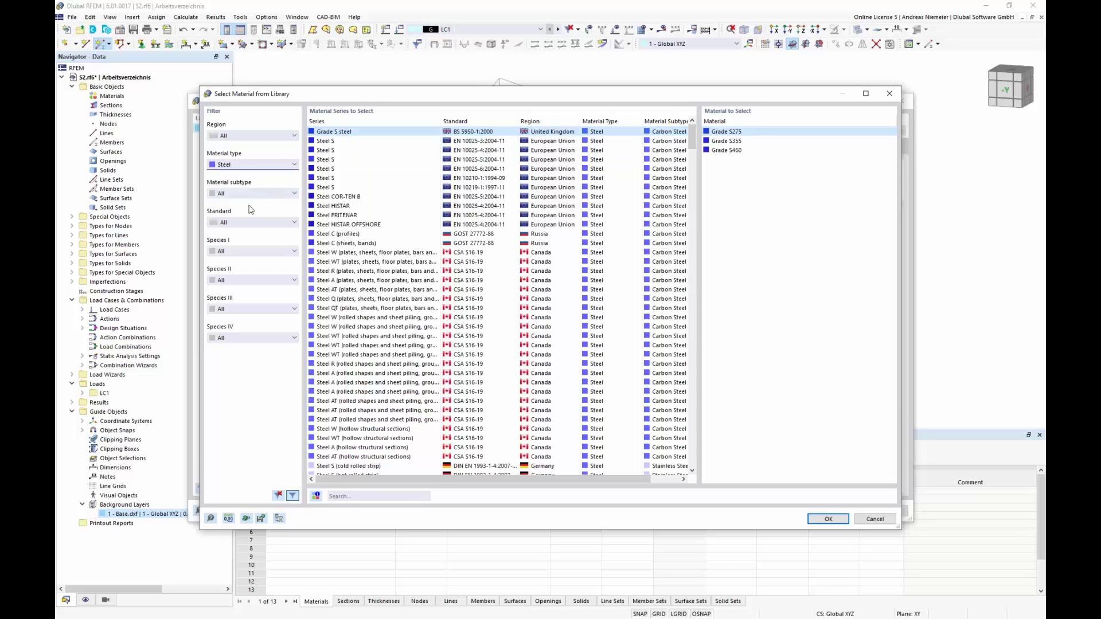
left_click(251, 193)
left_click(251, 203)
scroll(489, 201, "down", 1)
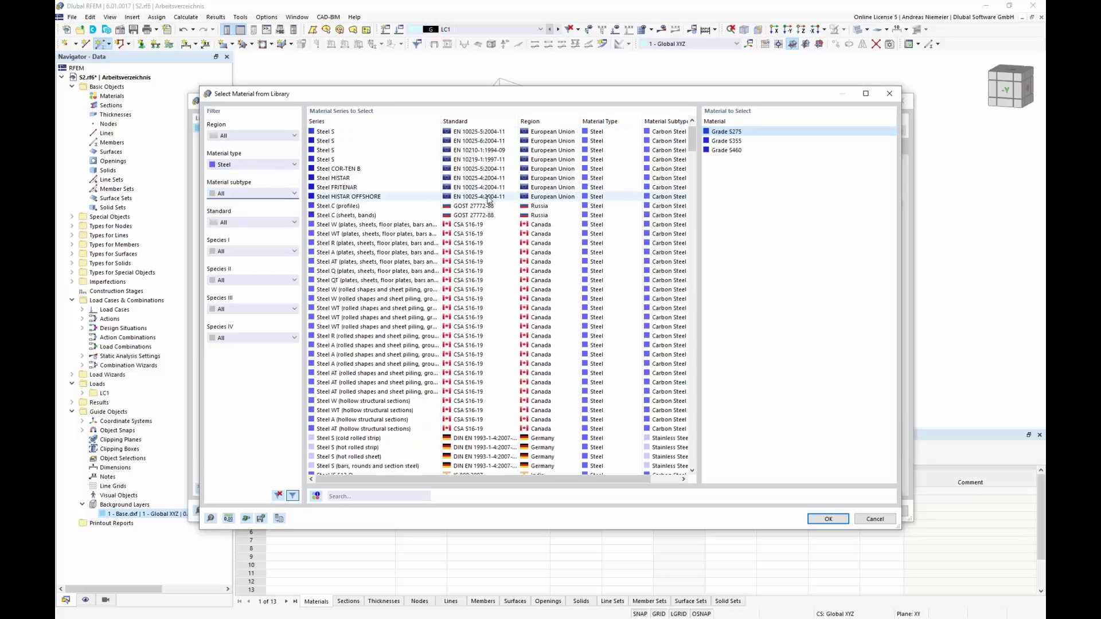
scroll(489, 200, "down", 8)
- Limit the library to standard EN 1993-1-1:2005-05, assign S355 to the section, and save the section
left_click(251, 222)
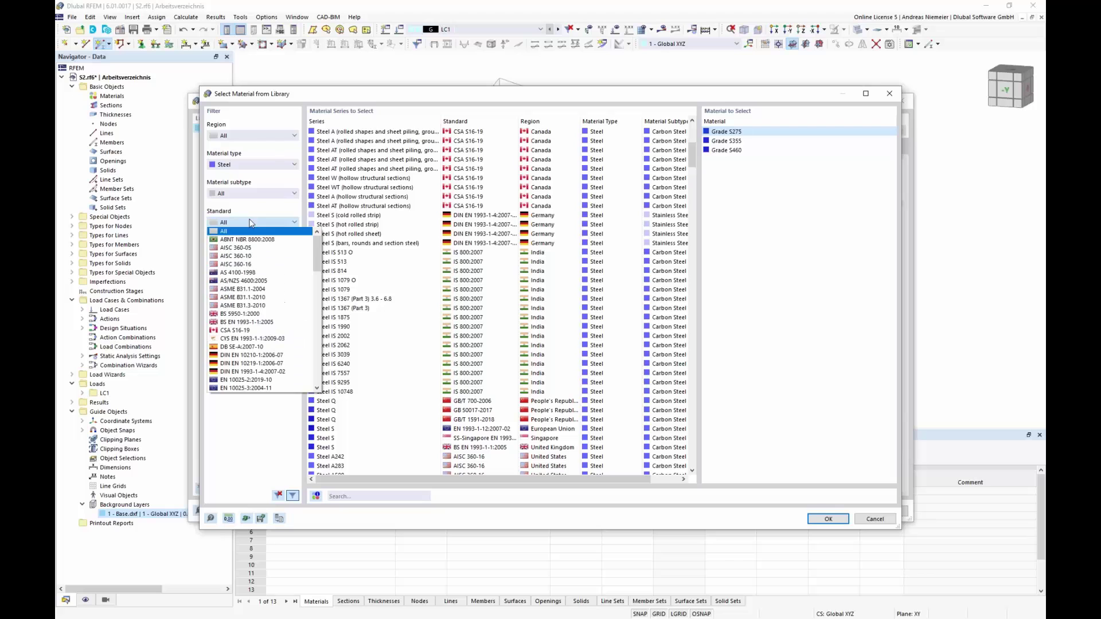
scroll(252, 367, "down", 7)
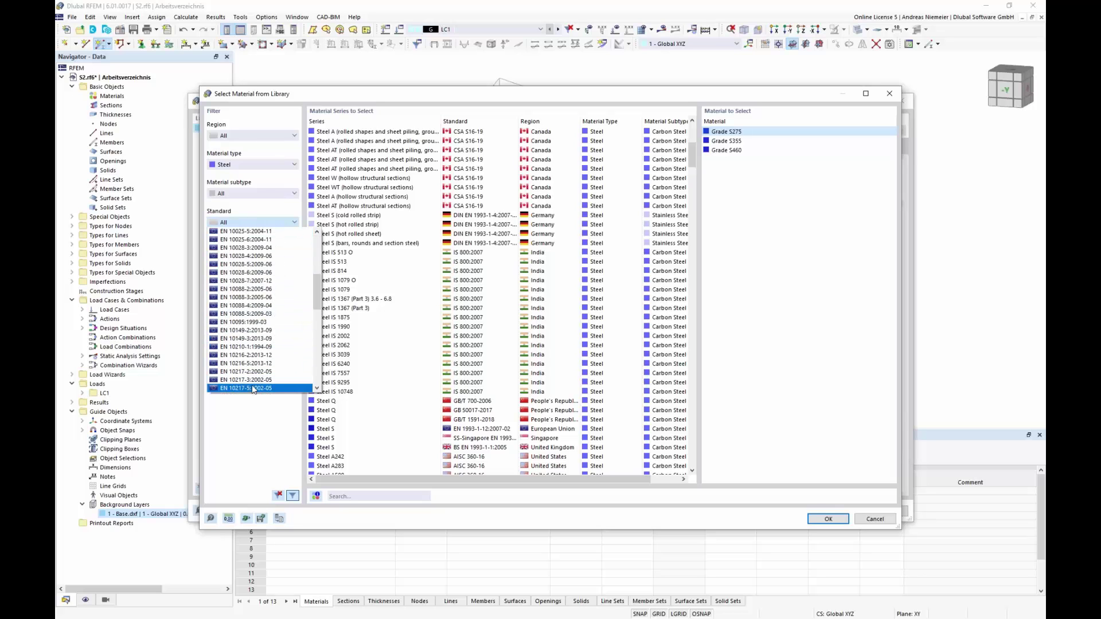
scroll(253, 387, "down", 4)
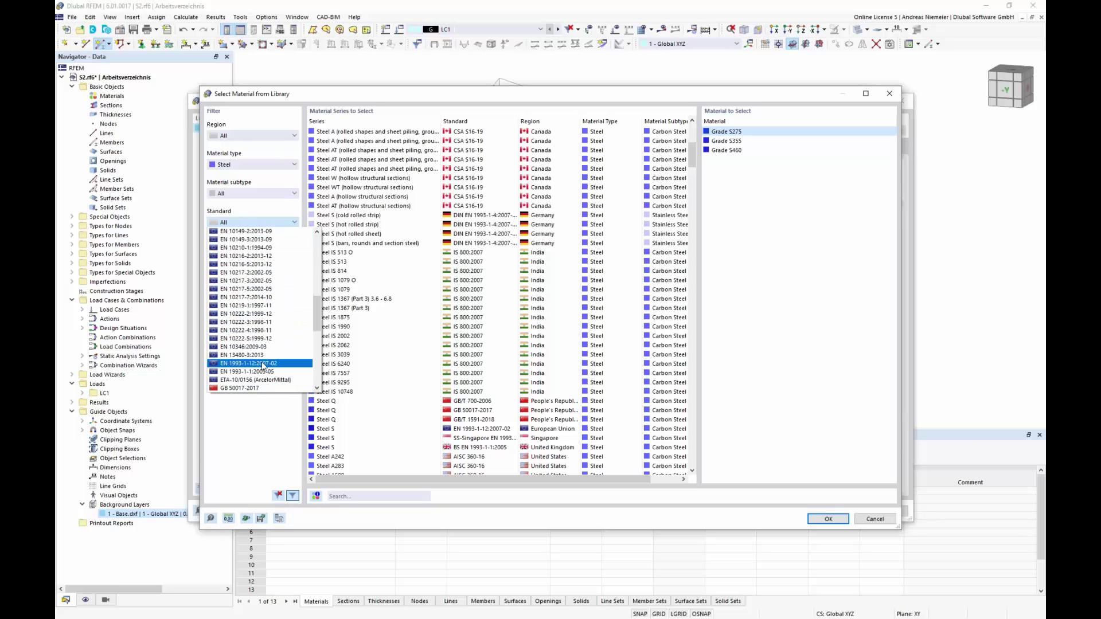
left_click(251, 371)
left_click(721, 150)
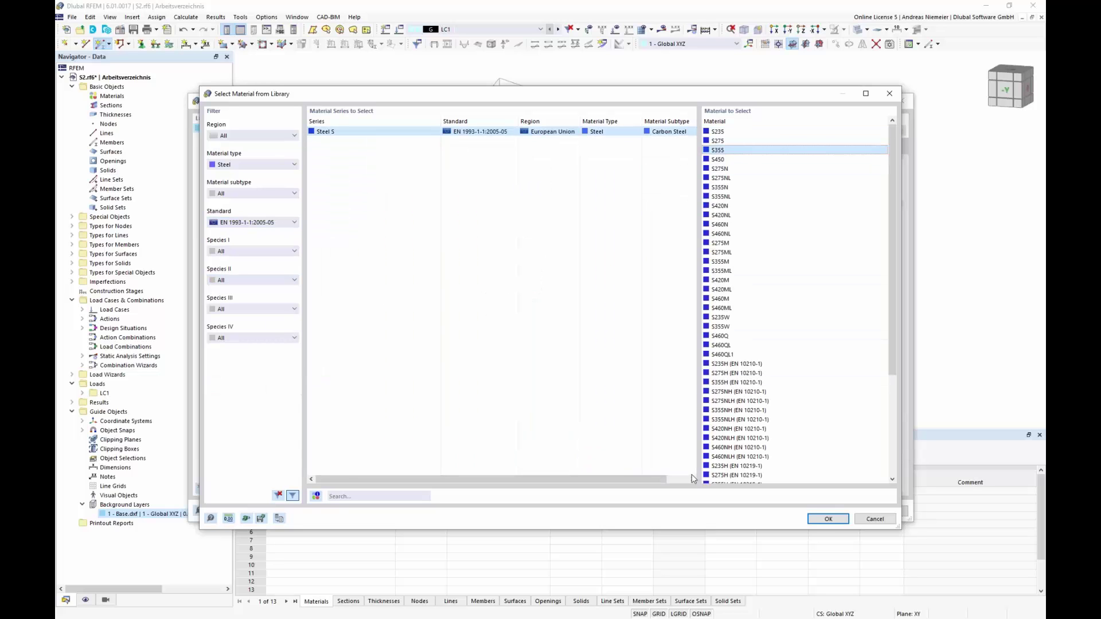
left_click(825, 519)
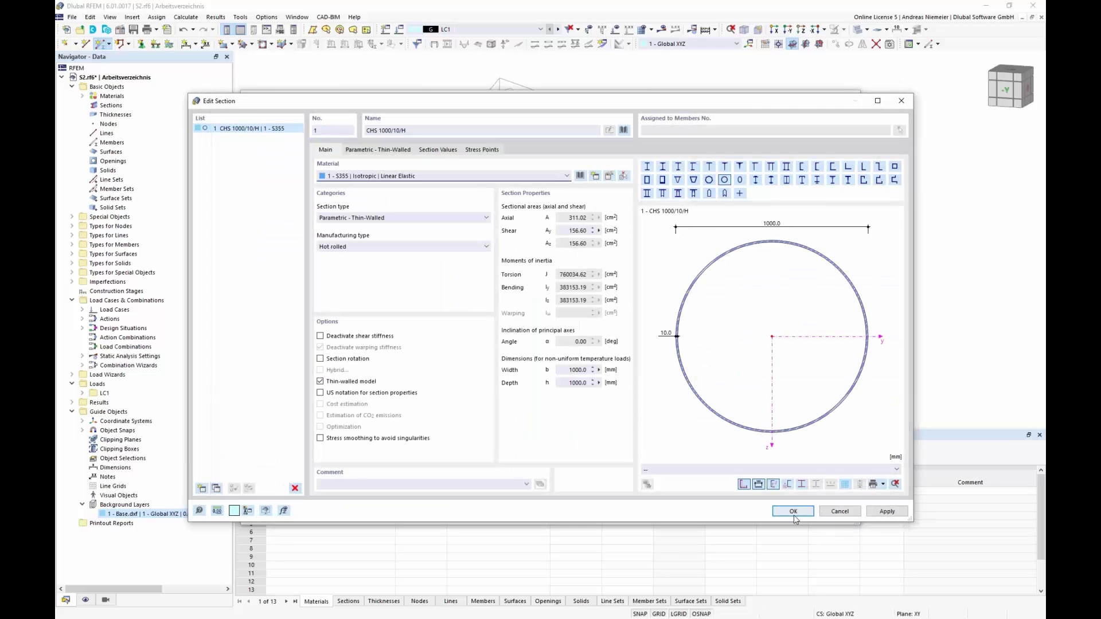
left_click(797, 512)
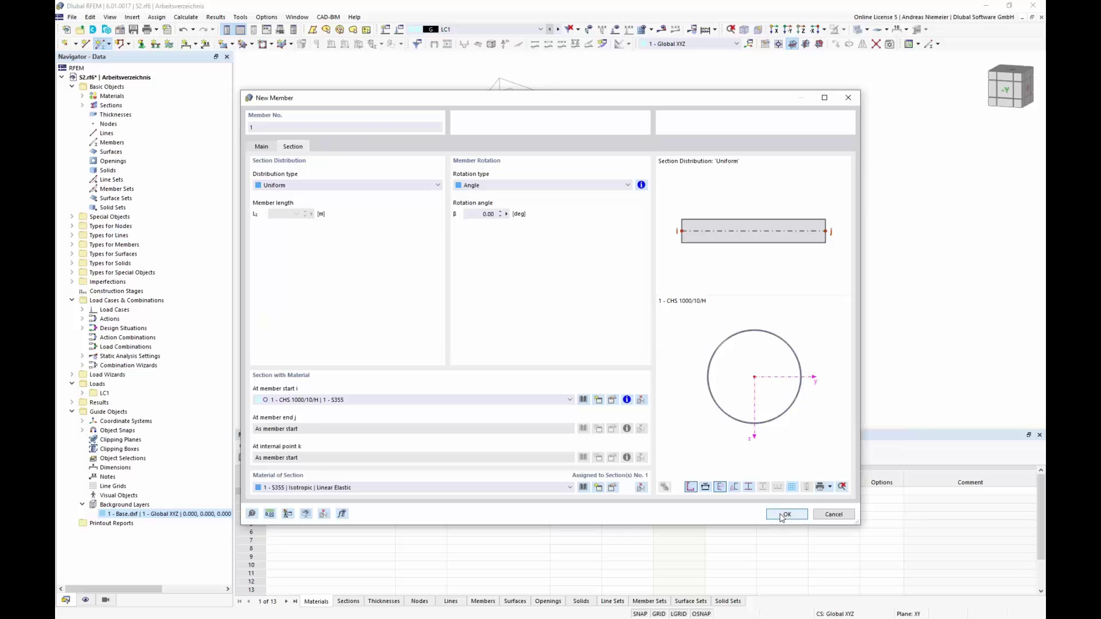
- Draw the vertical mast member from its base point to the peak of the background drawing
left_click(785, 514)
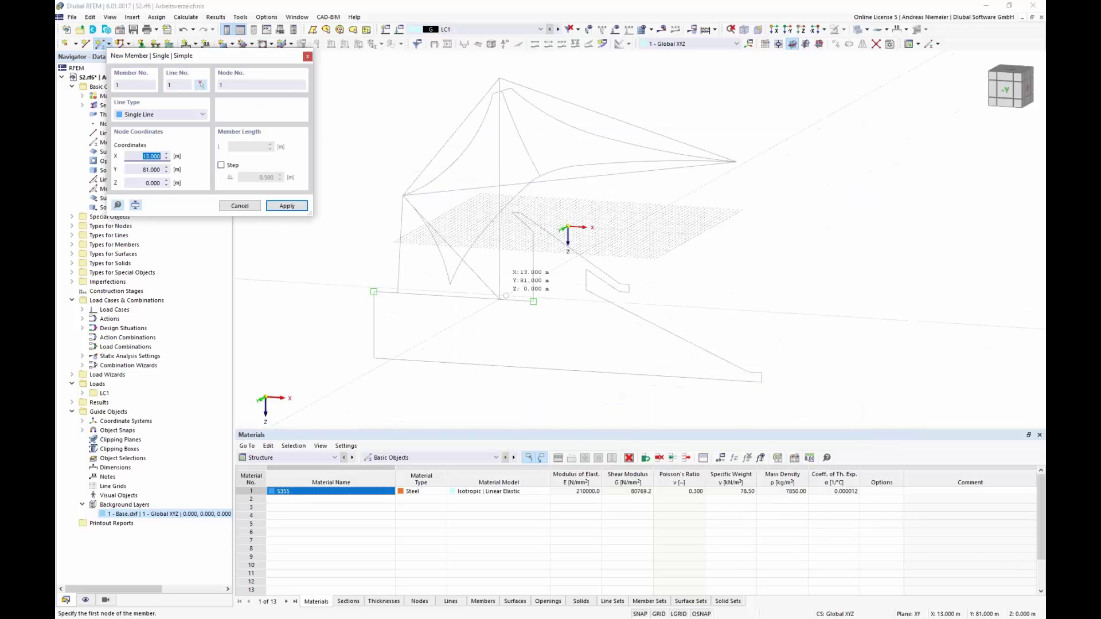
left_click(500, 298)
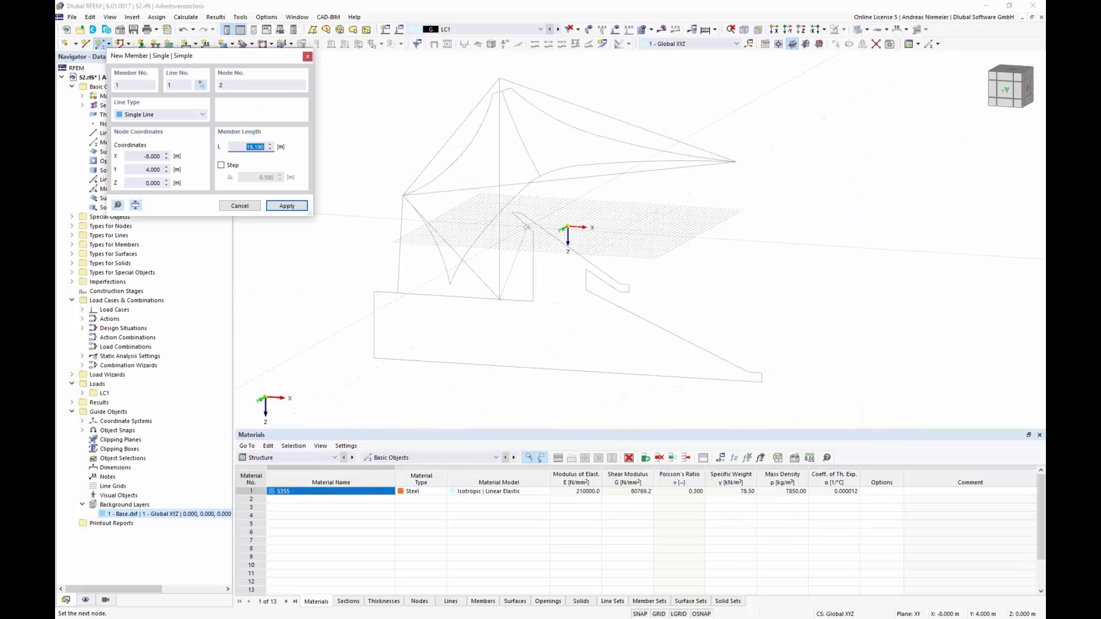
left_click(499, 78)
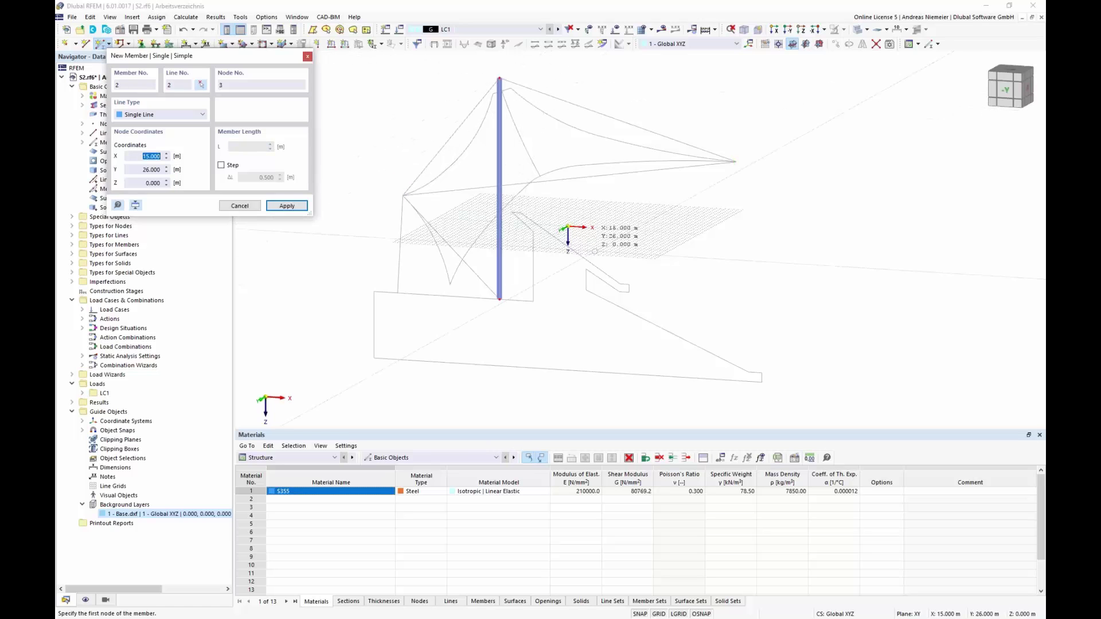
key("Escape")
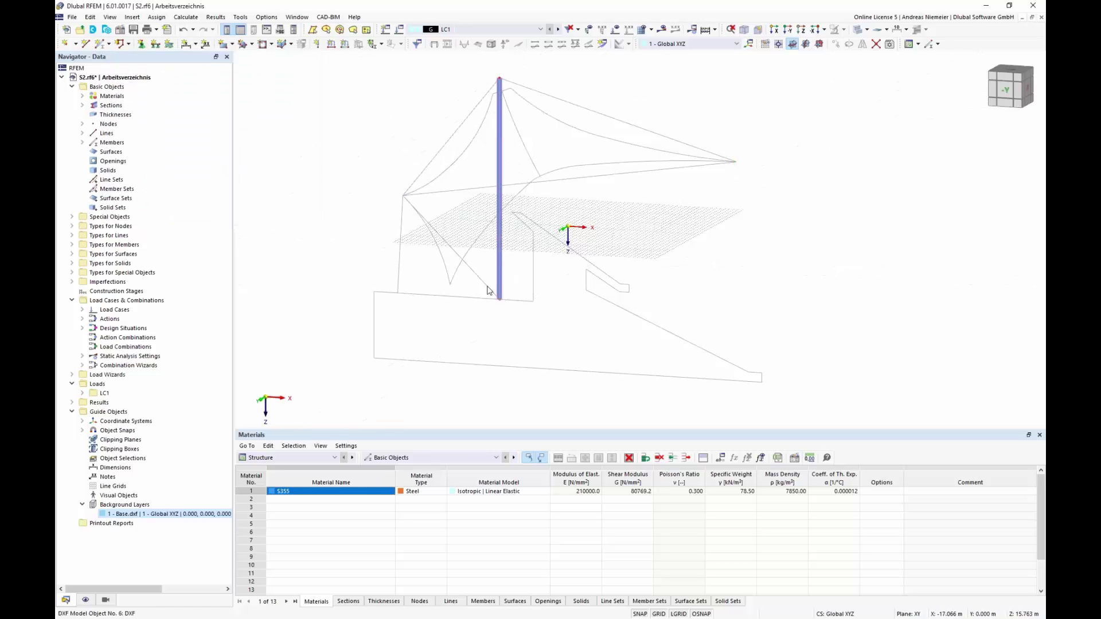
- Start another beam member with hinges and give it a thin-walled circular hollow section of 600 mm diameter and 10 mm thickness
left_click(102, 44)
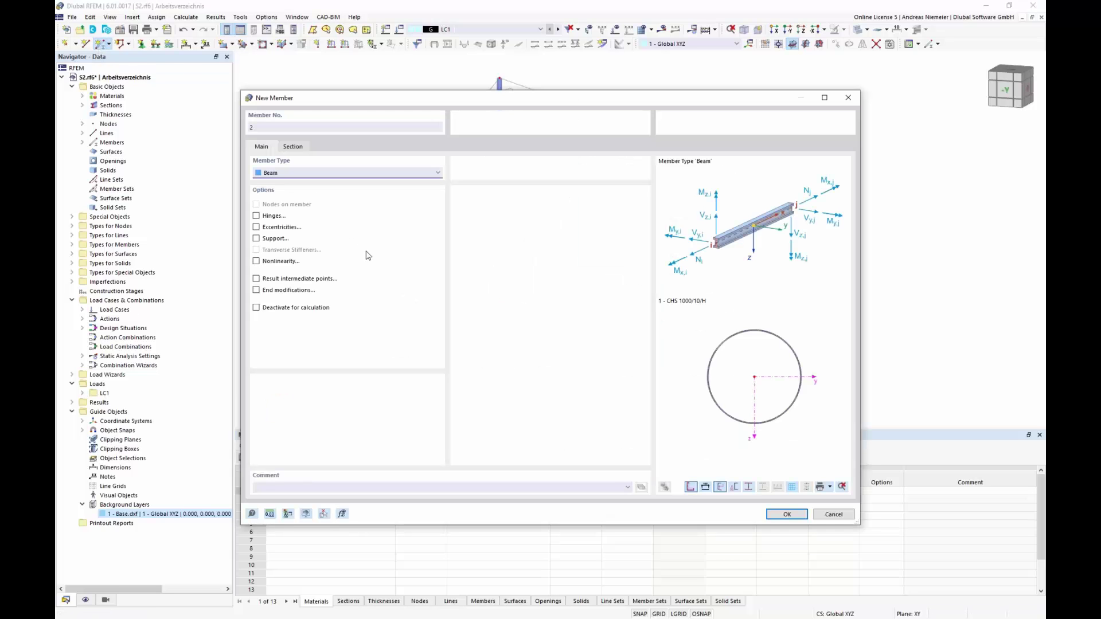
left_click(263, 218)
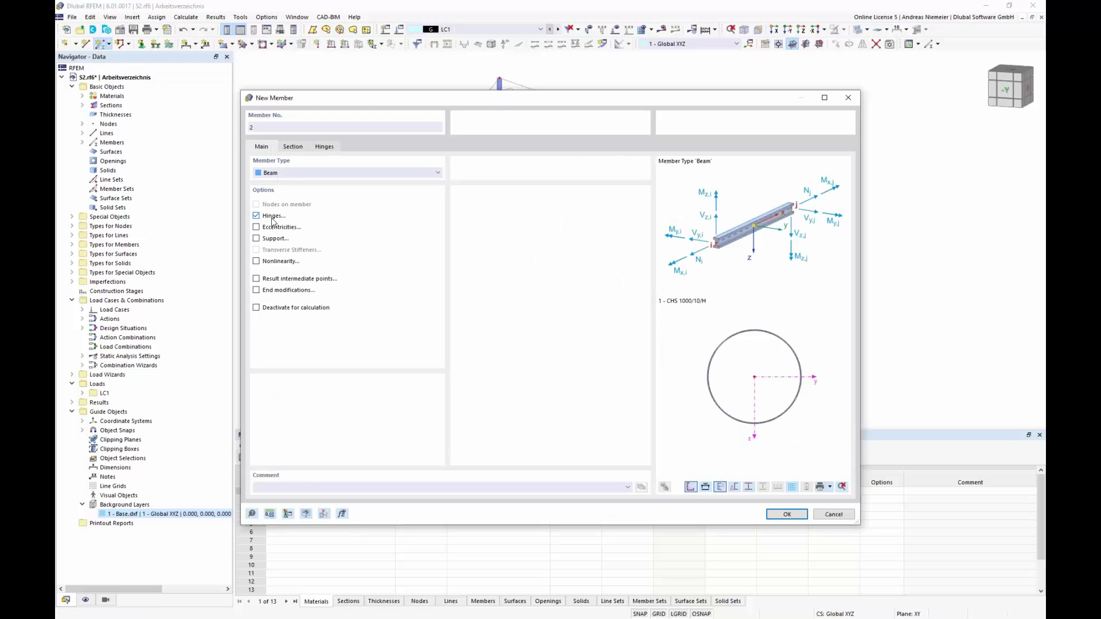
left_click(293, 147)
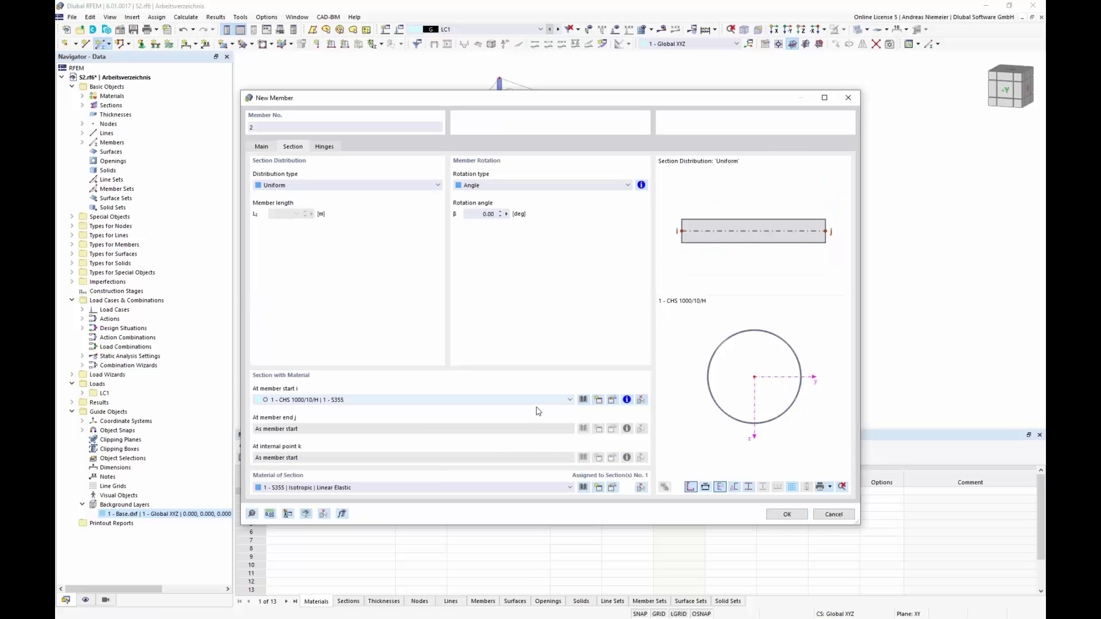
left_click(583, 400)
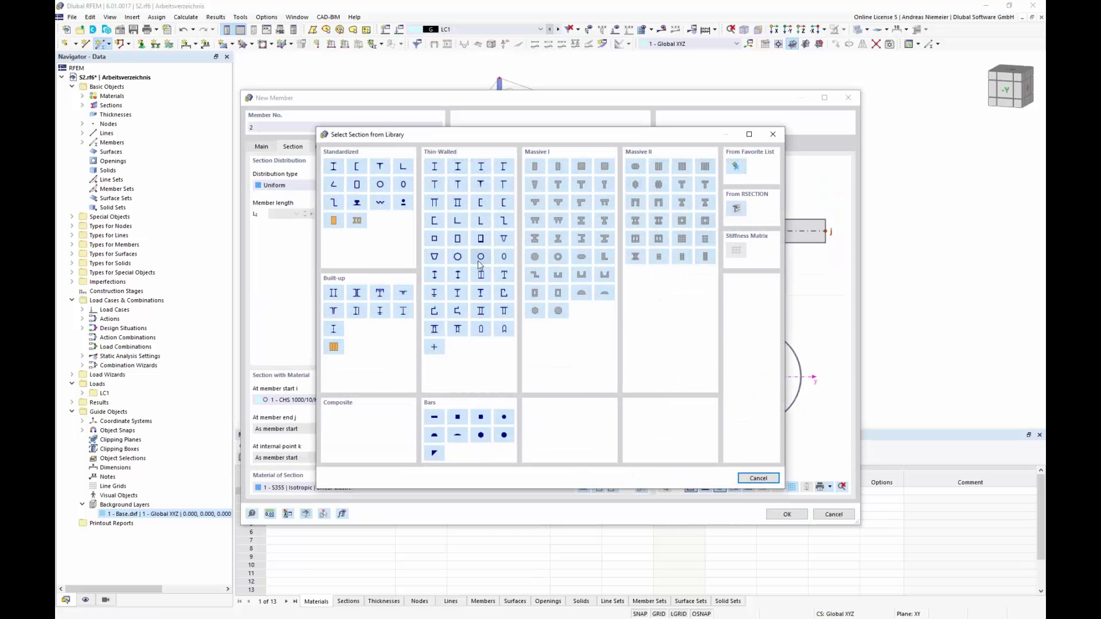
left_click(482, 309)
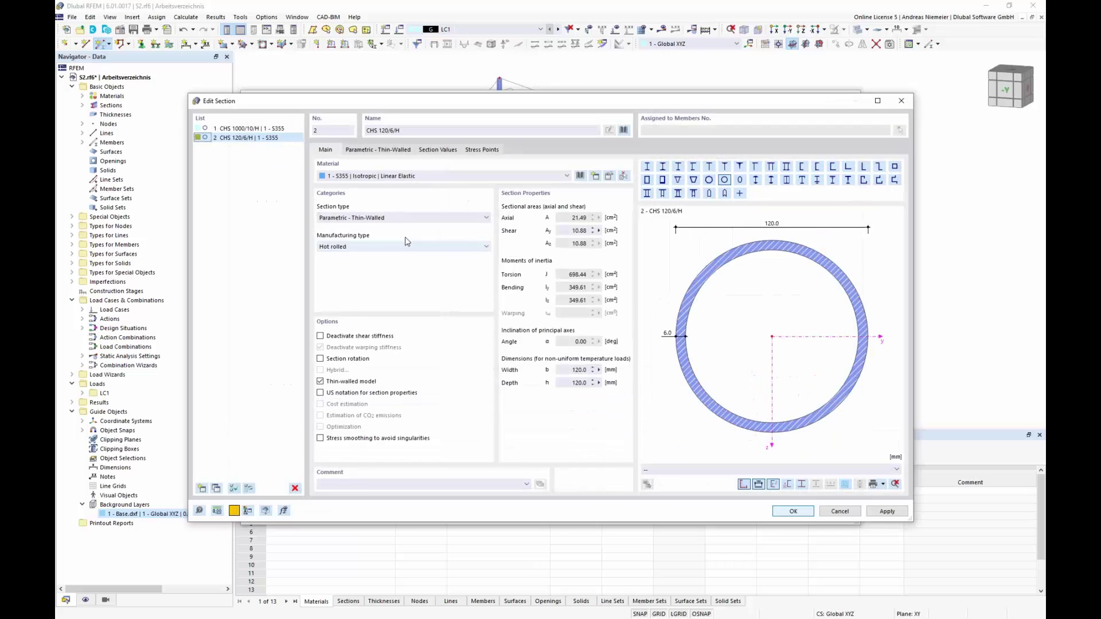
left_click(378, 149)
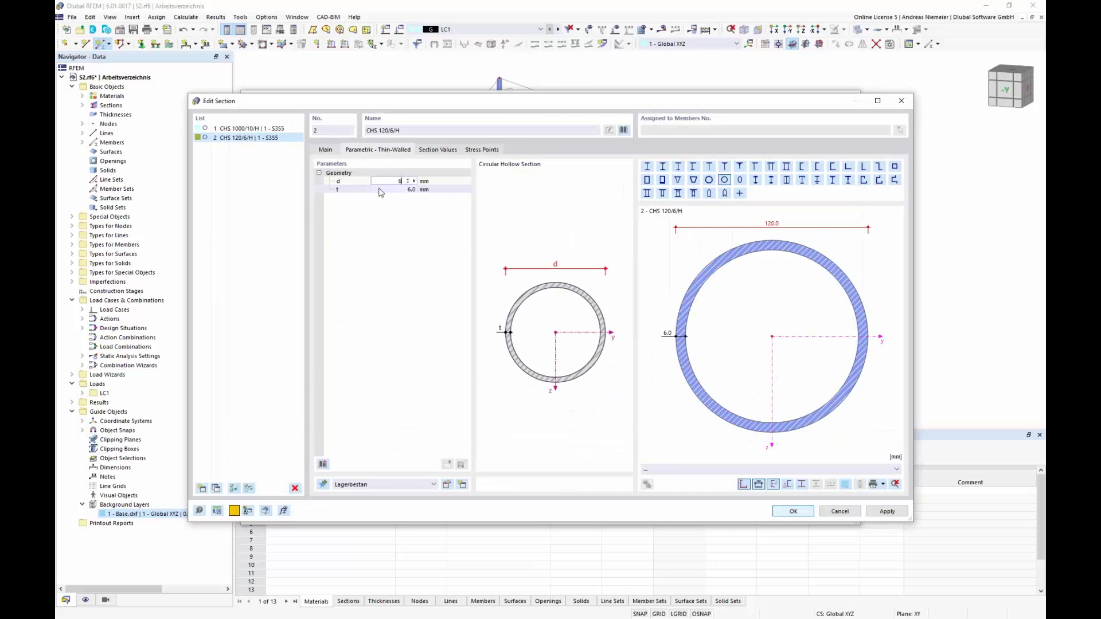
type("600")
key("Tab")
type("10")
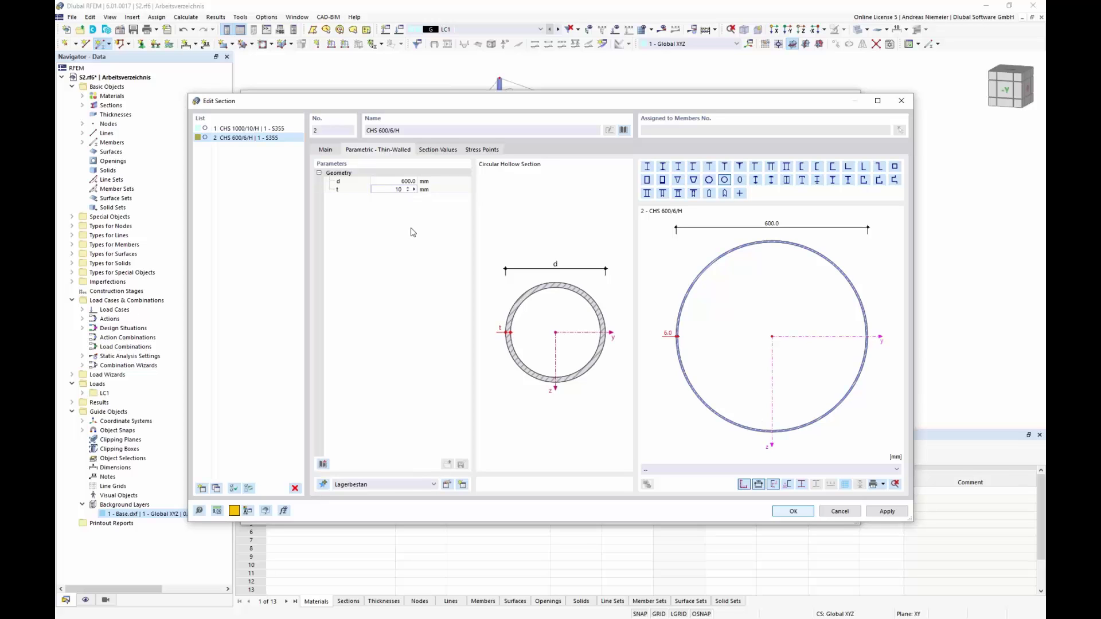
key("Return")
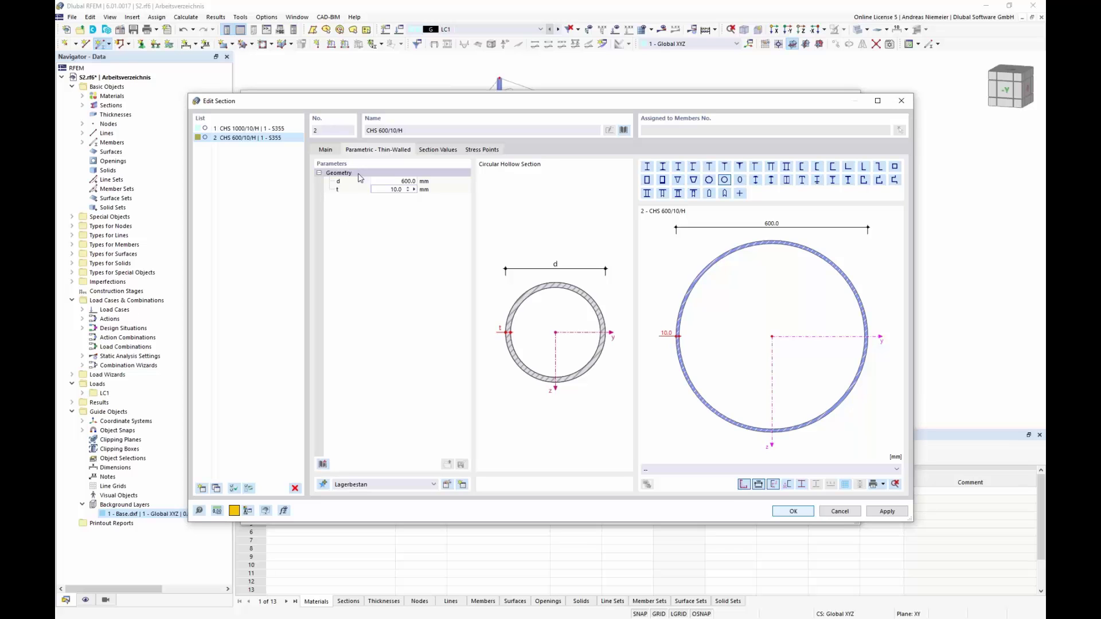
left_click(792, 511)
- Create a member hinge at the member start with rotations φy and φz released
left_click(324, 147)
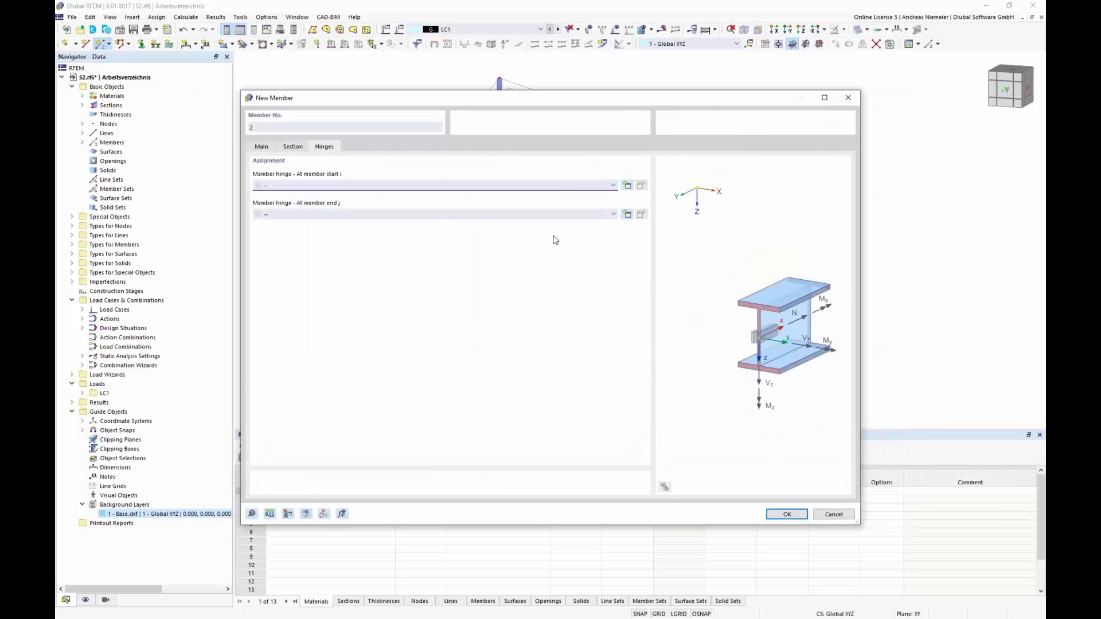
left_click(626, 185)
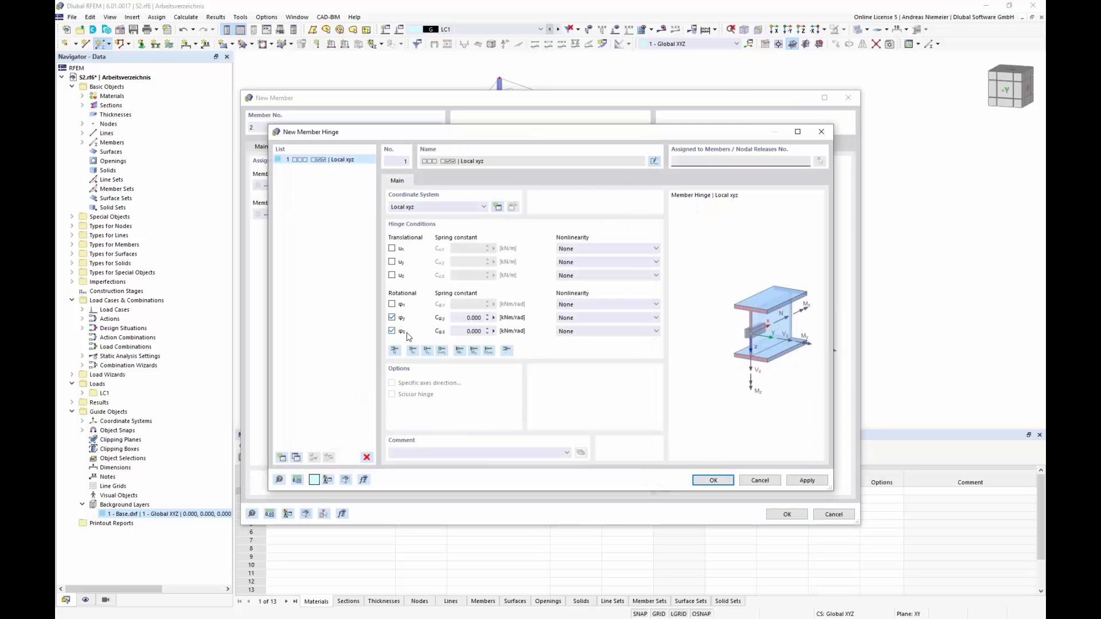
left_click(713, 480)
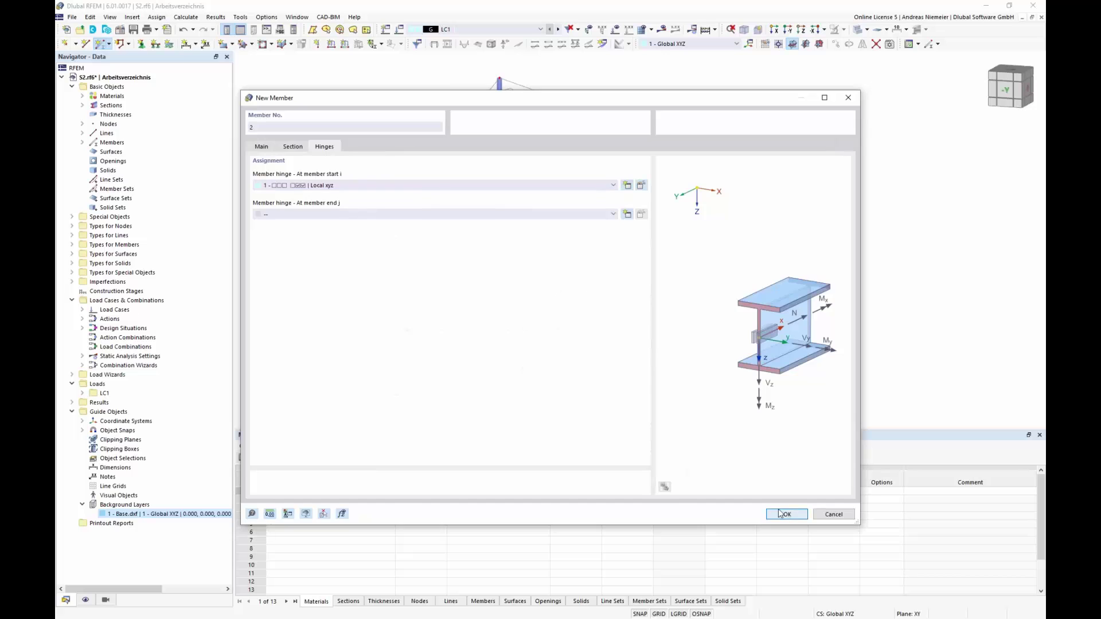
- Draw the inclined strut member from the mast base to the rear upper corner of the background drawing
left_click(786, 514)
left_click(499, 298)
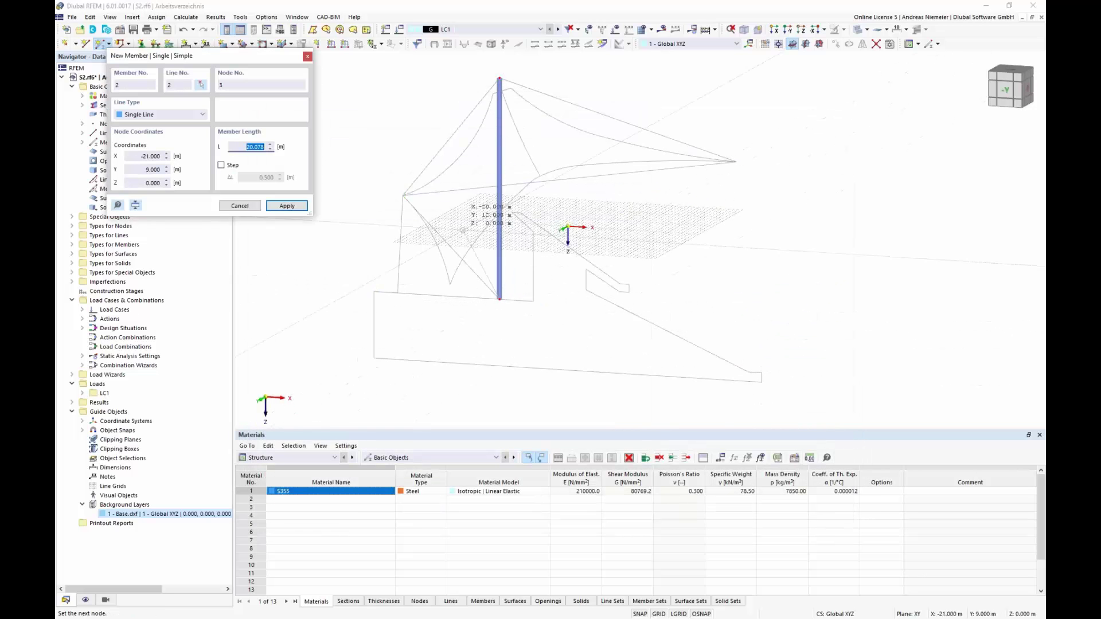
left_click(403, 196)
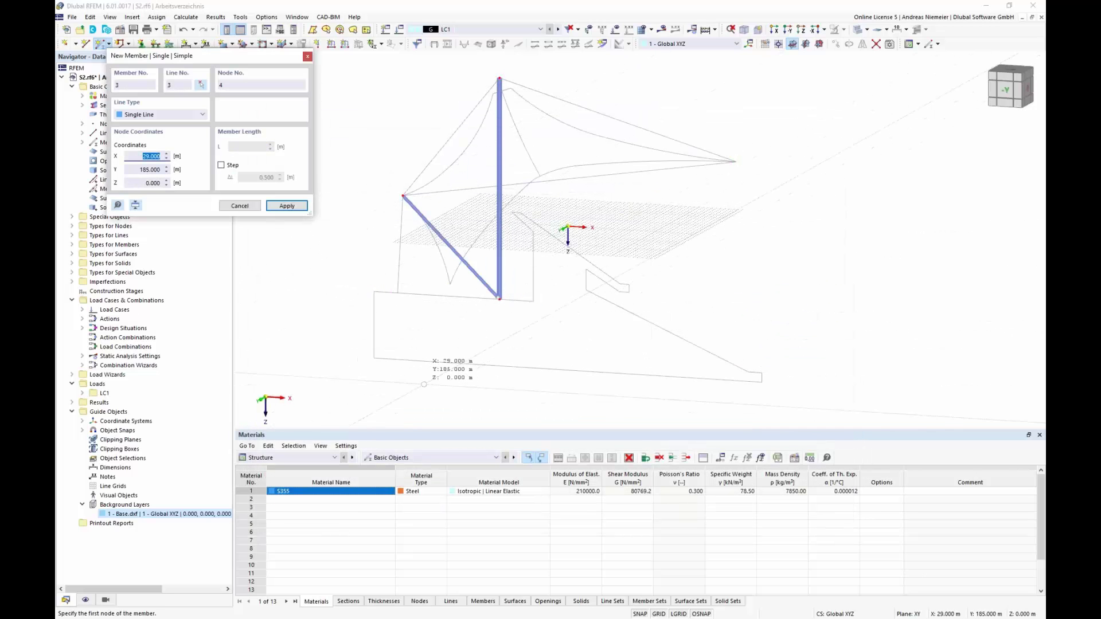
- Copy the strut's upper end node once with a displacement of 144 m in X
middle_click_drag(529, 327, 514, 216, "ctrl")
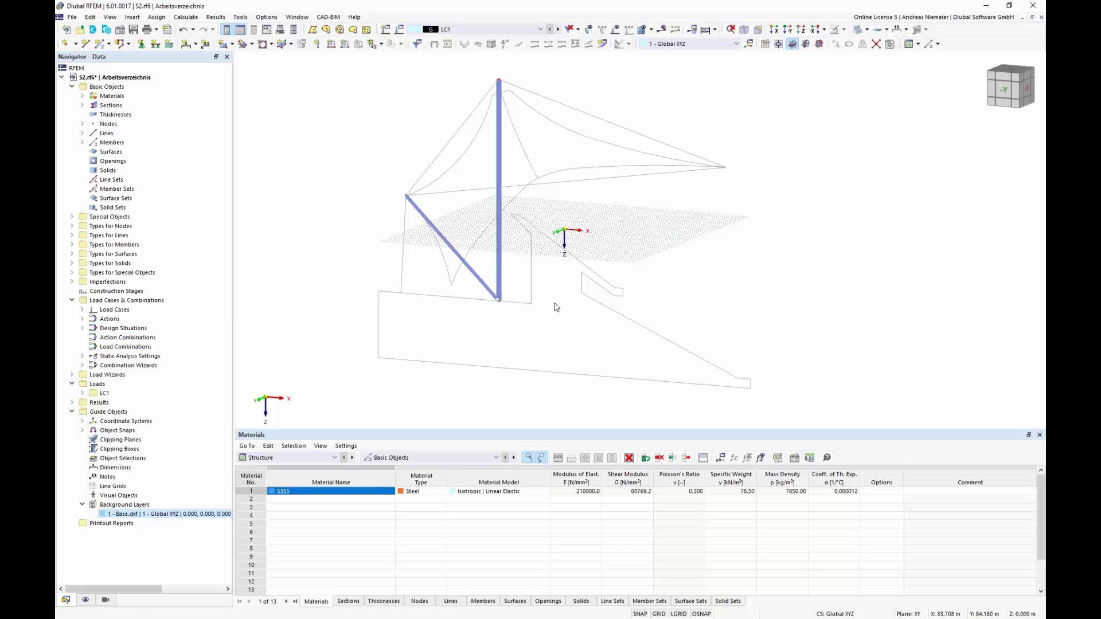
middle_click_drag(663, 294, 571, 251, "ctrl")
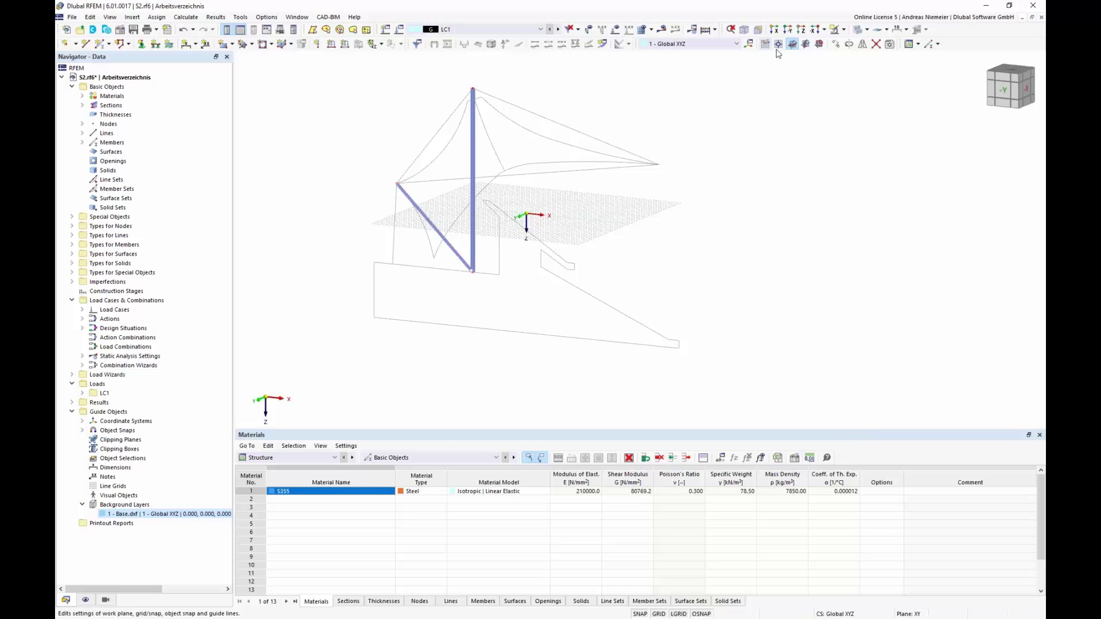
left_click(834, 45)
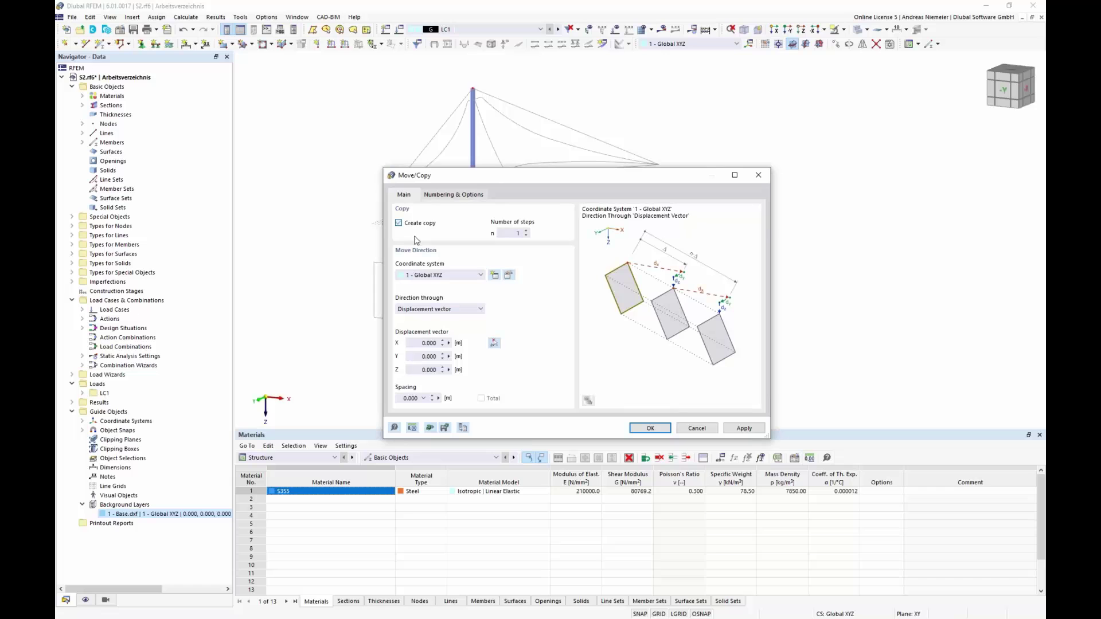
left_click(420, 342)
type("144")
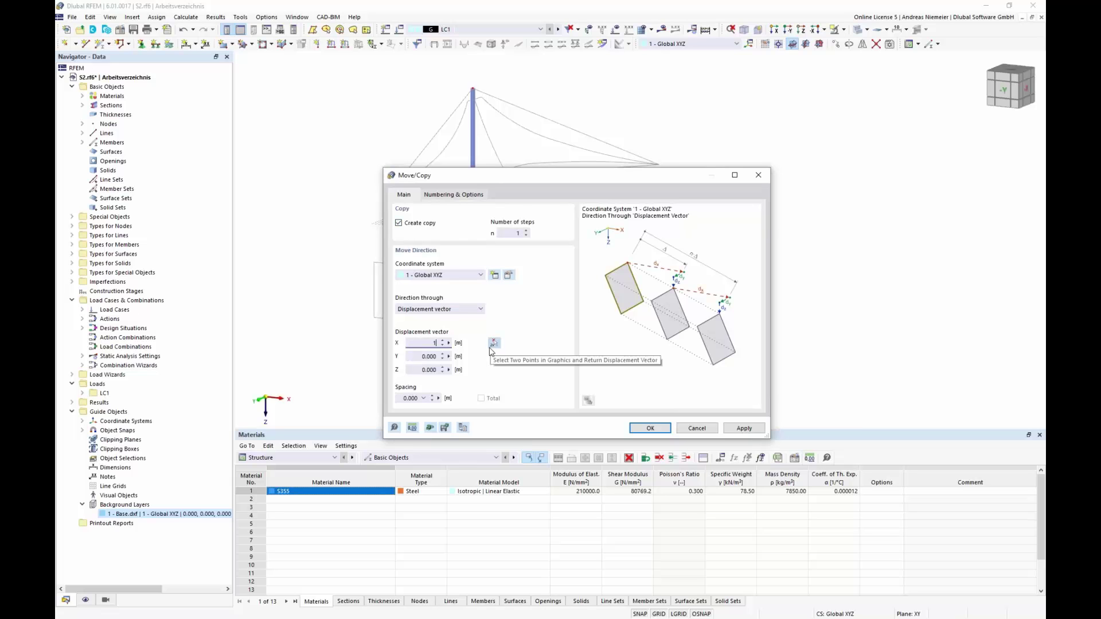
left_click(641, 426)
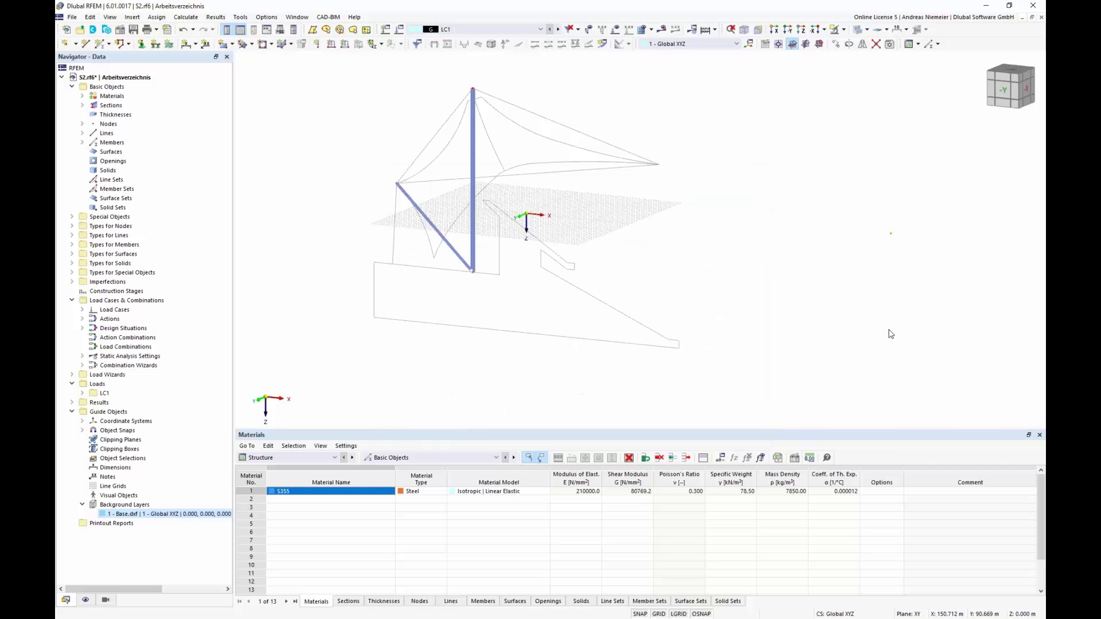
- Add nodes at the foot of the rear vertical line, the low point of the rear curves, and the front tip of the roof outline
left_click(66, 44)
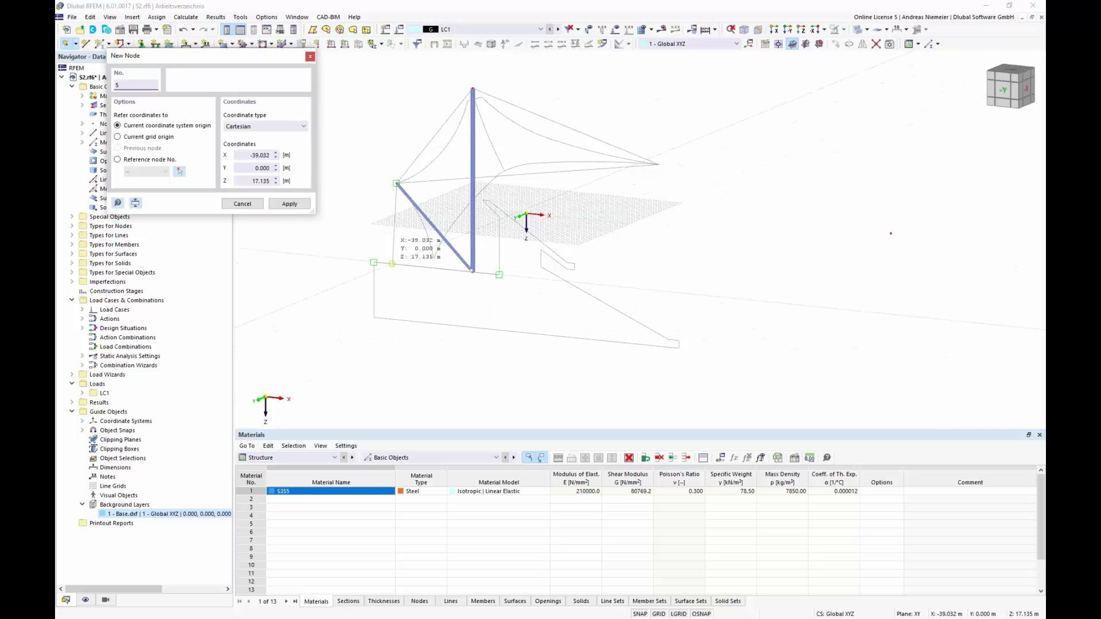
left_click(392, 264)
left_click(434, 258)
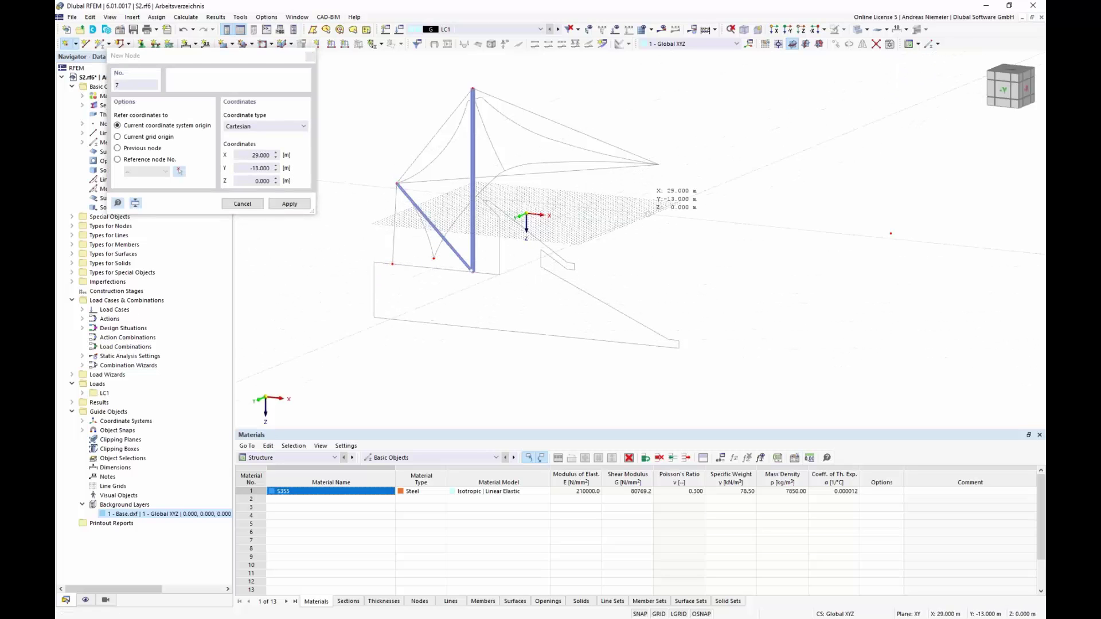
key("Escape")
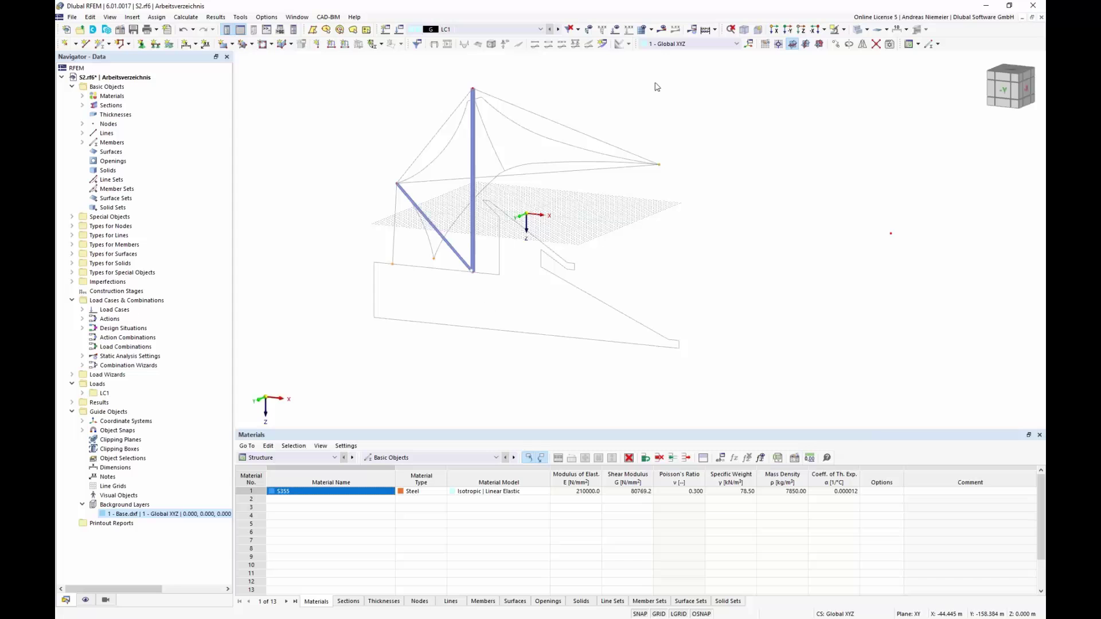
- Copy the rear foot, curve low-point and front tip nodes by rotating them 7.5° both ways about the Z-axis through the distant centre node
left_click(849, 45)
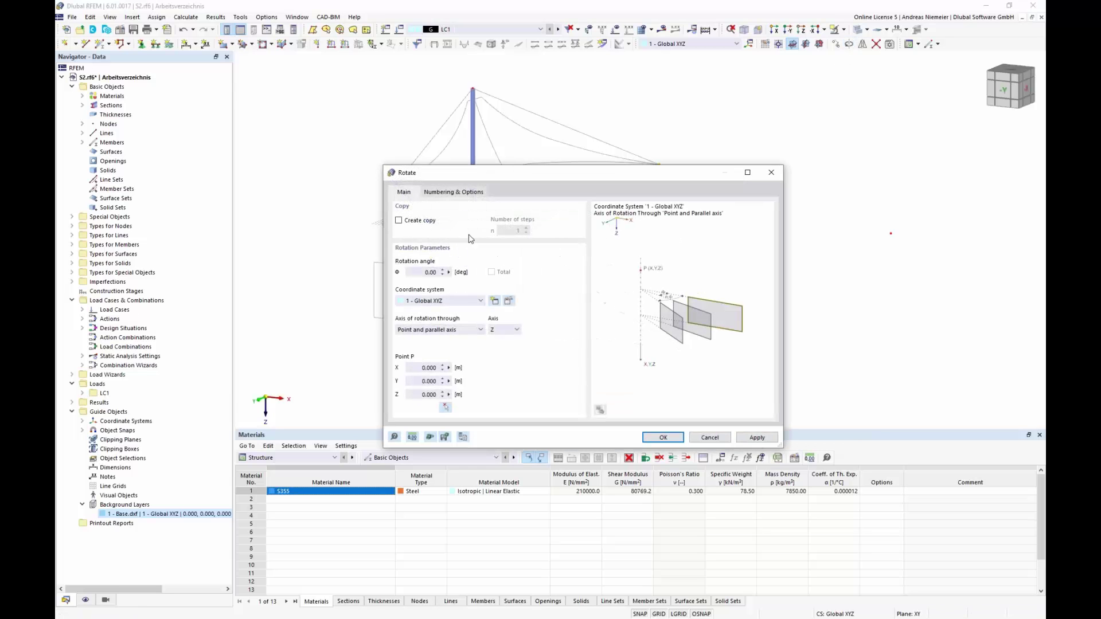
left_click(427, 221)
left_click(445, 408)
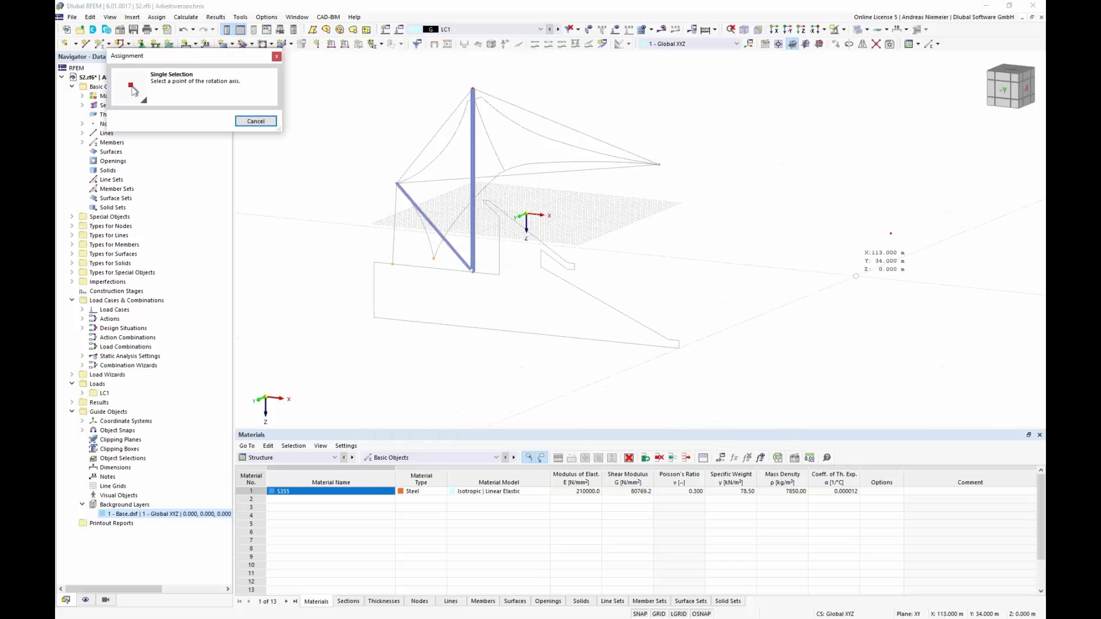
left_click(890, 234)
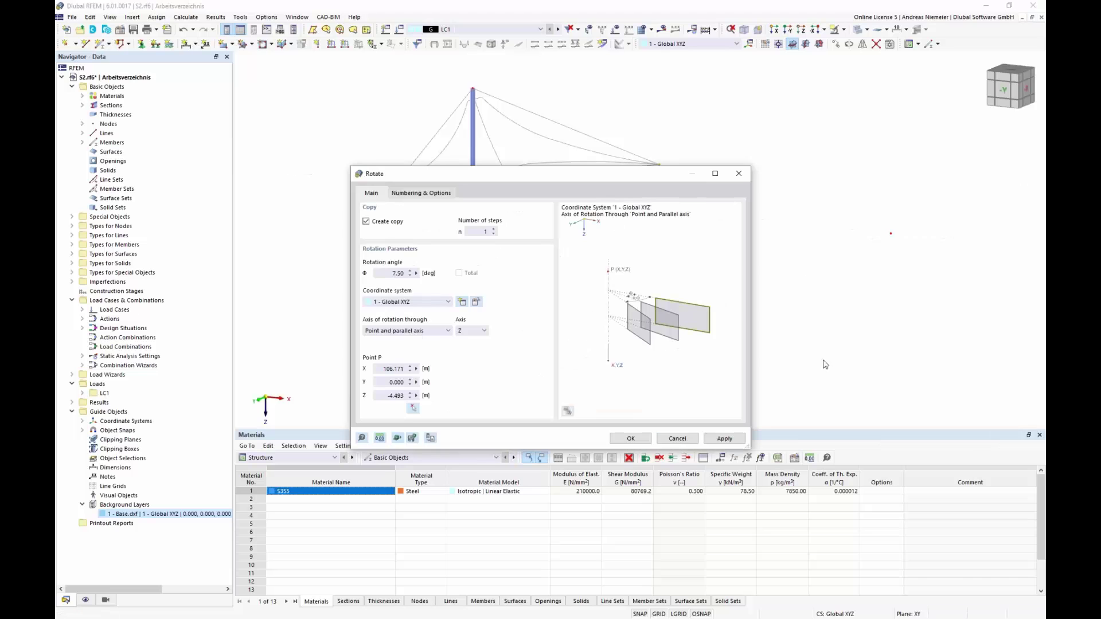
left_click(718, 439)
double_click(392, 276)
left_click(630, 438)
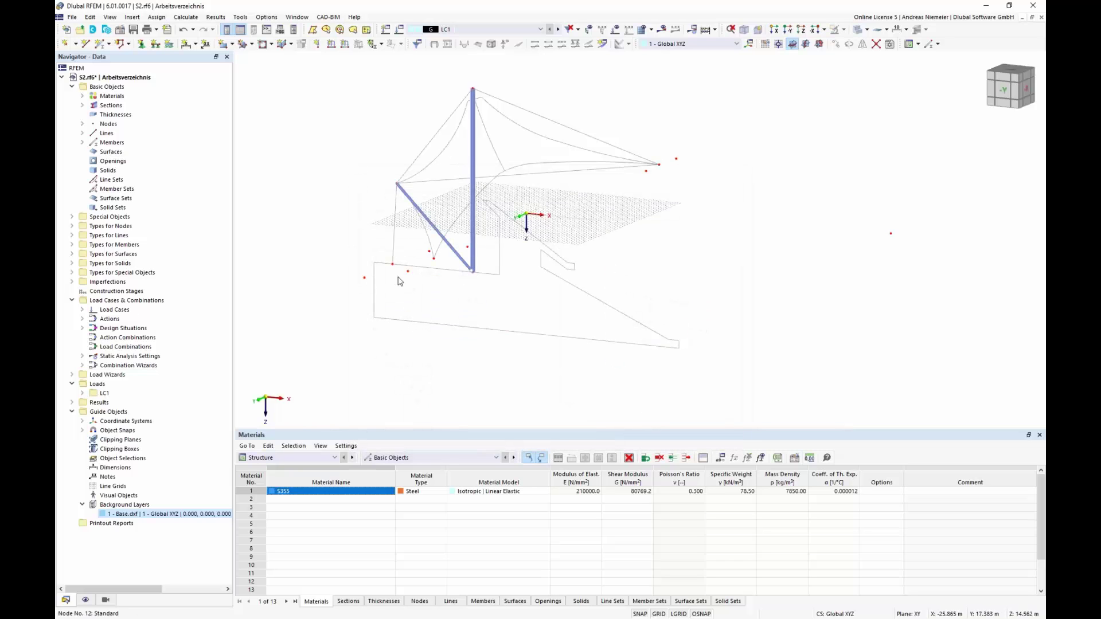
- Delete the three original unrotated nodes at the rear foot, curve low point and front tip
left_click(1009, 72)
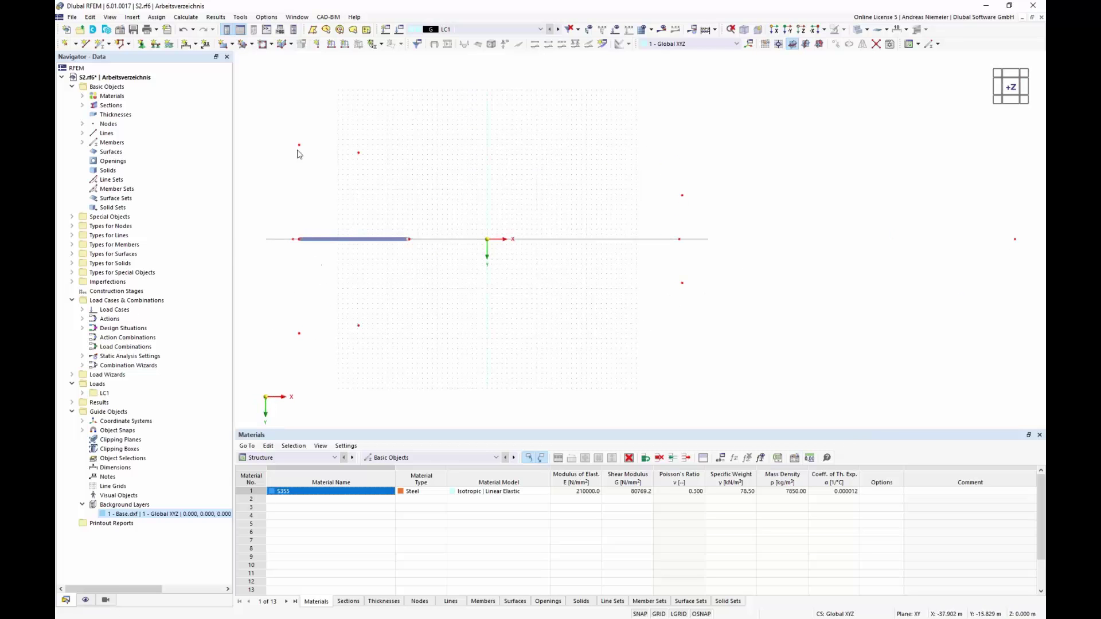
left_click(744, 29)
middle_click_drag(480, 347, 393, 334, "ctrl")
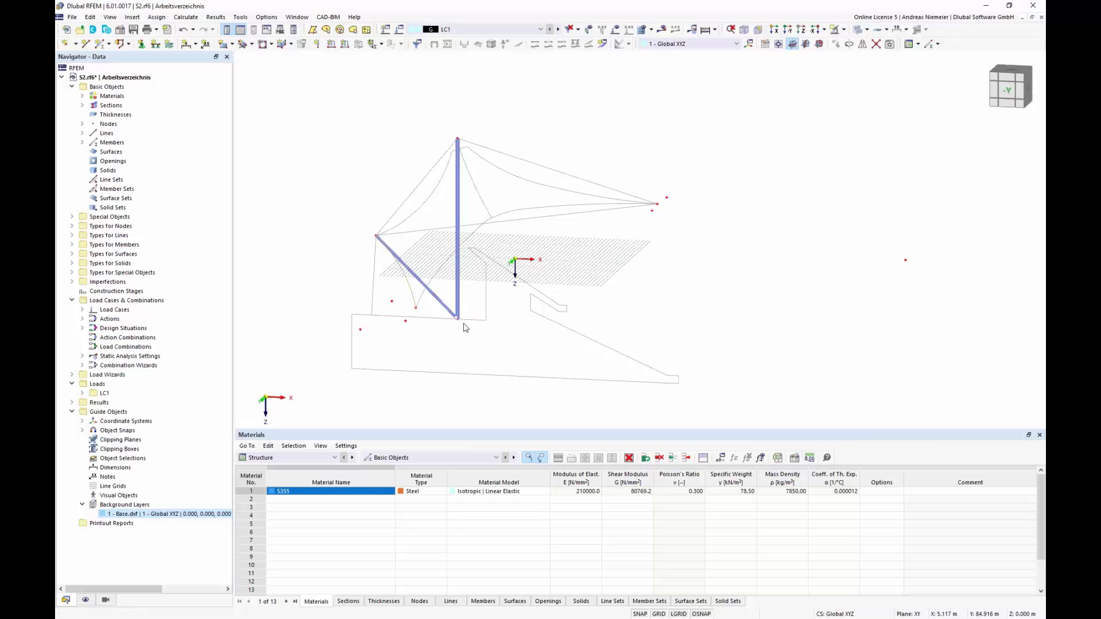
scroll(413, 310, "up", 4)
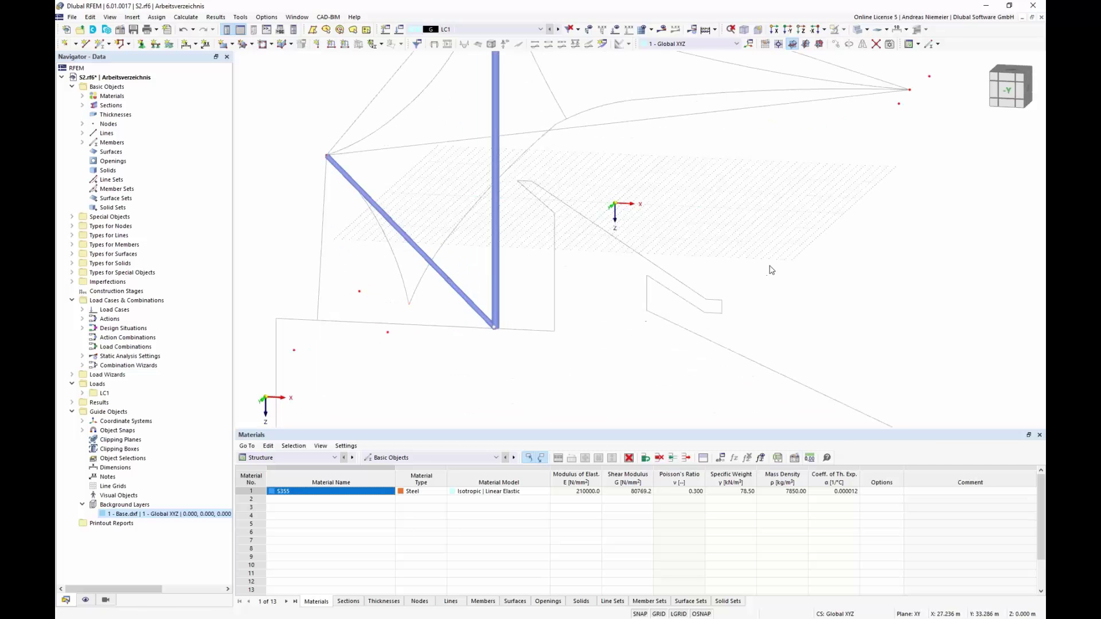
scroll(734, 316, "down", 3)
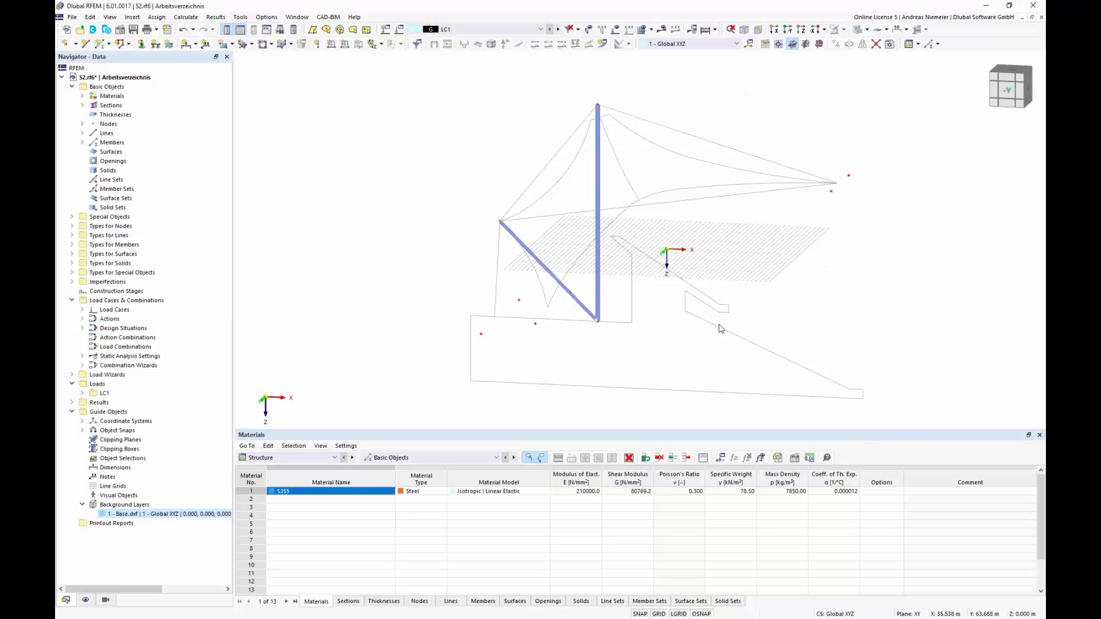
- Set up a new single member of type Cable with a round bar section of 80 mm diameter in S355
left_click(100, 45)
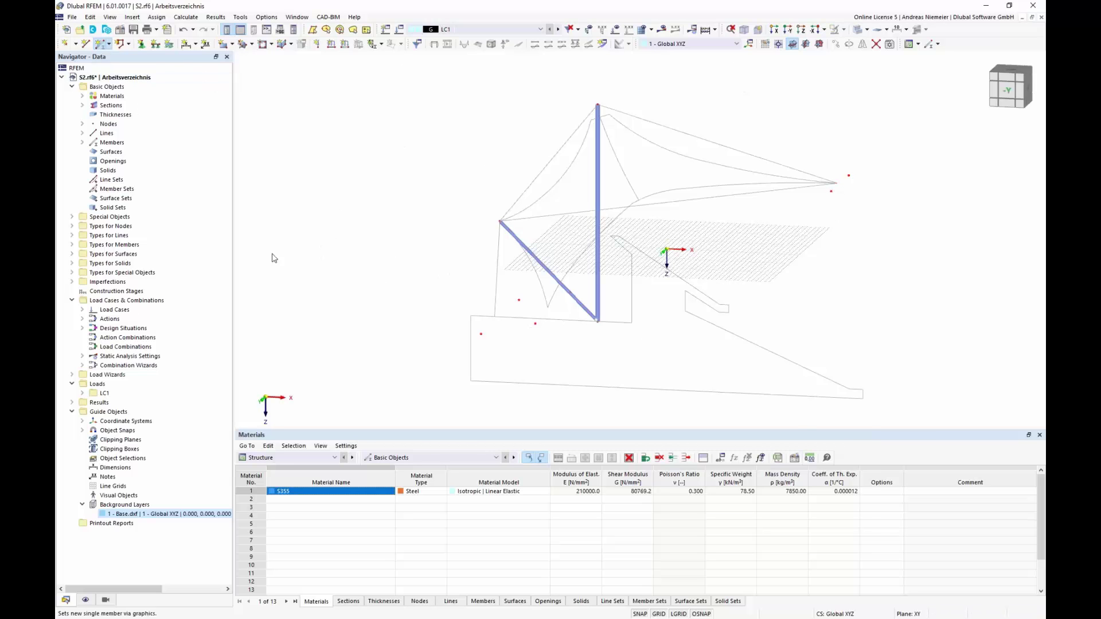
left_click(298, 173)
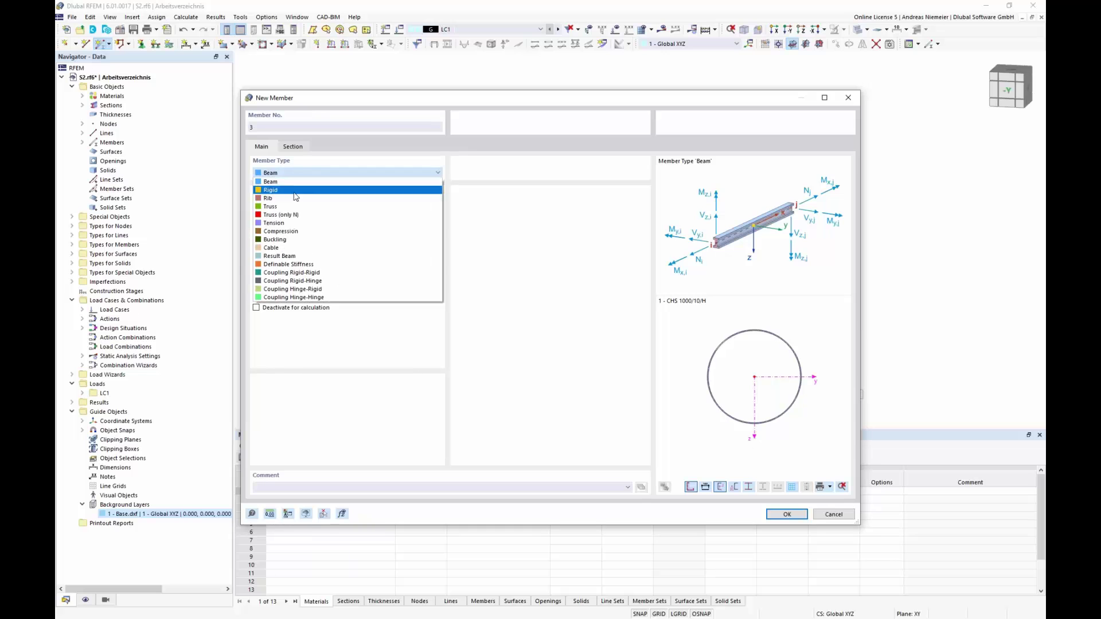
left_click(301, 250)
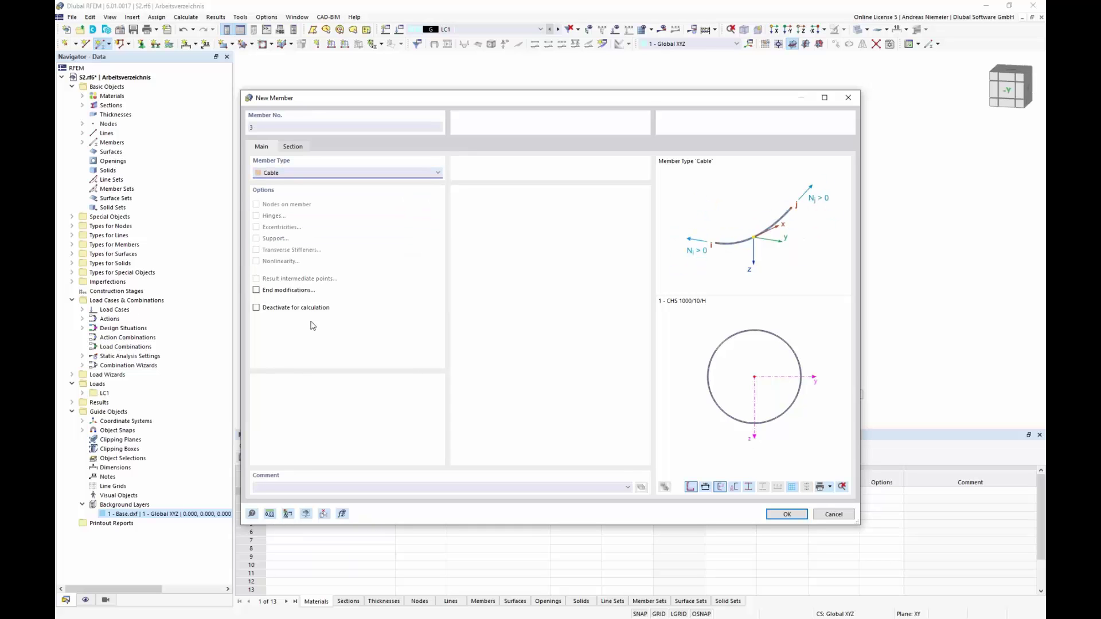
left_click(292, 147)
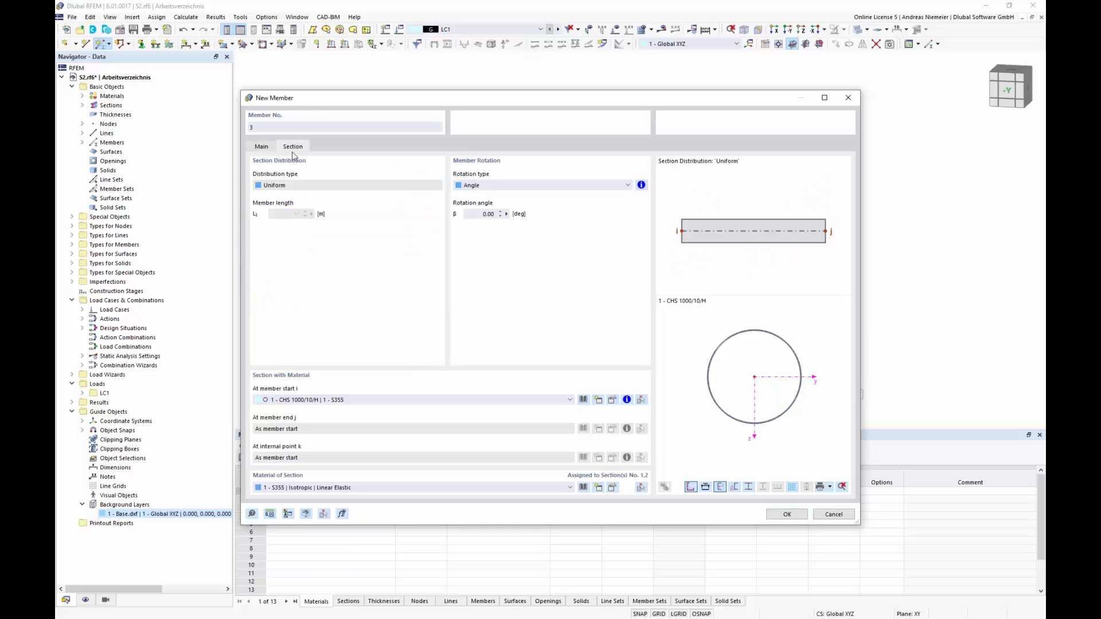
left_click(583, 400)
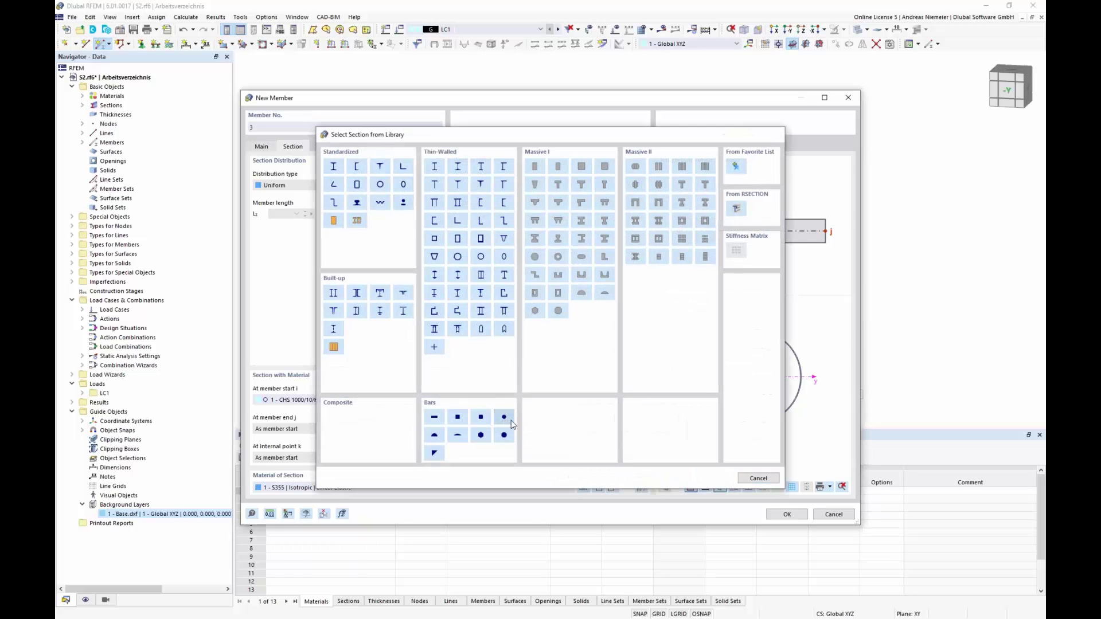
left_click(504, 418)
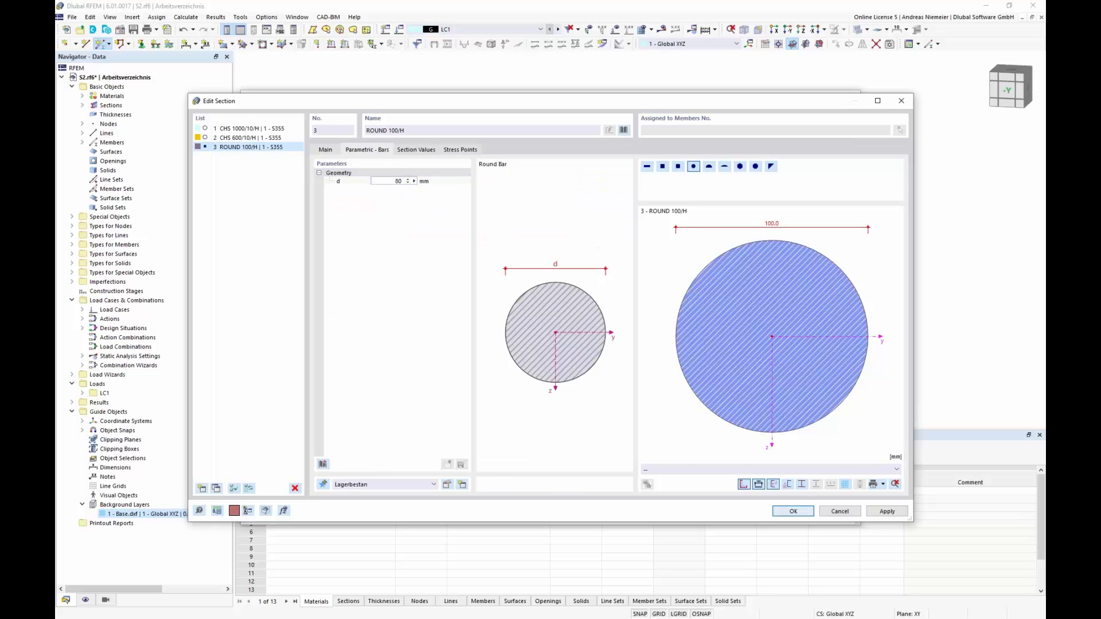
left_click(793, 511)
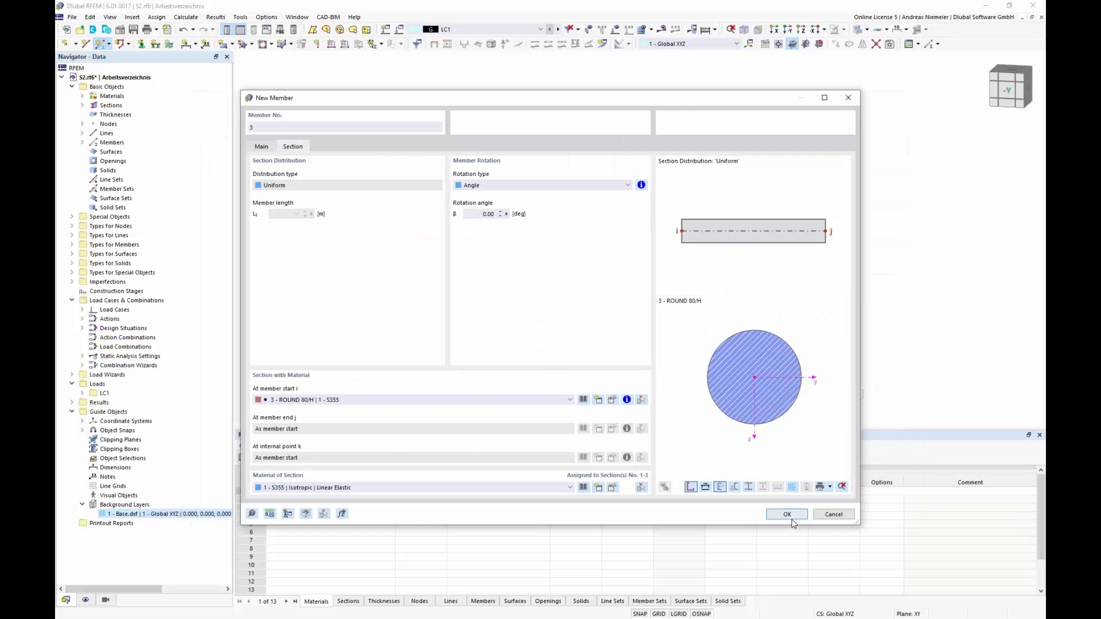
left_click(787, 514)
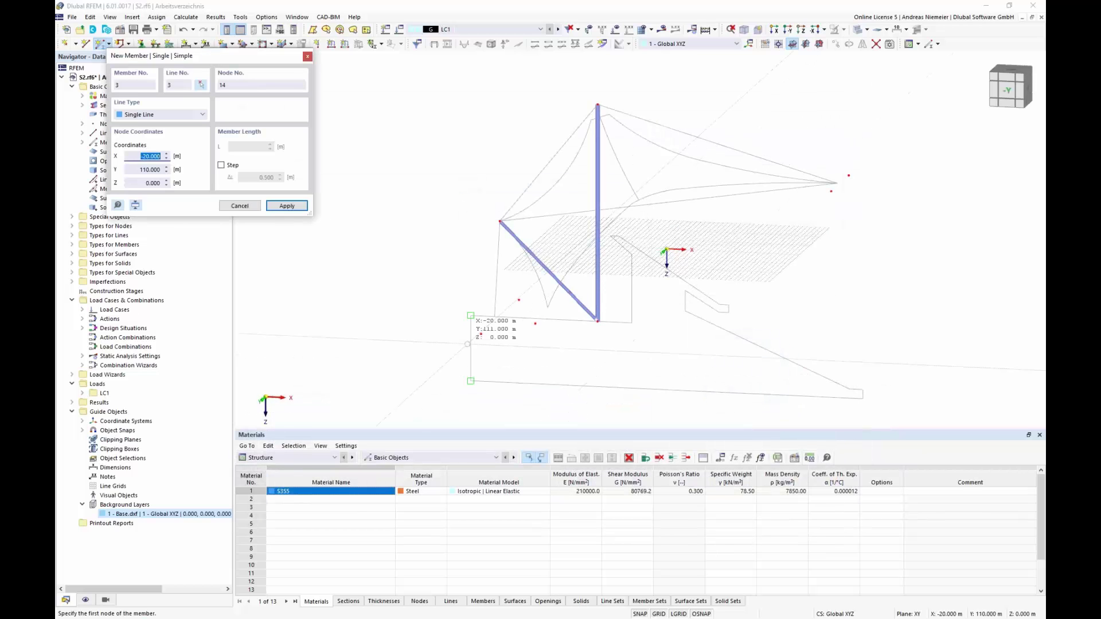
- Draw cables from the strut's upper end to the two rear foot nodes and to the mast top
left_click(481, 333)
left_click(499, 221)
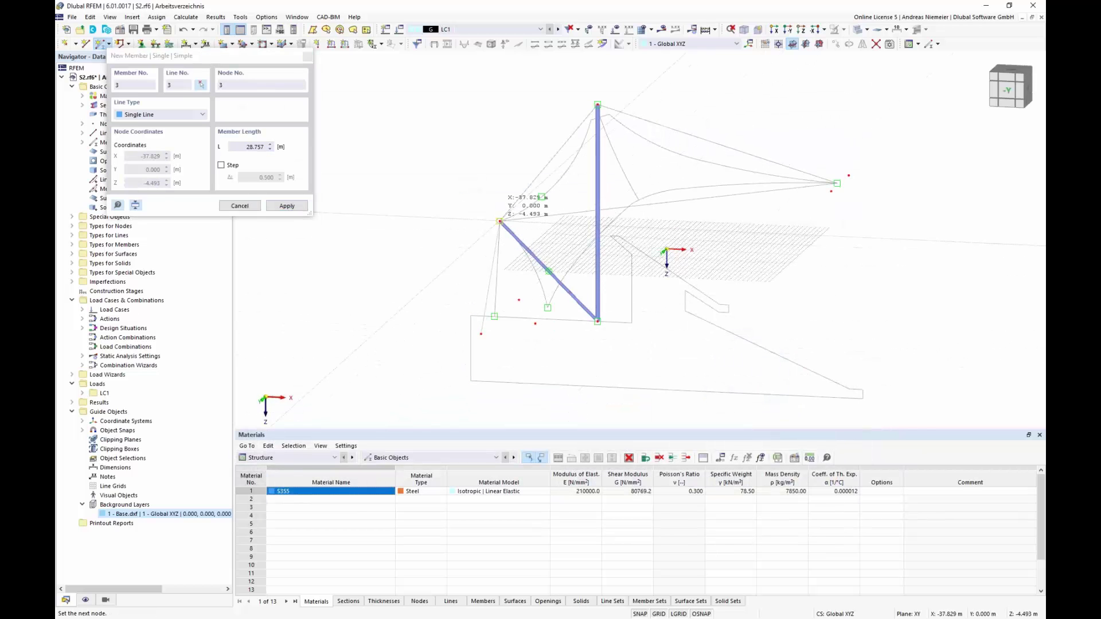
left_click(500, 221)
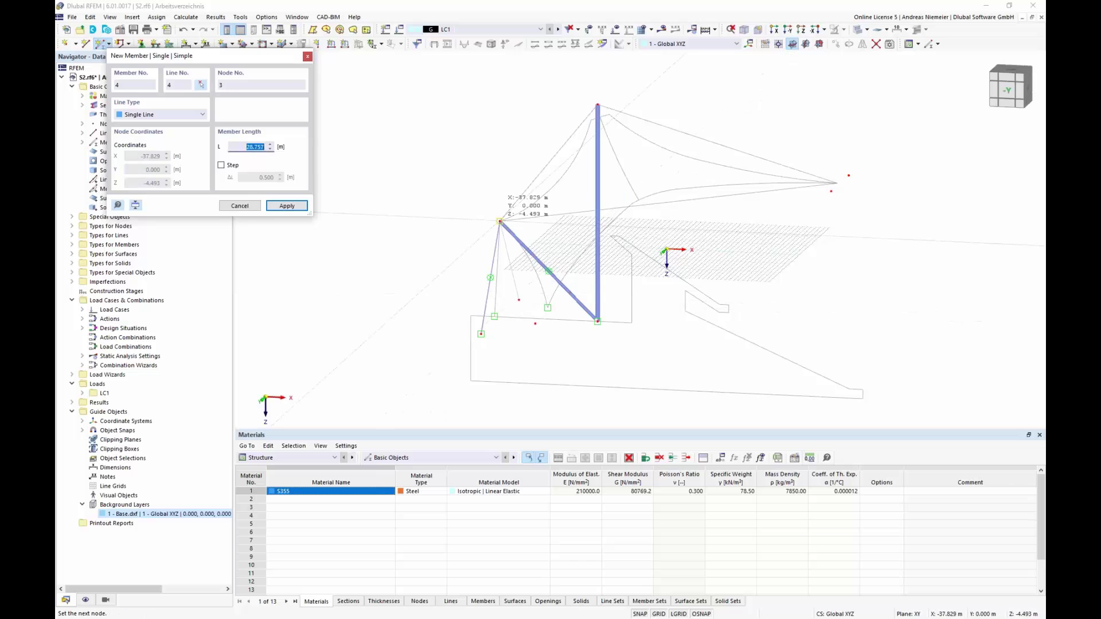
left_click(519, 299)
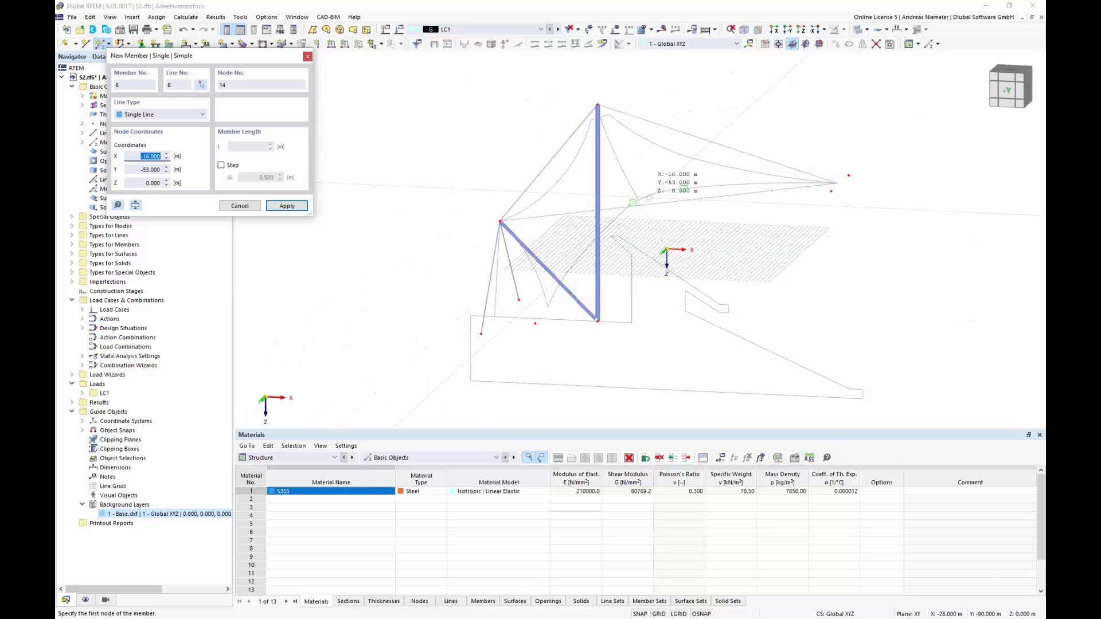
left_click(595, 106)
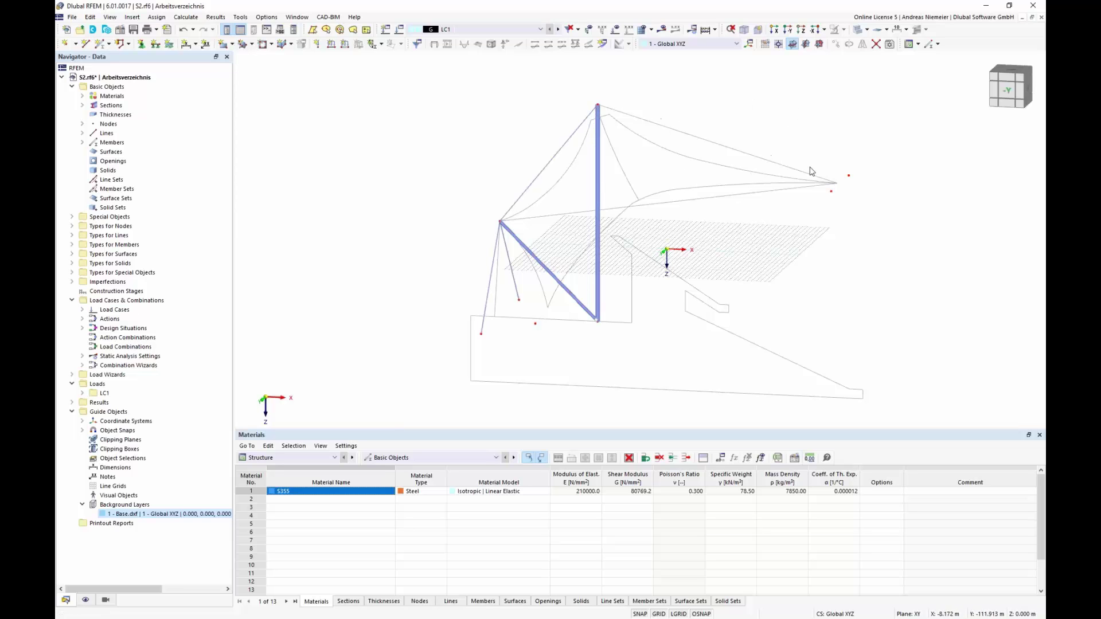
key("Escape")
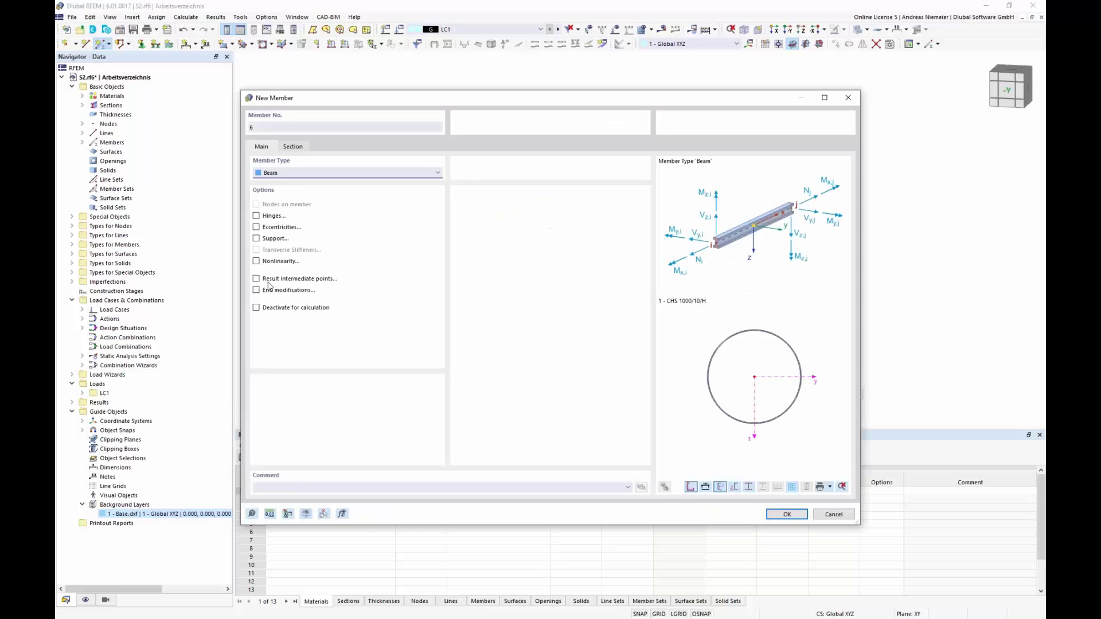
- Set up another cable member with a new round bar section of 30 mm diameter in S355
left_click(300, 174)
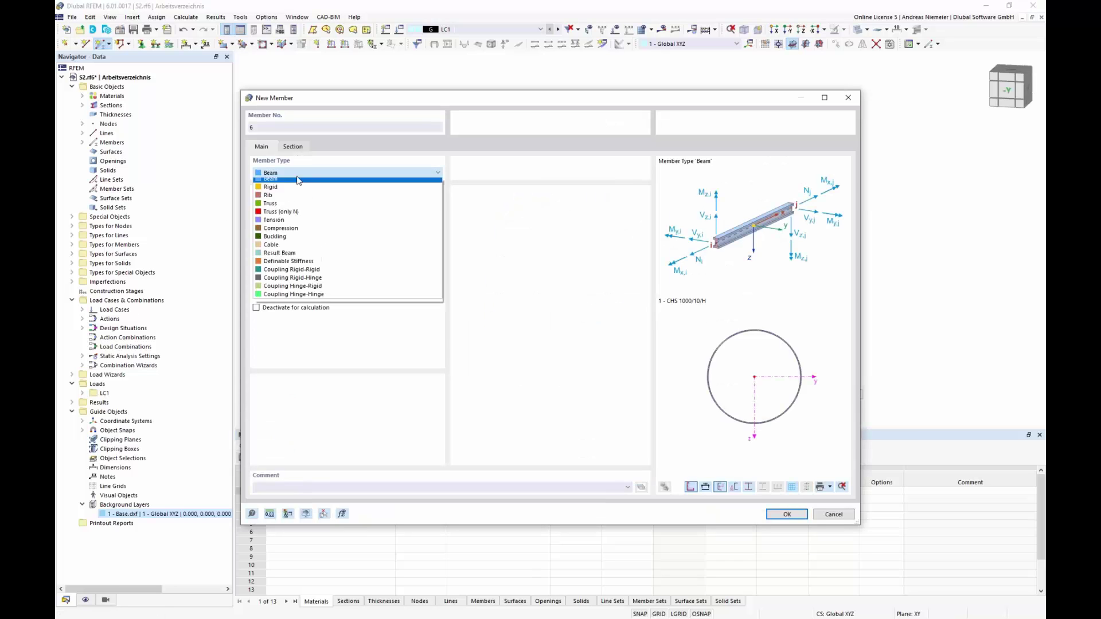
left_click(293, 239)
left_click(294, 147)
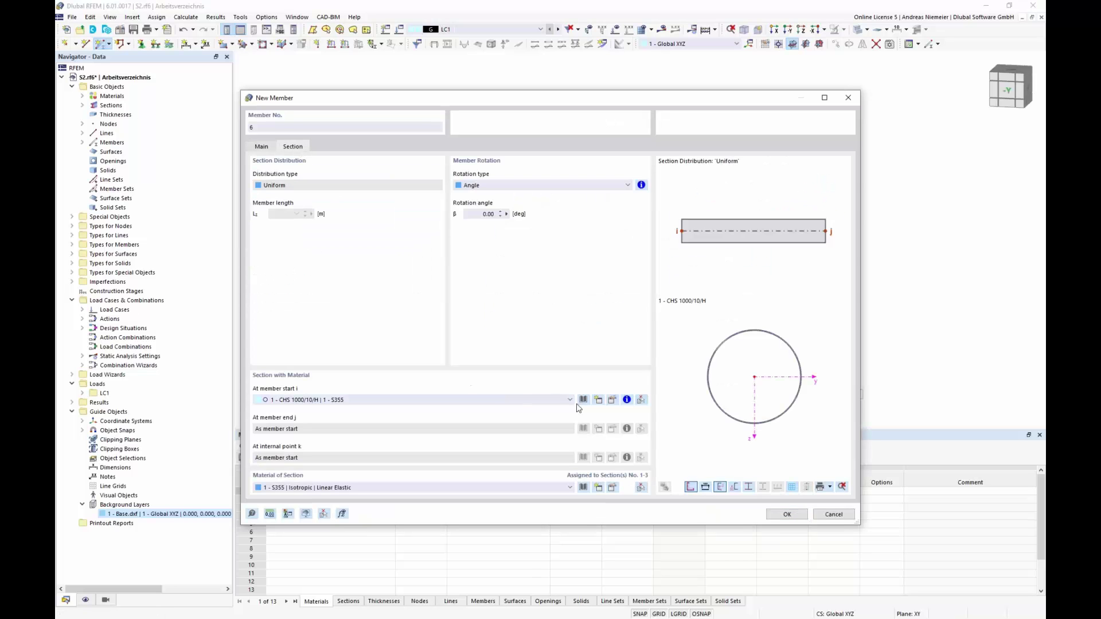
left_click(598, 402)
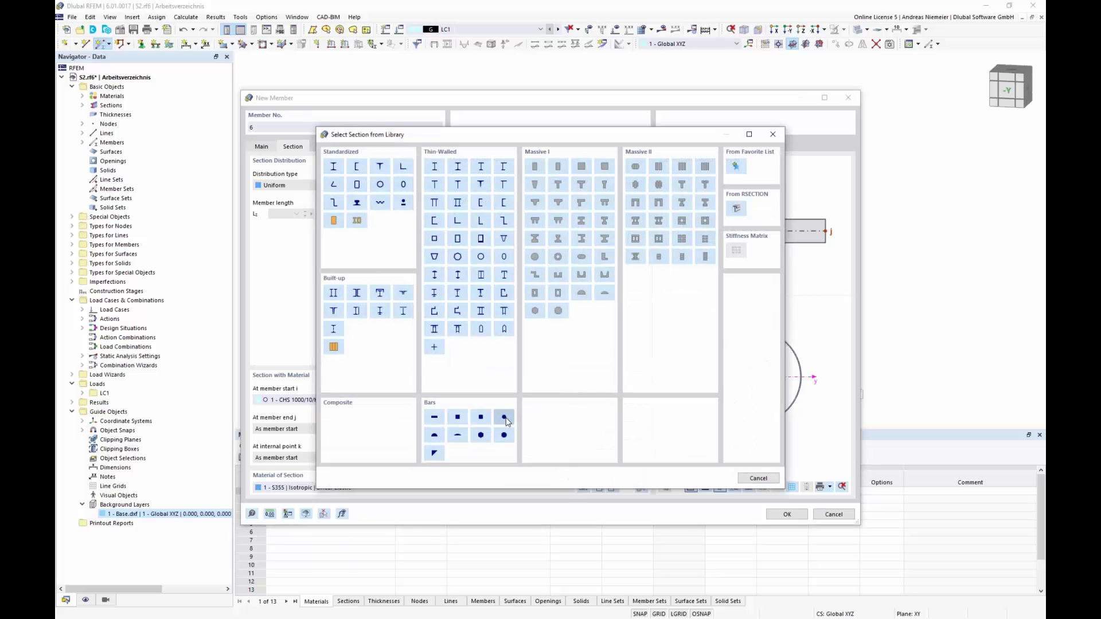
left_click(758, 478)
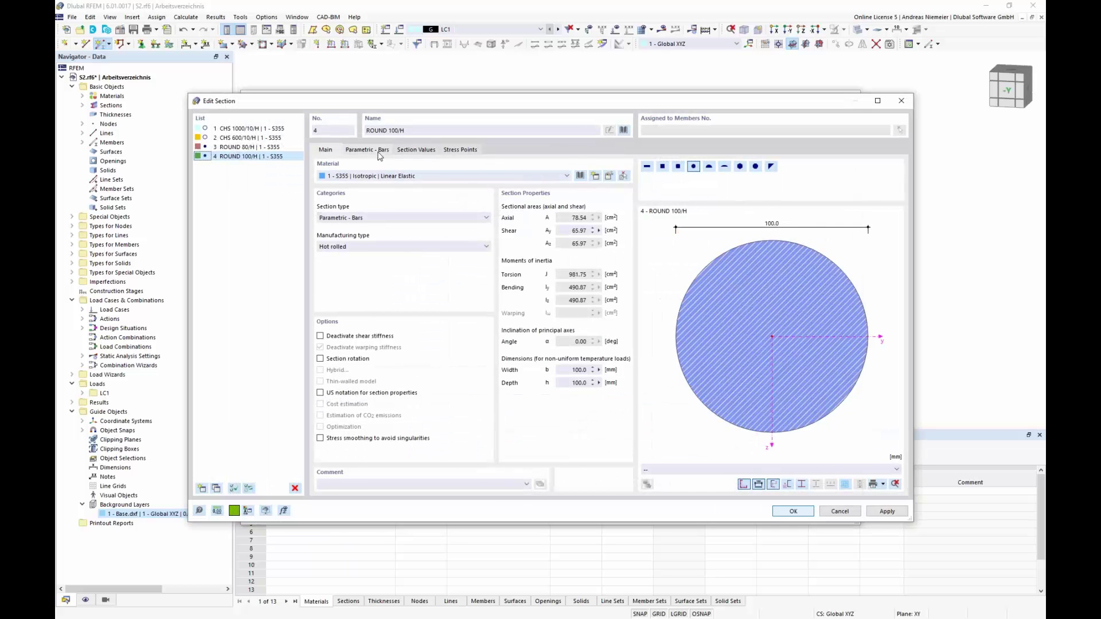
left_click(367, 150)
type("30")
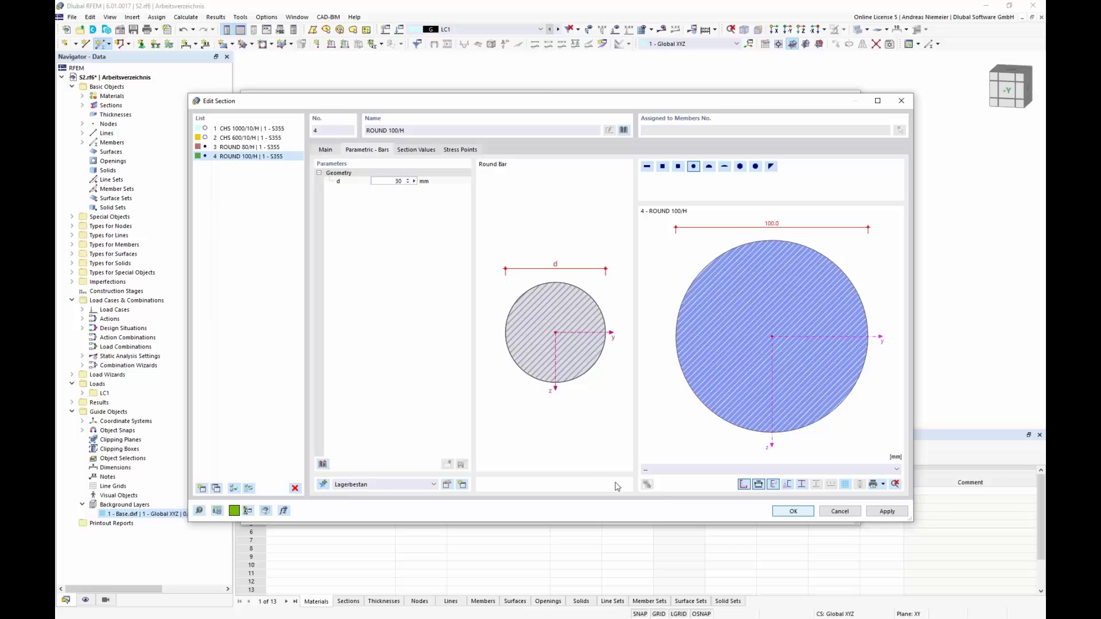
left_click(796, 512)
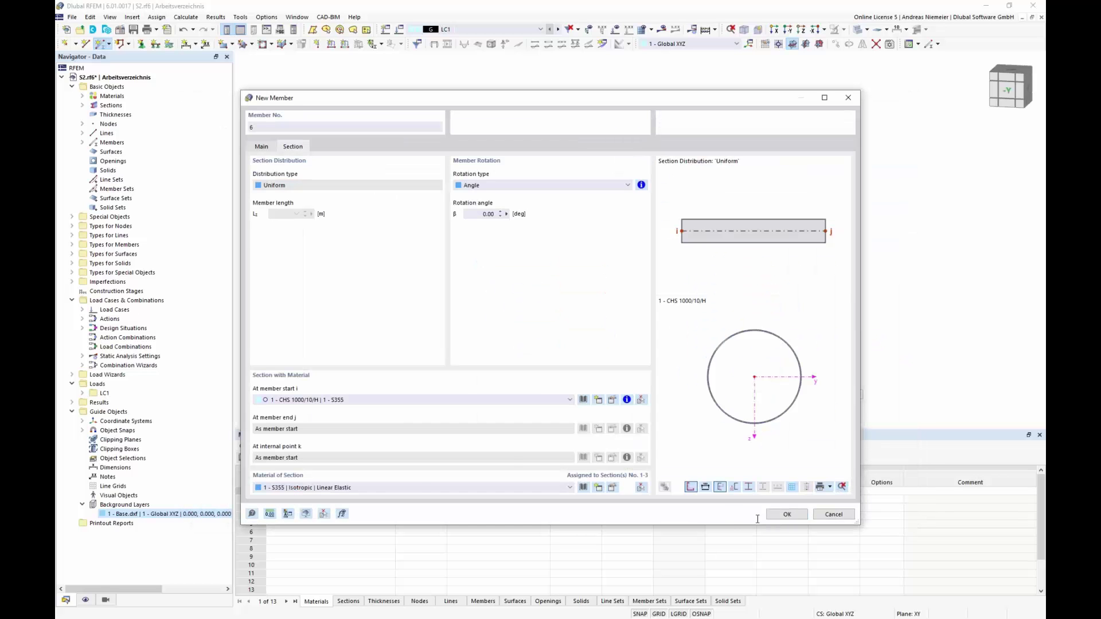
left_click(780, 516)
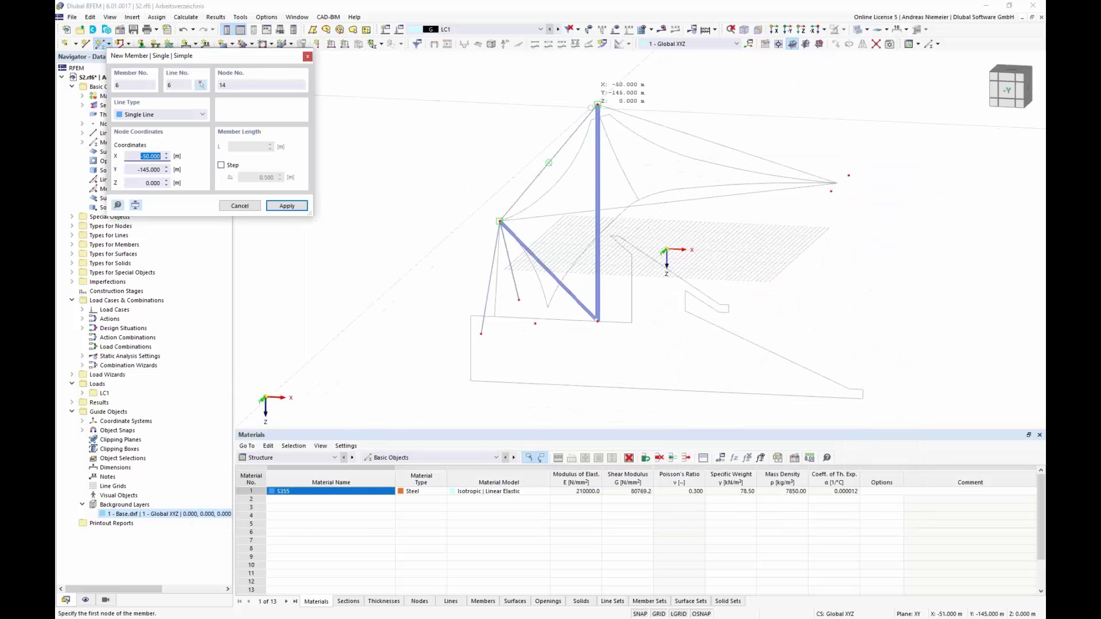
- Draw cables from both front tip nodes to the mast top and to the strut's upper end
left_click(597, 105)
left_click(849, 175)
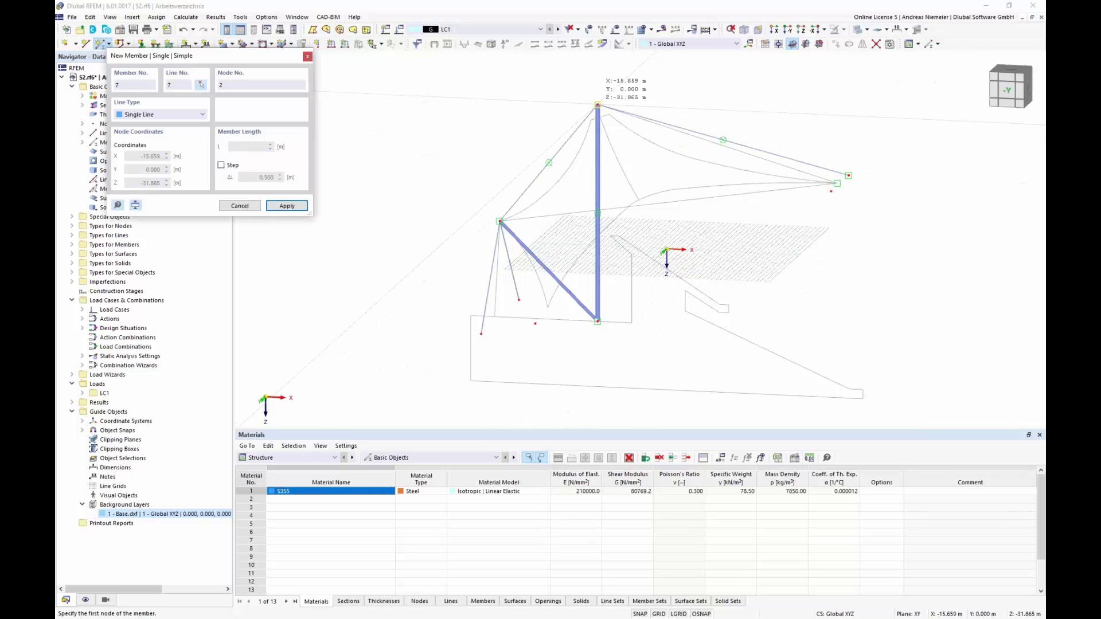
left_click(835, 181)
left_click(831, 191)
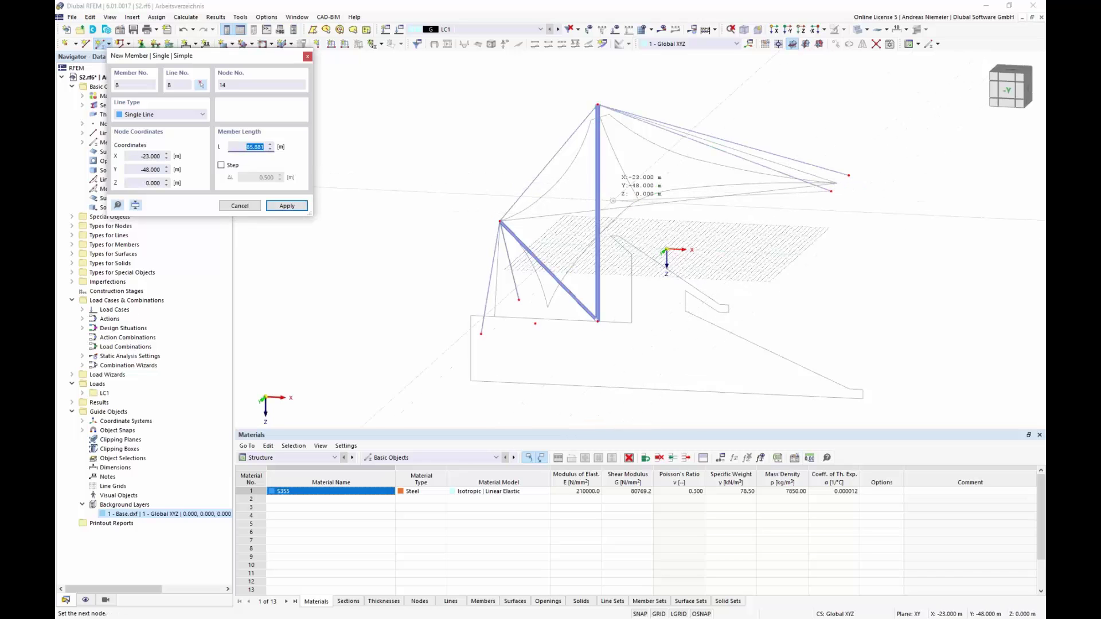
left_click(499, 220)
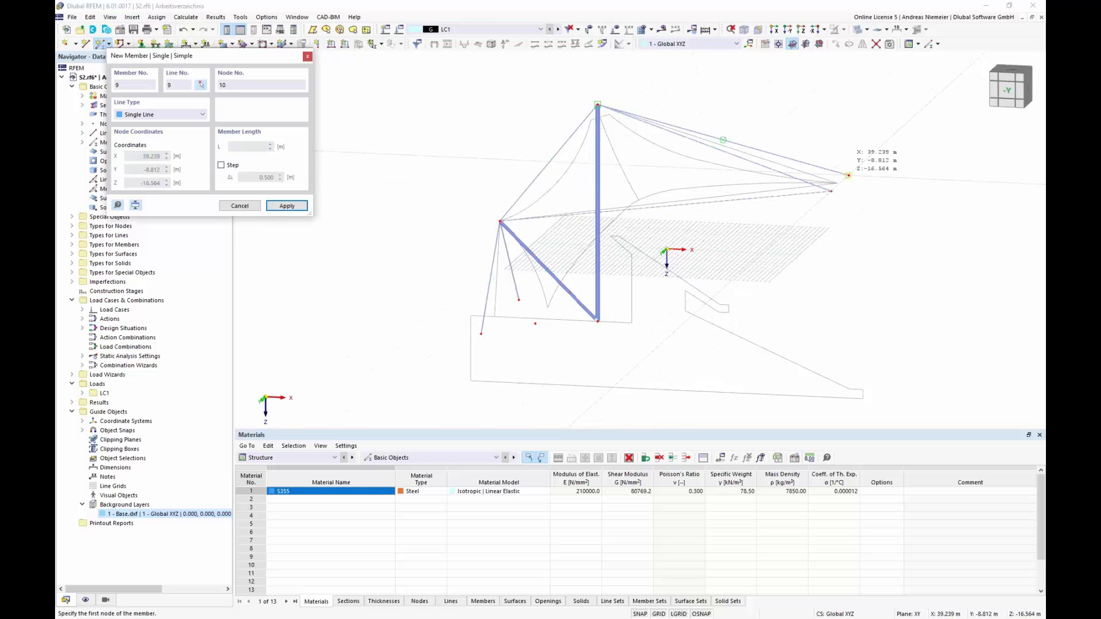
left_click(504, 214)
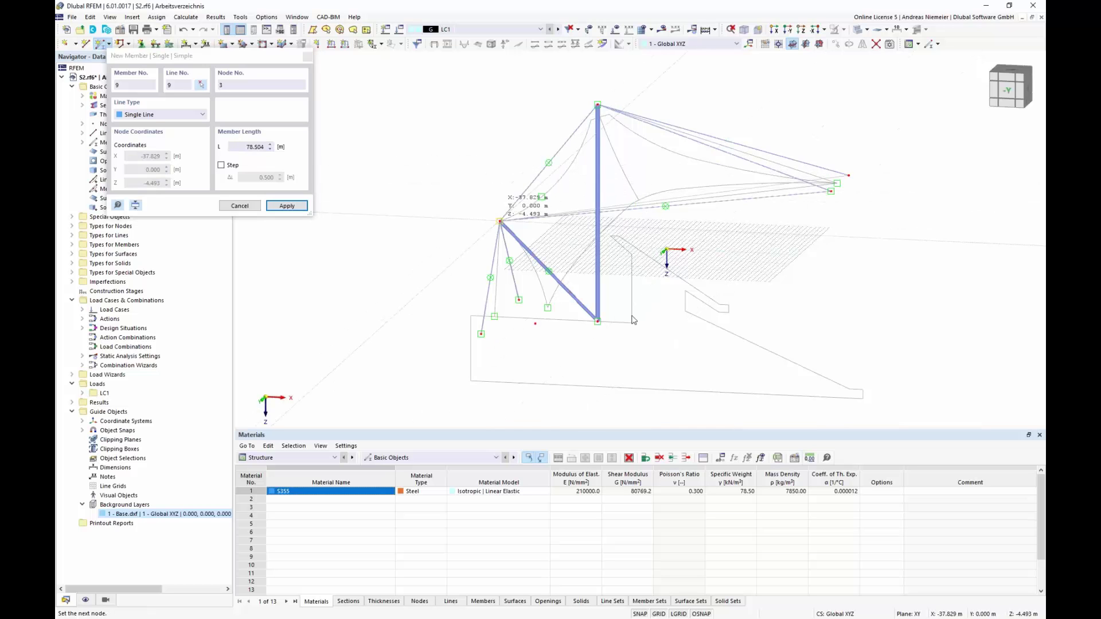
key("Escape")
- Set up a new single member of type Cable with a round bar section of 120 mm diameter in S355
middle_click_drag(757, 267, 659, 279, "ctrl")
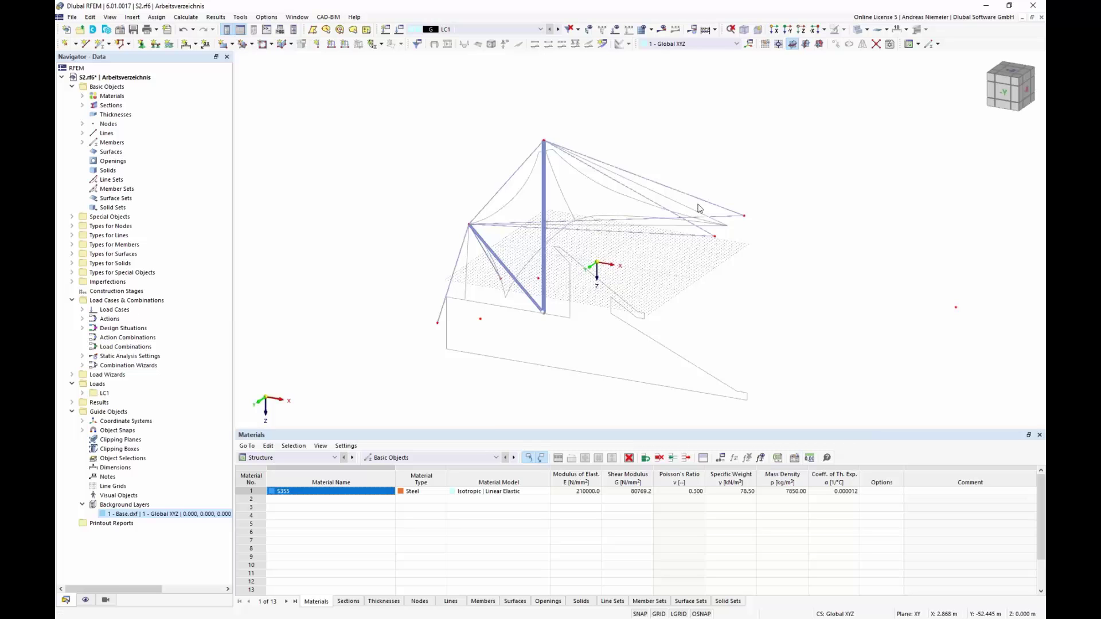
scroll(717, 249, "up", 2)
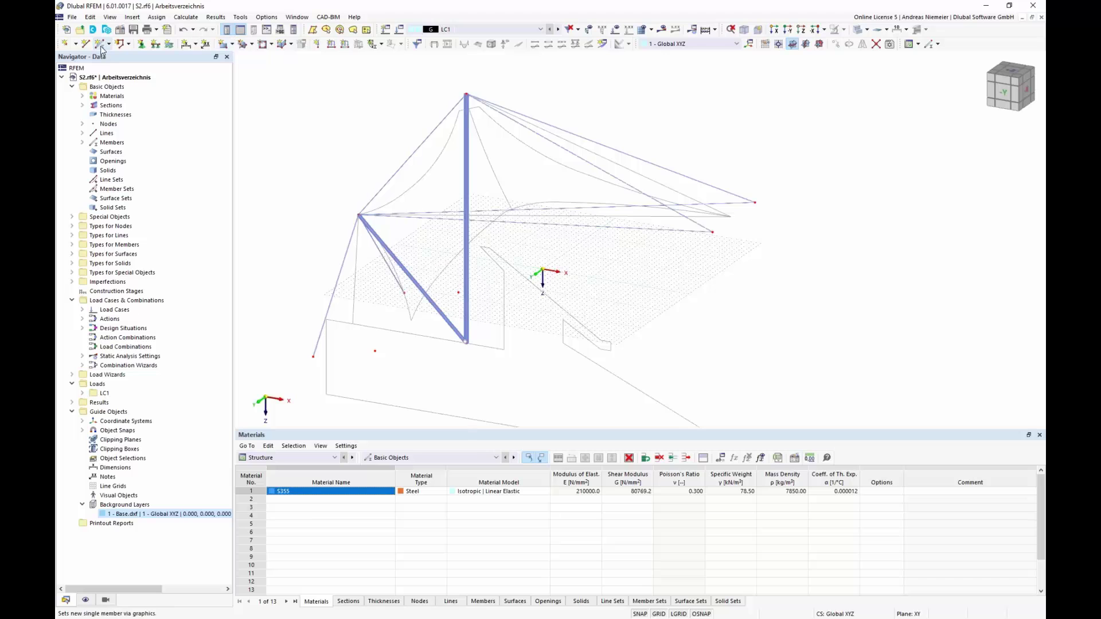
left_click(319, 173)
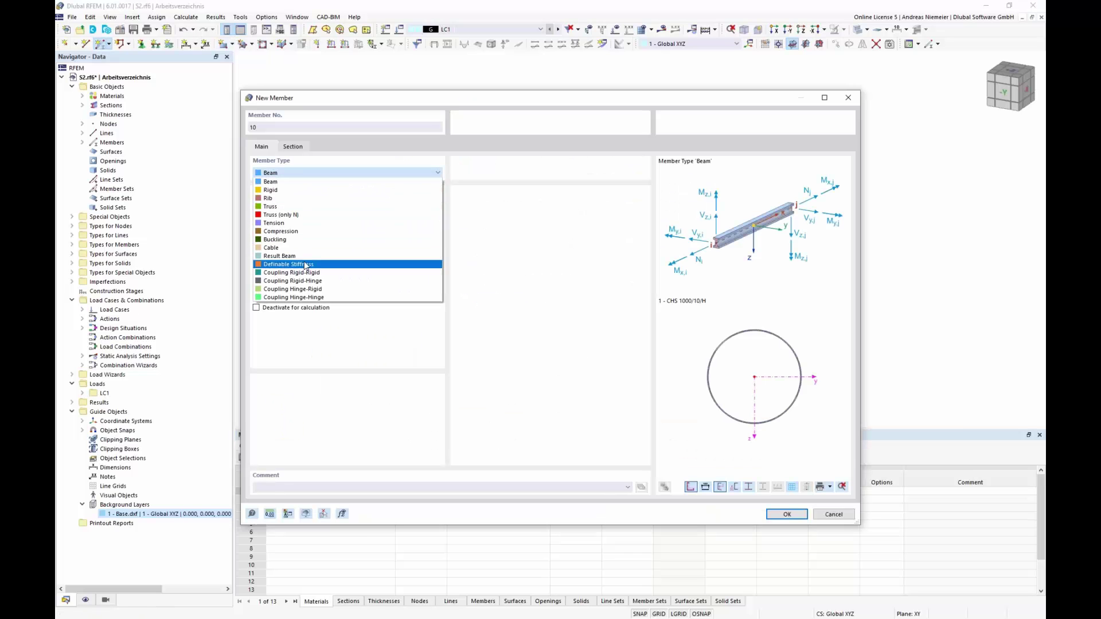
left_click(308, 248)
left_click(292, 147)
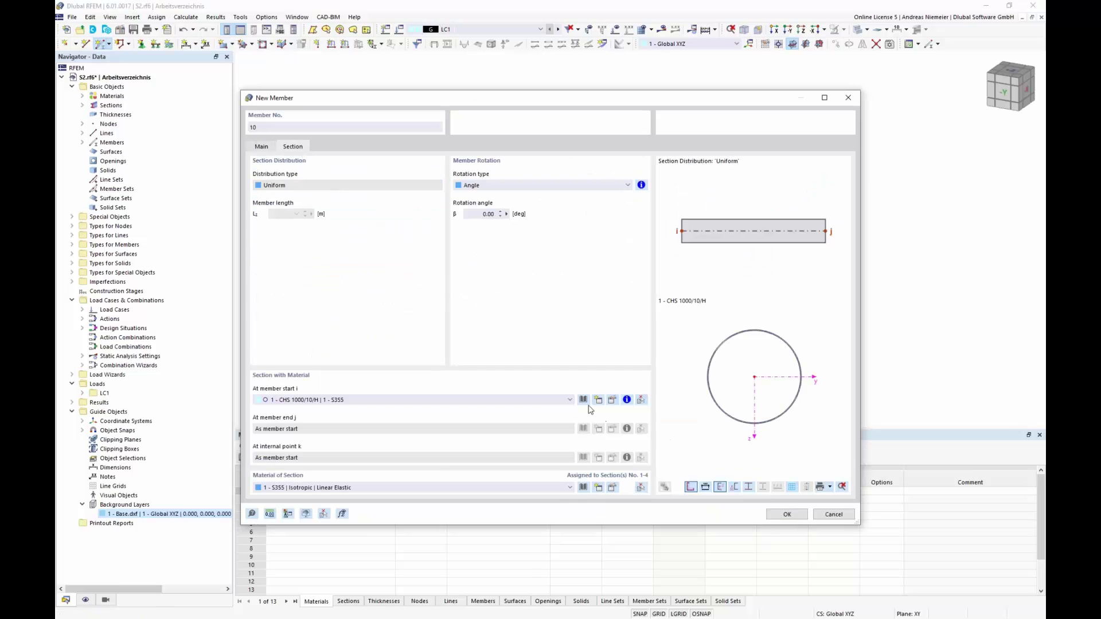
left_click(583, 399)
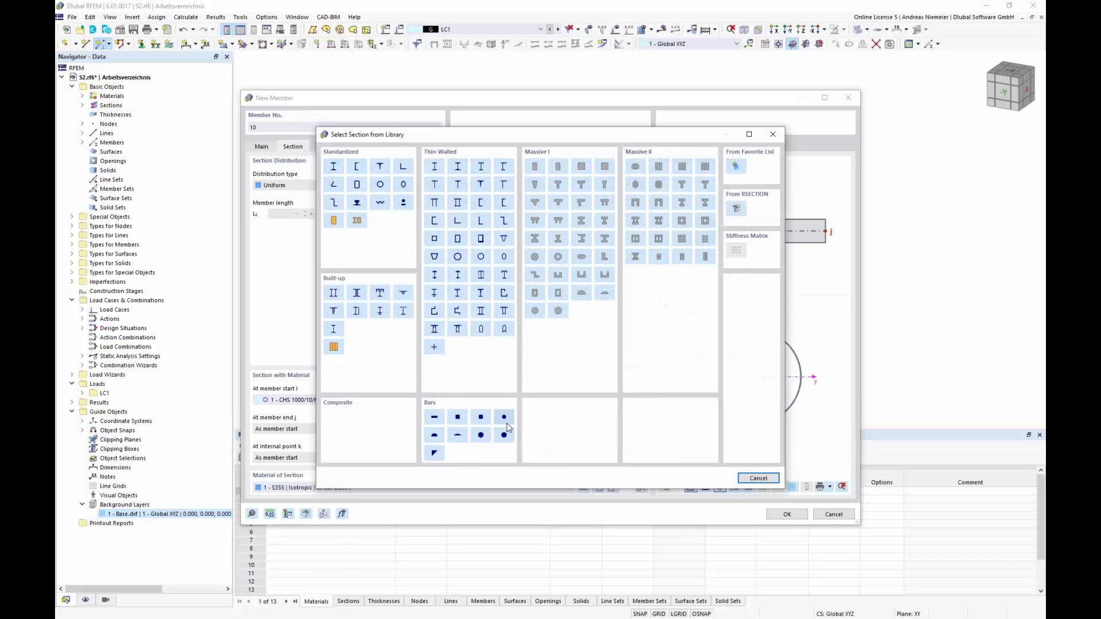
left_click(504, 415)
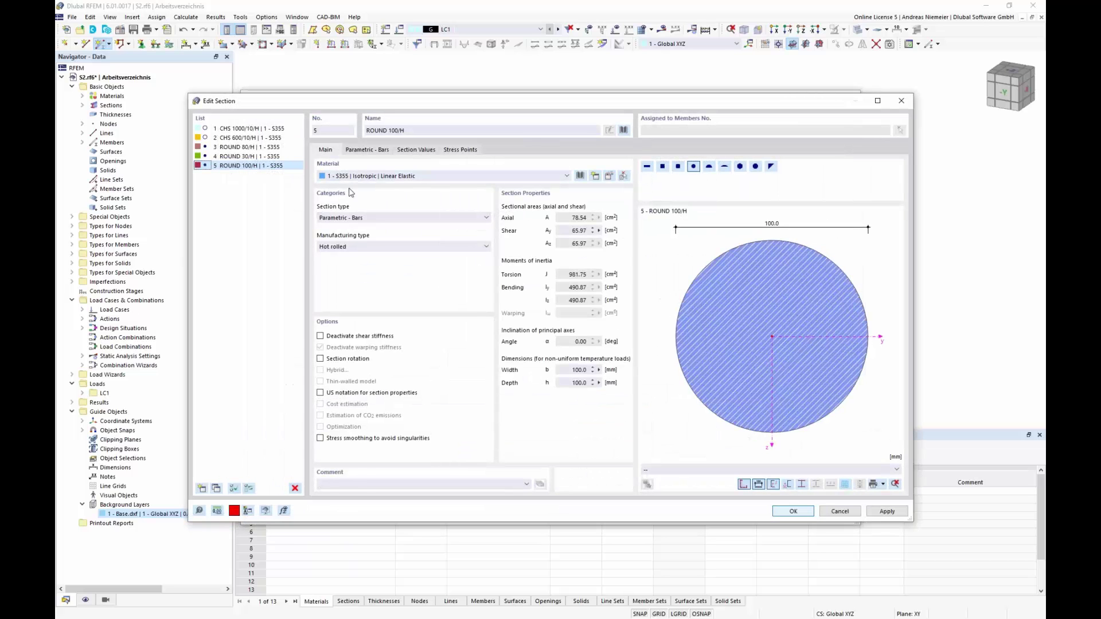
left_click(367, 150)
type("120")
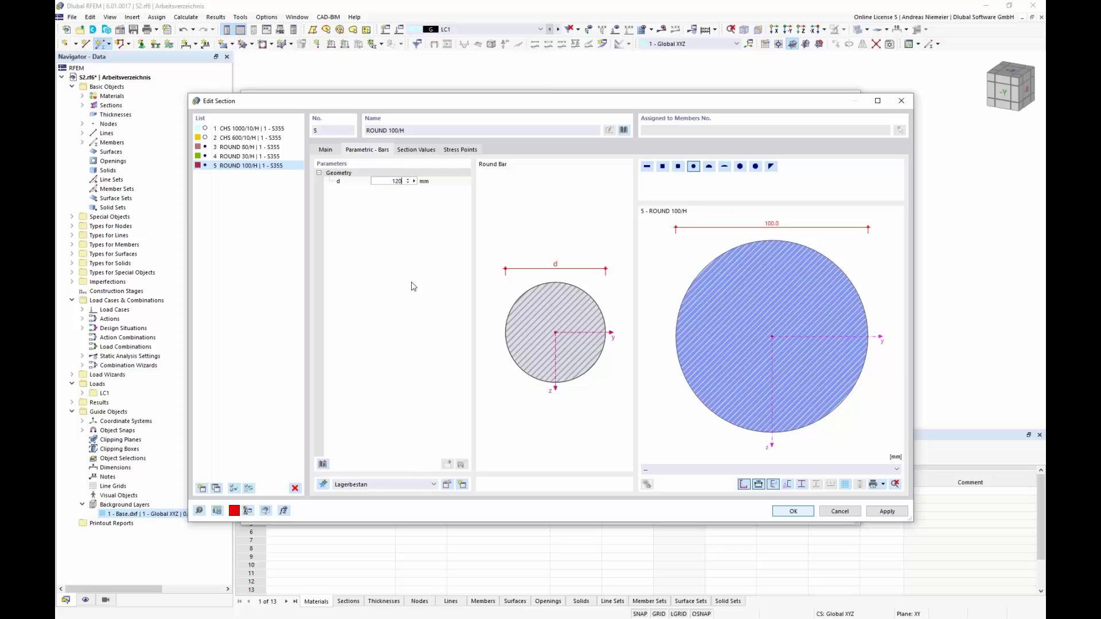
left_click(794, 512)
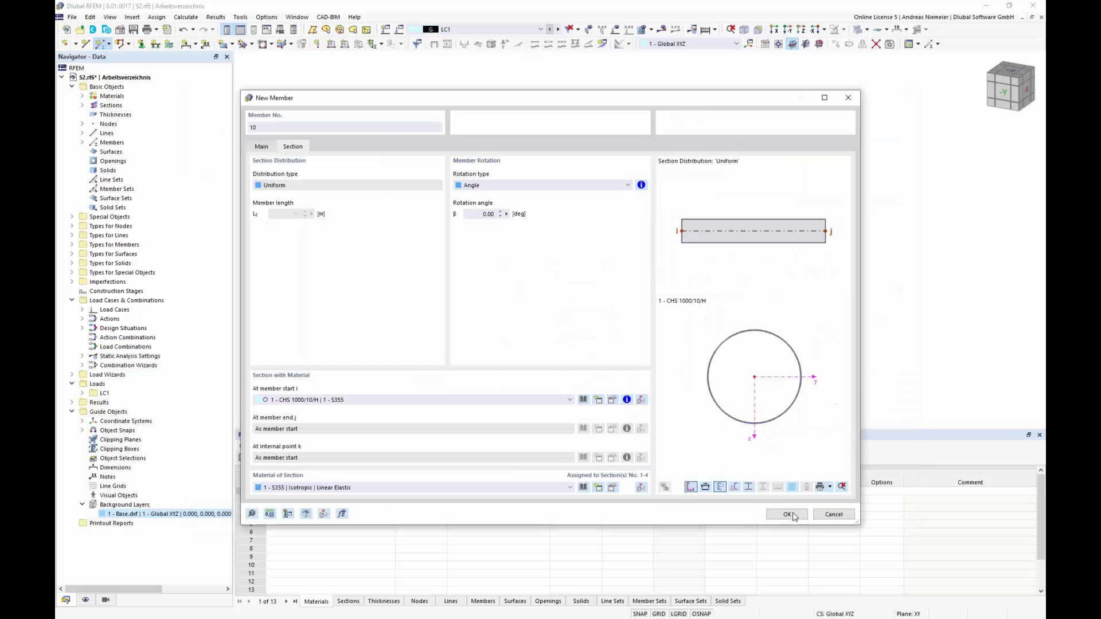
left_click(786, 515)
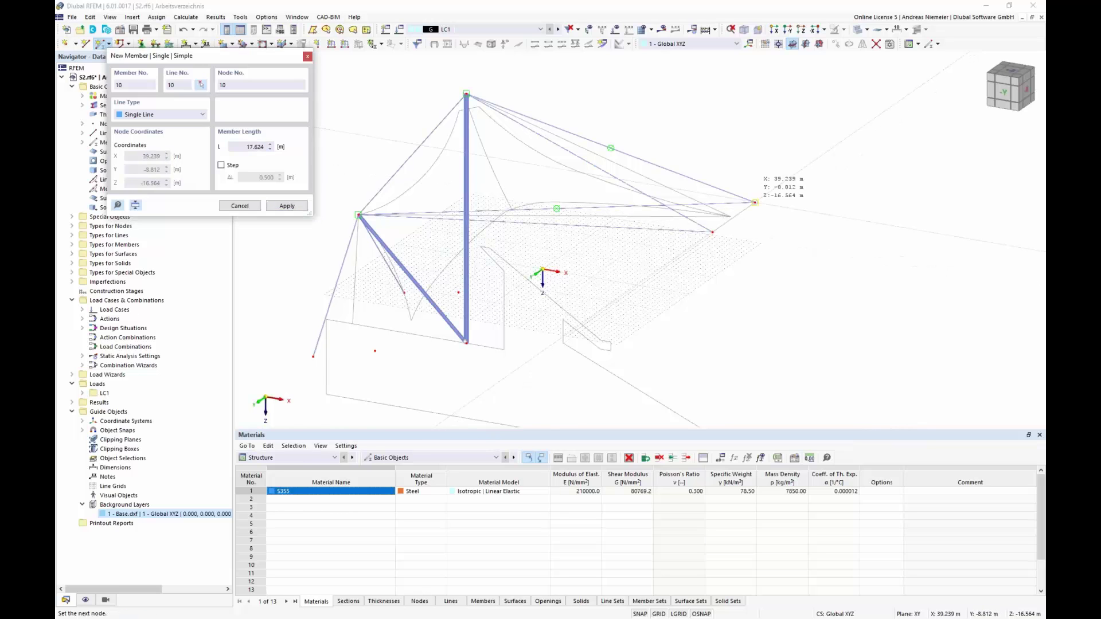
- Draw a cable between the two front tip nodes and divide it at its midpoint with one intermediate node
key("Escape")
scroll(724, 217, "up", 4)
right_click(750, 218)
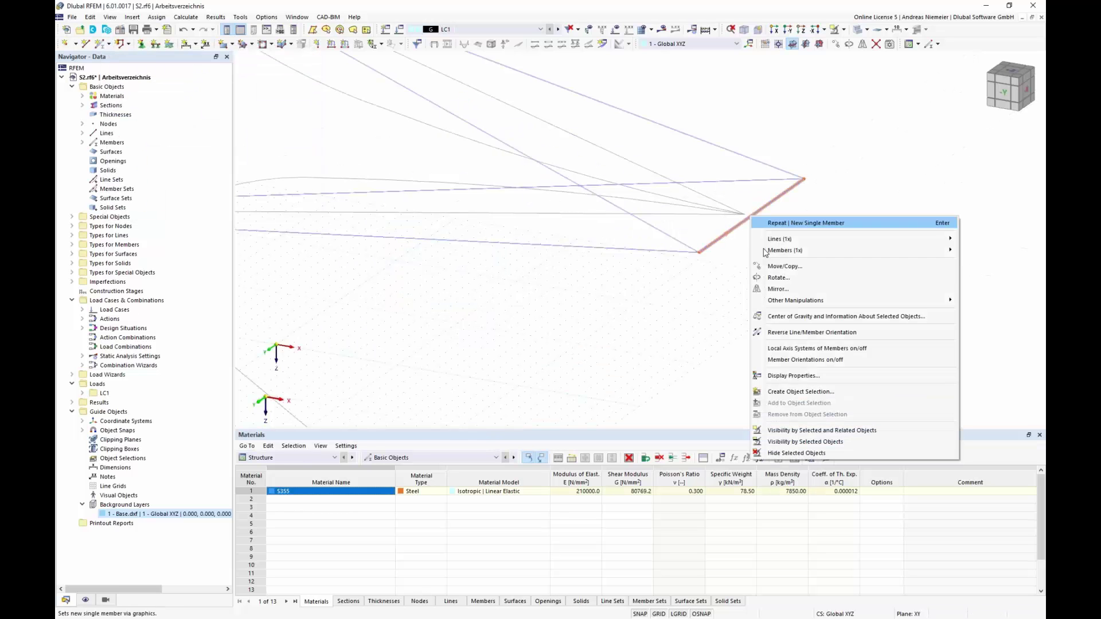
mouse_move(762, 258)
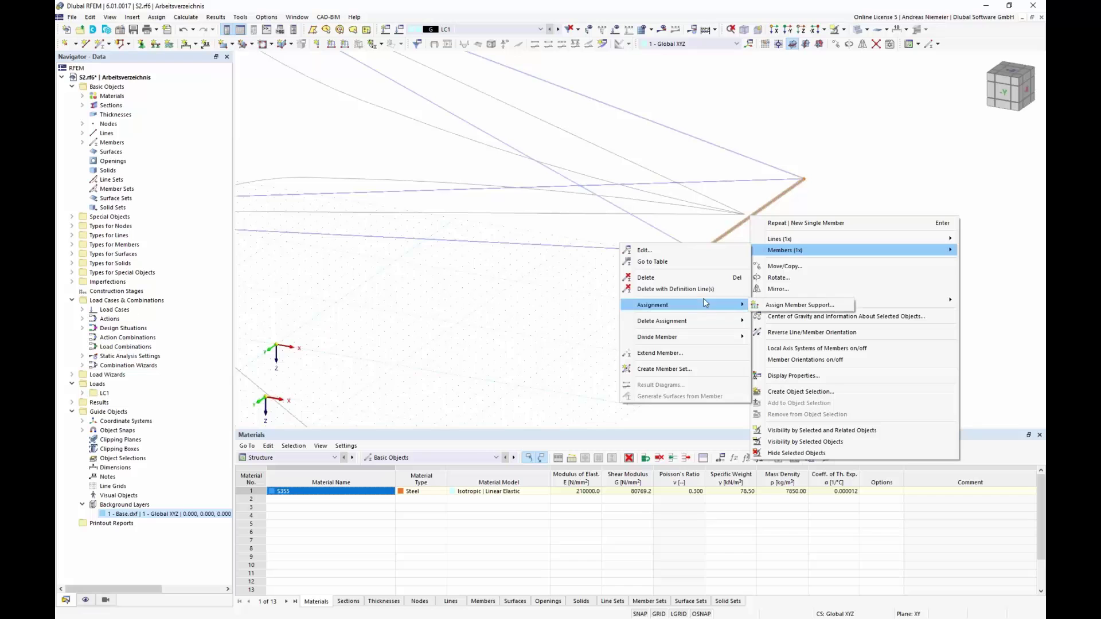
mouse_move(705, 341)
left_click(797, 348)
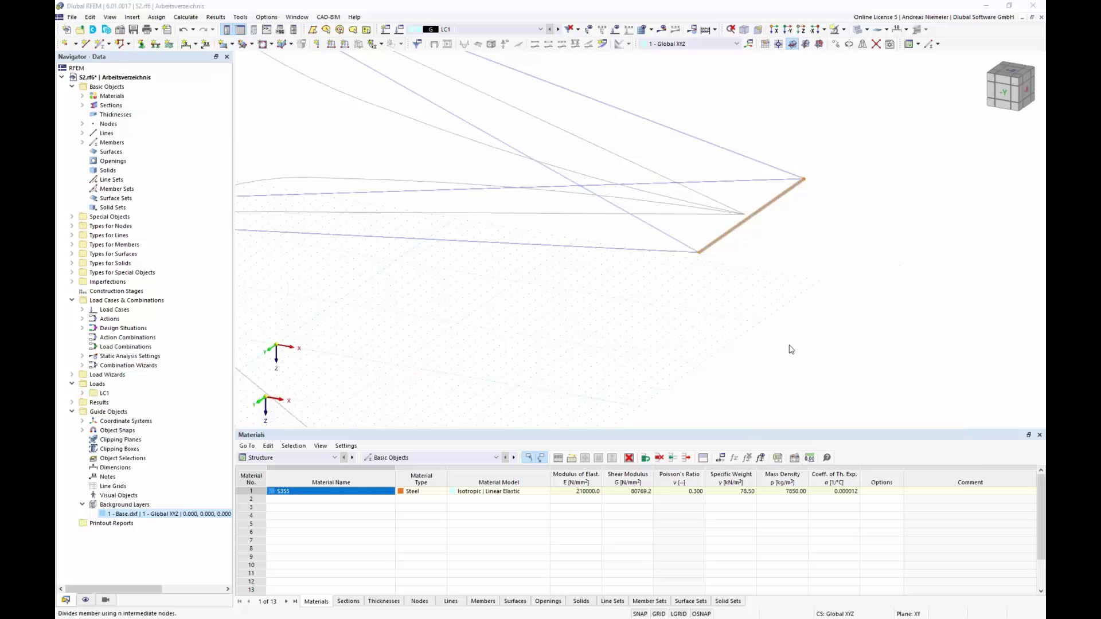
left_click(649, 474)
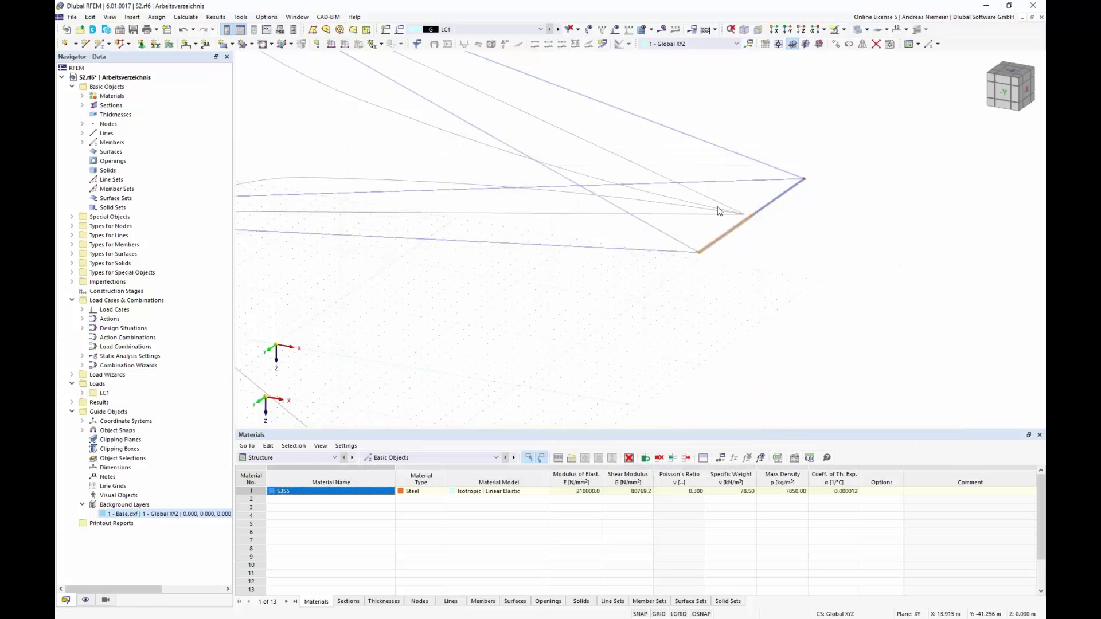
- Deactivate the Base.dxf background layer
middle_click_drag(725, 216, 716, 397)
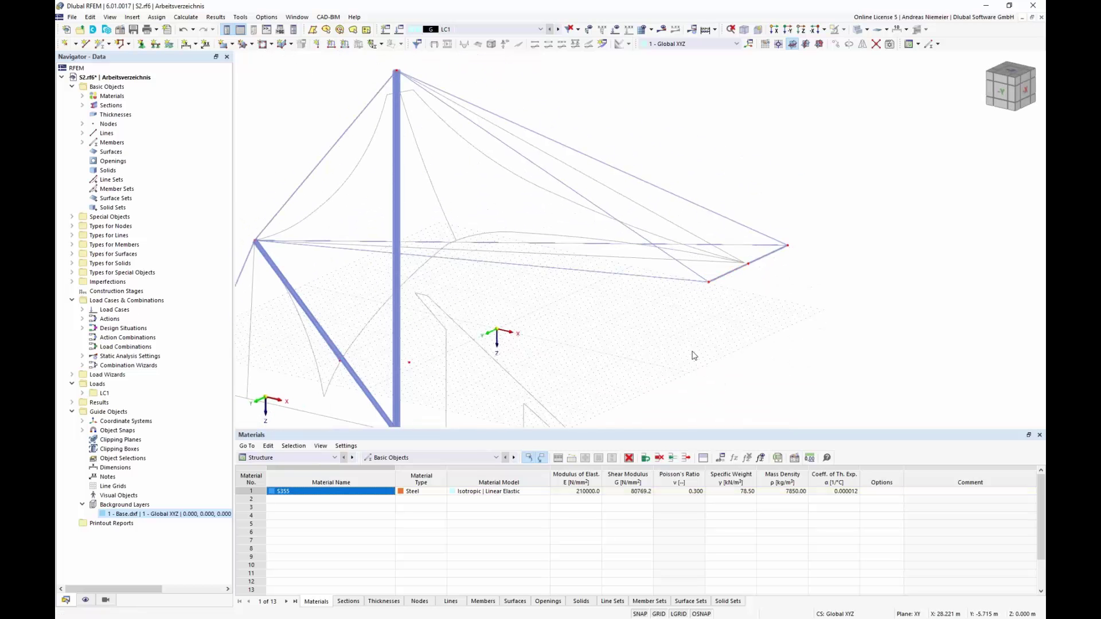
scroll(578, 347, "down", 2)
middle_click_drag(585, 322, 450, 391)
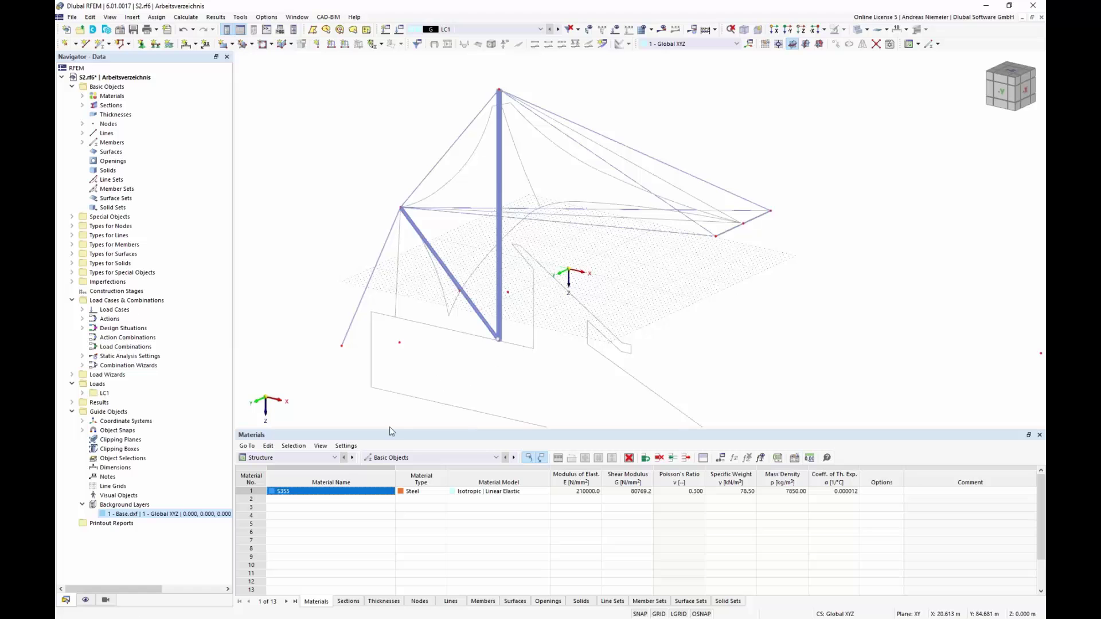
right_click(167, 514)
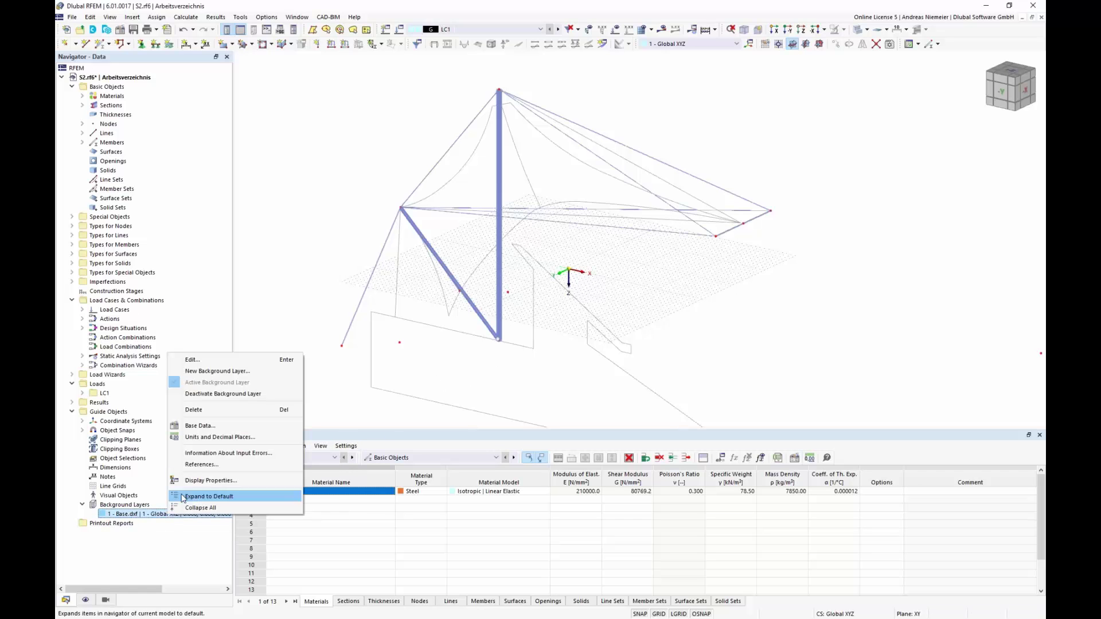
left_click(202, 395)
- Assign nodal support type 1 to the two rear cable foot nodes and to the mast's foot
middle_click_drag(344, 376, 398, 347, "ctrl")
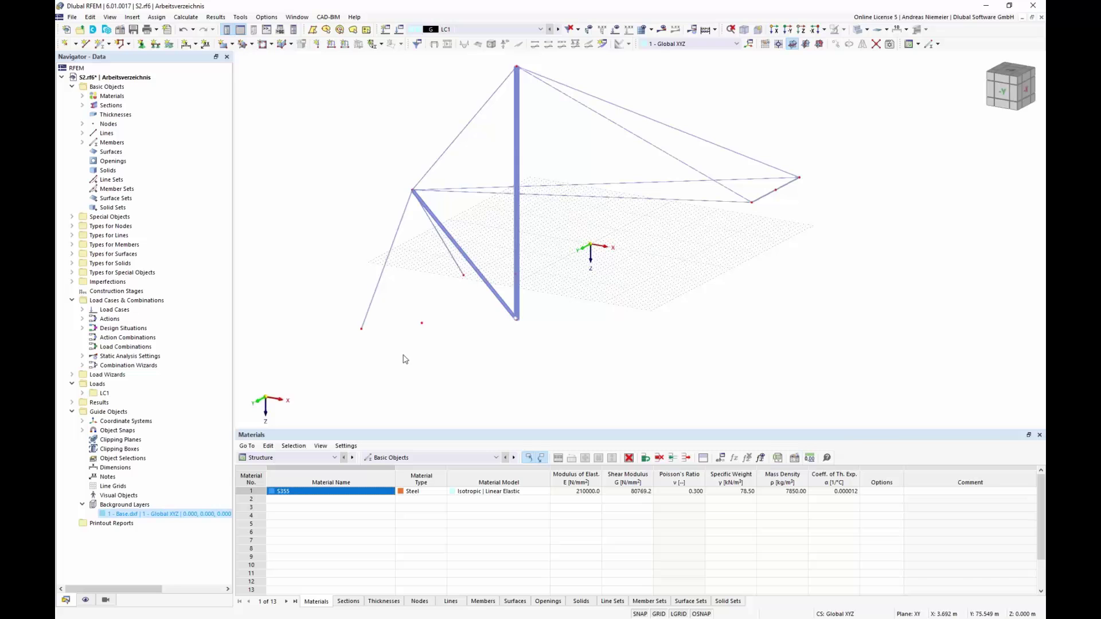
scroll(404, 356, "down", 2)
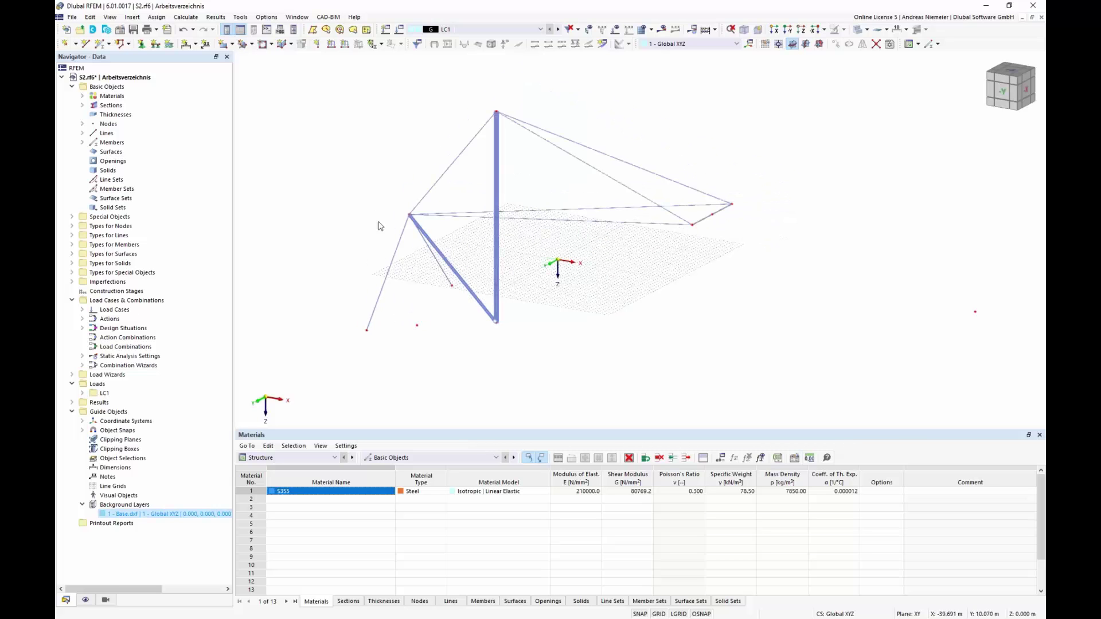
left_click(142, 44)
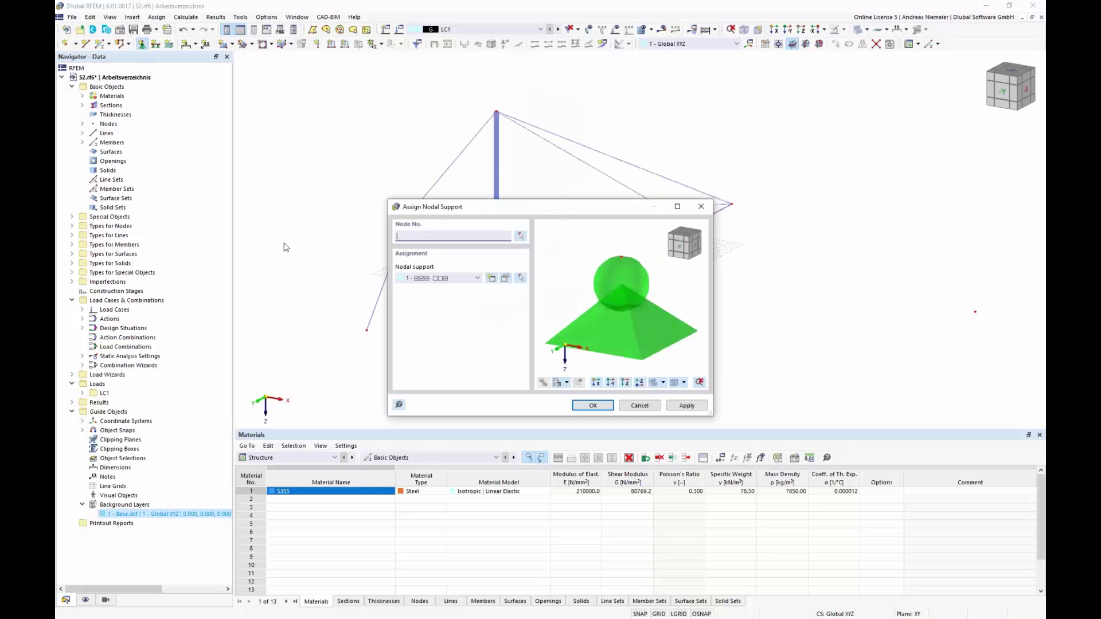
left_click(594, 407)
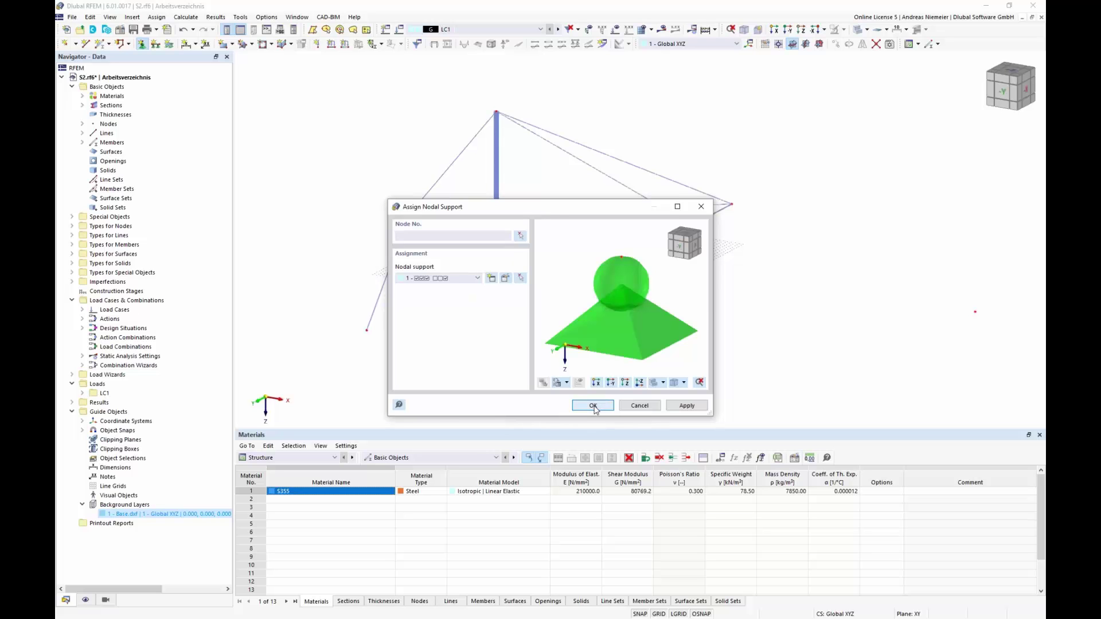
left_click(367, 331)
left_click(452, 286)
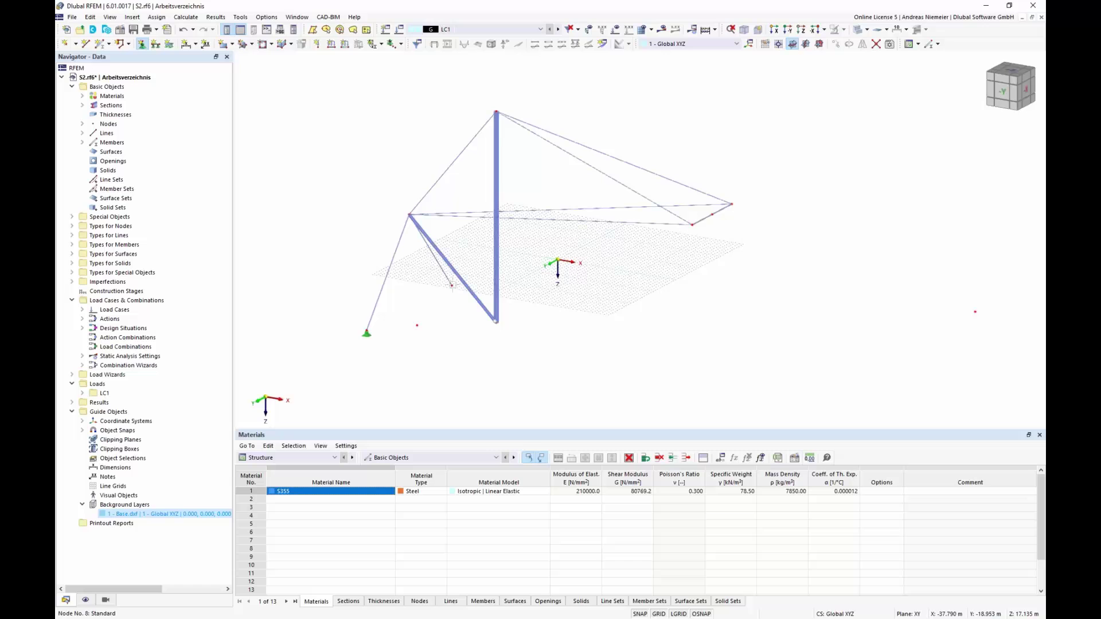
left_click(497, 327)
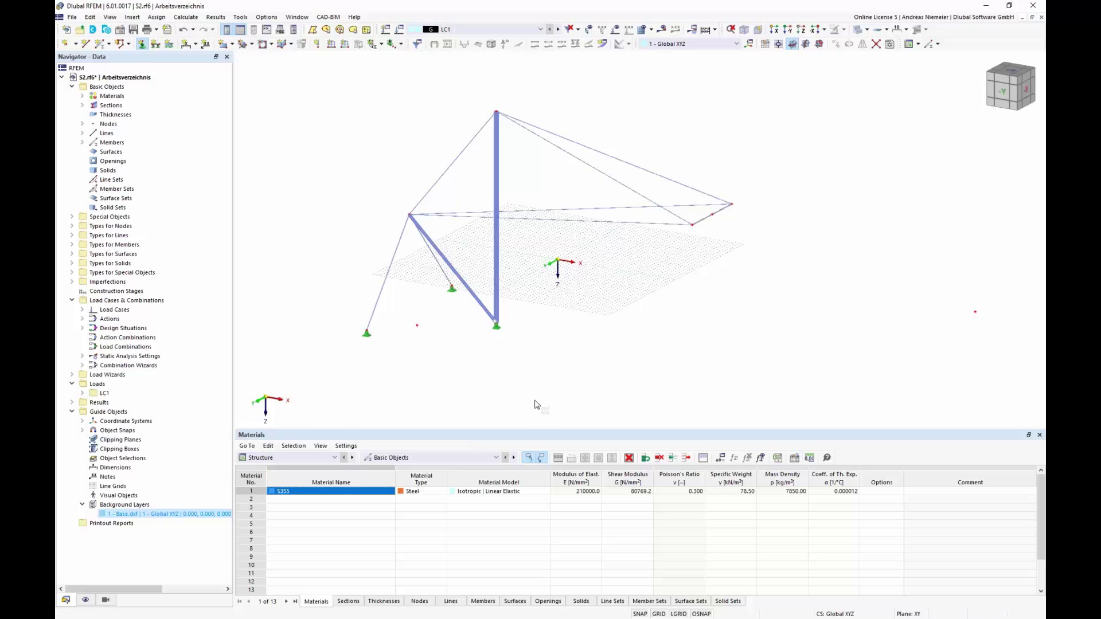
key("Escape")
- In plan view, define a new nodal support with only uY fixed and a specific direction rotated 7.5° about Z
left_click(1013, 73)
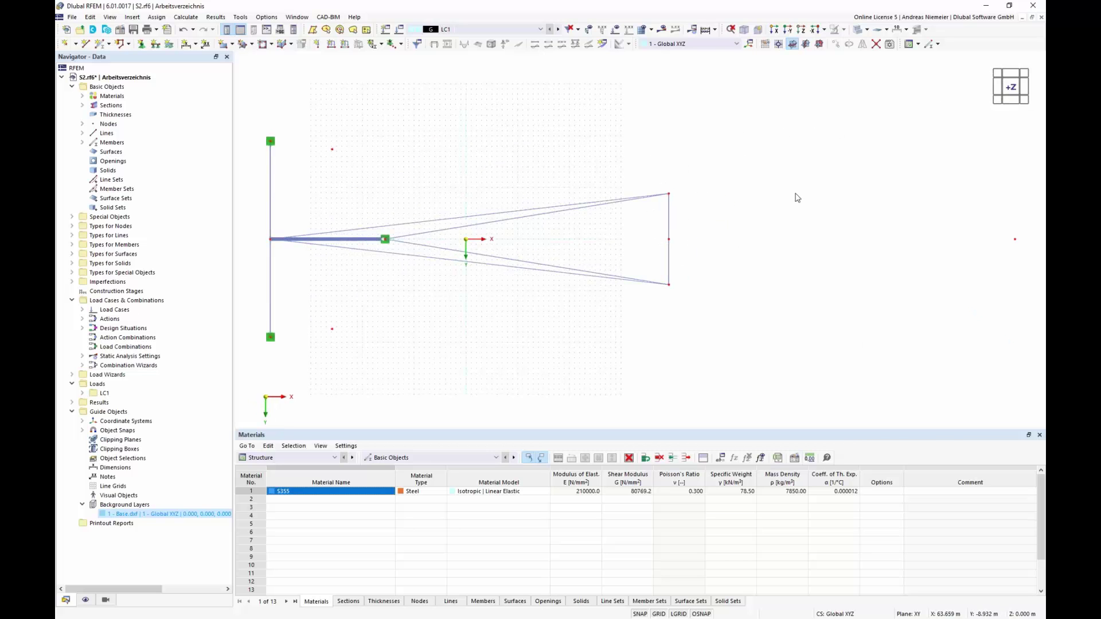
left_click(141, 44)
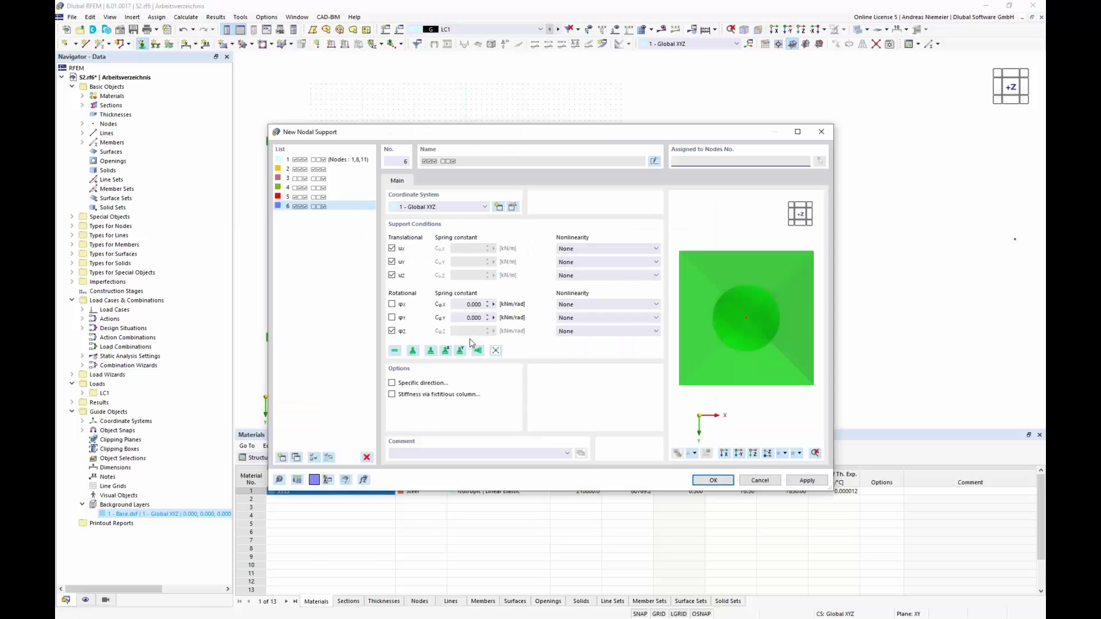
left_click(392, 331)
left_click(392, 276)
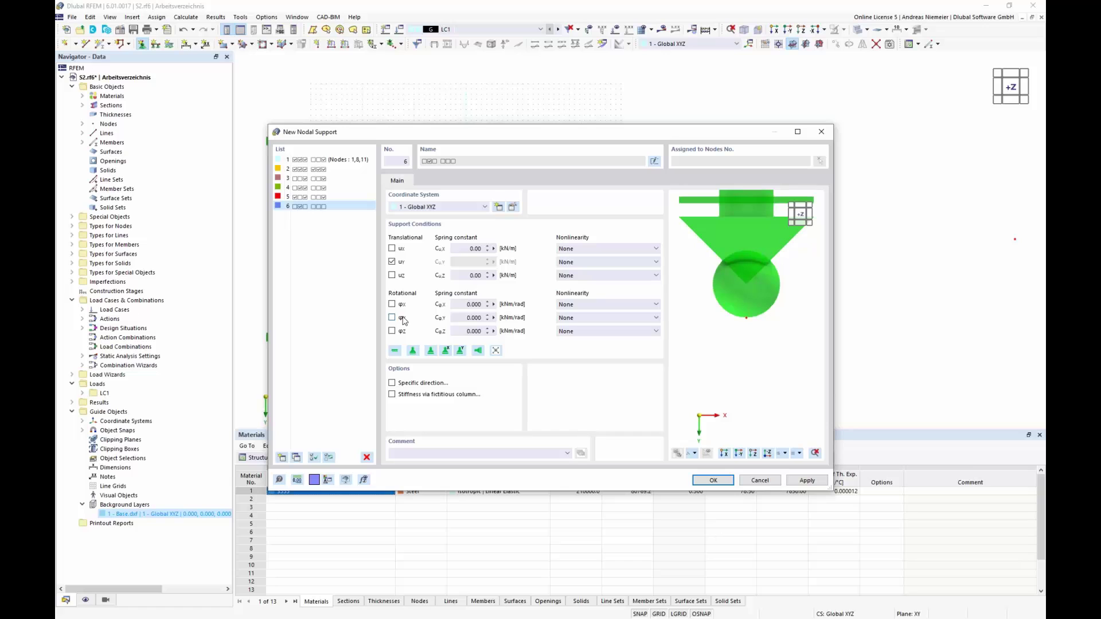
left_click(392, 383)
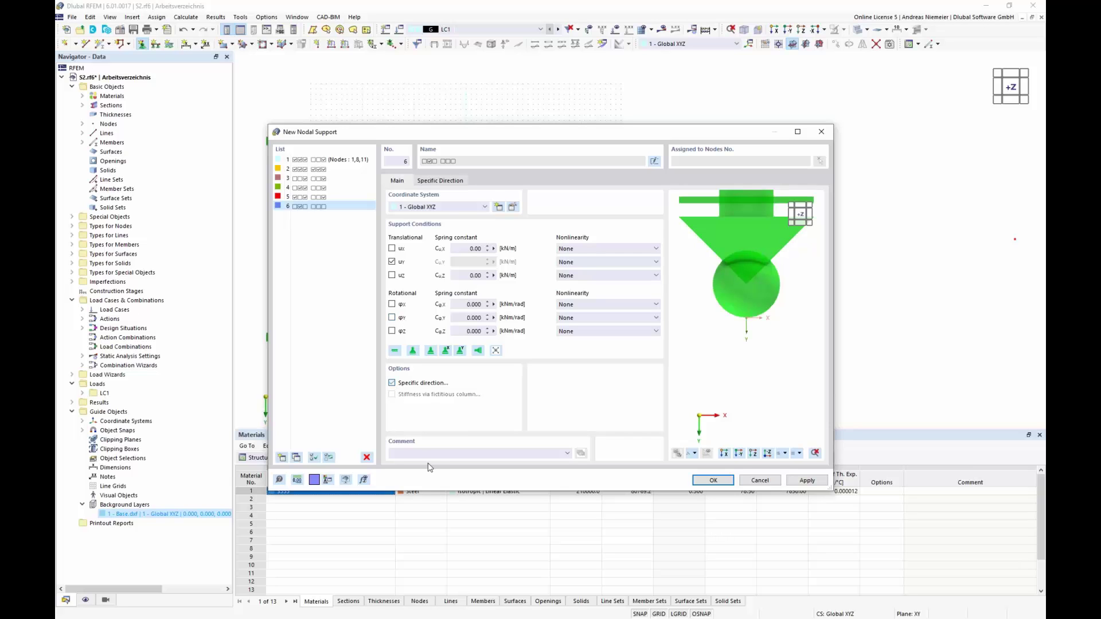
left_click(439, 181)
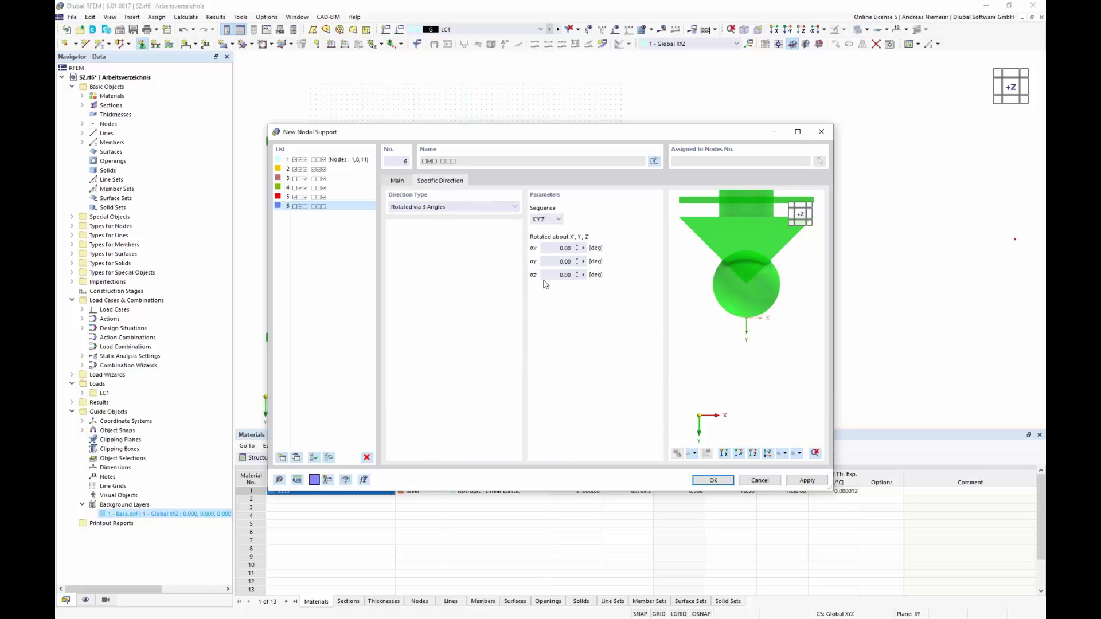
double_click(564, 275)
type("7")
type(",5")
key("Tab")
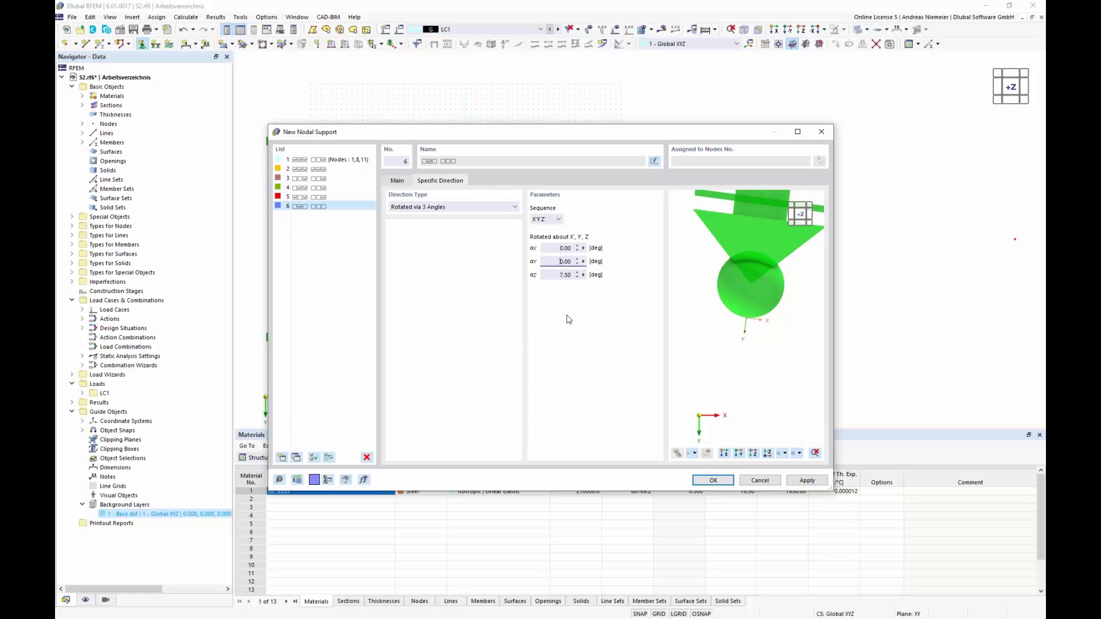
- Copy the rotated nodal support and set the copy's rotation about Z to -7.5°
left_click(312, 210)
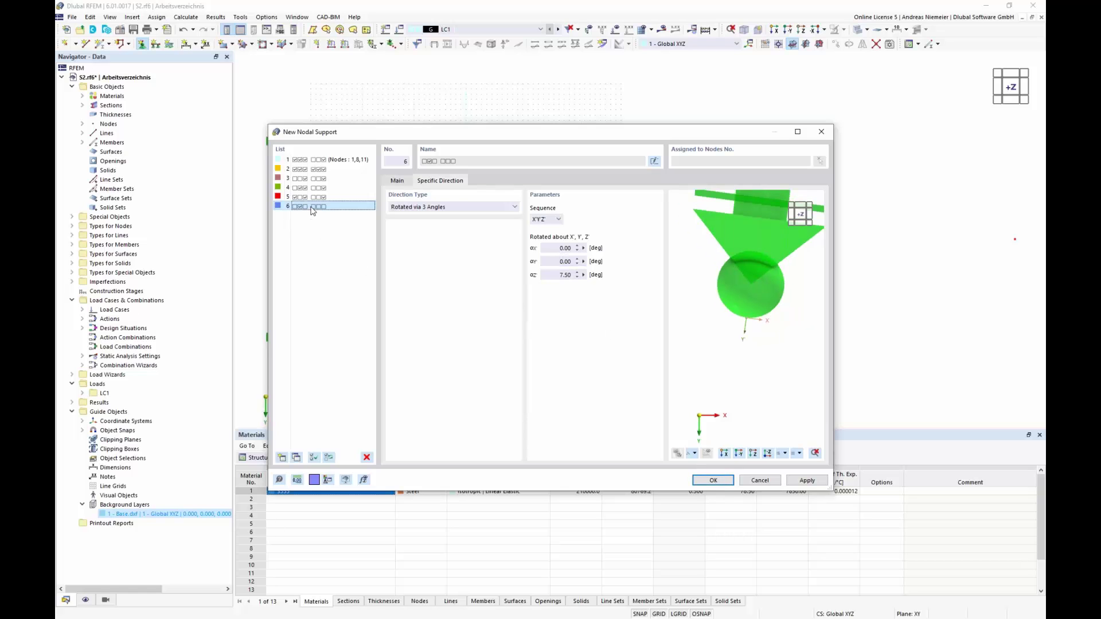
left_click(295, 458)
left_click(561, 275)
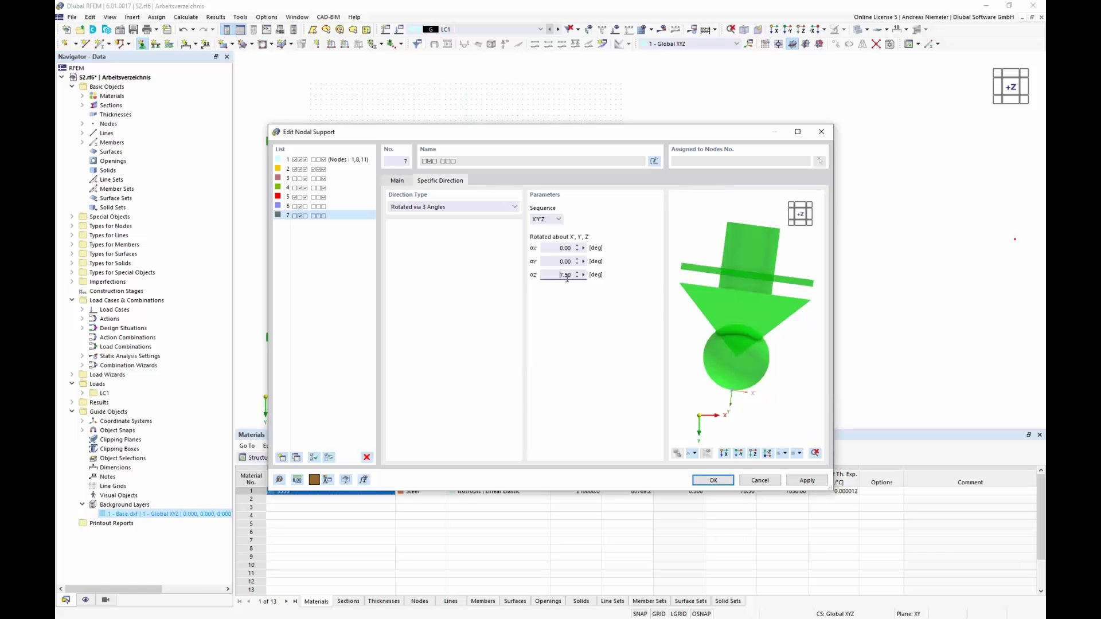
type("-")
key("Tab")
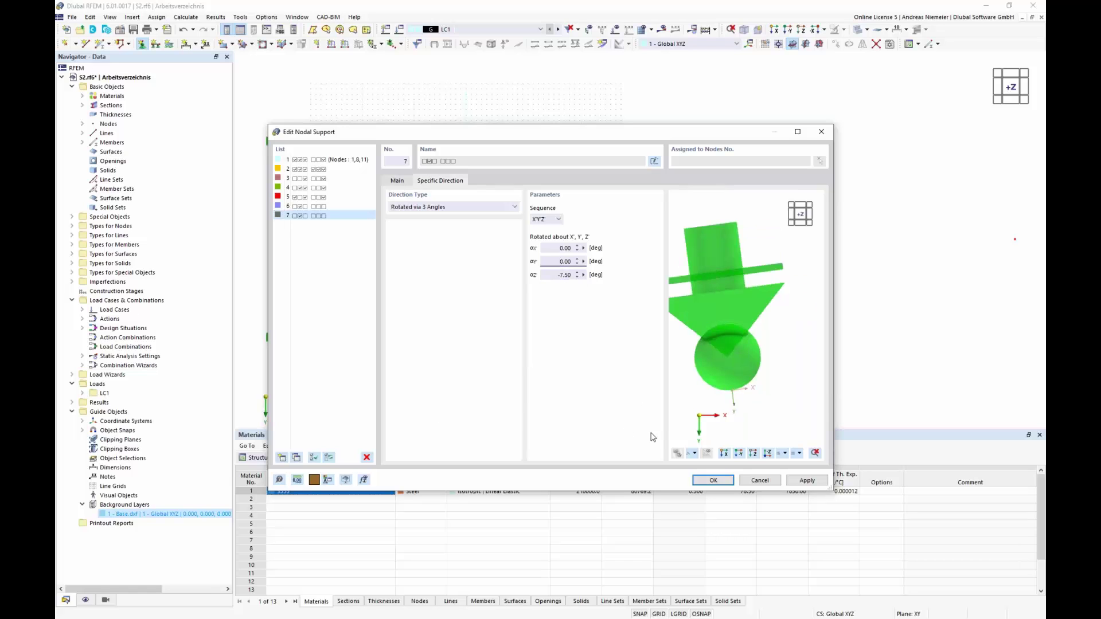
- Assign the nodal support rotated by 7.5° to the front tip node on the negative Y side
left_click(340, 206)
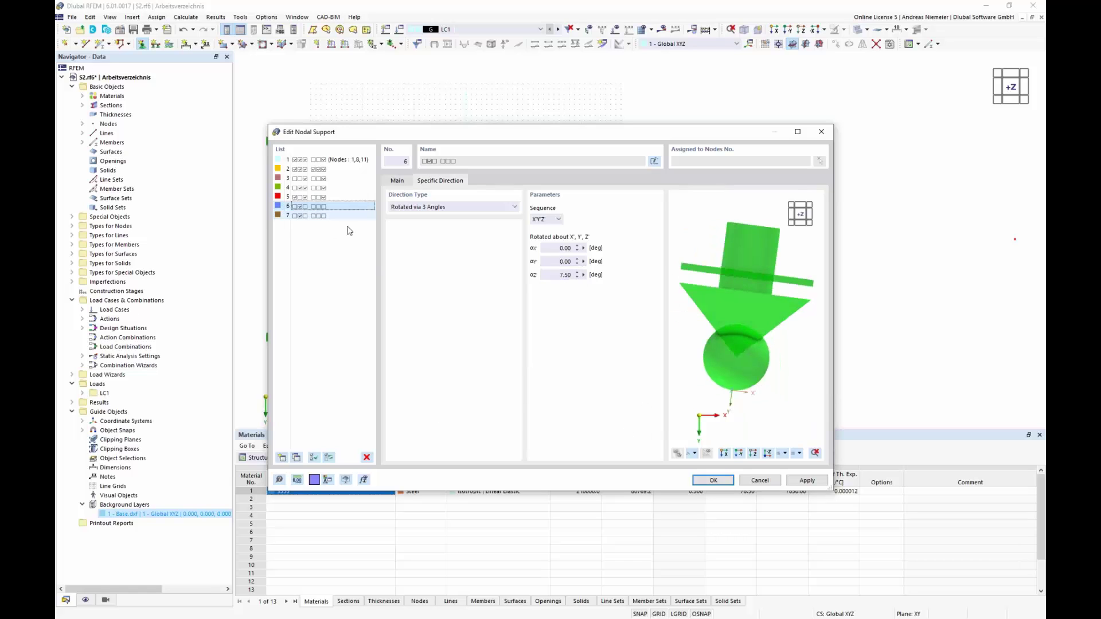
left_click(713, 481)
left_click(599, 405)
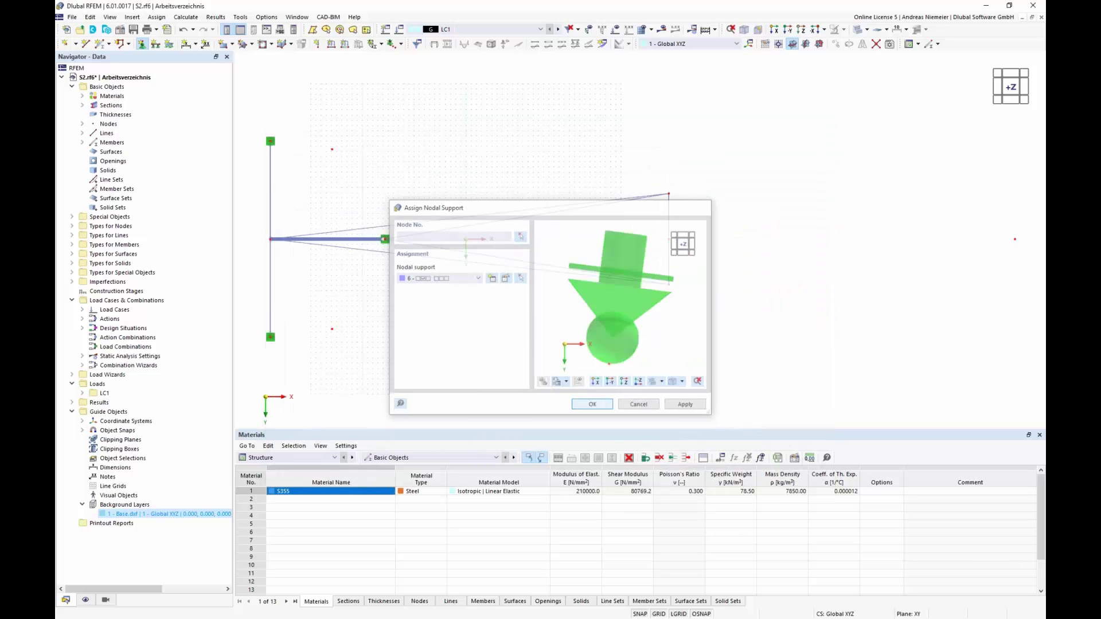
left_click(669, 195)
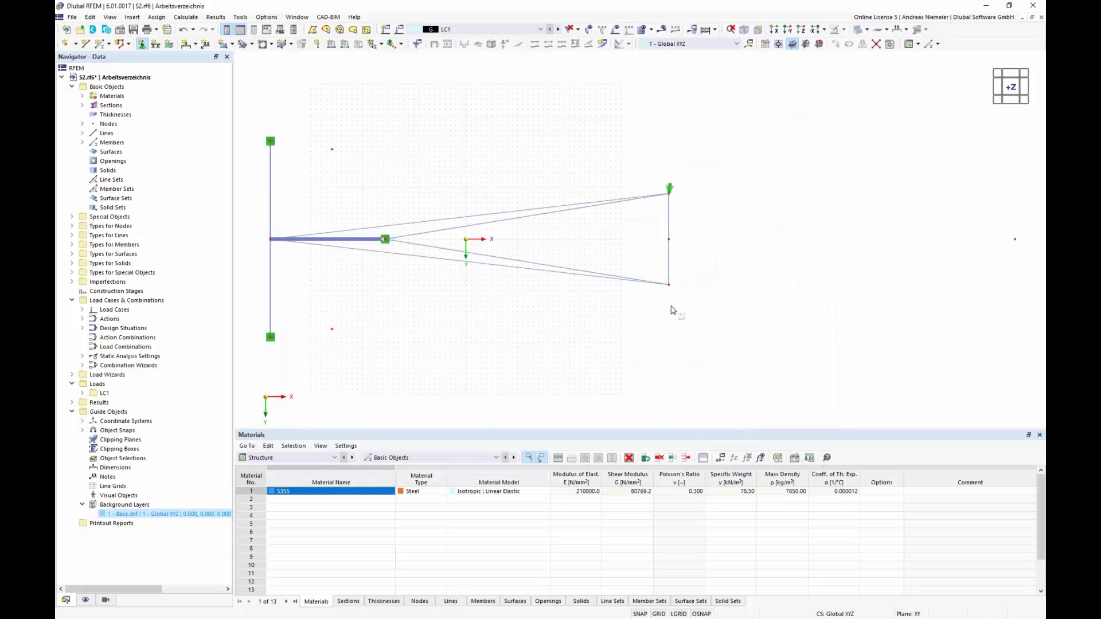
- Assign the nodal support rotated by -7.5° to the front tip node on the positive Y side
left_click(141, 44)
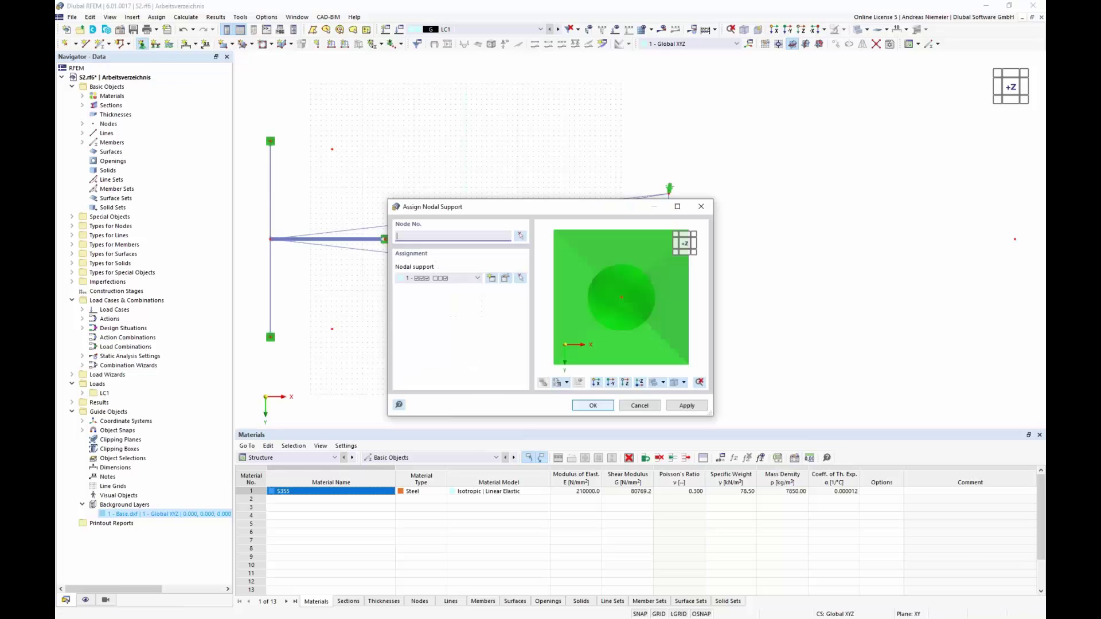
left_click(433, 279)
left_click(436, 341)
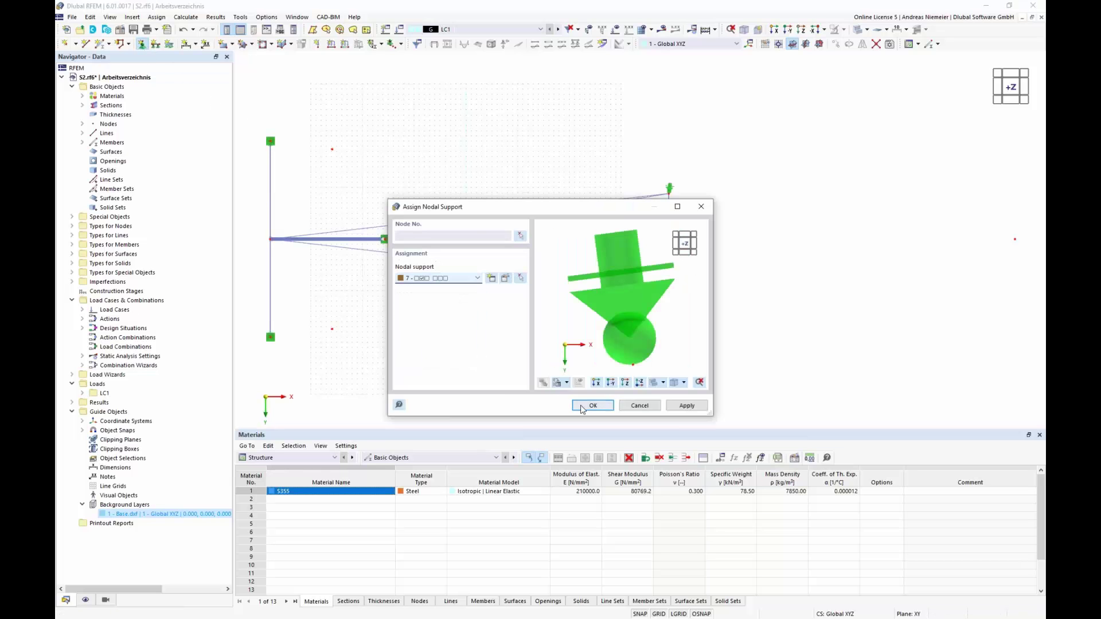
left_click(596, 405)
left_click(669, 281)
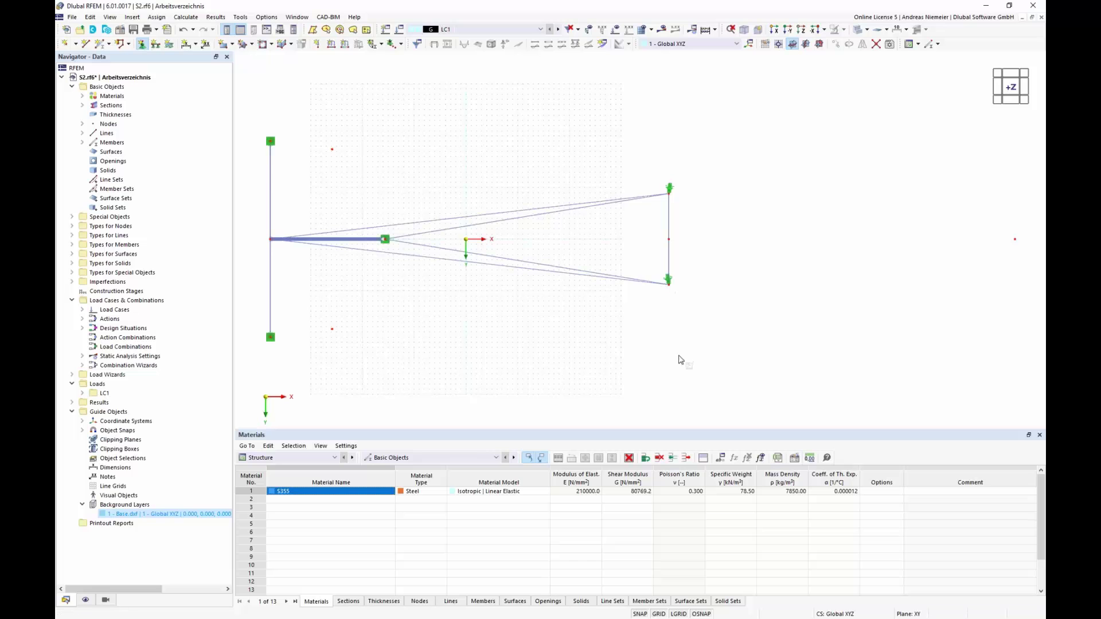
- Name load case LC1 "G" and create LC2 named "P" with the Prestress action category
left_click(747, 31)
middle_click_drag(605, 304, 604, 327, "ctrl")
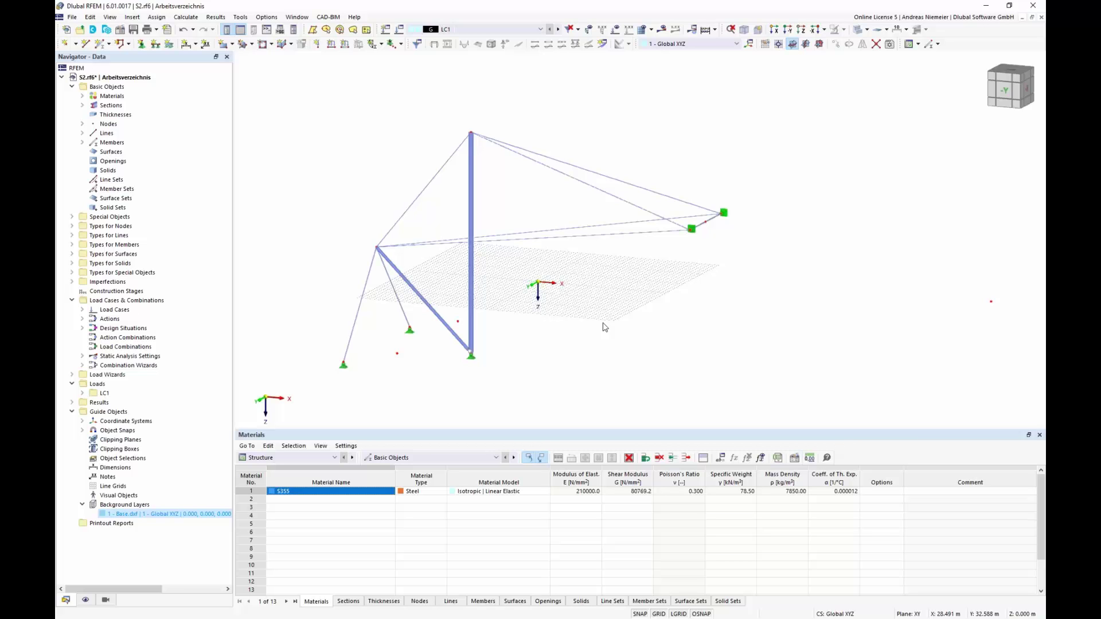
left_click(301, 458)
left_click(285, 483)
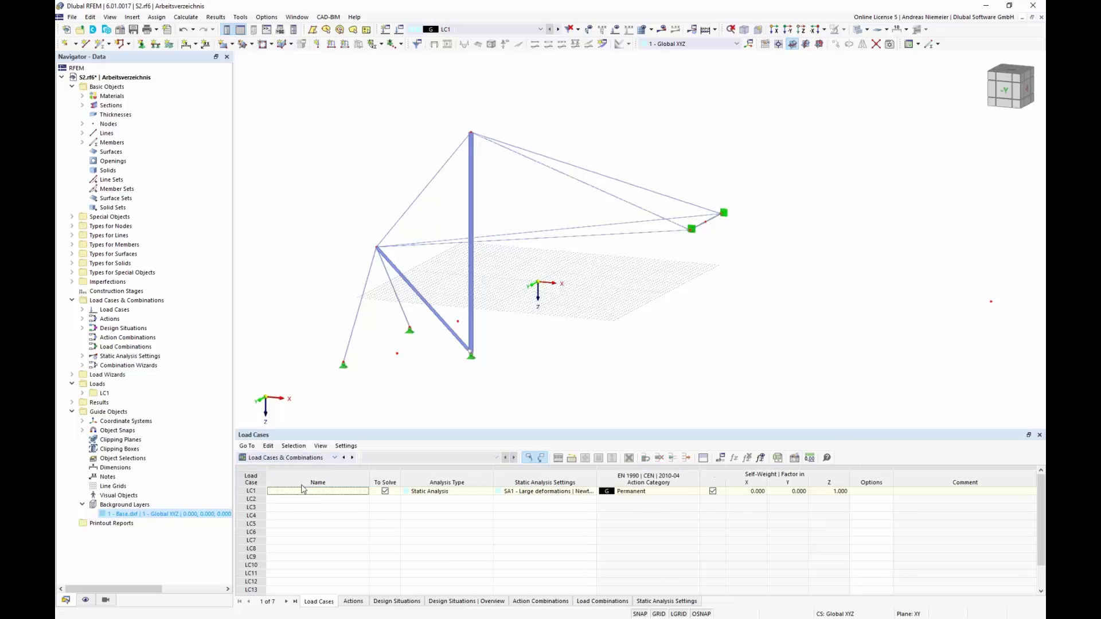
left_click(302, 524)
left_click(339, 491)
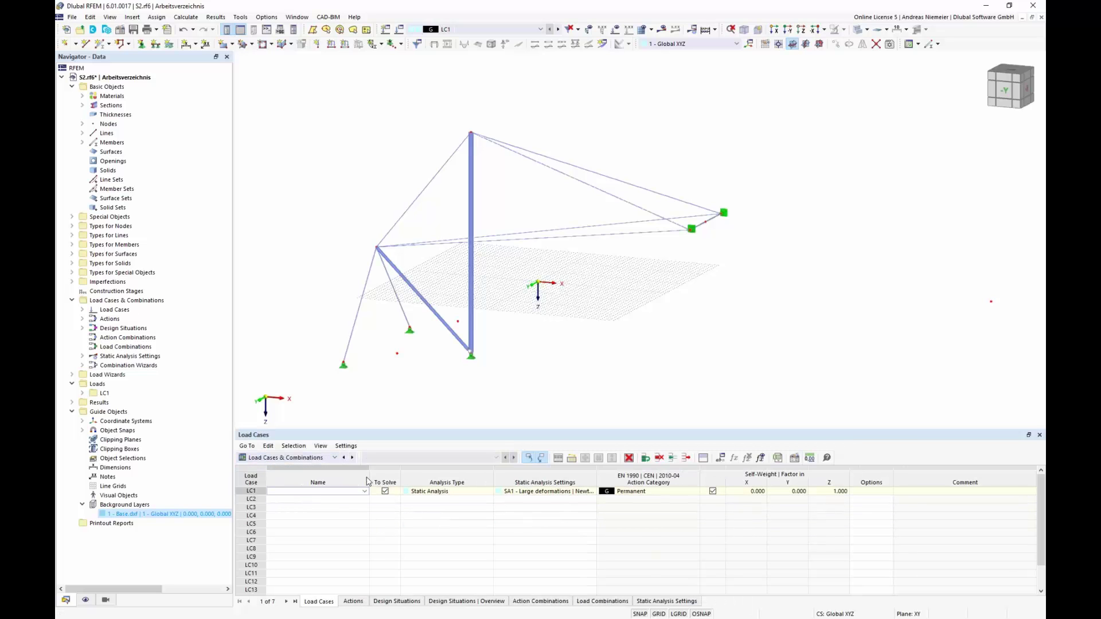
key("Return")
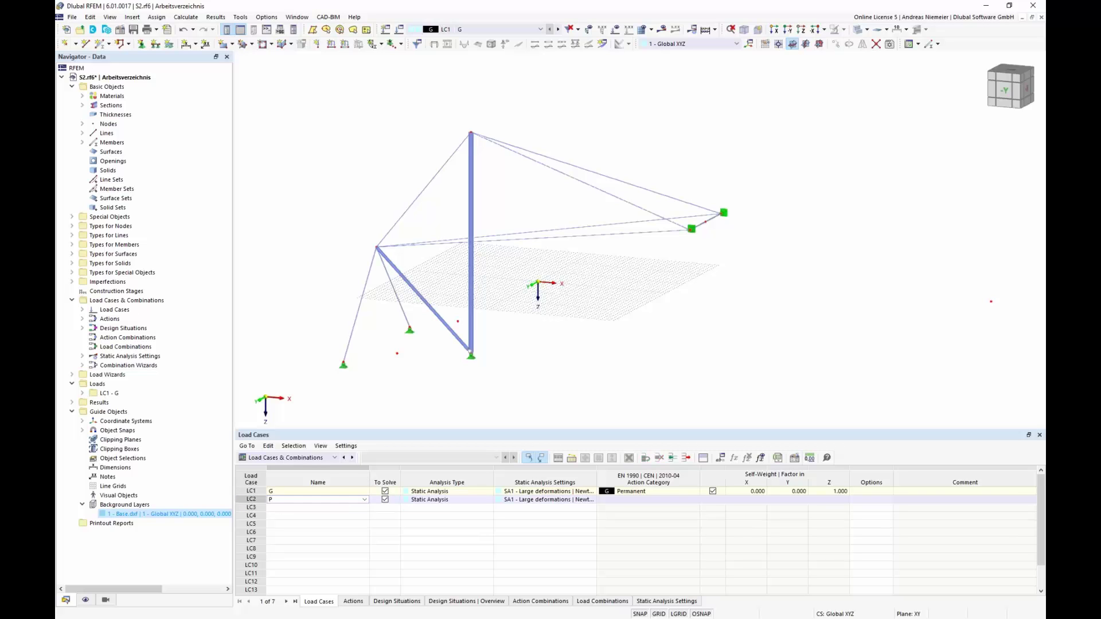
left_click(648, 499)
left_click(696, 499)
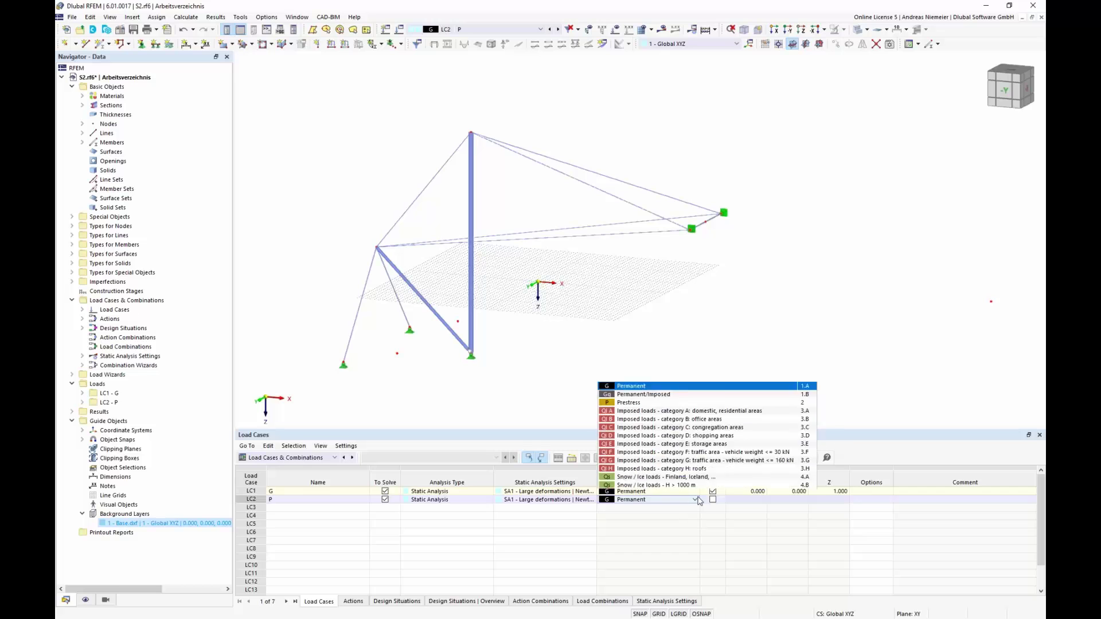
left_click(664, 361)
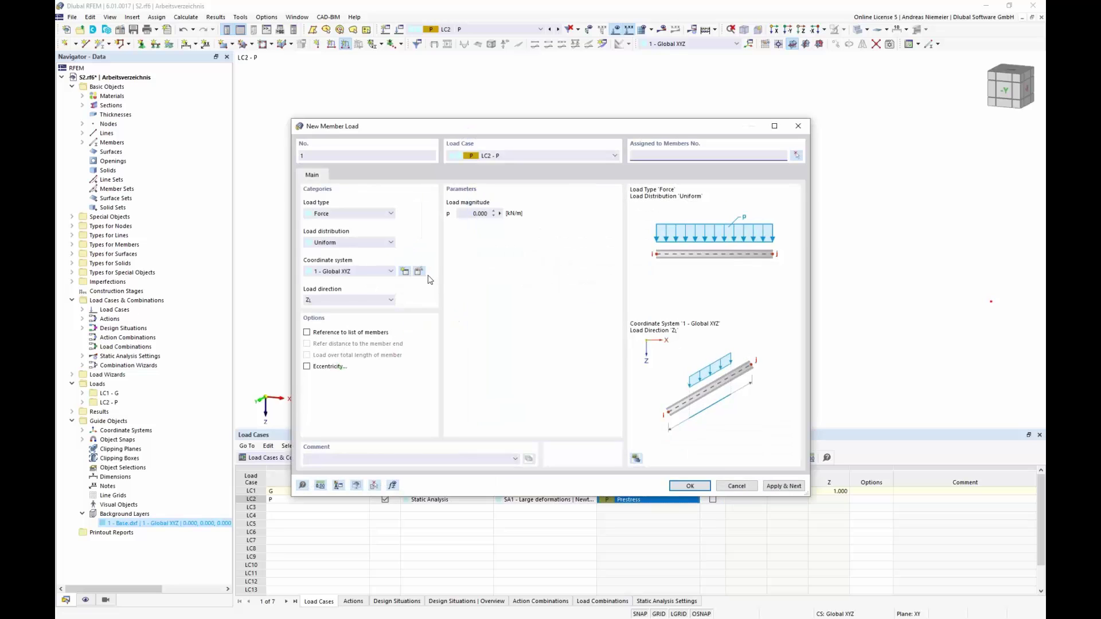
- Set the load type of the new member load in LC2 to Form-Finding
left_click(353, 214)
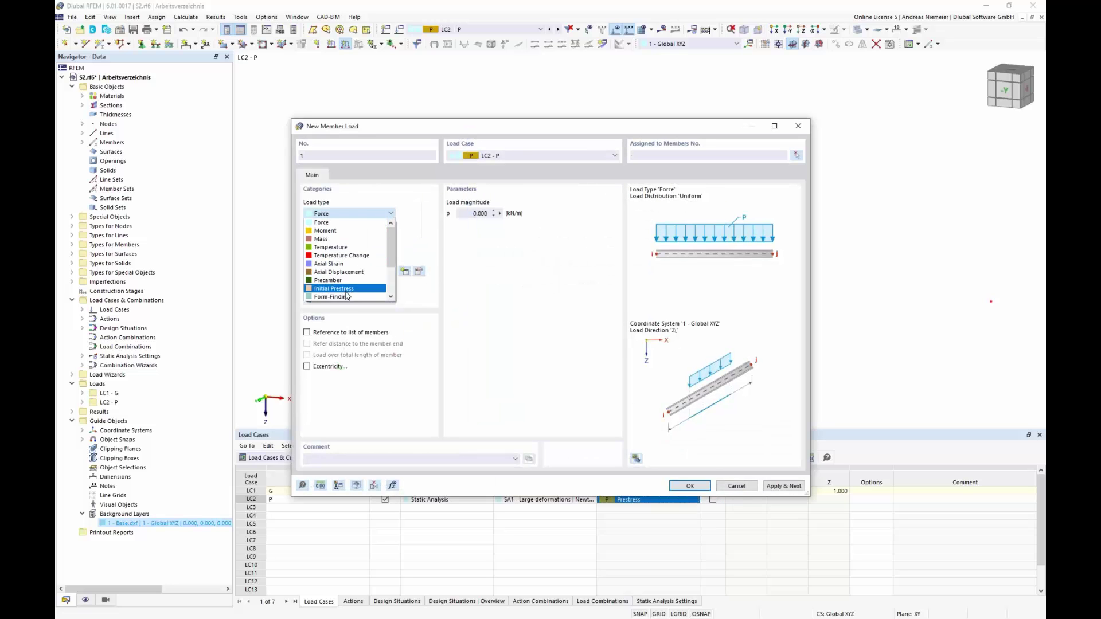
left_click(345, 296)
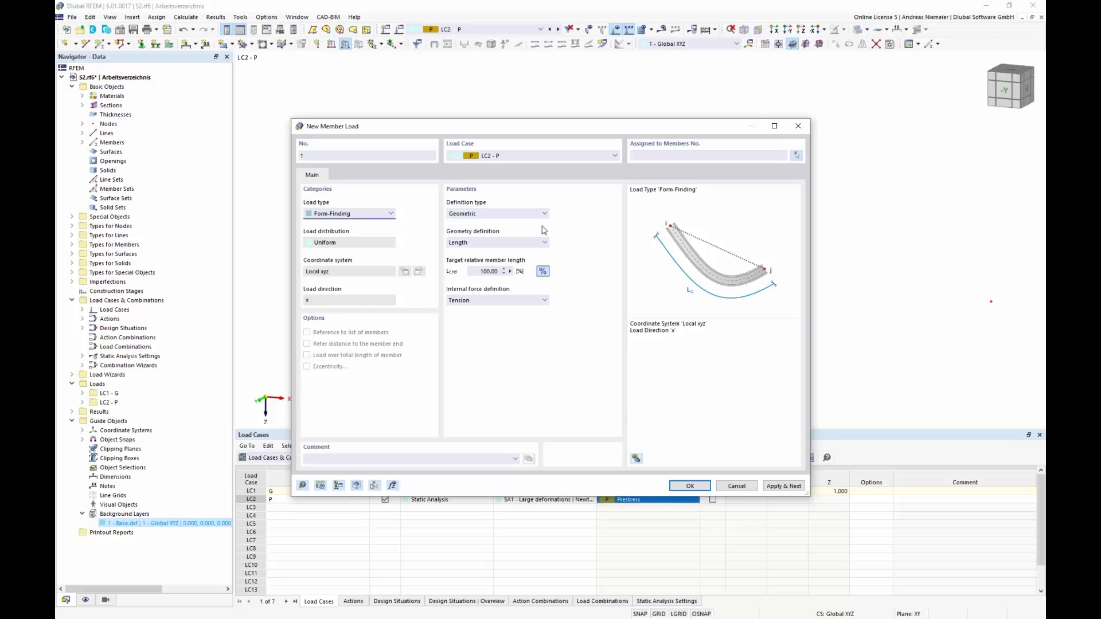
- Compare the Force and Geometric definition types of the form-finding member load, keeping Geometric
left_click(523, 213)
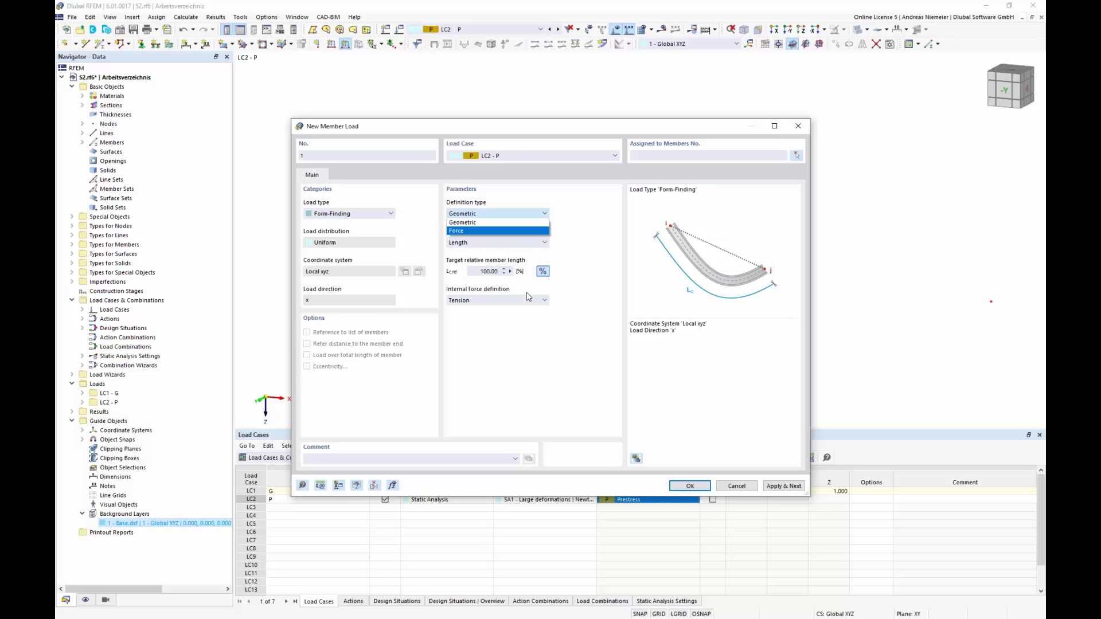
left_click(465, 223)
left_click(482, 213)
left_click(475, 231)
left_click(485, 214)
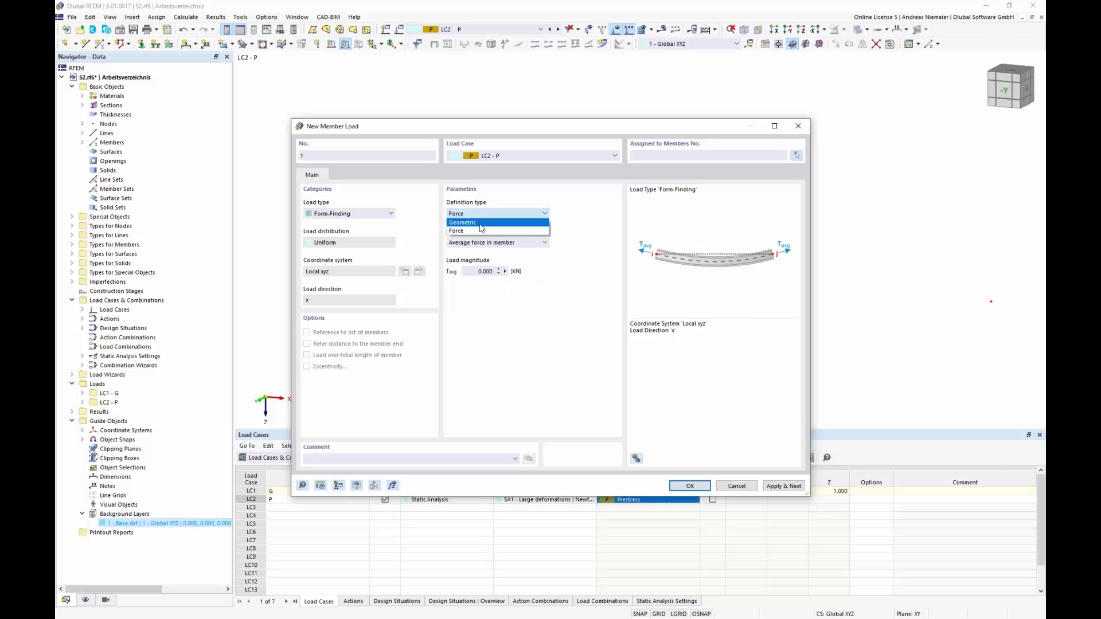
left_click(481, 223)
left_click_drag(500, 126, 712, 270)
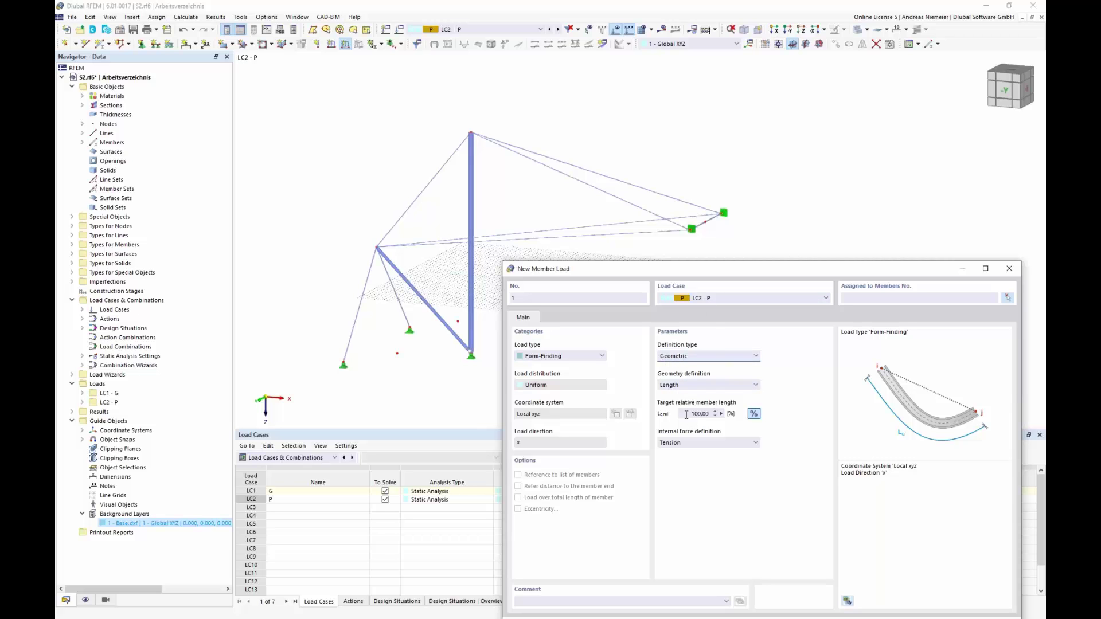
left_click_drag(752, 270, 683, 127)
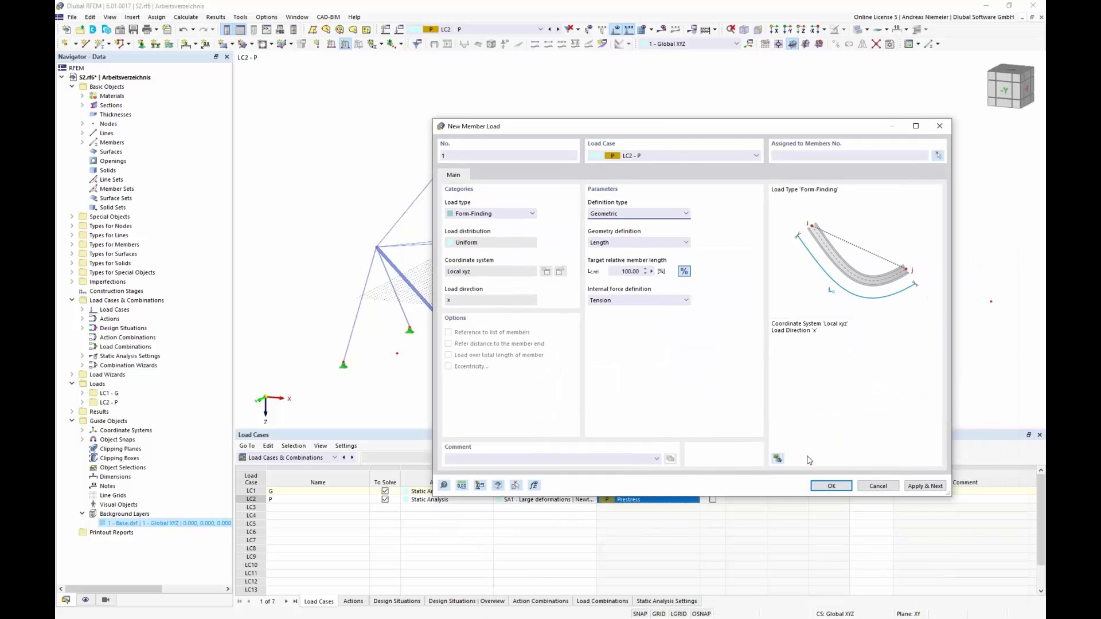
- Assign the form-finding load with 100% target relative length to all cable members, including the front edge cable
left_click(829, 486)
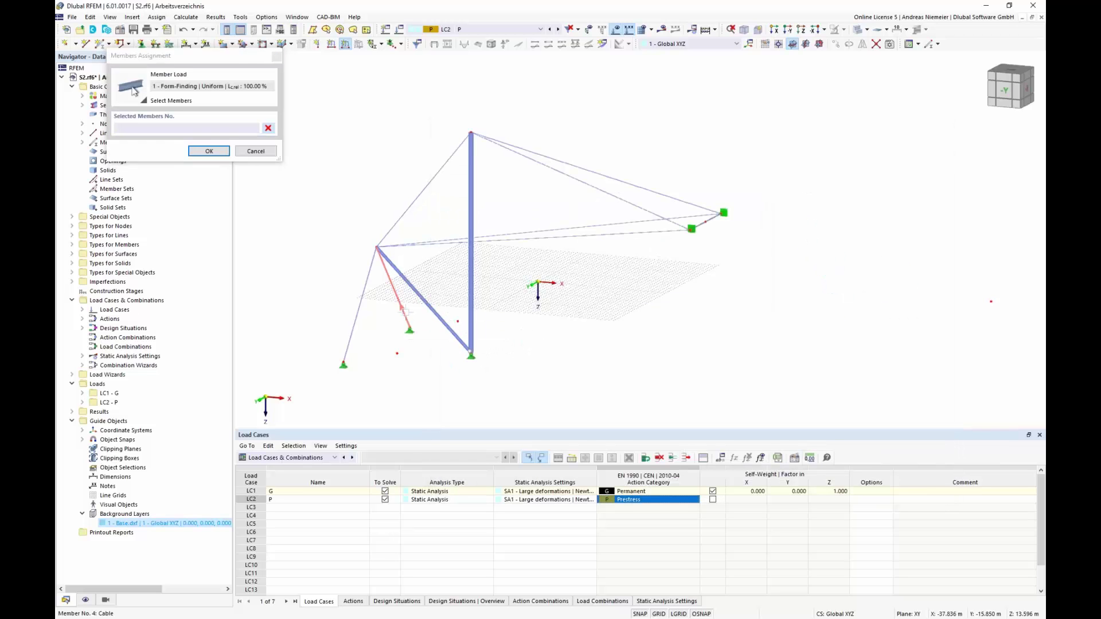
left_click(355, 311)
left_click_drag(637, 274, 580, 166)
left_click(424, 189)
left_click(706, 220)
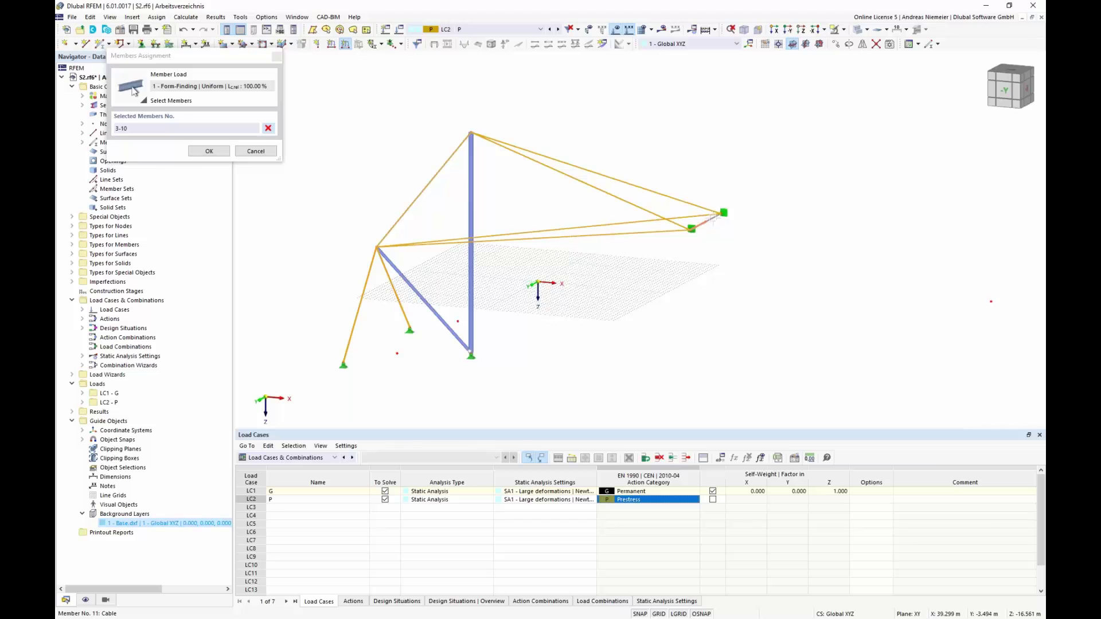
left_click(210, 150)
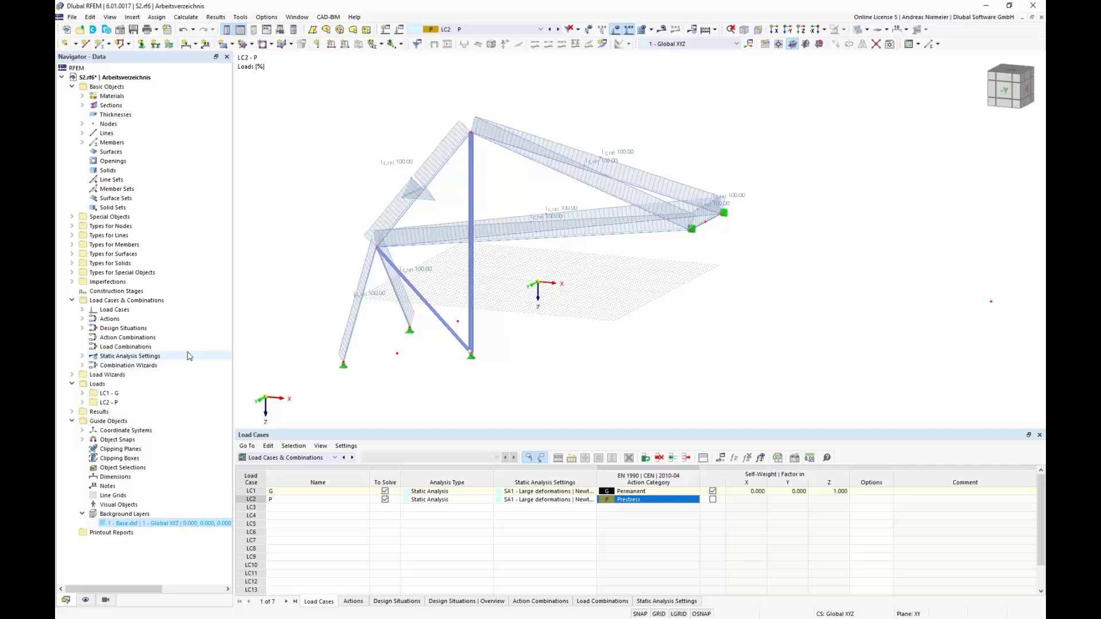
- Create a construction stage named "Shape 1" with changes enabled for members and nodal supports
right_click(122, 294)
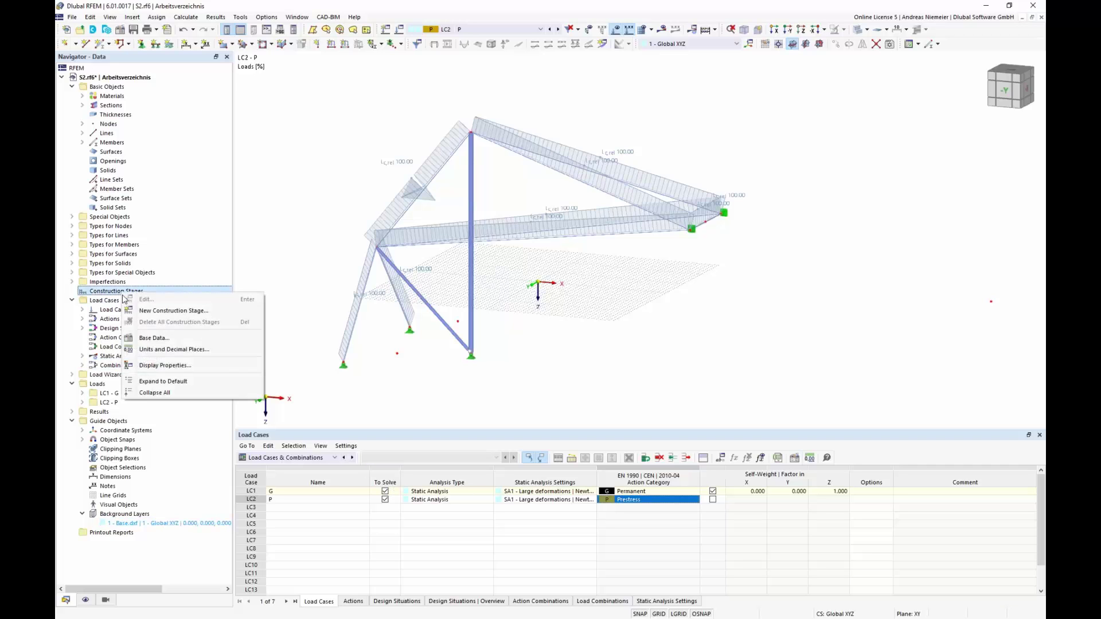
left_click(177, 312)
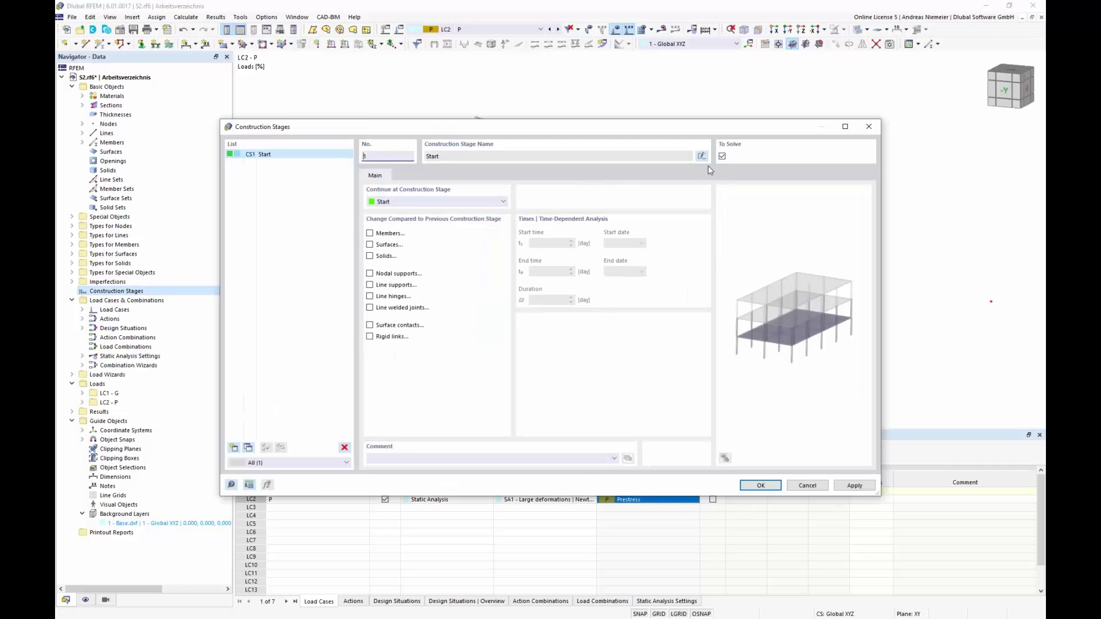
left_click(701, 155)
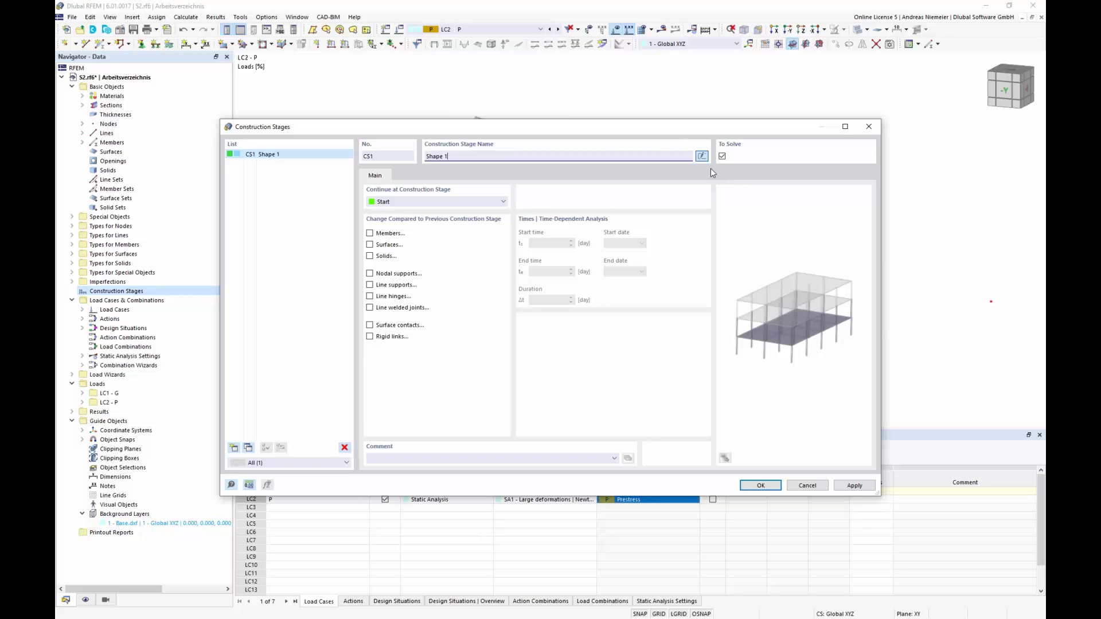
left_click(372, 235)
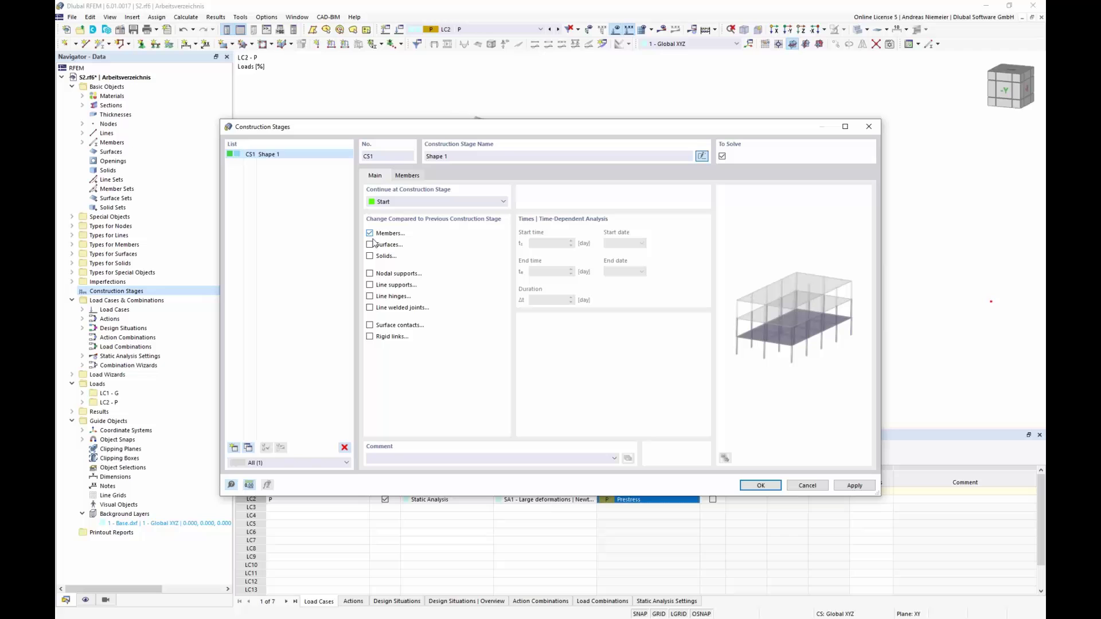
left_click(371, 274)
- Add all members, 1-11, to construction stage Shape 1
left_click(414, 178)
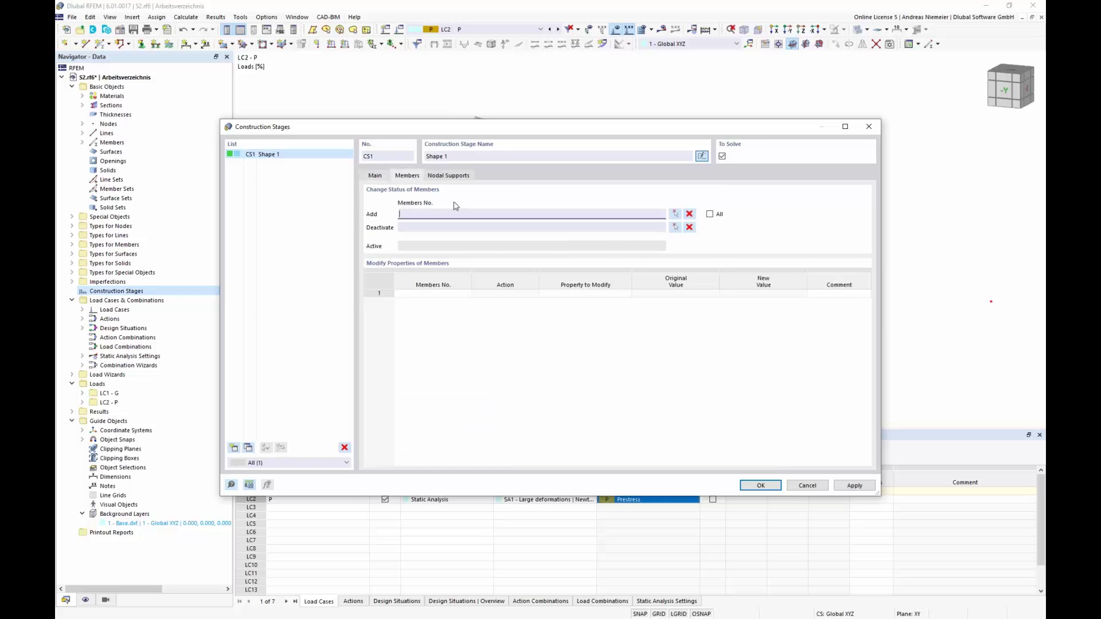
left_click(675, 215)
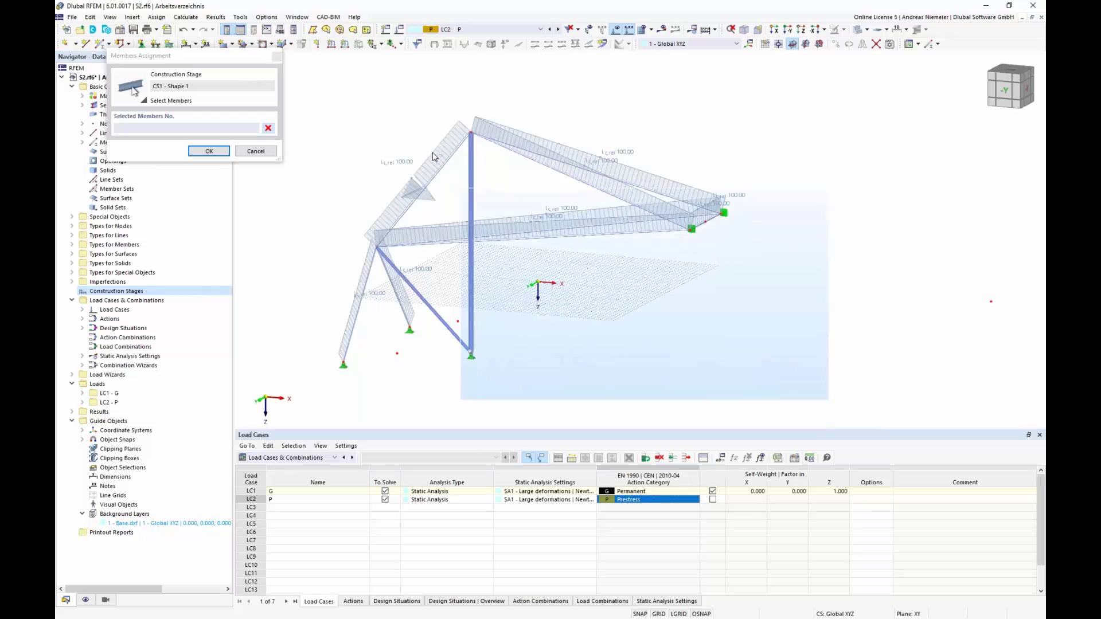
left_click(209, 150)
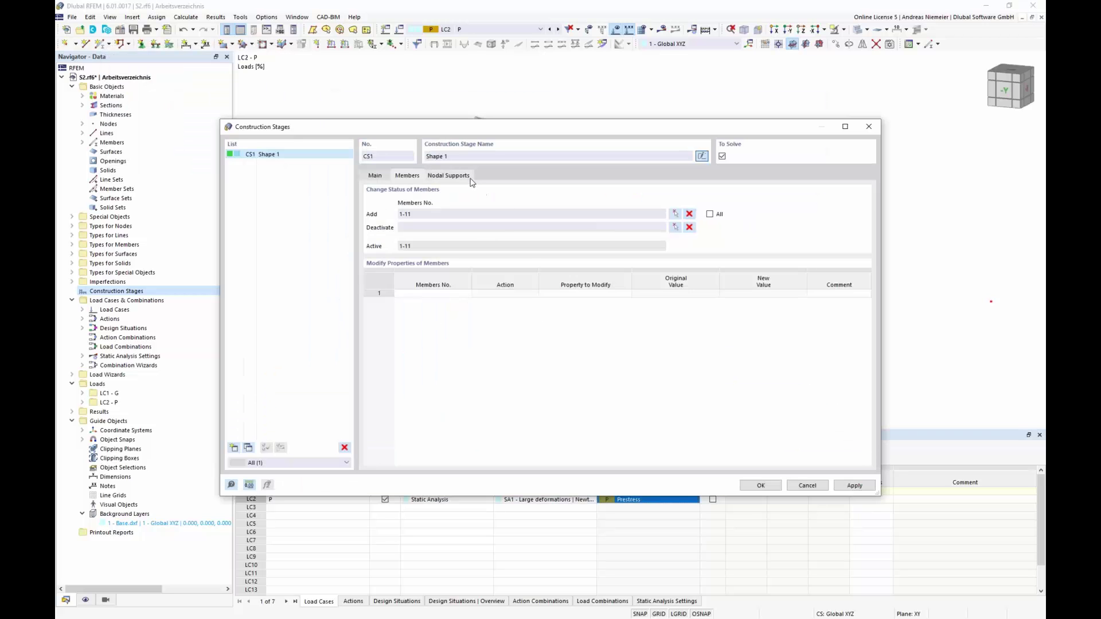
- Add the nodal supports at nodes 1, 8, 10, 11 and 13 to construction stage Shape 1
left_click(465, 176)
left_click(674, 214)
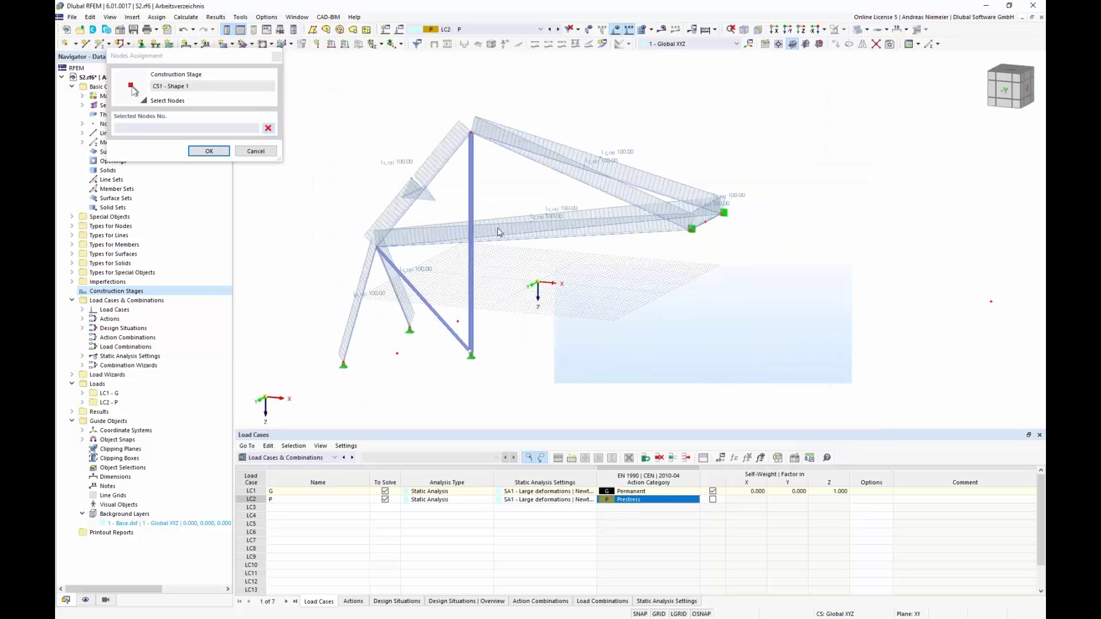
left_click_drag(851, 383, 317, 99)
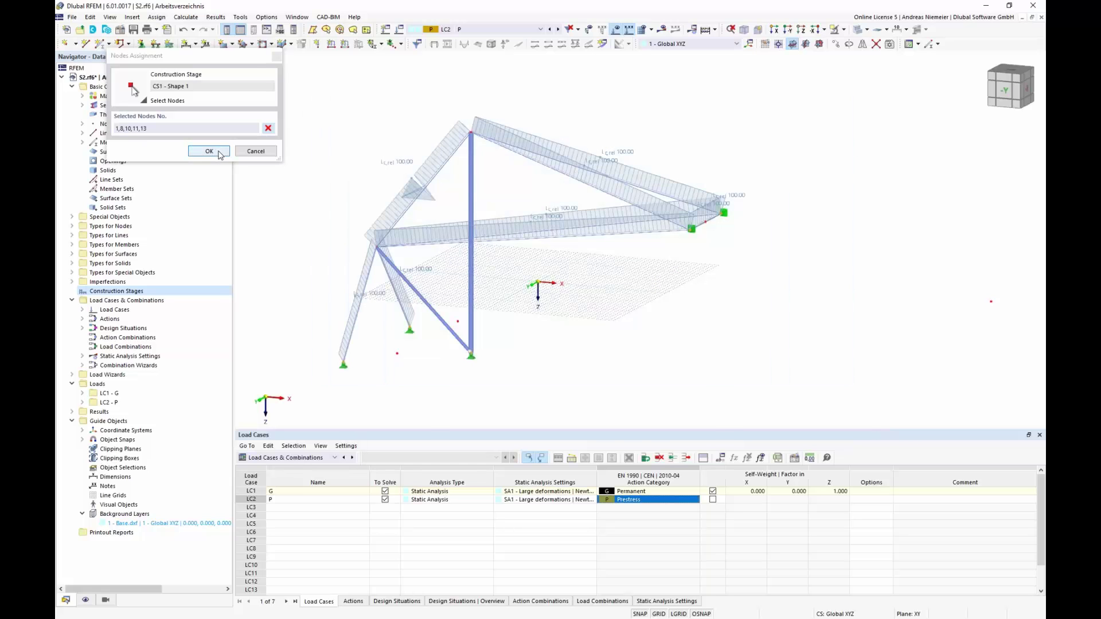
- Confirm nodes 1,8,10,11,13 as the supported nodes of construction stage Shape 1 and close its definition
left_click(208, 151)
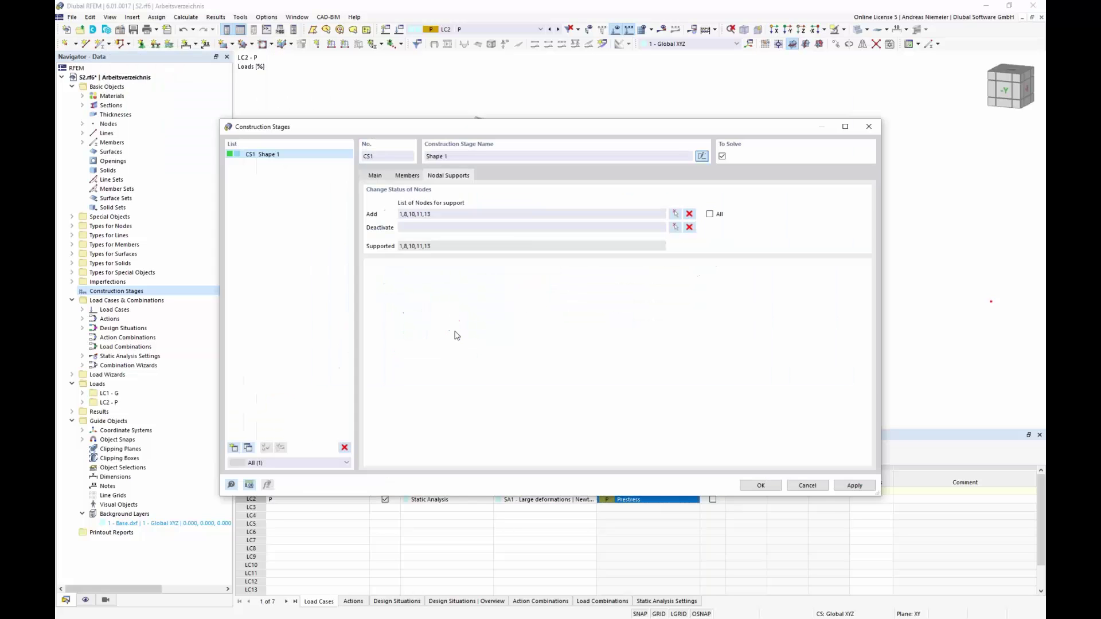
left_click(760, 485)
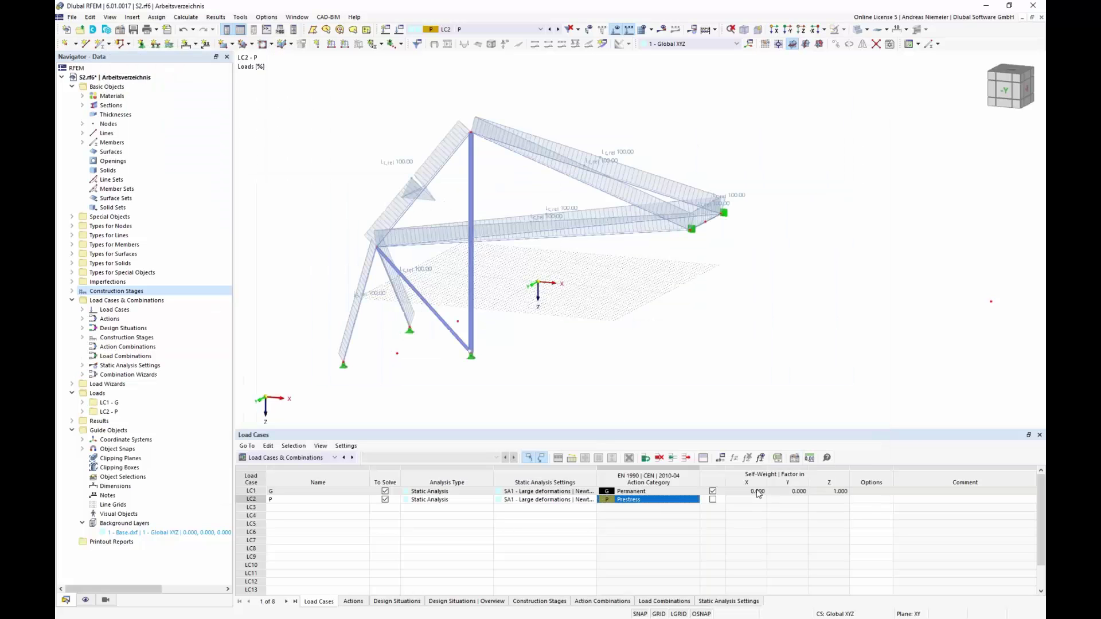
- Assign load cases LC2 P and LC1 G to construction stage Shape 1 and calculate it
left_click(72, 292)
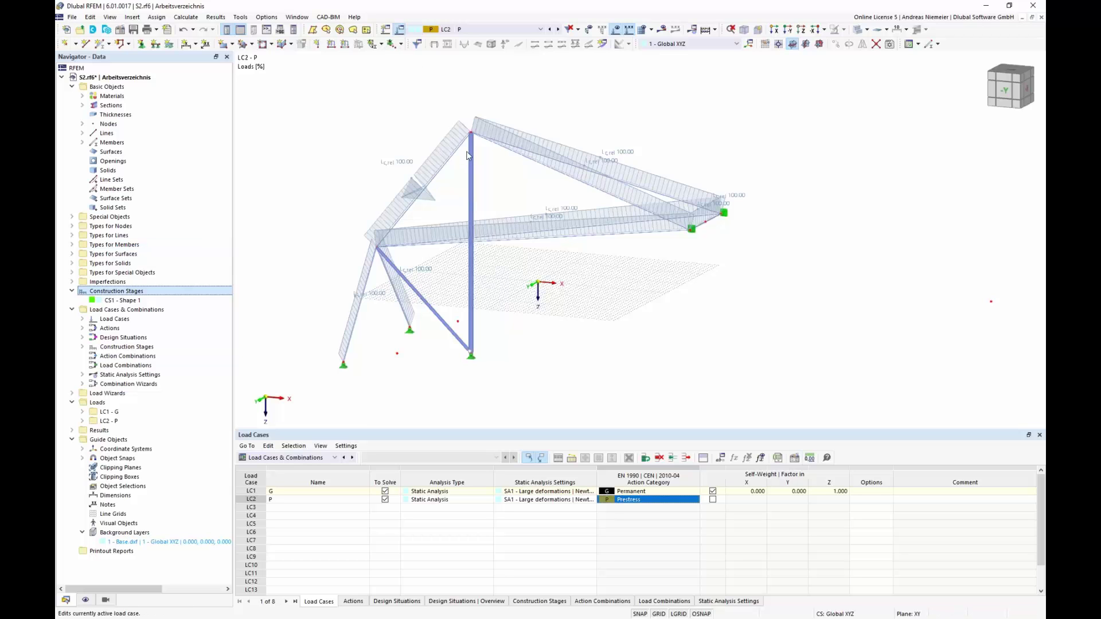
double_click(468, 258)
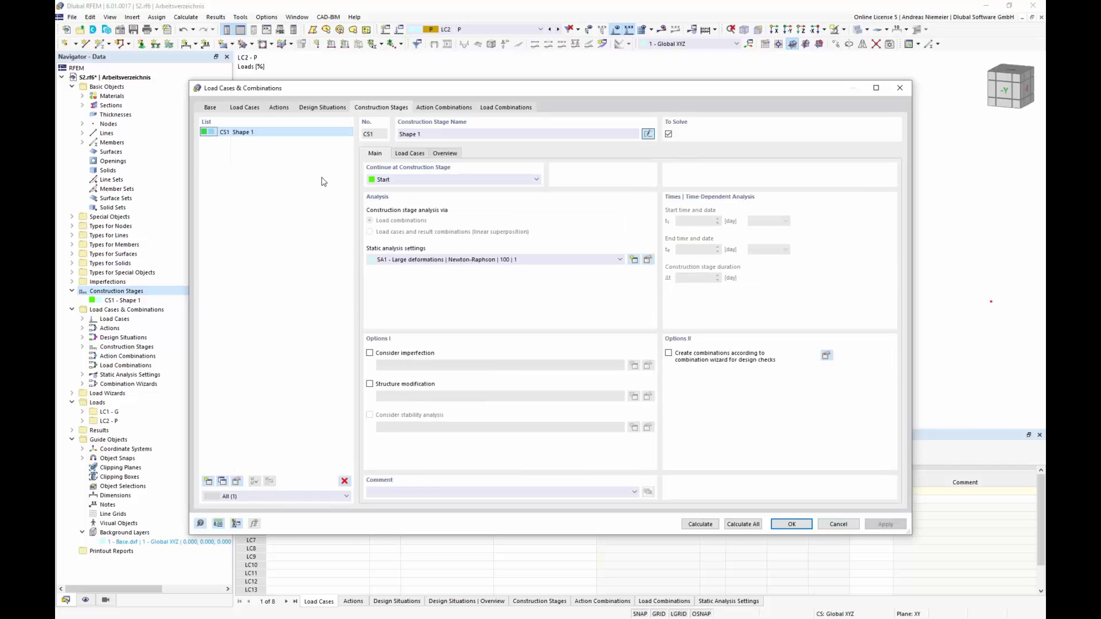
left_click(409, 153)
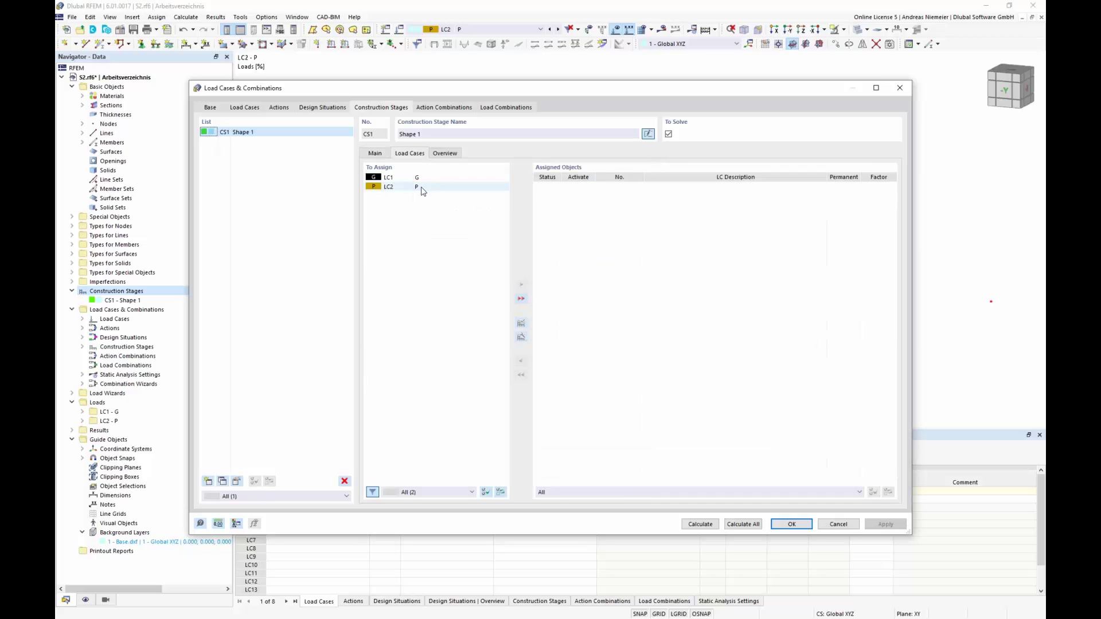
double_click(419, 187)
double_click(433, 178)
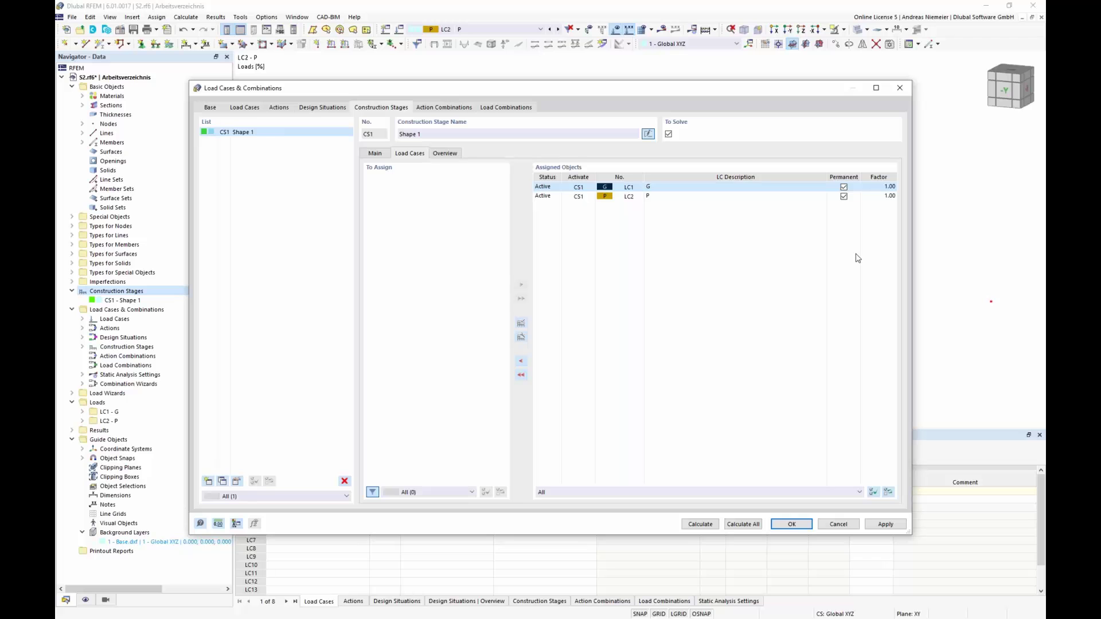
left_click(705, 525)
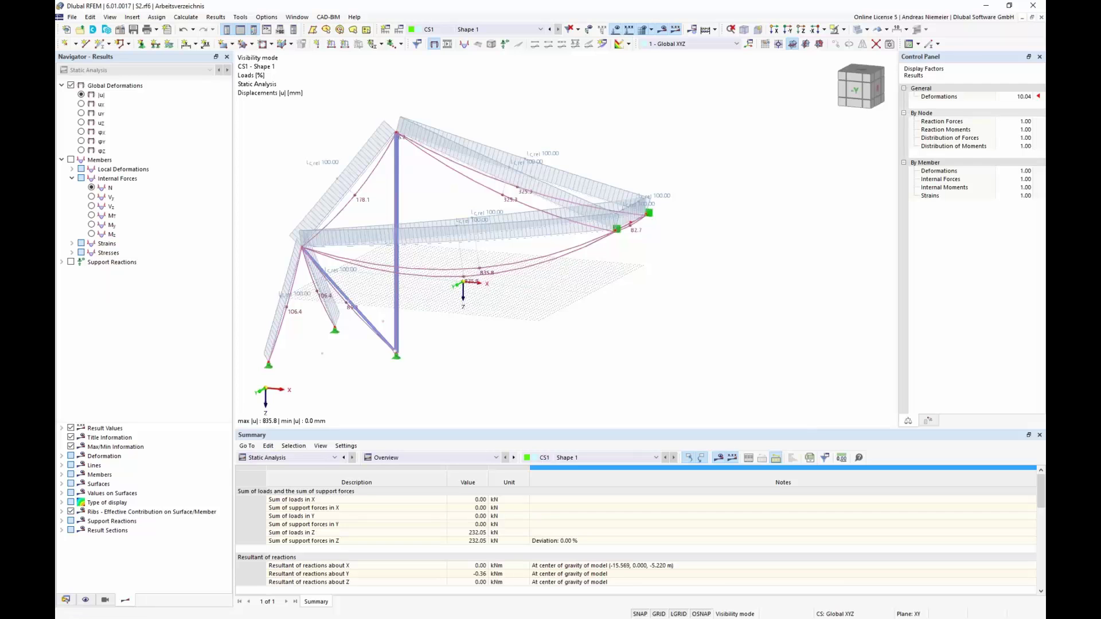
- Display the members' axial forces N for construction stage Shape 1 instead of the global deformations
middle_click_drag(516, 273, 567, 265)
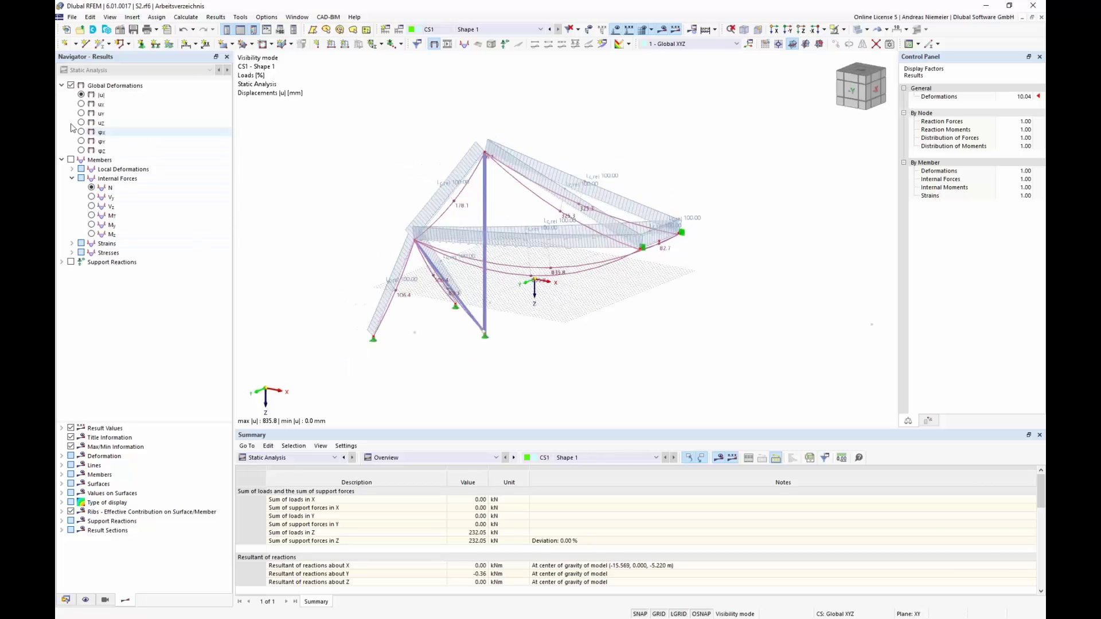
left_click(71, 160)
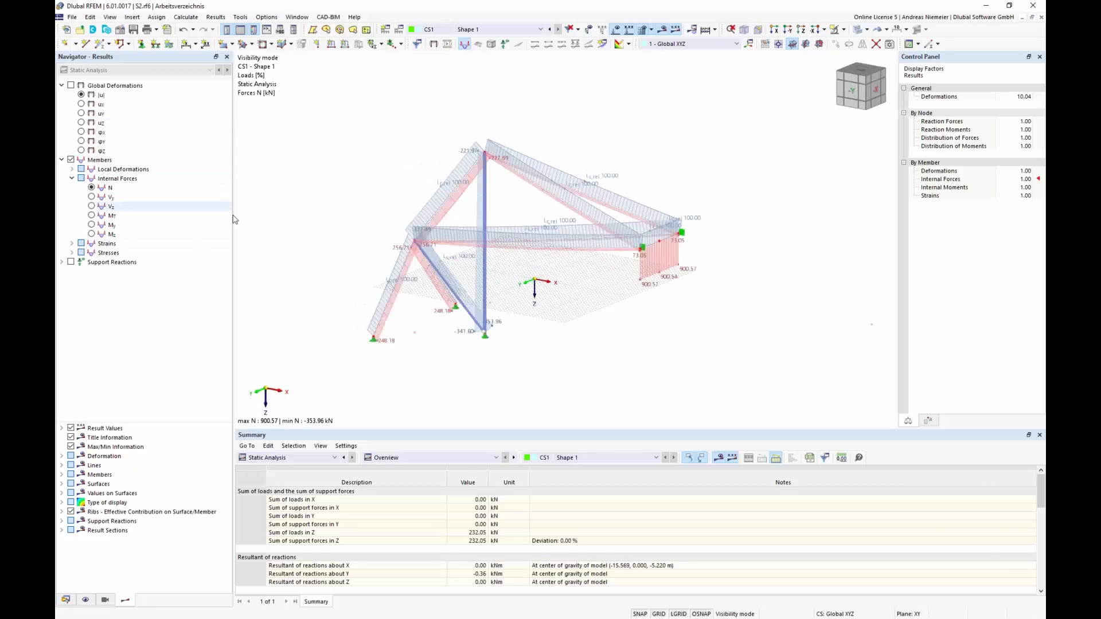
middle_click_drag(366, 287, 558, 310, "ctrl")
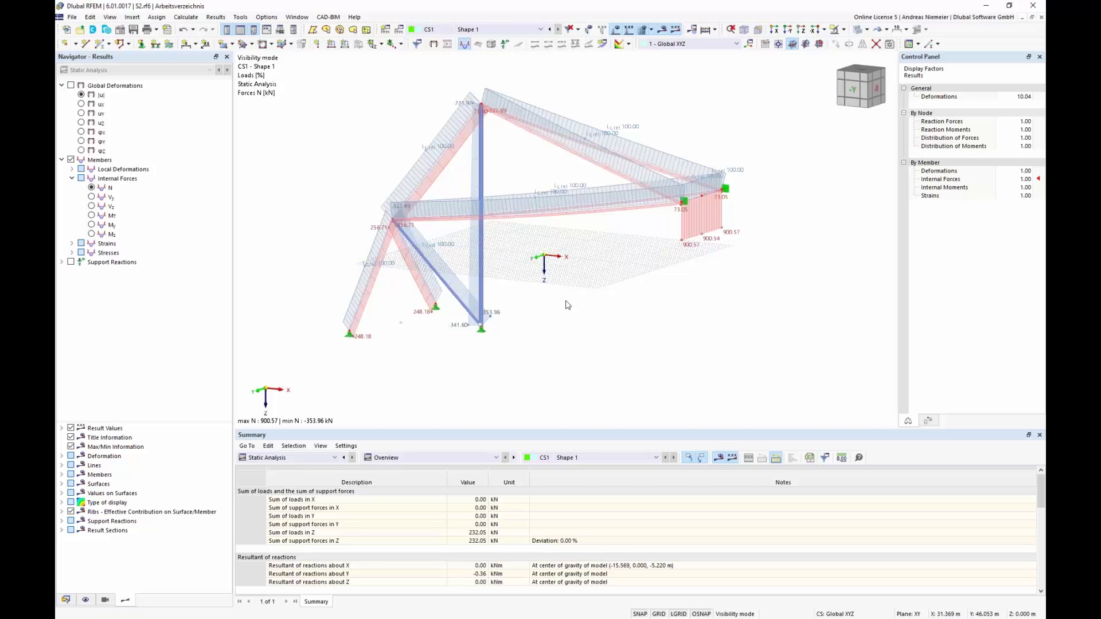
- Activate the background layer Base.dxf so its outline appears behind the model
left_click(66, 600)
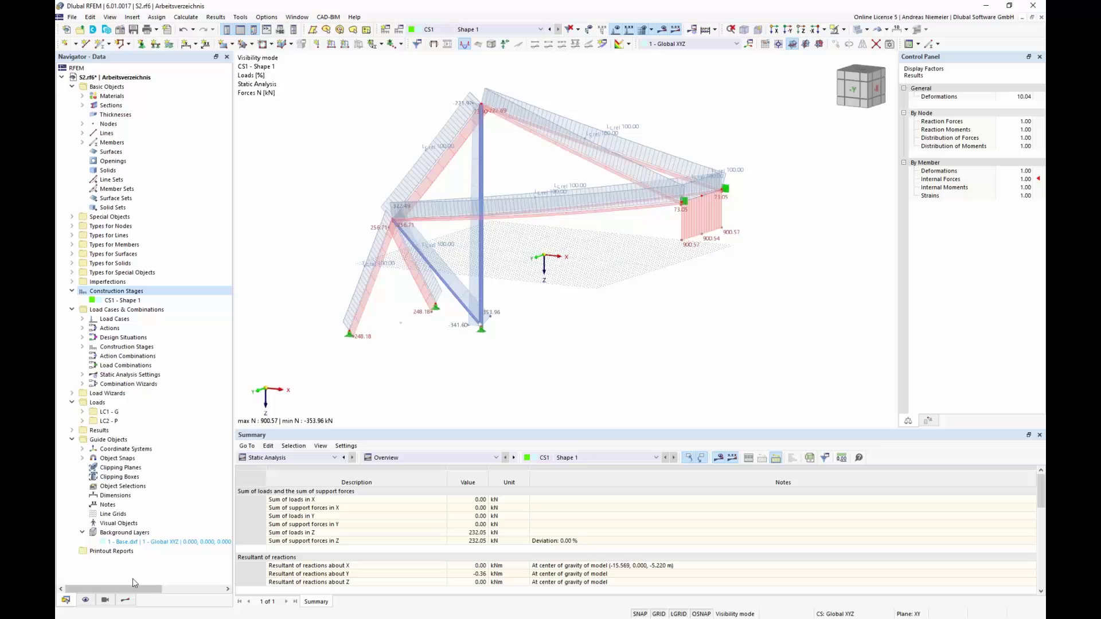
right_click(162, 542)
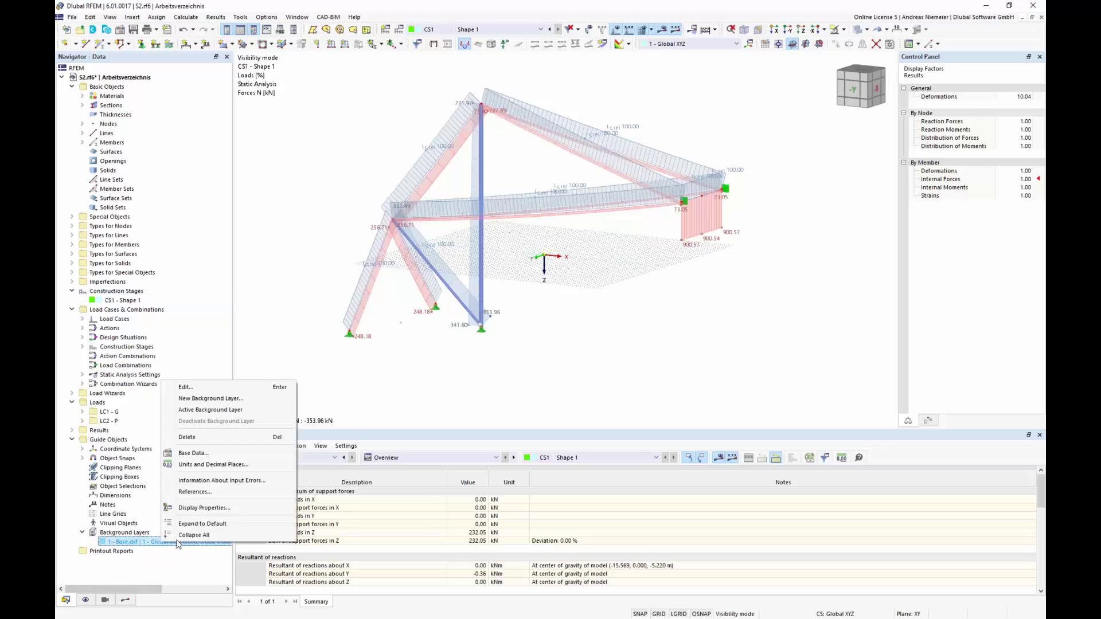
left_click(202, 410)
middle_click_drag(435, 356, 502, 343, "ctrl")
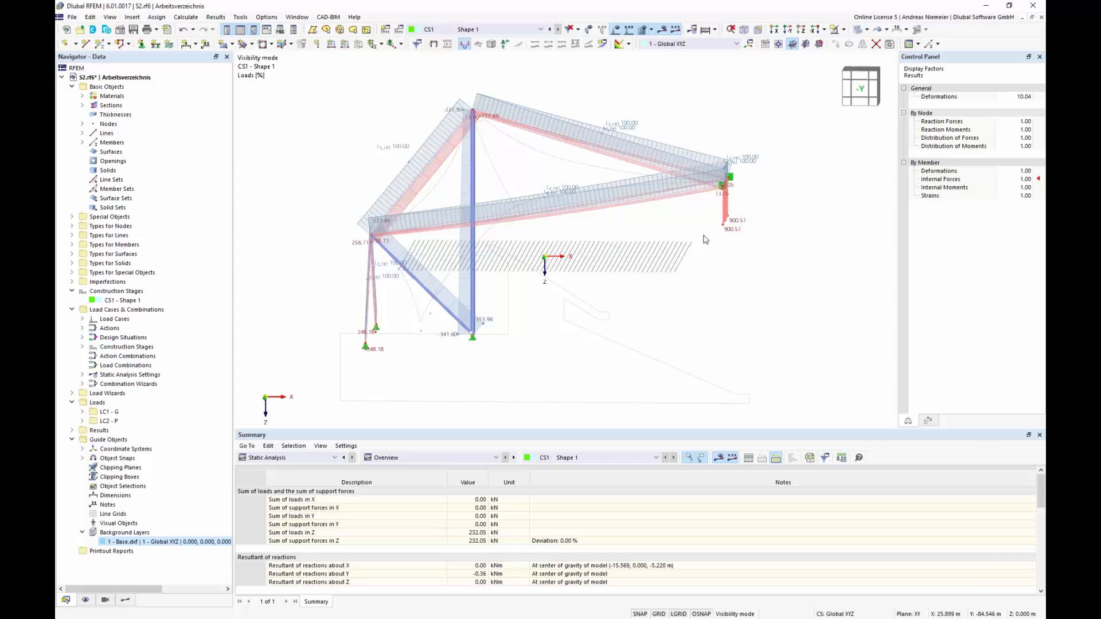
- Hide the loads and results in the model view and switch to load case LC1 G
left_click(652, 30)
left_click(708, 85)
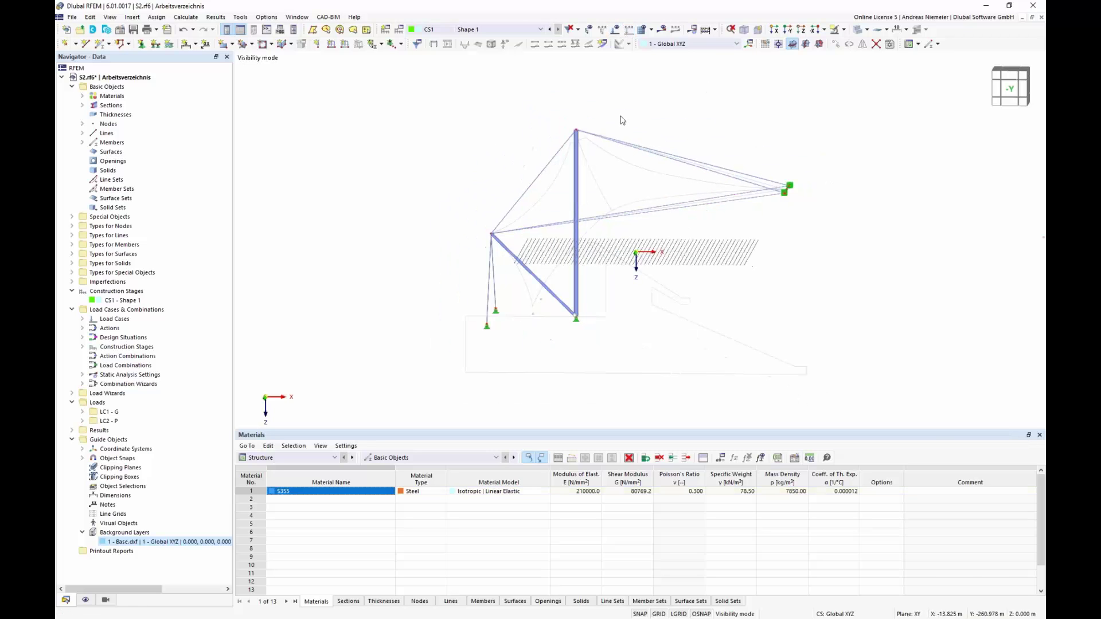
left_click(523, 30)
left_click(459, 37)
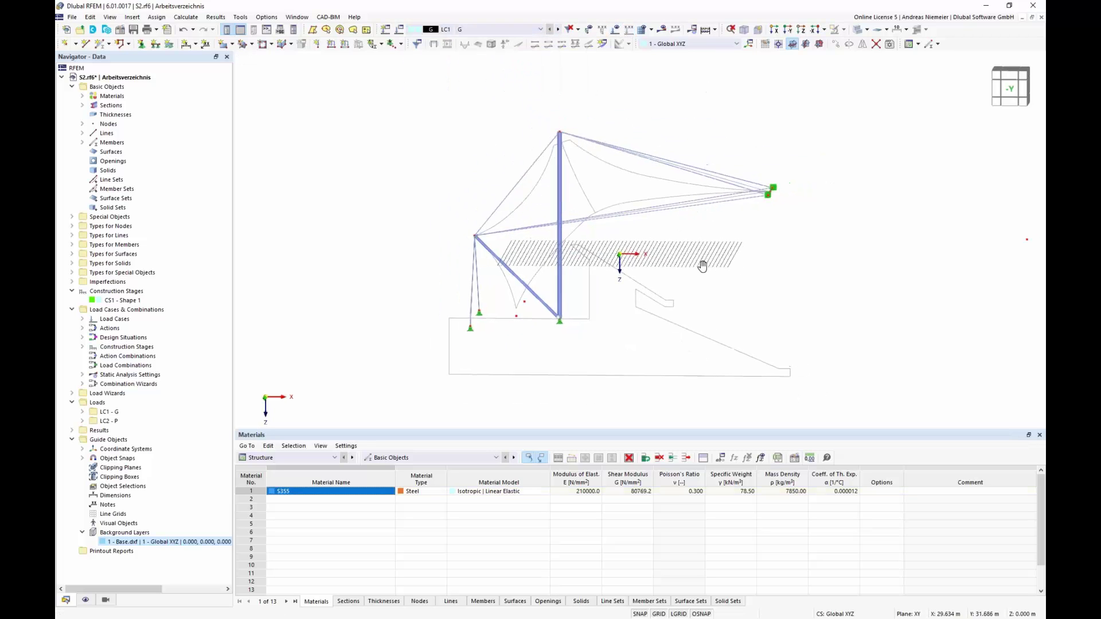
- Draw single lines from the inclined strut's upper end through the free ground node to the nearer support at the far tip
left_click(86, 44)
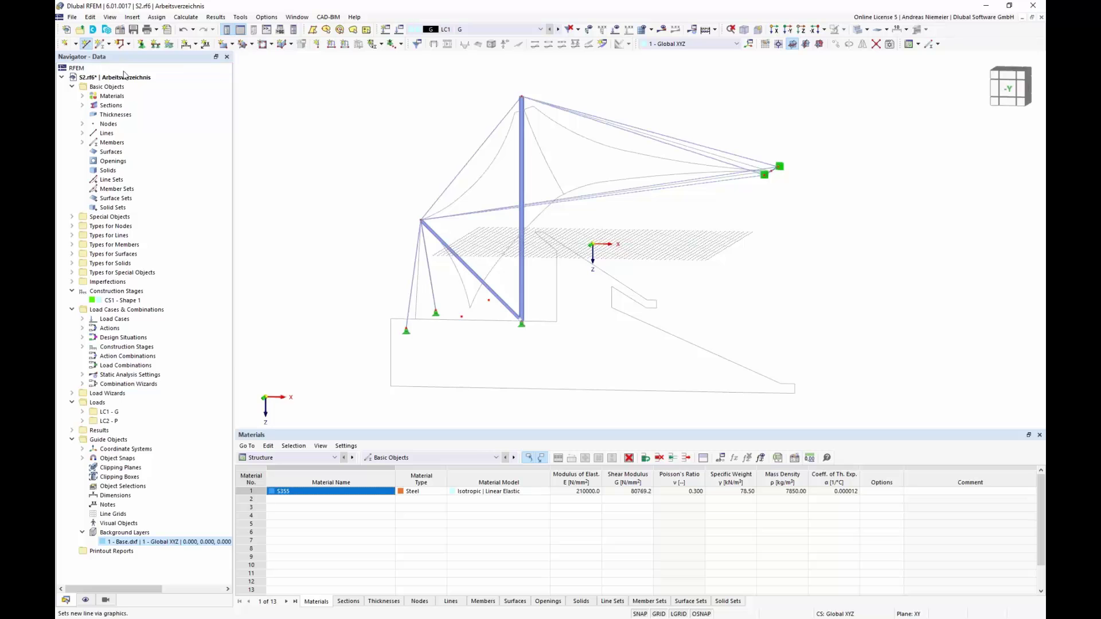
scroll(394, 266, "up", 3)
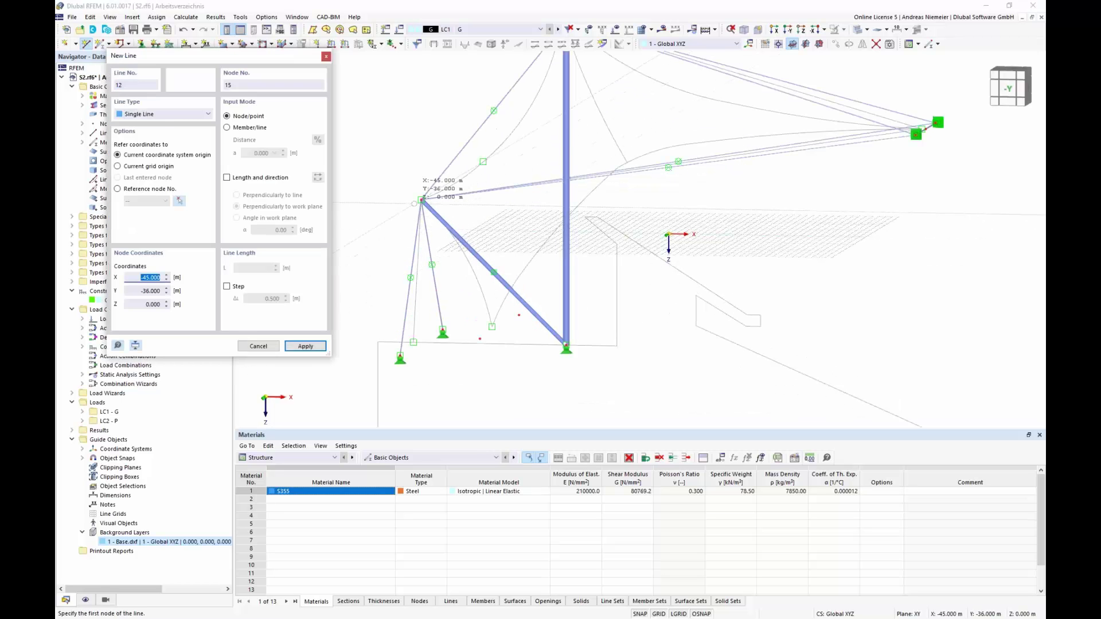
left_click(422, 199)
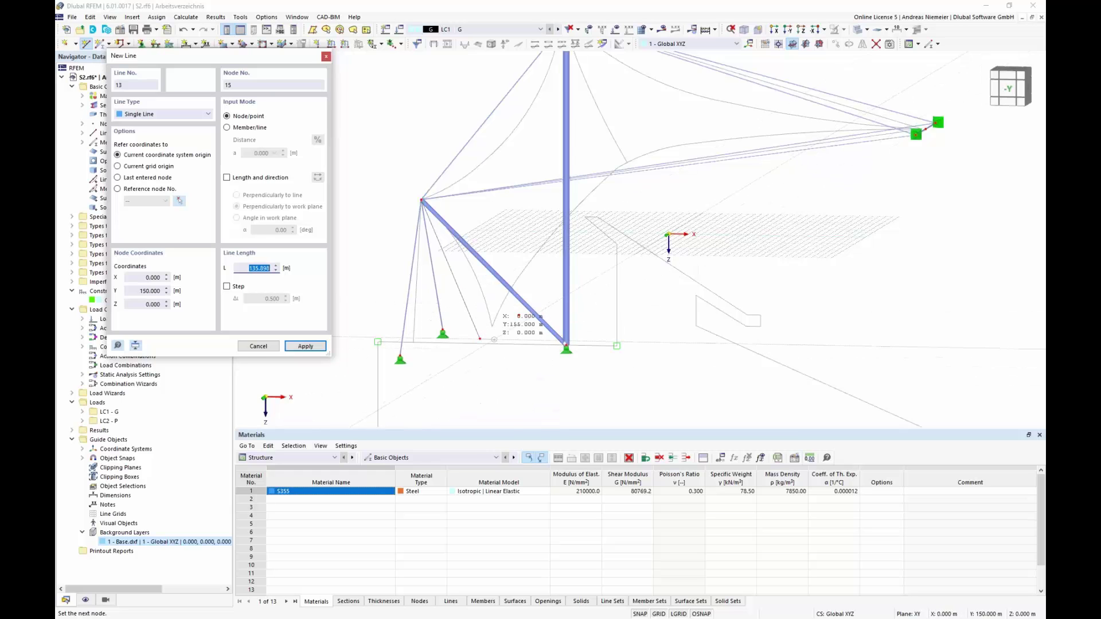
scroll(507, 327, "down", 2)
scroll(831, 209, "up", 3)
left_click(788, 166)
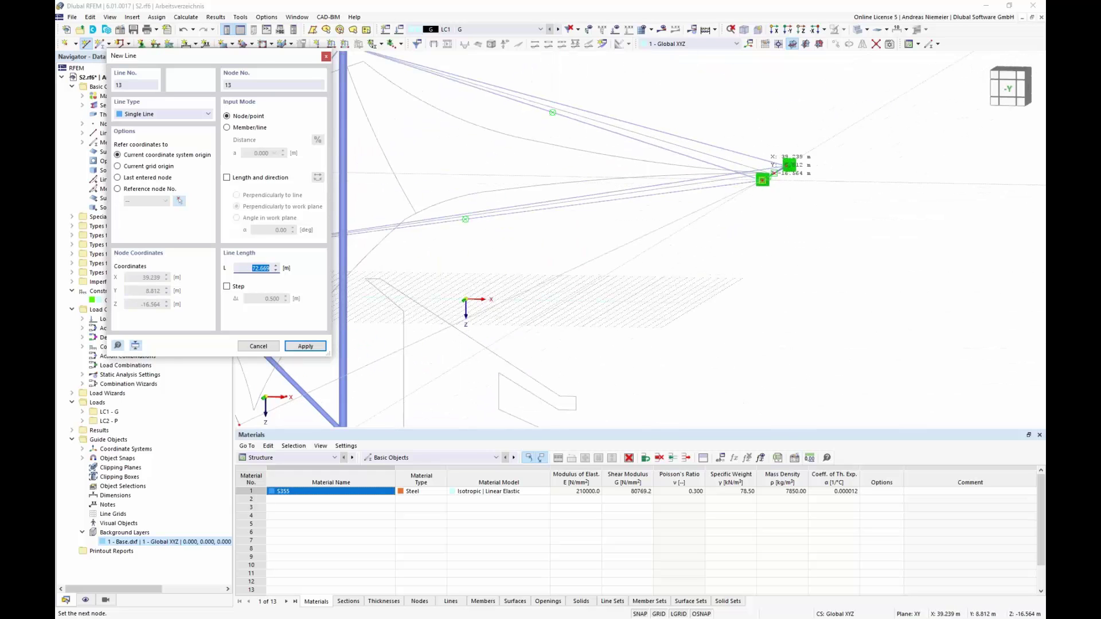
scroll(774, 278, "down", 3)
scroll(671, 250, "up", 2)
key("Escape")
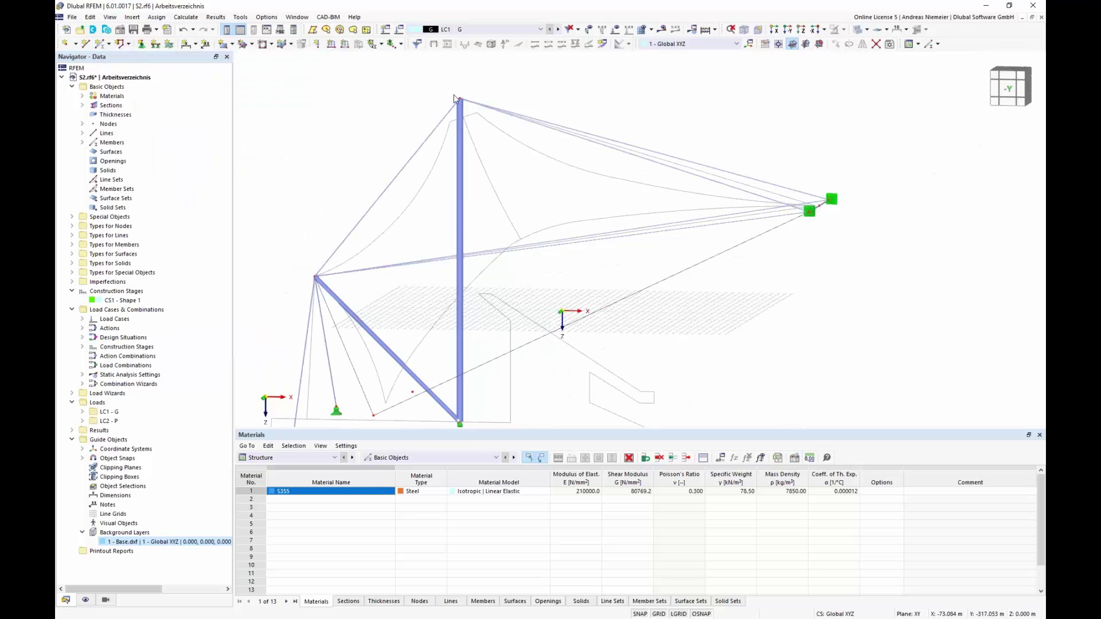
- Set the work plane to XZ and view the model along -Y
middle_click_drag(848, 246, 835, 265, "ctrl")
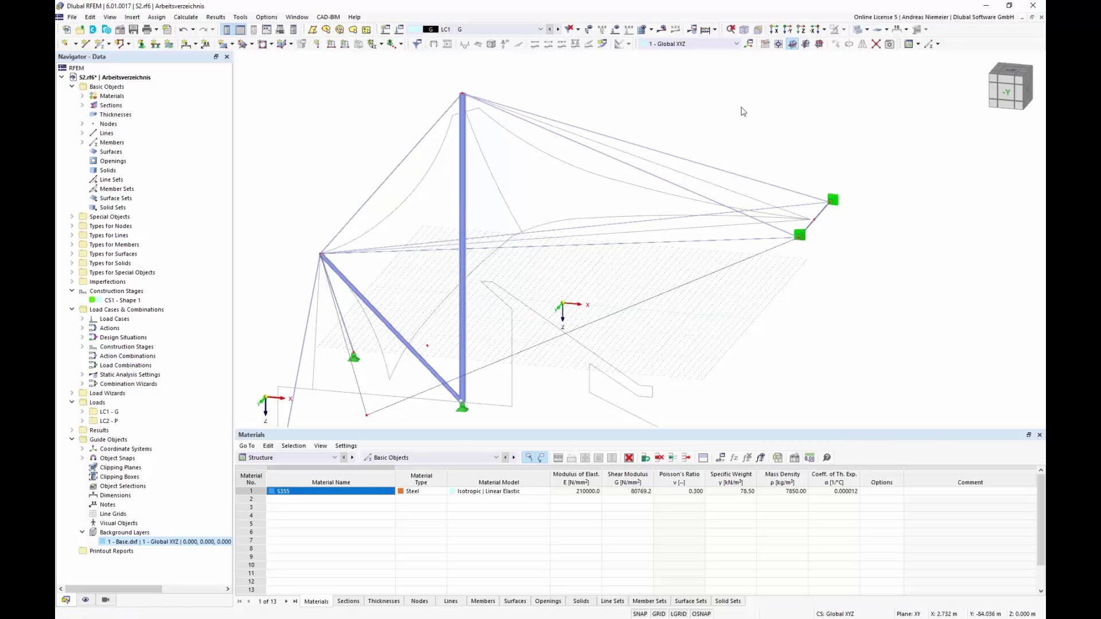
left_click(818, 45)
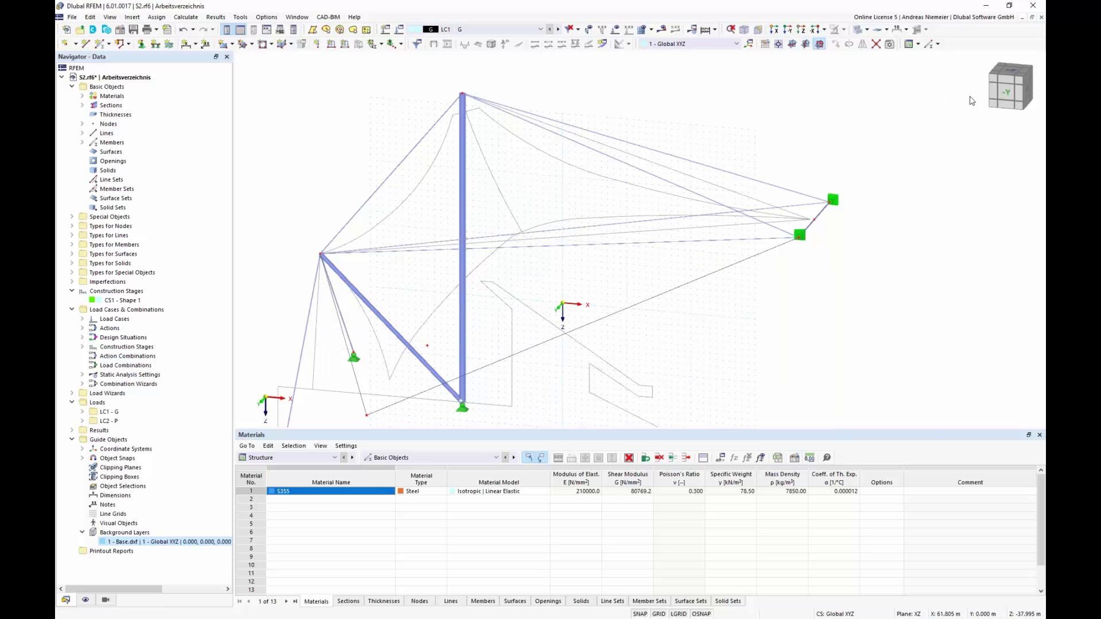
left_click(1006, 97)
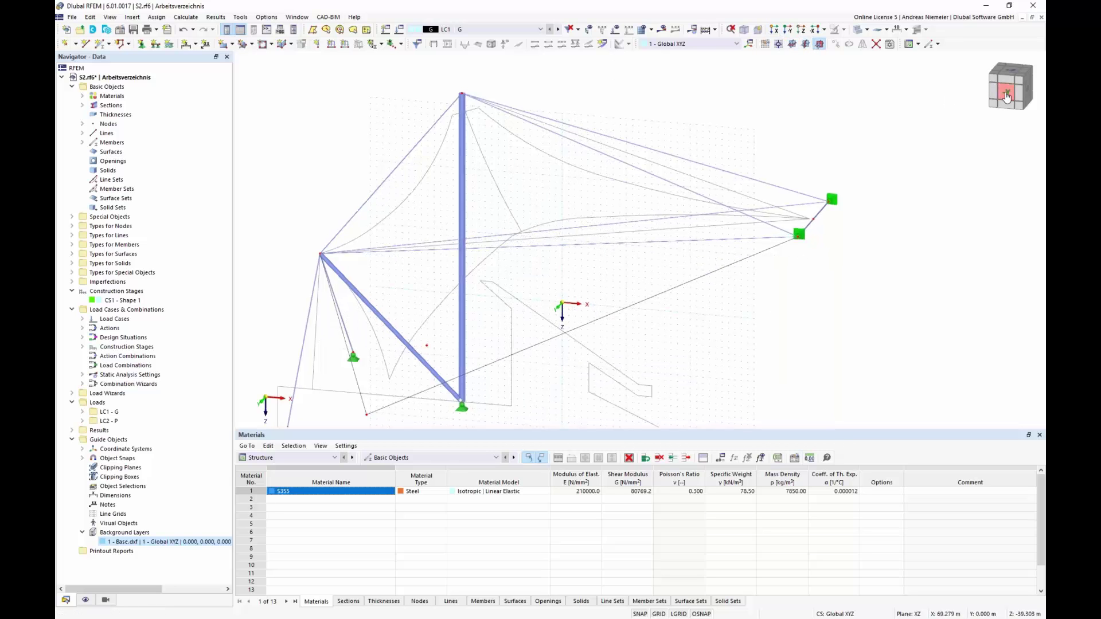
- Draw an arc from the mast top, sagging along the background curve, to the middle node between the two tip supports
left_click(128, 44)
left_click(136, 69)
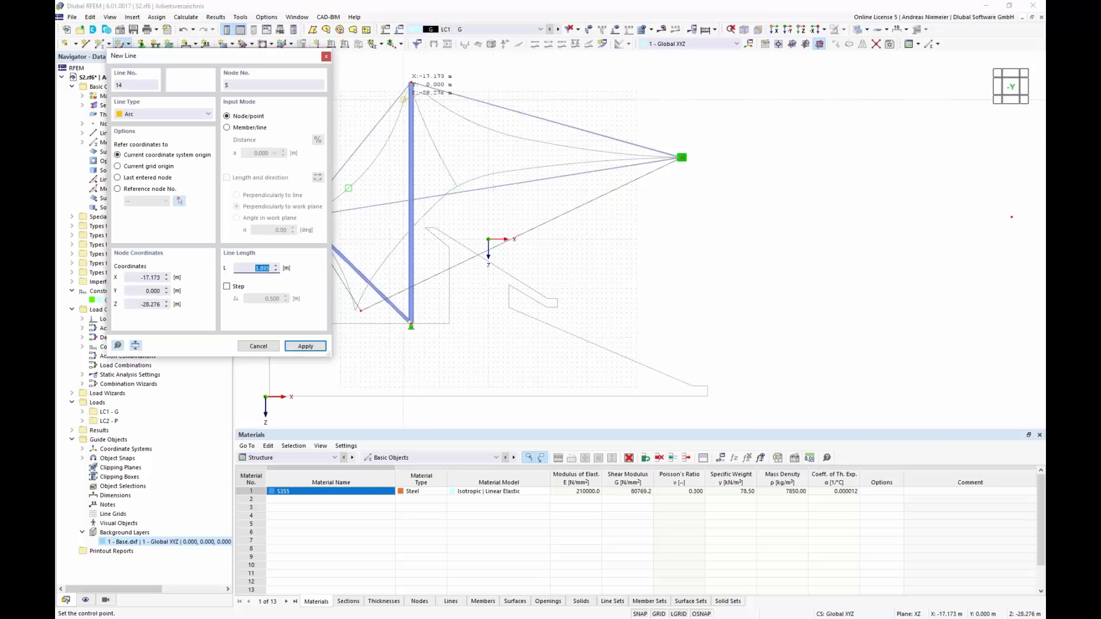
left_click(547, 155)
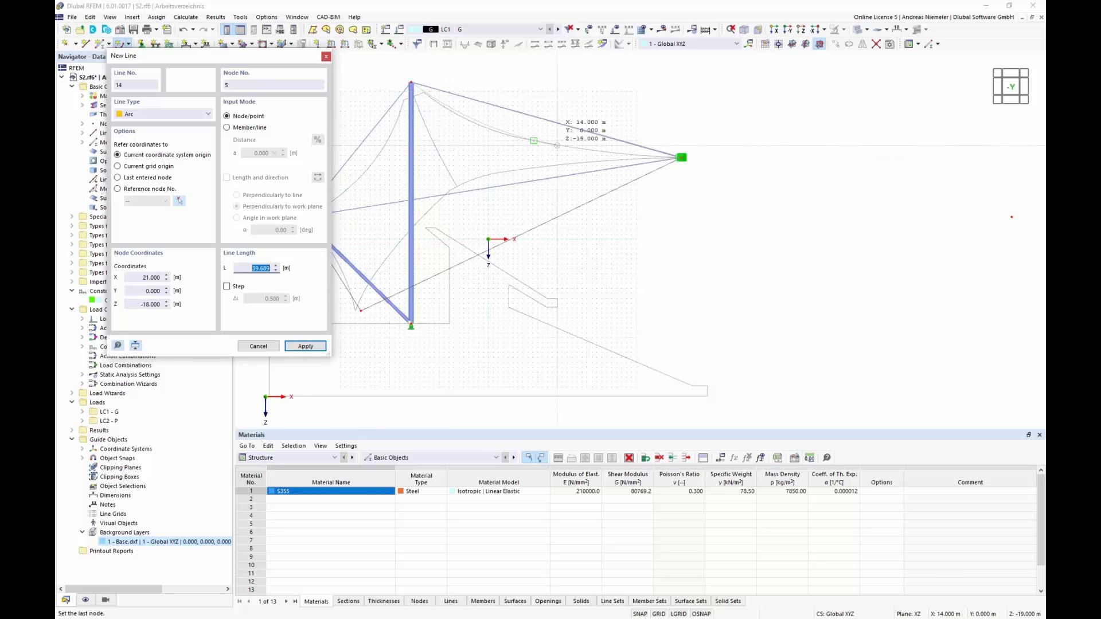
scroll(723, 170, "up", 3)
left_click(724, 170)
middle_click_drag(711, 189, 702, 198, "ctrl")
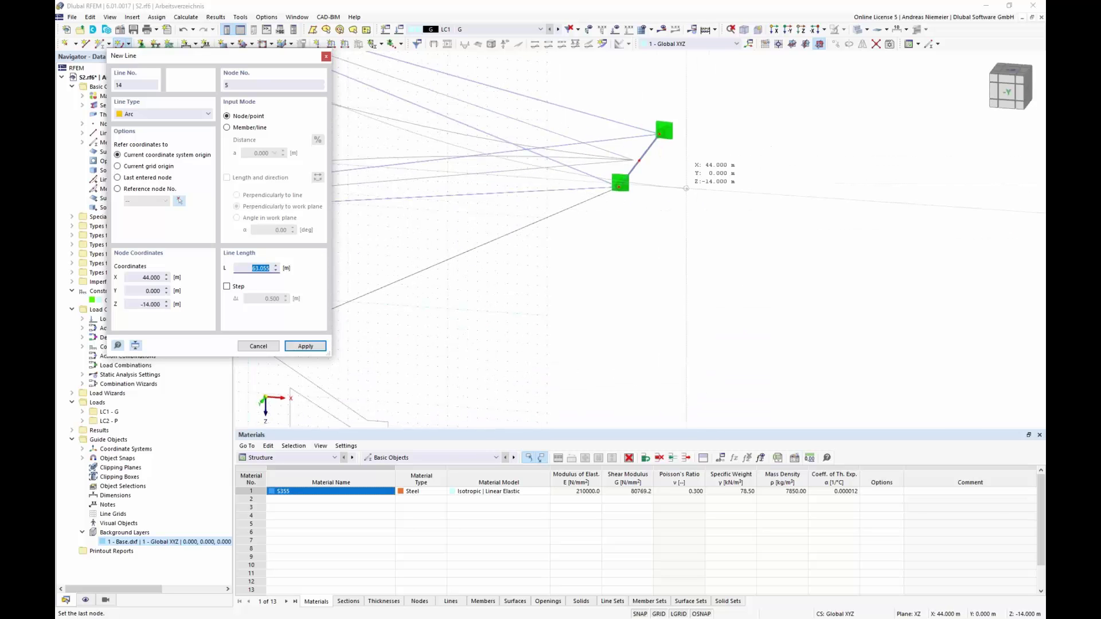
scroll(739, 209, "down", 3)
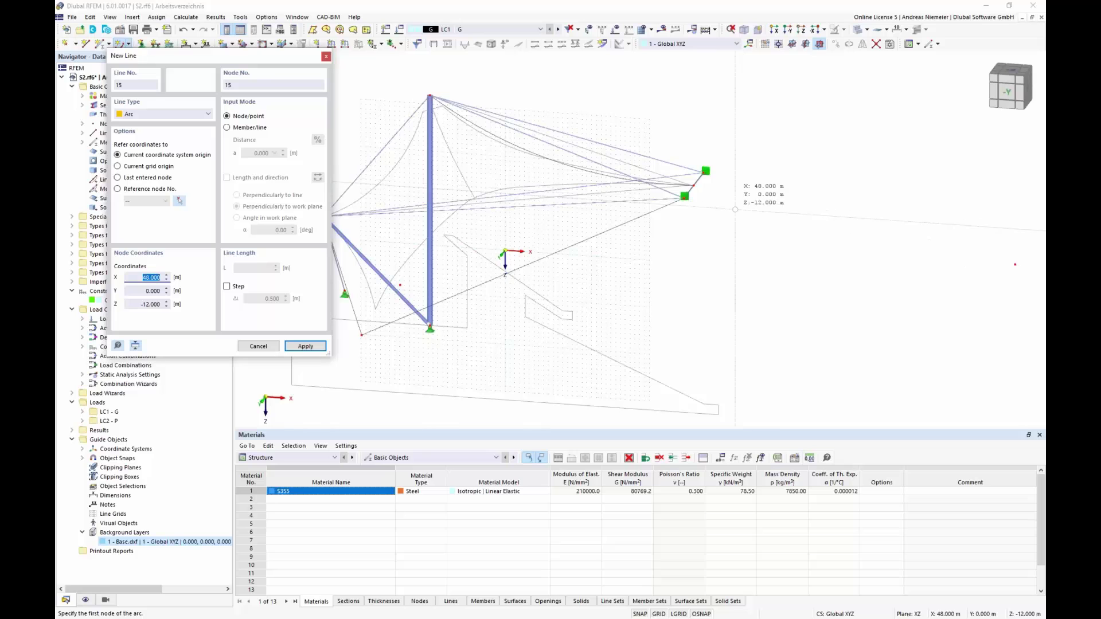
- Draw a second arc from the mast top, following the background curve, to the inclined strut's upper end
left_click(429, 95)
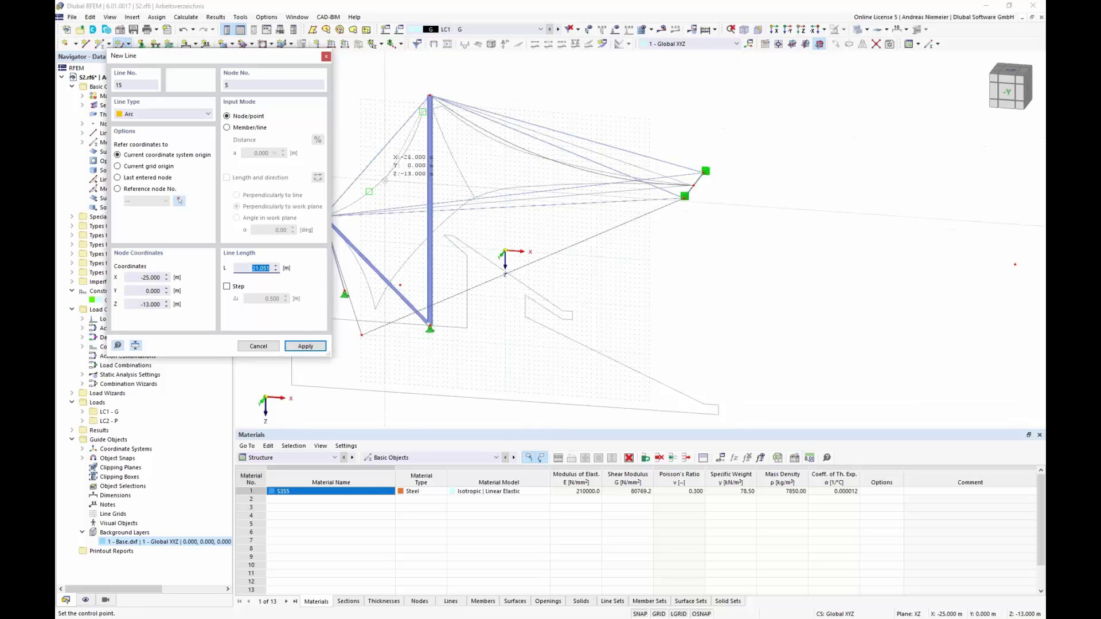
middle_click_drag(326, 215, 405, 202)
scroll(407, 196, "up", 2)
key("Escape")
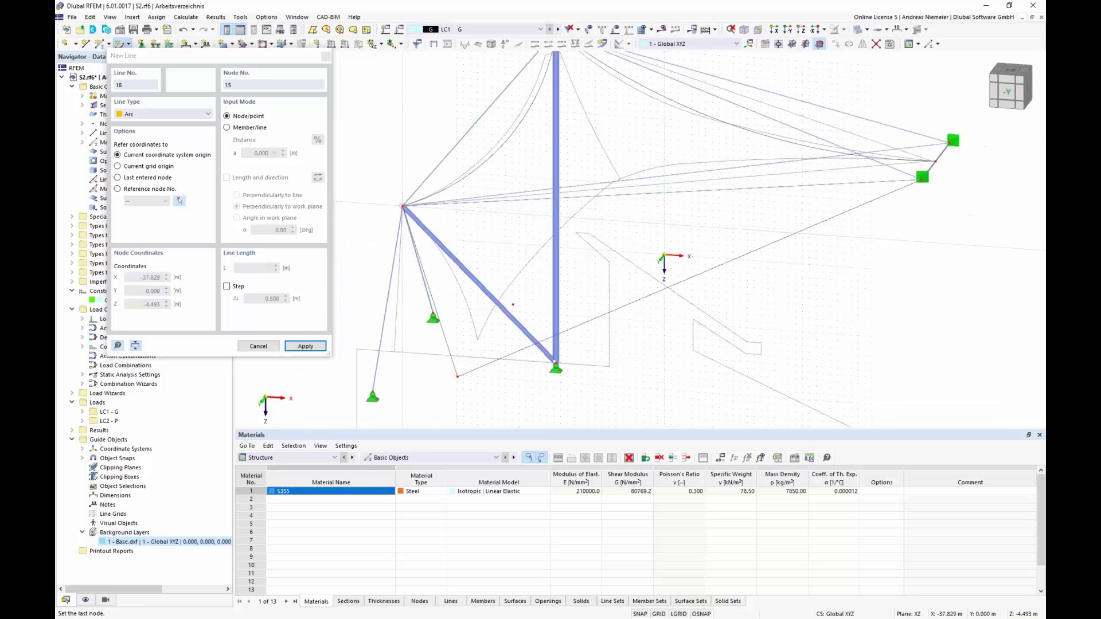
key("Escape")
key("Escape")
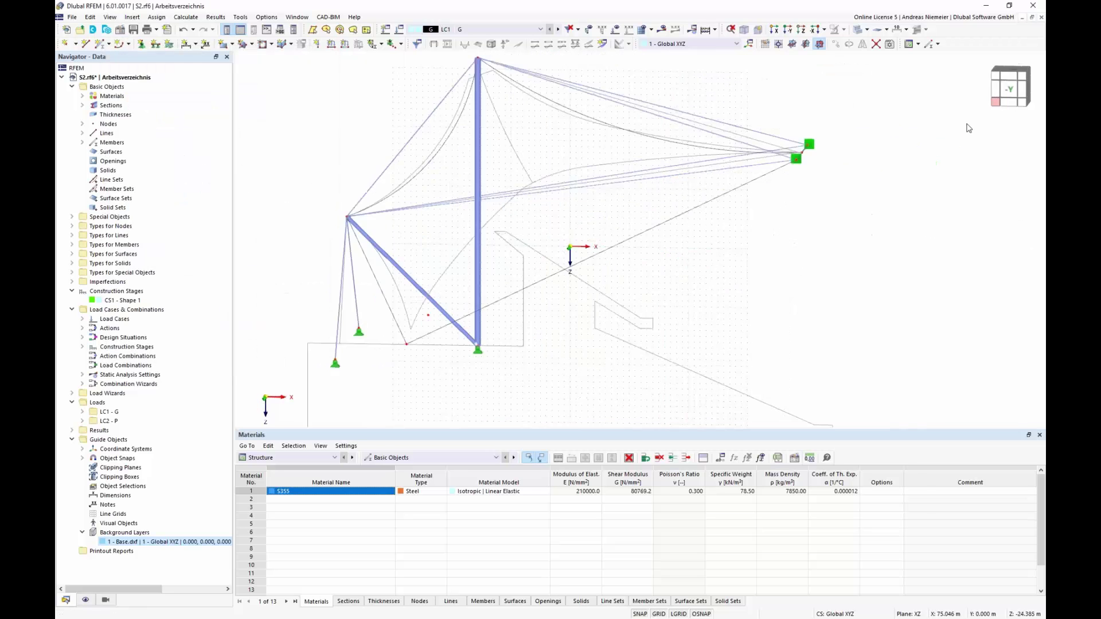
scroll(450, 143, "up", 4)
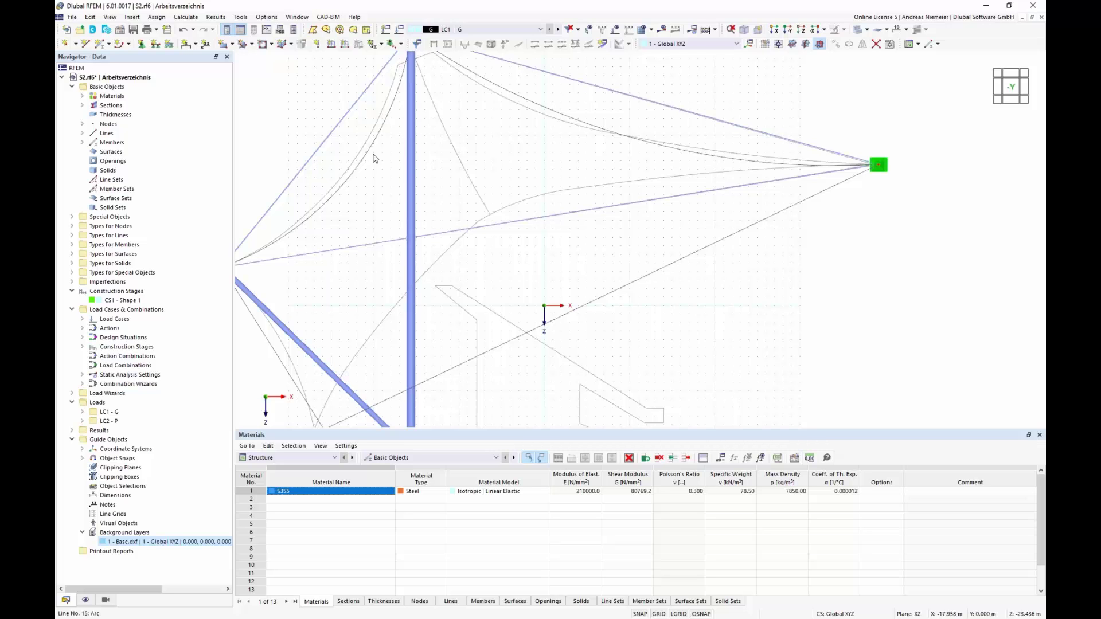
right_click(172, 544)
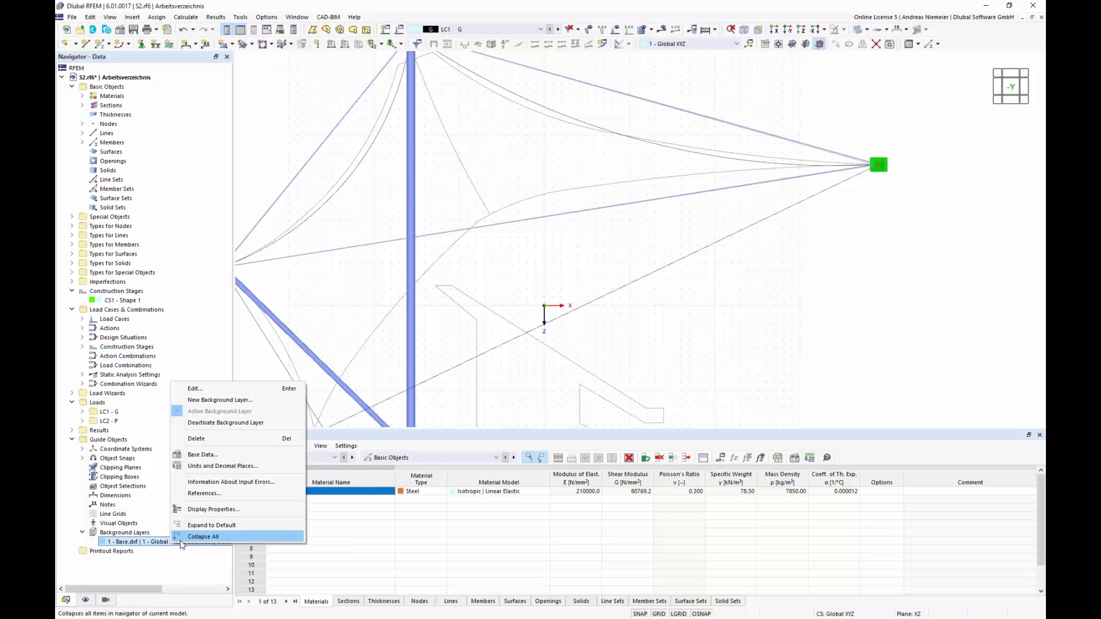
key("Escape")
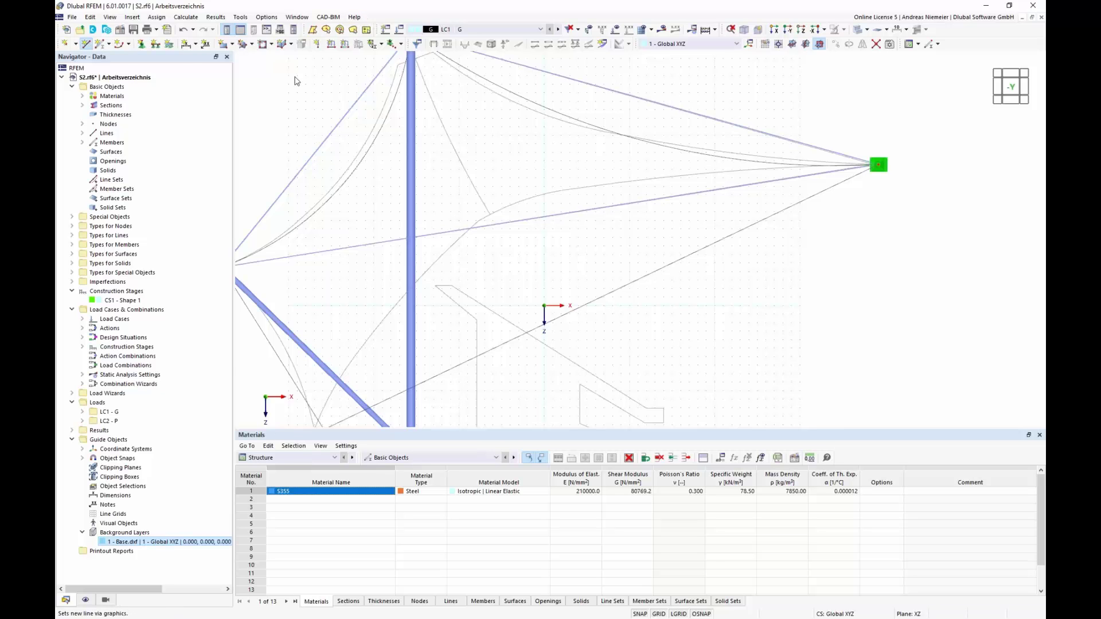
- Draw a single line from the mast top perpendicular to the membrane's long lower edge, with perpendicular snapping enabled
scroll(501, 223, "down", 3)
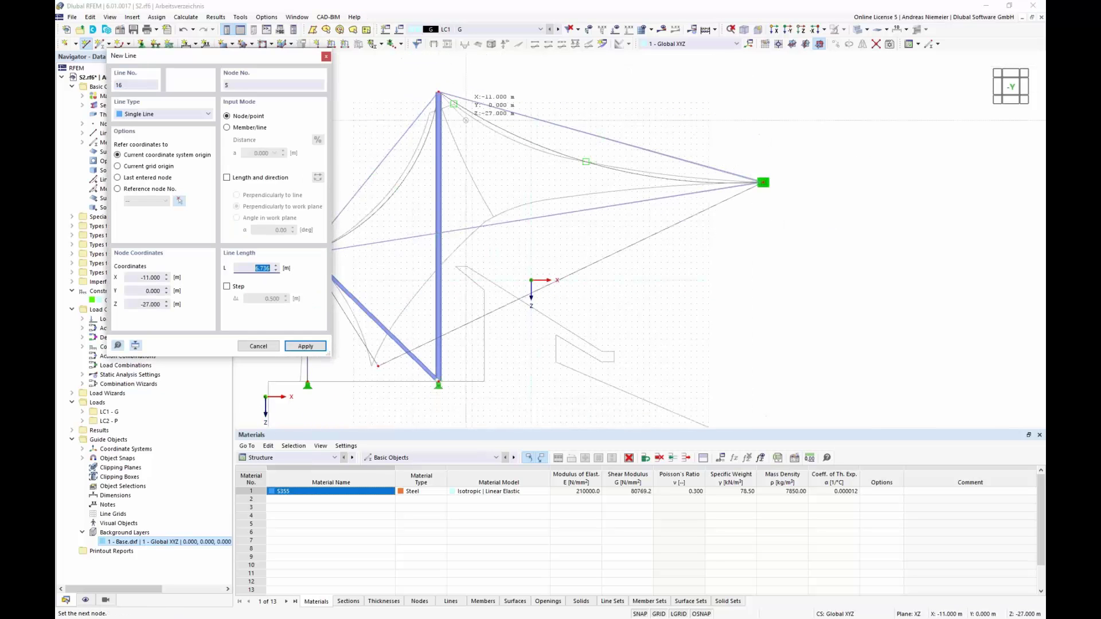
right_click(704, 617)
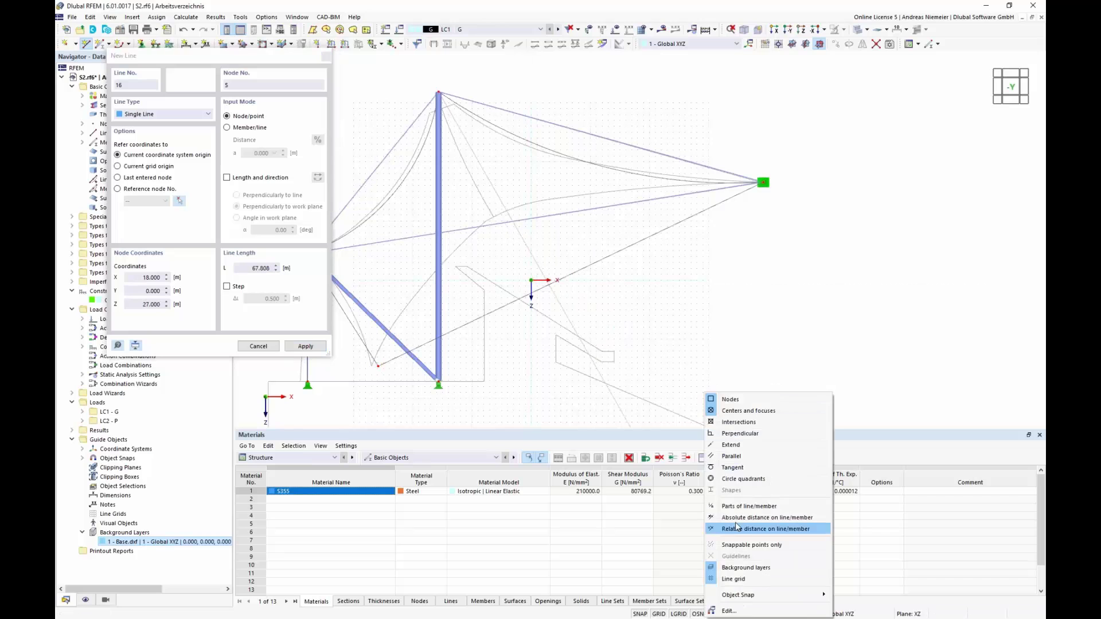
left_click(735, 434)
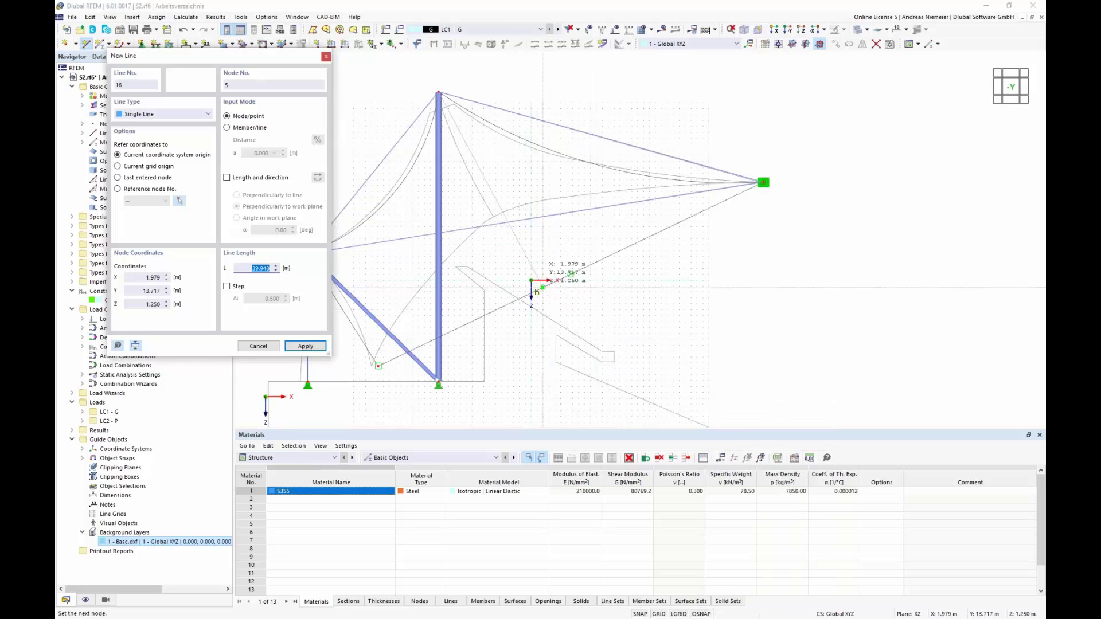
left_click(536, 291)
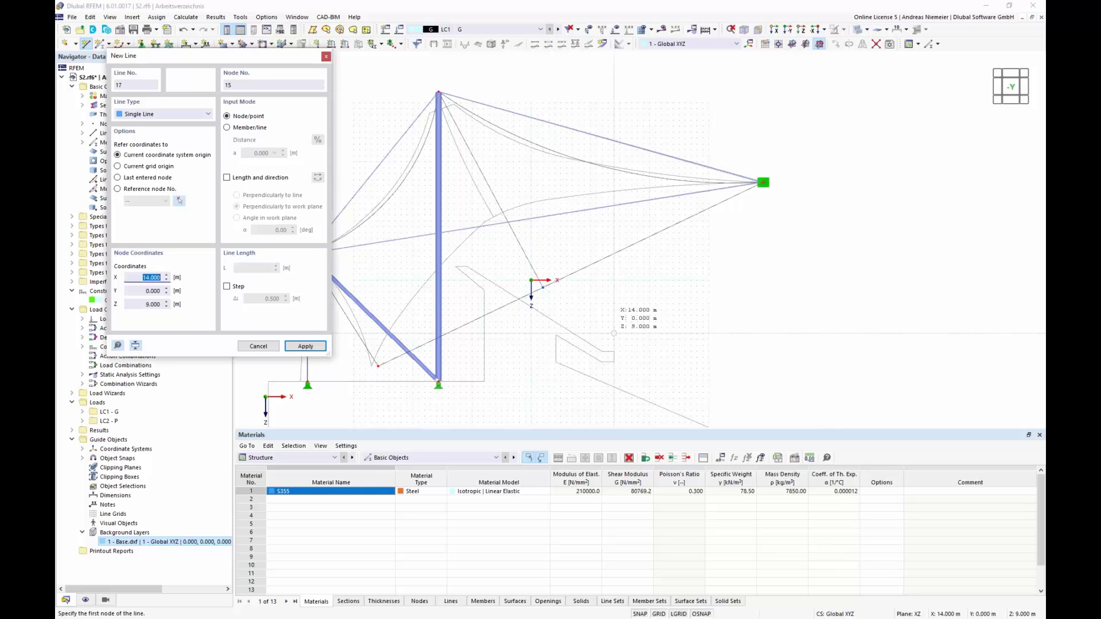
key("Escape")
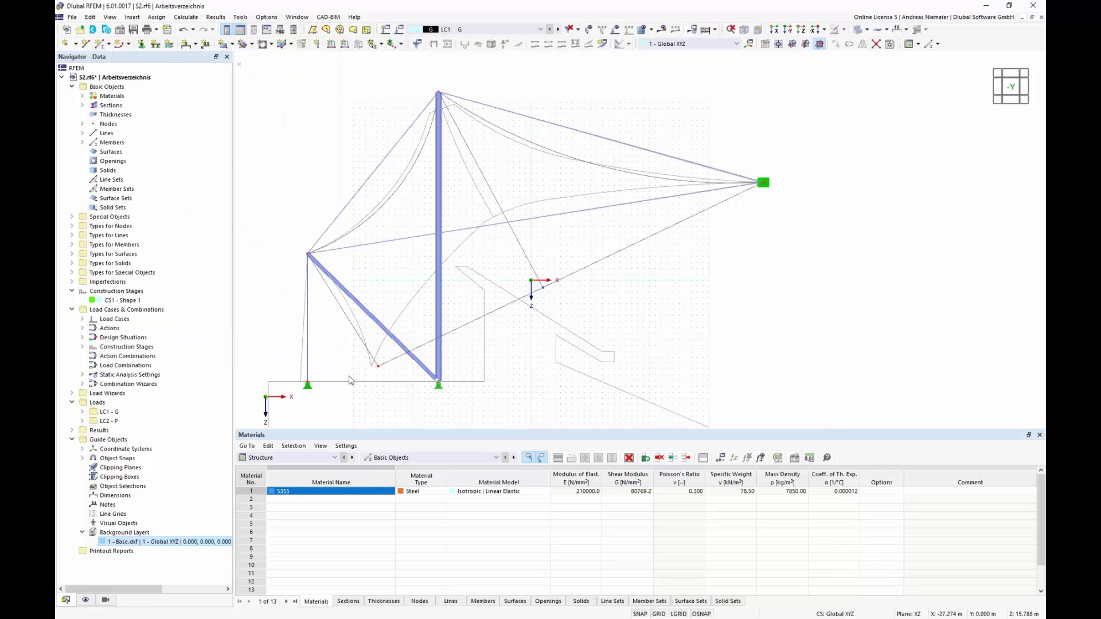
- Hide the Base.dxf background layer
right_click(139, 543)
left_click(181, 423)
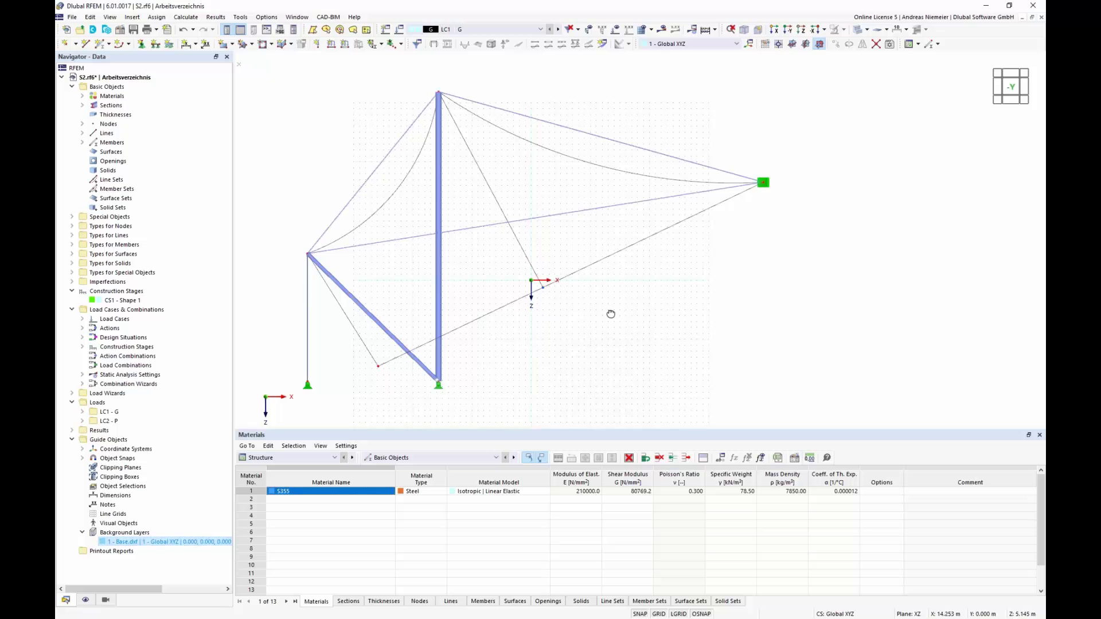
middle_click_drag(609, 315, 653, 338, "ctrl")
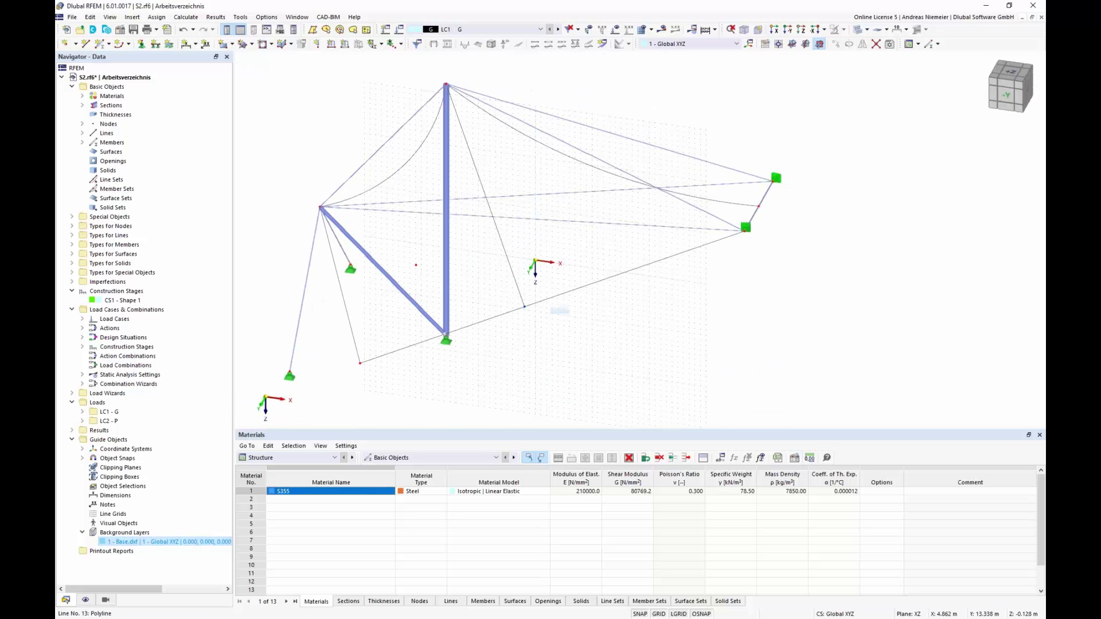
- Edit the membrane boundary and dividing lines 12-17 together and assign them a new member of type Cable
scroll(659, 342, "down", 3)
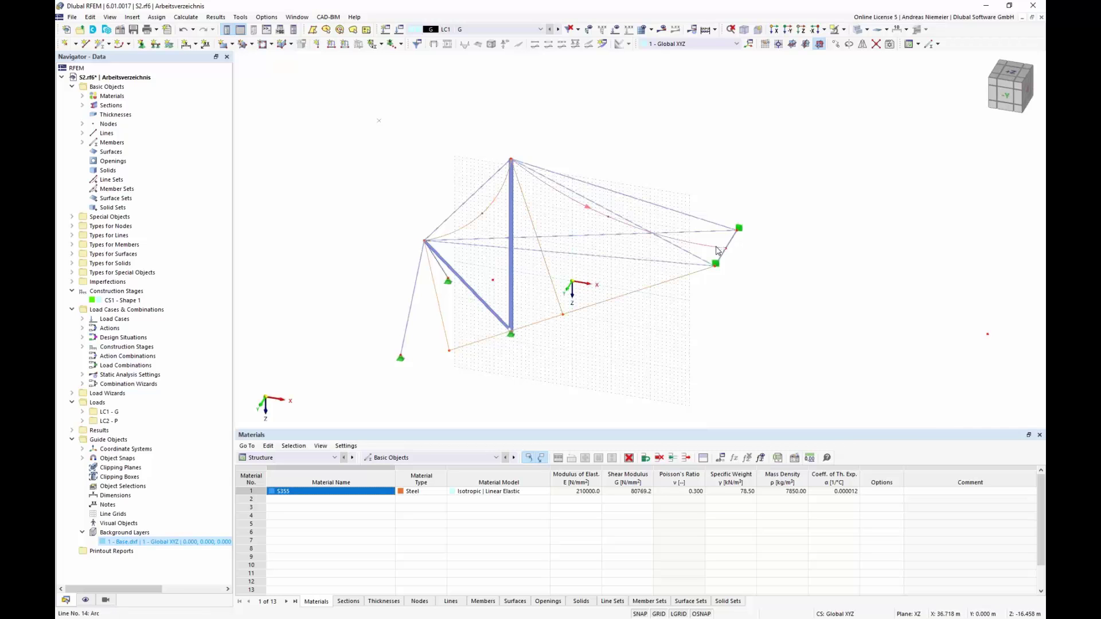
right_click(645, 290)
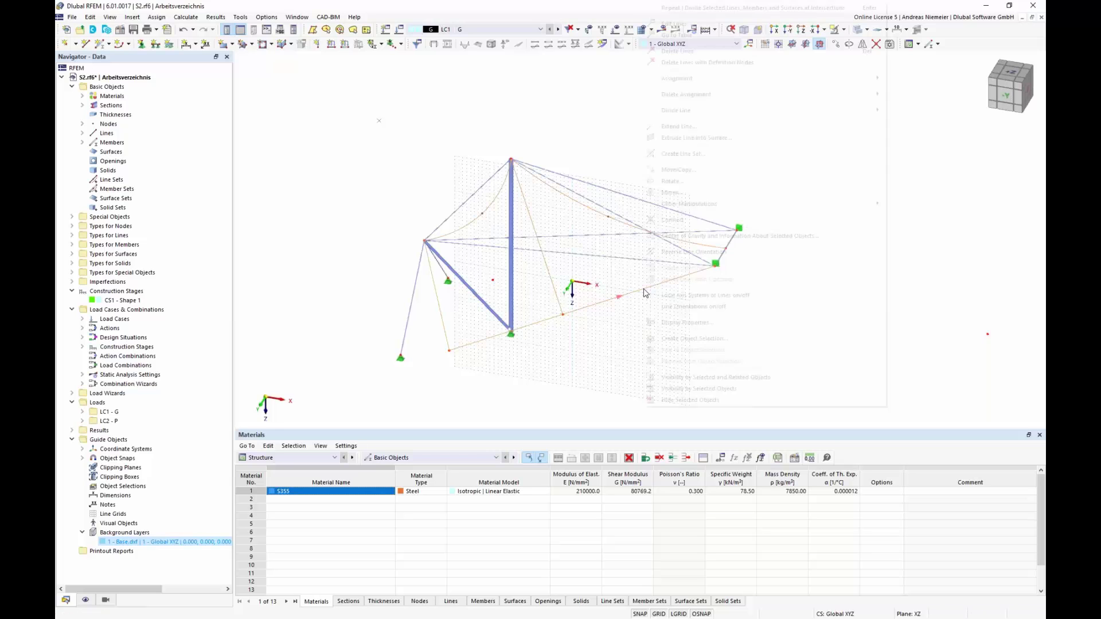
left_click(692, 24)
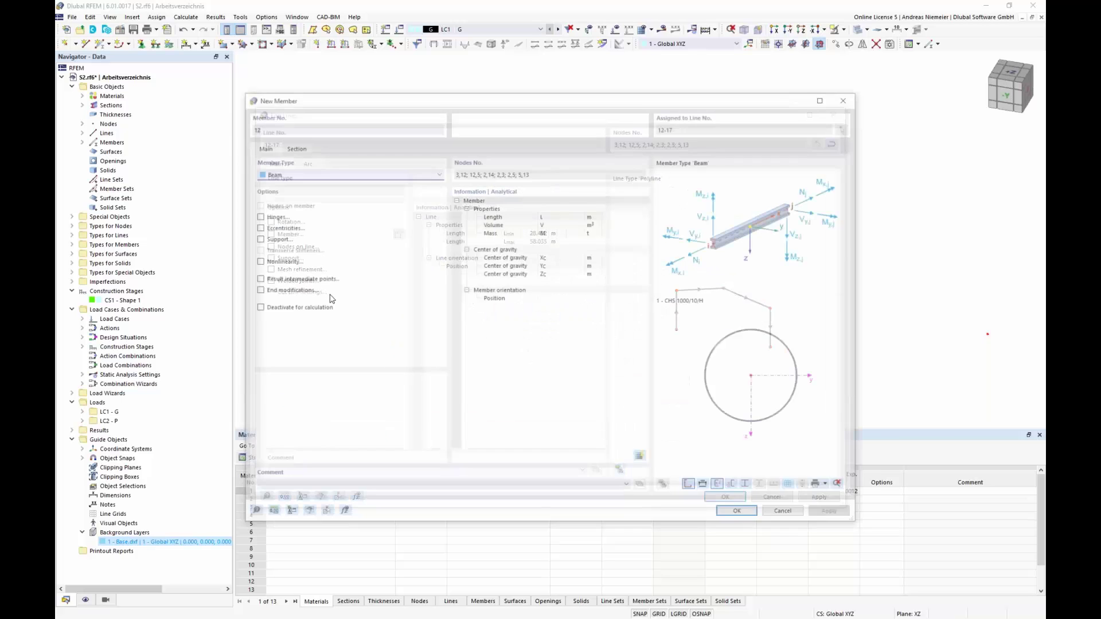
left_click(285, 173)
left_click(291, 250)
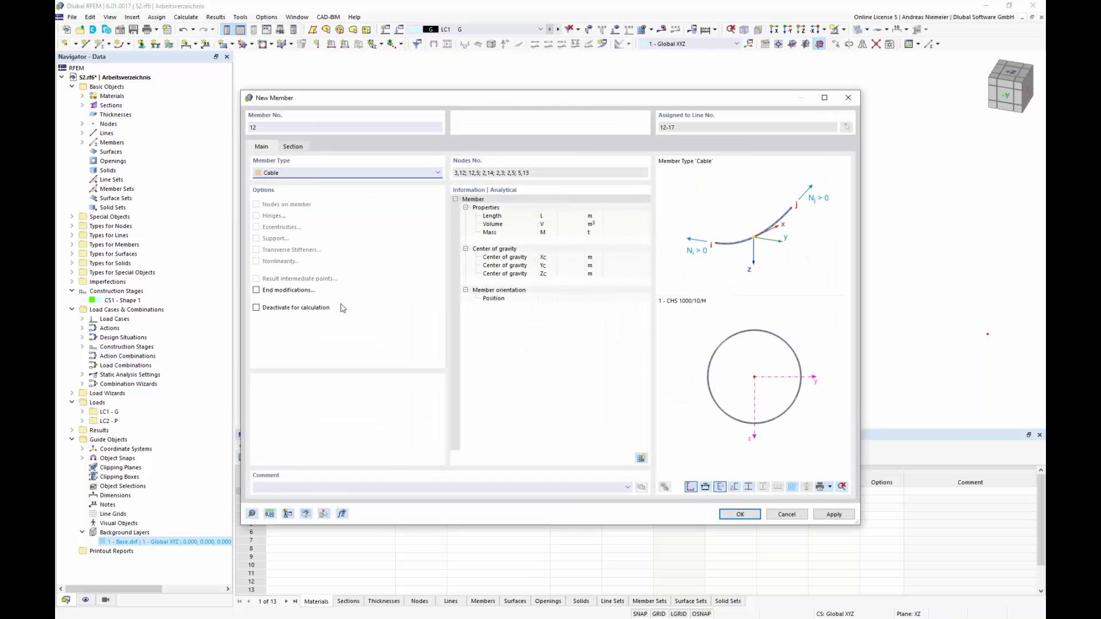
- Give the new cable members a solid round bar section with a 20 mm diameter in S355 and apply the line changes
left_click(293, 147)
left_click(583, 400)
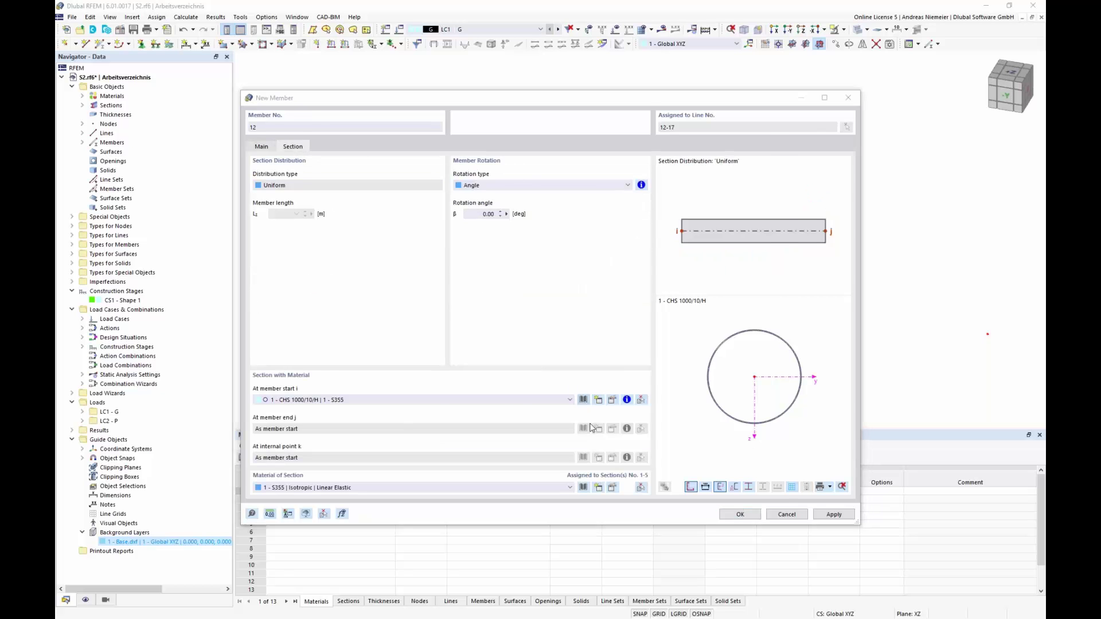
left_click(506, 418)
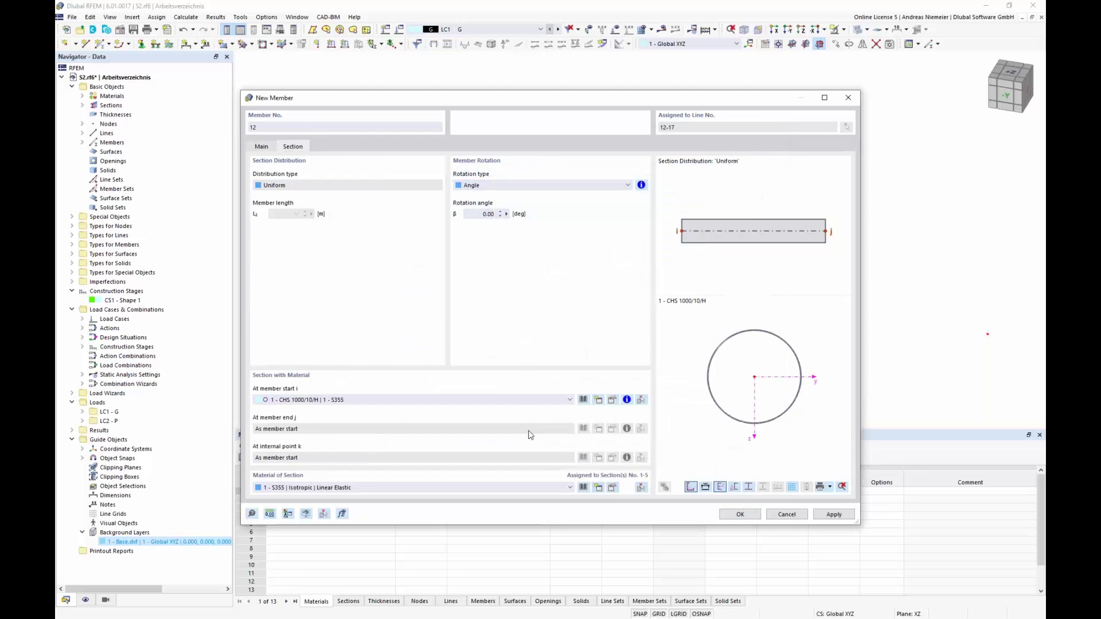
left_click(366, 150)
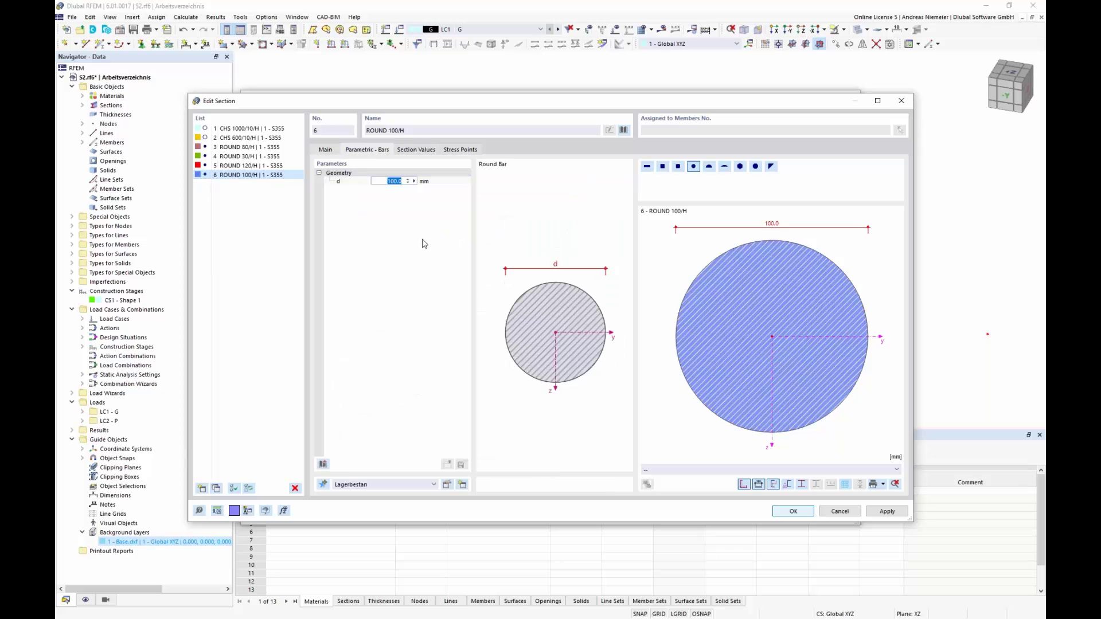
type("20")
left_click(784, 511)
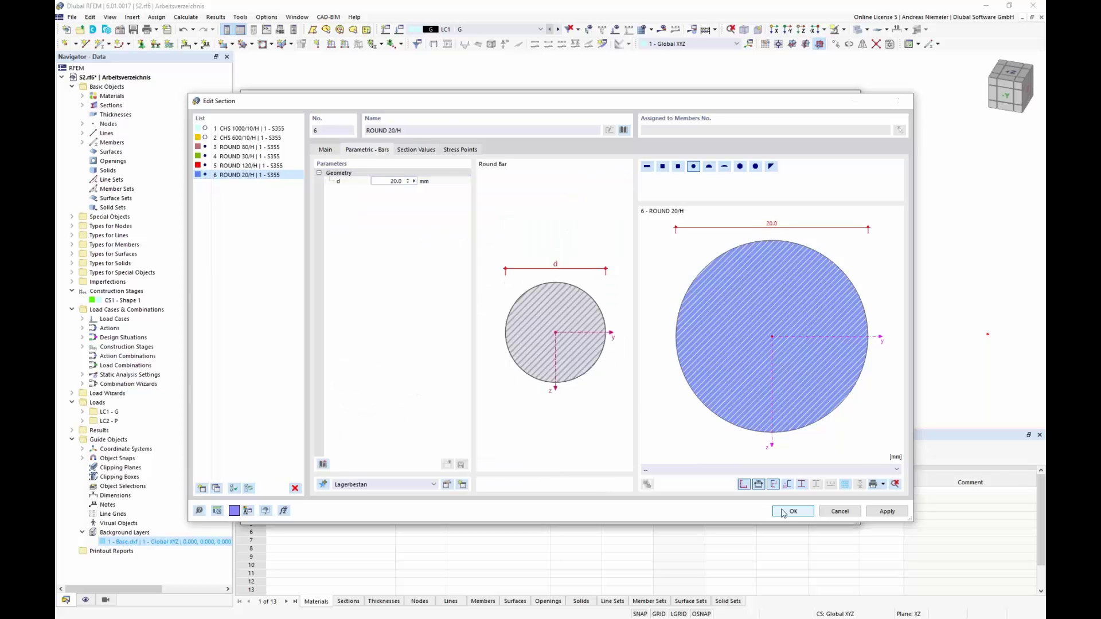
left_click(740, 515)
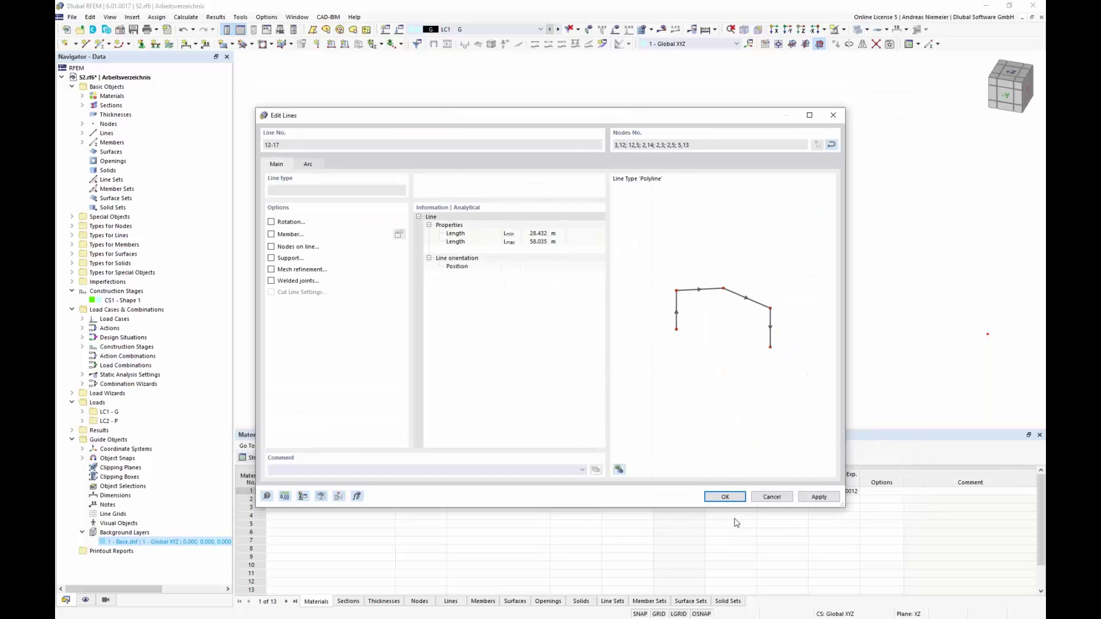
left_click(737, 495)
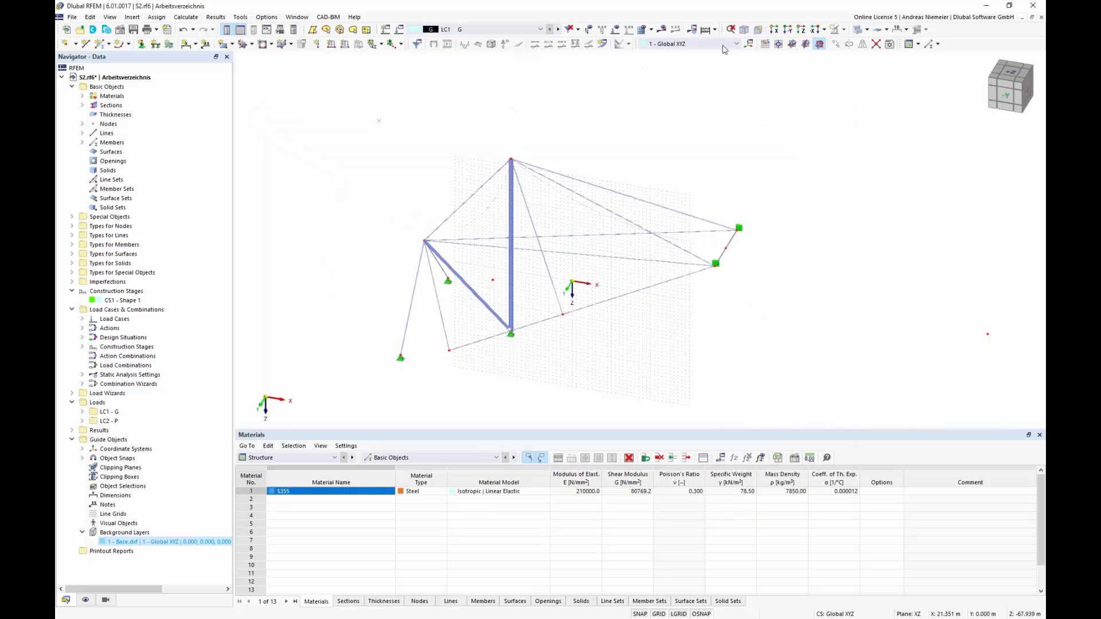
- Display the model in wireframe mode
left_click(872, 32)
left_click(897, 42)
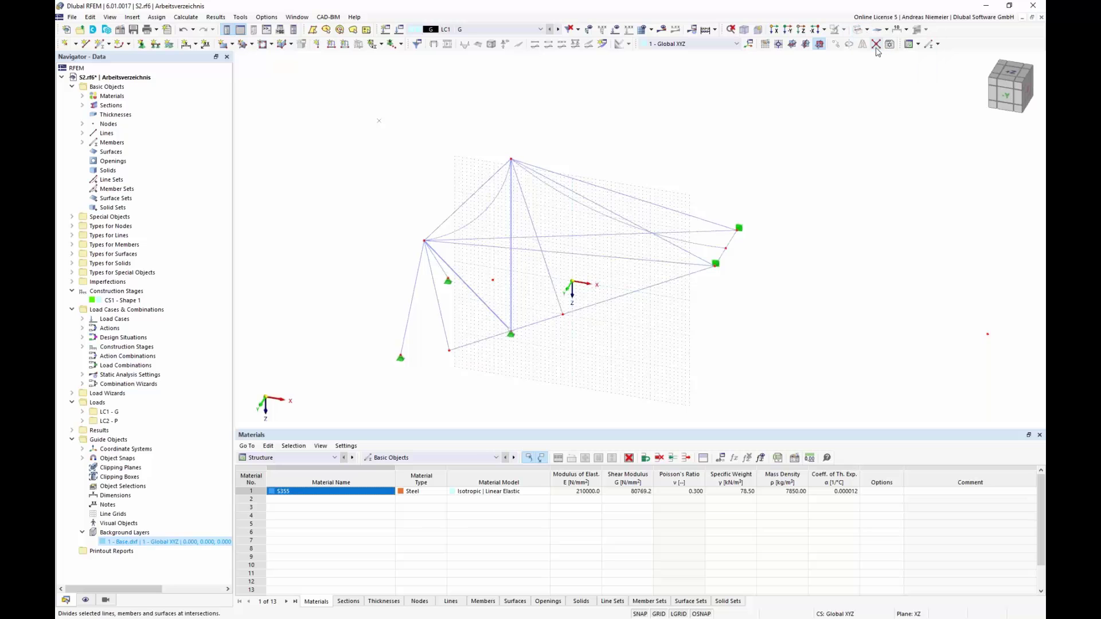
middle_click_drag(641, 367, 425, 266, "ctrl")
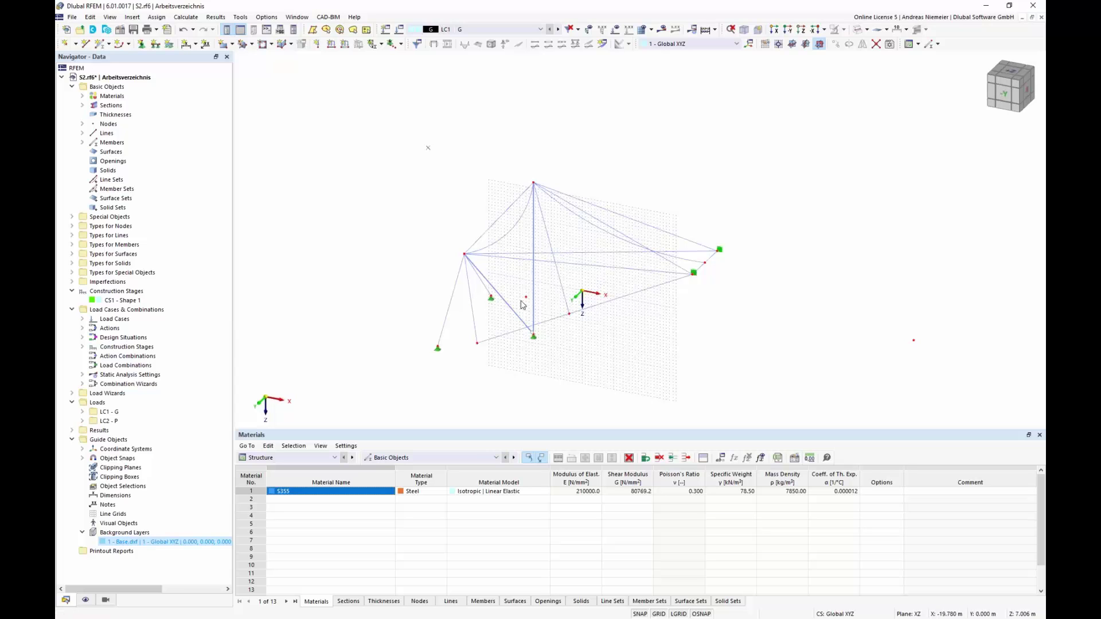
- Start a new quadrangle surface with the Membrane stiffness type
left_click(253, 45)
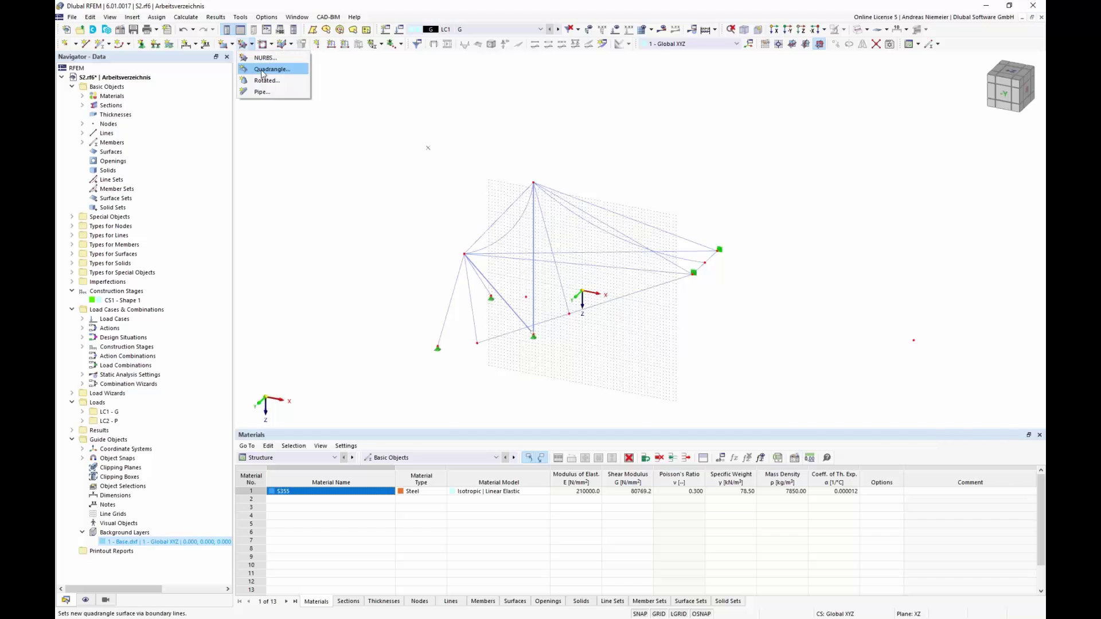
left_click(269, 70)
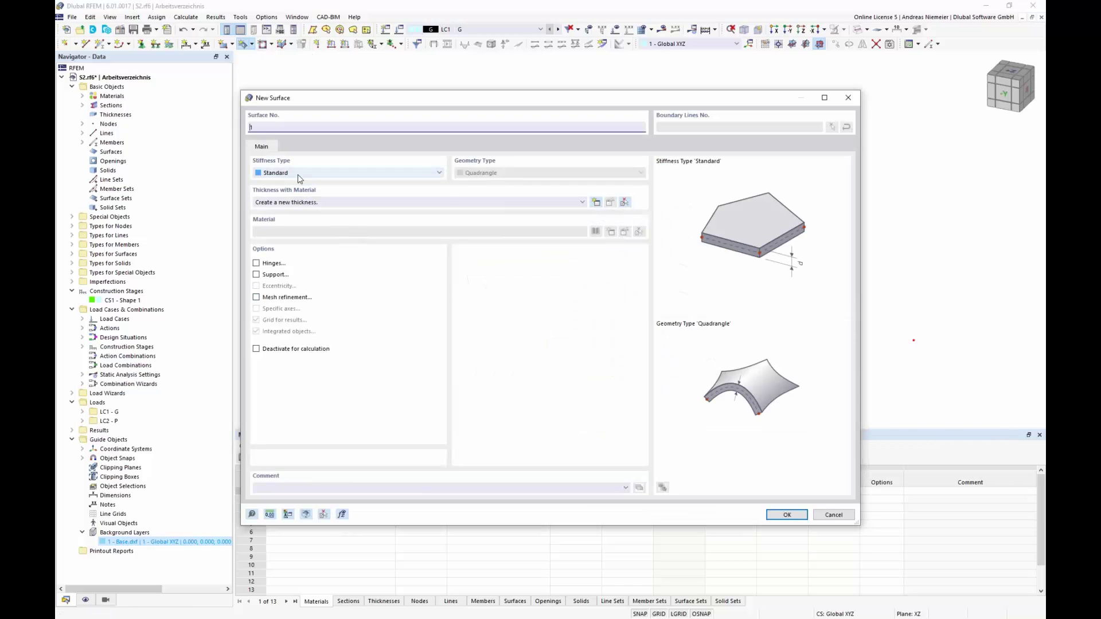
left_click(298, 174)
left_click(298, 206)
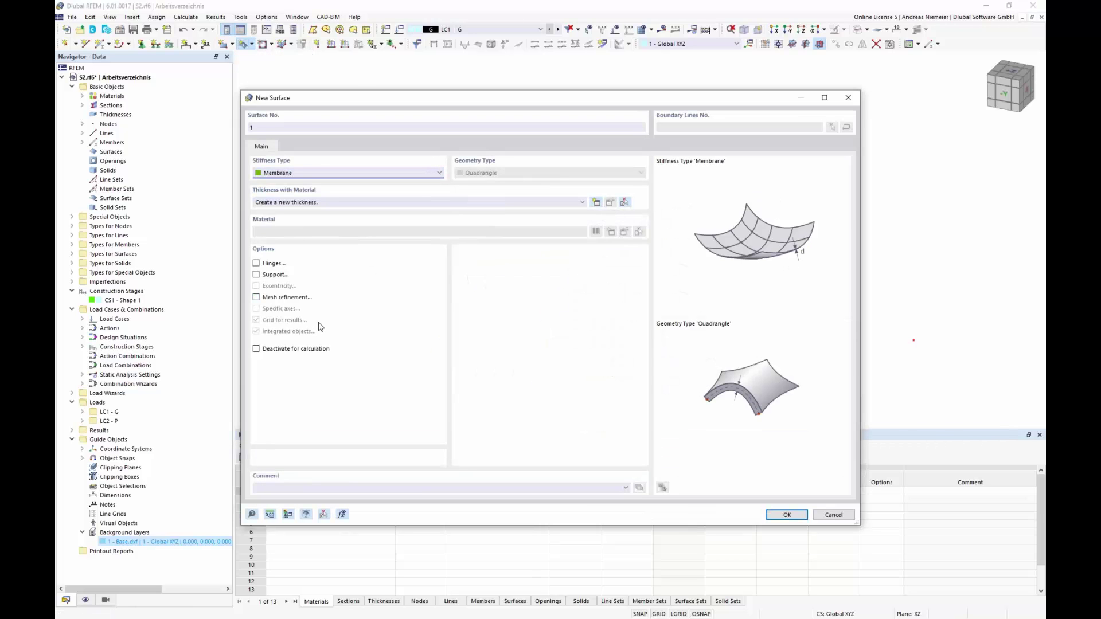
- Create a uniform thickness for the membrane using the fabric material Glass-PTFE Typ III from the material library
left_click(597, 203)
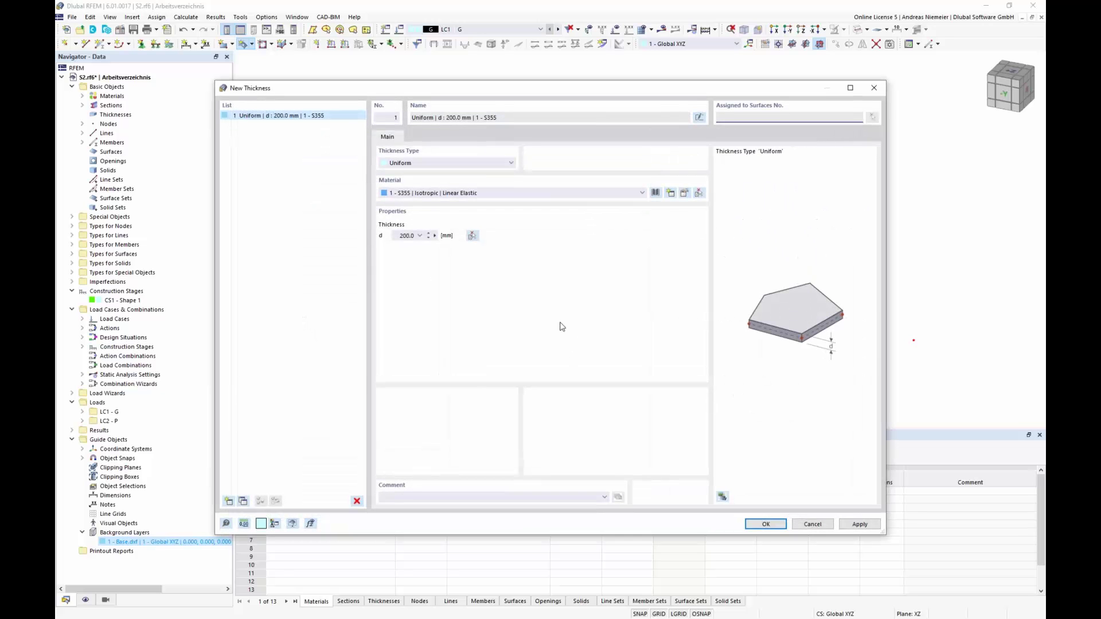
left_click(656, 192)
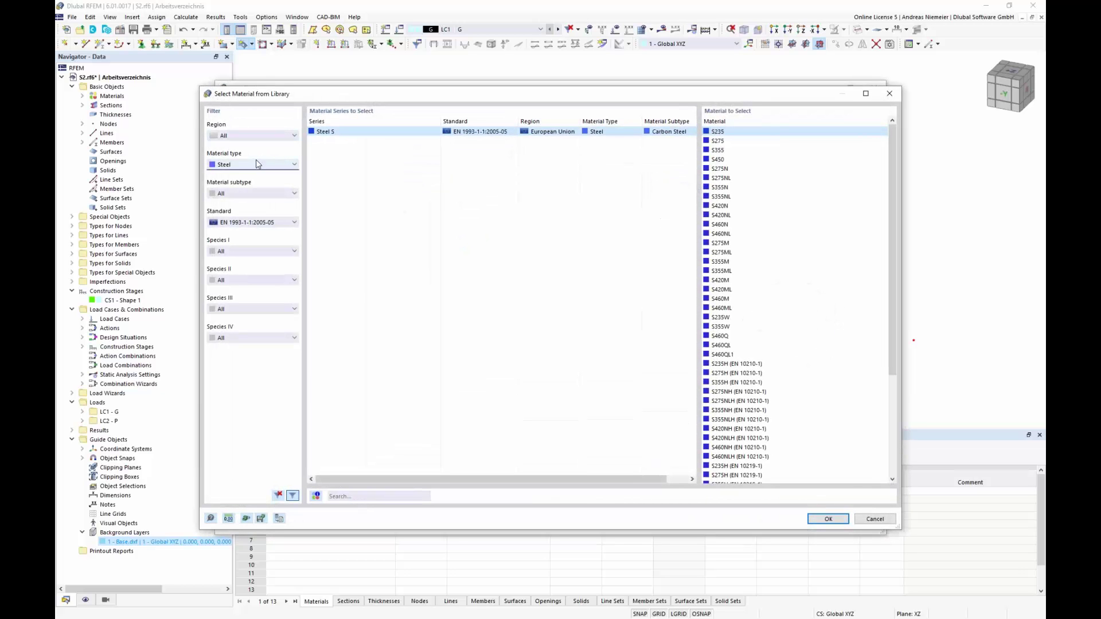
left_click(256, 164)
left_click(240, 279)
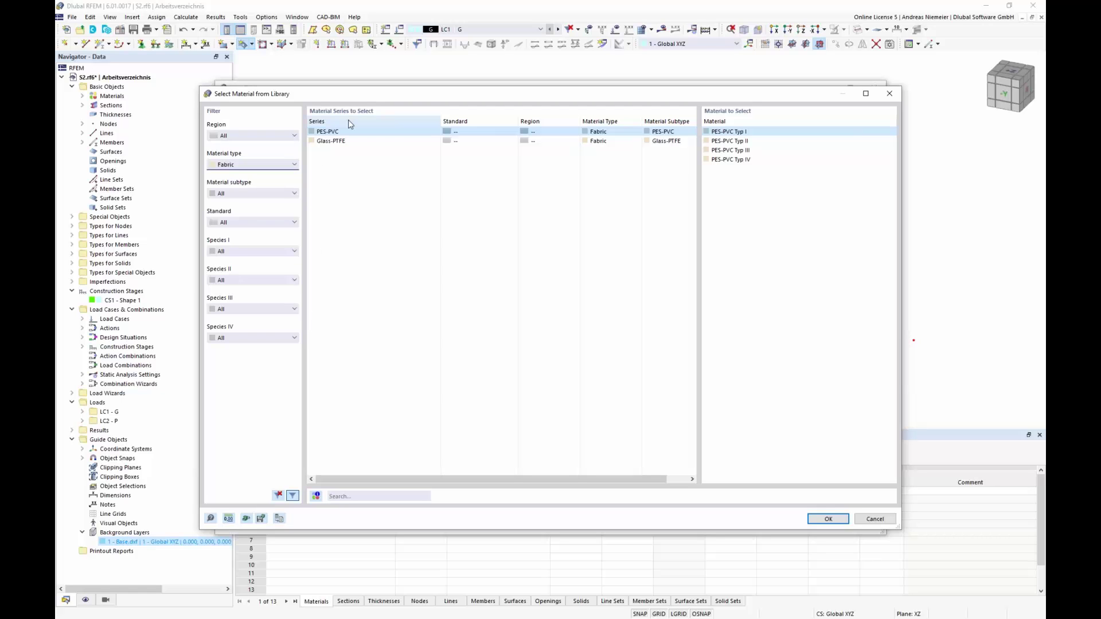
left_click(326, 142)
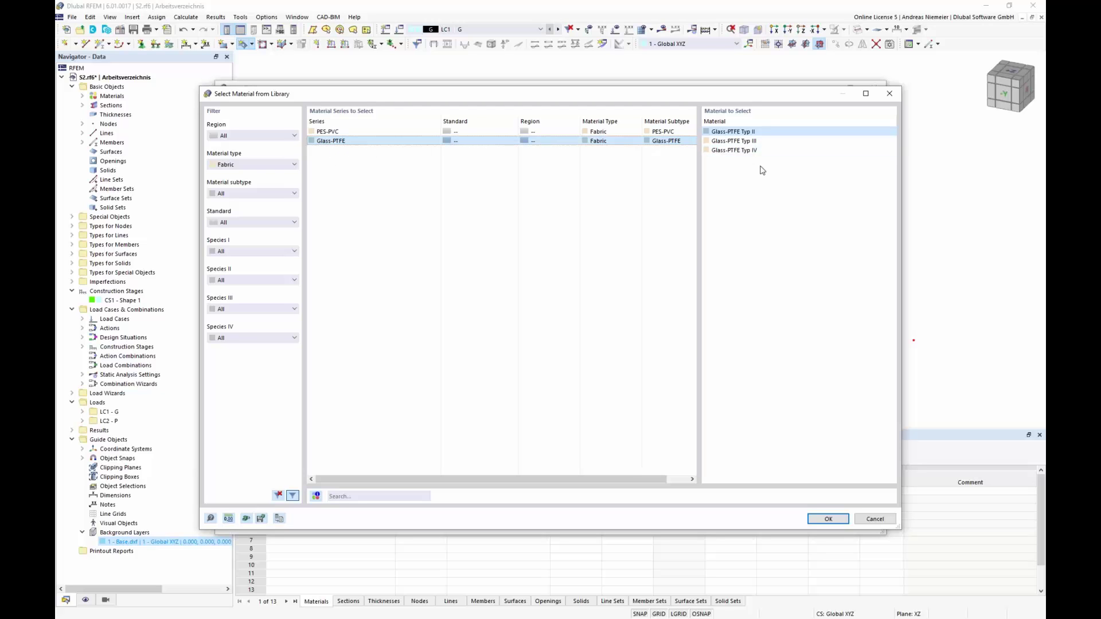
left_click(740, 141)
left_click(825, 526)
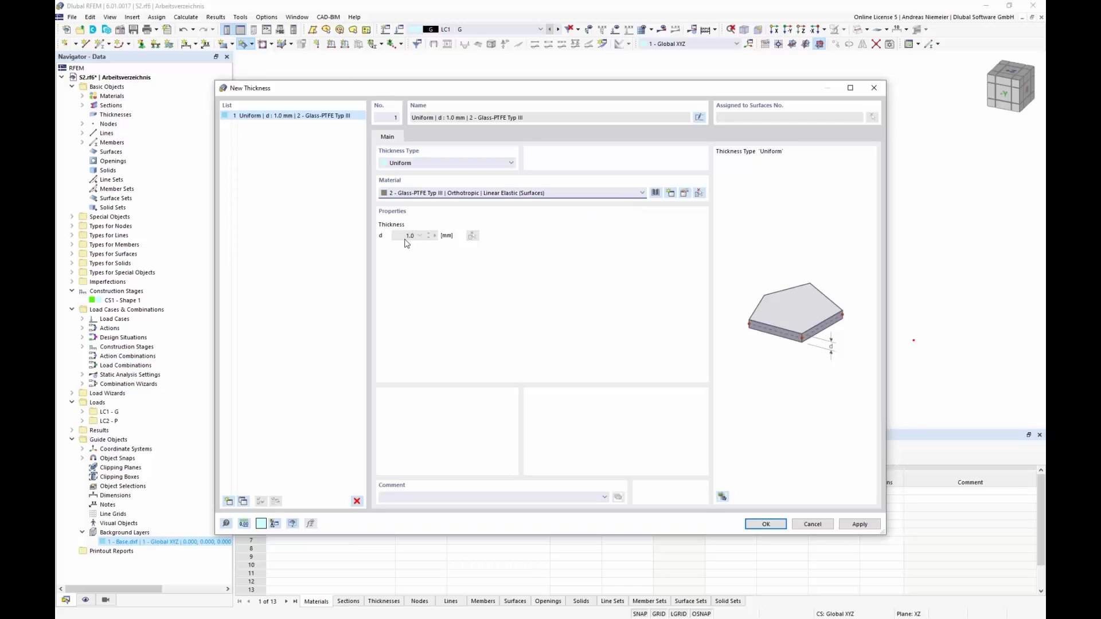
left_click(764, 524)
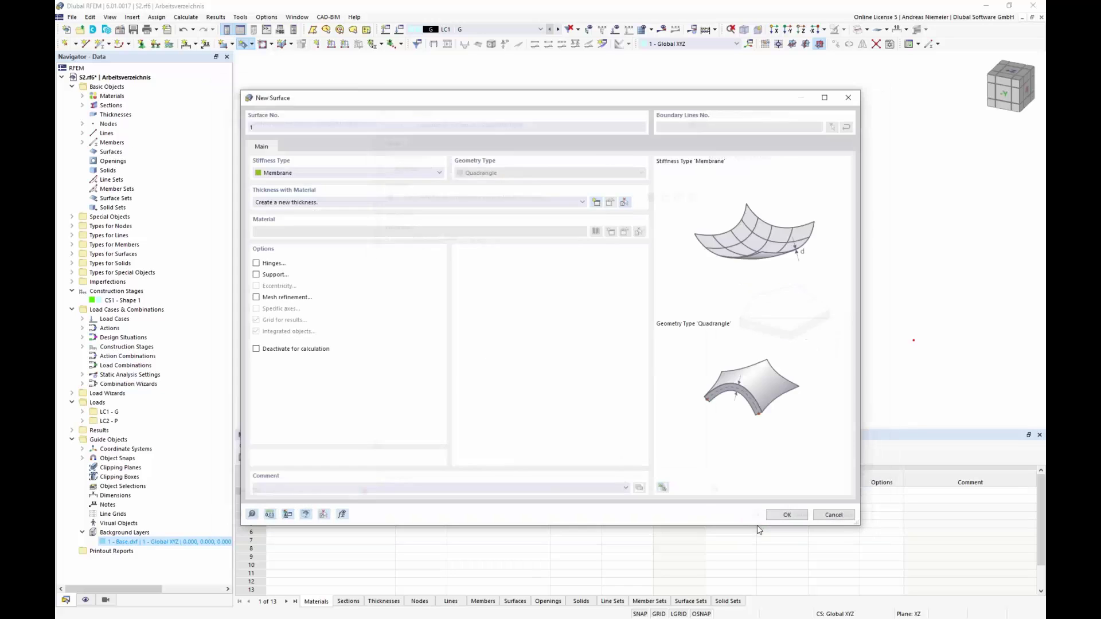
- Create two quadrangle membrane surfaces from the boundary lines on either side of the line descending from the mast top
left_click(781, 514)
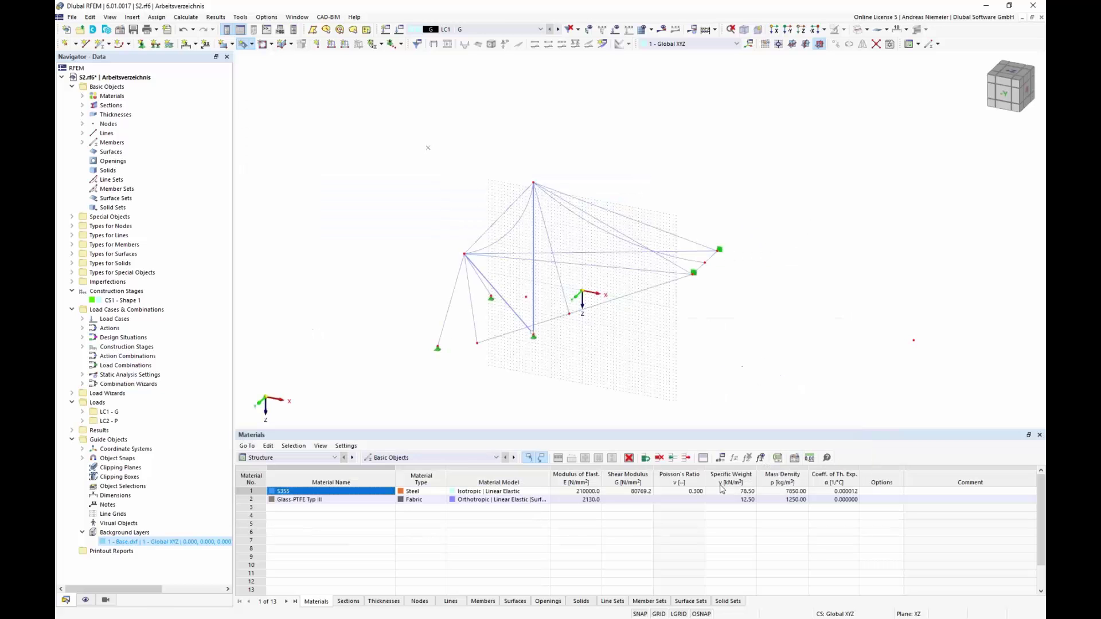
left_click(548, 241)
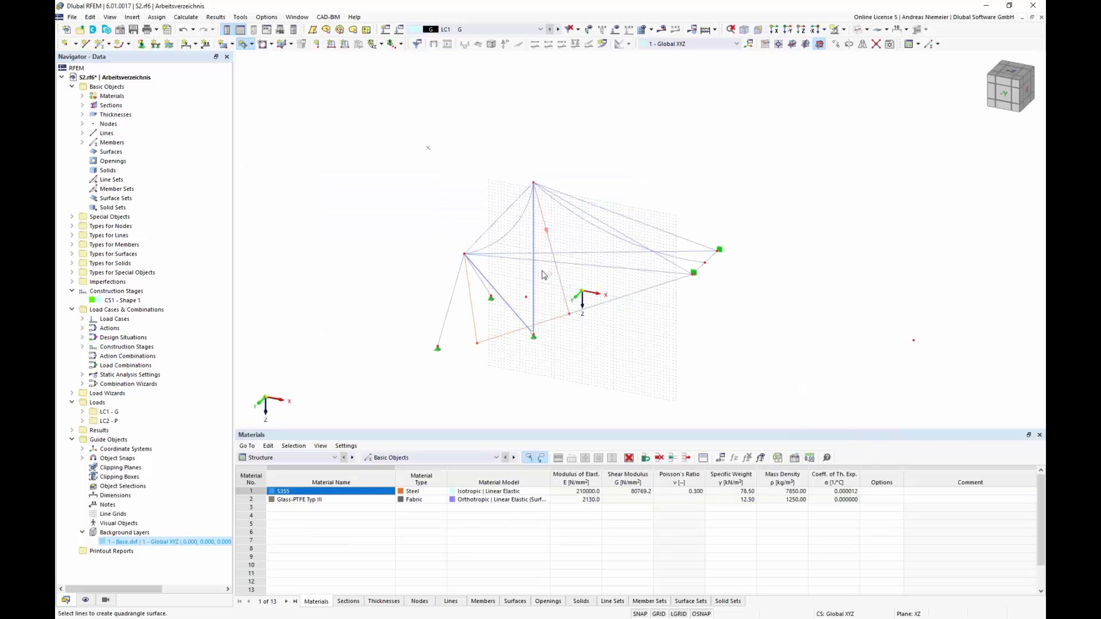
left_click(513, 231)
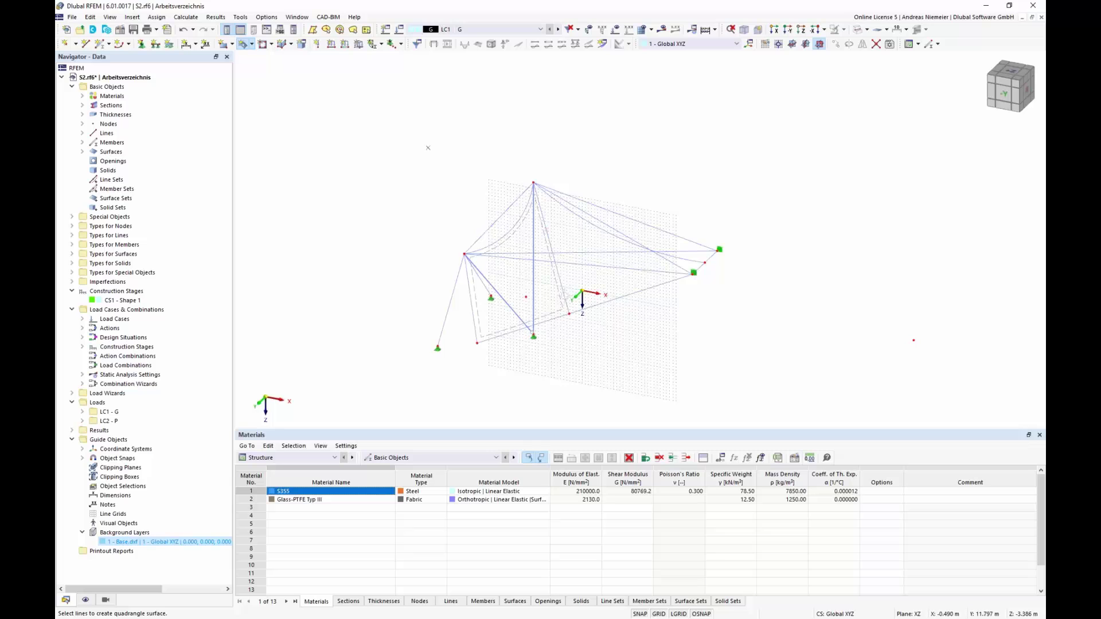
left_click(615, 301)
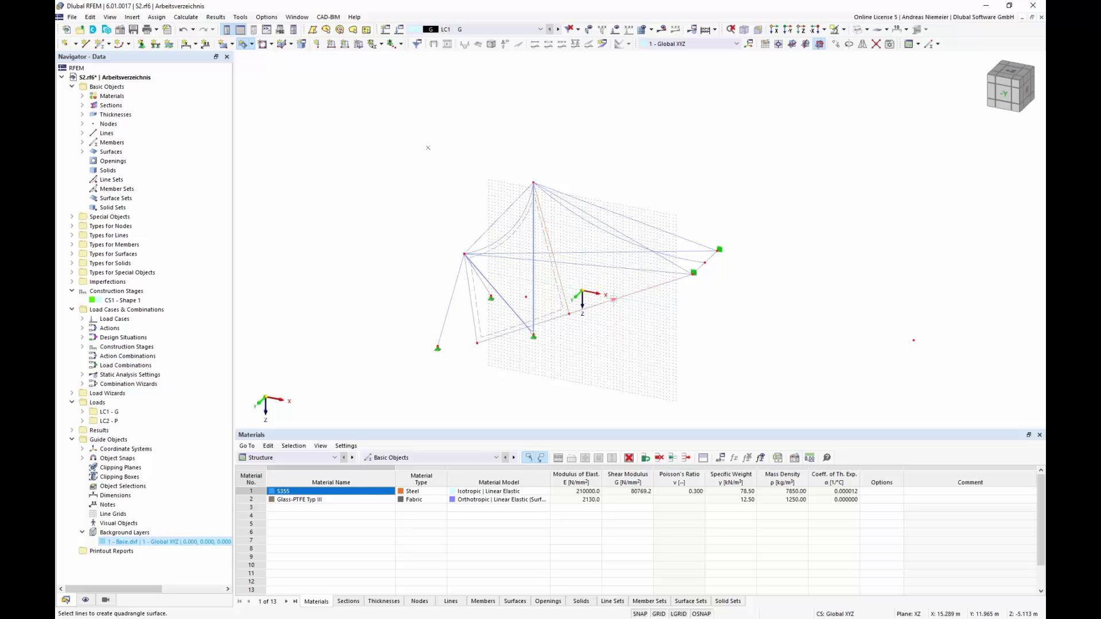
left_click(694, 263)
- Display the model in transparent mode and view the new membrane surfaces from an oblique angle
left_click(866, 29)
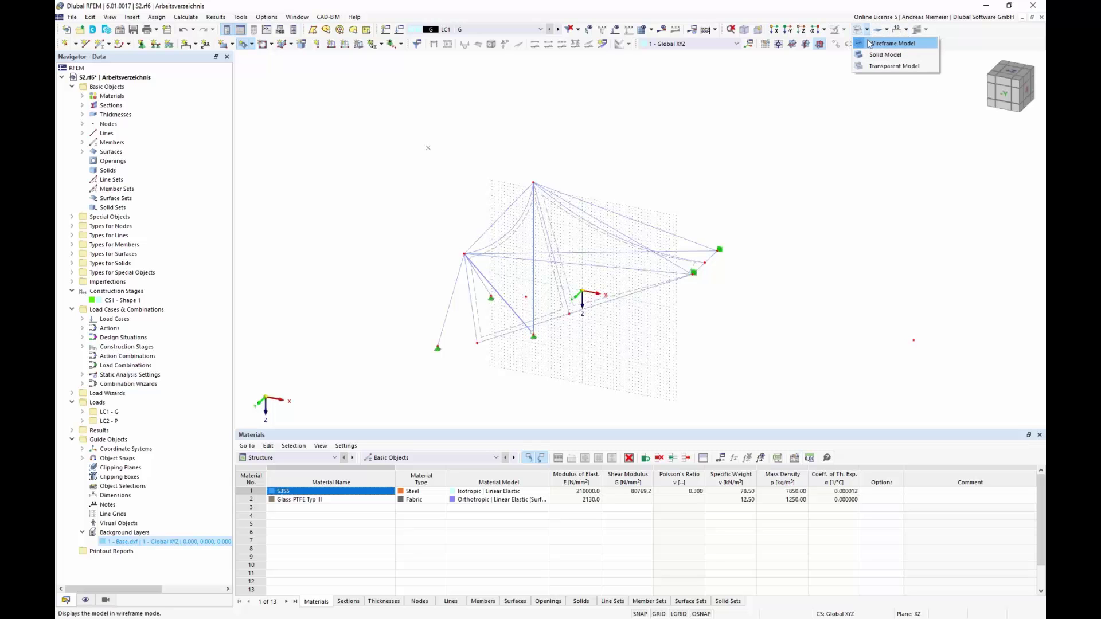
left_click(876, 66)
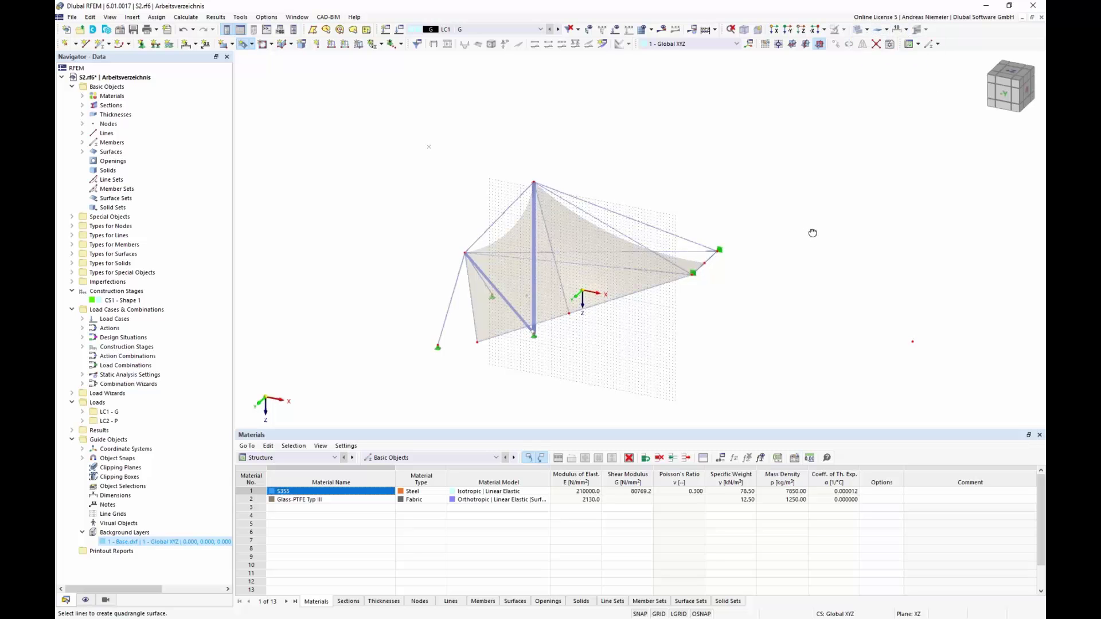
mouse_move(810, 233)
middle_mouse_down("ctrl")
mouse_move(664, 229)
mouse_move(759, 229)
mouse_move(685, 317)
middle_mouse_up("ctrl")
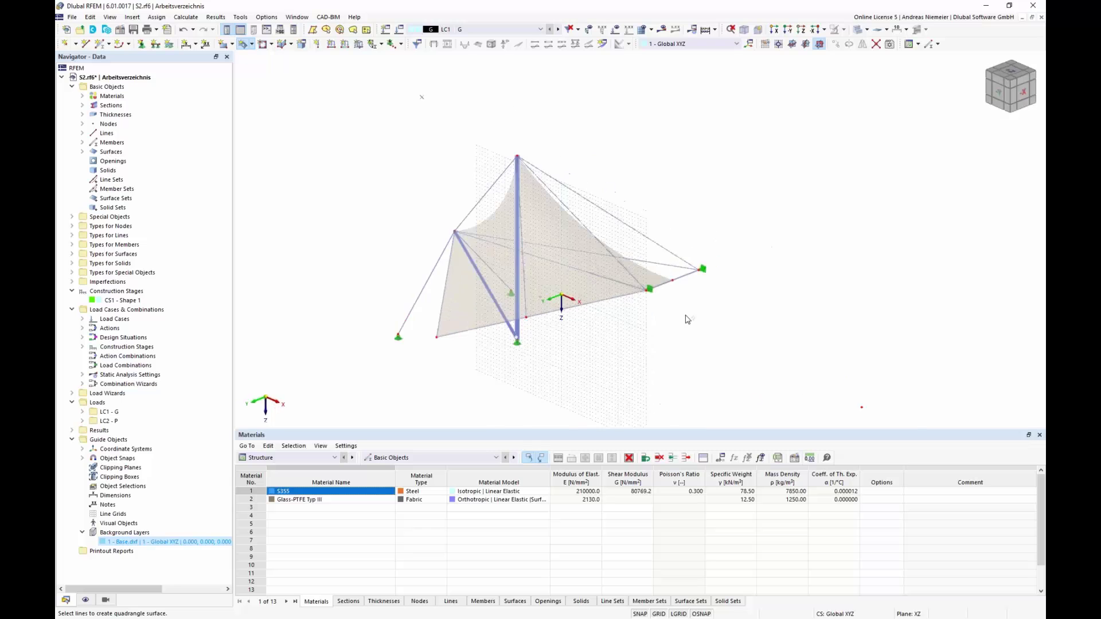
- Mirror a copy of the two selected membrane surfaces about the XZ plane through the origin of the Global XYZ system
scroll(616, 343, "up", 2)
key("Escape")
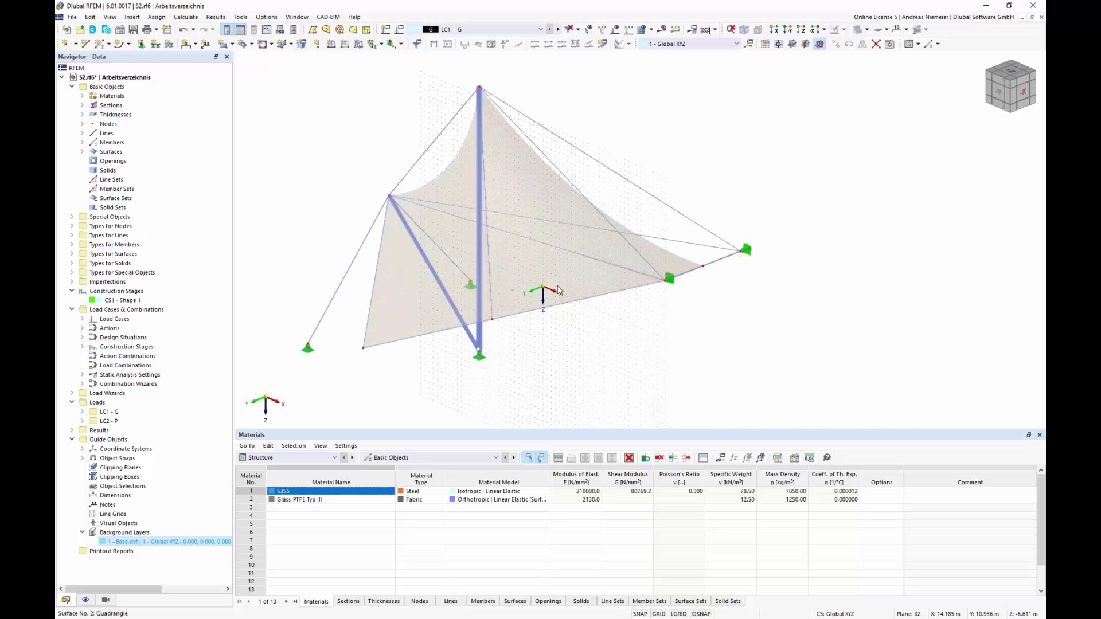
left_click(559, 285)
left_click(411, 341)
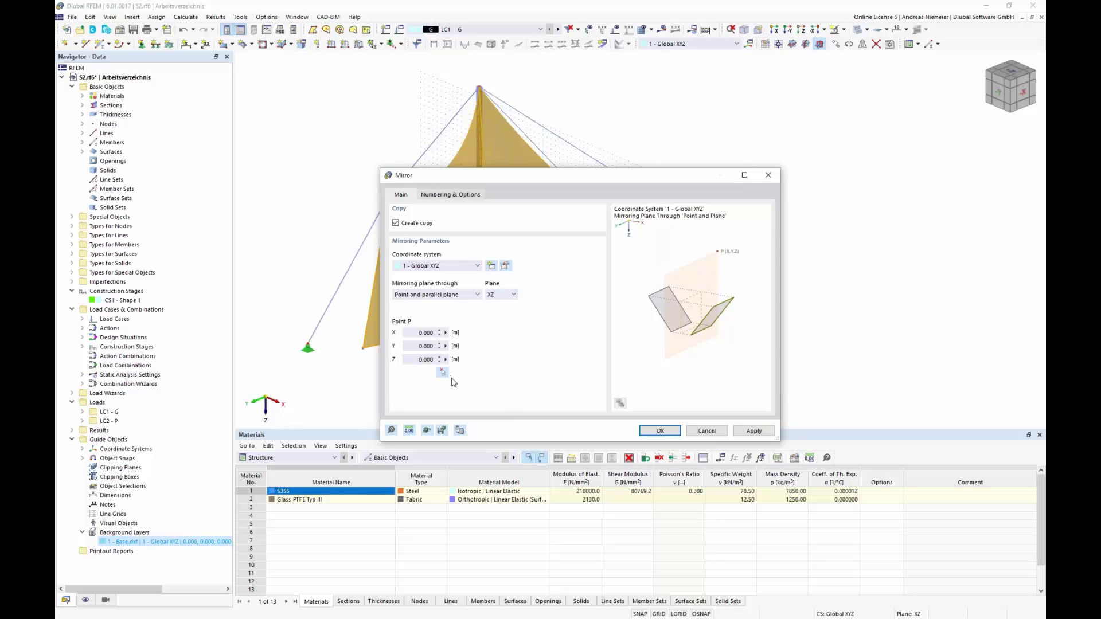
left_click(660, 430)
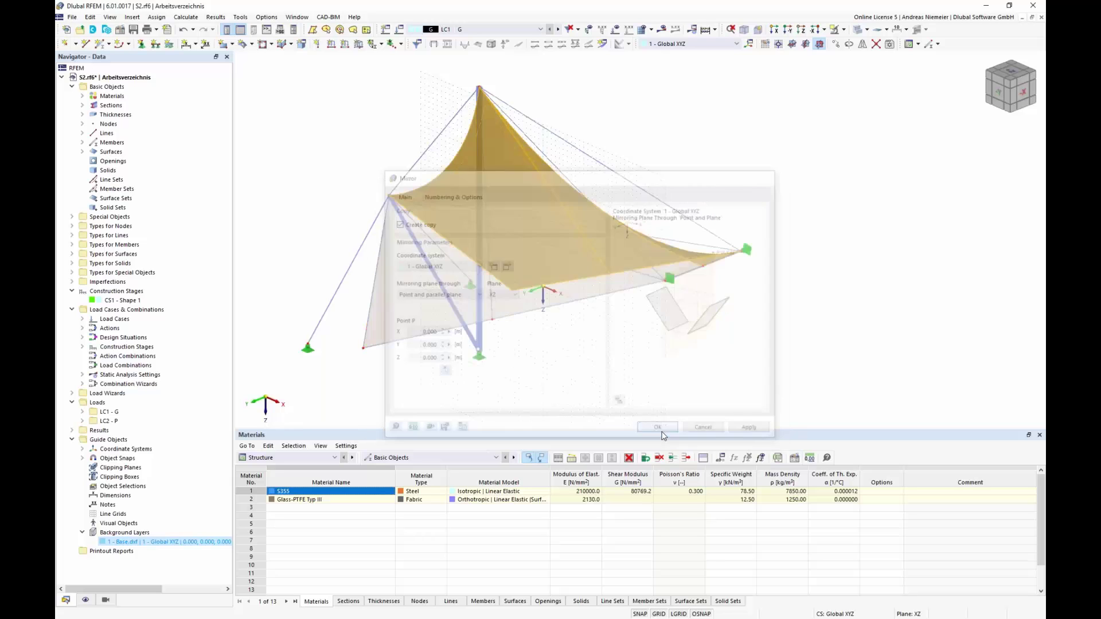
- Assign nodal support 1 to the two unsupported lower corner nodes of the membrane, one on each side
middle_click_drag(433, 397, 533, 346, "ctrl")
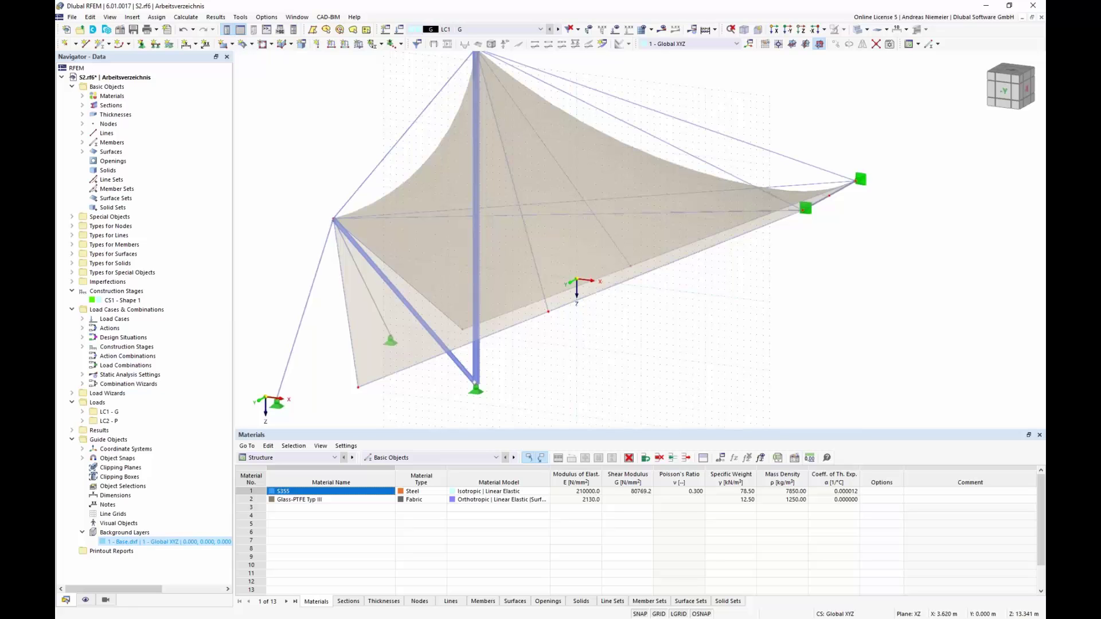
middle_click_drag(602, 378, 621, 343)
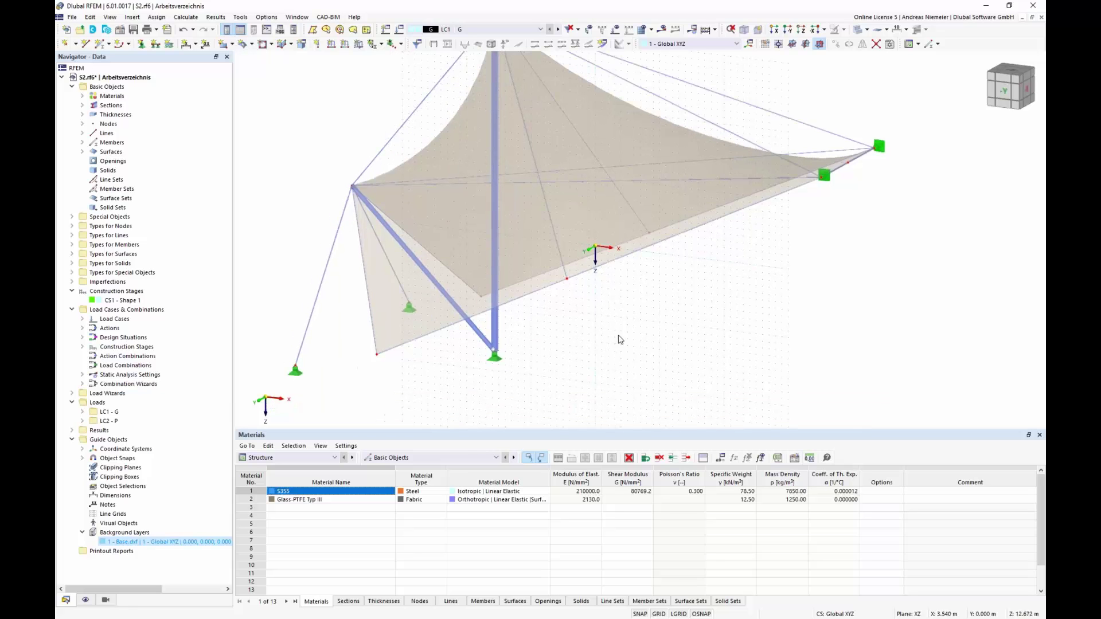
left_click(142, 44)
left_click(594, 406)
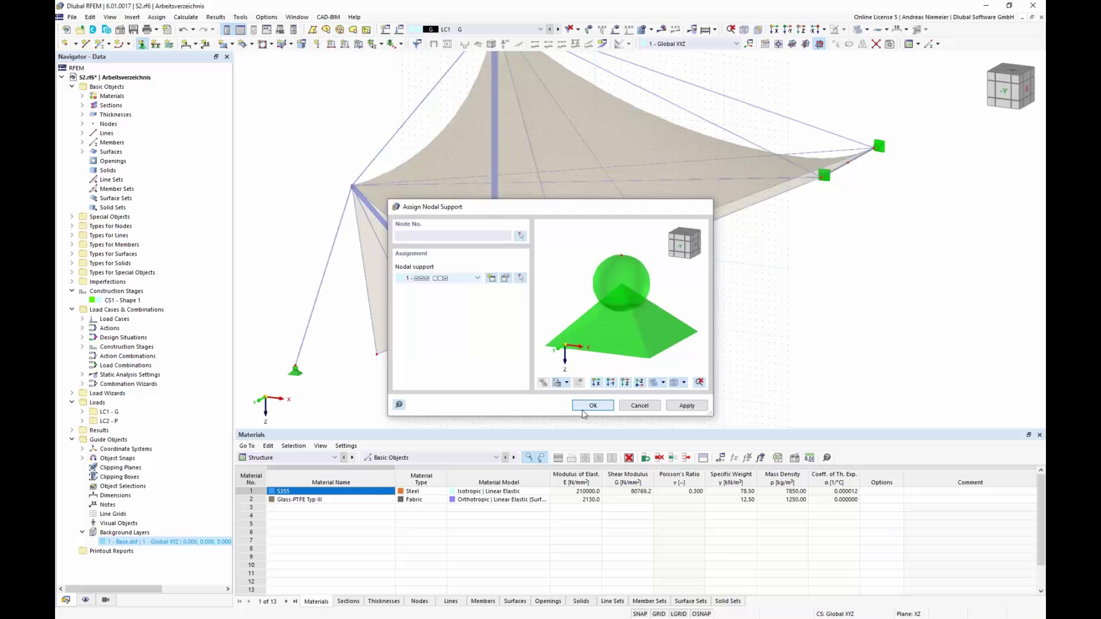
left_click(376, 354)
left_click(480, 296)
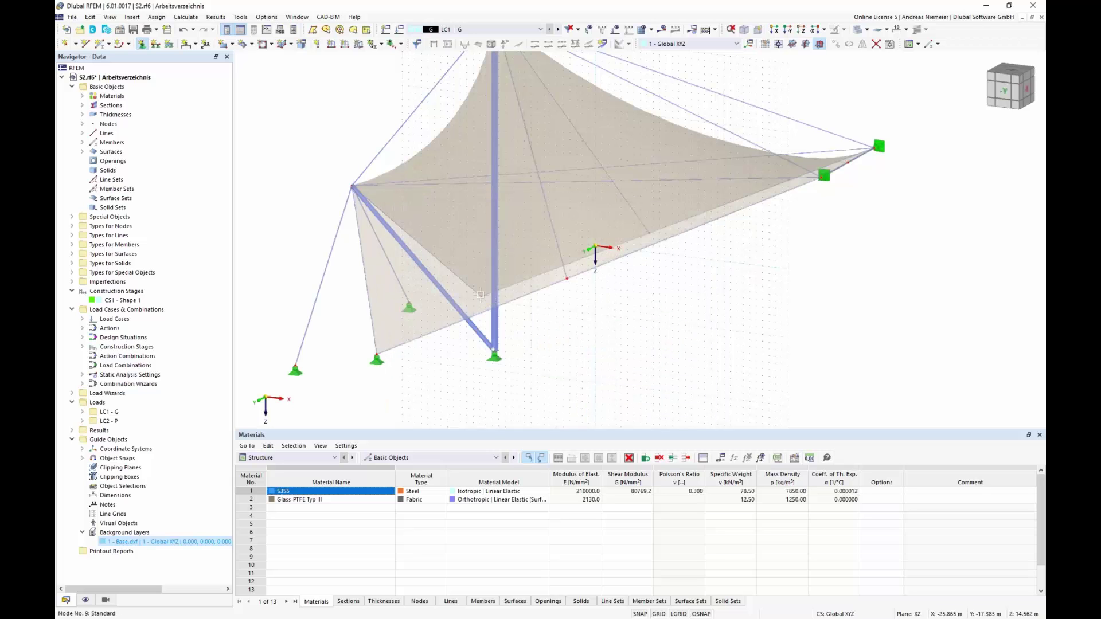
key("Escape")
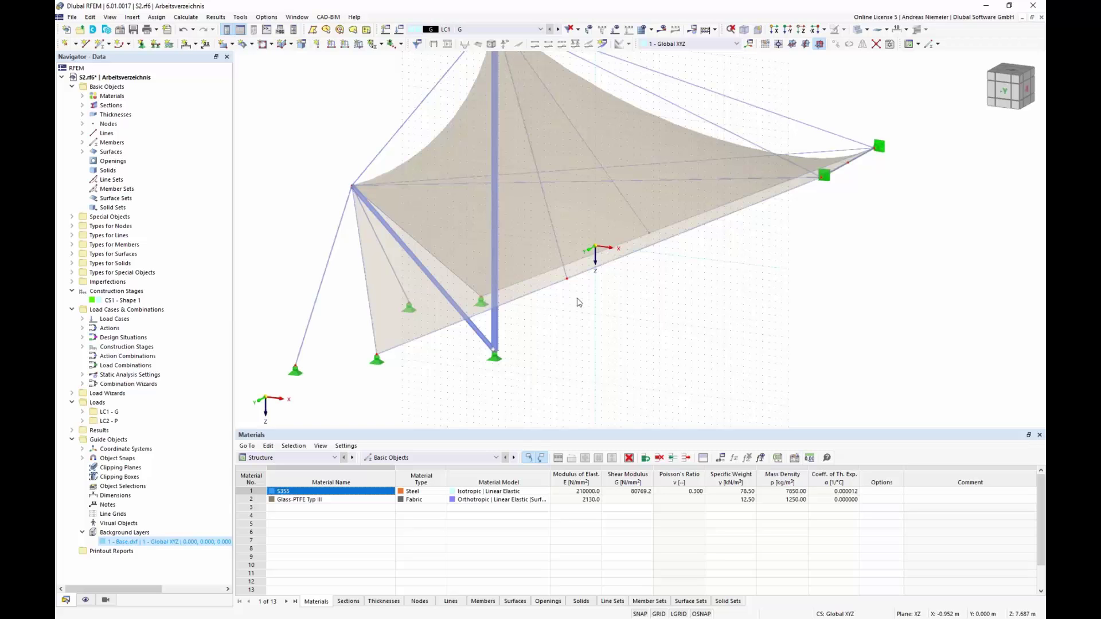
- Define a new line support in the Local xyz system with only the uy translation fixed
left_click(1009, 71)
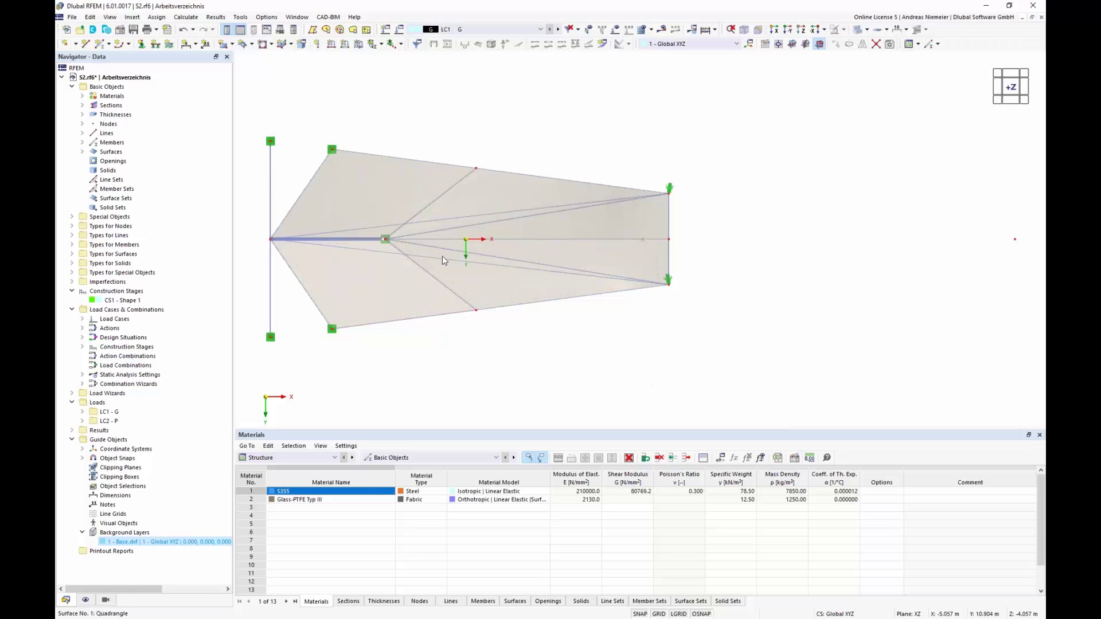
middle_click_drag(580, 384, 549, 252, "ctrl")
scroll(549, 252, "down", 1)
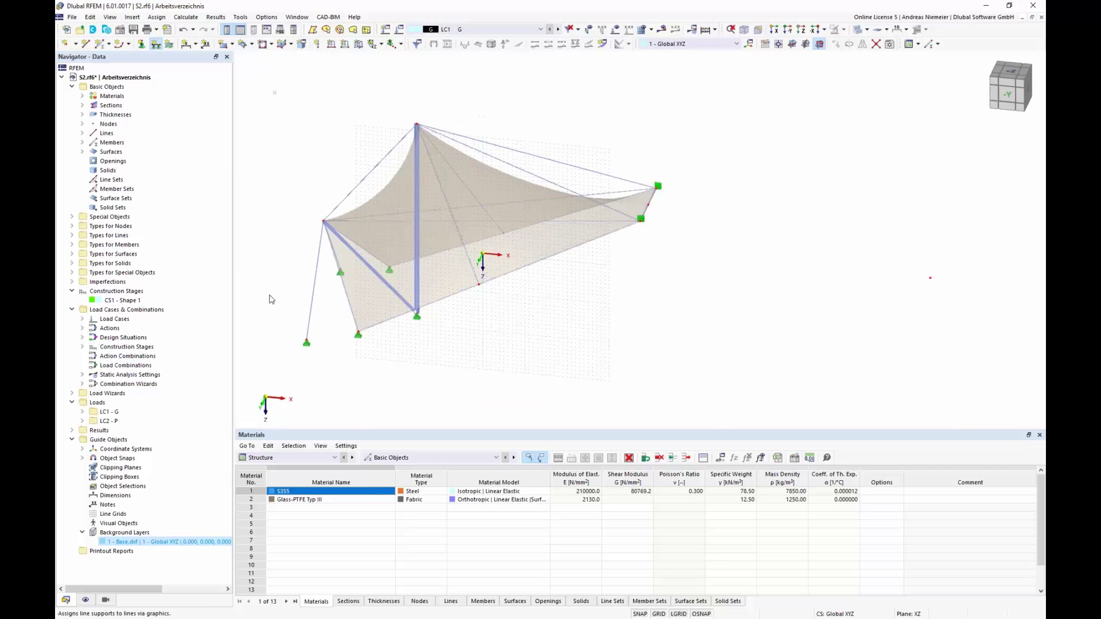
left_click(491, 280)
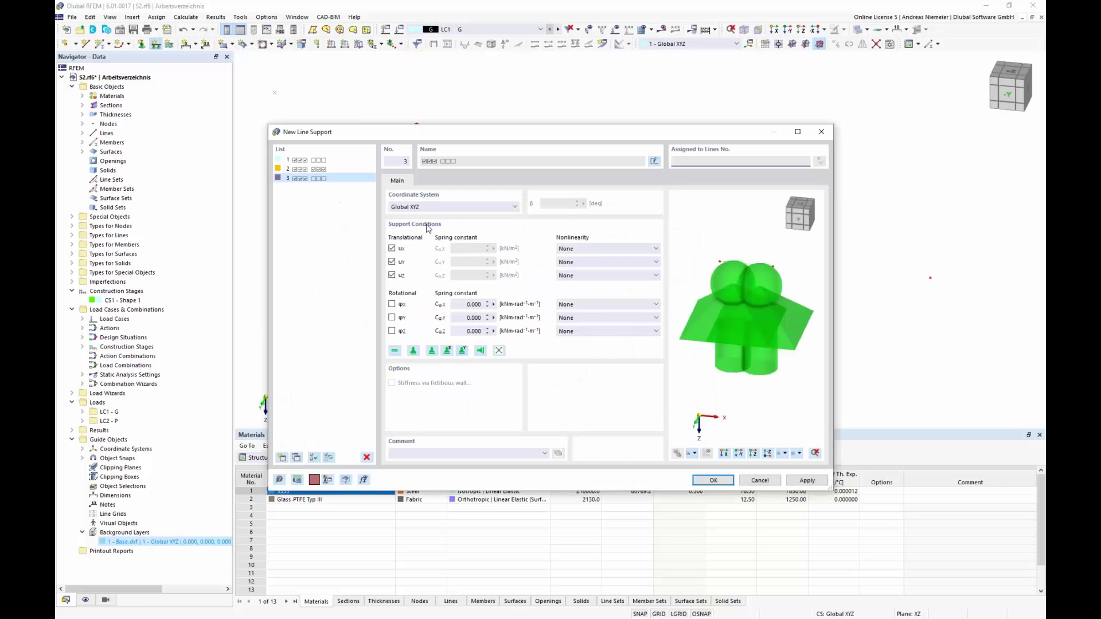
left_click(436, 207)
left_click(430, 215)
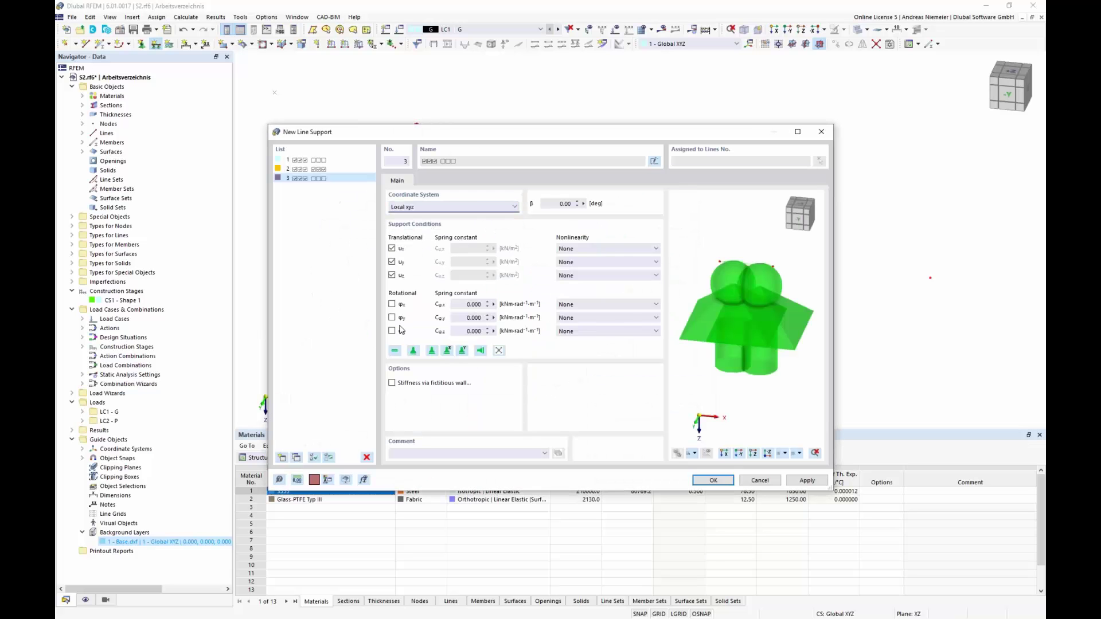
left_click(392, 276)
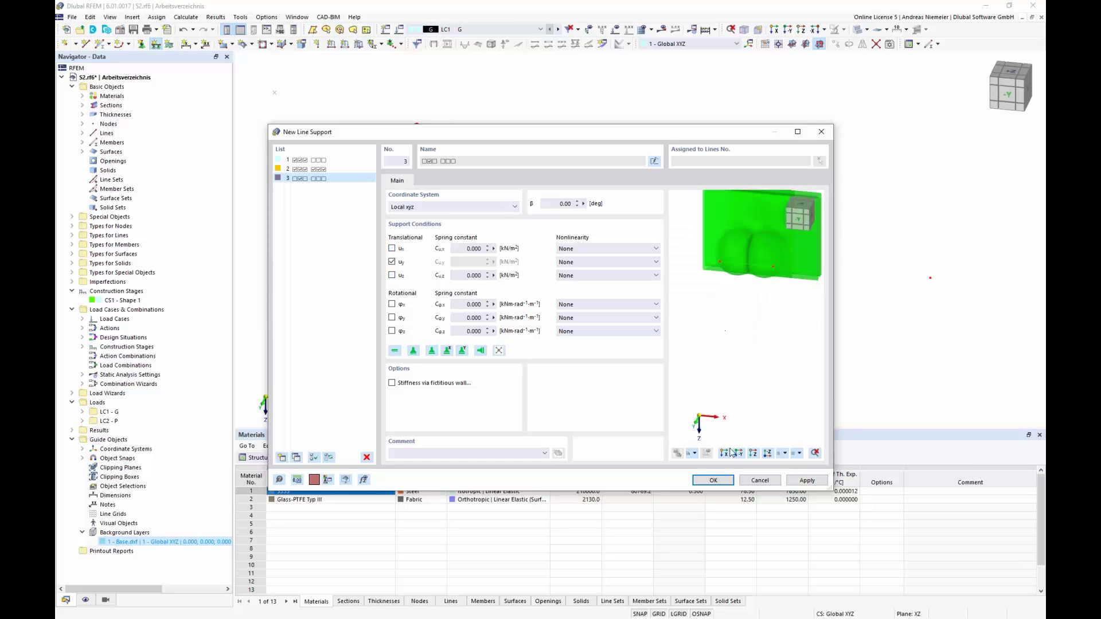
left_click(713, 480)
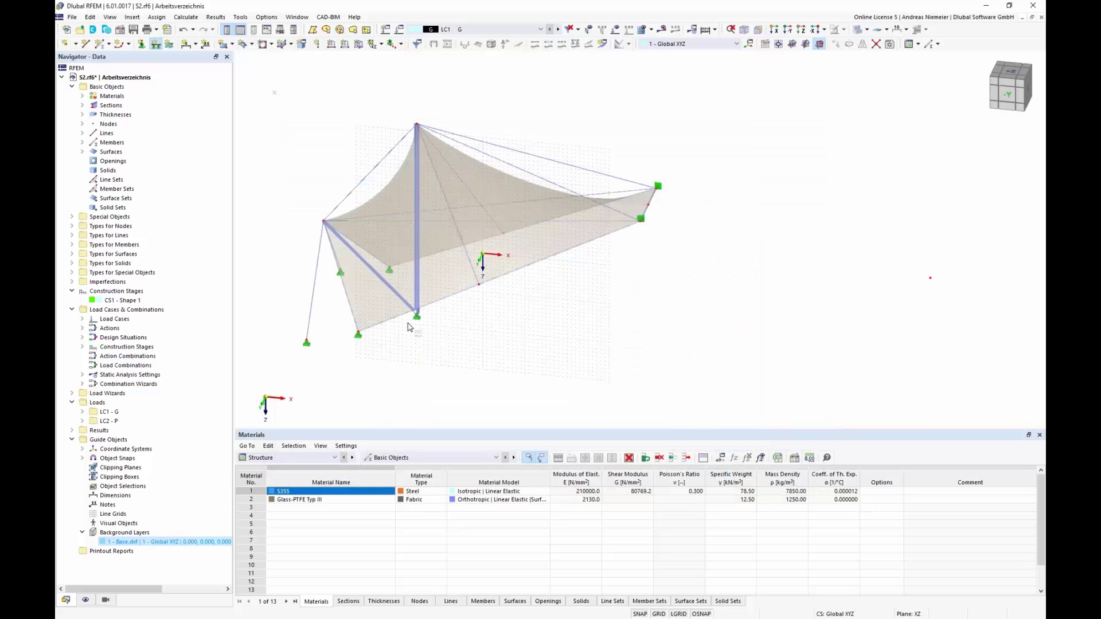
- Assign the new line support to the long lower membrane edges on both sides of the roof
left_click(480, 280)
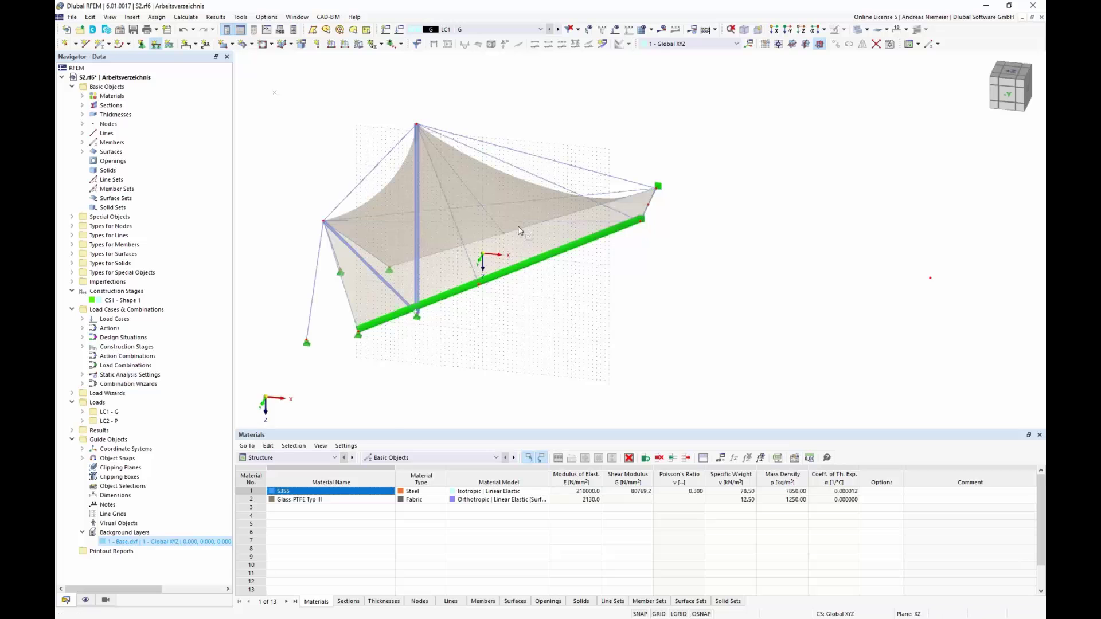
left_click(579, 209)
left_click(447, 247)
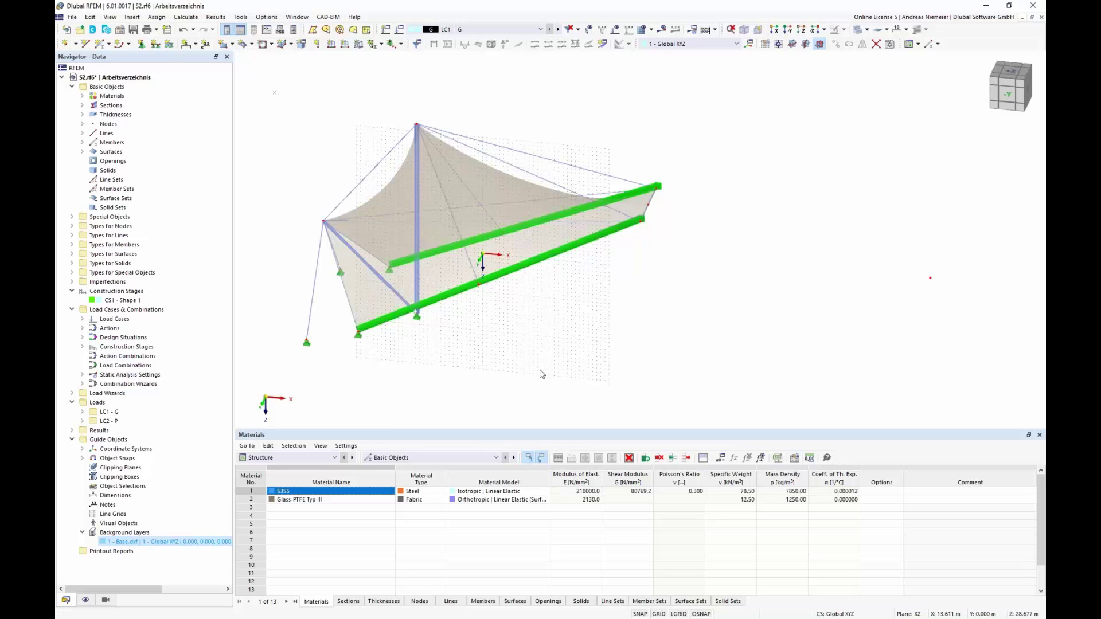
- Turn off the display of Types for Lines to hide the line supports in the model view
middle_click_drag(569, 343, 413, 321, "ctrl")
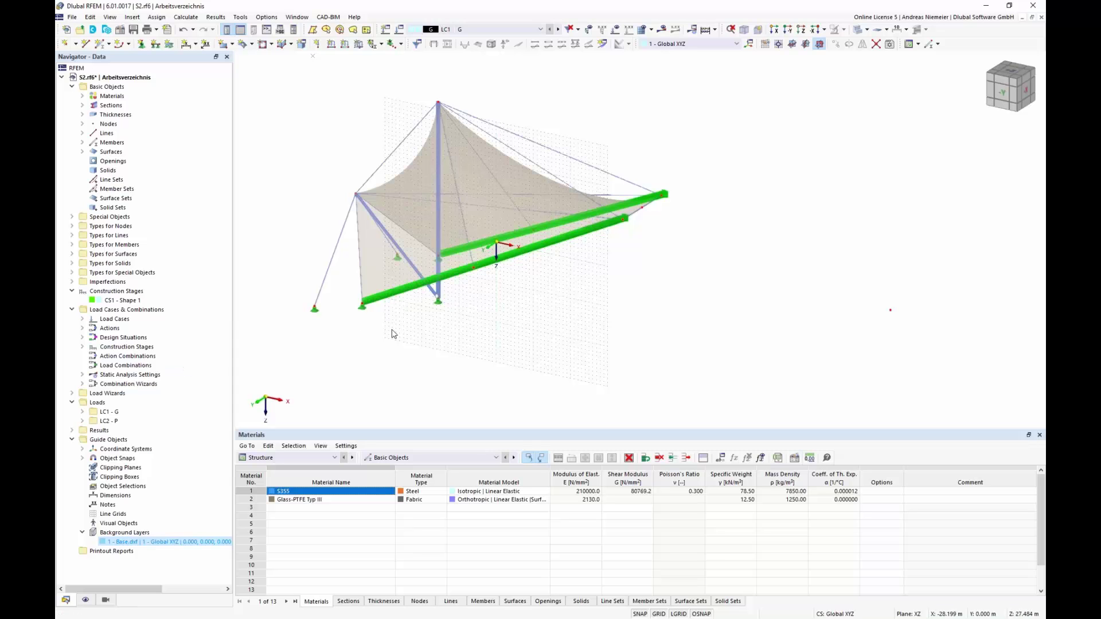
left_click(85, 599)
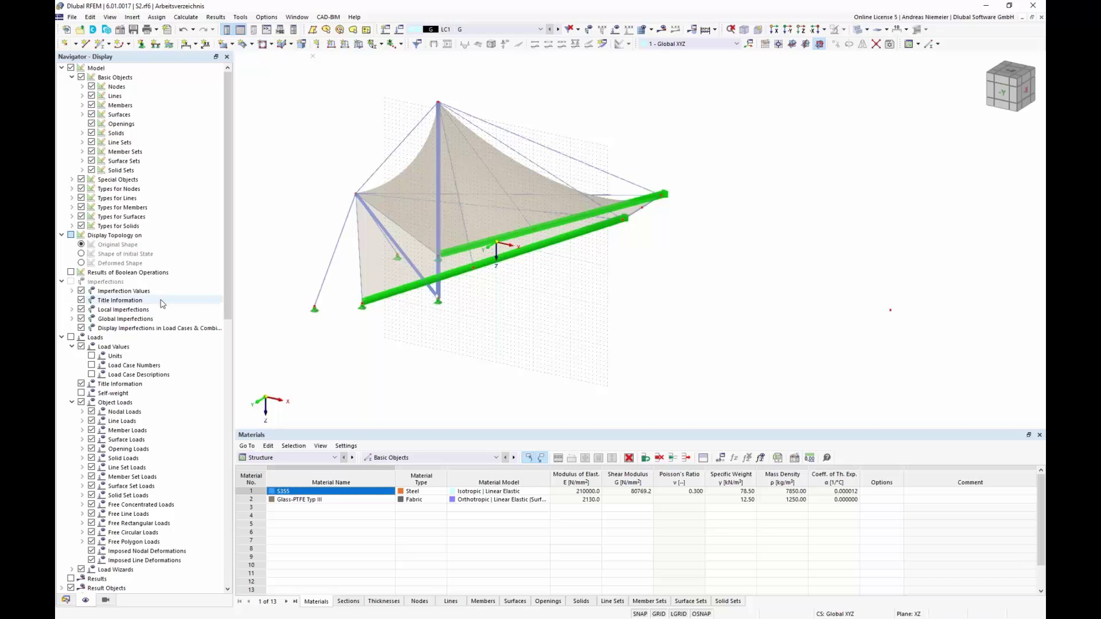
left_click(81, 198)
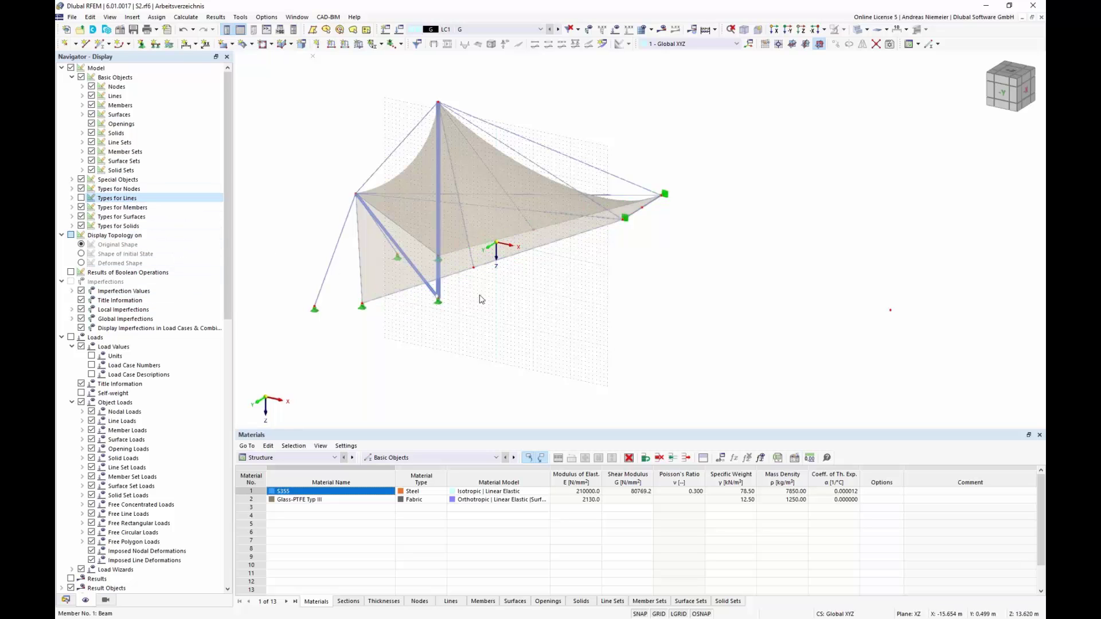
middle_click_drag(559, 289, 575, 312, "ctrl")
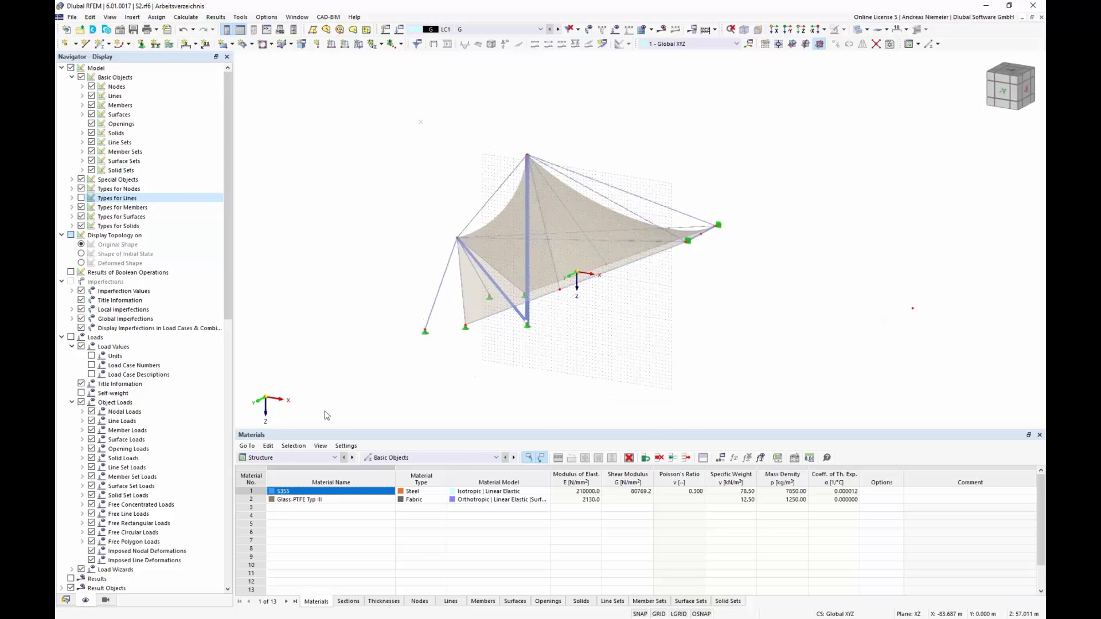
- Switch to load case LC2 - P and start a Form-Finding surface load with the Standard calculation method
left_click(500, 29)
left_click(498, 47)
left_click(359, 44)
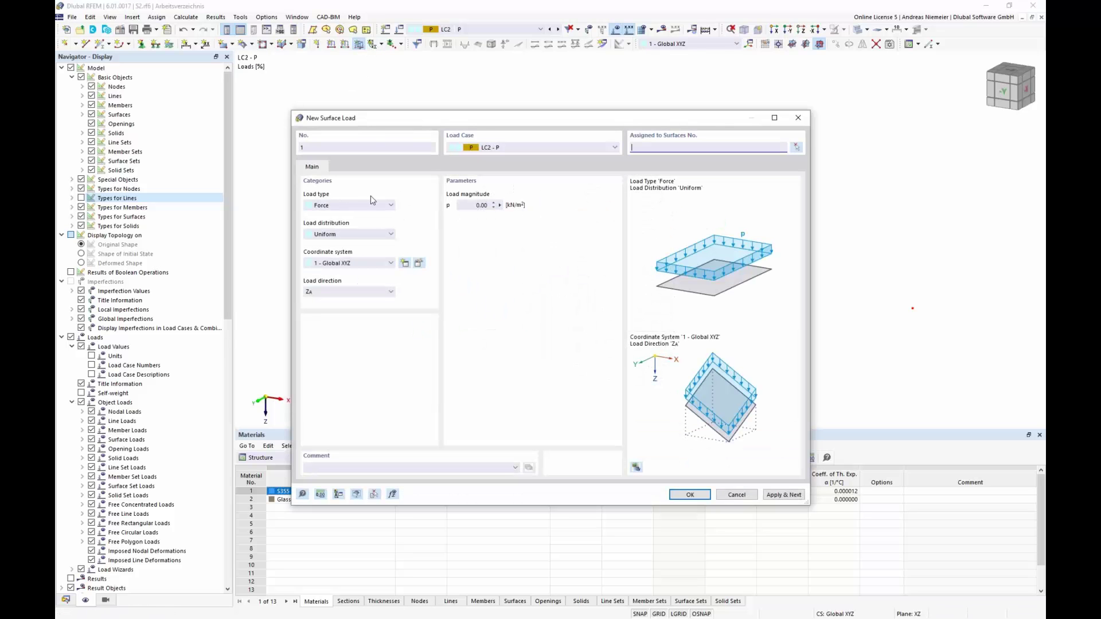
left_click(342, 205)
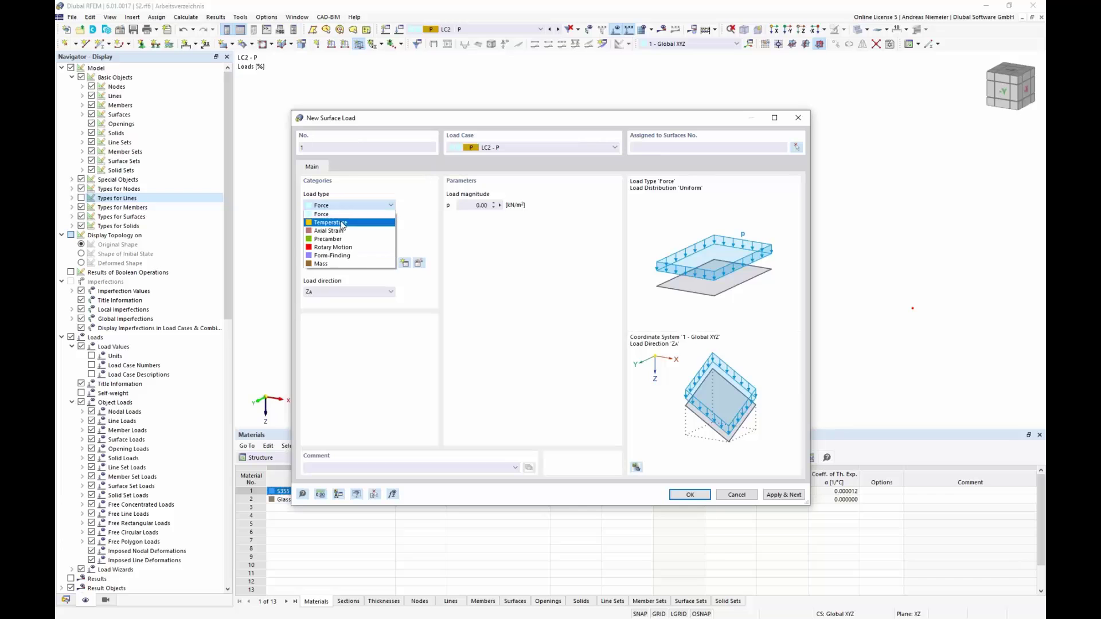
left_click(333, 263)
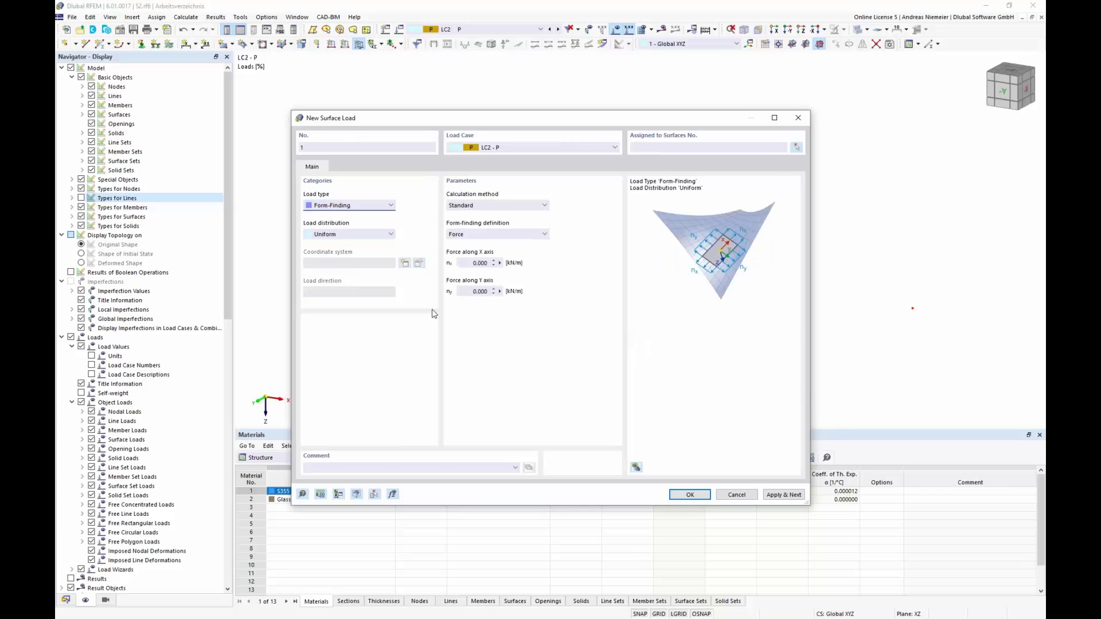
left_click(494, 205)
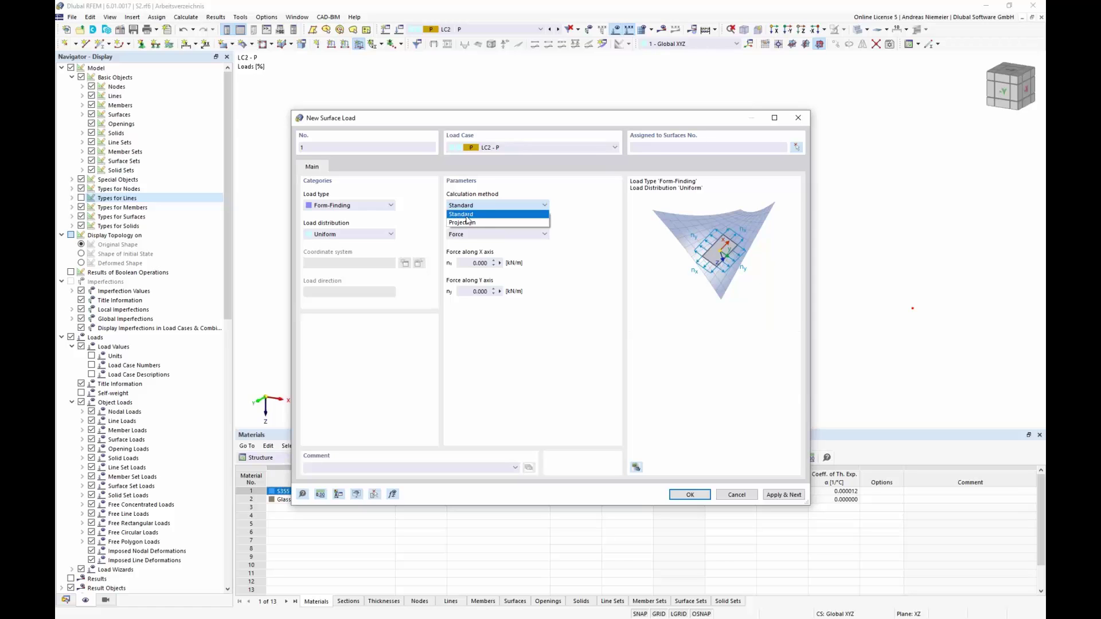
left_click(479, 214)
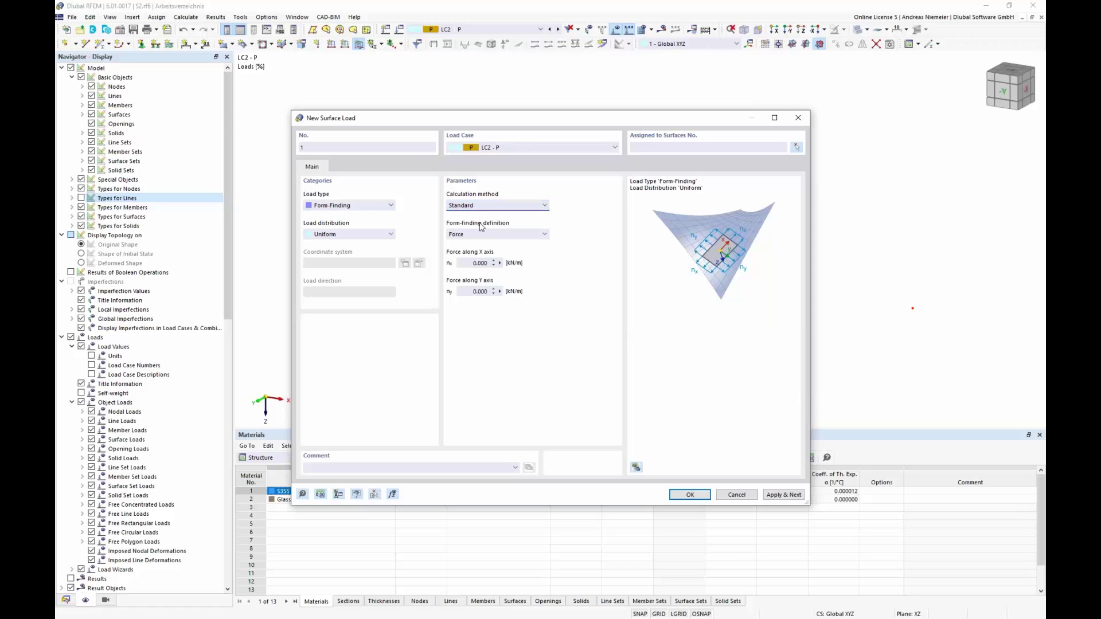
- Define the form-finding load by Force with 2 kN/m along both the X and Y axes and assign it to the membrane surfaces
left_click(480, 234)
left_click(480, 244)
left_click(470, 263)
type("2")
left_click(470, 291)
type("2")
left_click(701, 494)
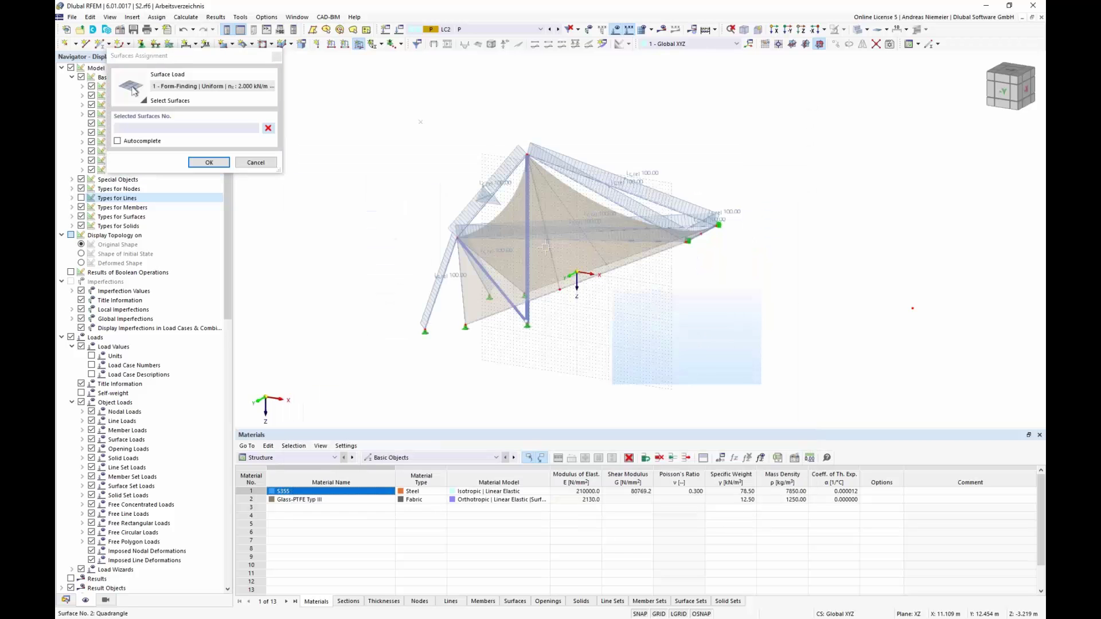
left_click(545, 248)
left_click(209, 162)
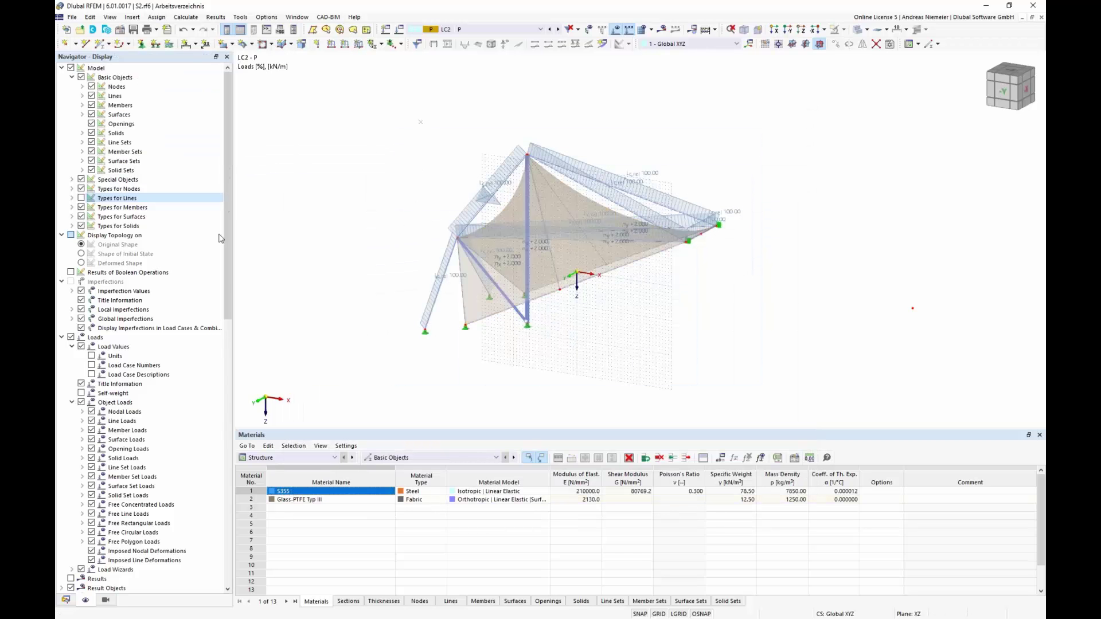
- Activate the generated visibility for members with section 6 - ROUND 20/H to isolate the edge cables
right_click(583, 378)
key("Escape")
left_click(105, 601)
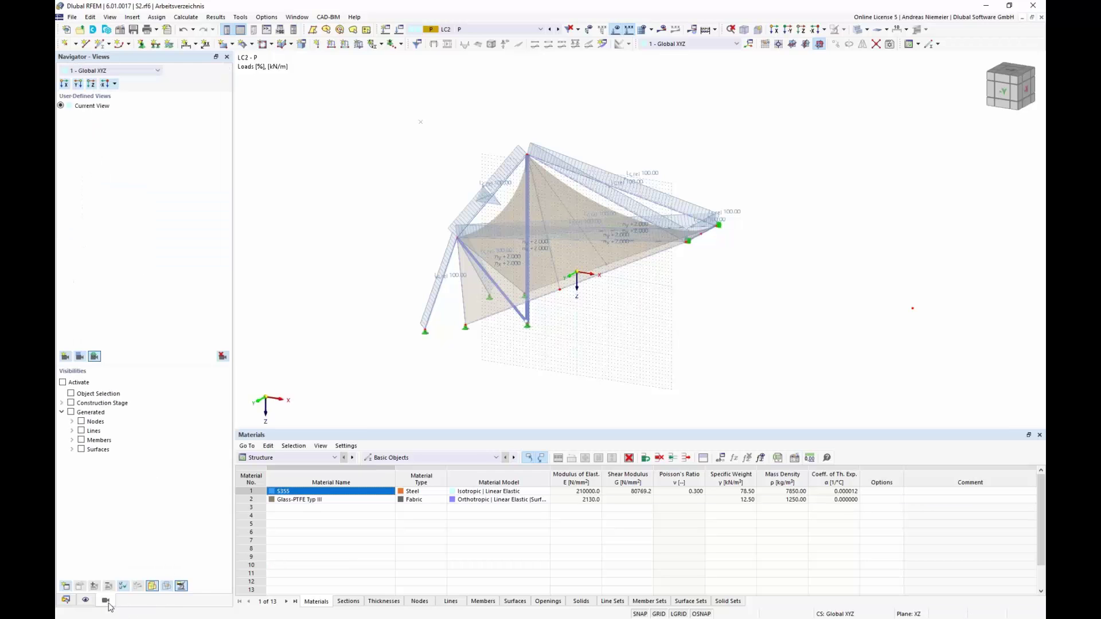
left_click(72, 440)
left_click(83, 458)
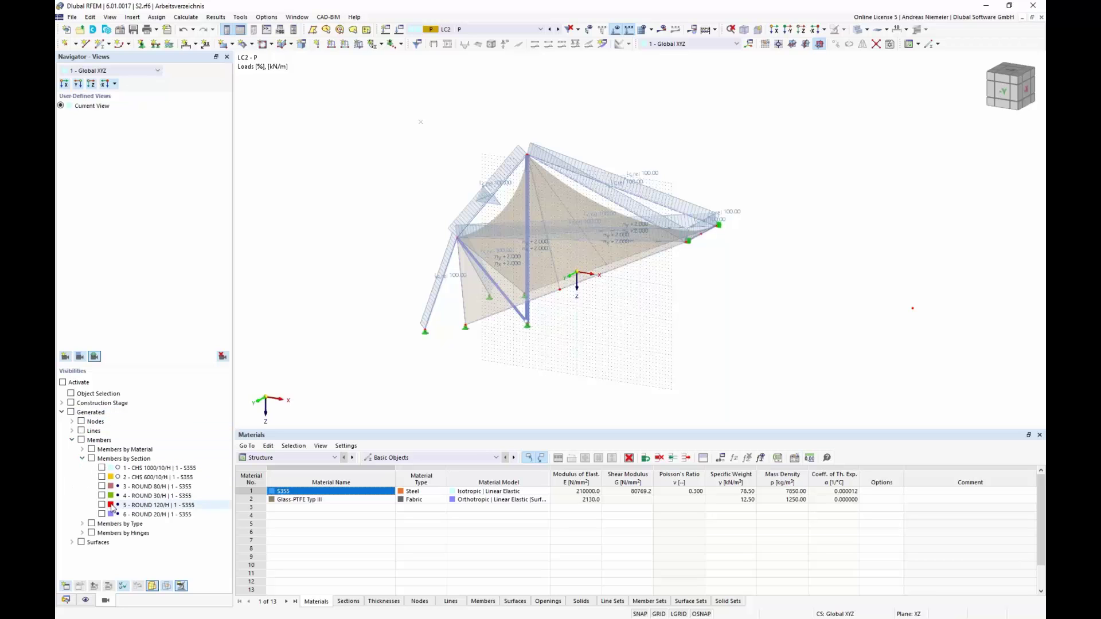
left_click(102, 514)
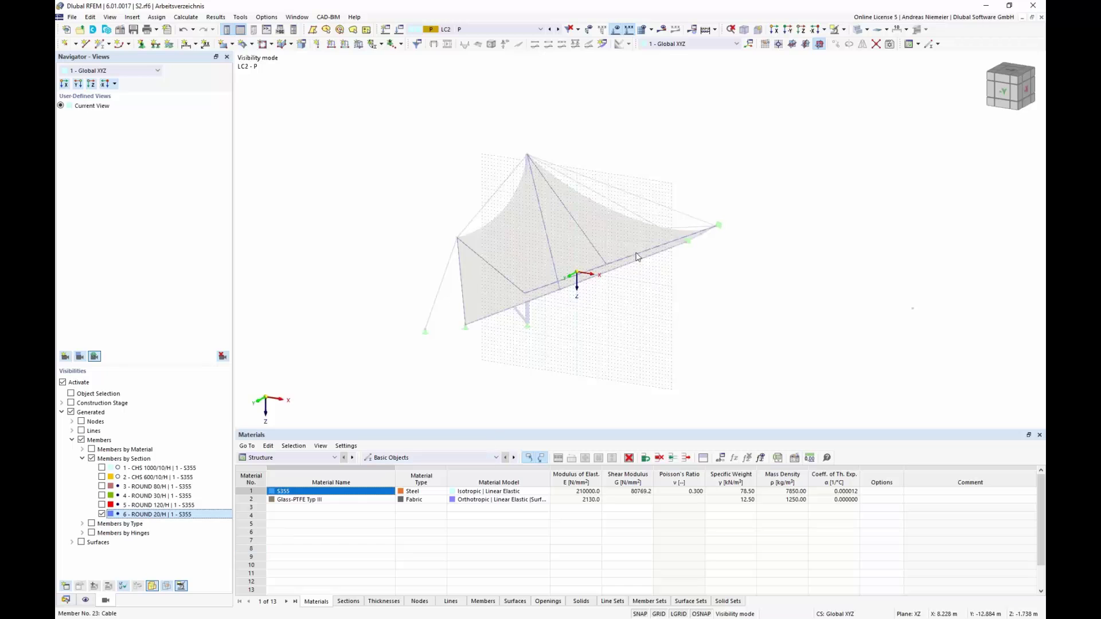
- Create a new member load in LC2 - P with load type Form-Finding and definition type Force
middle_click_drag(655, 326, 647, 330)
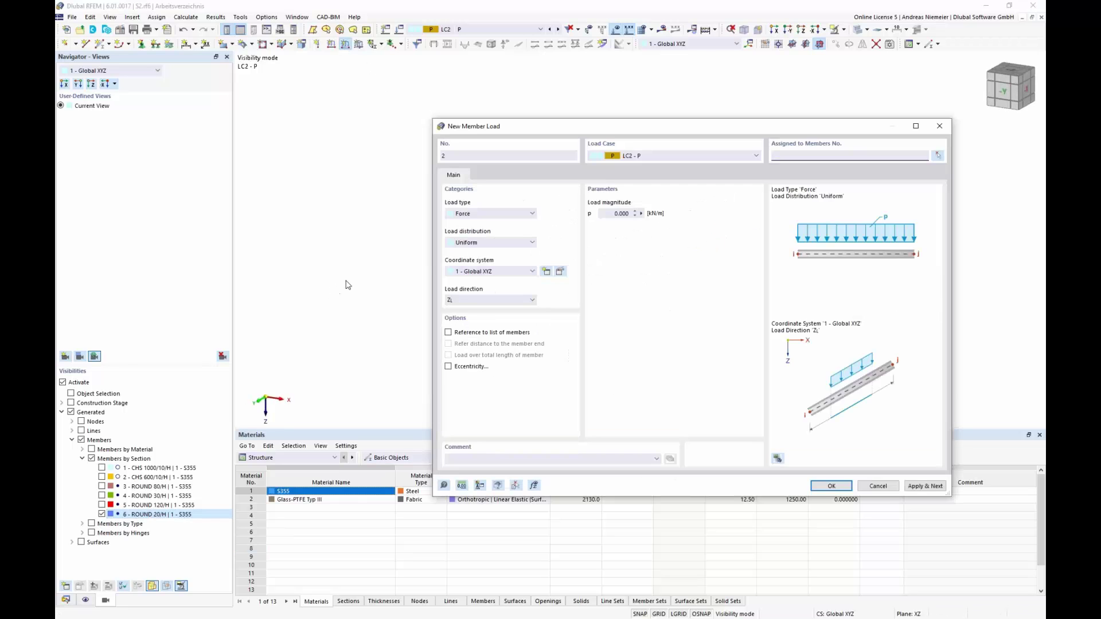
left_click(485, 213)
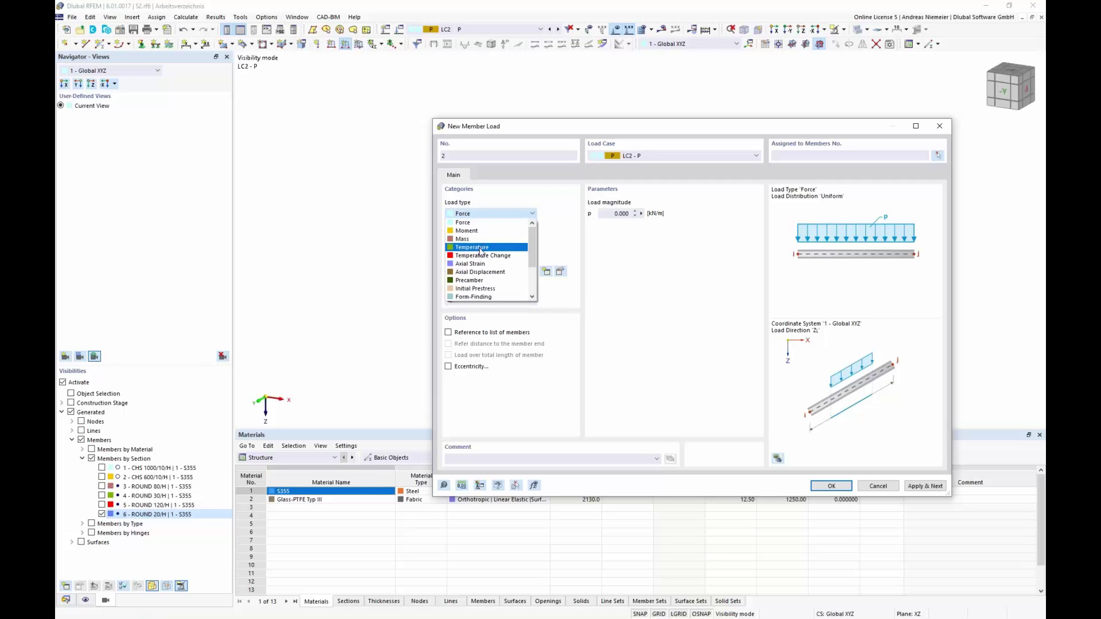
left_click(472, 296)
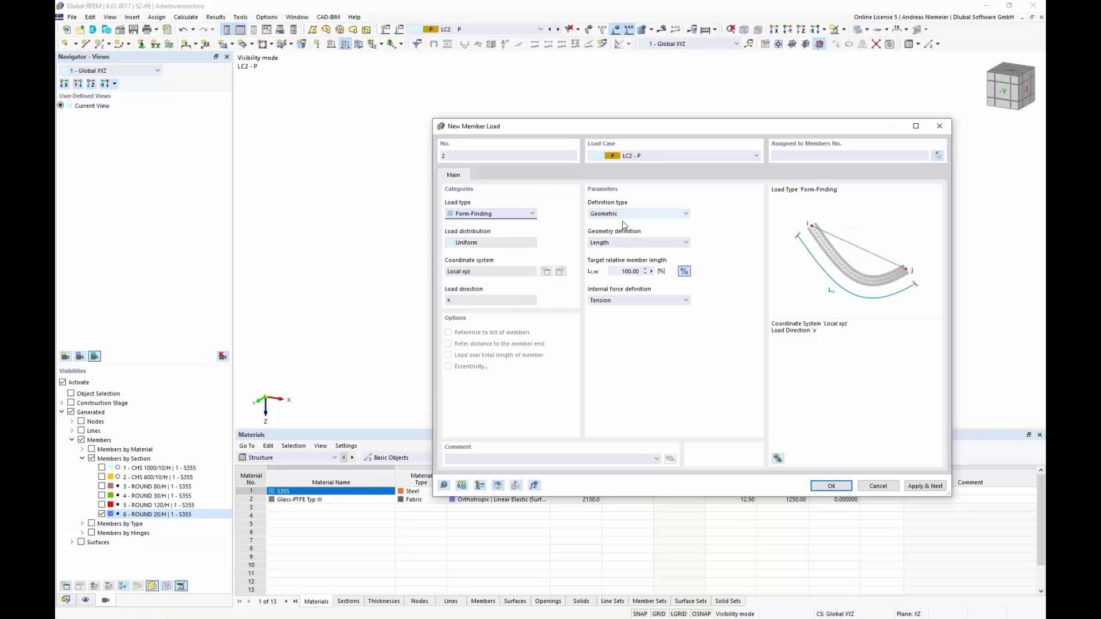
left_click(616, 209)
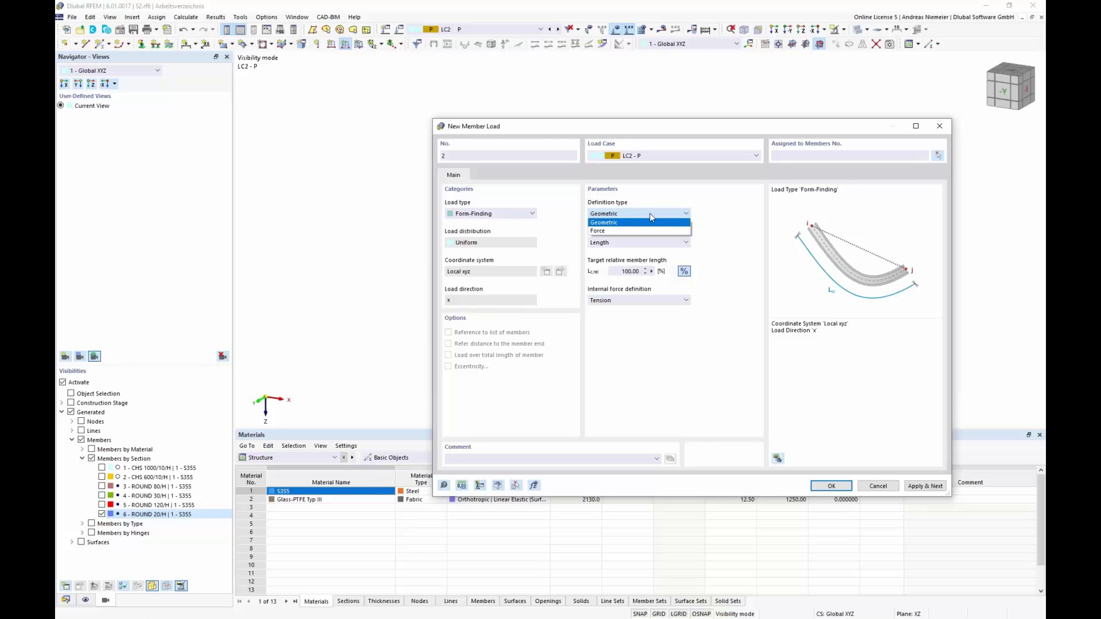
left_click(636, 231)
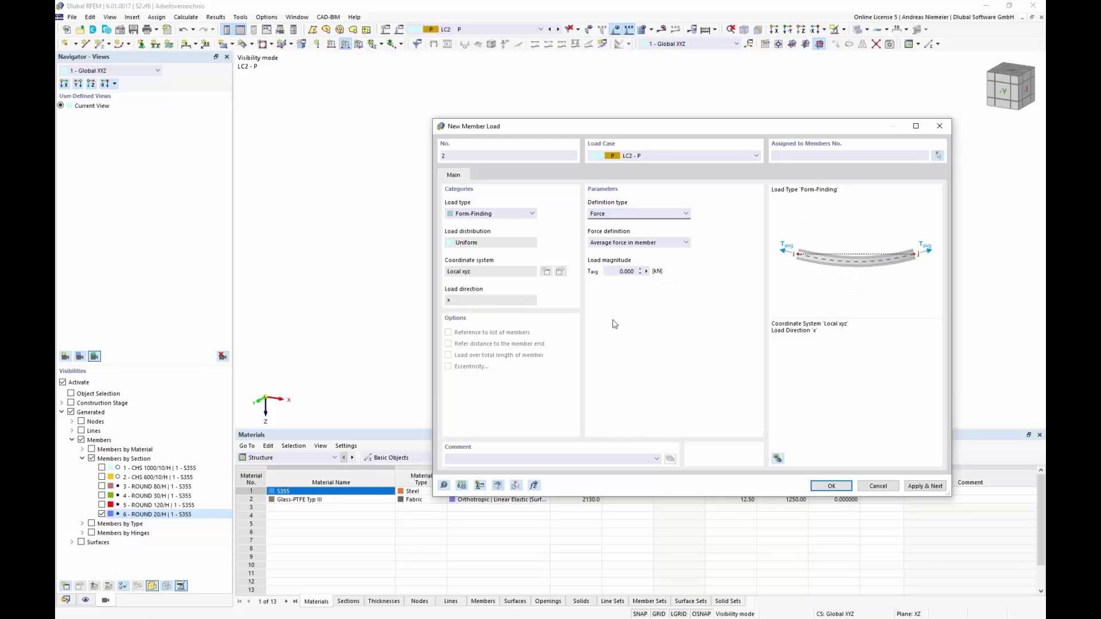
- Browse the force definition options for the form-finding member load, from minimum force in member to force density, and compare their diagrams
left_click(624, 243)
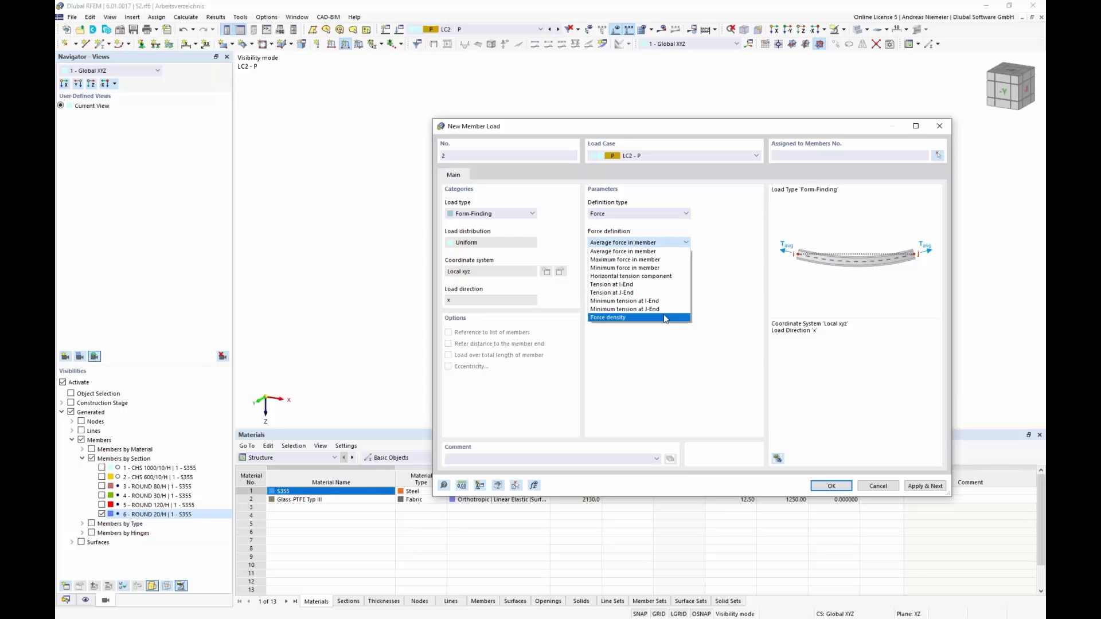
left_click(628, 260)
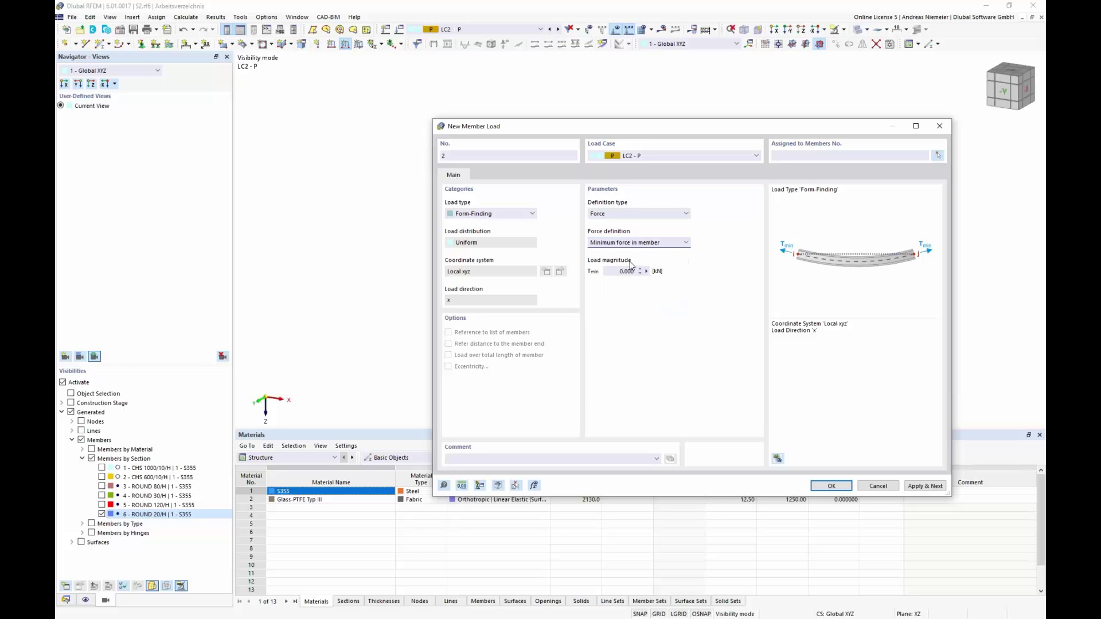
key("Down")
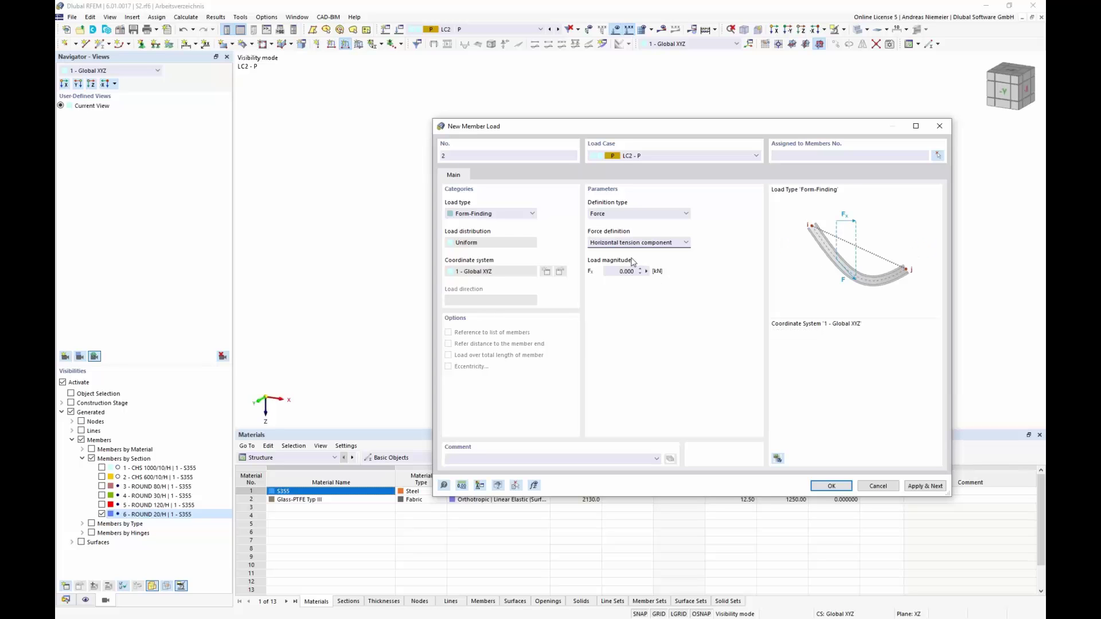
key("Down")
key("Down")
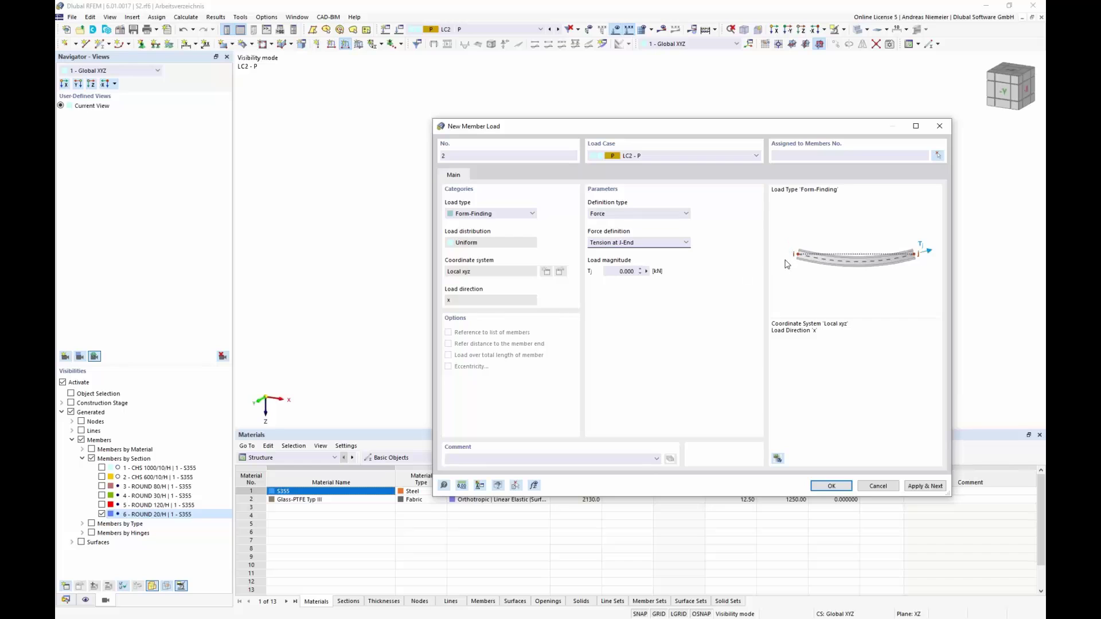
key("Down")
key("Down")
key("Down")
- Define the form-finding load as an average force in member of 50 kN and assign it to the isolated edge cables
left_click(646, 245)
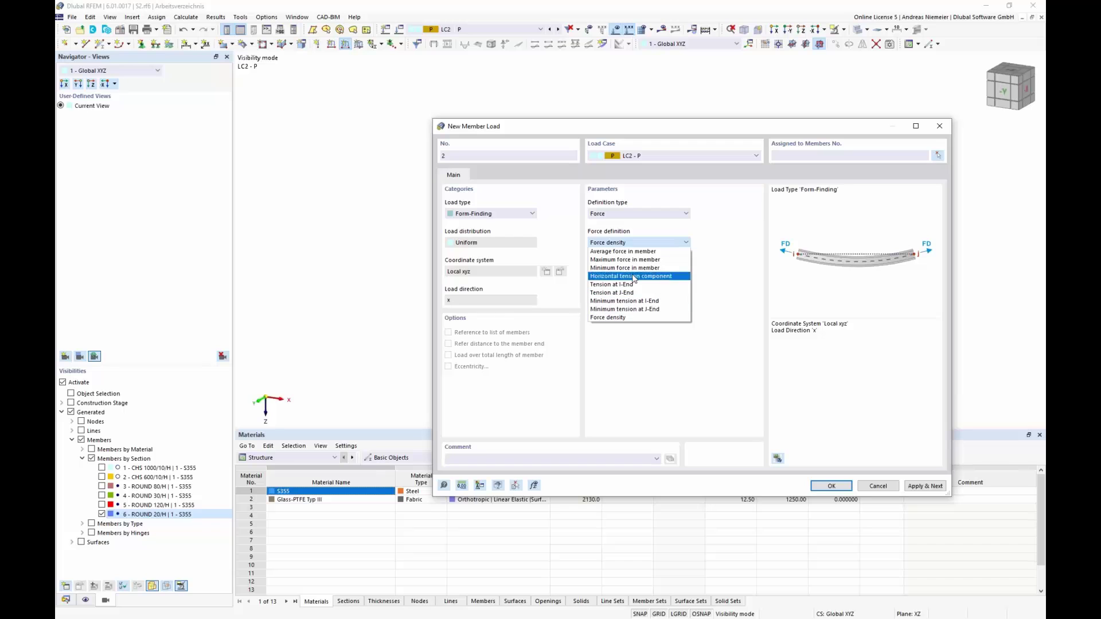
left_click(625, 251)
key("Tab")
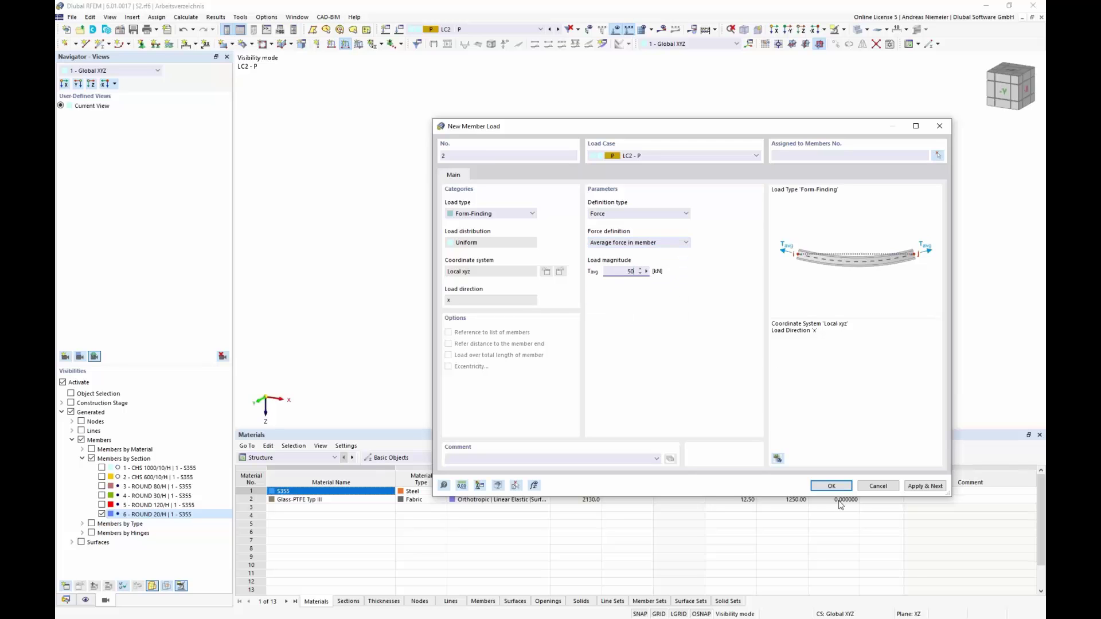
left_click(830, 485)
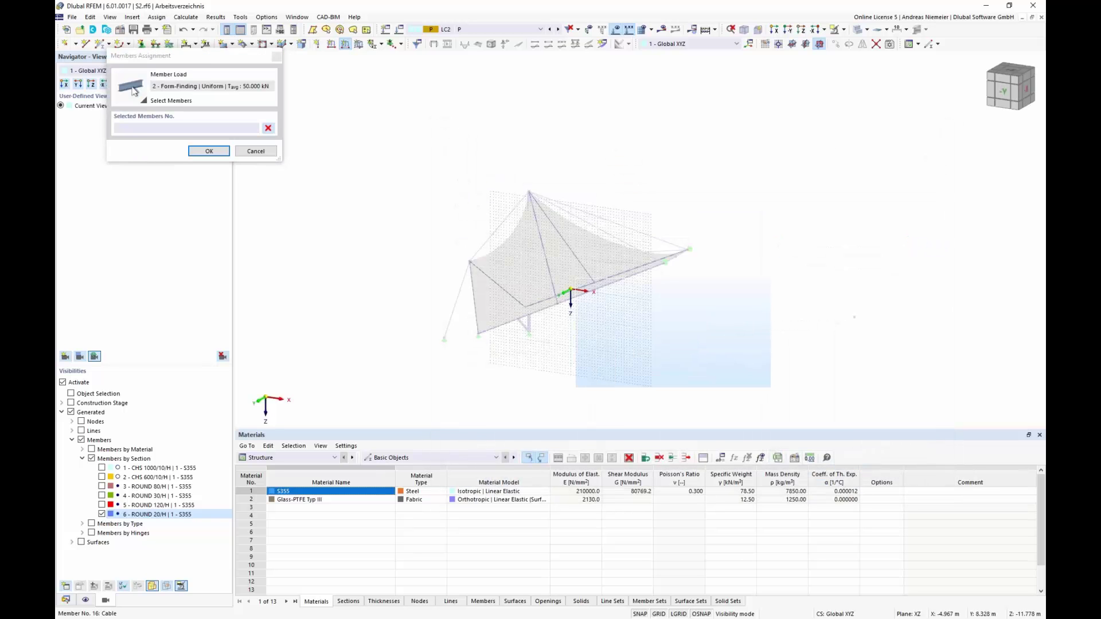
left_click_drag(575, 281, 405, 192)
left_click(208, 151)
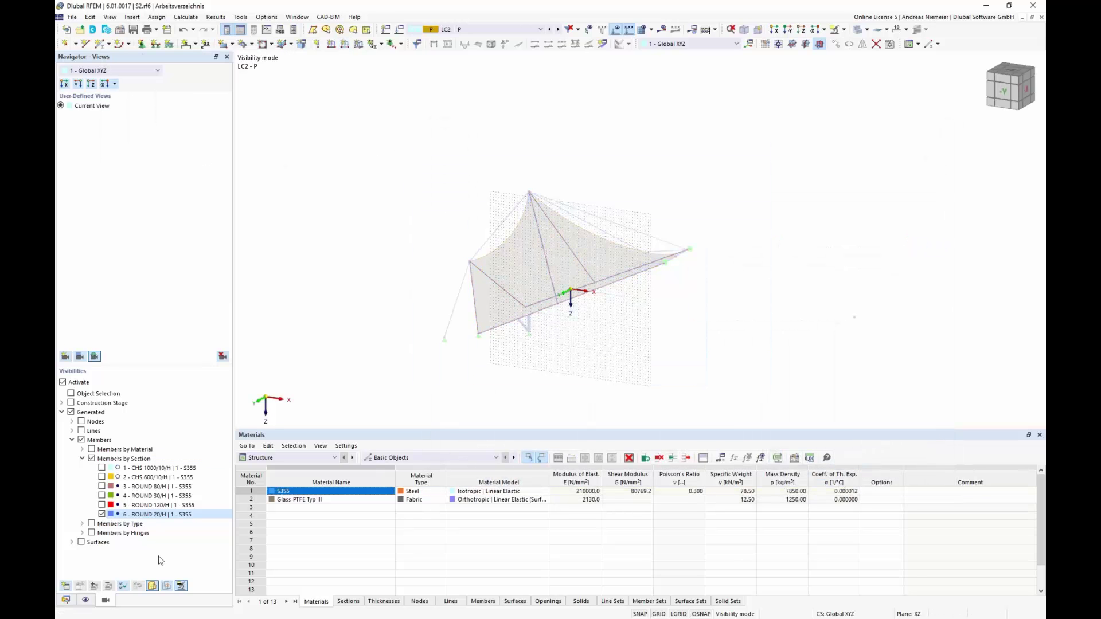
- Cancel the visibility mode to show the entire structure and hide the load display
left_click(181, 586)
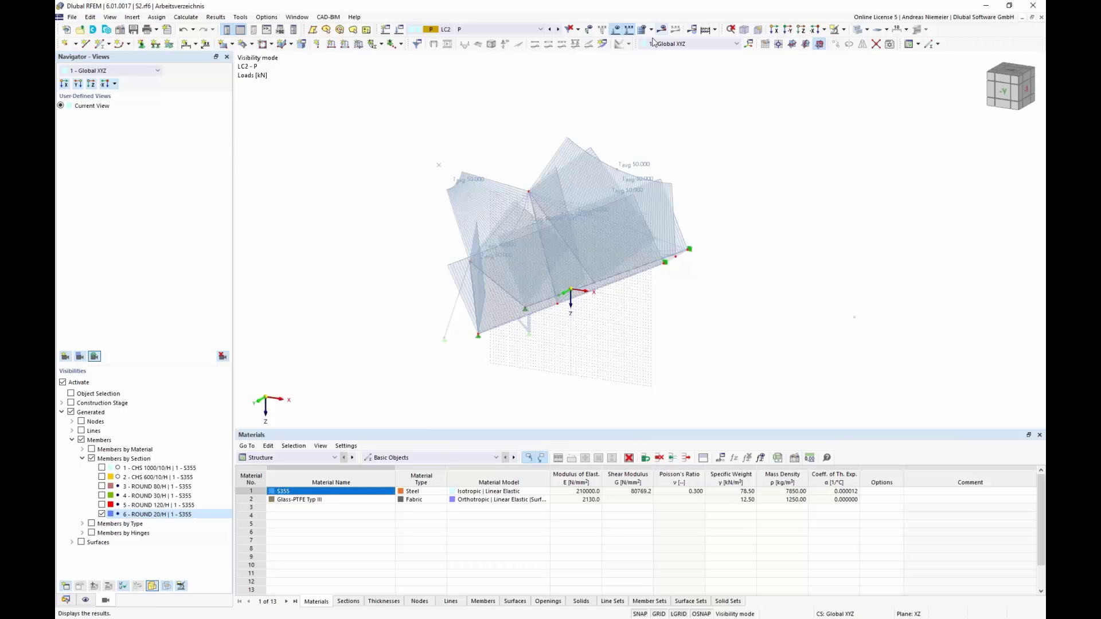
left_click(843, 34)
left_click(855, 101)
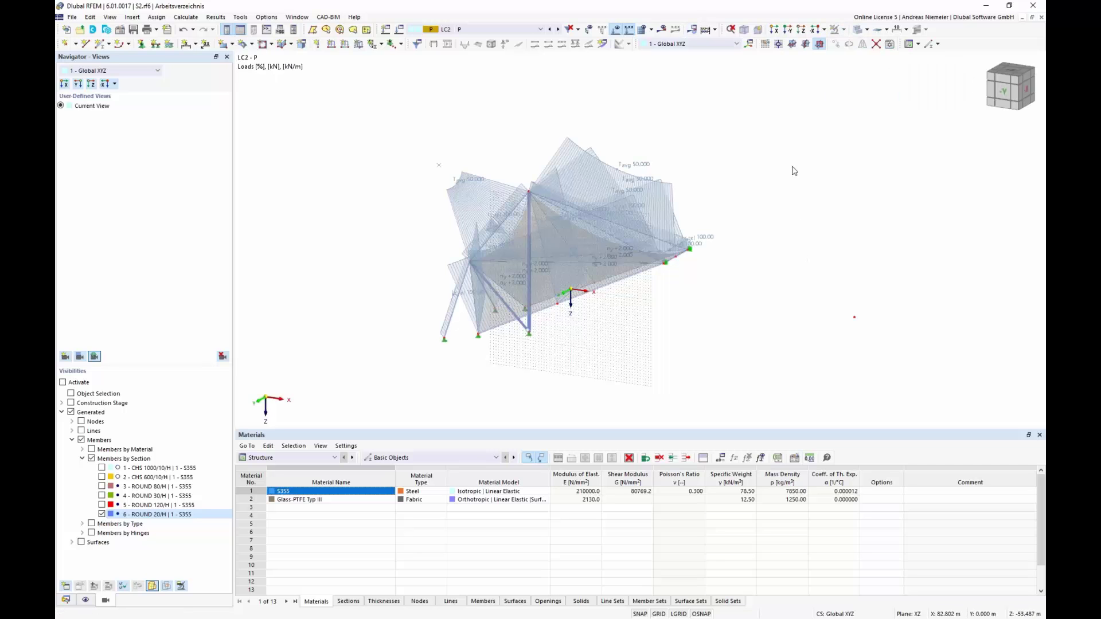
middle_click_drag(800, 228, 590, 287, "ctrl")
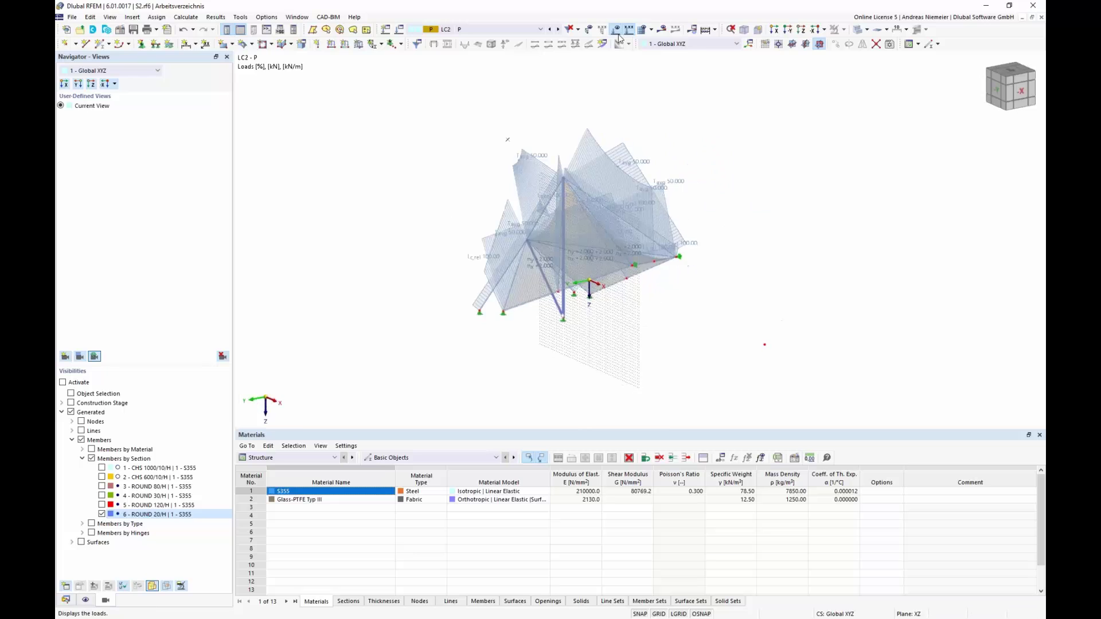
middle_click_drag(595, 360, 553, 369)
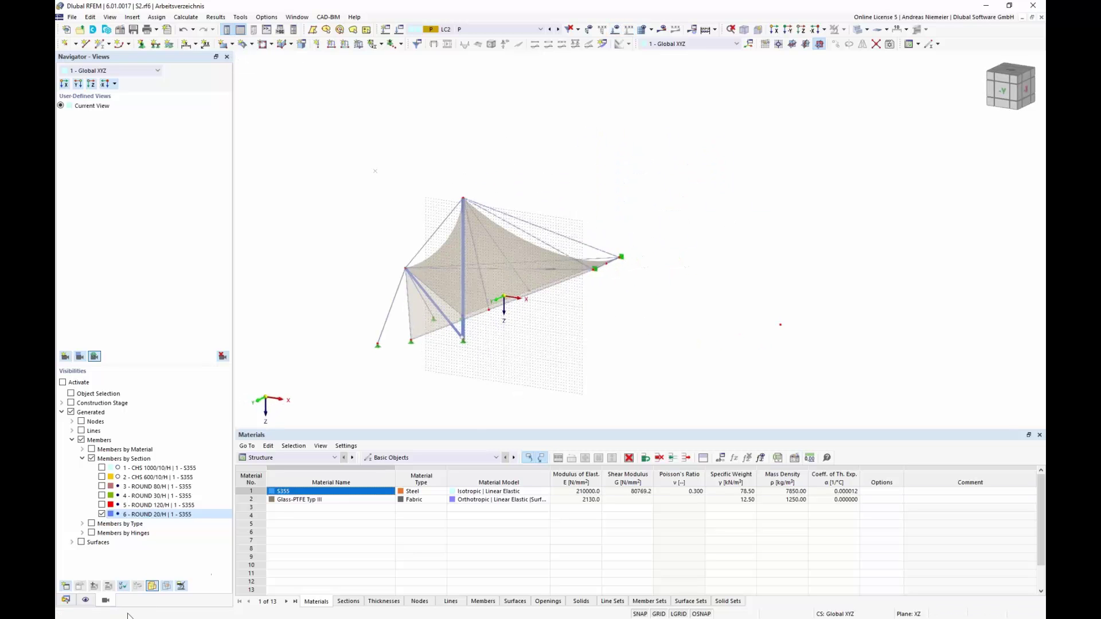
- Create construction stage CS2 continuing from CS1 - Shape 1 and name it "Shape 2 on Shape 1"
left_click(66, 600)
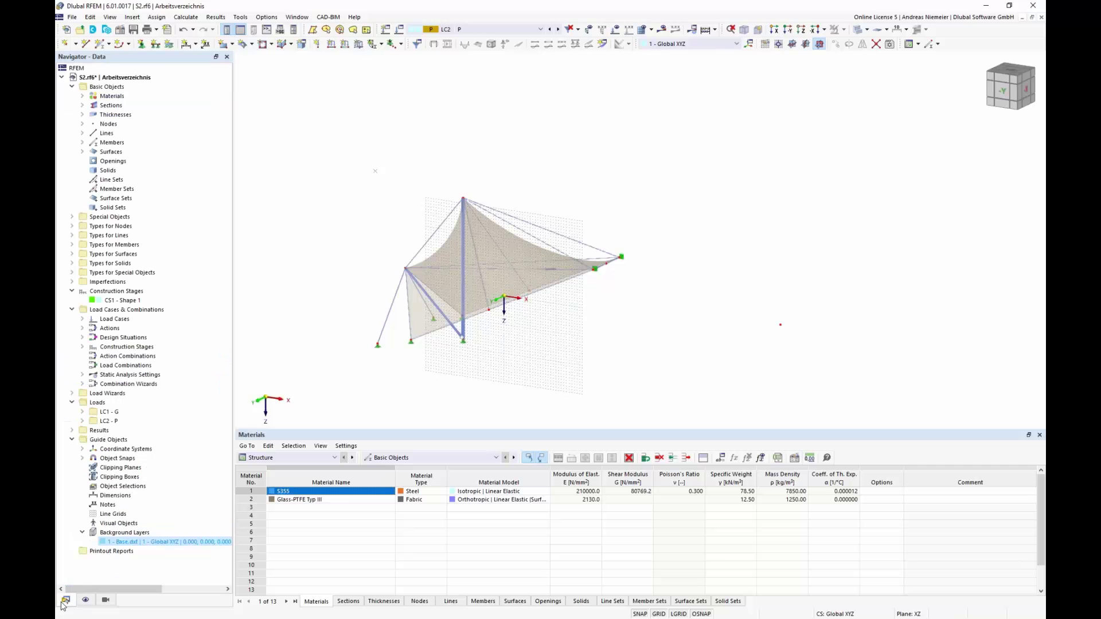
right_click(109, 294)
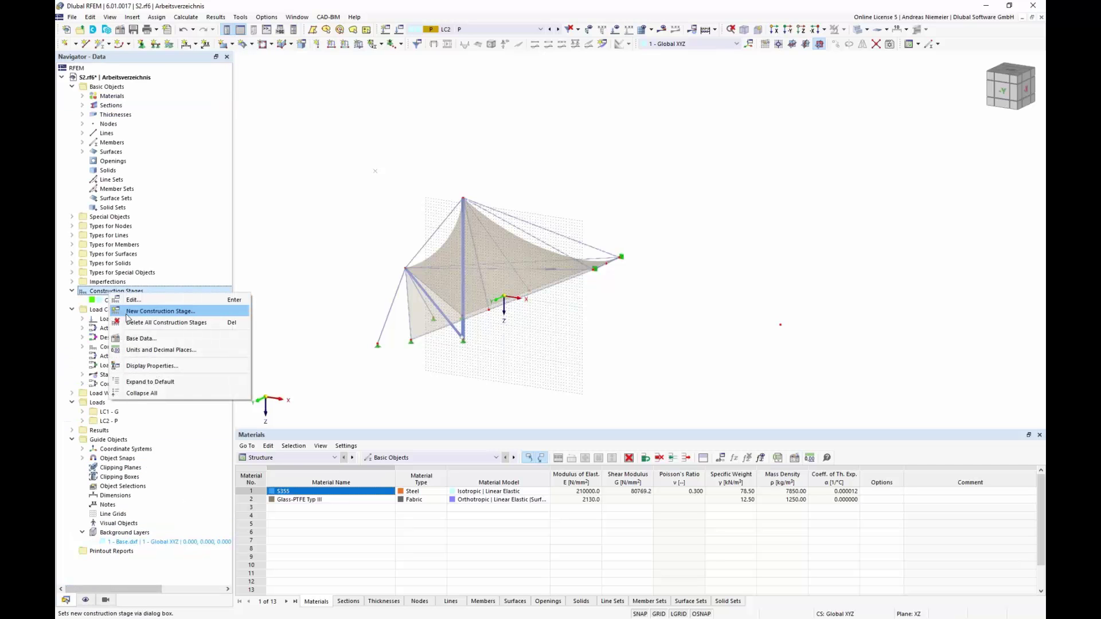
left_click(133, 313)
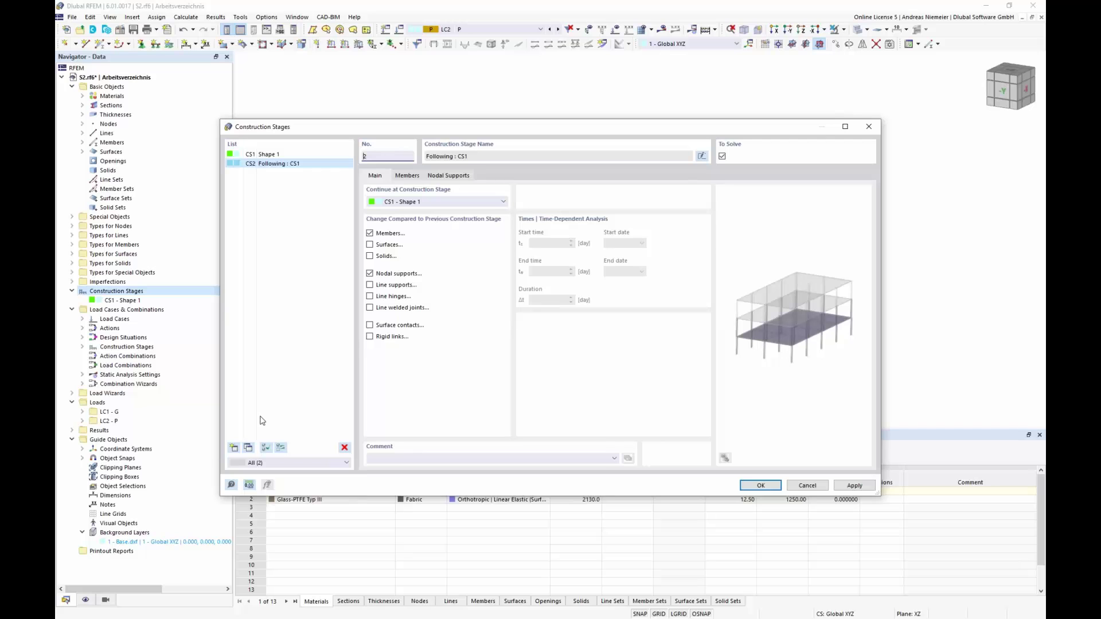
left_click(705, 154)
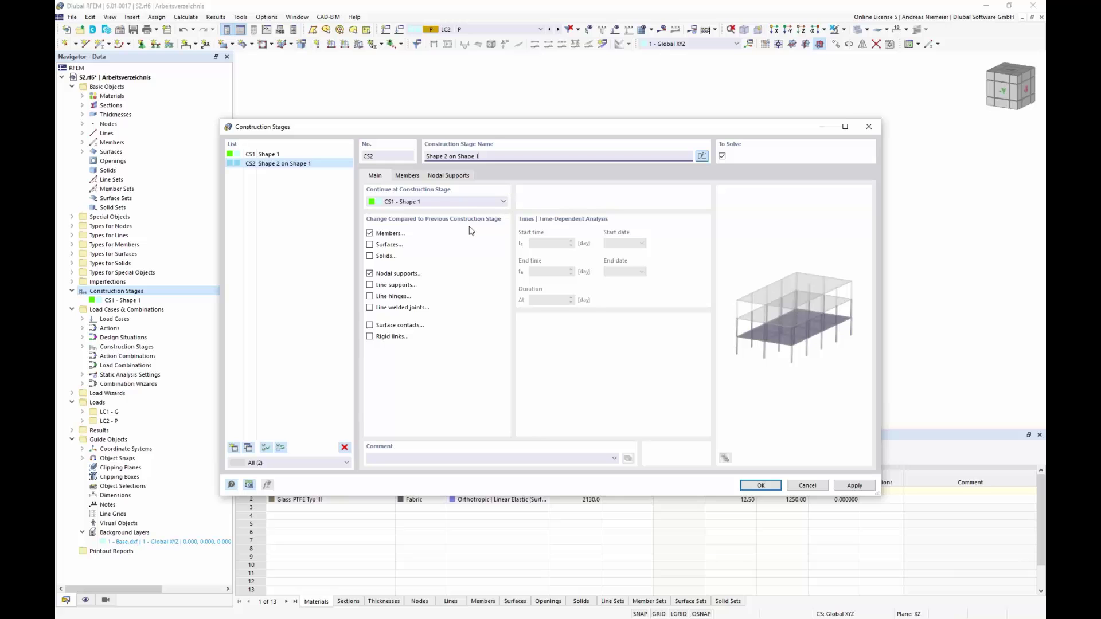
- Include surface and line support changes in CS2 and add all members, surfaces, nodal supports and line supports to the stage
left_click(370, 246)
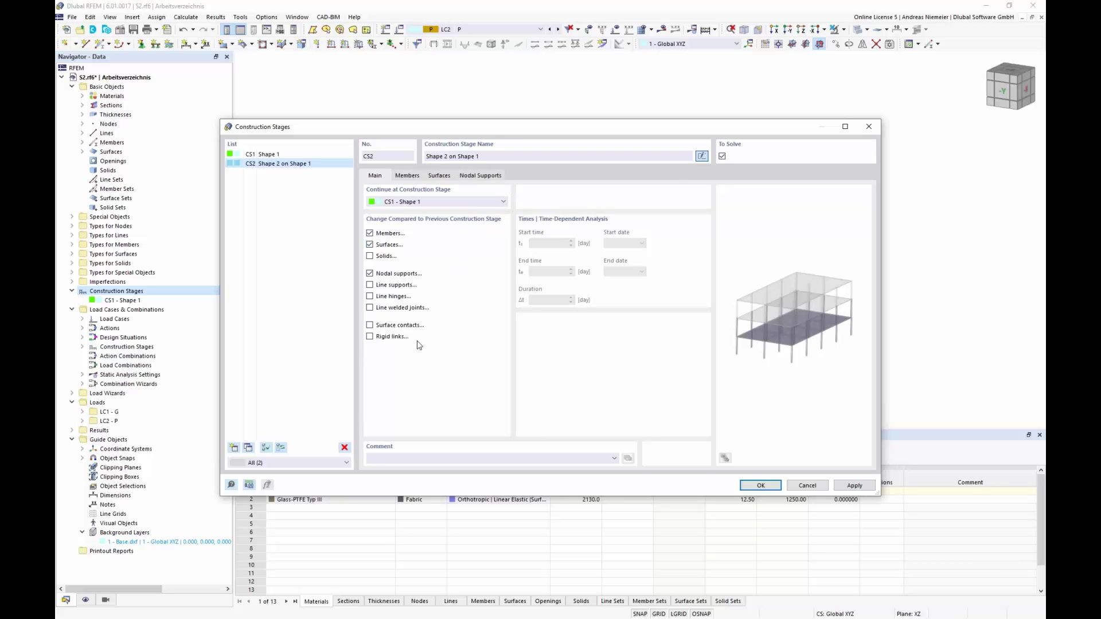
left_click(370, 285)
left_click(412, 177)
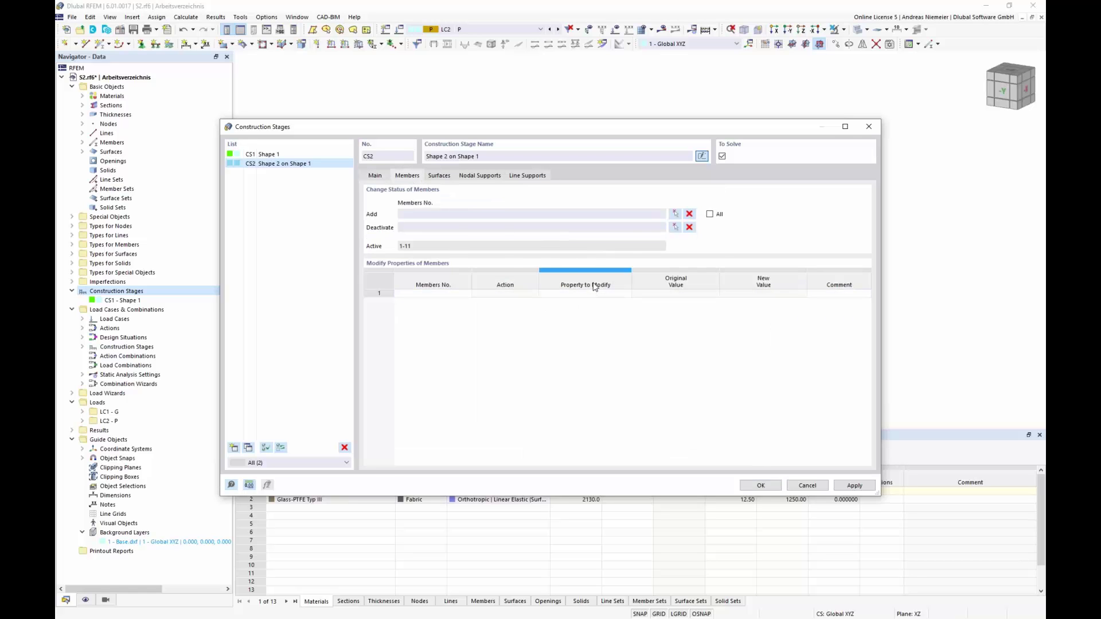
left_click(447, 176)
left_click(481, 176)
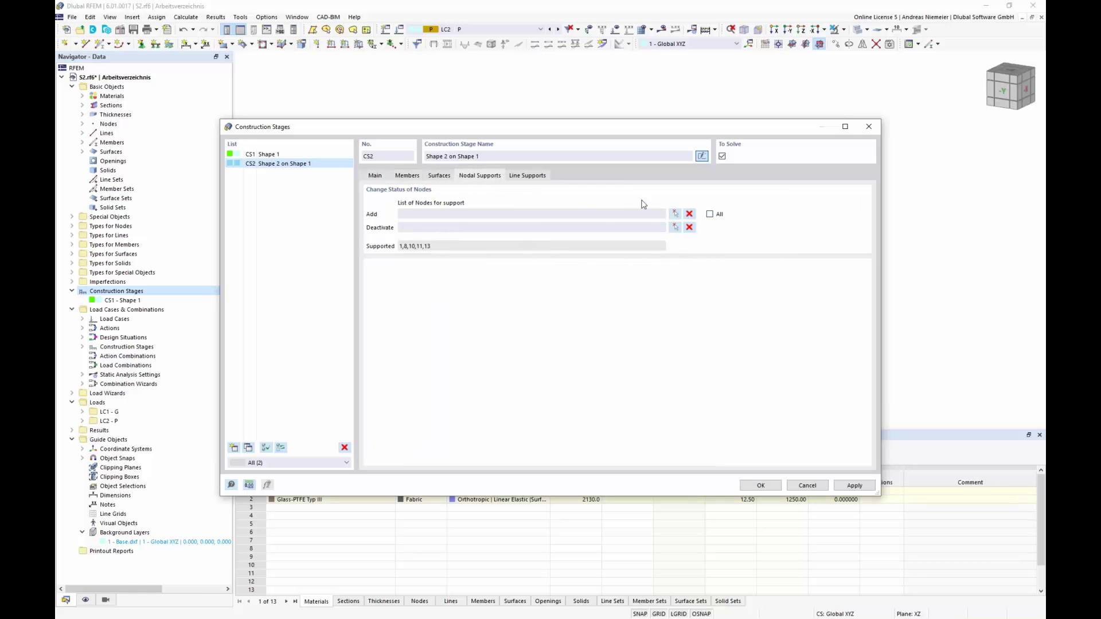
left_click(527, 176)
left_click(710, 213)
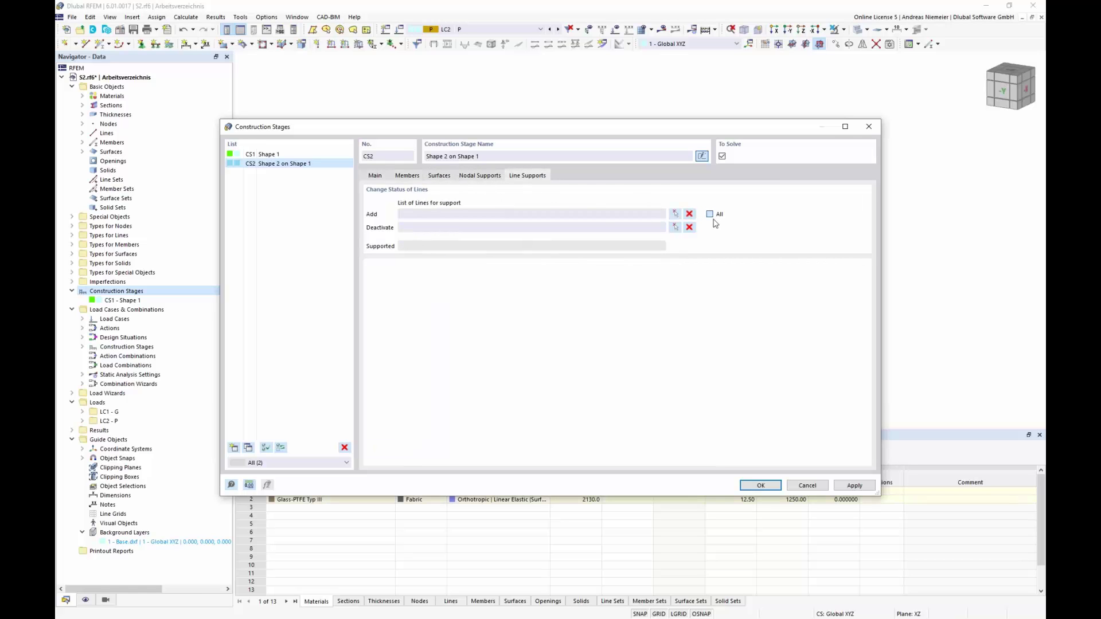
left_click(760, 485)
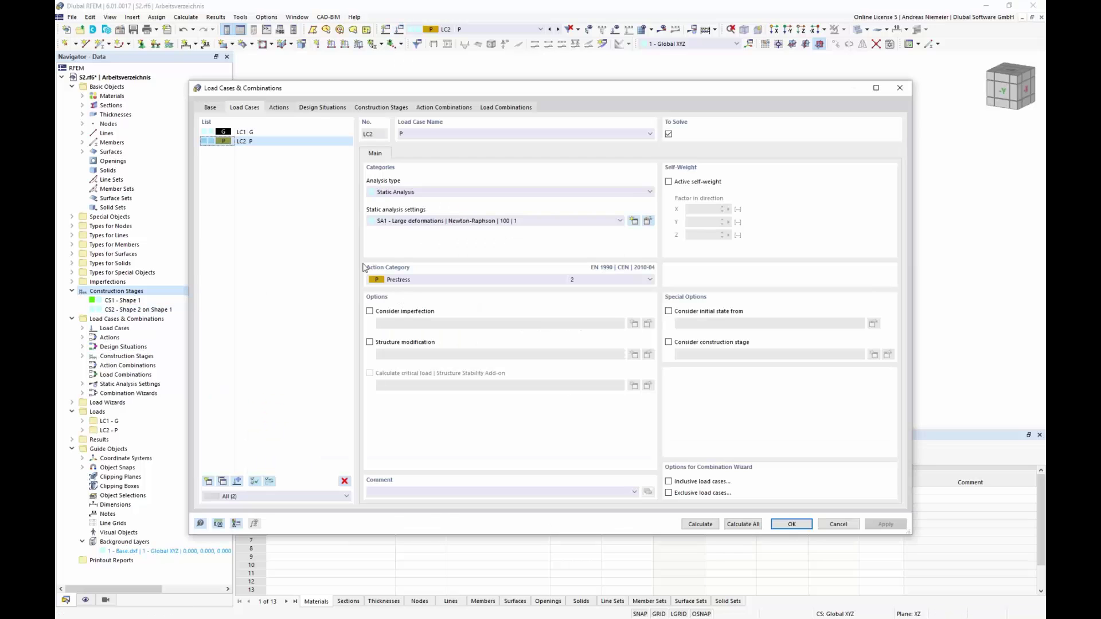
- Check the load cases assigned to both construction stages and calculate CS2 - Shape 2 on Shape 1
left_click(381, 107)
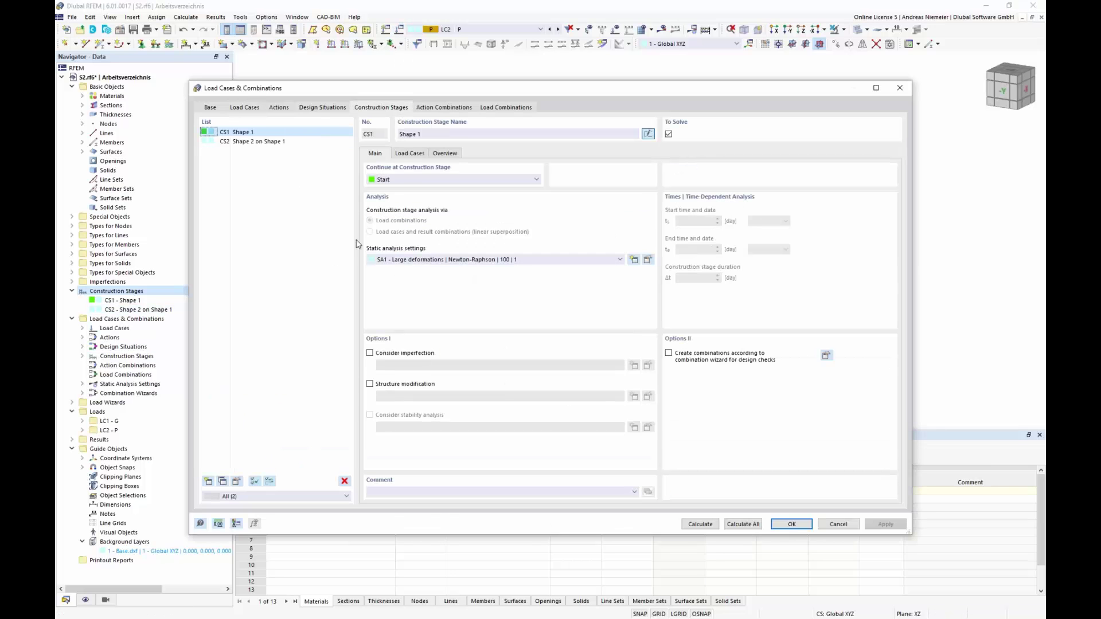
left_click(409, 153)
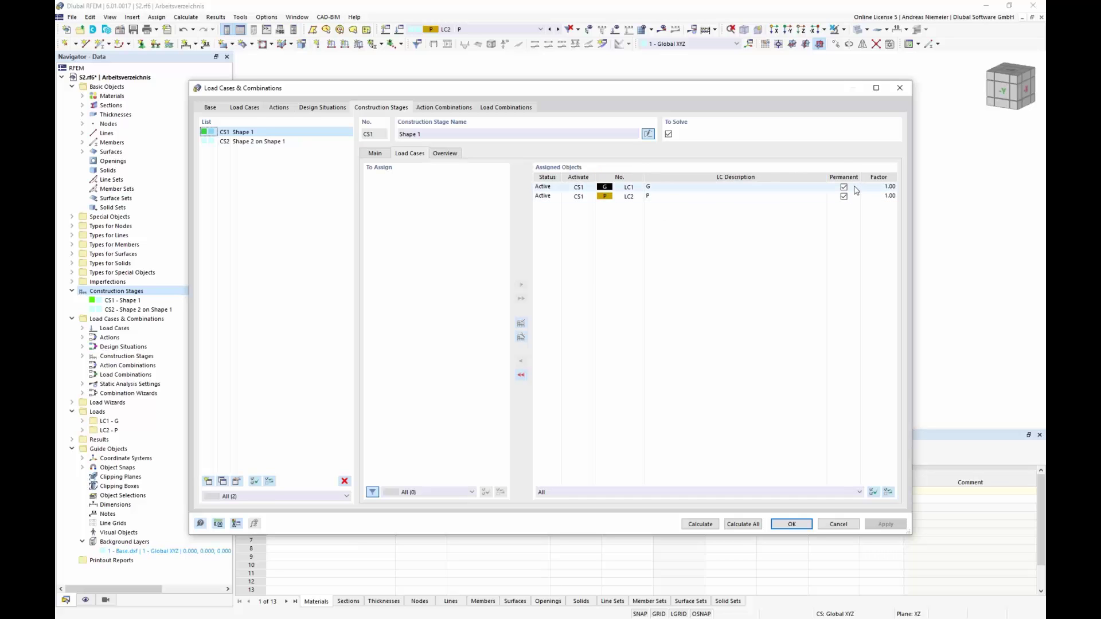
left_click(287, 143)
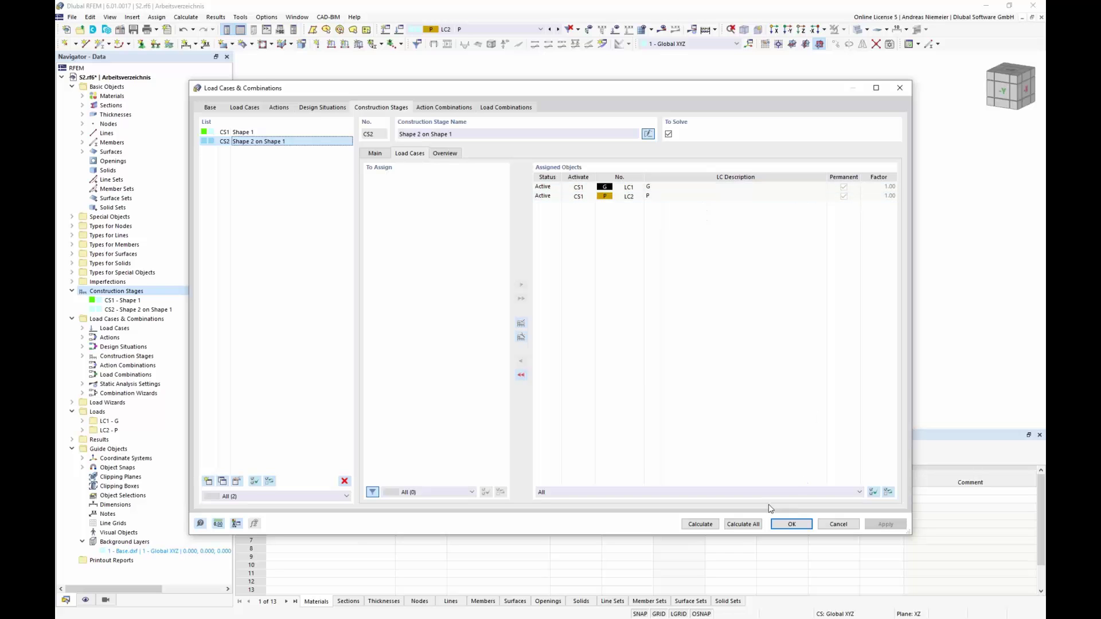
left_click(701, 524)
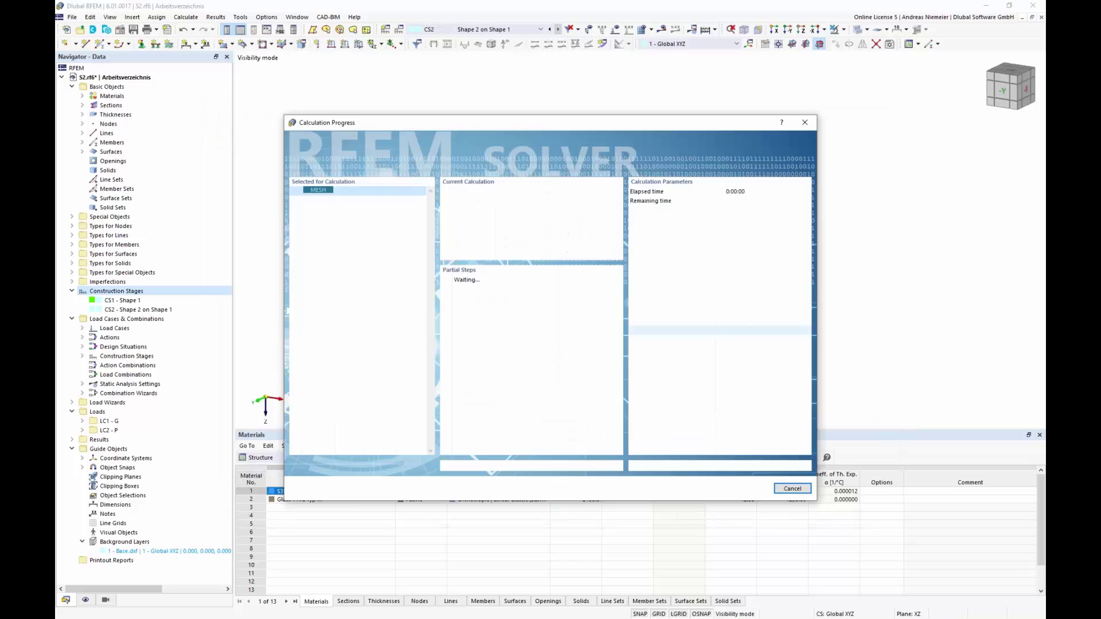
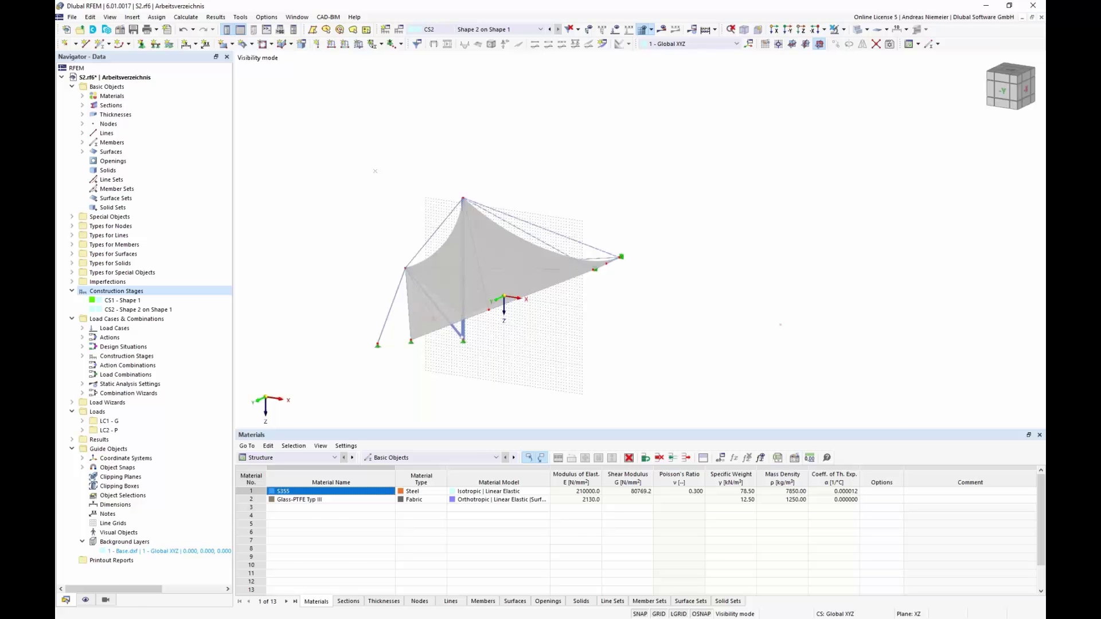
- Examine the CS2 results on the form-found shape, displaying the surface axial forces nx and ny together with the member forces N
middle_click_drag(410, 363, 449, 247)
scroll(449, 246, "up", 2)
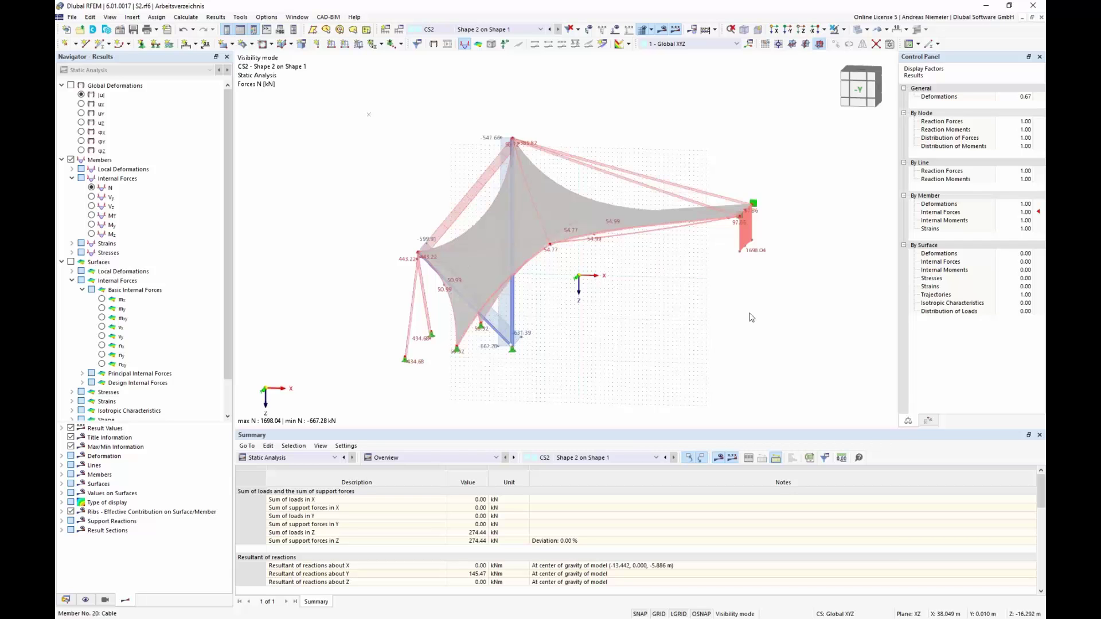
middle_click_drag(668, 263, 619, 281)
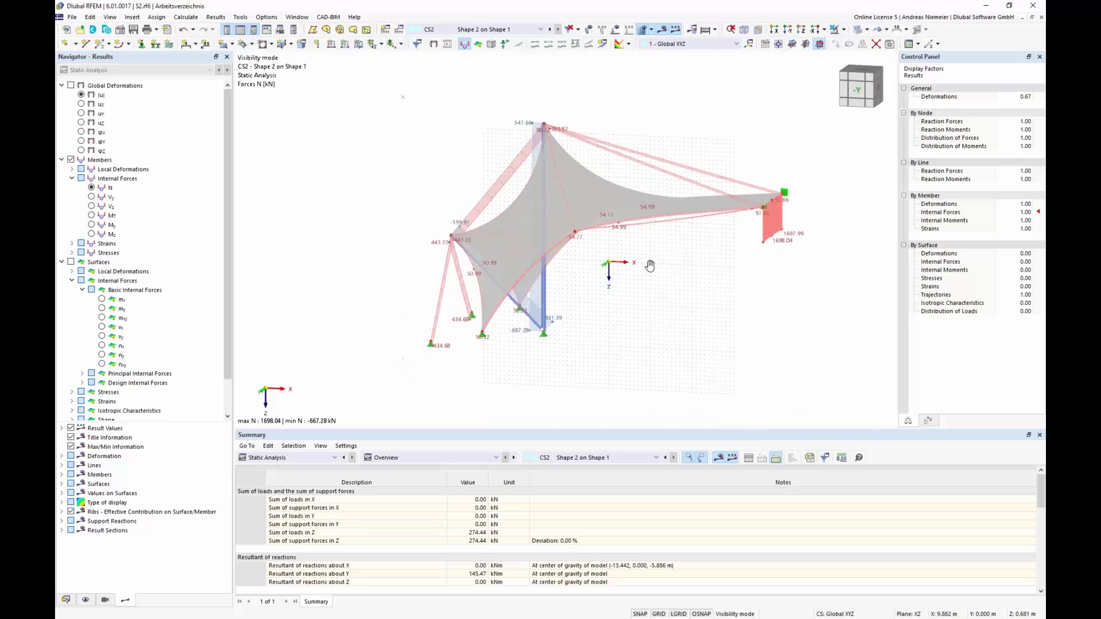
left_click(121, 346)
left_click(102, 345)
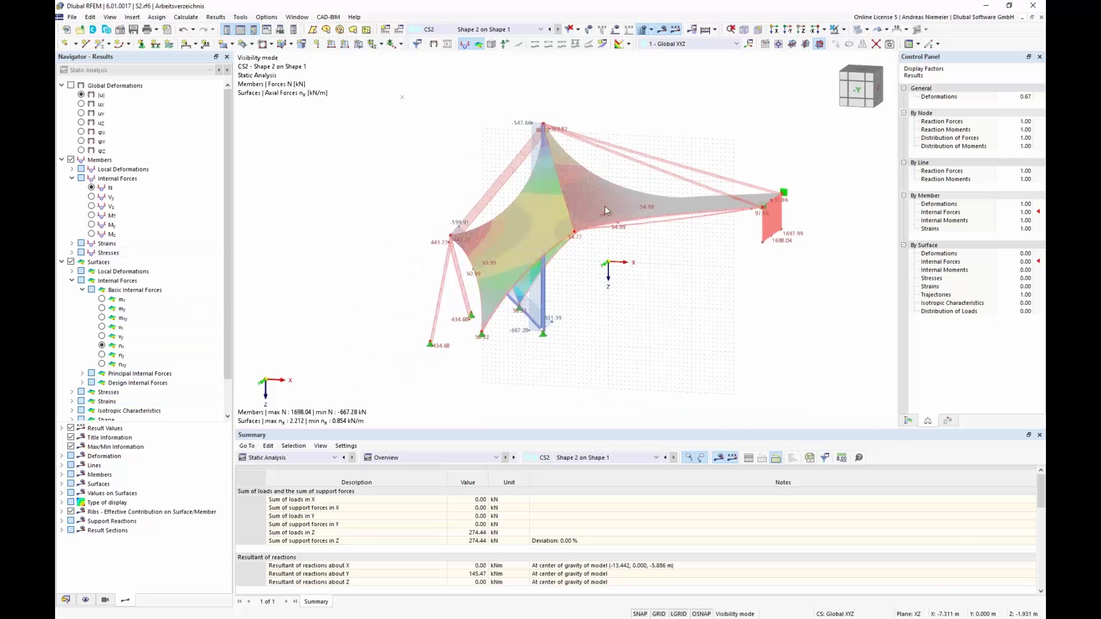
left_click(102, 355)
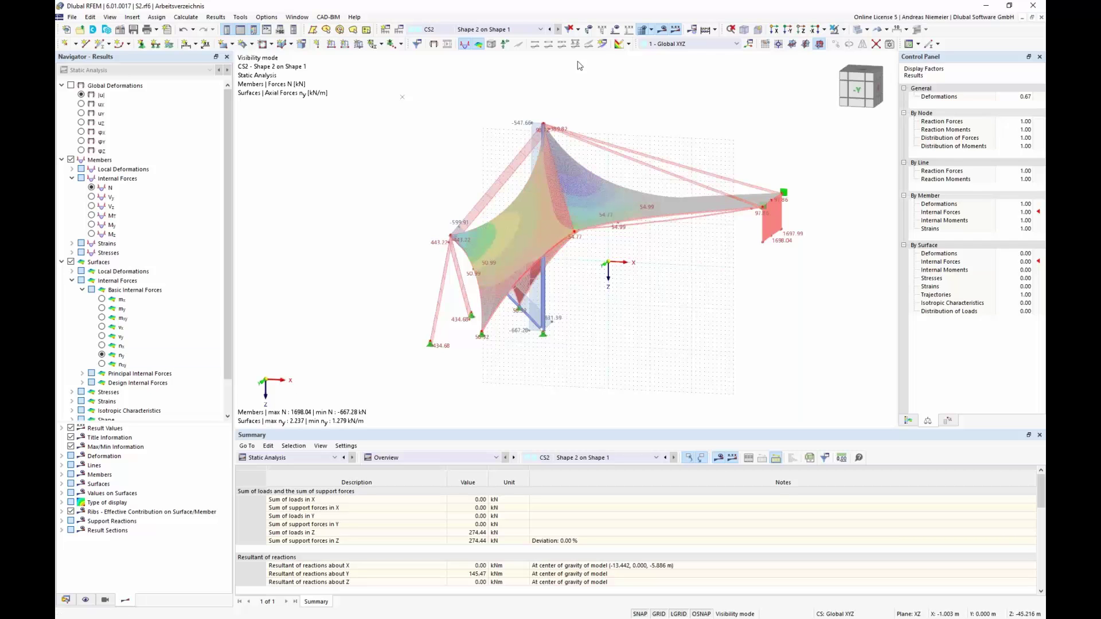
- Switch the displayed results to construction stage CS1 - Shape 1 to compare its forces with CS2
left_click(515, 30)
left_click(486, 96)
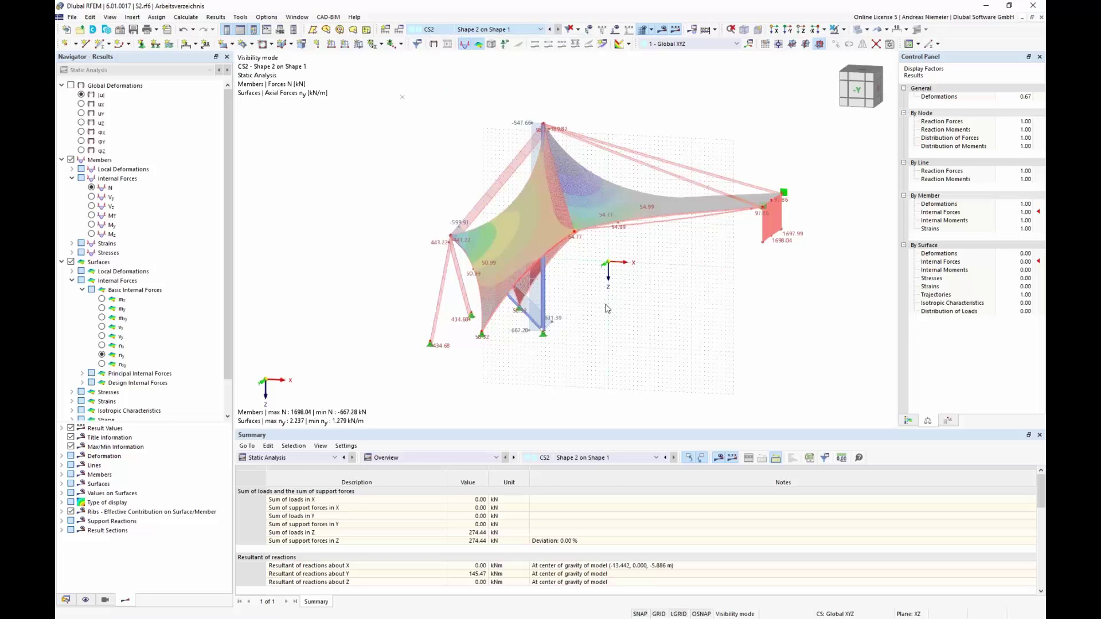
key("Page_Up")
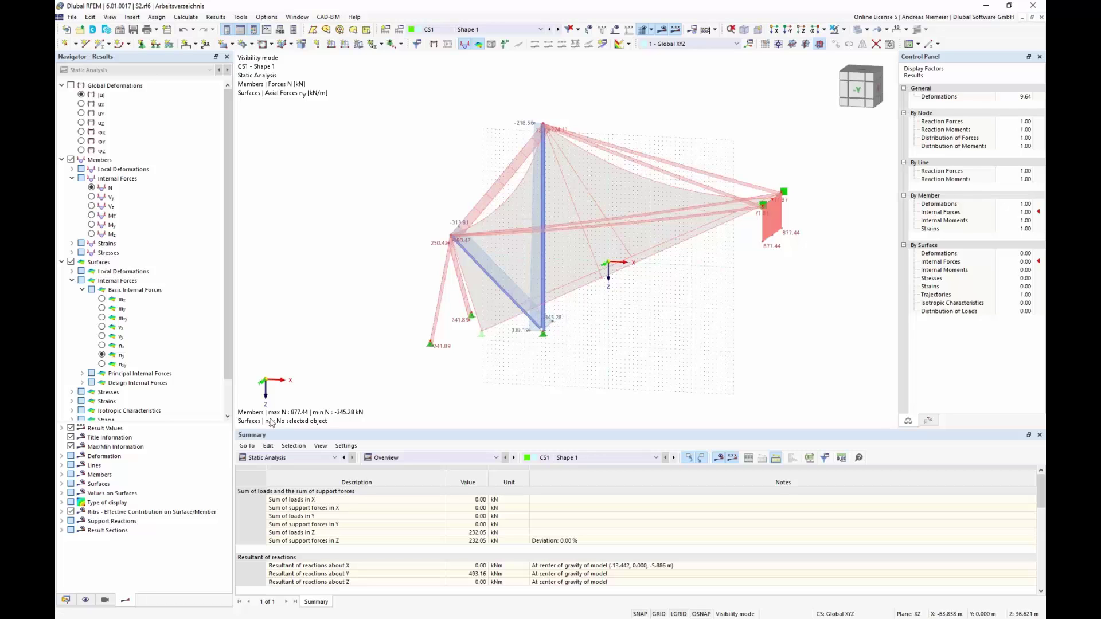
- Add load case LC3 named Q with the action category Imposed loads - category H: roofs
left_click(66, 600)
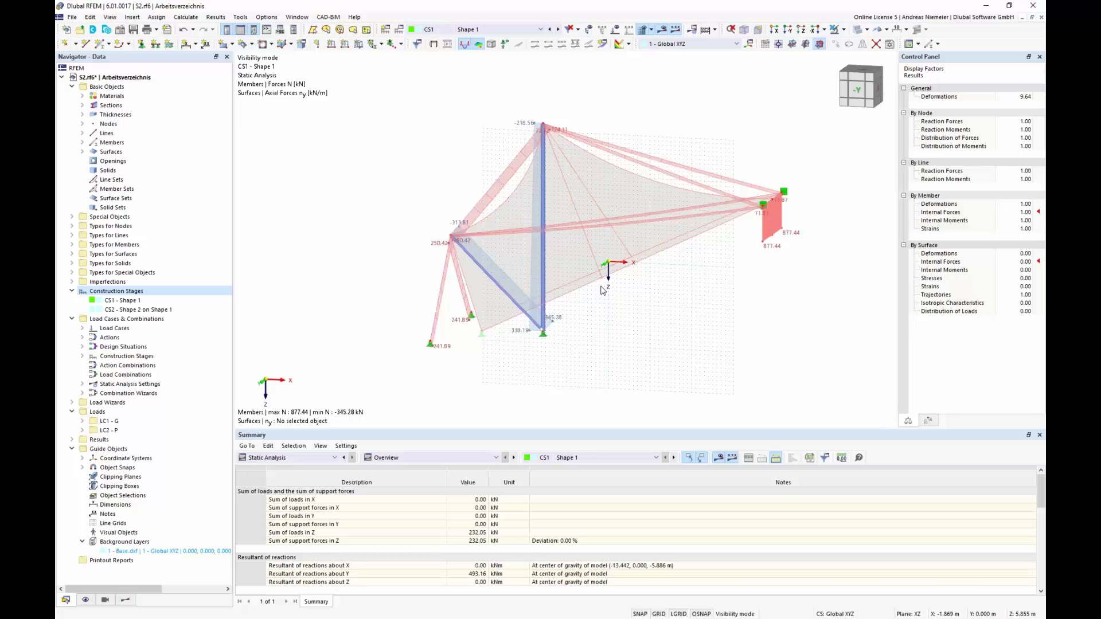
left_click(288, 458)
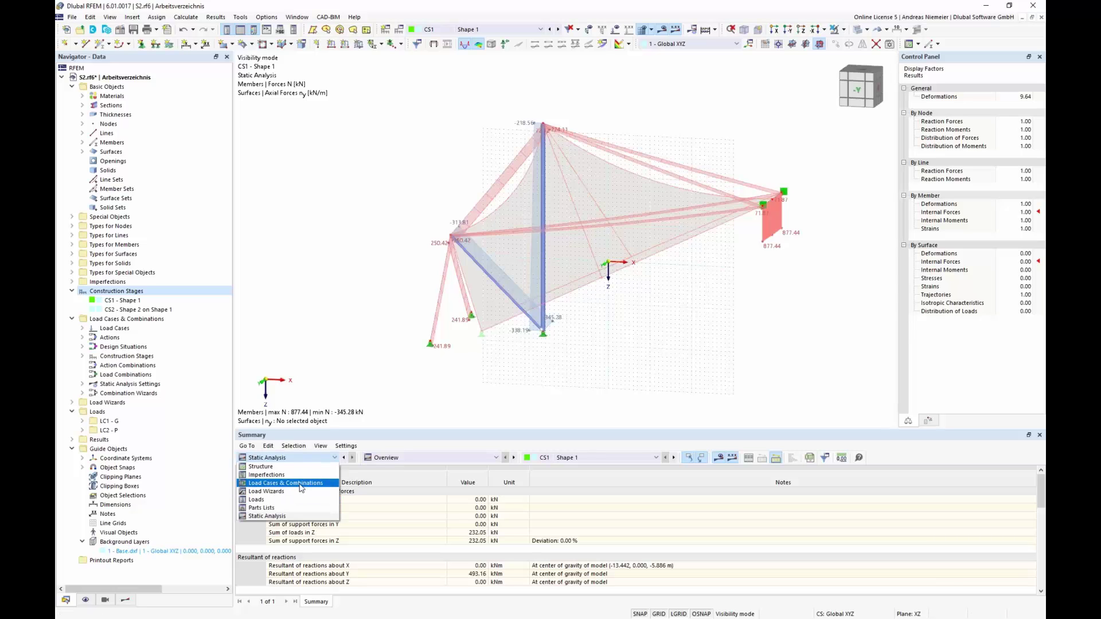
left_click(298, 516)
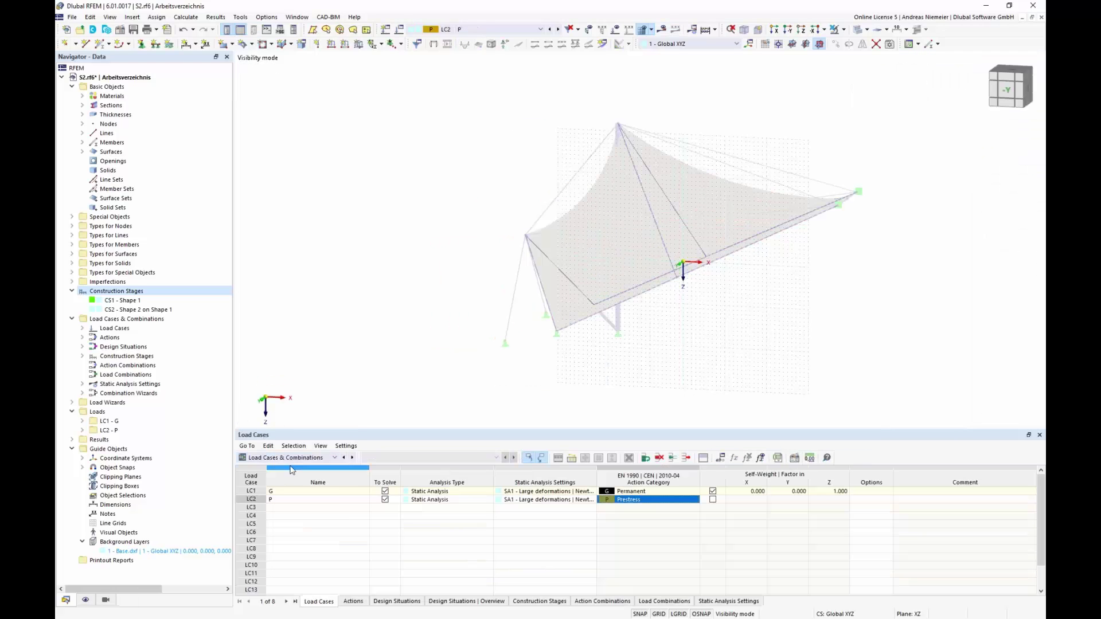
left_click(287, 457)
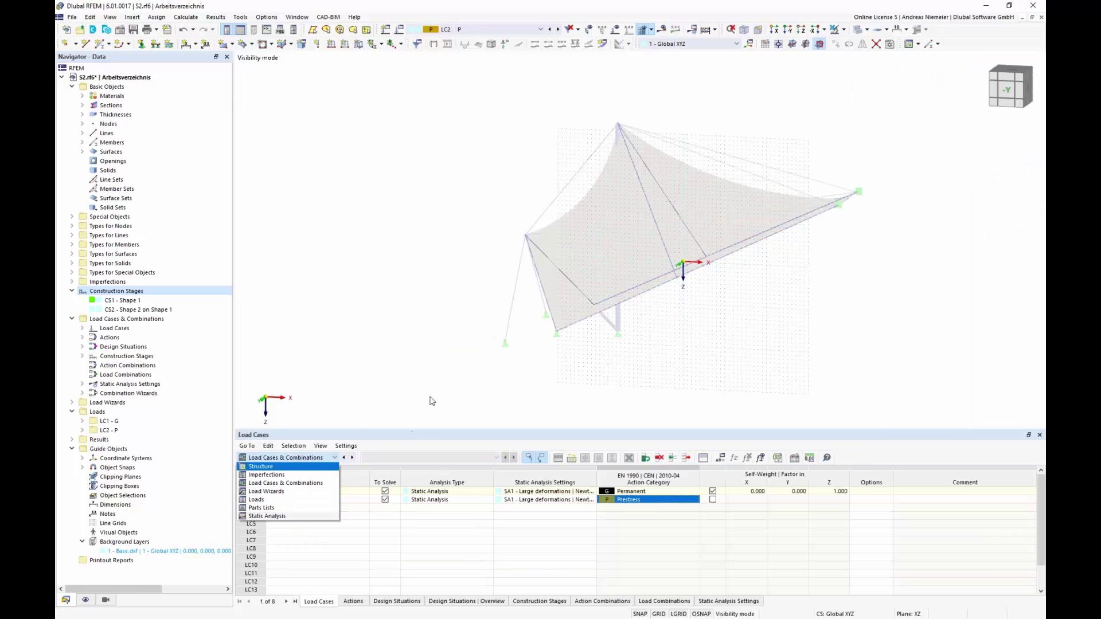
left_click(346, 508)
left_click(347, 508)
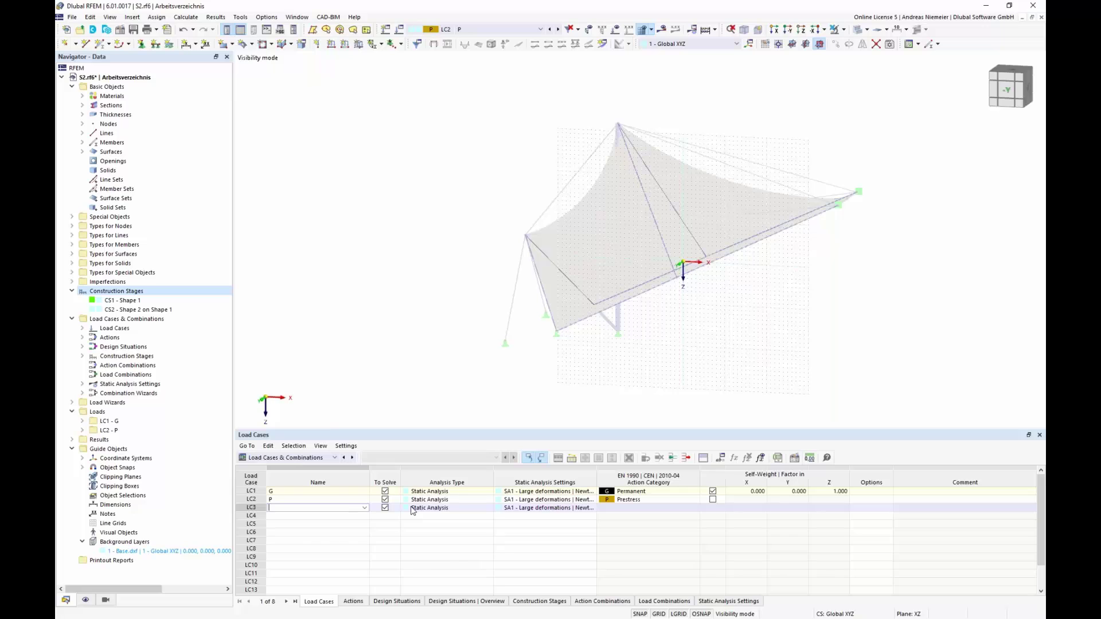
type("Q")
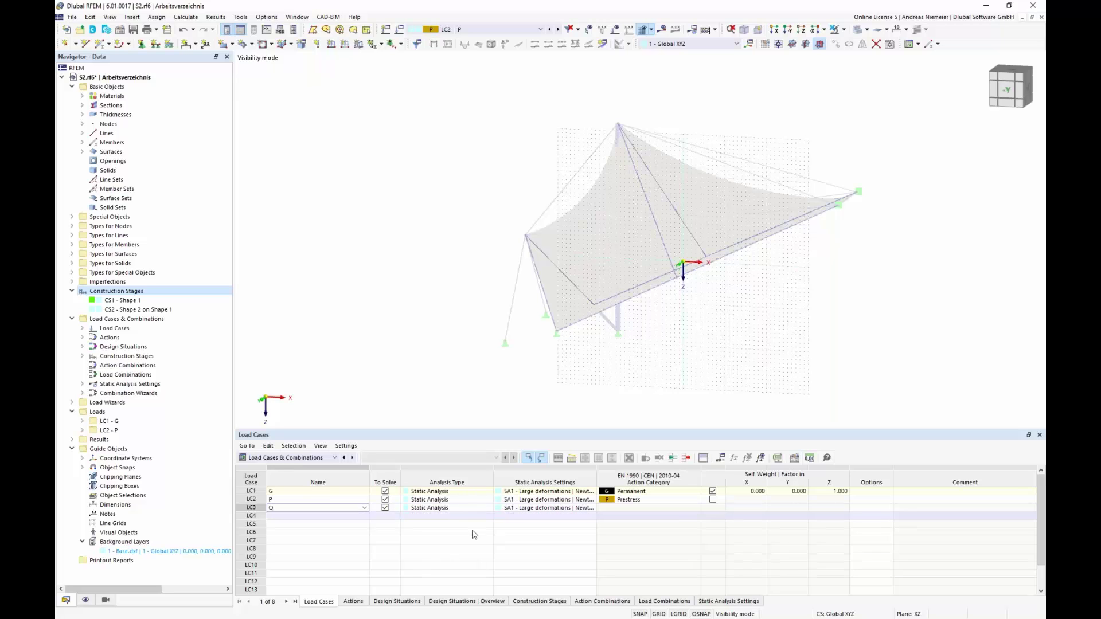
left_click(545, 541)
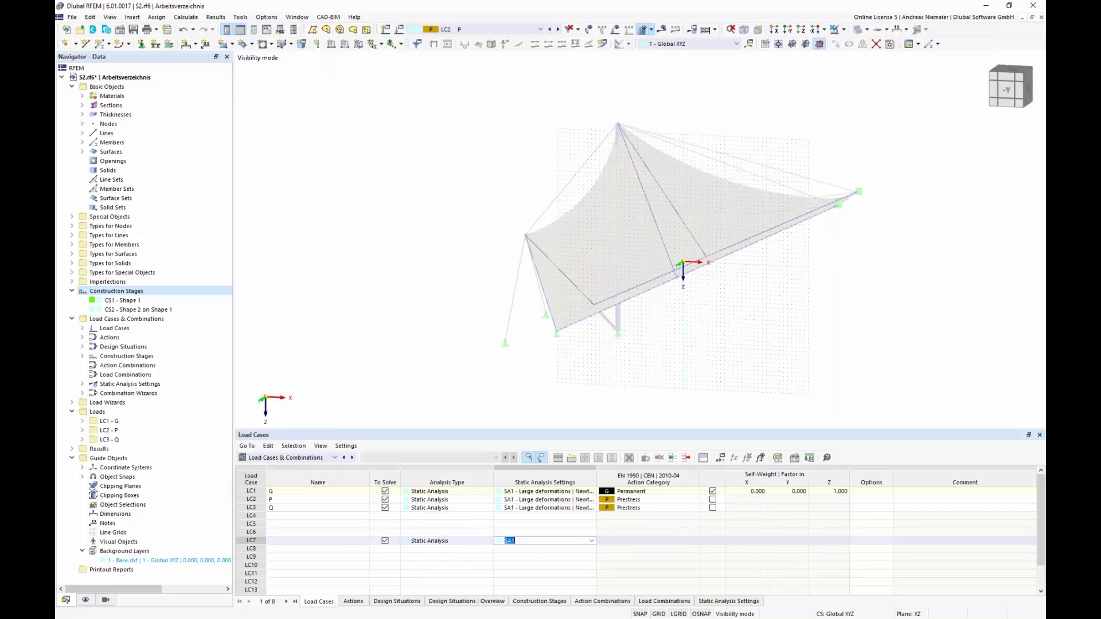
left_click(694, 508)
left_click(693, 508)
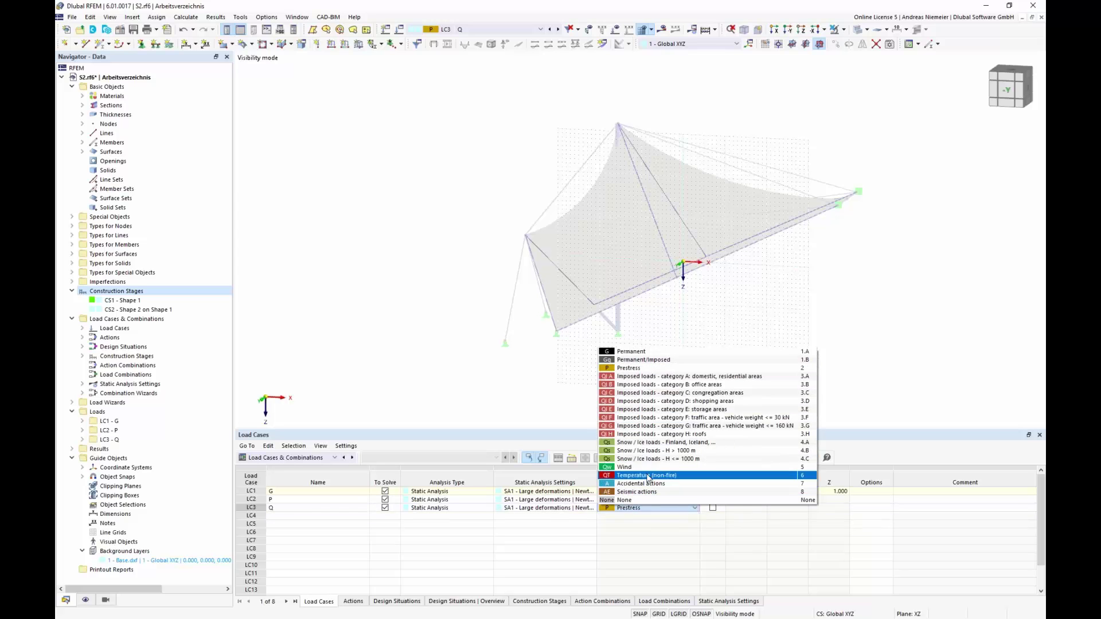
left_click(633, 436)
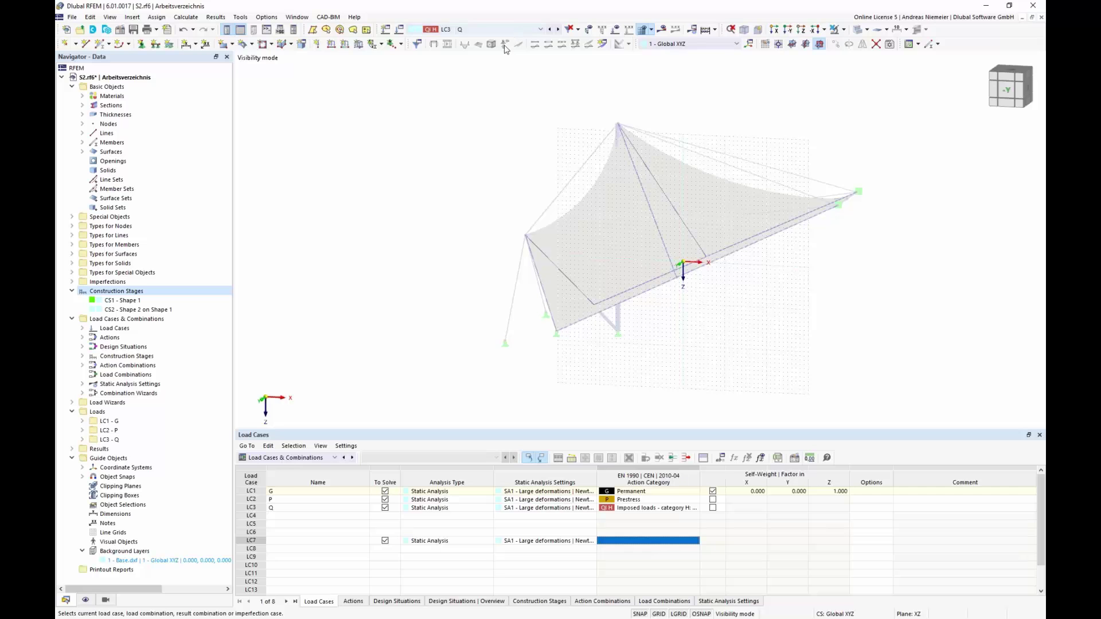
- Make load case LC1 - G current and cancel visibility mode to show all objects
left_click(517, 29)
left_click(476, 47)
key("Home")
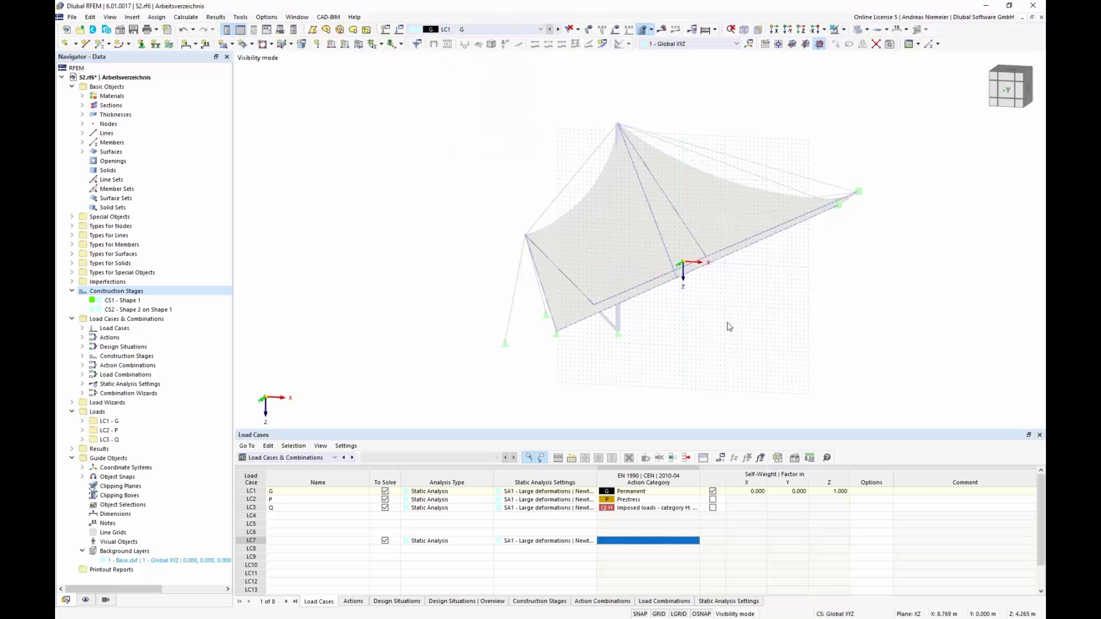
scroll(728, 323, "down", 3)
left_click(837, 45)
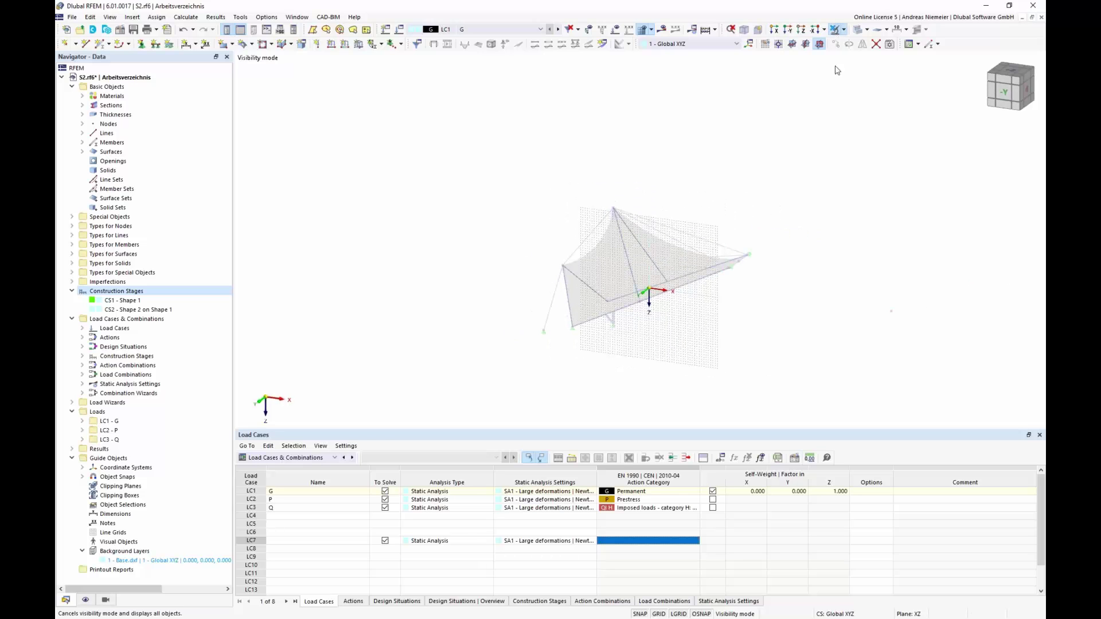
- Apply a uniform surface force of 0.20 kN/m² in the projected global Z direction to surfaces 1-4 in LC1 - G
left_click(359, 45)
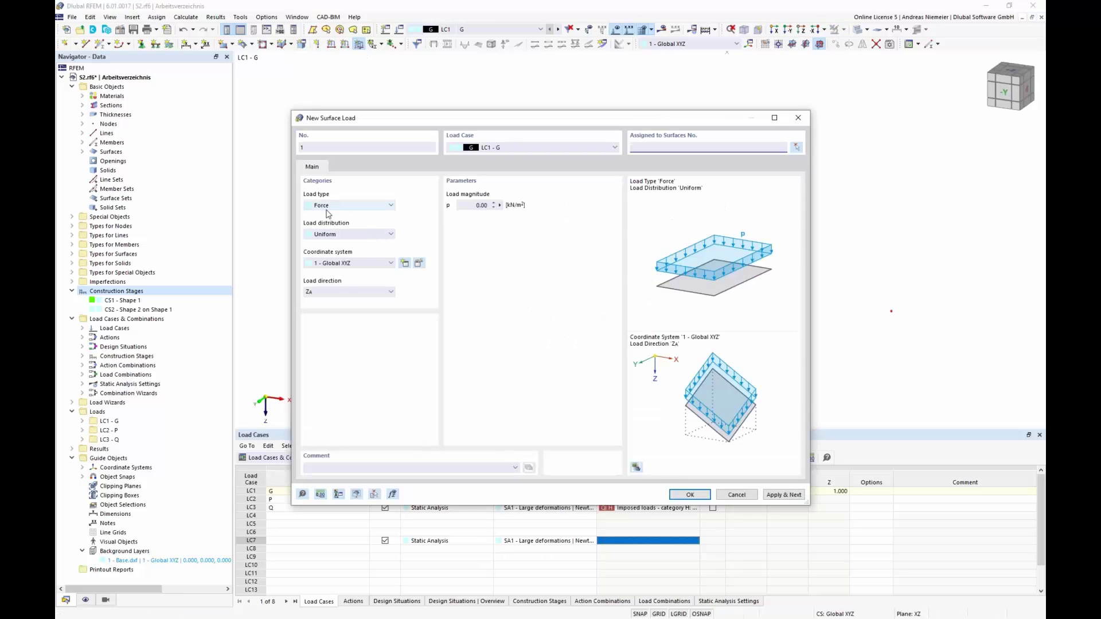
left_click(343, 291)
left_click(351, 342)
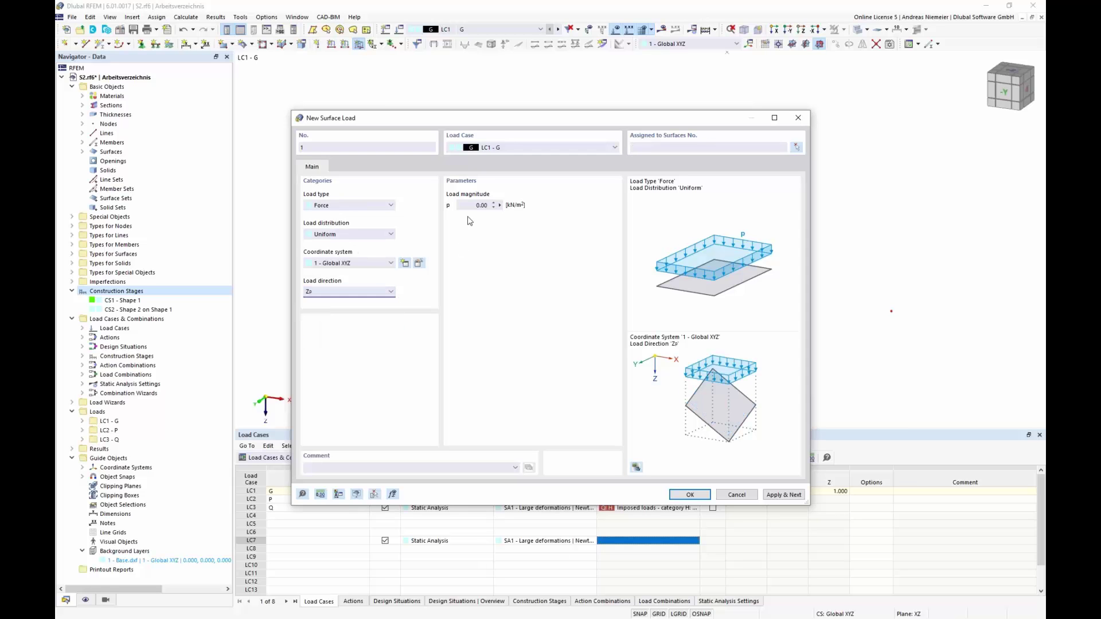
key("Tab")
type("0")
left_click(685, 497)
left_click(695, 288)
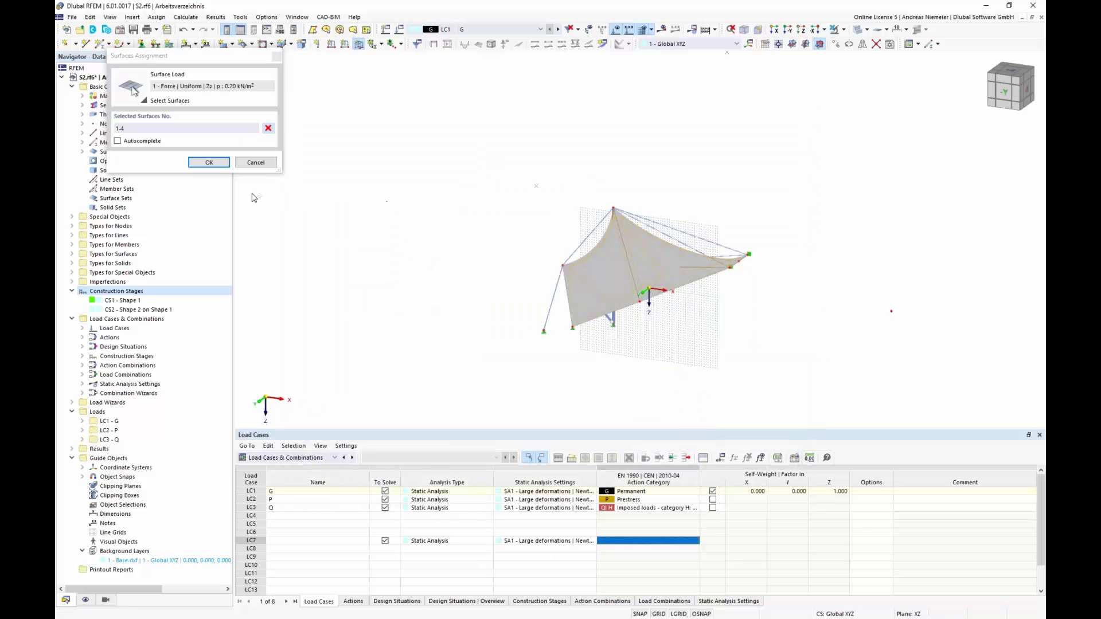
left_click(209, 163)
left_click(593, 357)
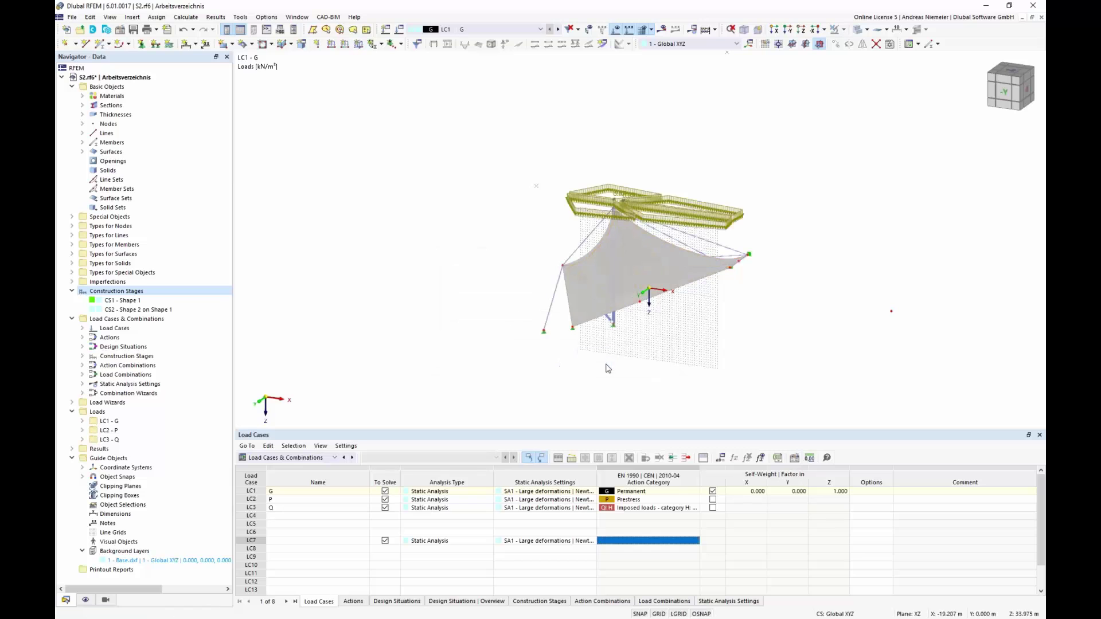
middle_click_drag(759, 332, 680, 320, "ctrl")
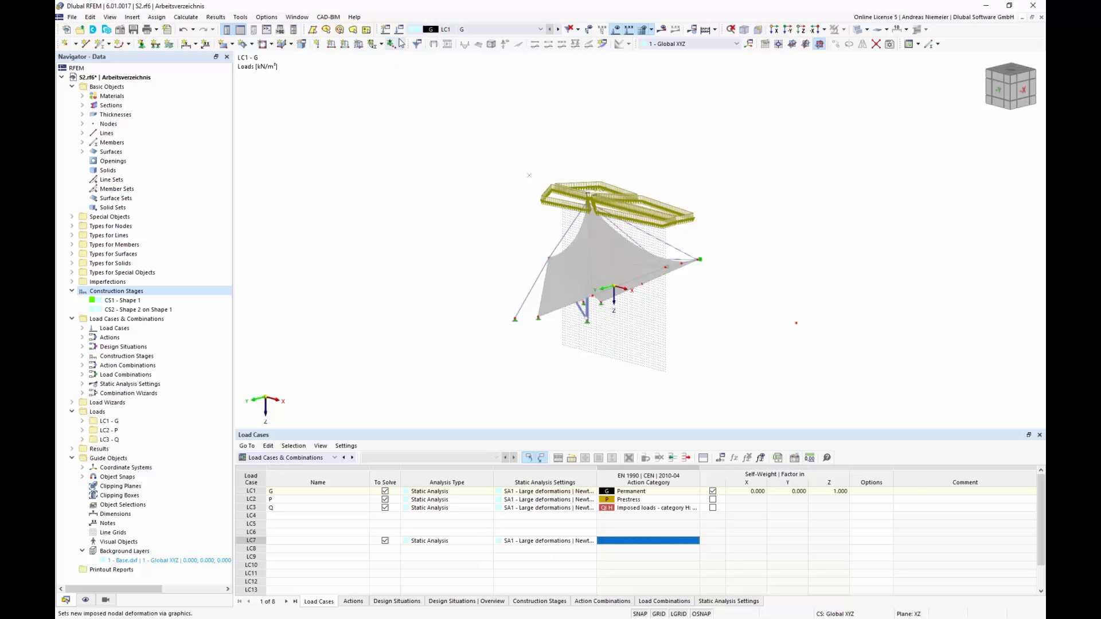
- Review the main settings of construction stage CS1 - Shape 1 in the load cases and combinations
double_click(449, 208)
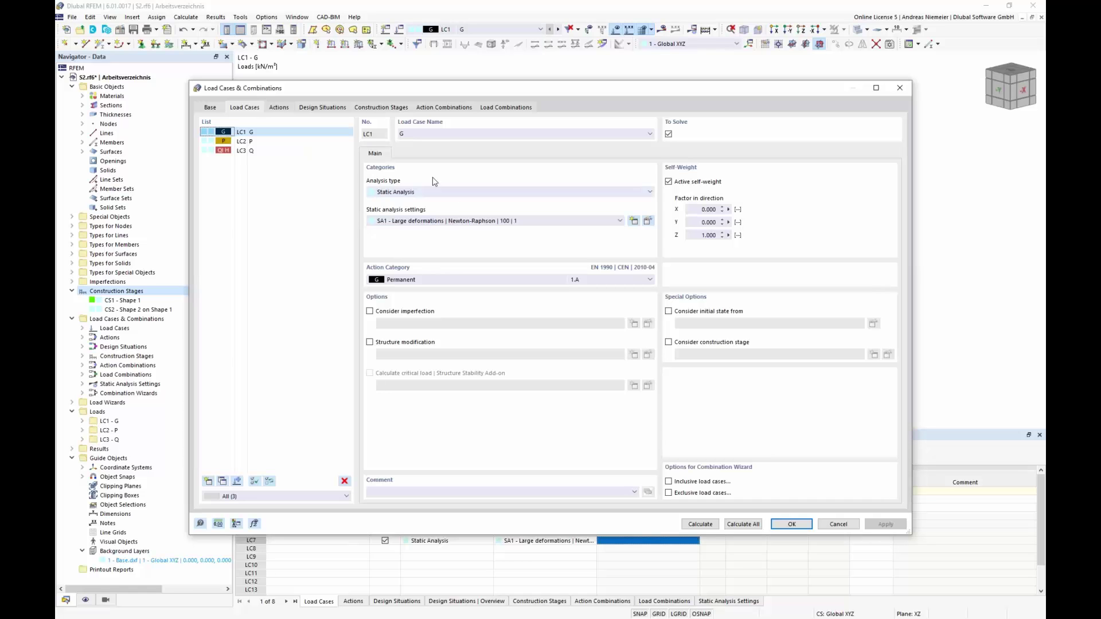
left_click(396, 108)
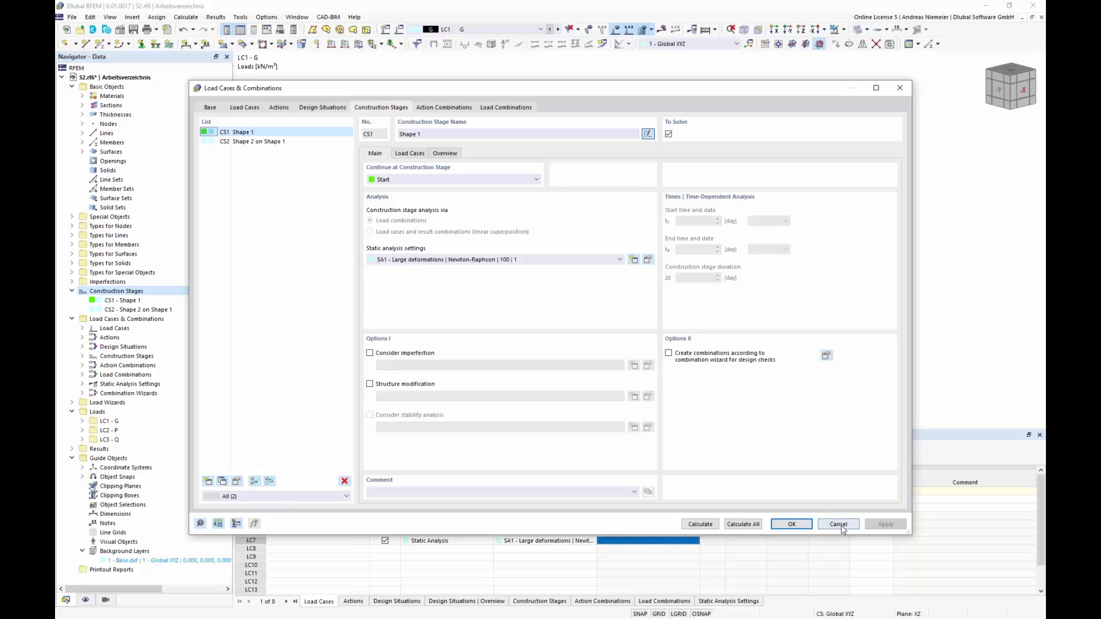
left_click(791, 524)
- Create construction stage CS3 continuing from CS2 - Shape 2 on Shape 1 and name it "Structural Calculation on Shape 2"
middle_click_drag(659, 360, 344, 373, "ctrl")
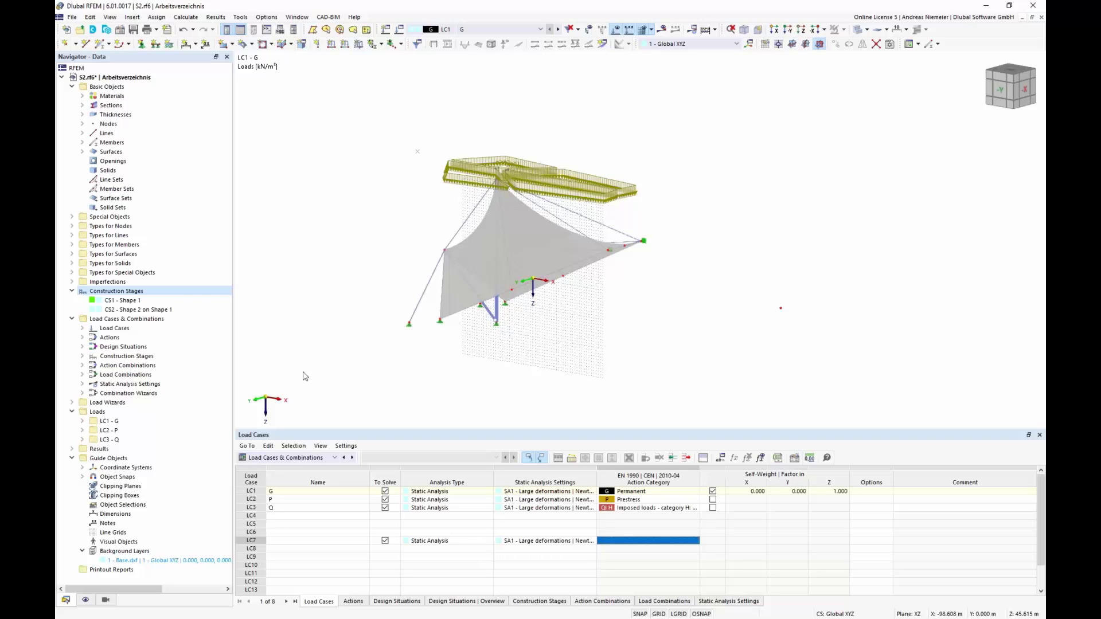
right_click(151, 293)
left_click(172, 312)
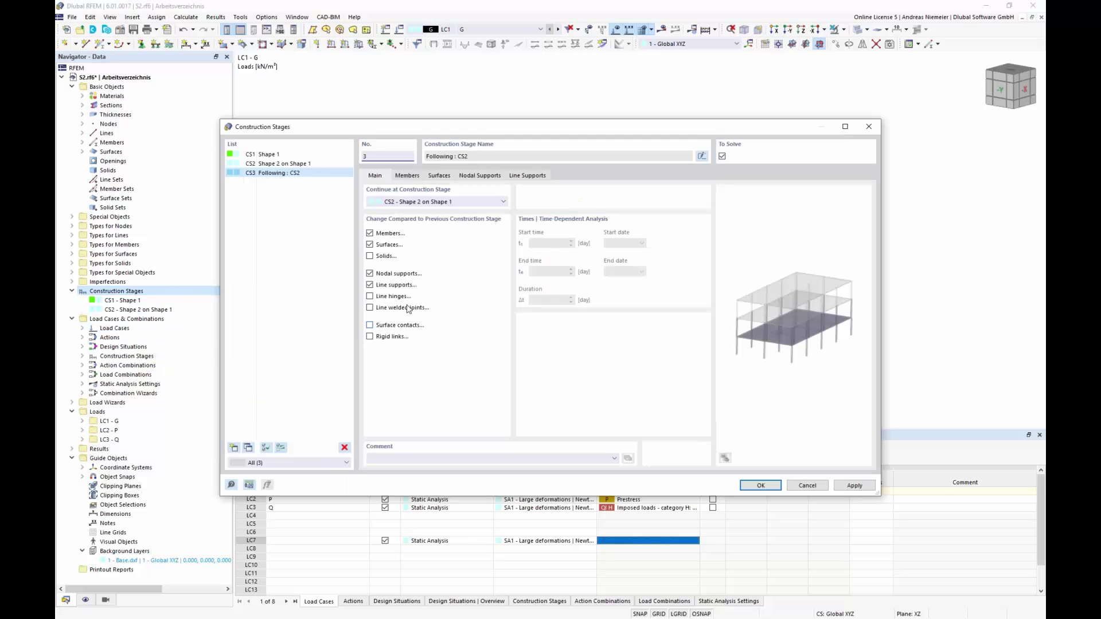
left_click(702, 156)
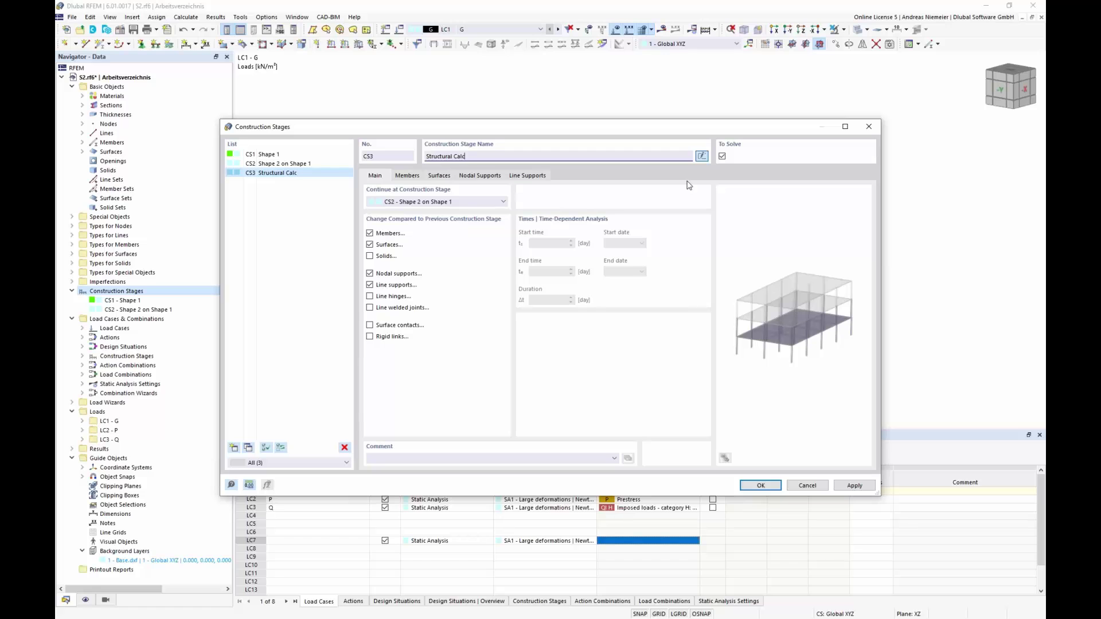
type("Structural Calculation on Shape 2")
left_click(758, 485)
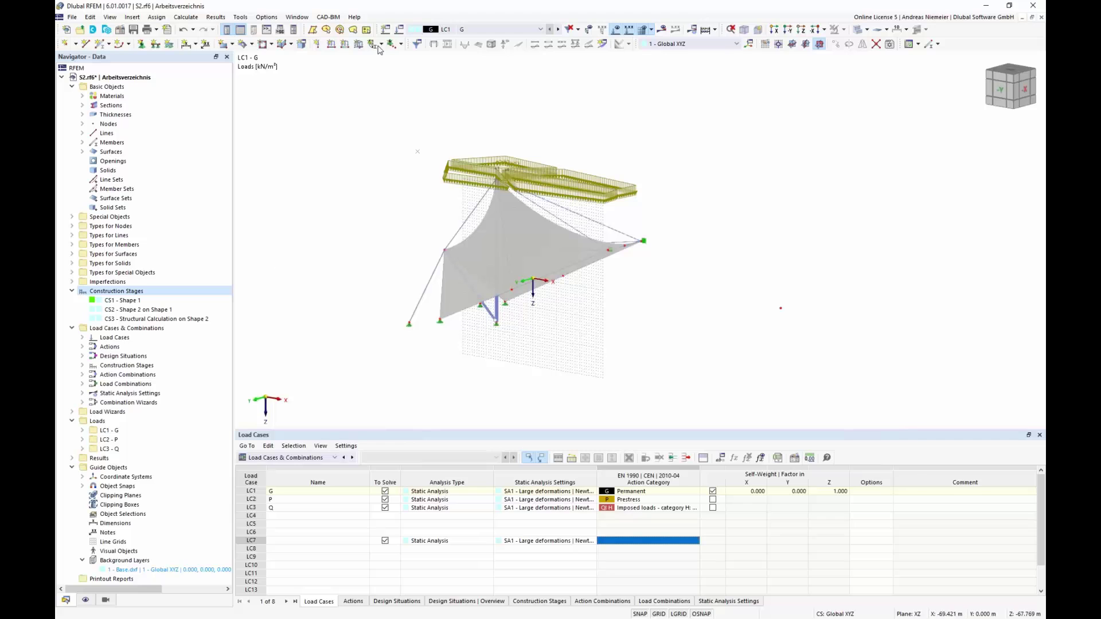
- Review the continuation settings of CS2 and CS3 and assign load case LC3 - Q to CS3
left_click(398, 33)
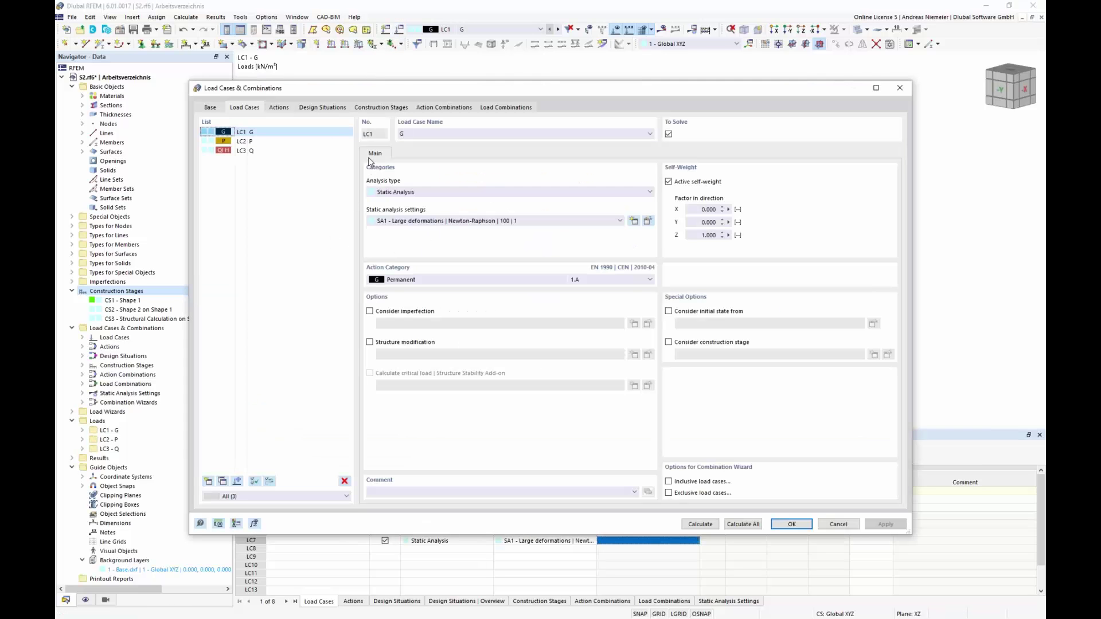
left_click(381, 109)
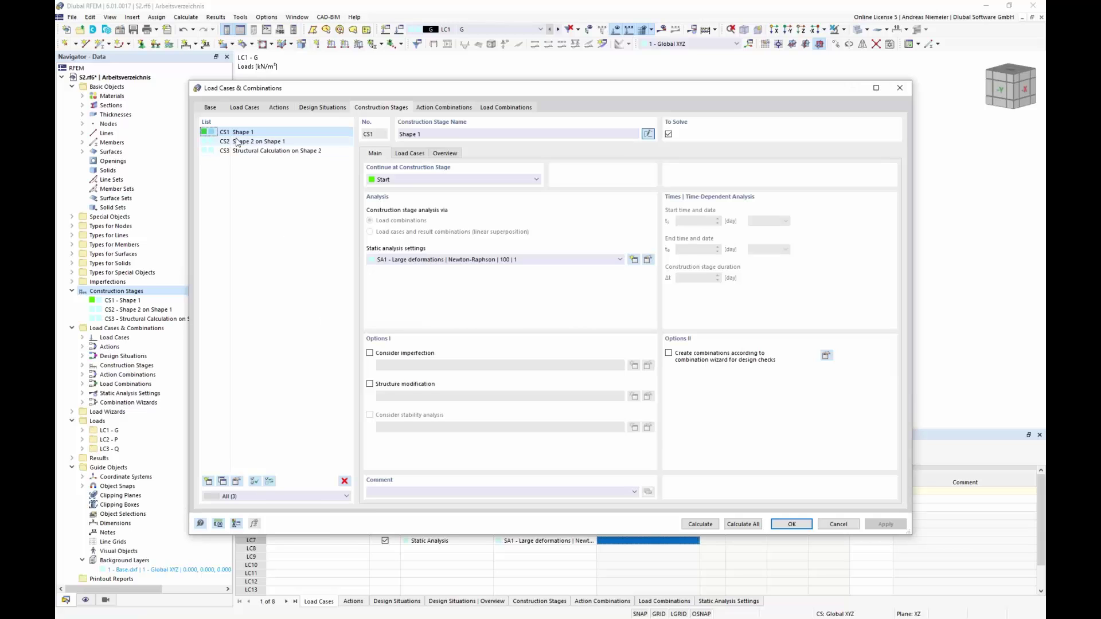
left_click(258, 141)
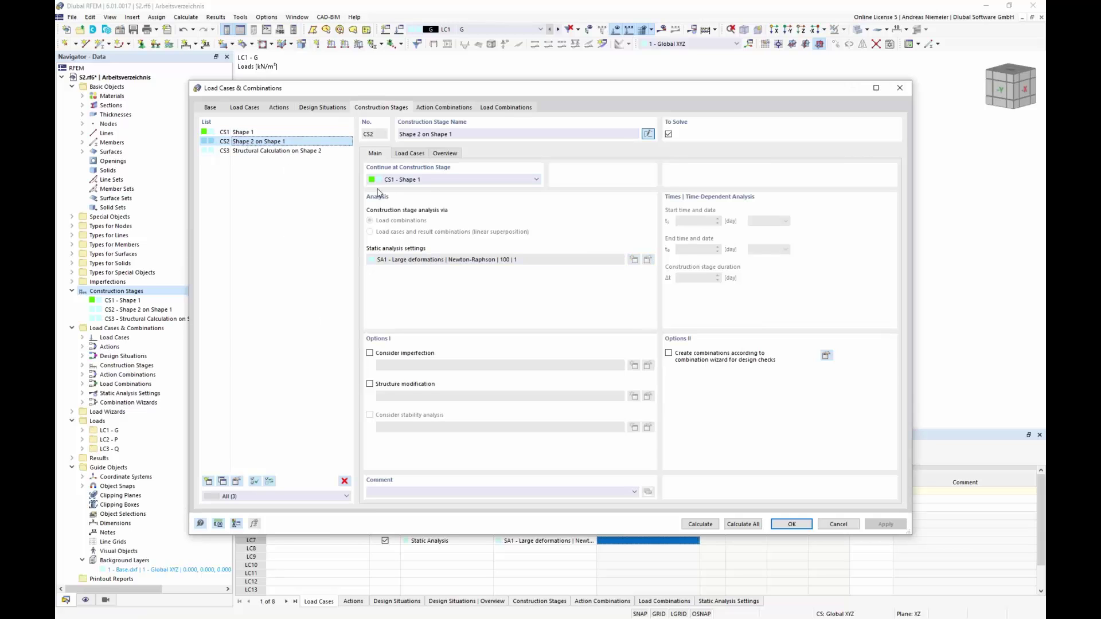
left_click(267, 151)
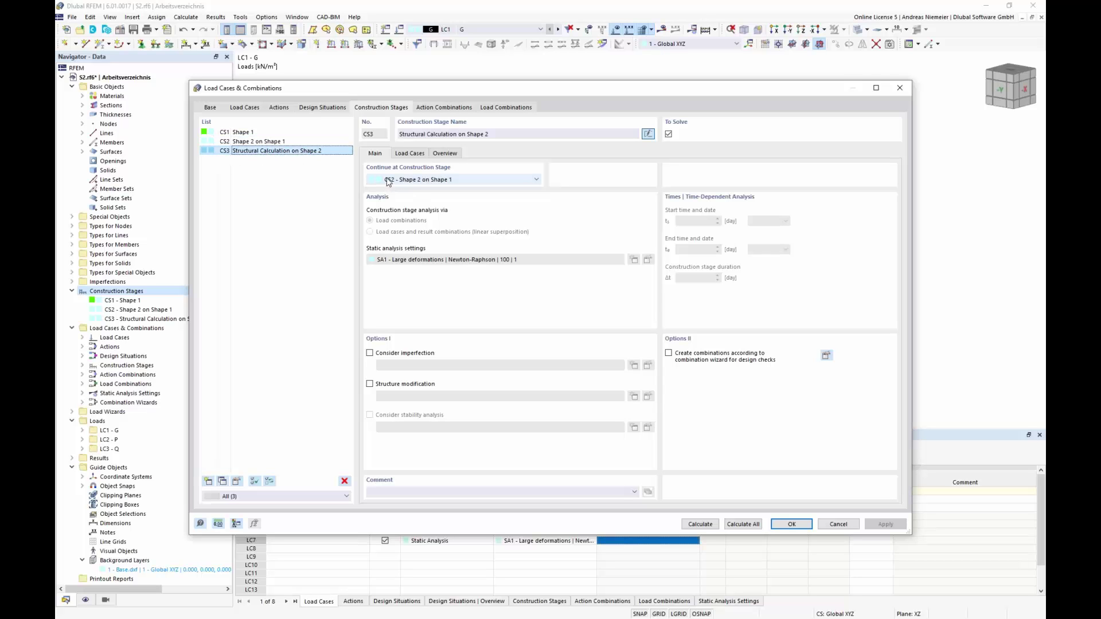
left_click(409, 153)
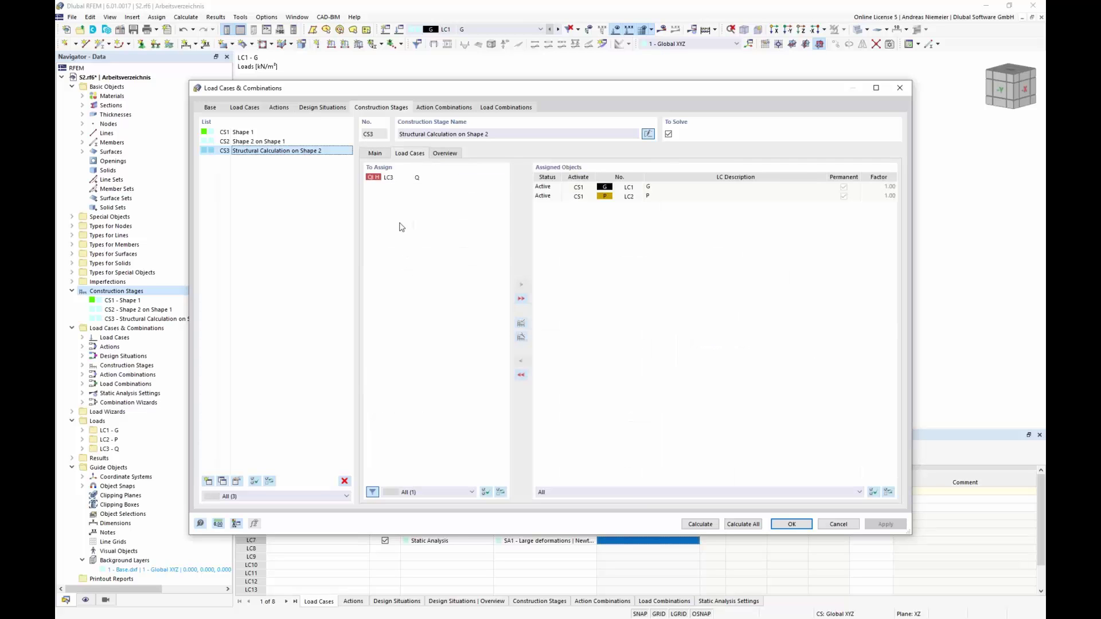
double_click(401, 178)
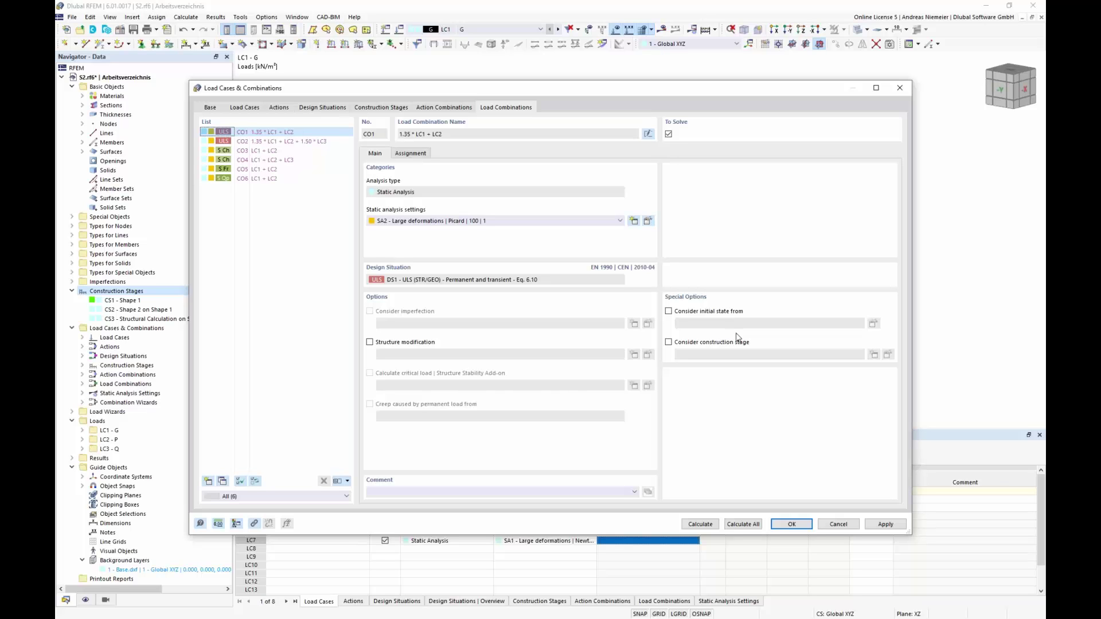
- Set the design situations' combination wizard to consider construction stages only, with static analysis settings SA3 - Large deformations | Newton-Raphson | 100 | 1
left_click(381, 108)
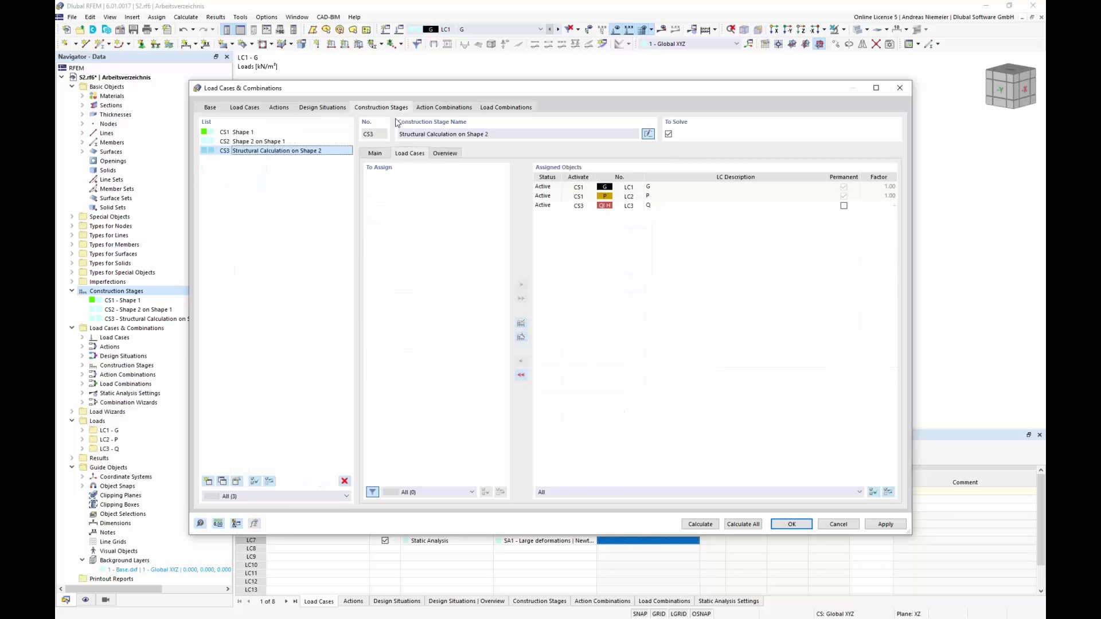
left_click(287, 132, "shift")
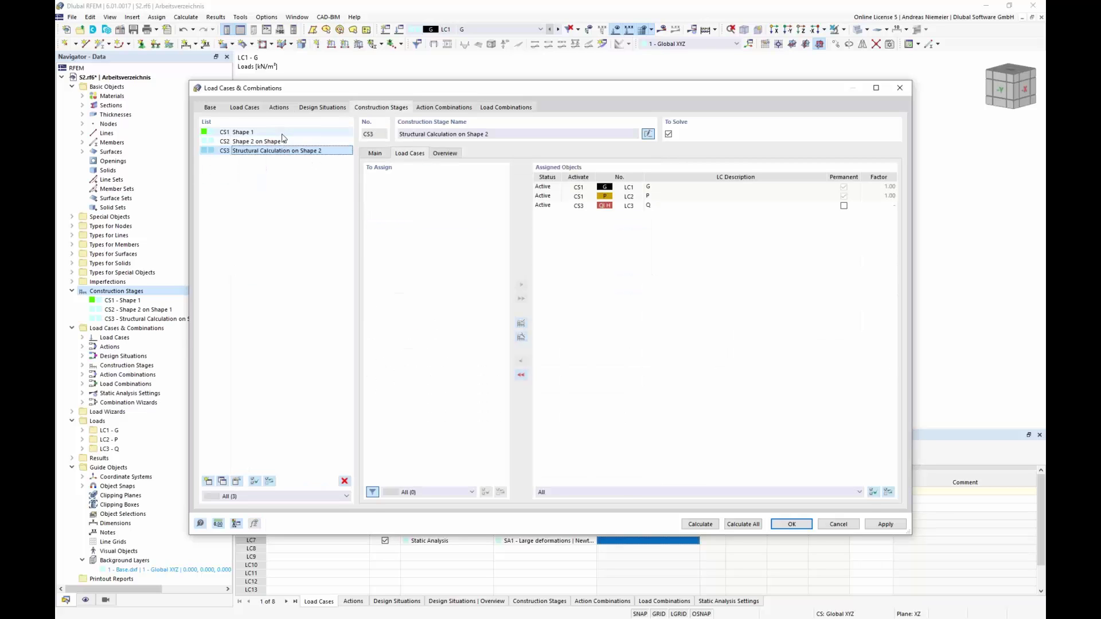
left_click(379, 153)
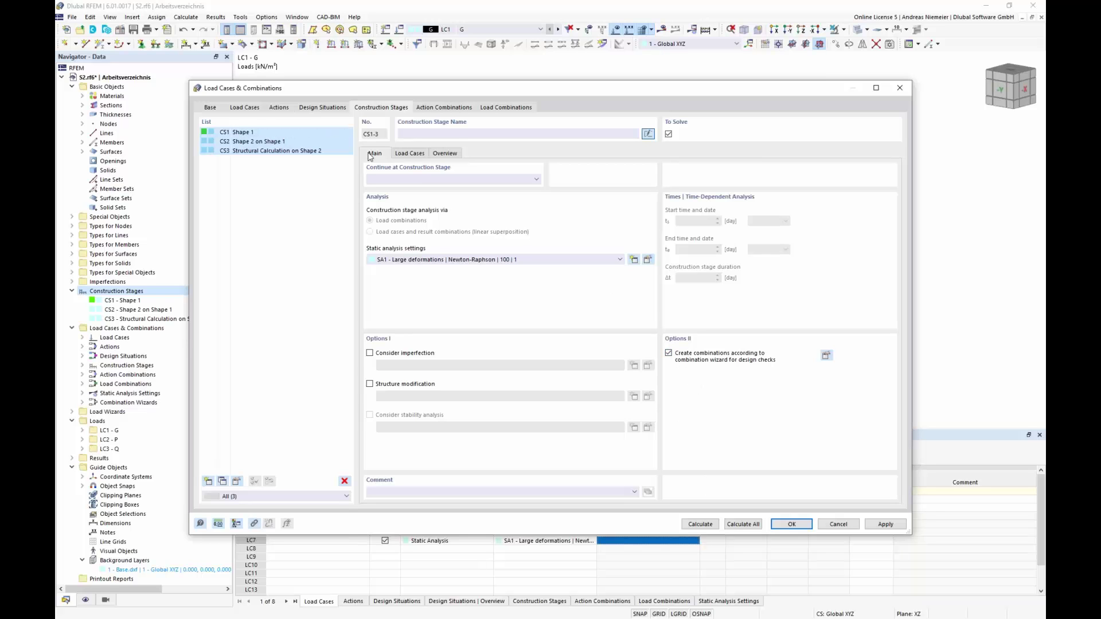
left_click(322, 107)
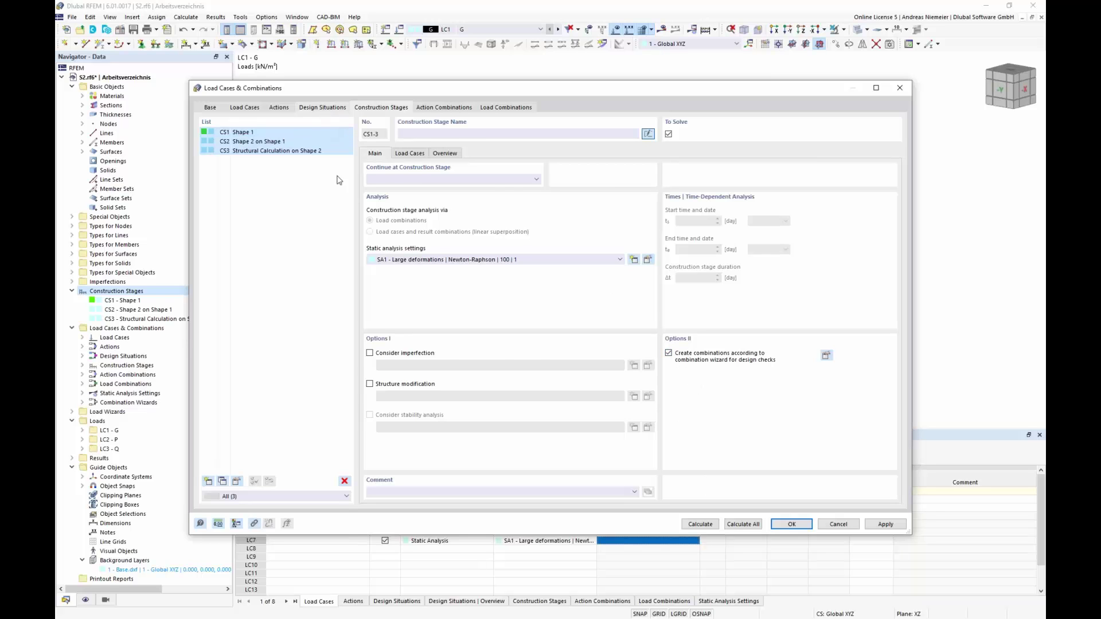
left_click(648, 370)
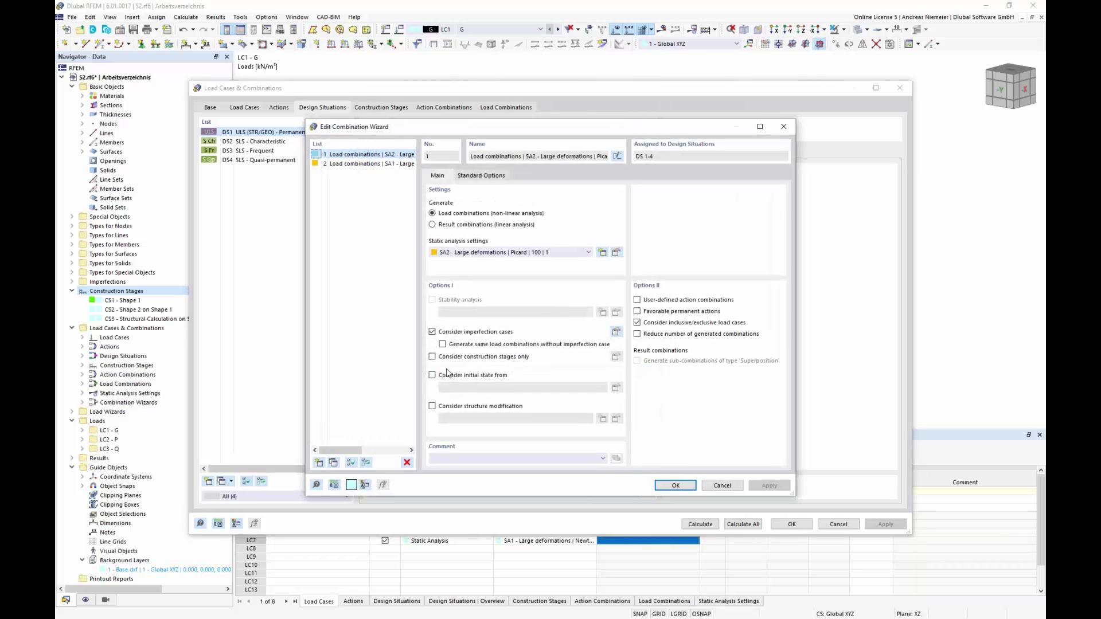
left_click(432, 356)
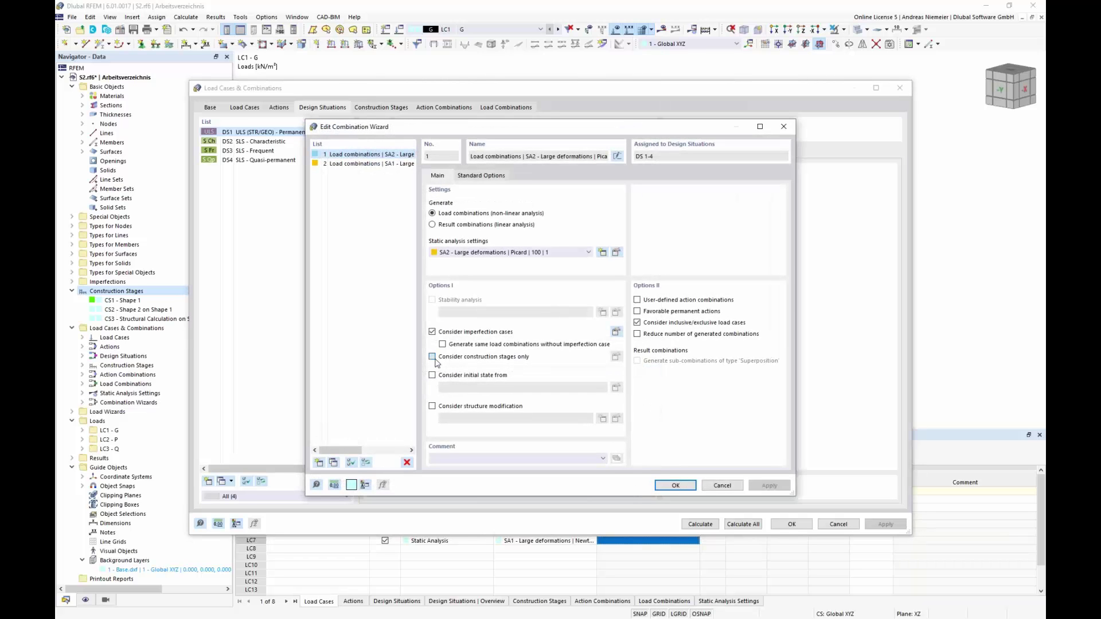
left_click(517, 255)
left_click(517, 278)
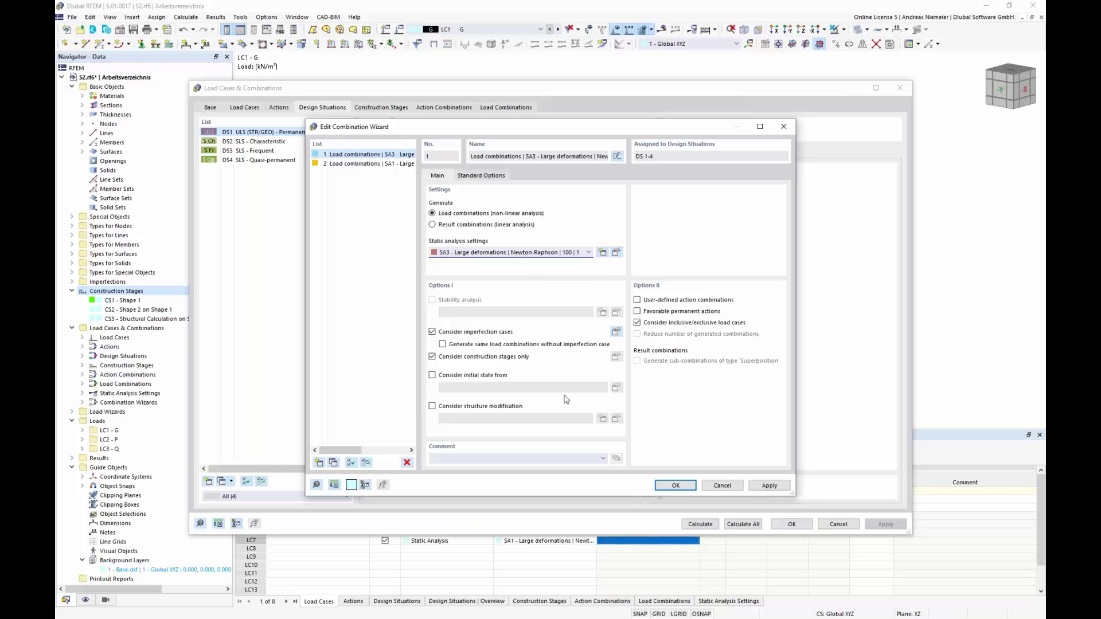
left_click(675, 485)
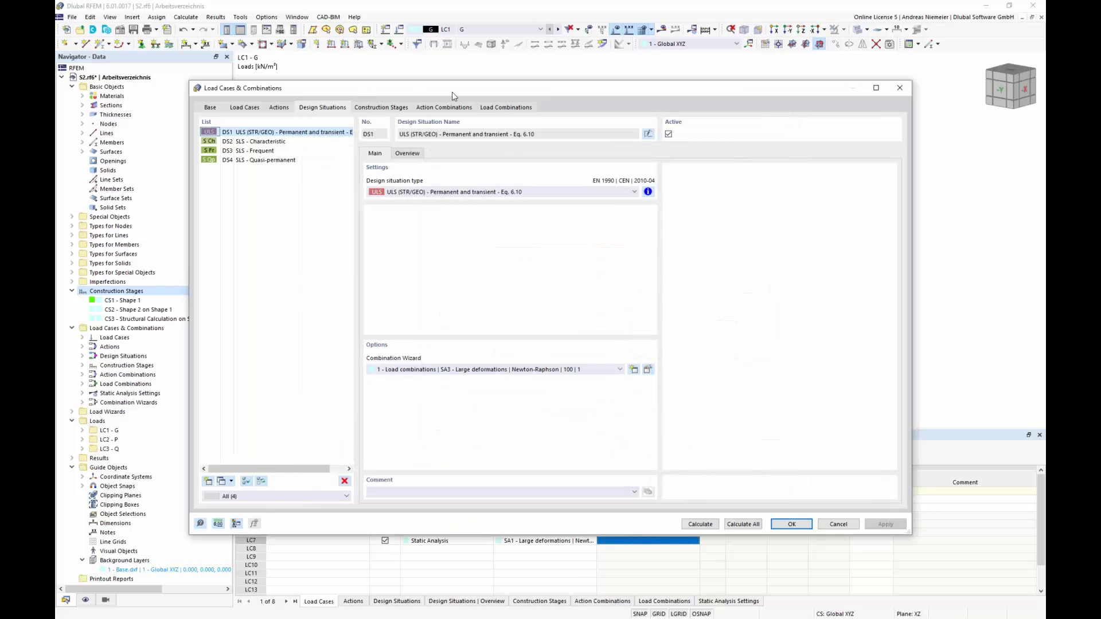
- Generate the load combinations and review the initial state and construction stage of several of them, plus the load cases assigned to CO8
left_click(505, 107)
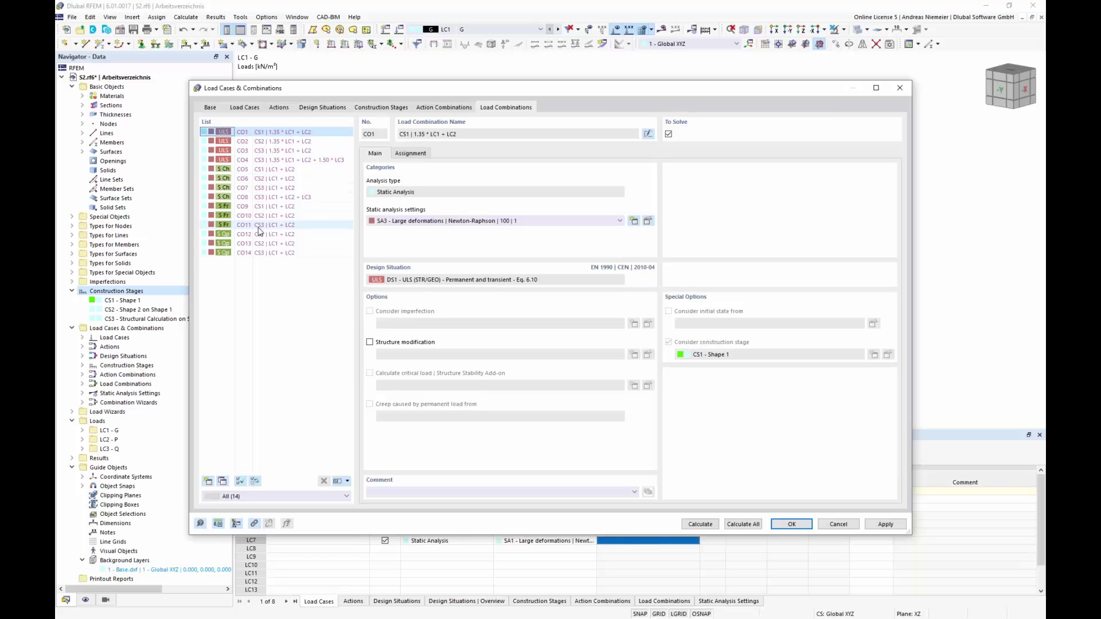
left_click(260, 141)
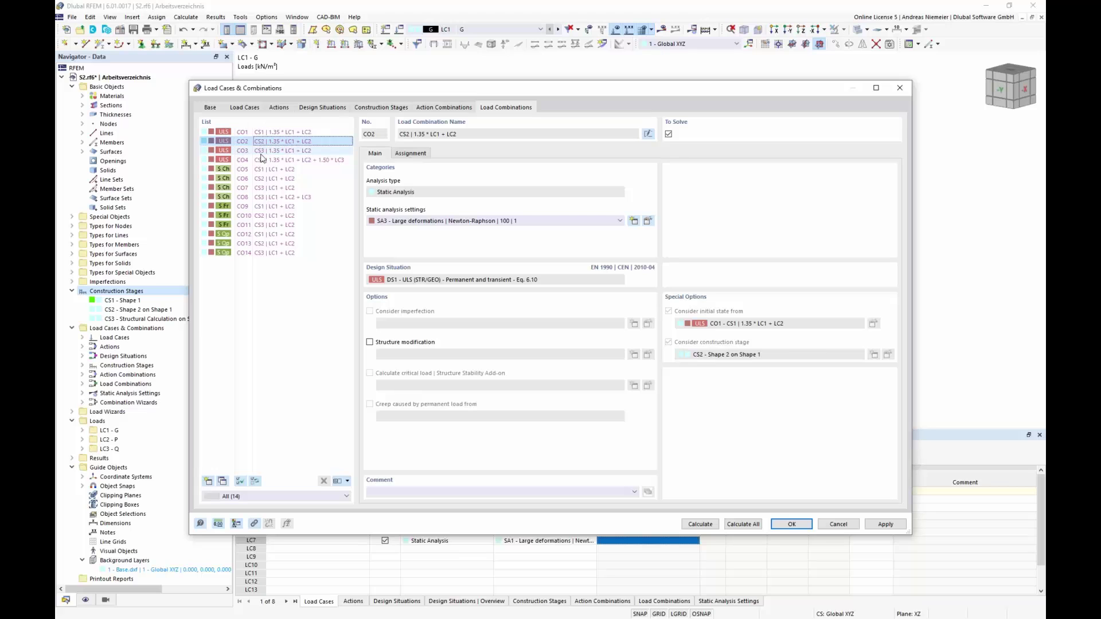
left_click(261, 152)
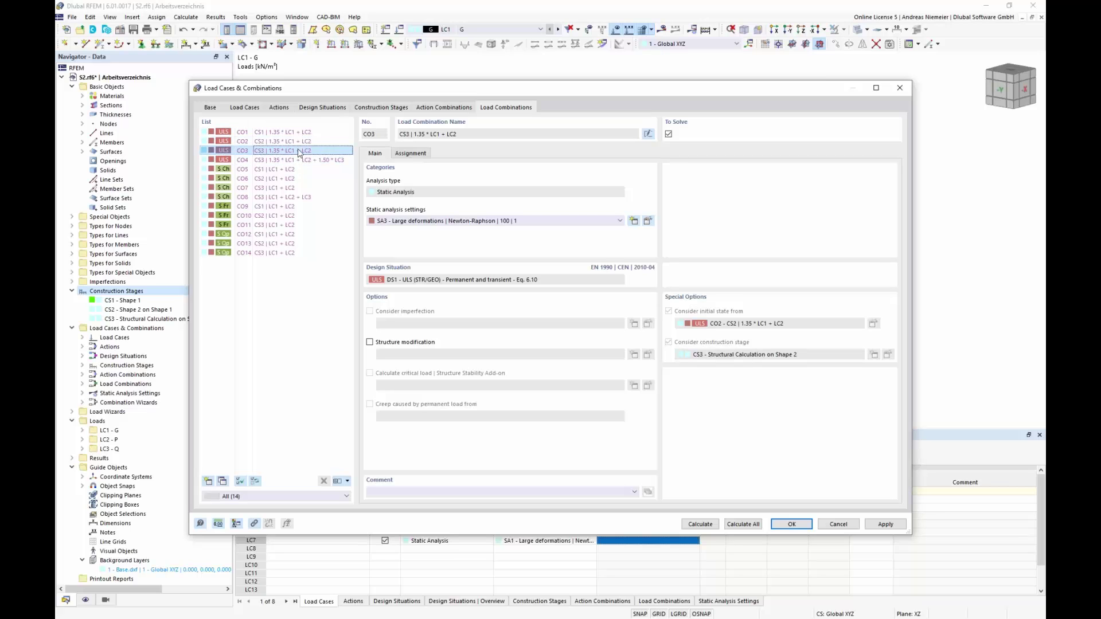
left_click(261, 169)
left_click(261, 187)
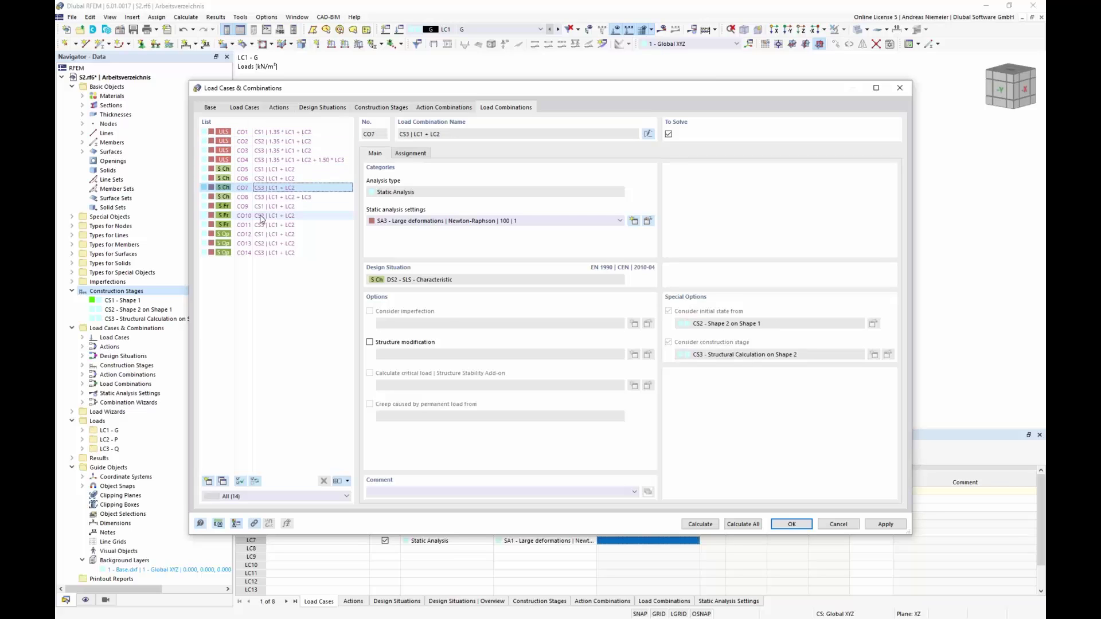
left_click(264, 216)
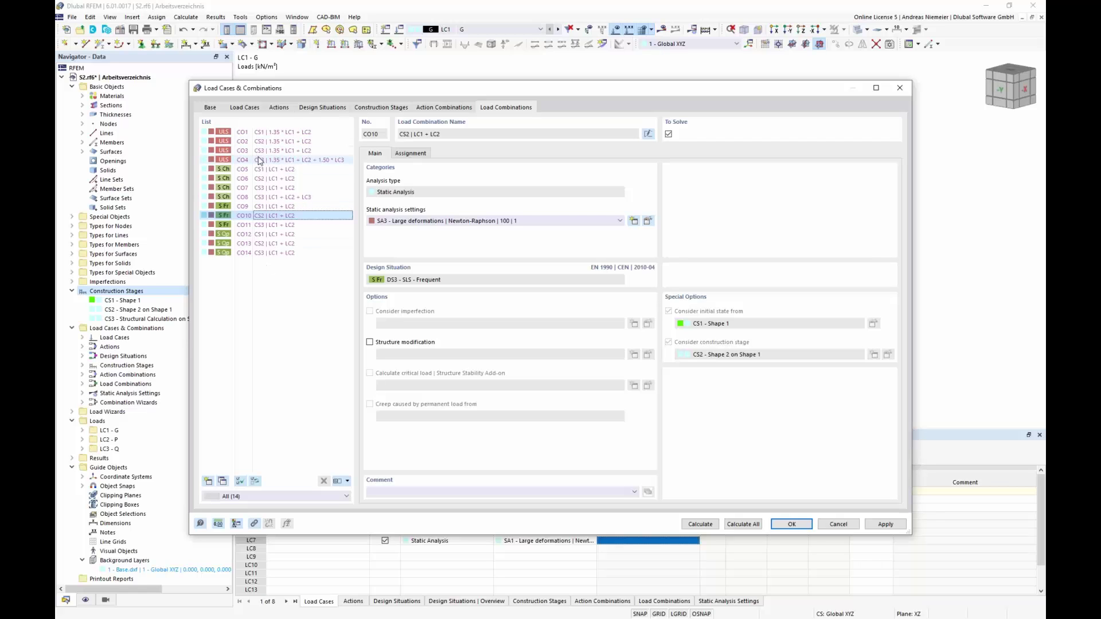
left_click(259, 198)
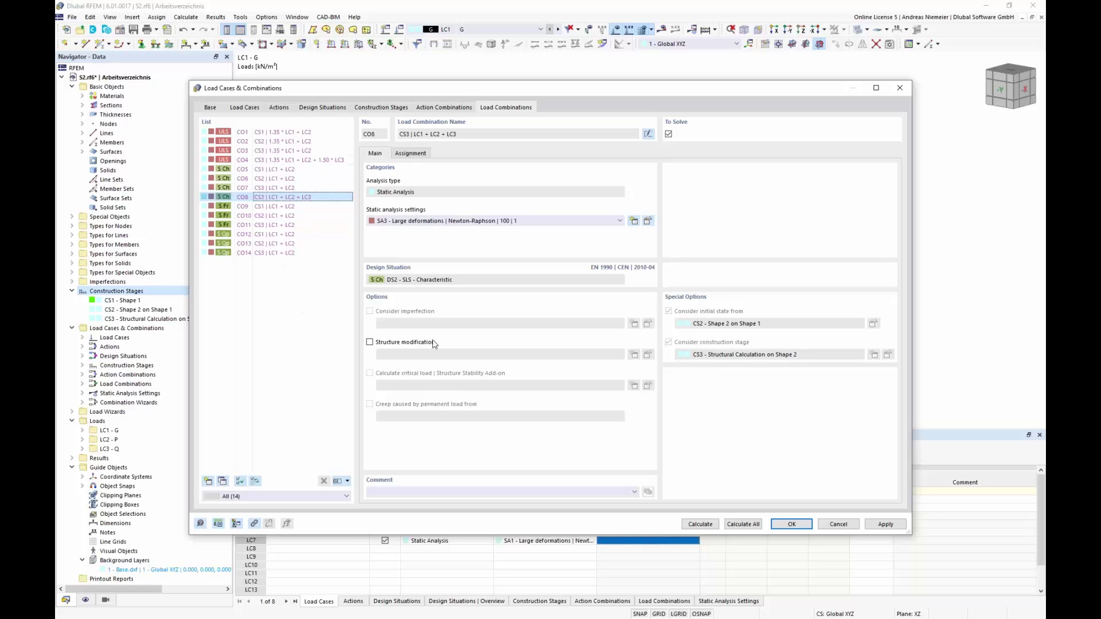
left_click(410, 153)
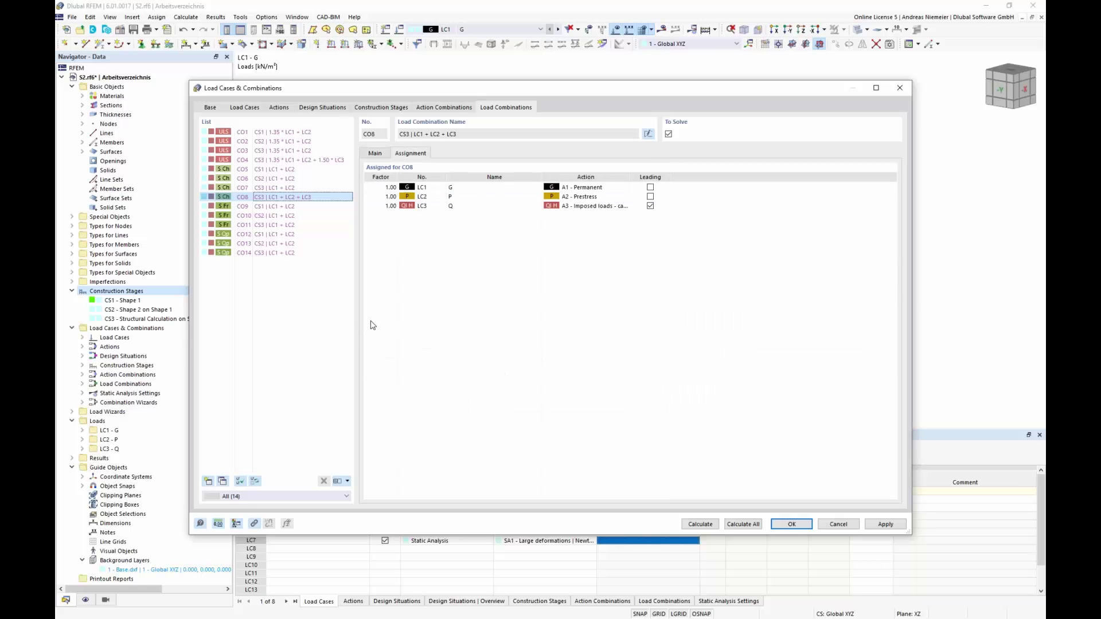
- Exclude load cases LC1-LC3 from solving and calculate everything else
left_click(243, 107)
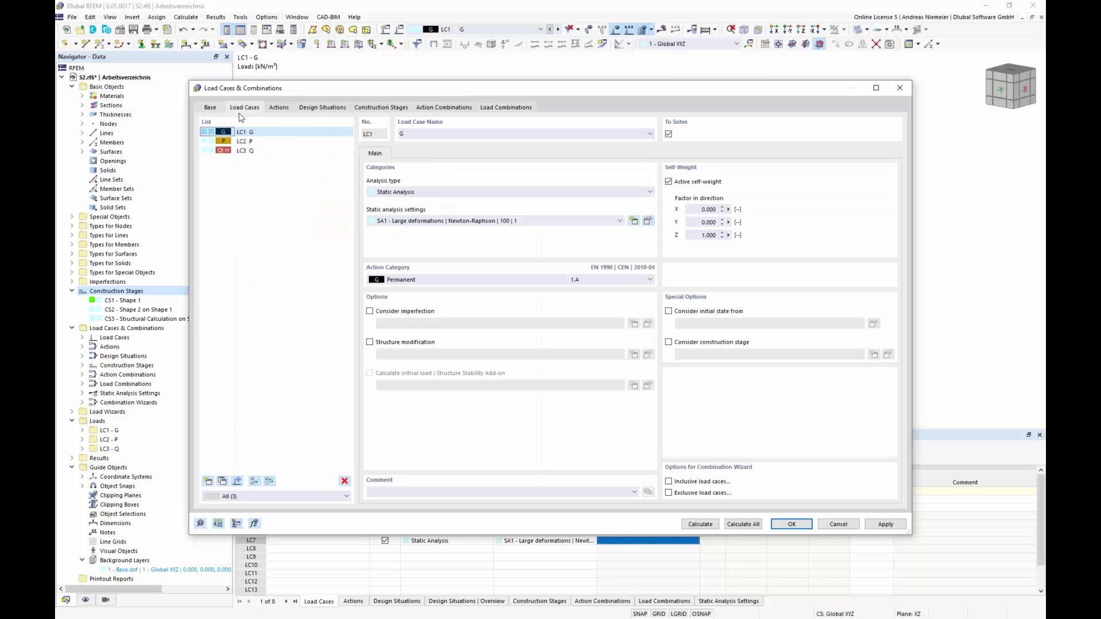
left_click(247, 150, "shift")
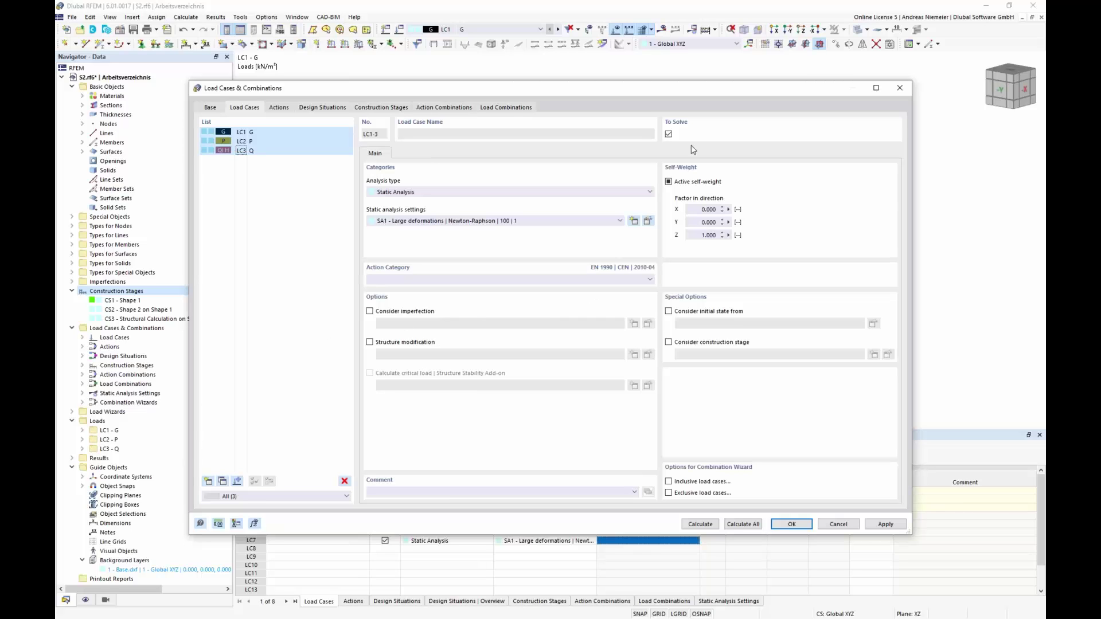
left_click(668, 135)
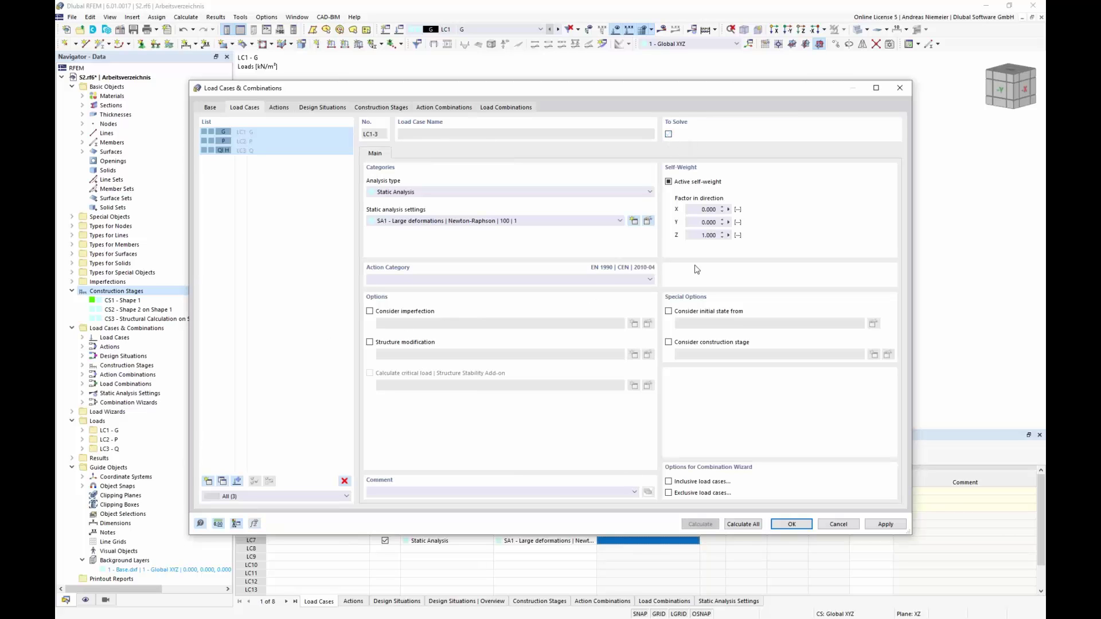
left_click(505, 108)
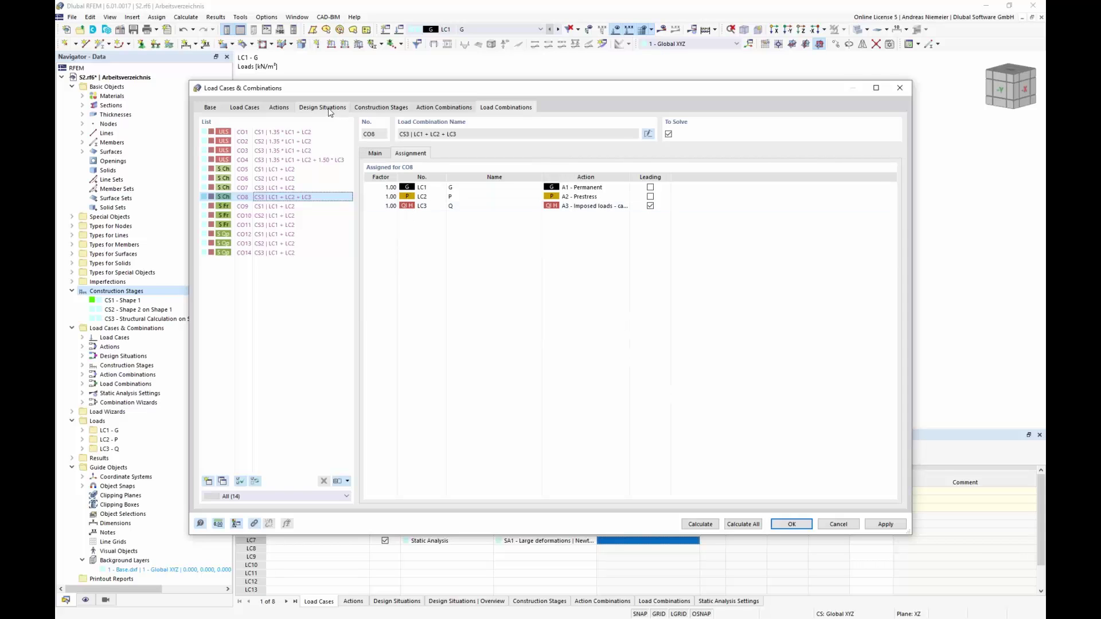
left_click(743, 524)
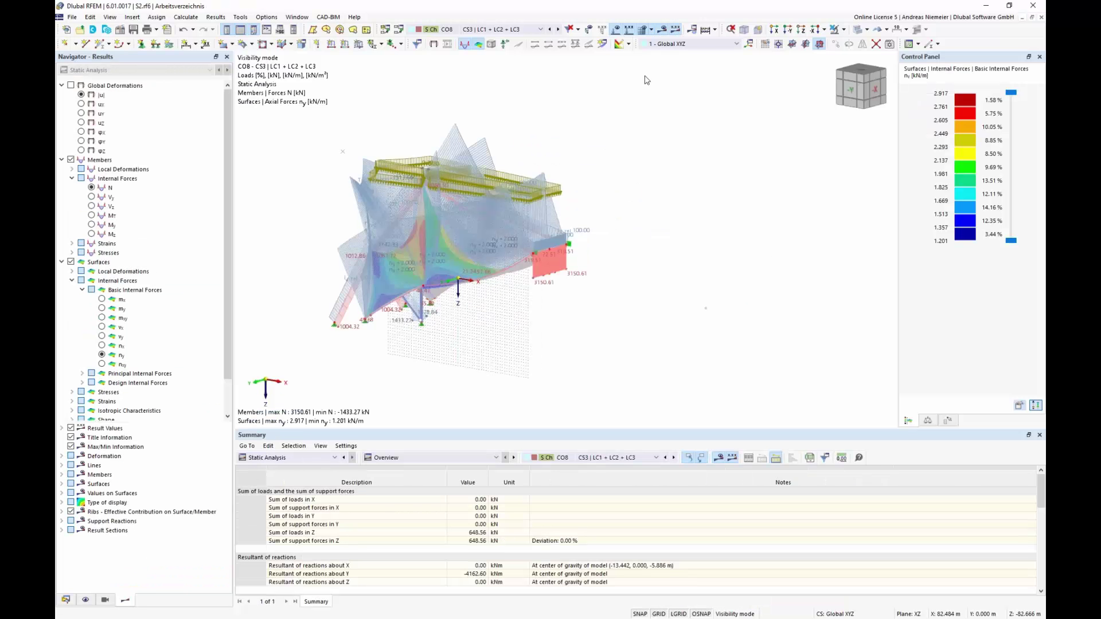
- Hide the load display and examine the member forces N and membrane axial forces of CO8 on the roof
middle_click_drag(430, 341, 564, 303, "ctrl")
left_click(616, 45)
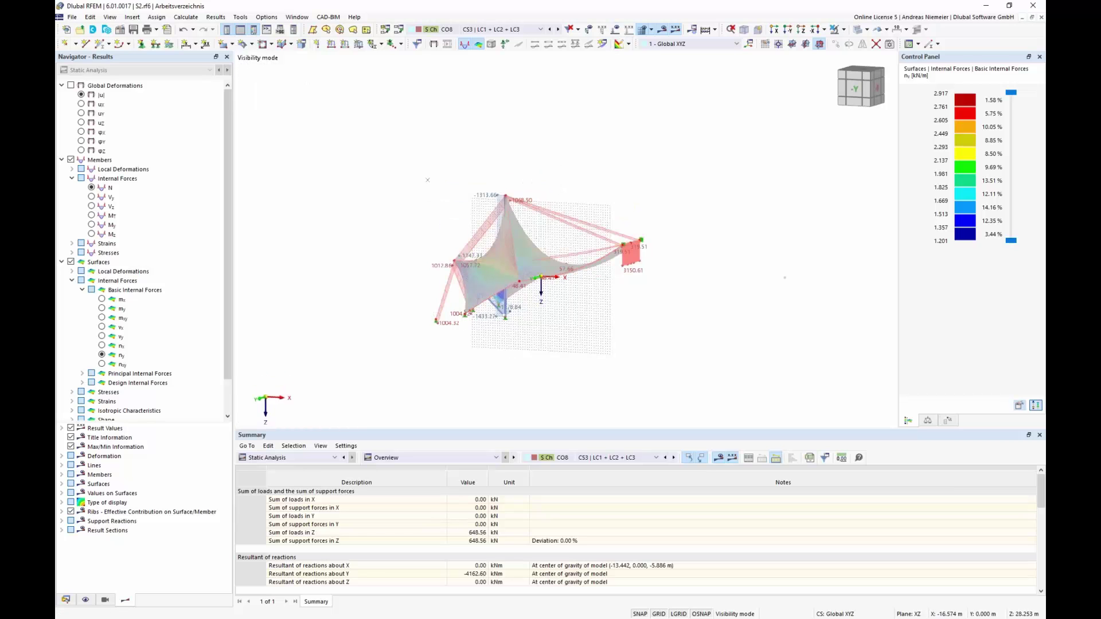
middle_click_drag(506, 351, 531, 316, "ctrl")
scroll(531, 317, "up", 2)
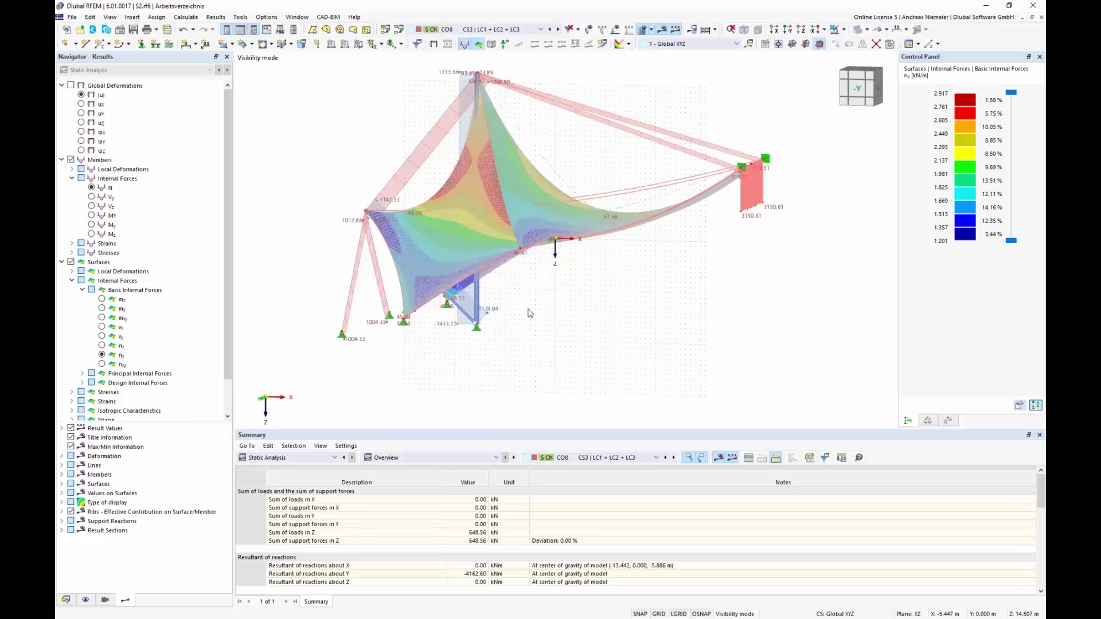
- Display the results of load combination CO3 and examine its member and membrane forces from several directions, including the -Y view
left_click(540, 29)
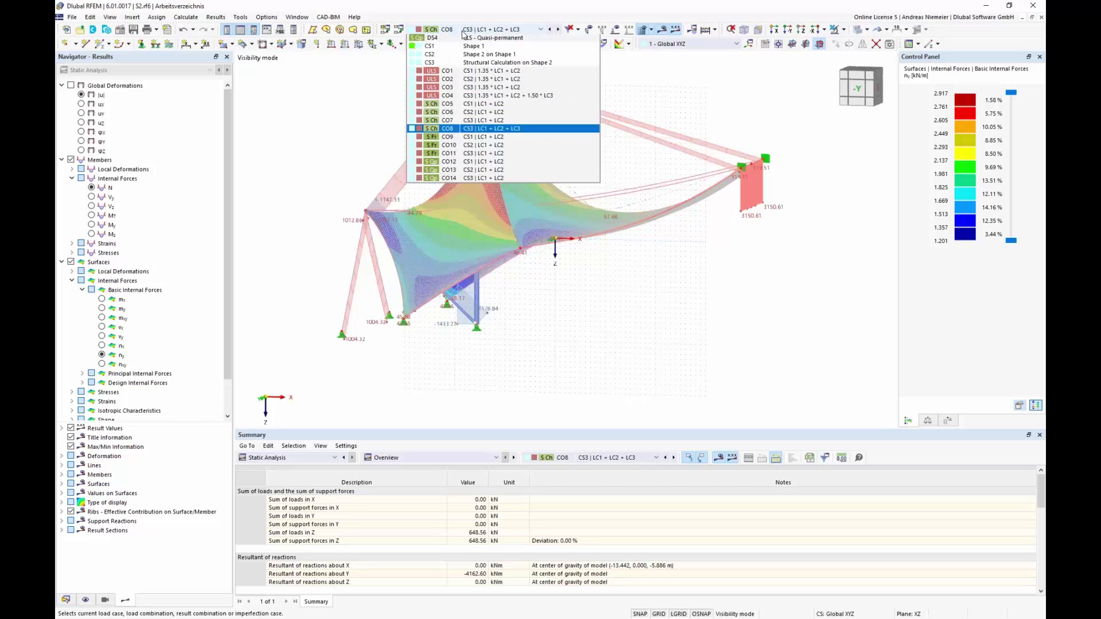
scroll(493, 143, "up", 3)
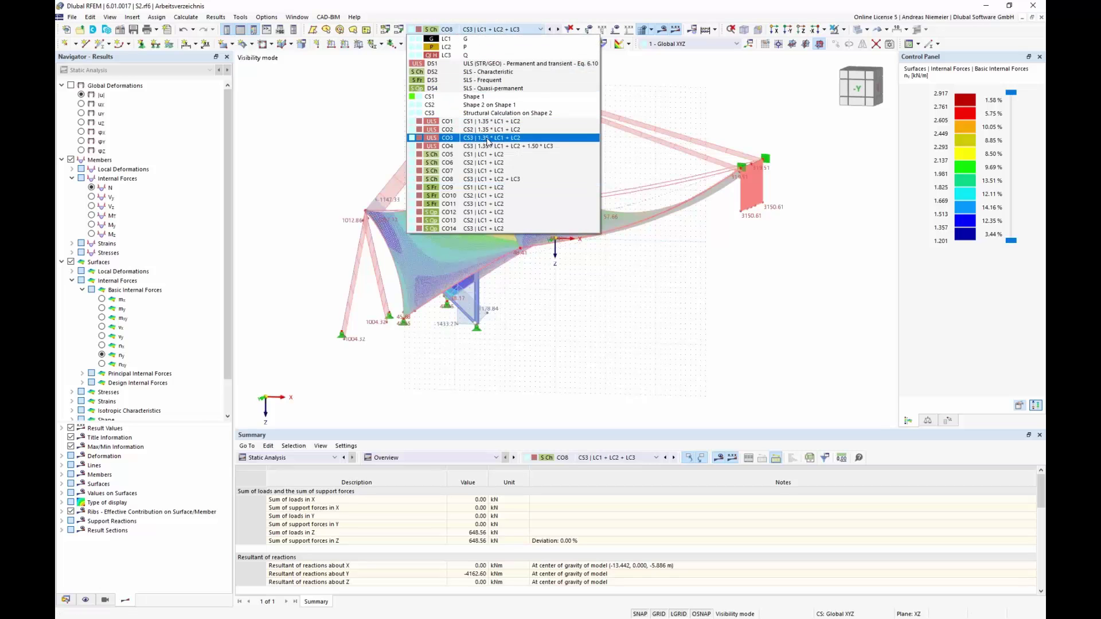
left_click(559, 291)
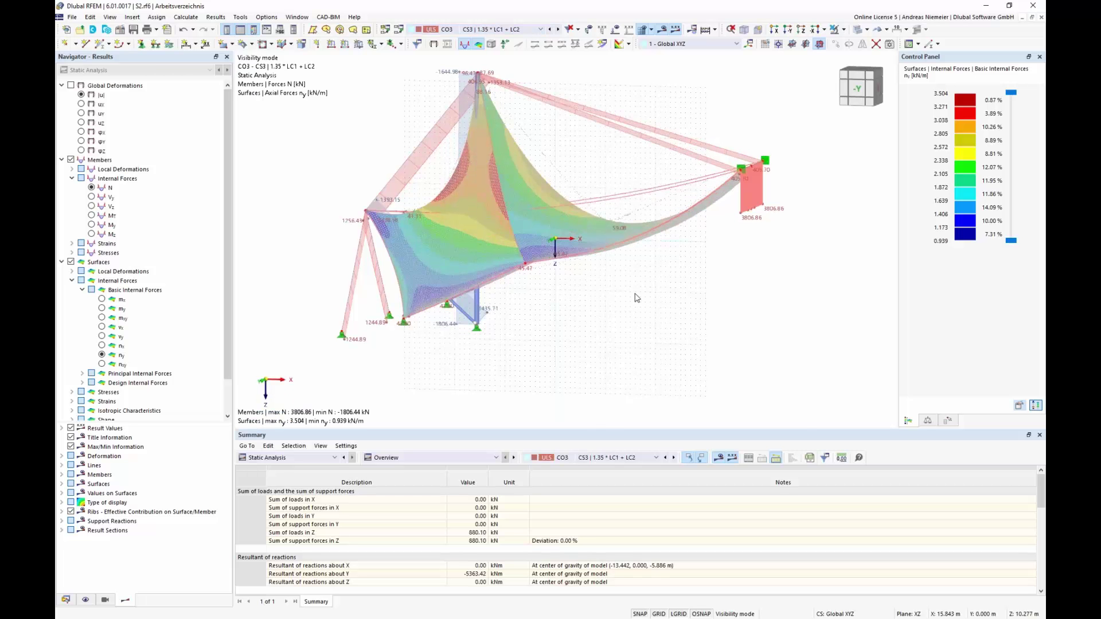
middle_click_drag(637, 299, 532, 293, "ctrl")
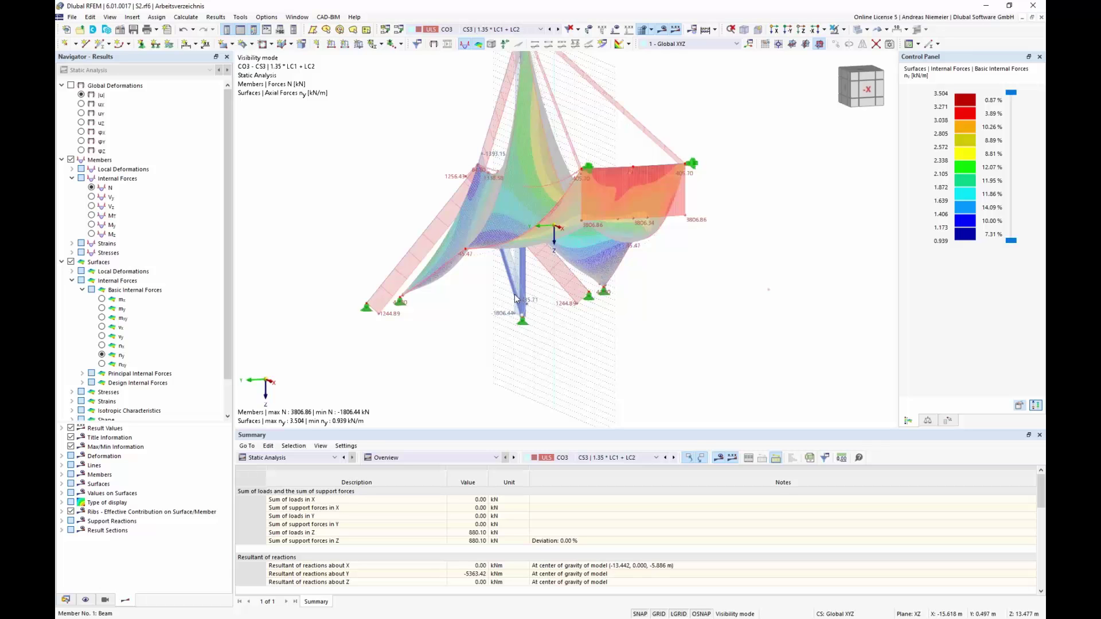
key("alt+2")
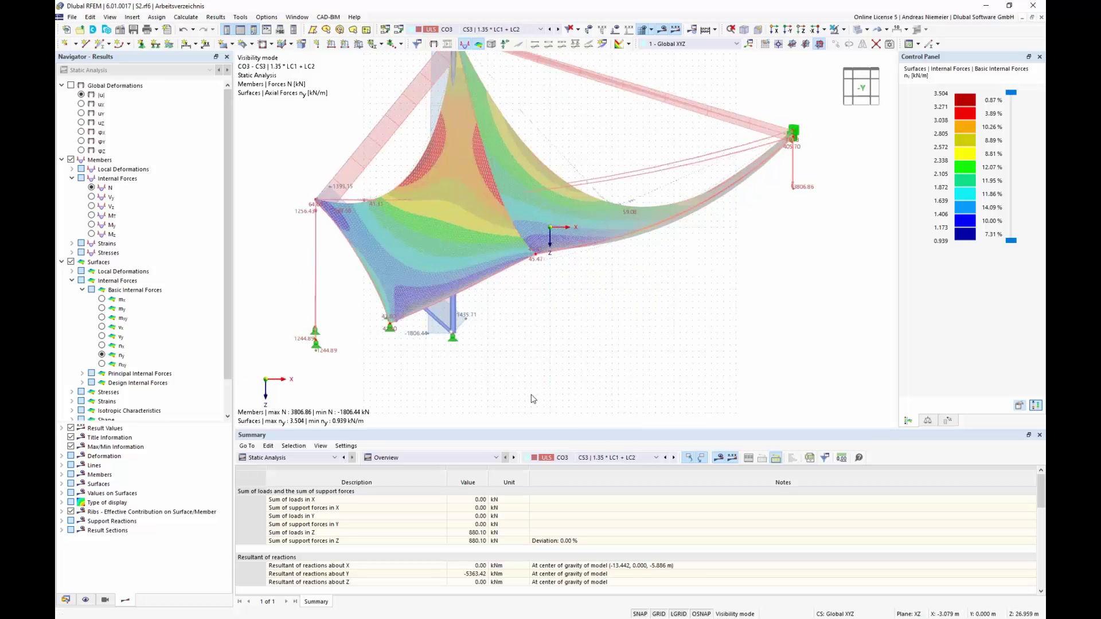
left_click(472, 33)
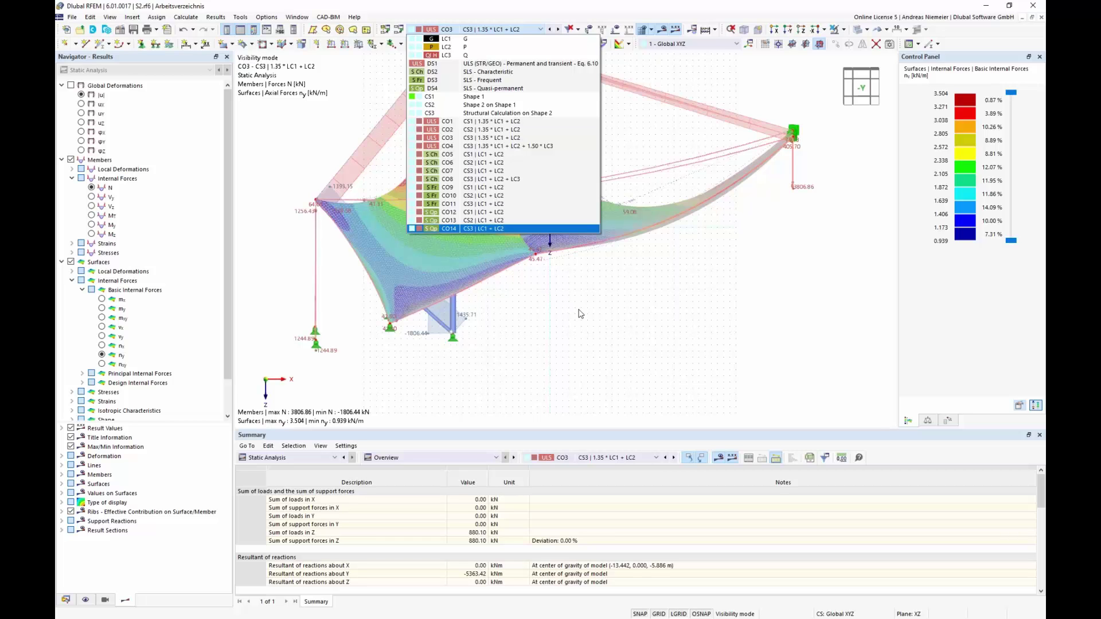
left_click(653, 323)
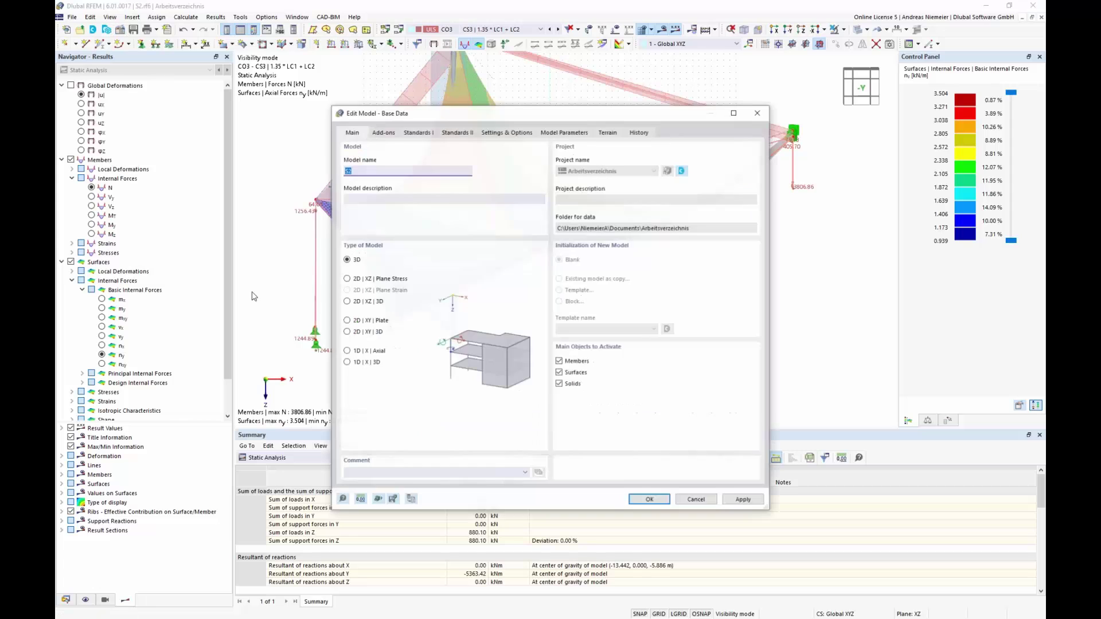
- Review the model's activated add-ons, then bring up the Stress-Strain Analysis input tables
left_click(382, 132)
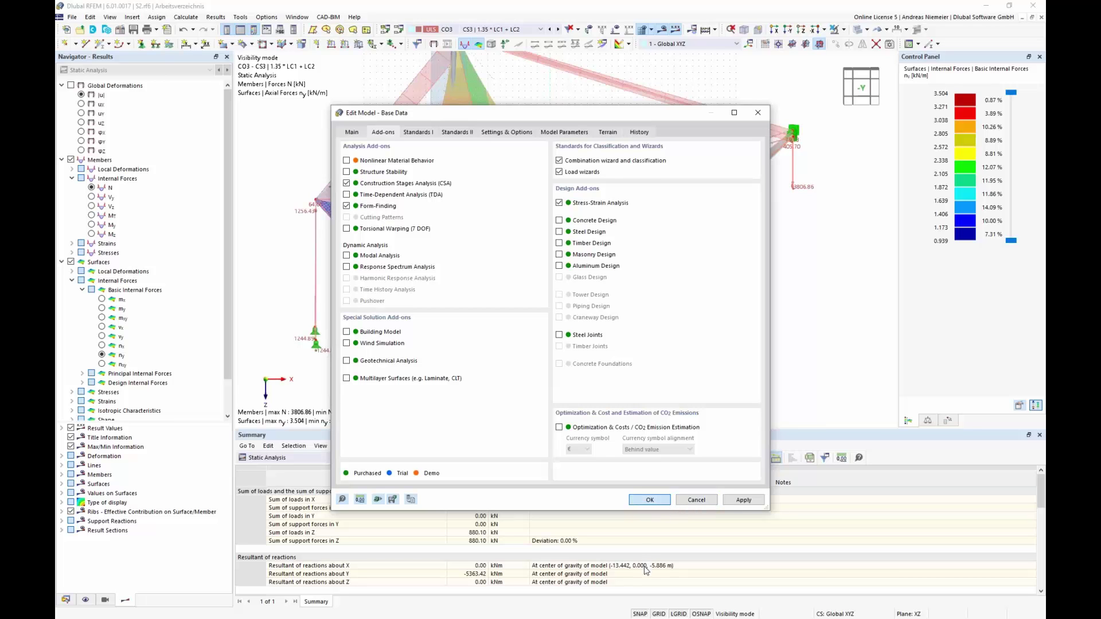
key("Return")
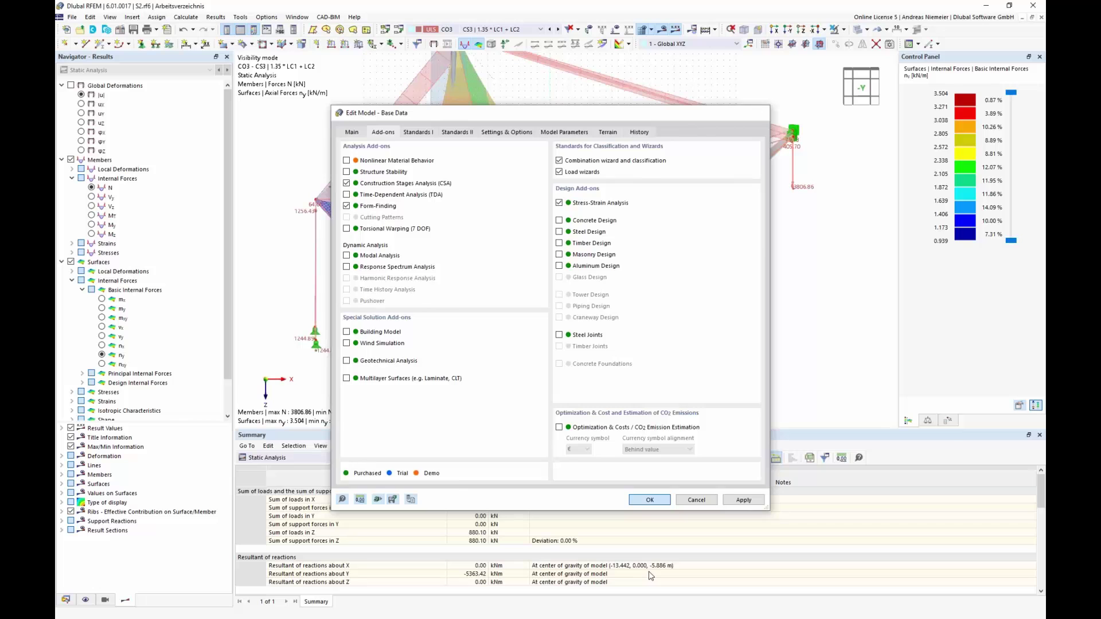
left_click(293, 458)
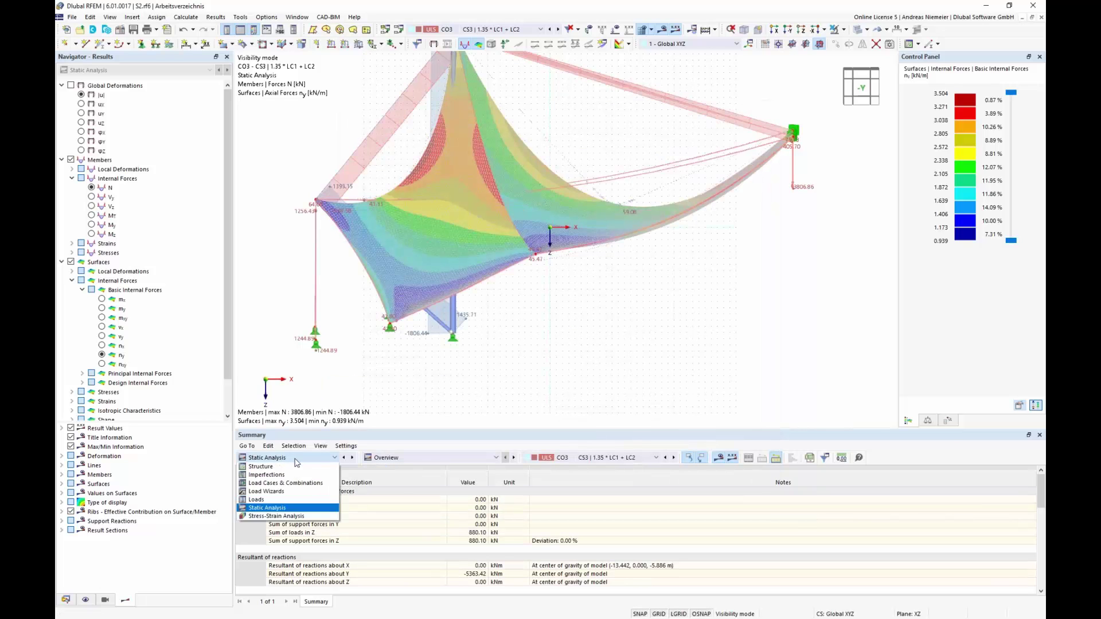
left_click(288, 517)
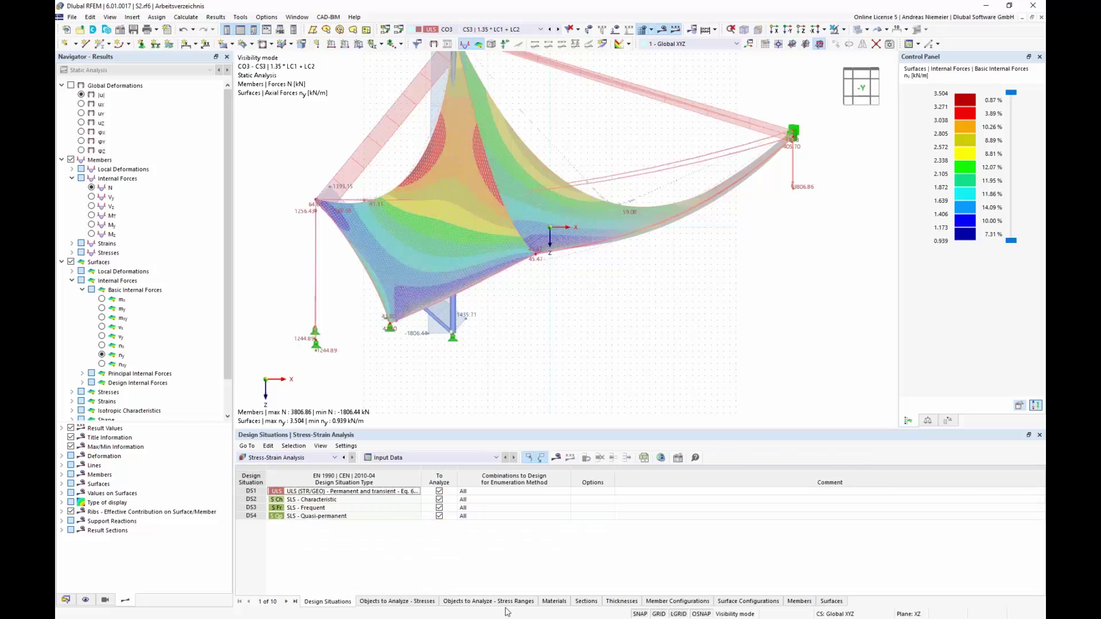
- Deselect all stresses in the Default member configuration and calculate only the von Mises equivalent stress σeqv,von Mises
left_click(670, 605)
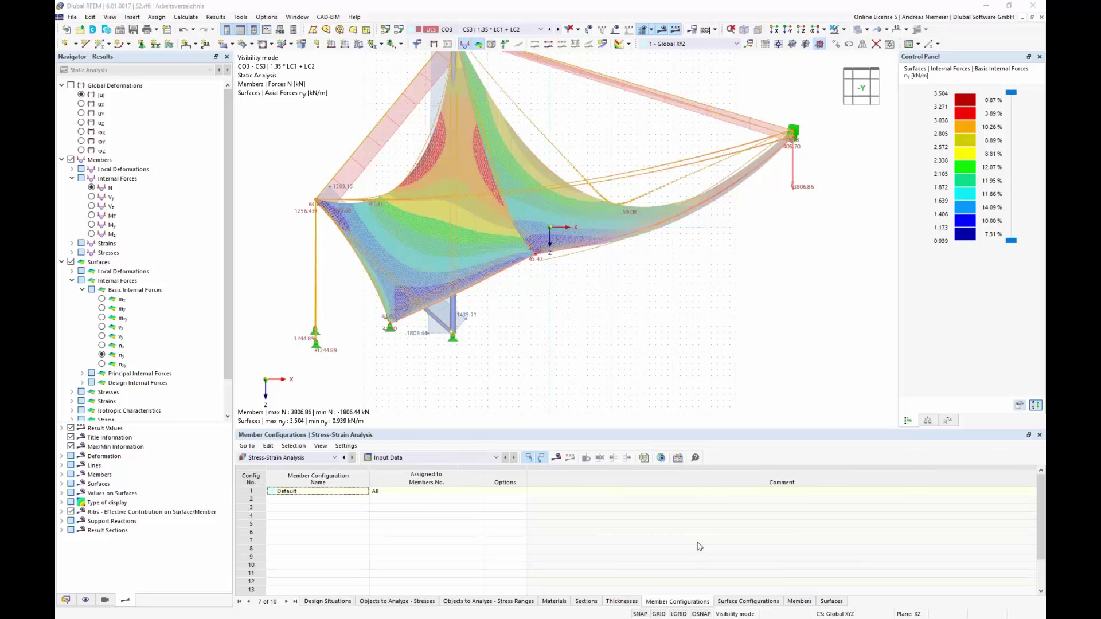
scroll(561, 354, "down", 6)
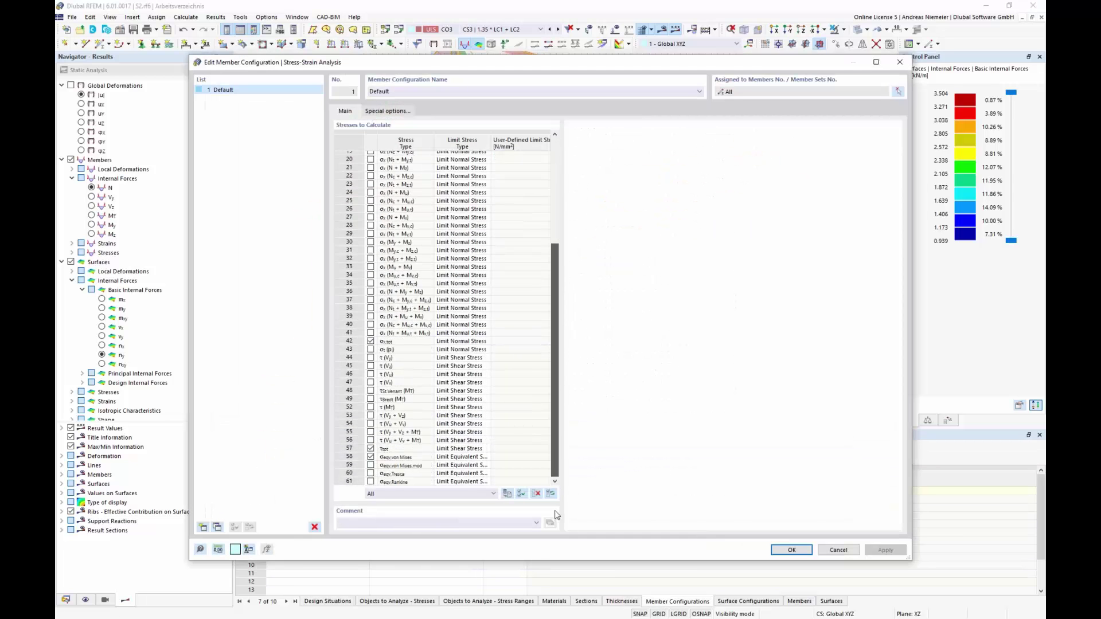
scroll(401, 258, "up", 5)
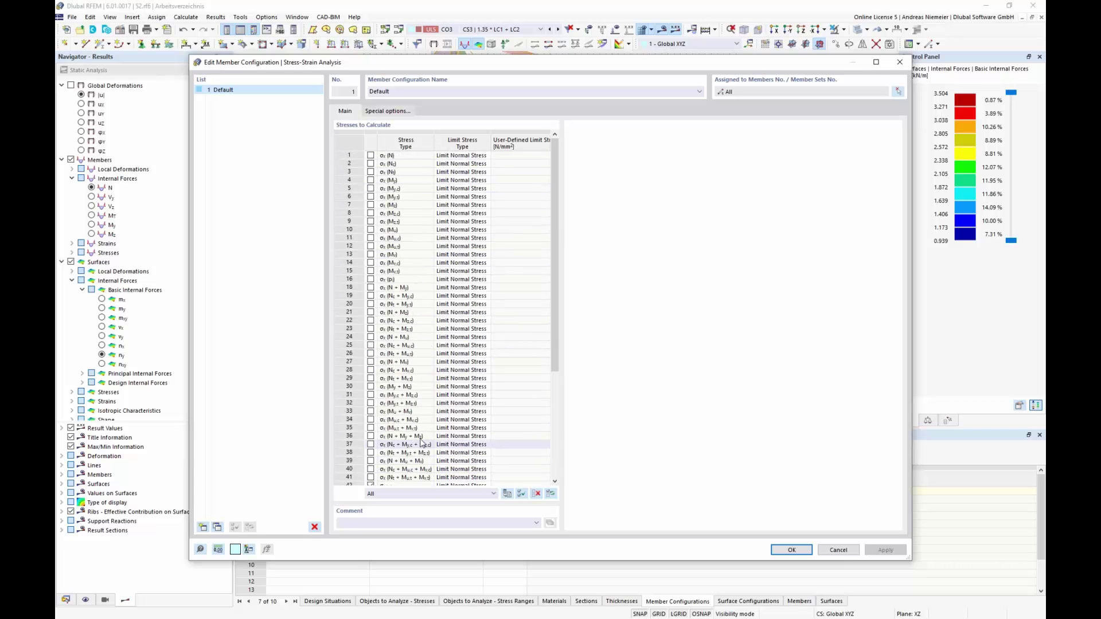
scroll(413, 461, "down", 5)
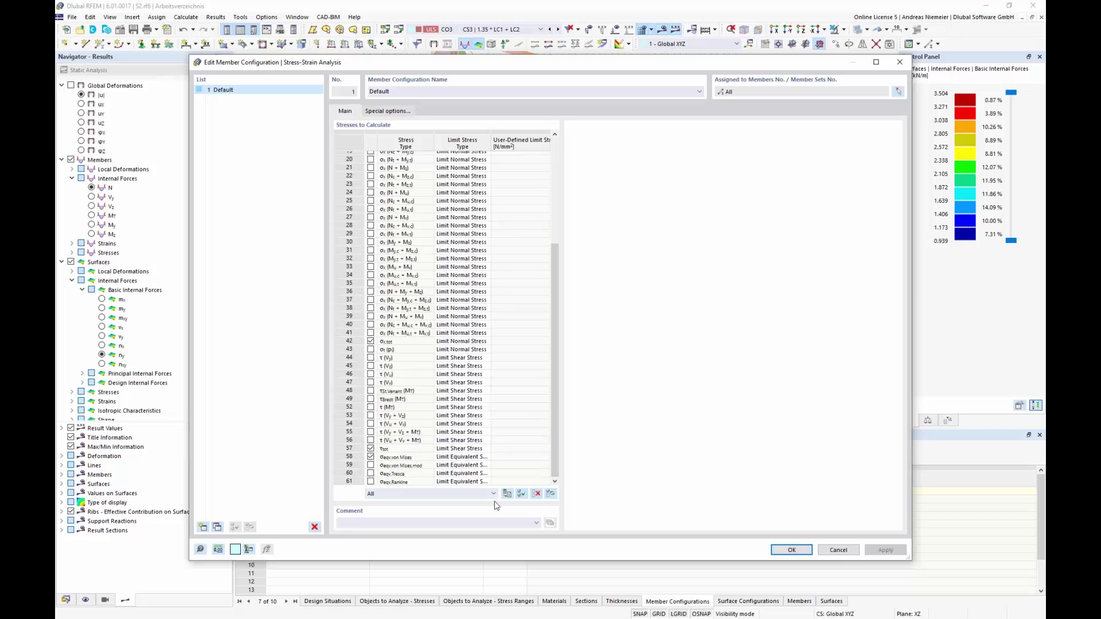
left_click(536, 494)
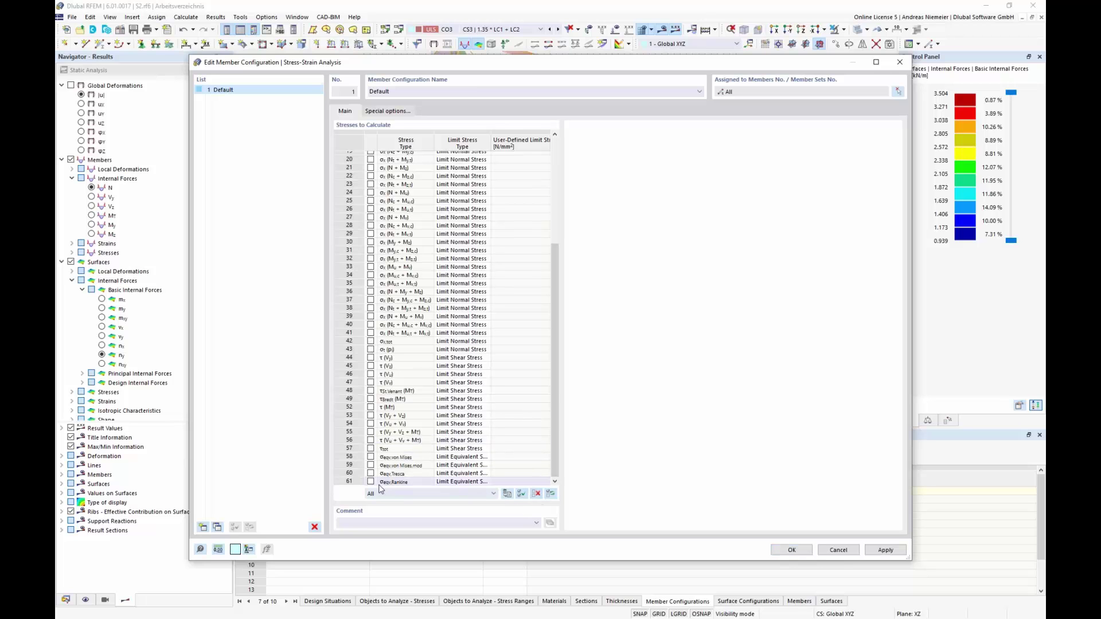
left_click(370, 457)
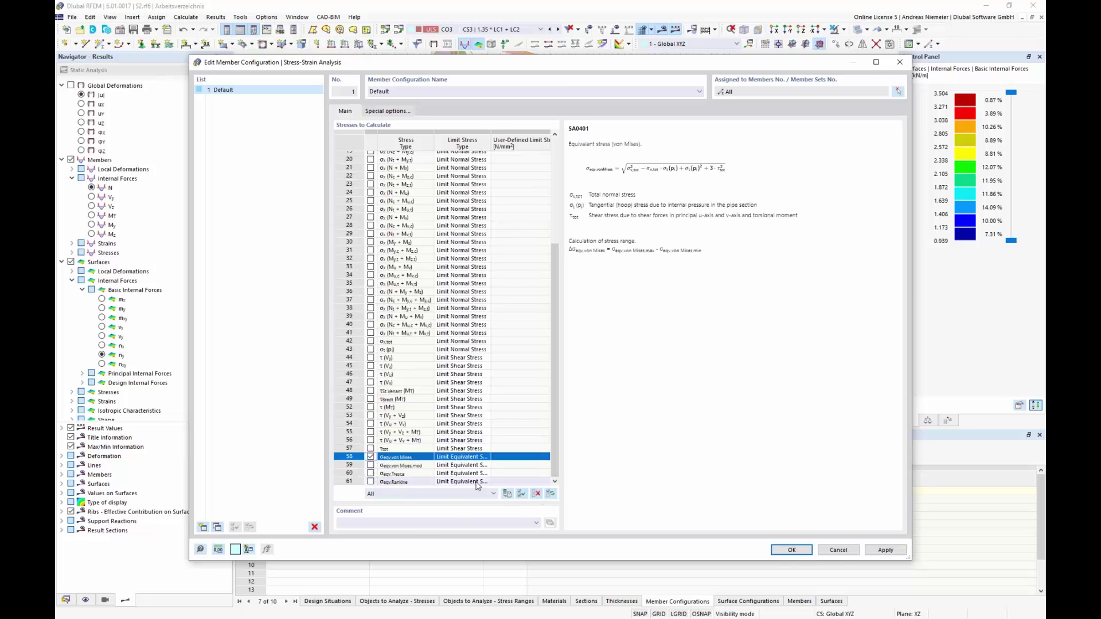
left_click(878, 552)
left_click(791, 549)
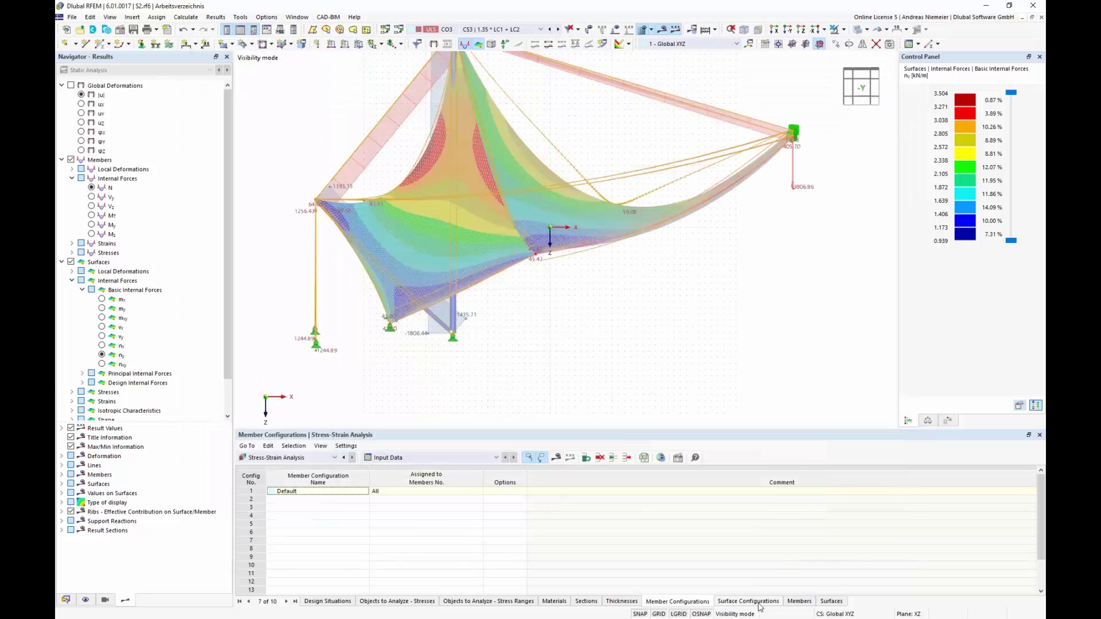
- Deselect all stresses in the Default surface configuration and select only the membrane stresses σx,m and σy,m
left_click(756, 602)
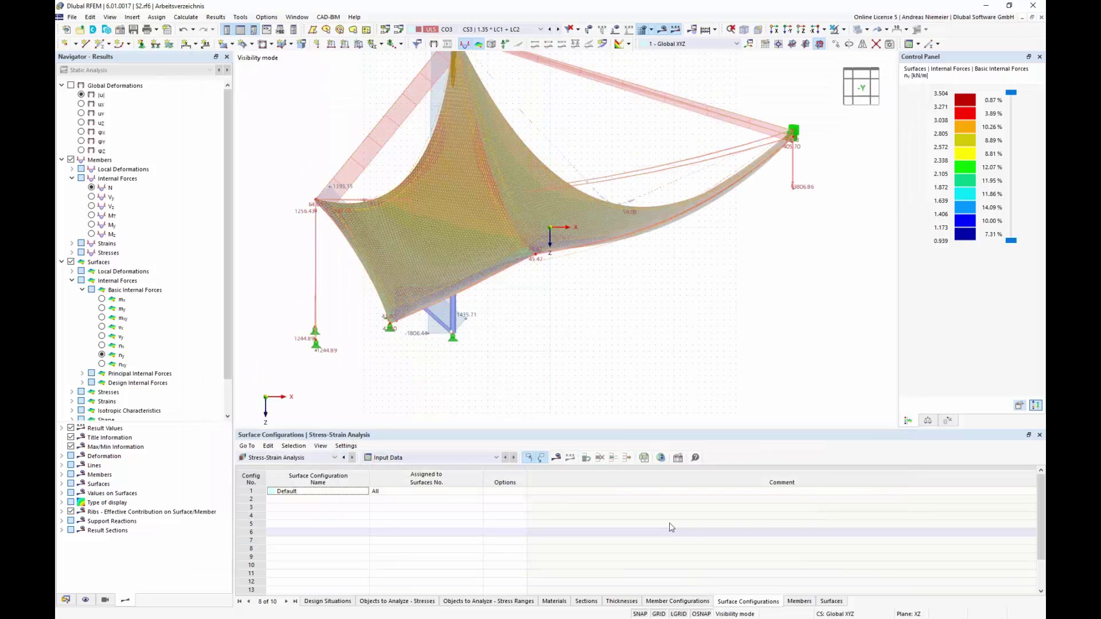
left_click(678, 459)
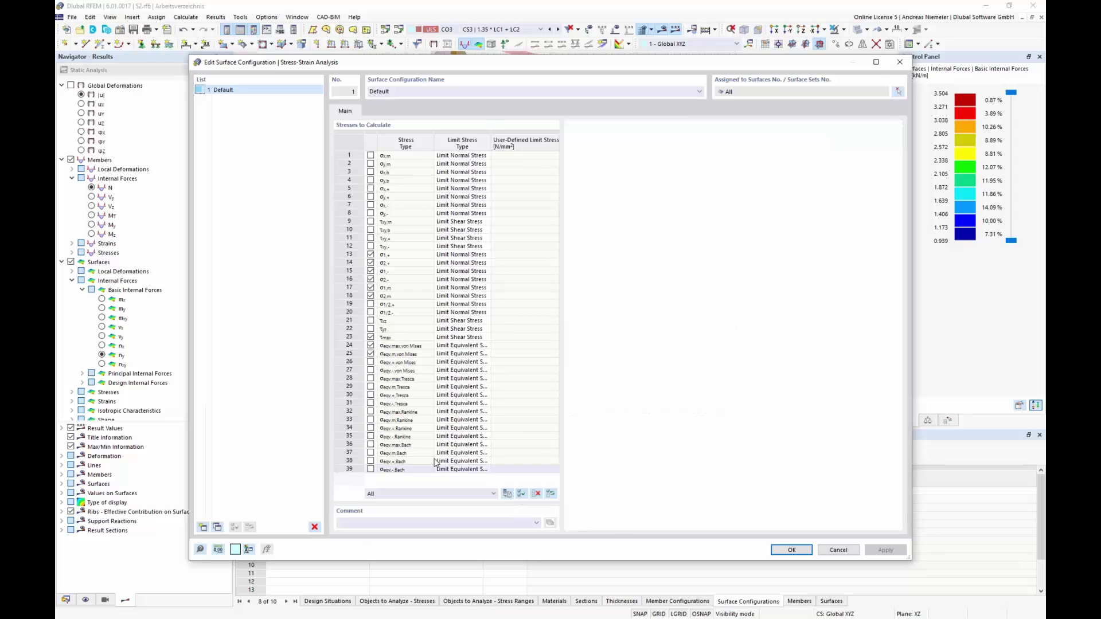
left_click(537, 496)
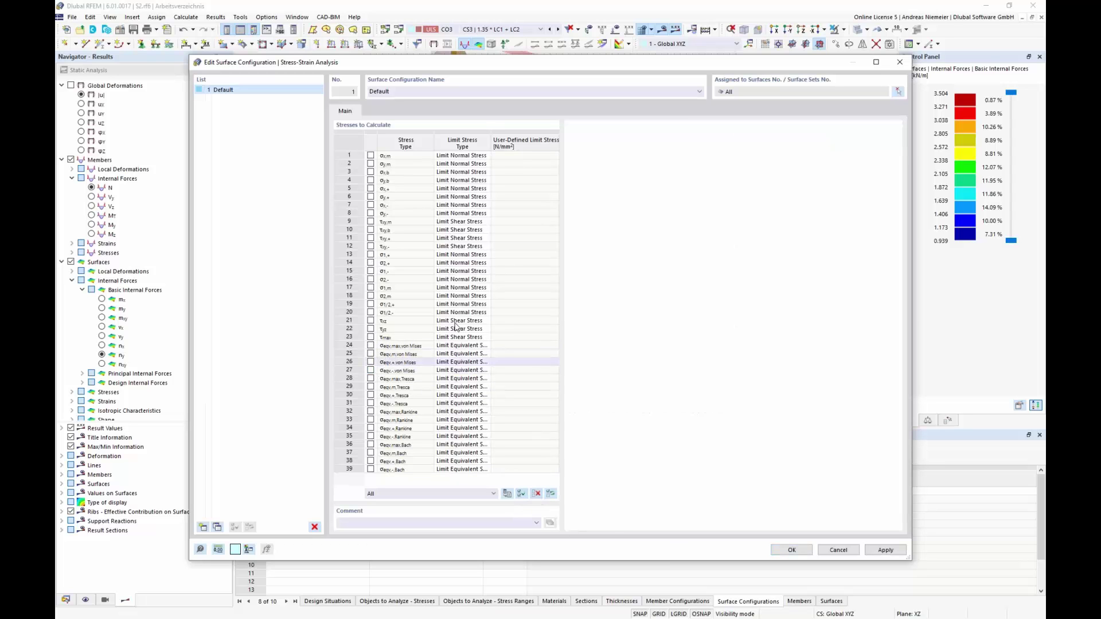
left_click(370, 155)
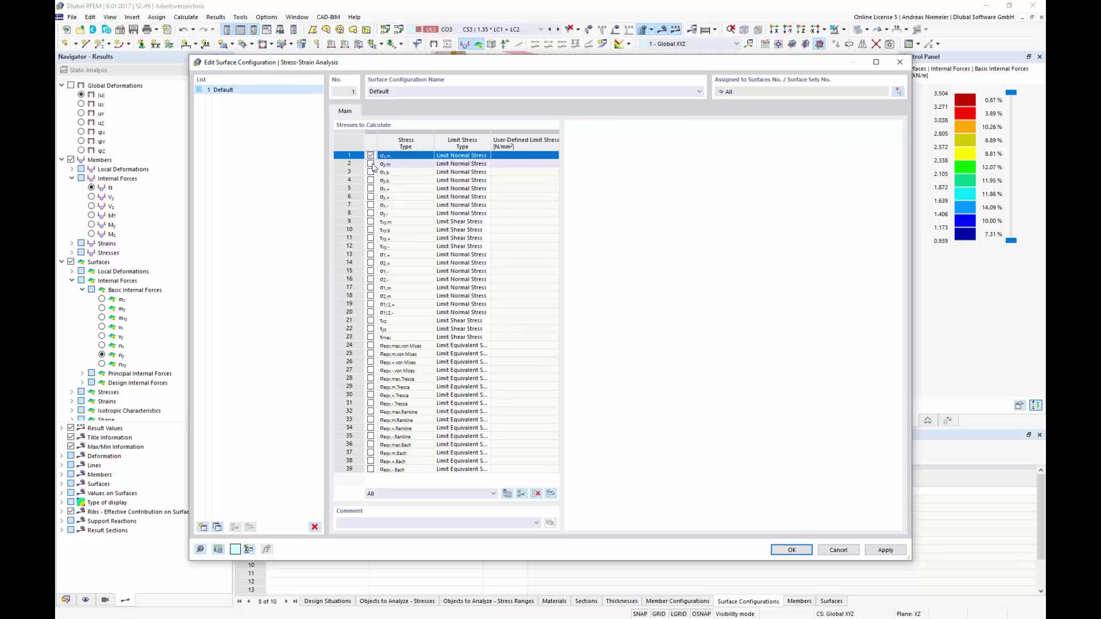
left_click(371, 164)
- Set user-defined limit stresses of 35 N/mm² for σx,m and 25 N/mm² for σy,m in the surface configuration and accept it
left_click(461, 155)
left_click(486, 155)
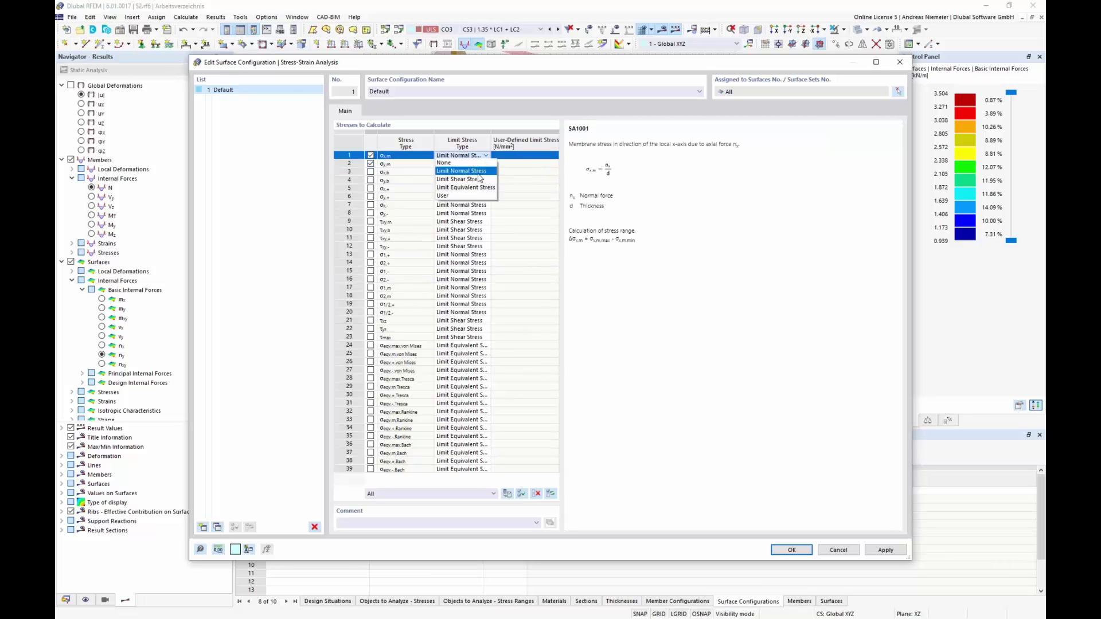
left_click(445, 196)
left_click(516, 156)
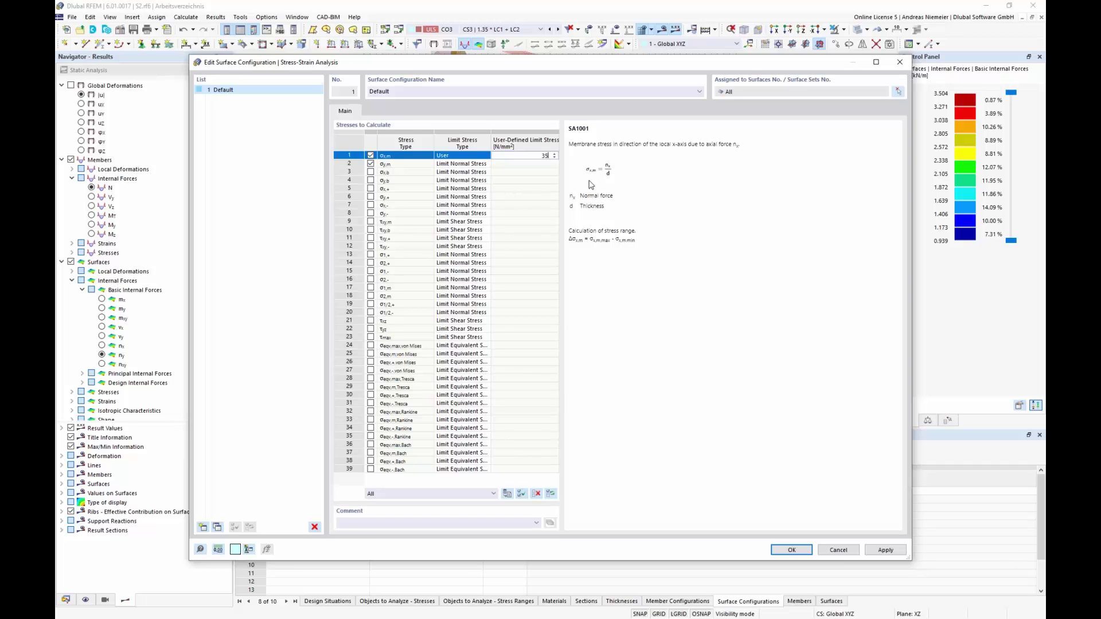
left_click(462, 164)
left_click(486, 164)
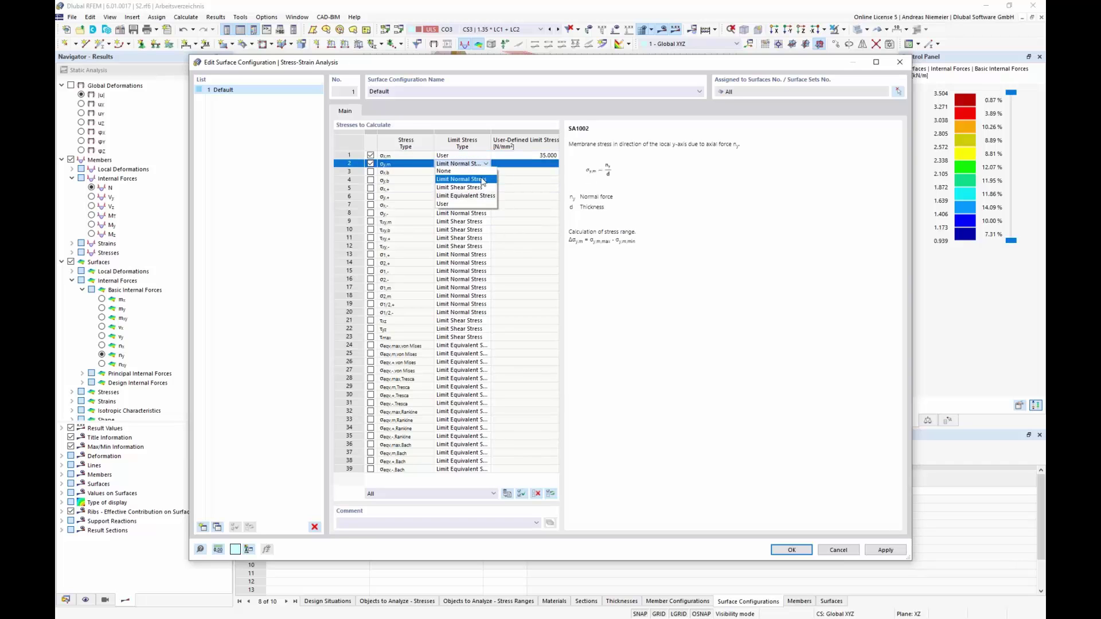
left_click(443, 204)
left_click(523, 164)
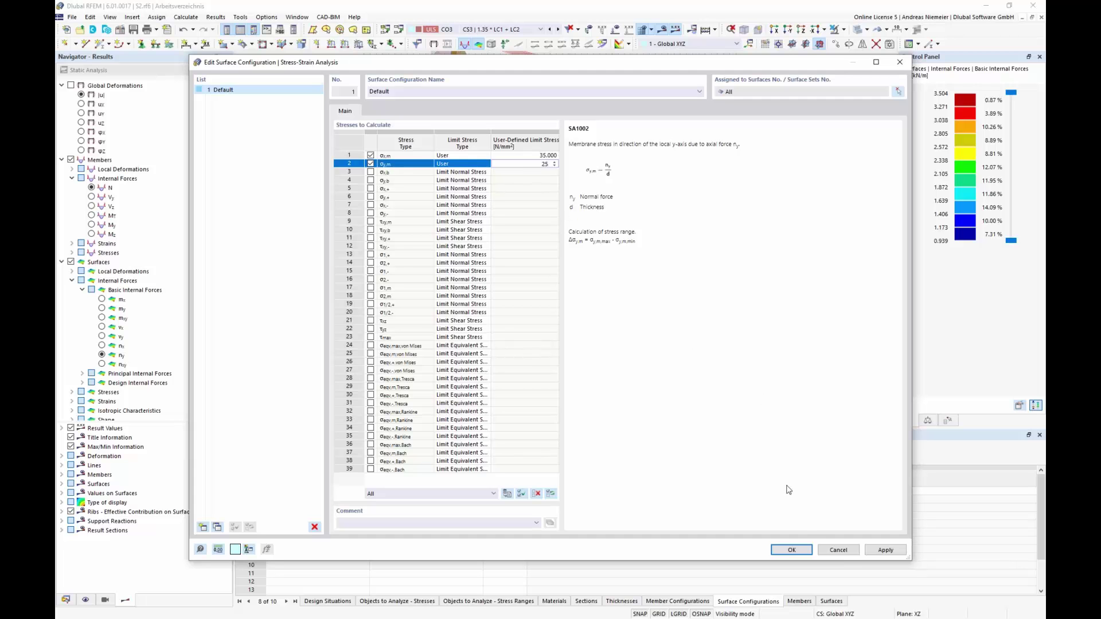
left_click(791, 552)
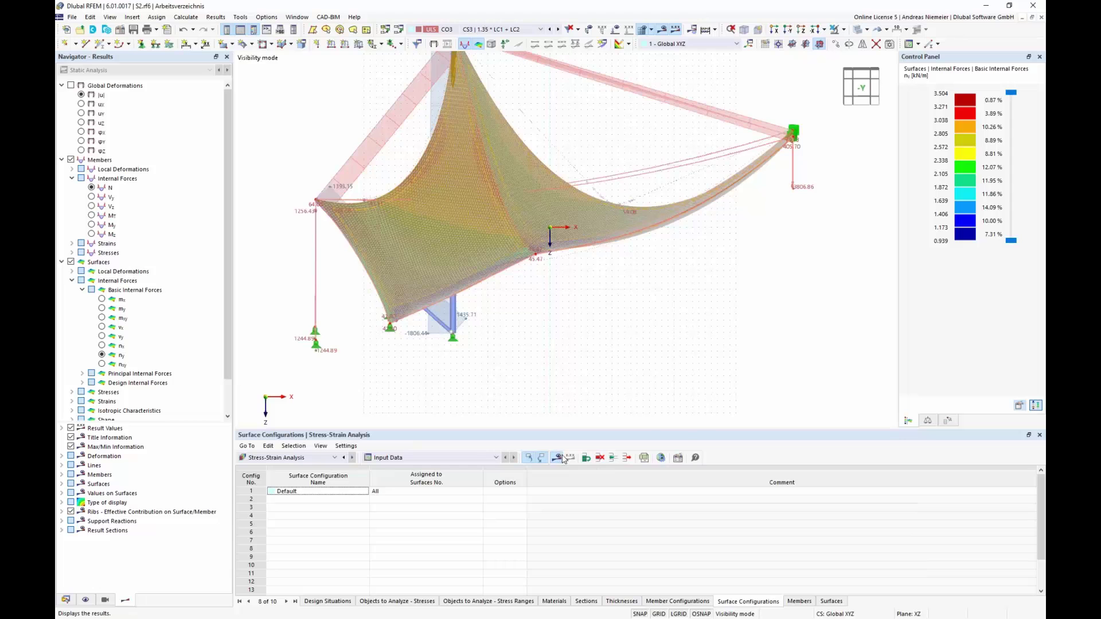
- Calculate and display the stress-strain analysis results, and examine the member and membrane stresses from several directions
left_click(562, 458)
left_click(593, 360)
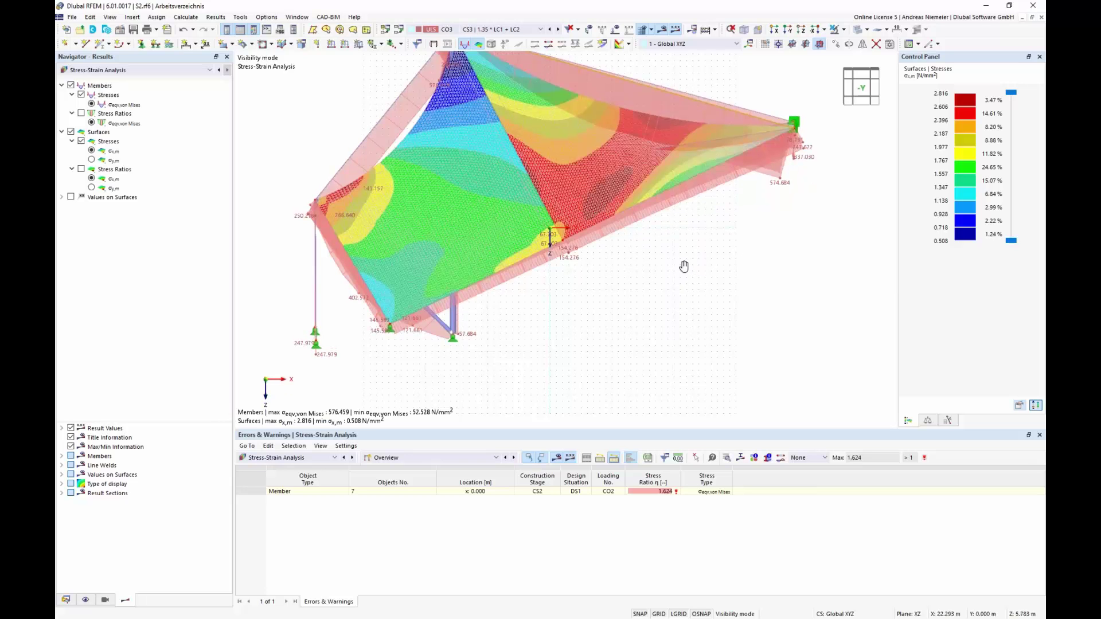
middle_click_drag(683, 266, 562, 276, "ctrl")
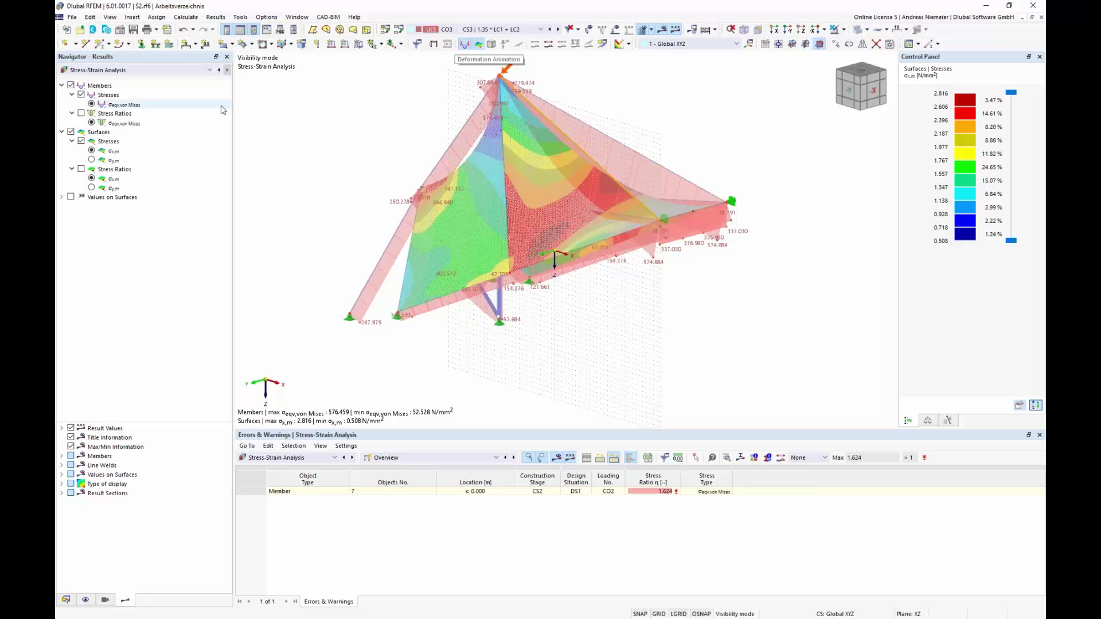
left_click(456, 49)
middle_click_drag(308, 149, 360, 162, "ctrl")
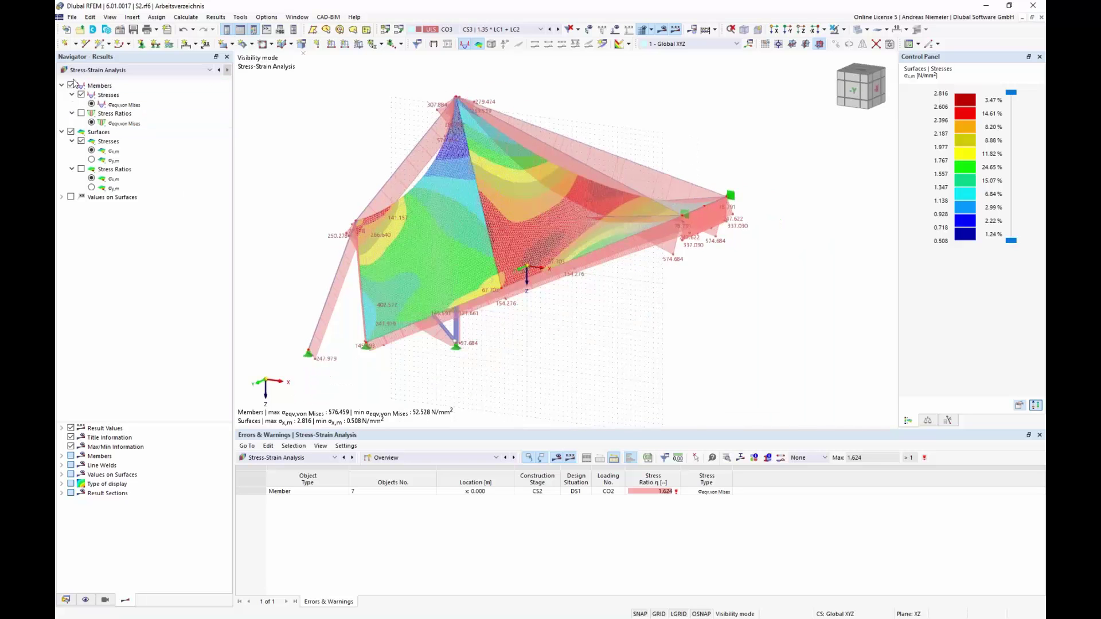
- Hide the surface results and display the von Mises stress ratios of the members
left_click(71, 132)
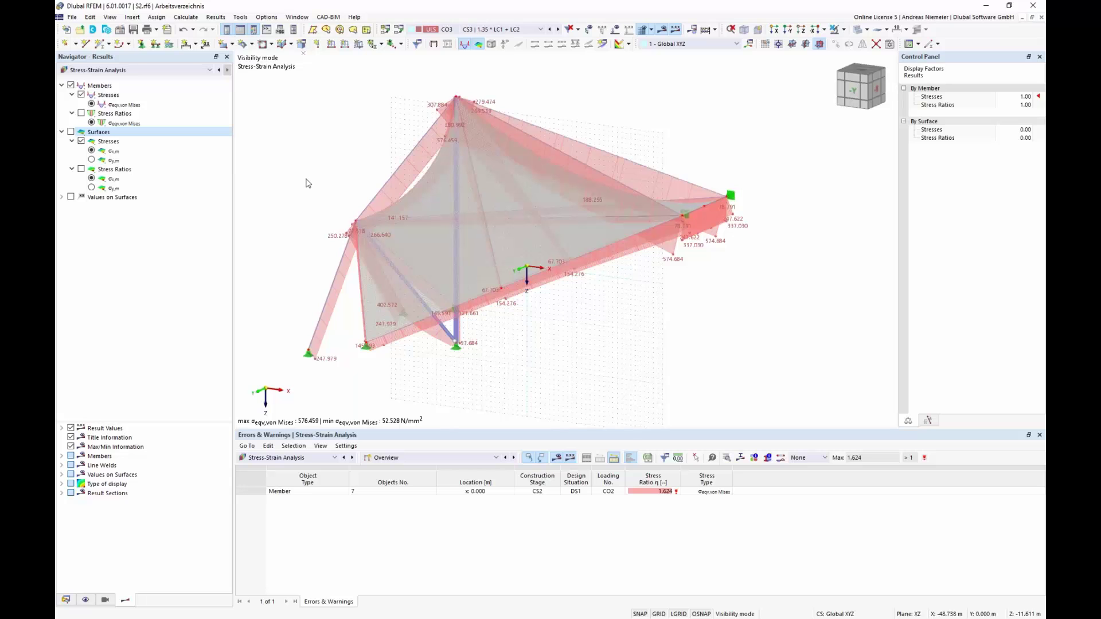
left_click(81, 114)
scroll(252, 309, "down", 1)
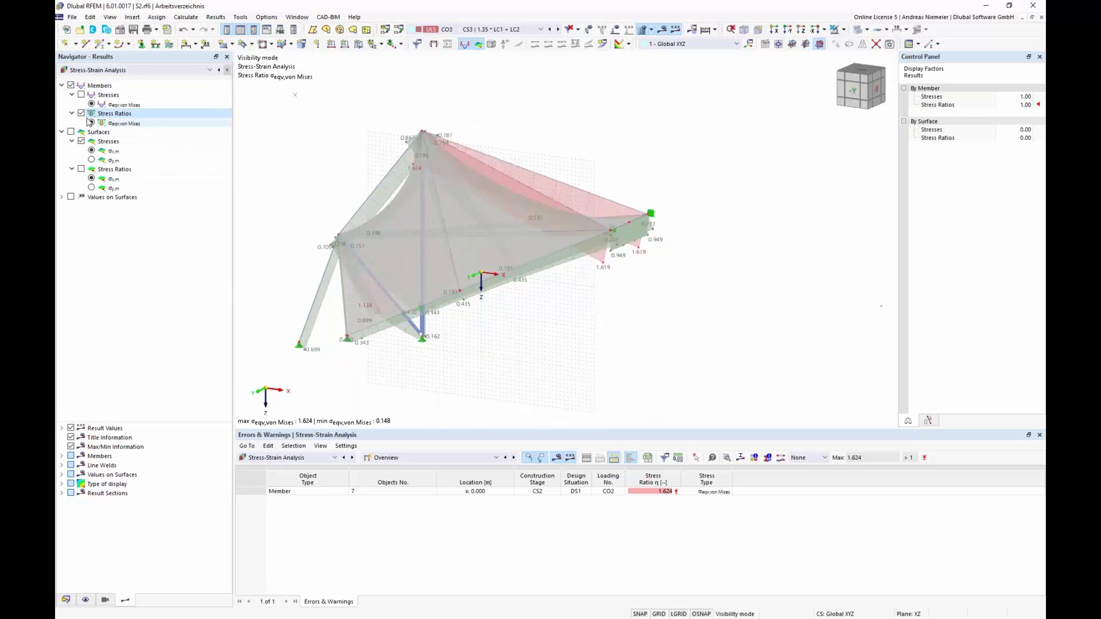
middle_click_drag(281, 164, 338, 152)
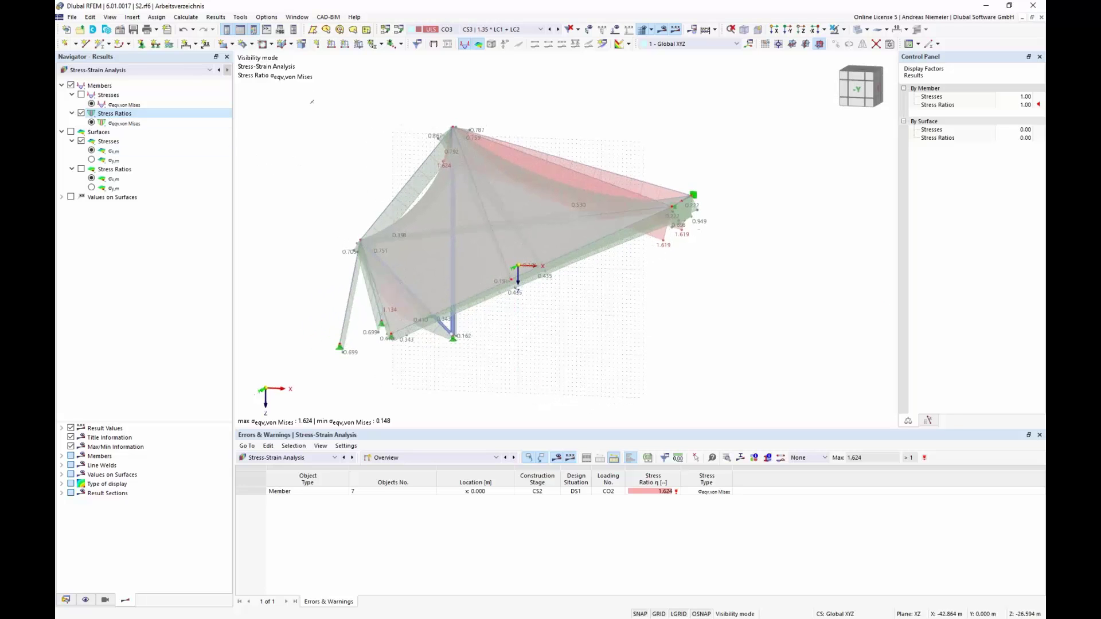
- Display the model without filled surfaces and examine the member stress ratios from several directions
left_click(866, 29)
left_click(891, 42)
middle_click_drag(523, 354, 531, 295, "ctrl")
scroll(531, 295, "up", 2)
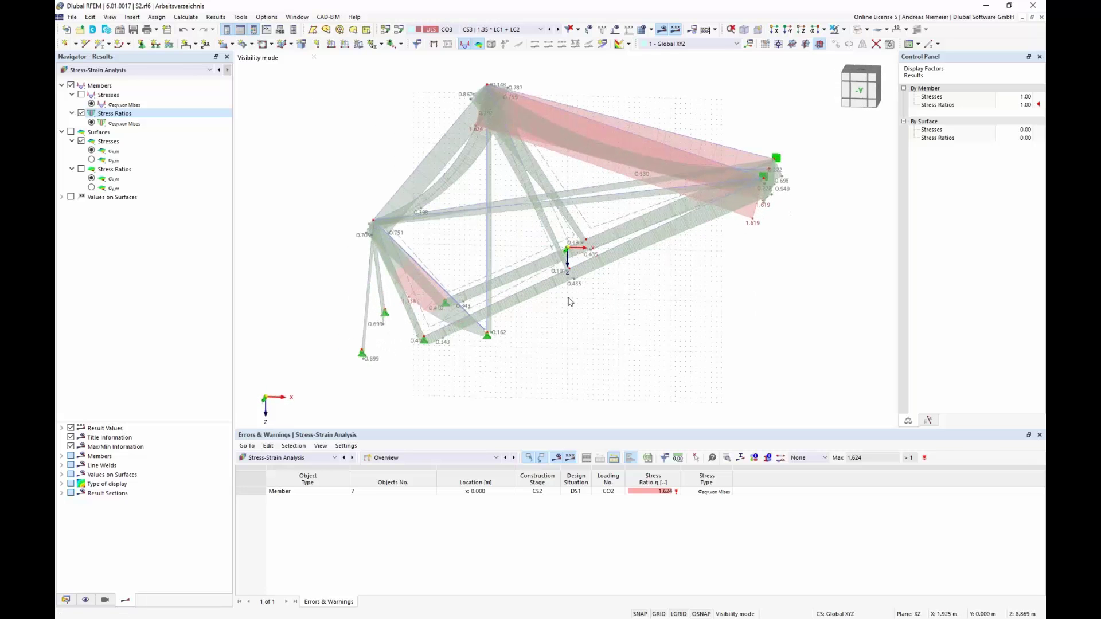
middle_click_drag(720, 283, 474, 312, "ctrl")
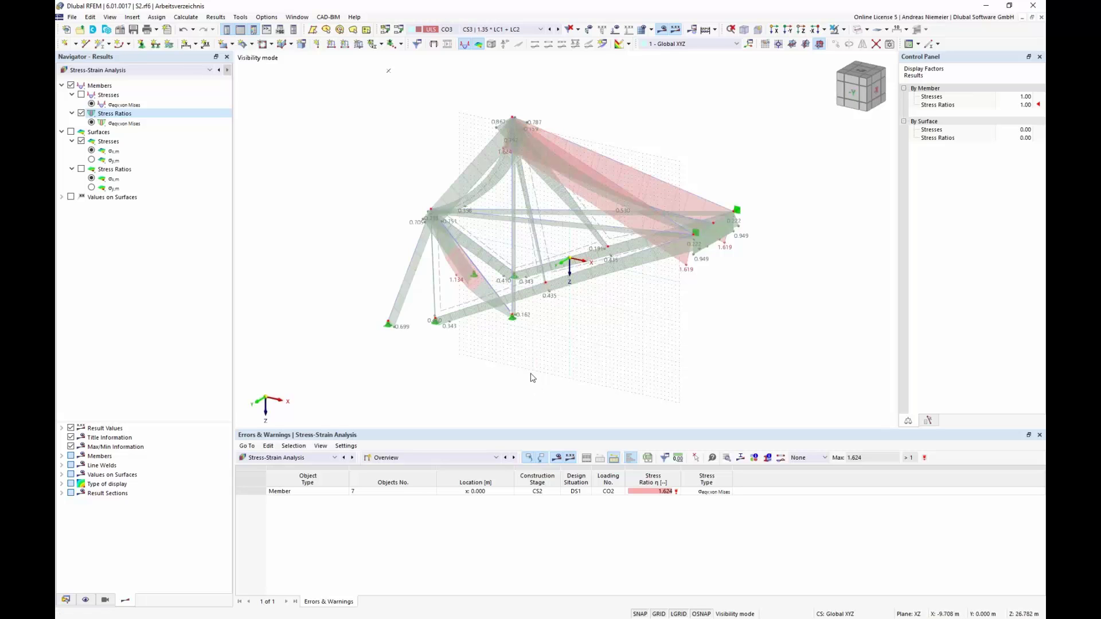
middle_click_drag(573, 360, 587, 352, "ctrl")
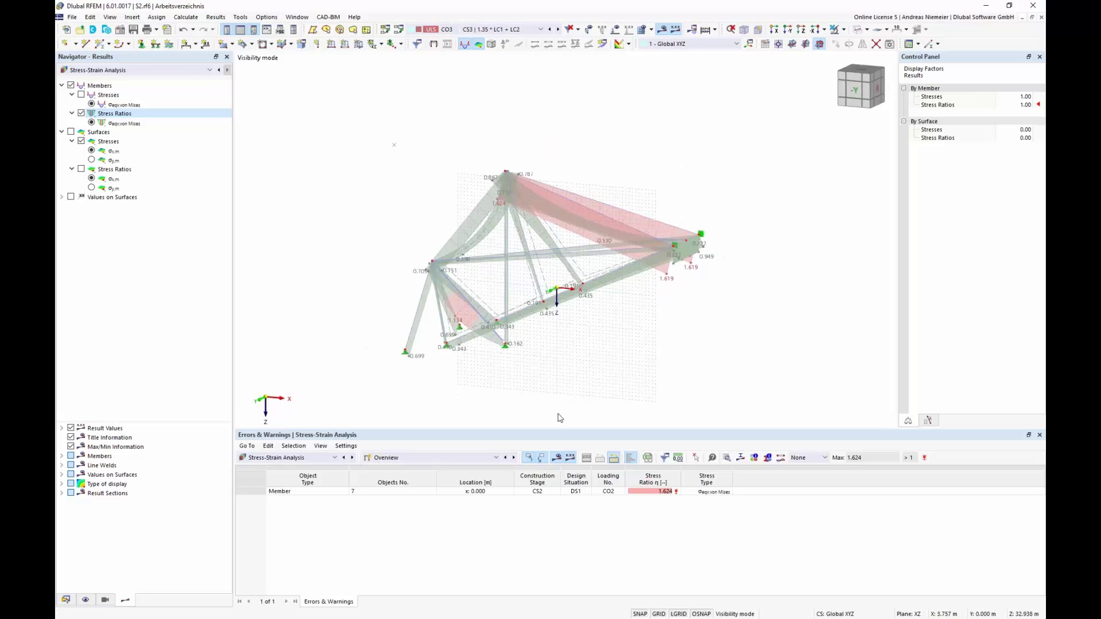
- List the member stresses by section and enlarge the table to review the governing stress ratios of all sections
left_click(438, 458)
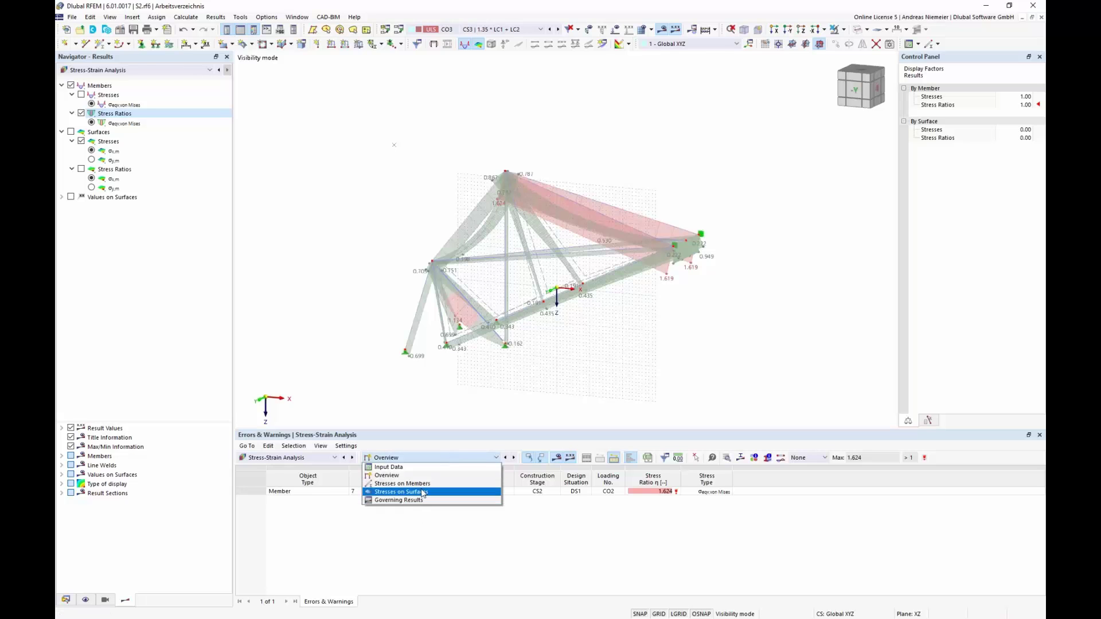
left_click(425, 484)
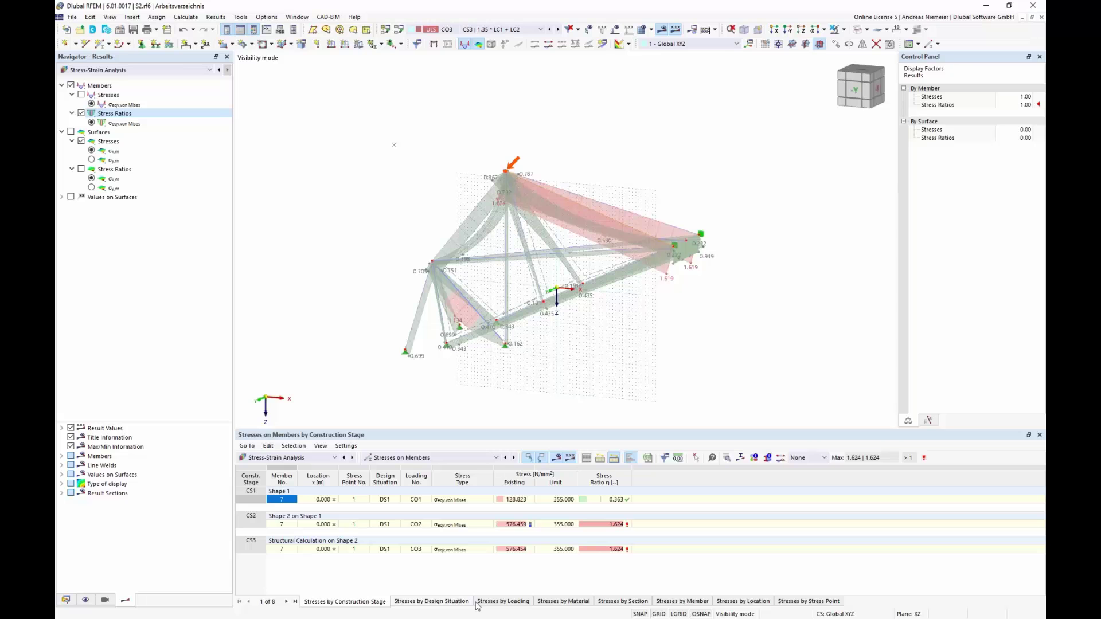
left_click(633, 602)
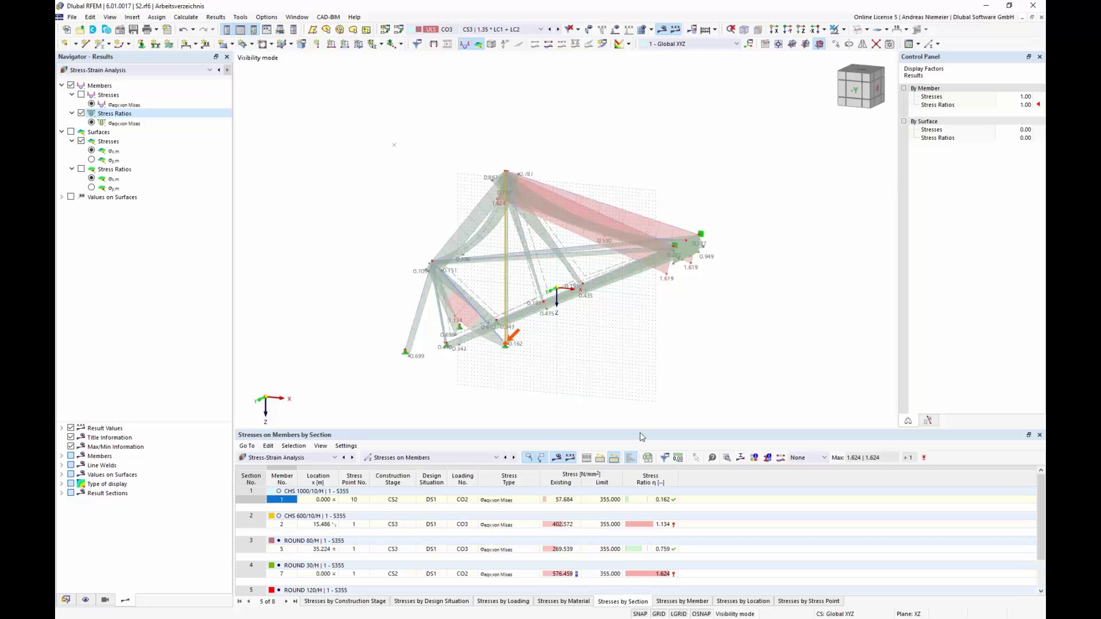
left_click_drag(639, 428, 637, 321)
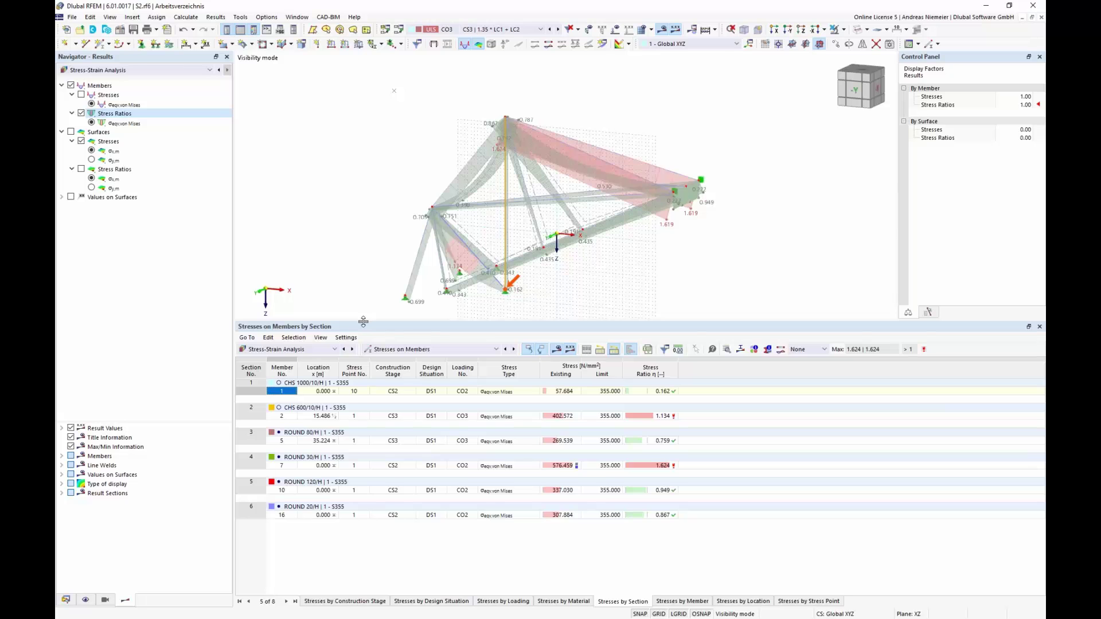
left_click_drag(364, 320, 371, 397)
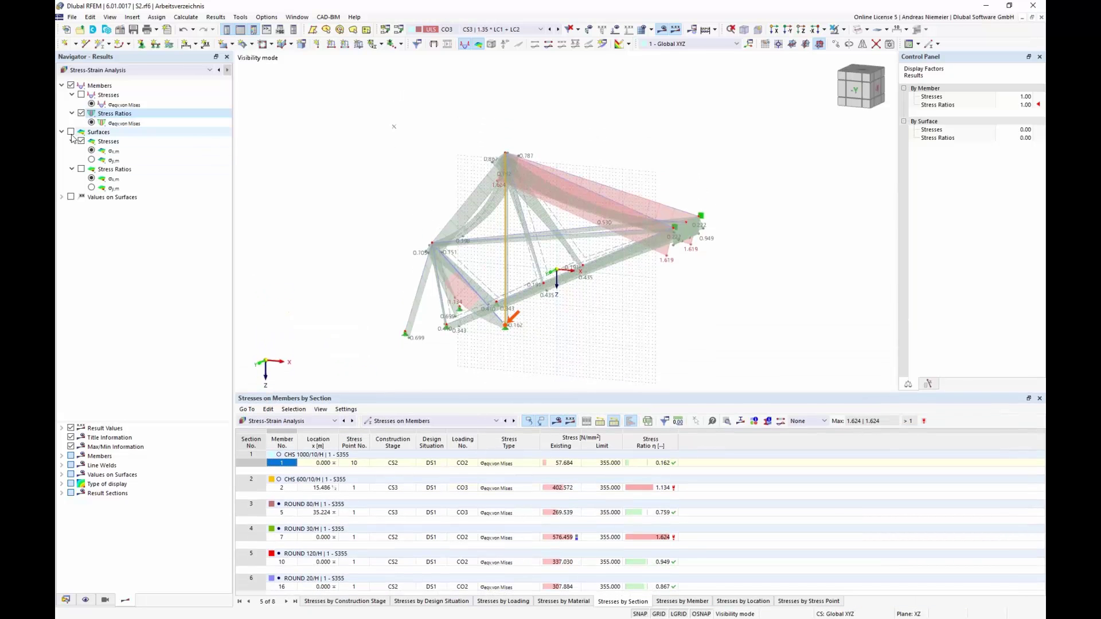
- Display the stress ratios of the surfaces in place of the member results and list the surface stresses by construction stage
left_click(71, 132)
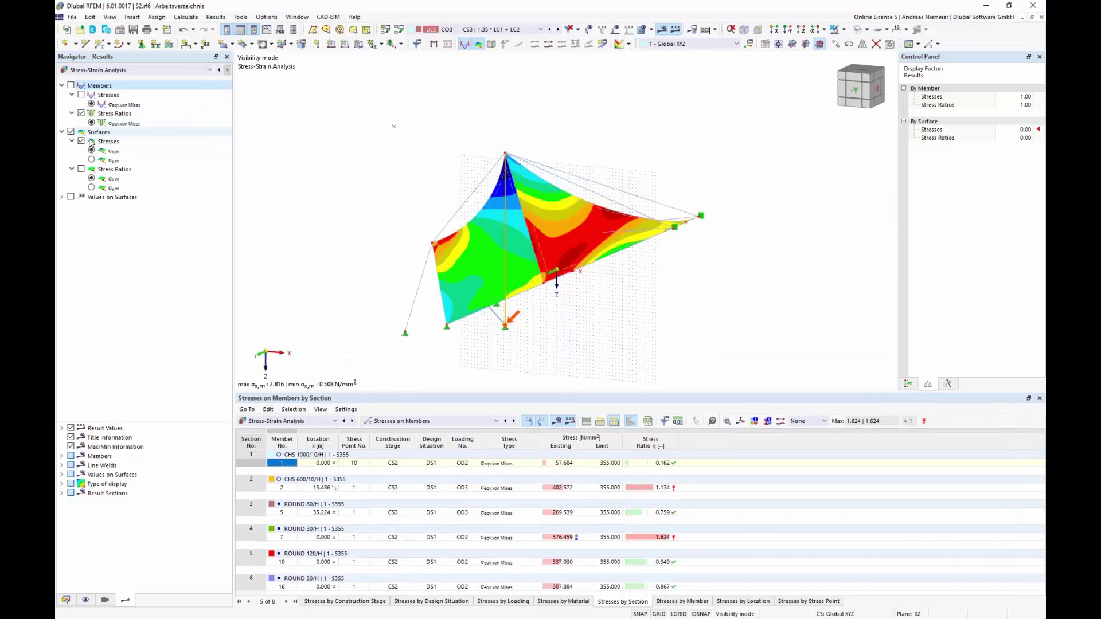
left_click(81, 170)
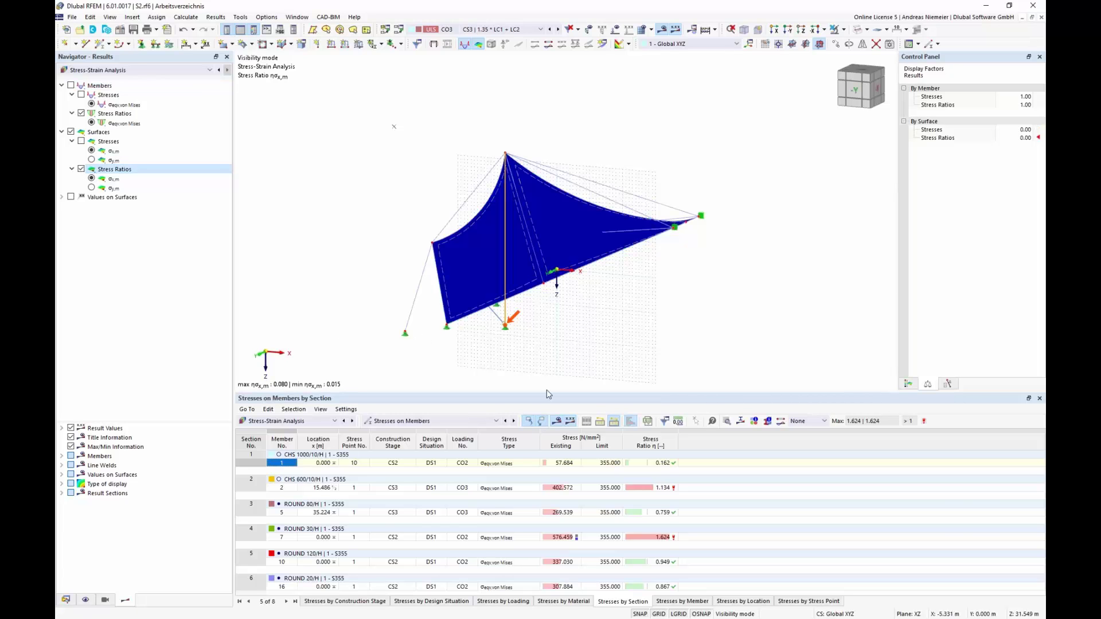
left_click(425, 422)
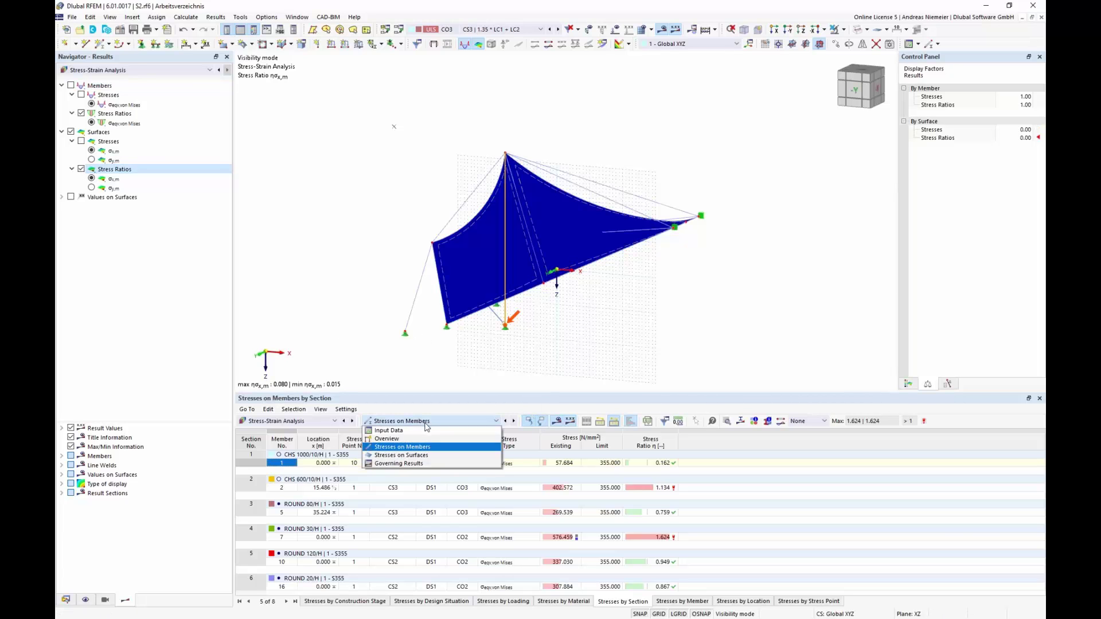
left_click(417, 456)
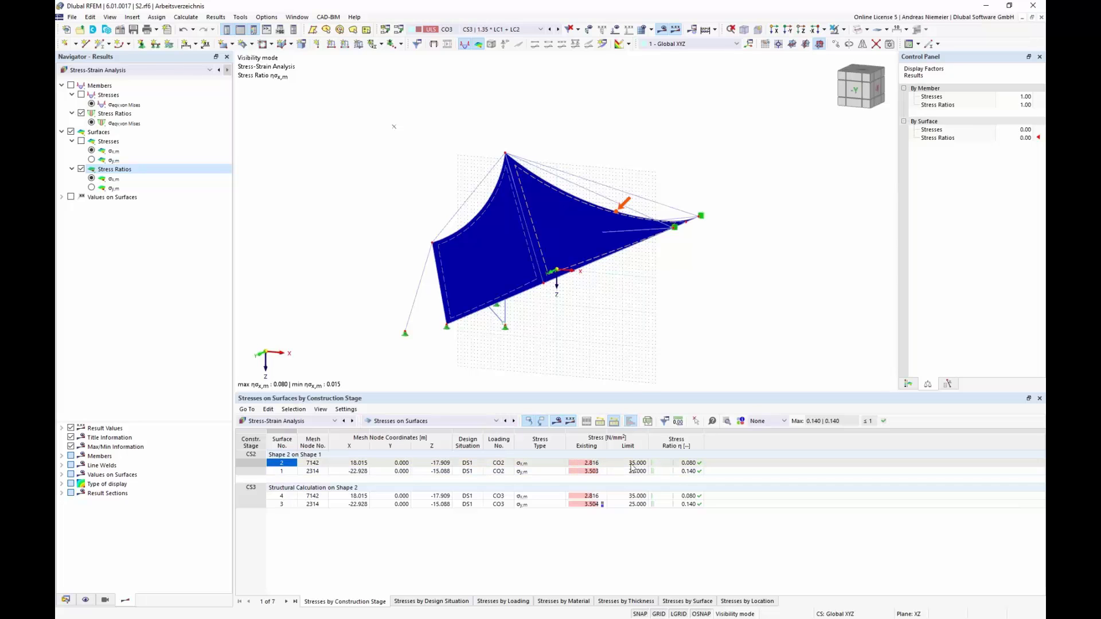
left_click_drag(626, 471, 629, 523)
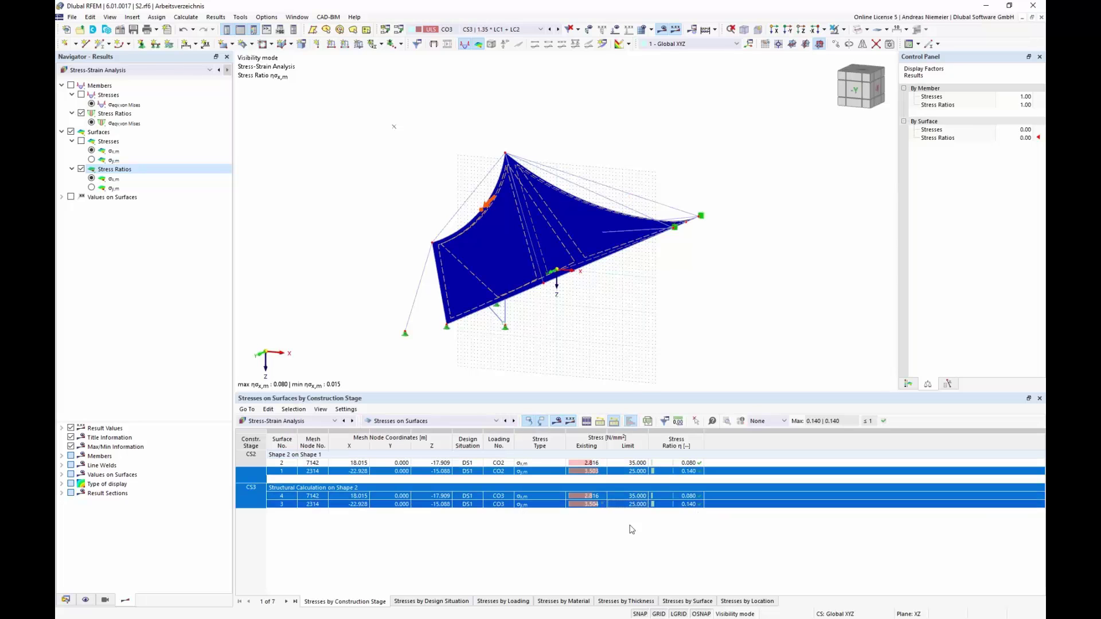
- Review the tabulated surface stresses by material, by thickness and by surface
left_click(575, 601)
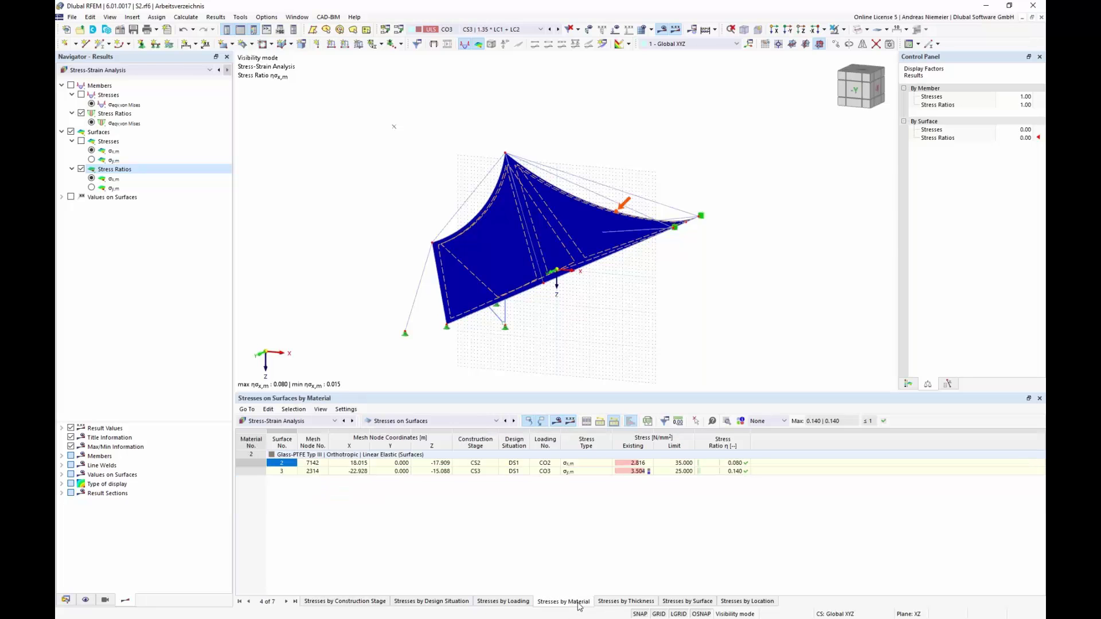
left_click(634, 602)
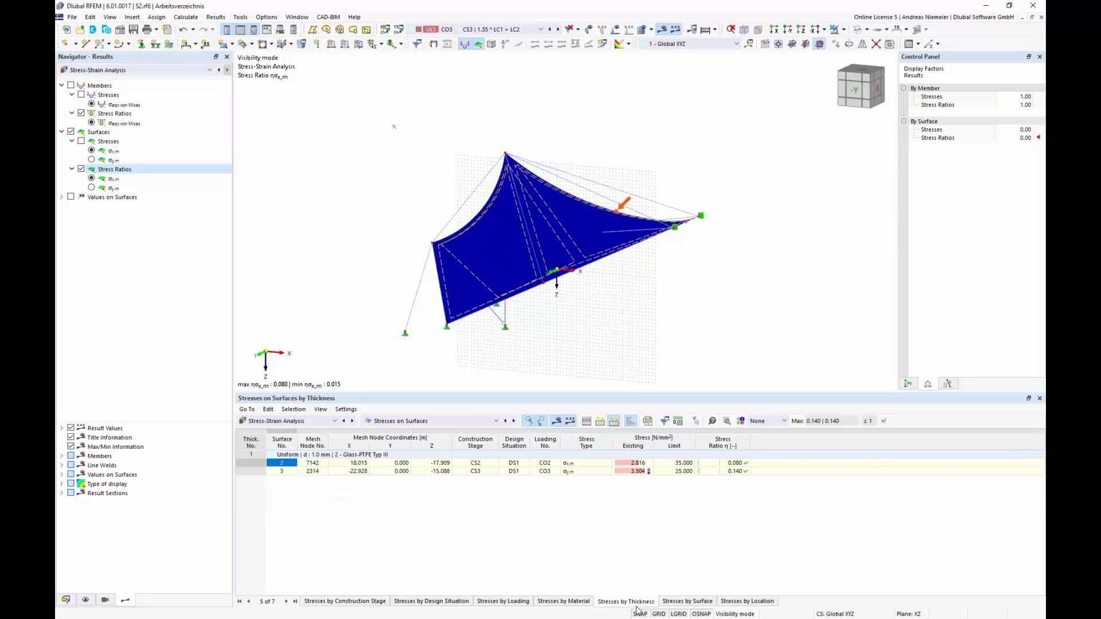
left_click(691, 602)
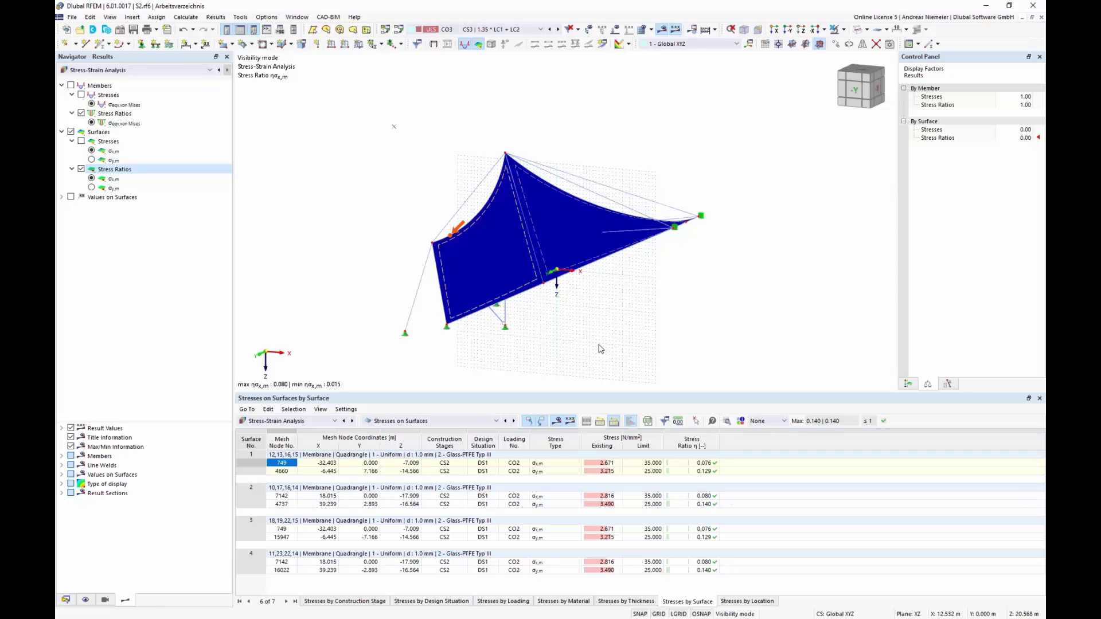
middle_click_drag(599, 347, 591, 307)
middle_click_drag(367, 289, 334, 302, "ctrl")
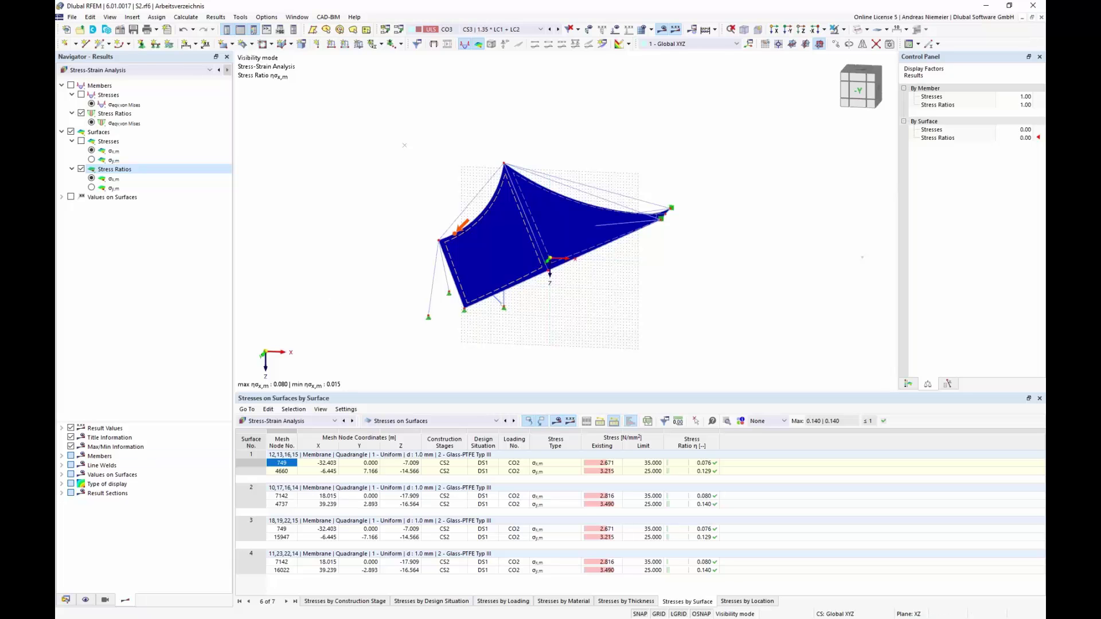
- Create a new printout report and collapse its item tree to the main chapters, checking the contents of Basic Objects
left_click(66, 599)
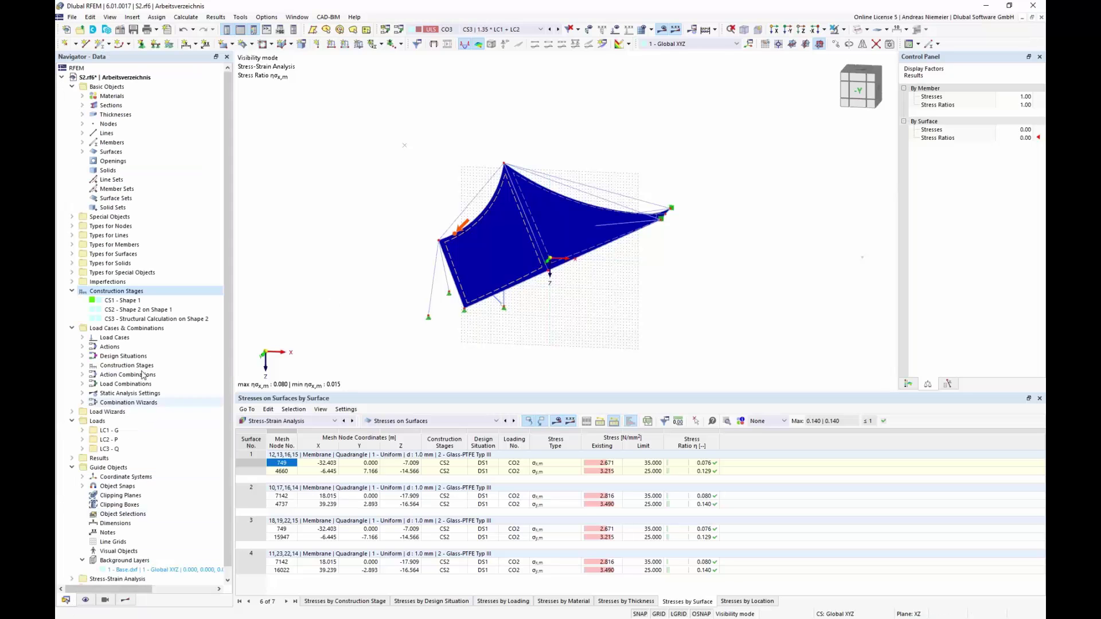
left_click(72, 299)
right_click(111, 561)
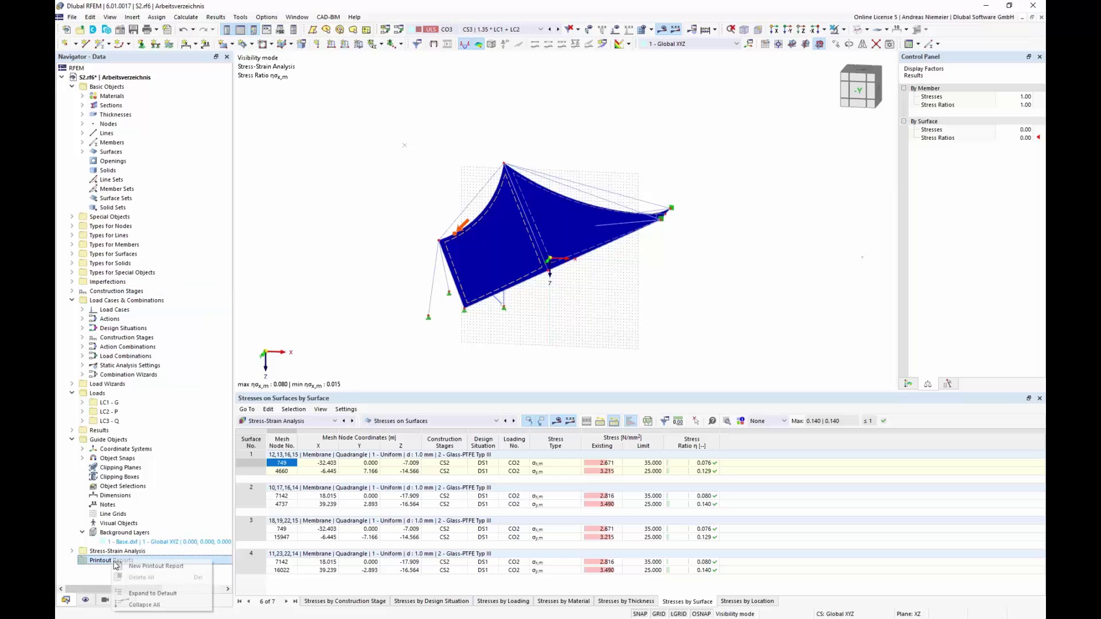
left_click(155, 567)
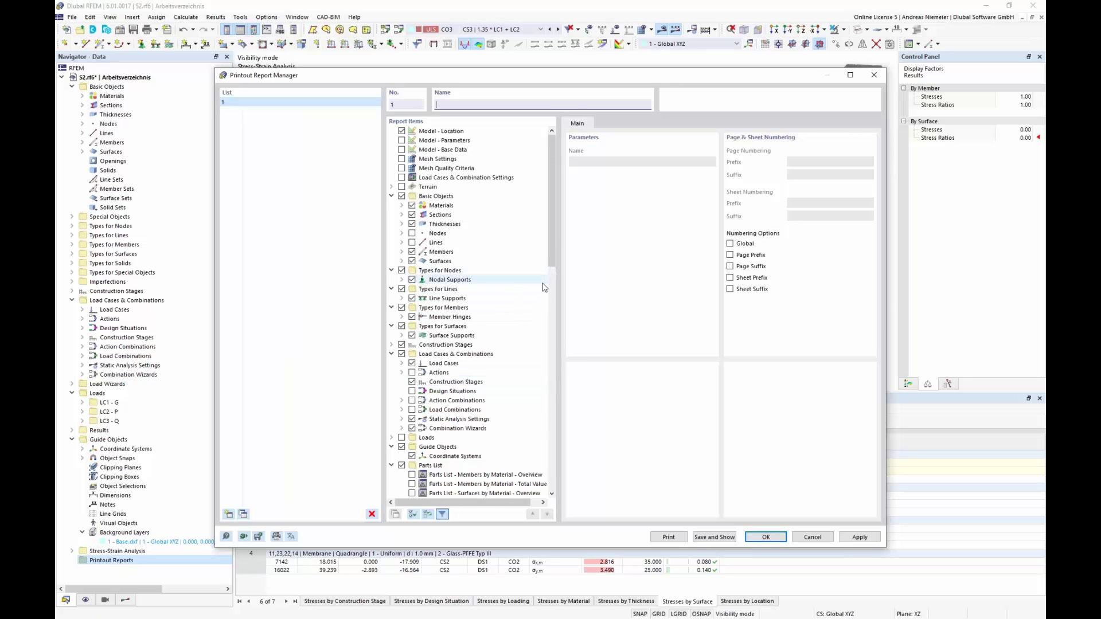
right_click(526, 241)
left_click(560, 330)
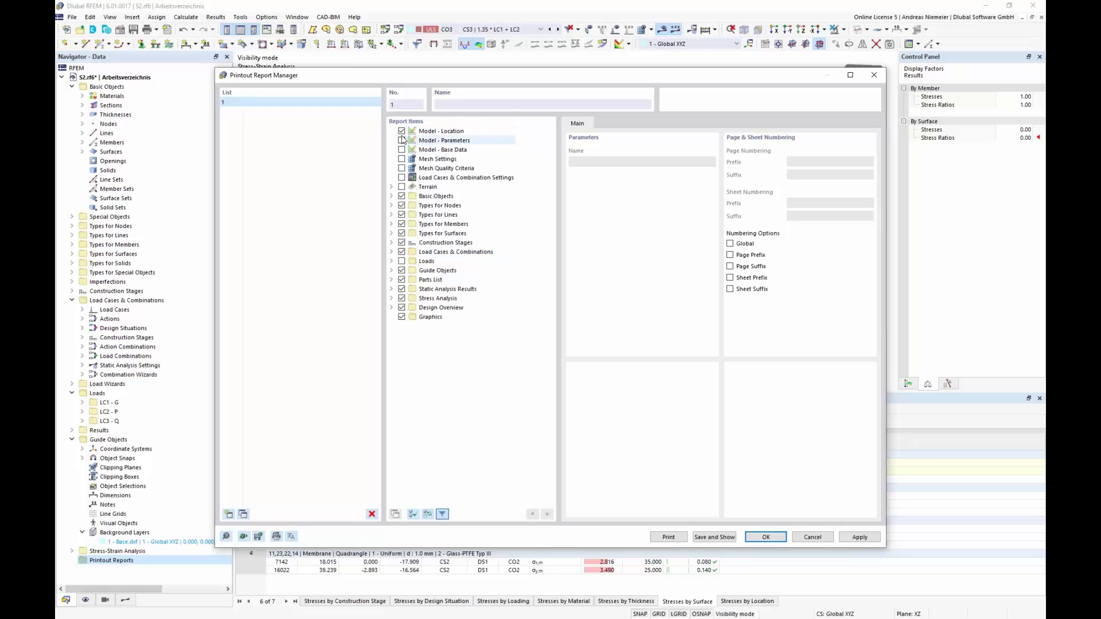
left_click(391, 196)
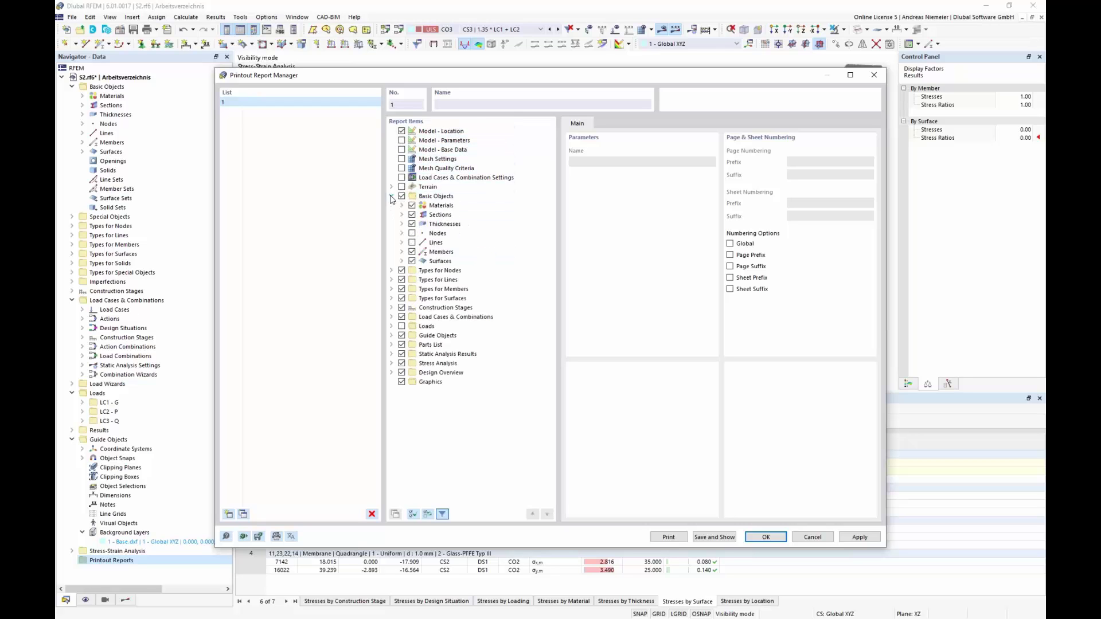
left_click(391, 196)
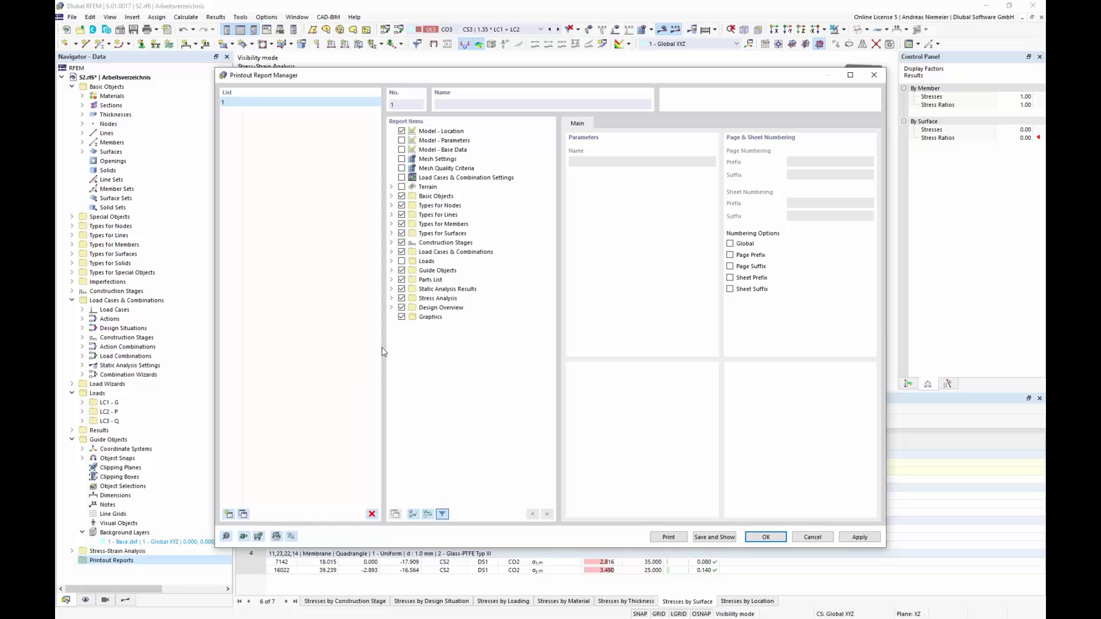
- Exclude Errors & Warnings and surface stresses by design situation and material from the stress analysis results, include stresses by surface, and save and show the report
left_click(391, 298)
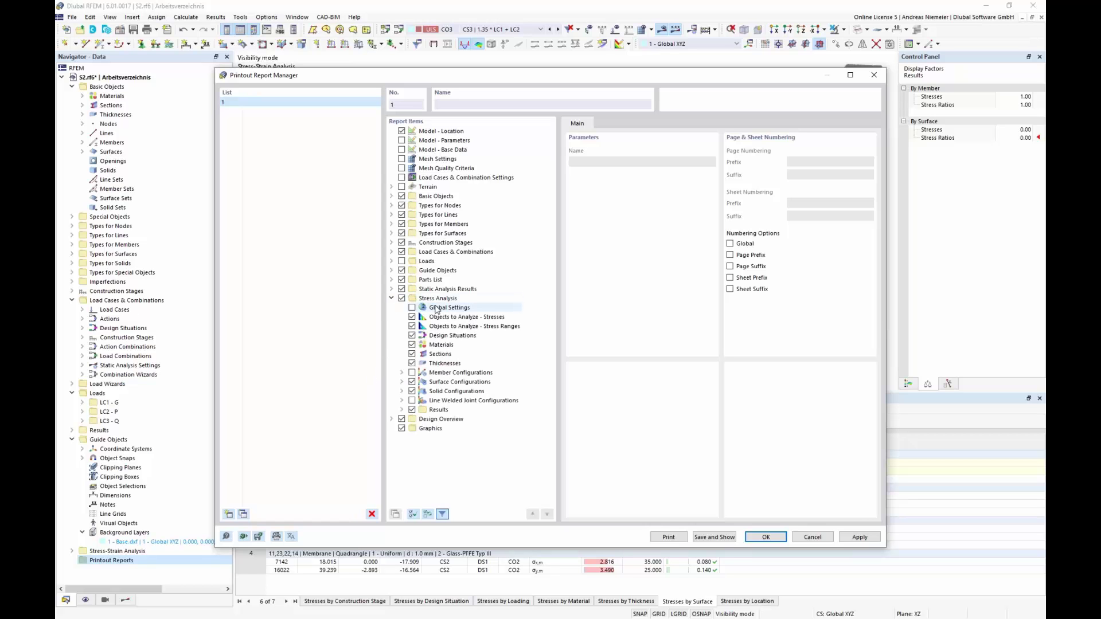
left_click(402, 409)
scroll(439, 436, "down", 4)
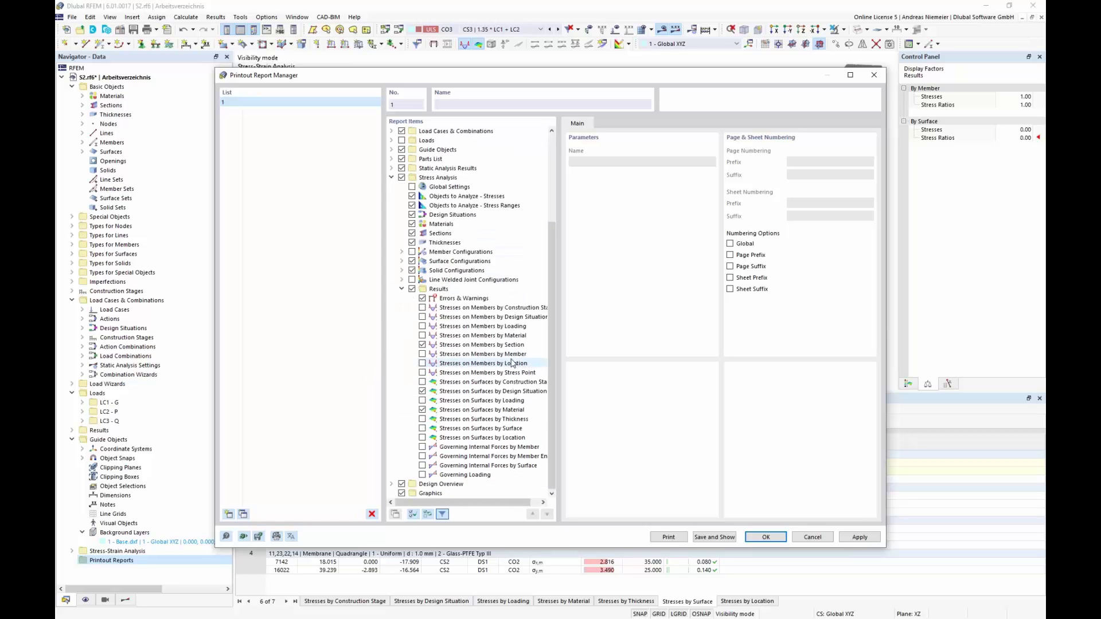
left_click(422, 298)
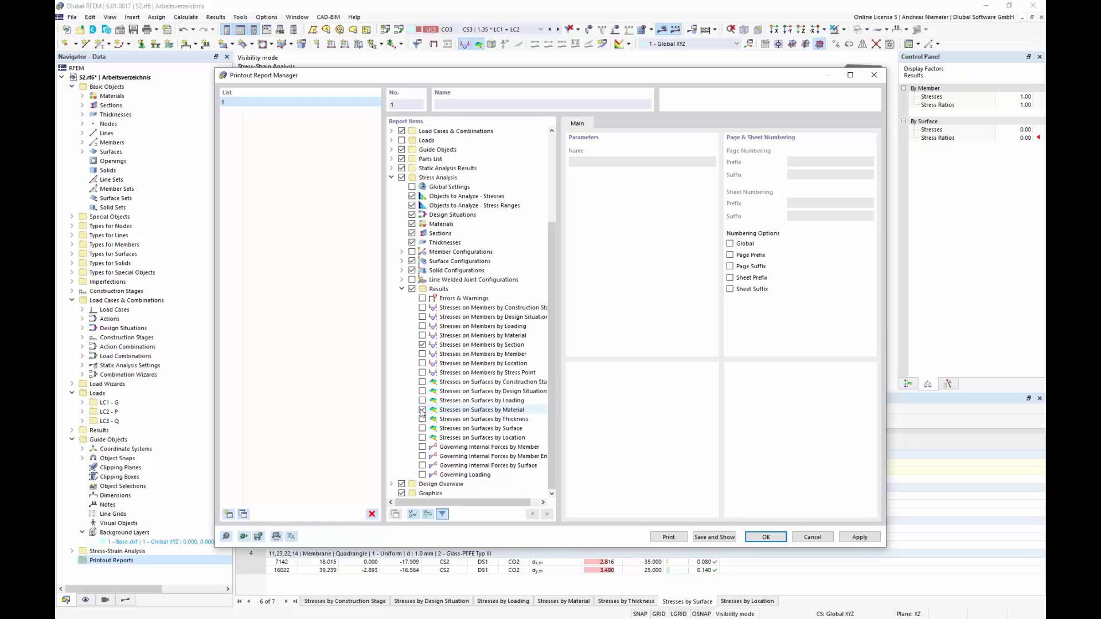
left_click(422, 409)
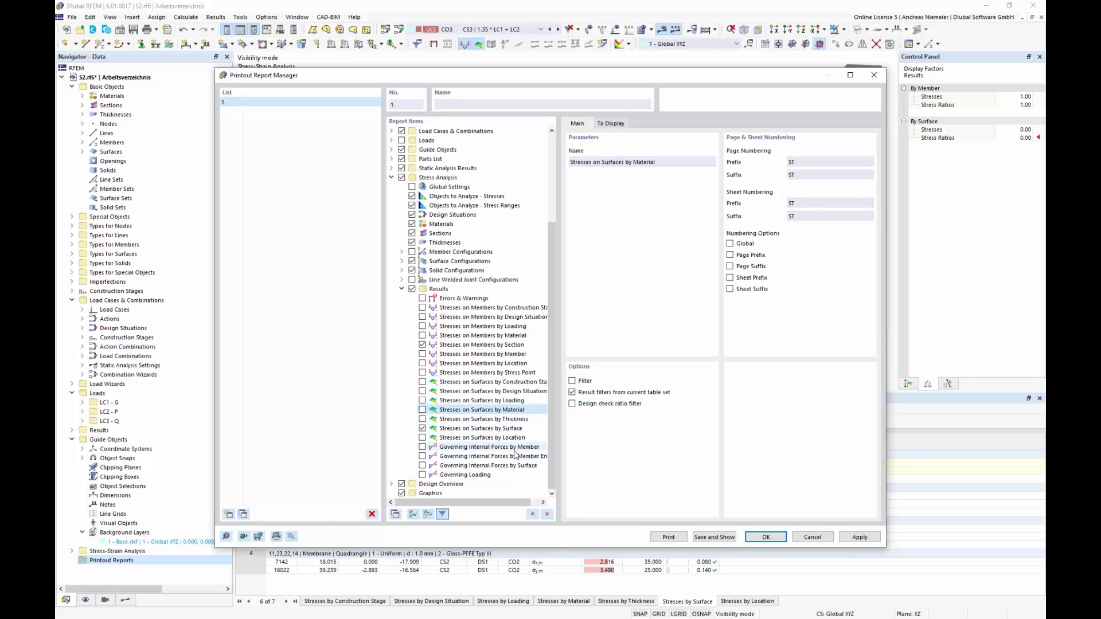
left_click(704, 538)
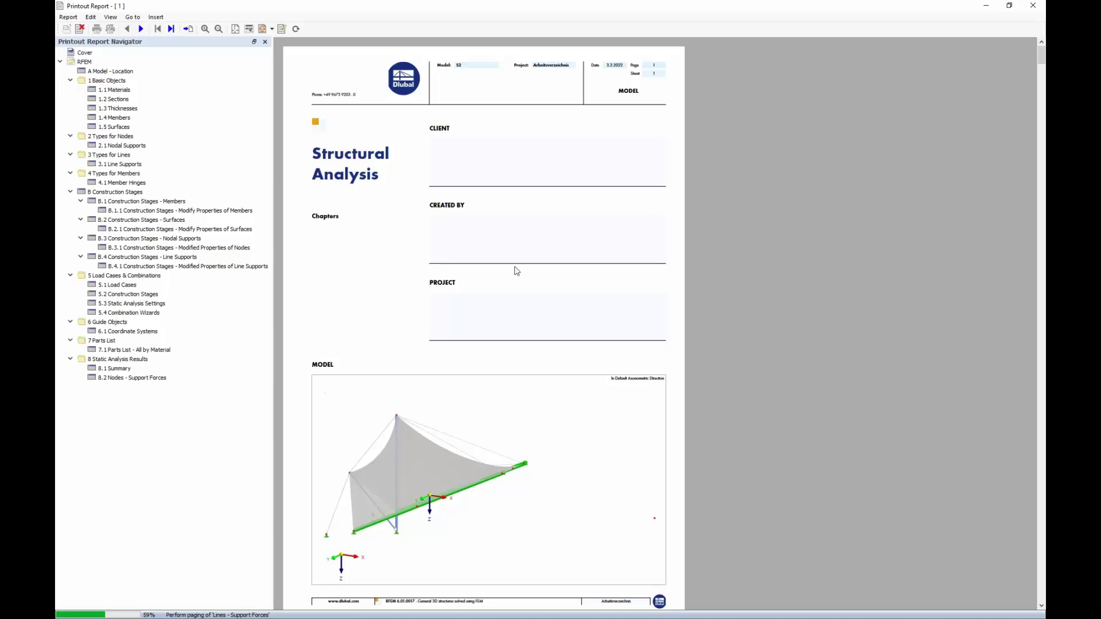
- Look through the report's cover, contents, materials, sections, members, supports and construction stage tables
scroll(467, 274, "down", 1)
scroll(466, 275, "down", 8)
scroll(469, 270, "up", 4)
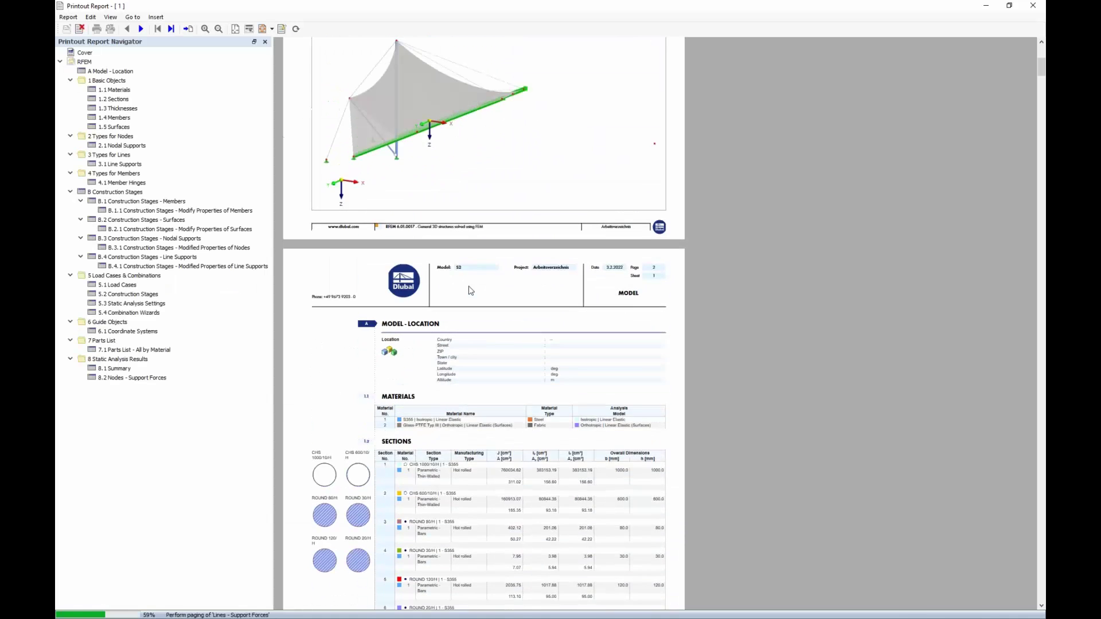
scroll(470, 266, "up", 6)
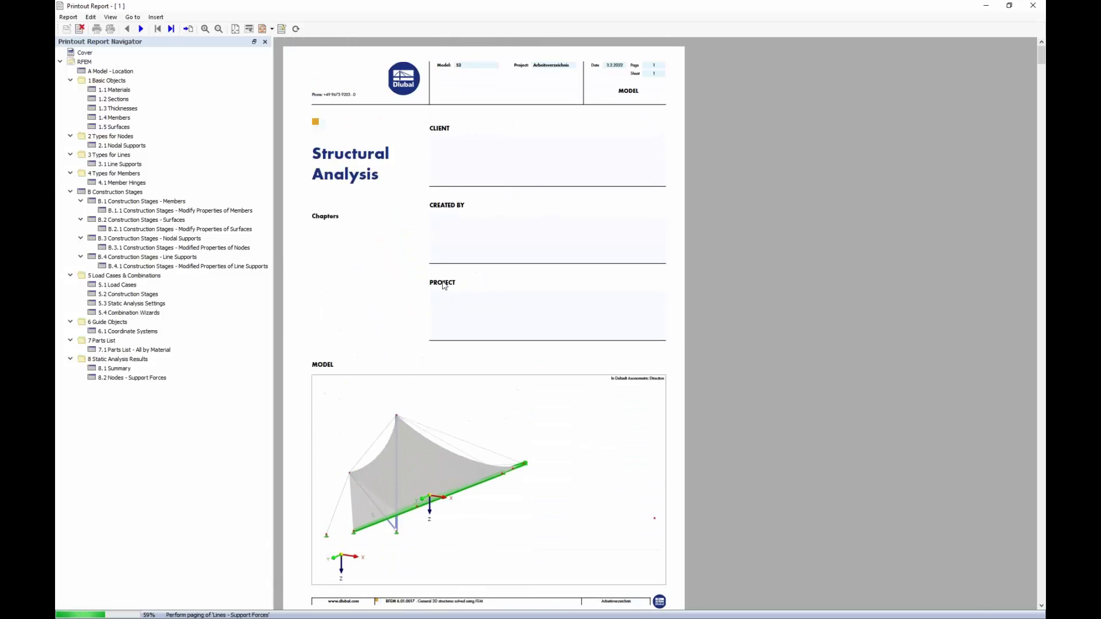
scroll(443, 285, "down", 10)
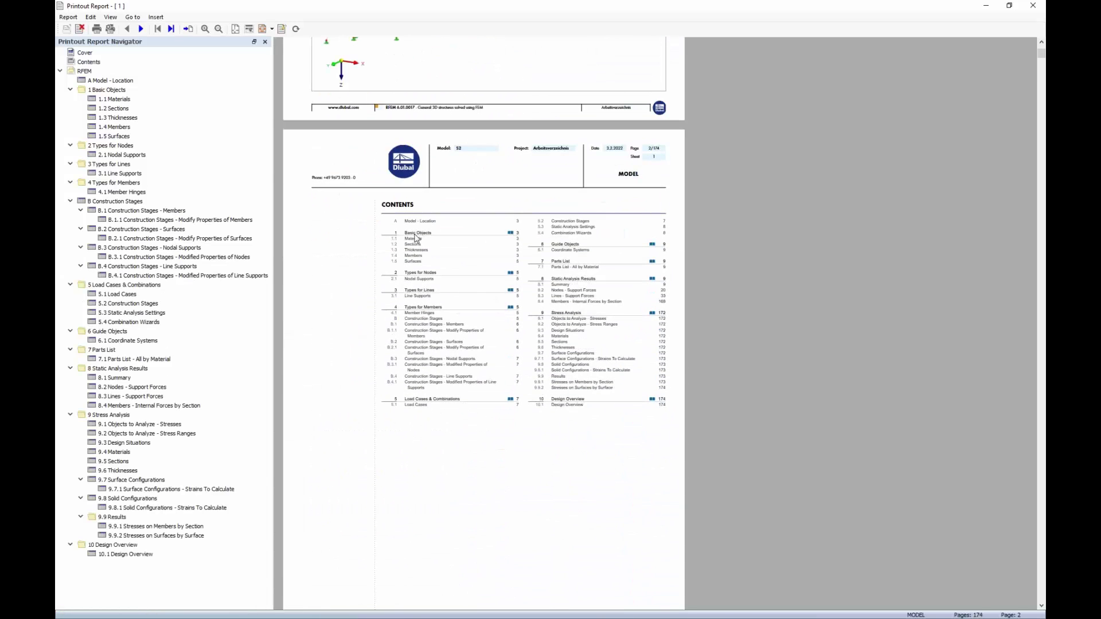
scroll(489, 293, "down", 10)
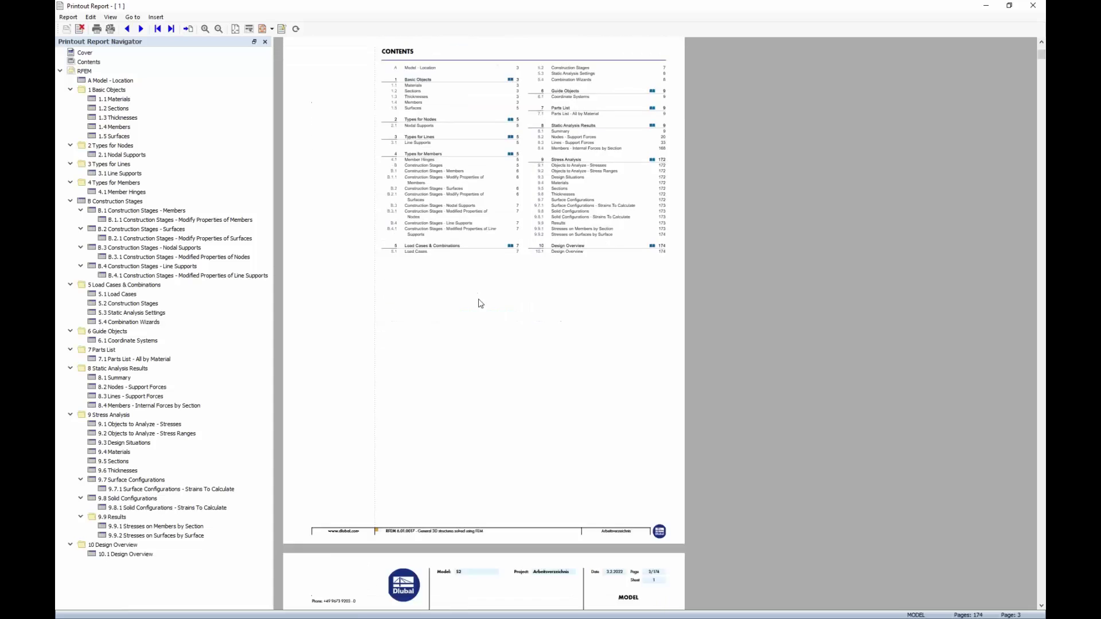
scroll(350, 284, "down", 2)
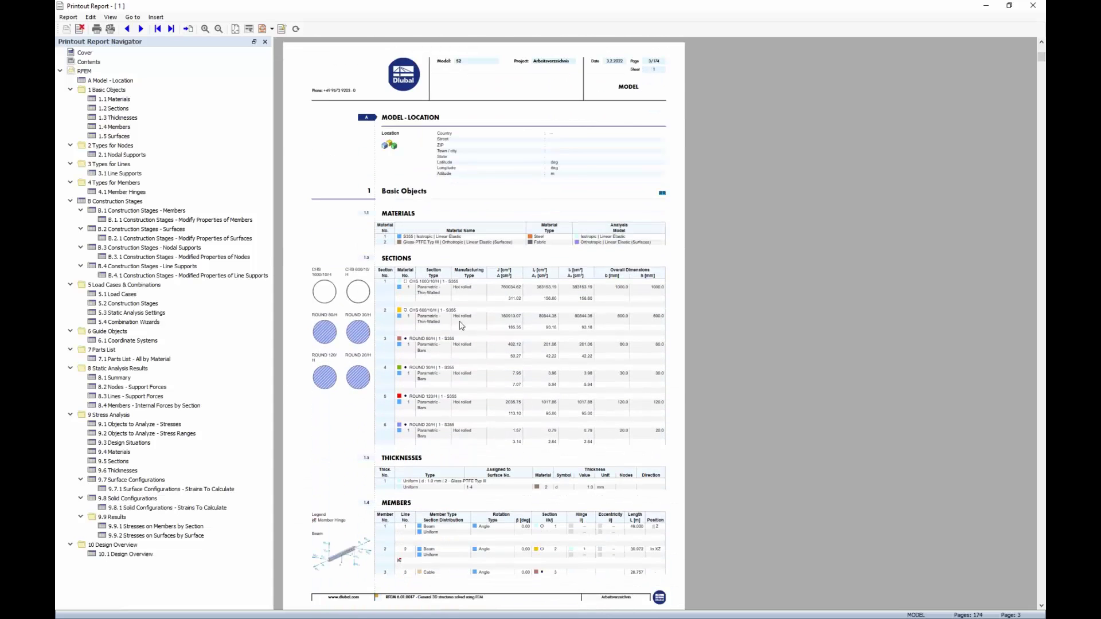
scroll(387, 303, "down", 7)
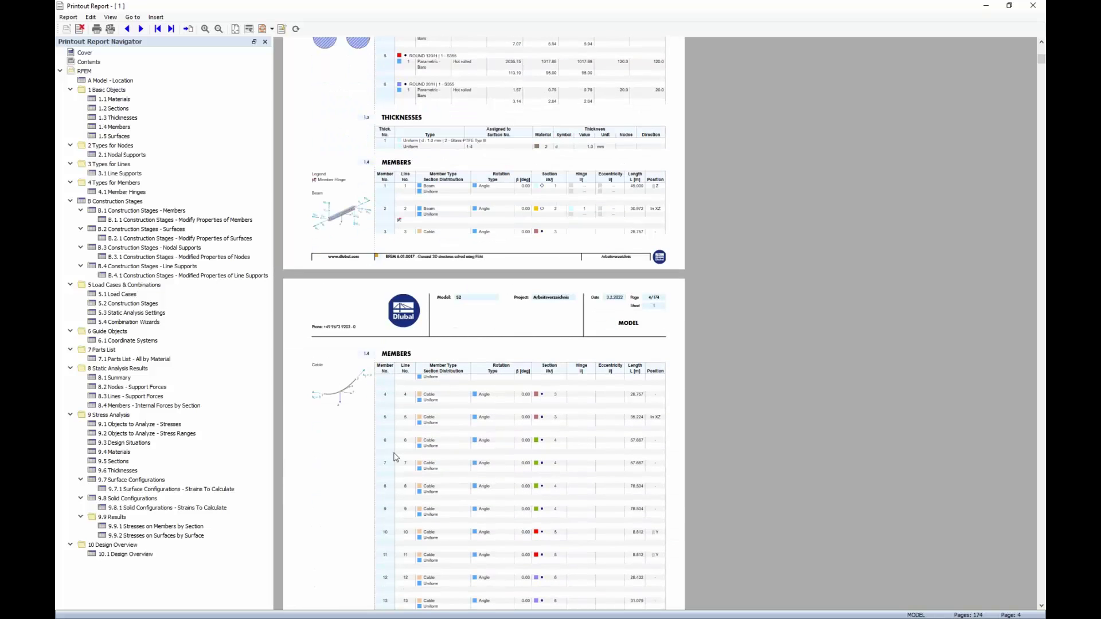
scroll(432, 416, "down", 9)
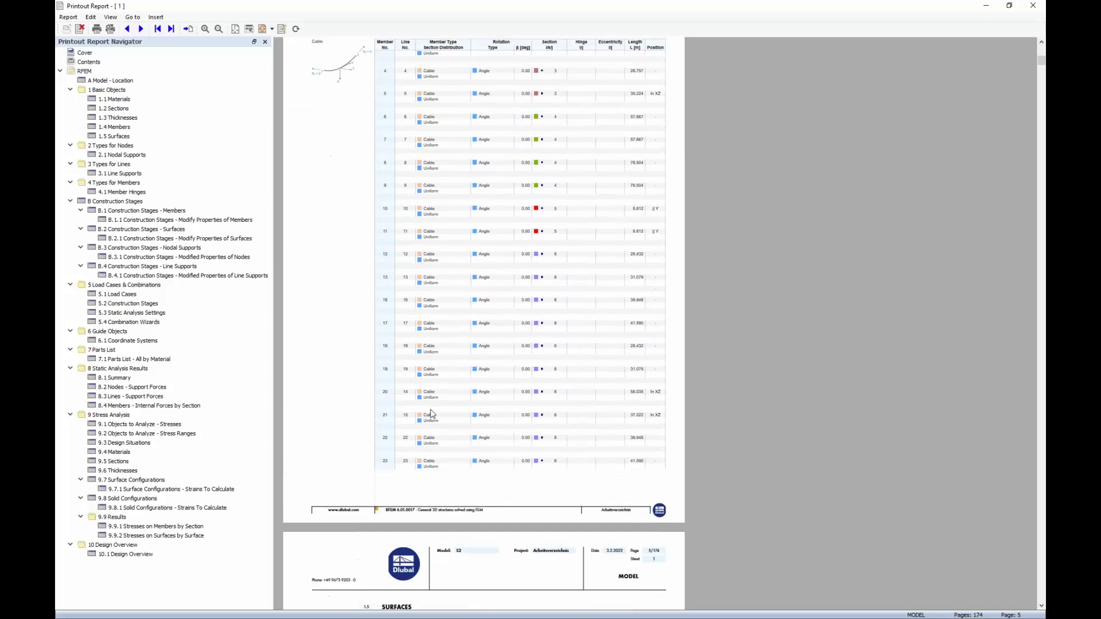
scroll(432, 414, "down", 6)
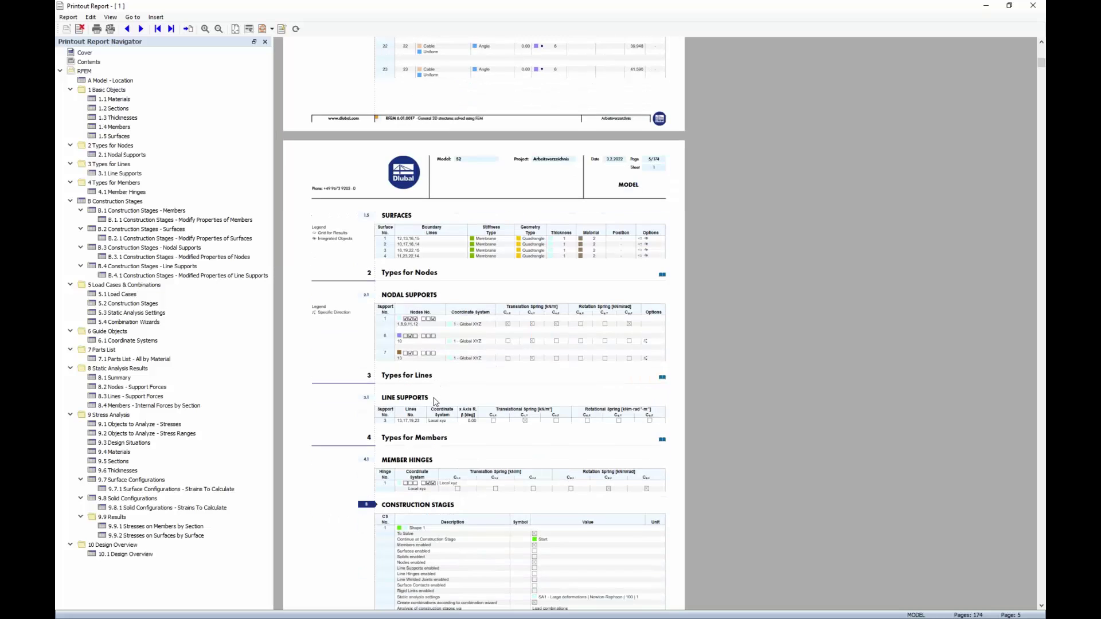
- Enlarge the report pages and examine the member stresses by section, the surface stresses by surface and the design overview
left_click(205, 29)
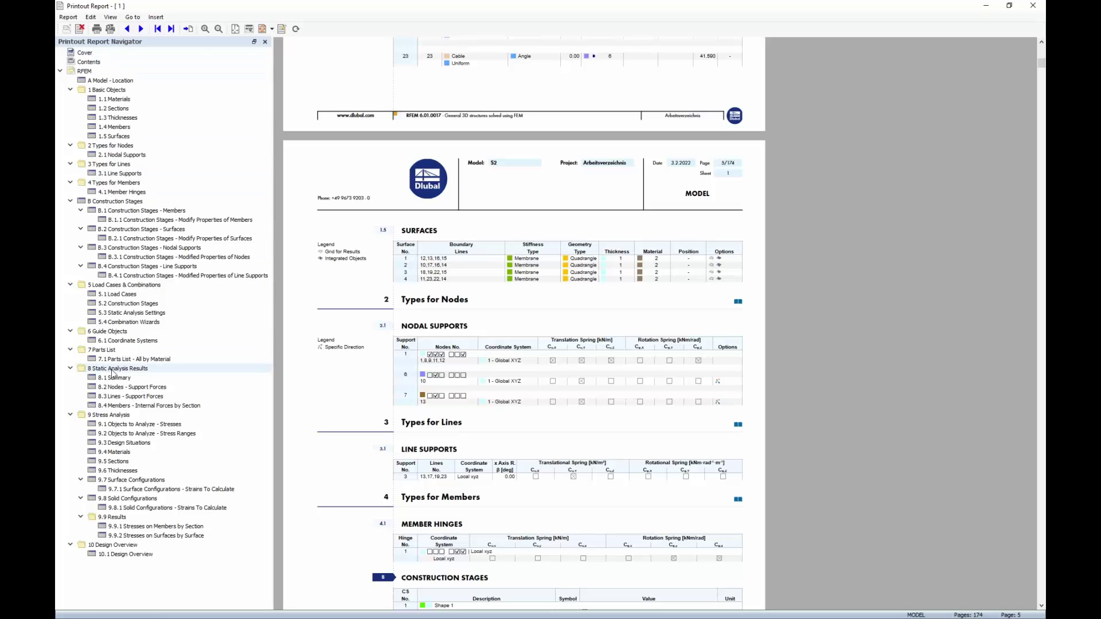
left_click(129, 527)
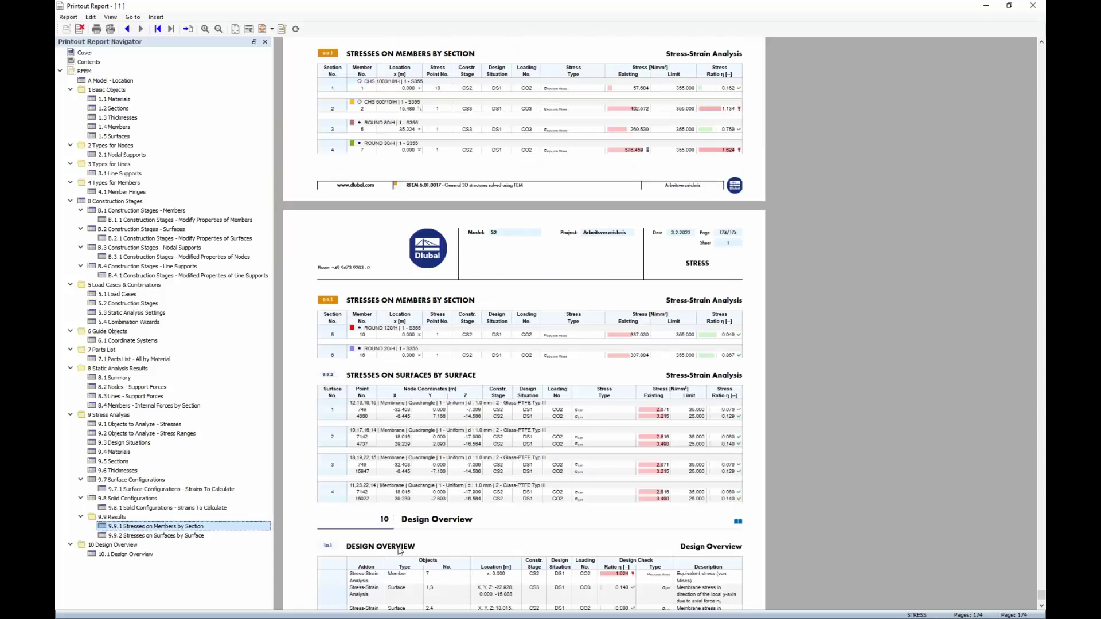
scroll(679, 243, "up", 1)
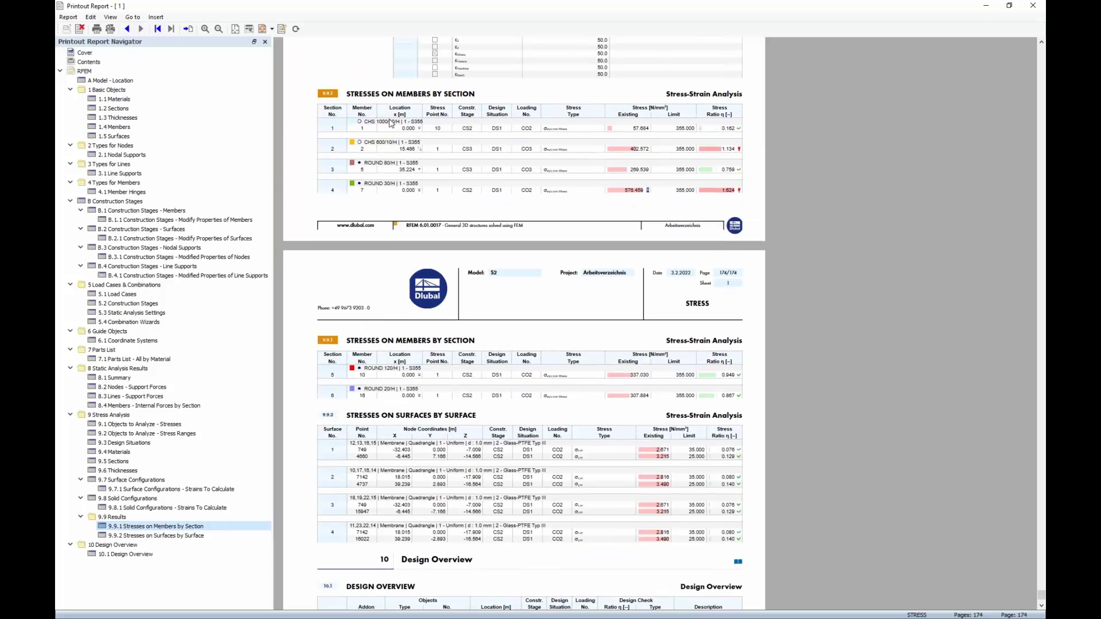
scroll(488, 378, "down", 3)
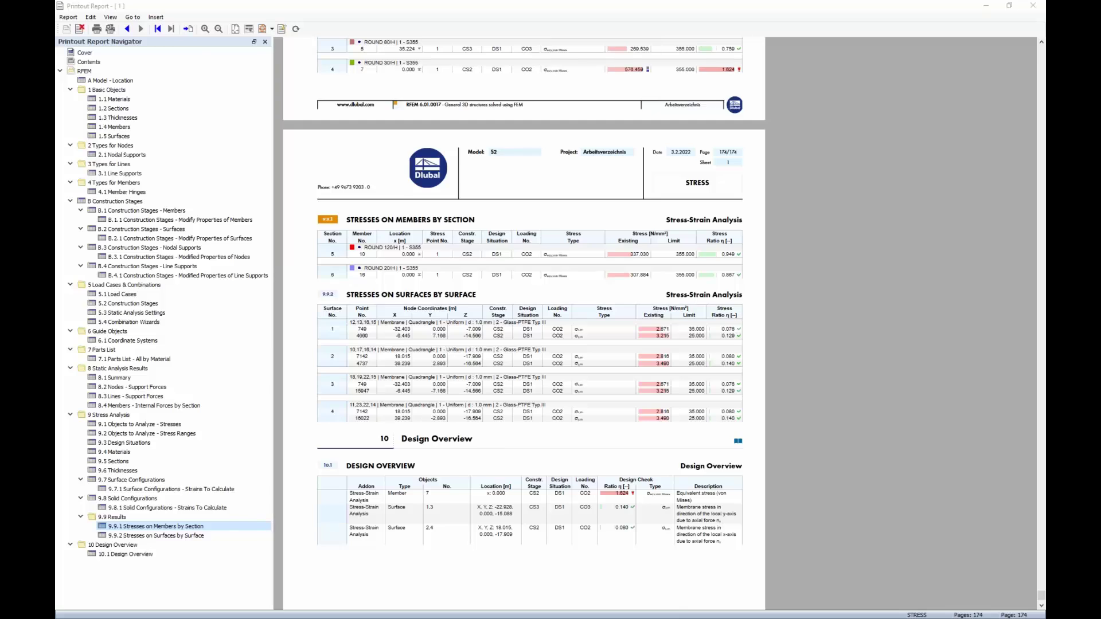
- Switch back to the RFEM model window, show the member stress ratios instead of the surface results, and examine them in the view
key("alt+Tab")
mouse_move(643, 283)
middle_mouse_down()
mouse_move(619, 275)
mouse_move(562, 307)
mouse_move(625, 289)
middle_mouse_up()
left_click(125, 599)
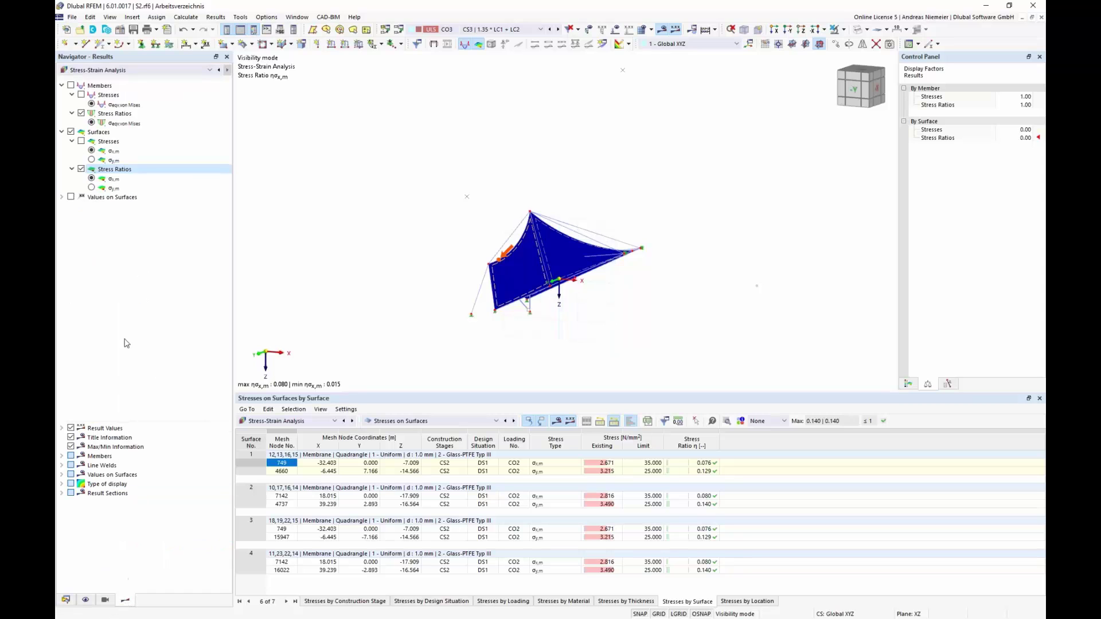
left_click(71, 132)
left_click(71, 85)
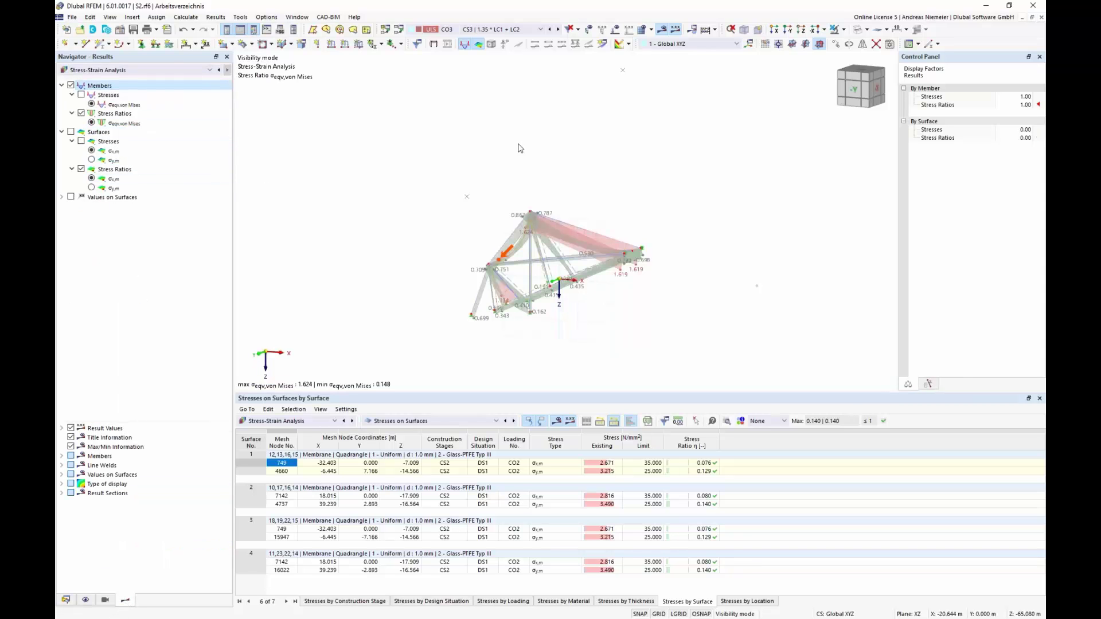
middle_click_drag(518, 147, 485, 282)
scroll(485, 282, "up", 5)
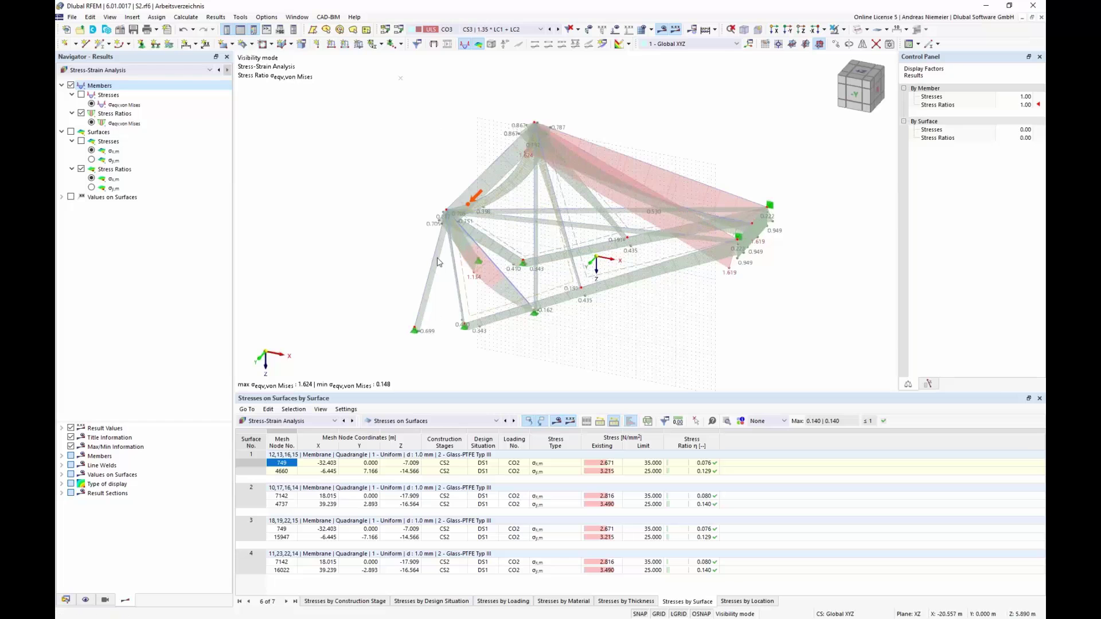
- Send the member stress ratio graphic to the printout report as a window-filling picture at full page width with a 50% height ratio
left_click(156, 29)
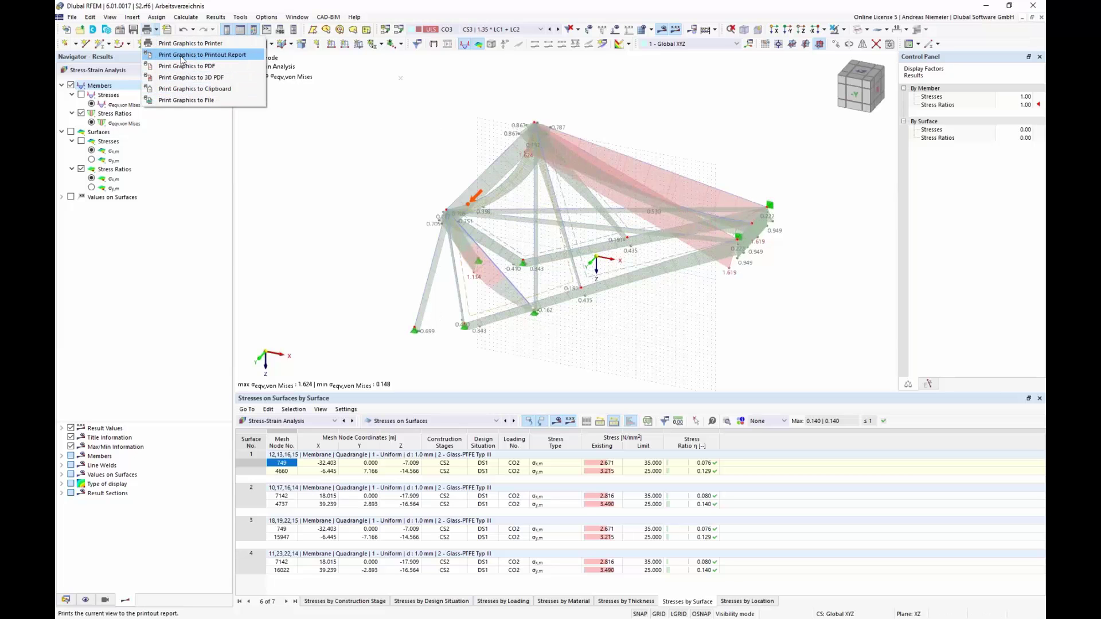
left_click(184, 55)
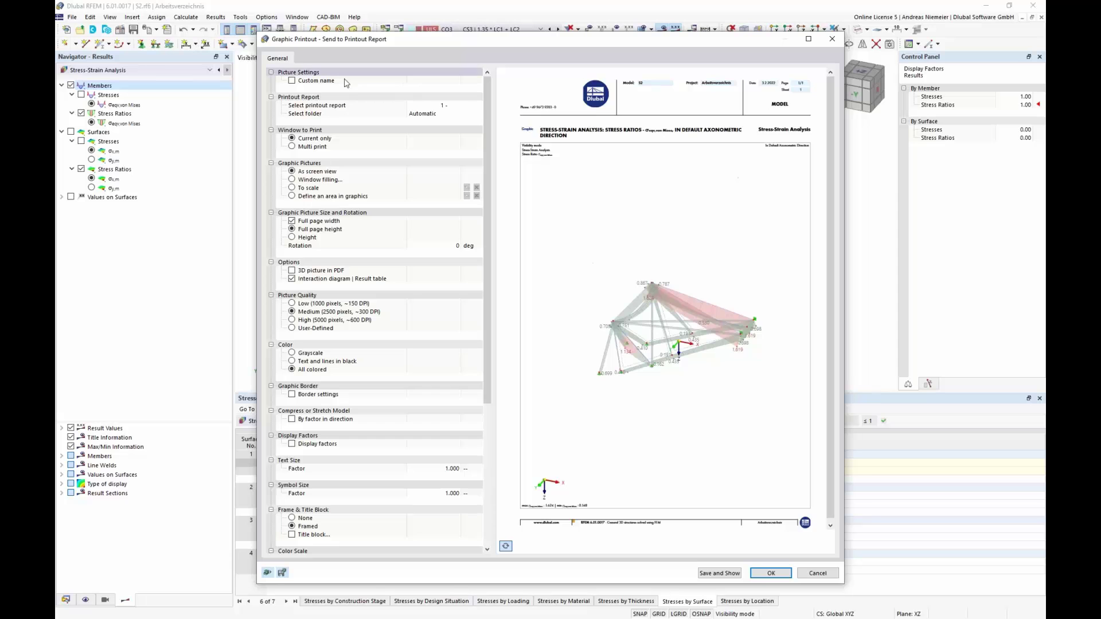
left_click(321, 180)
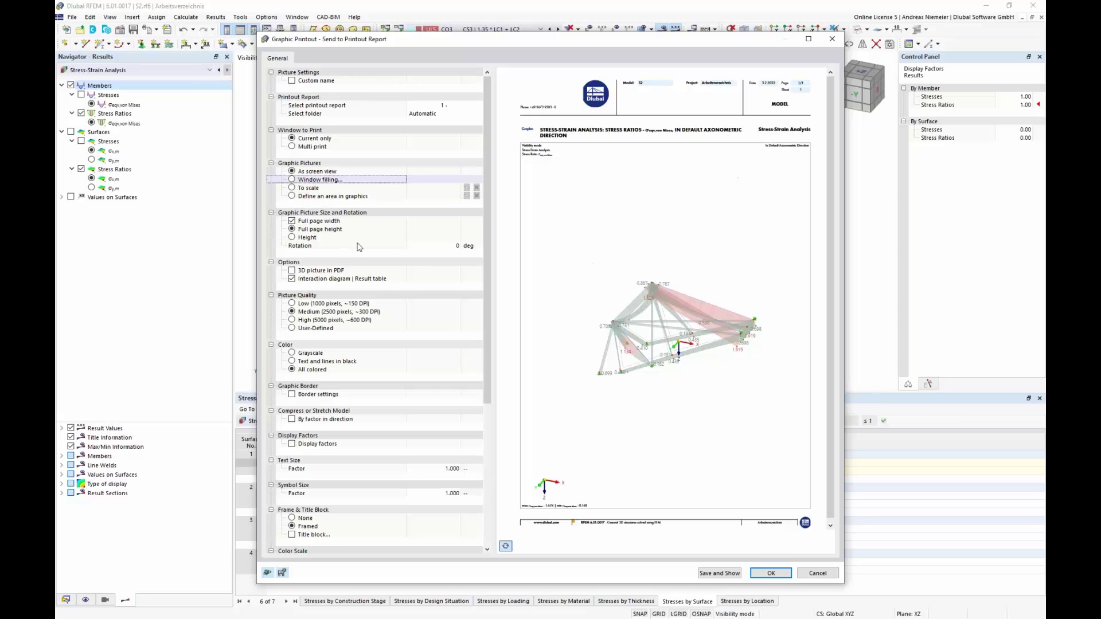
left_click(318, 238)
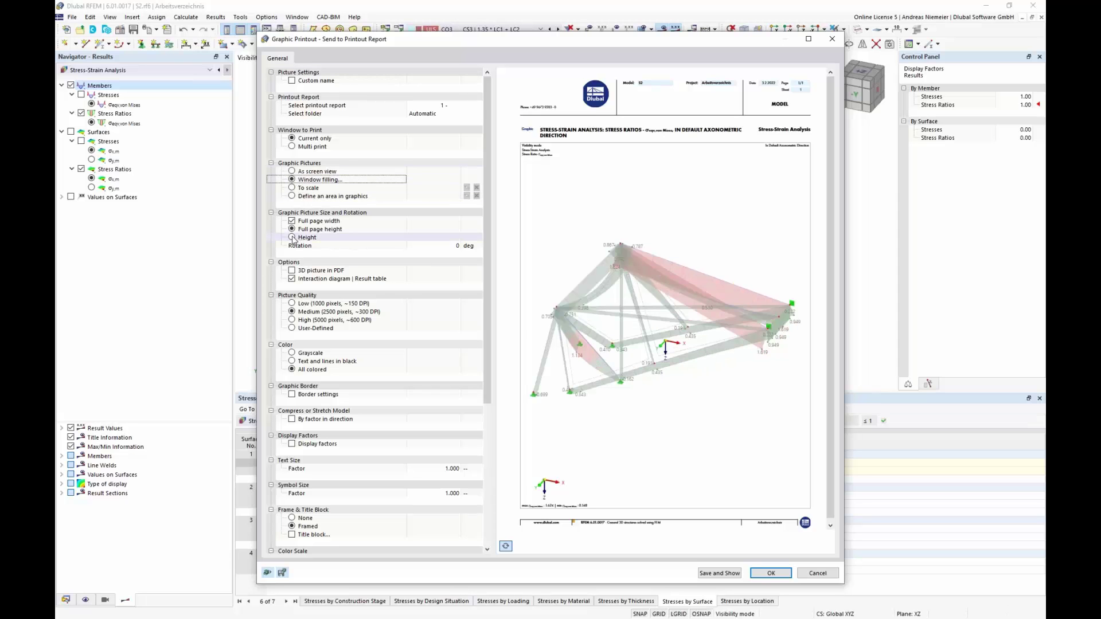
left_click(449, 246)
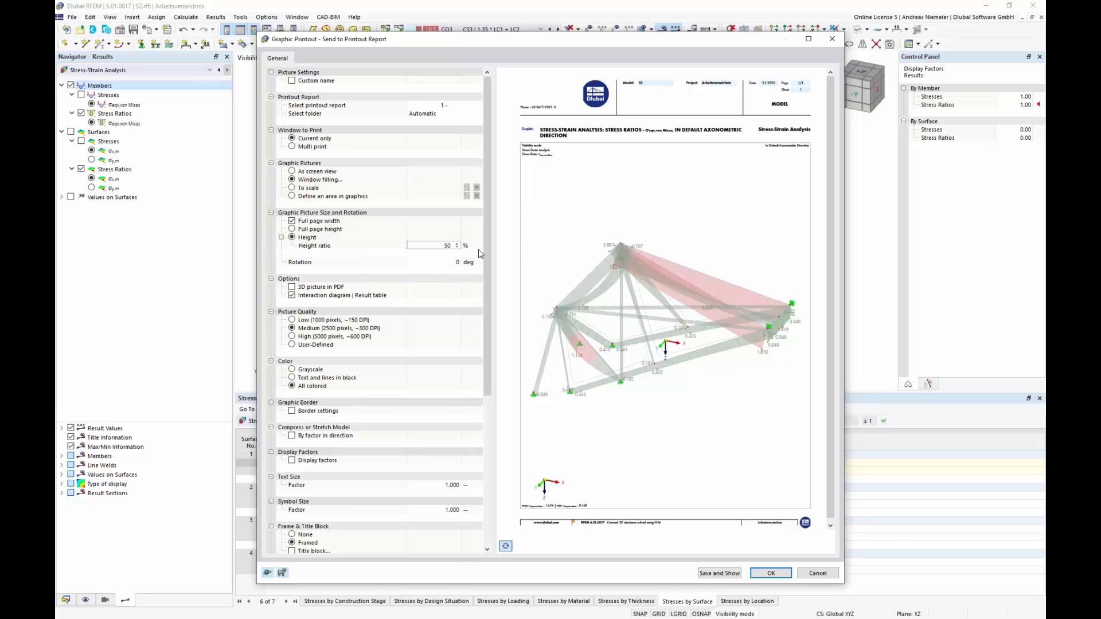
key("Return")
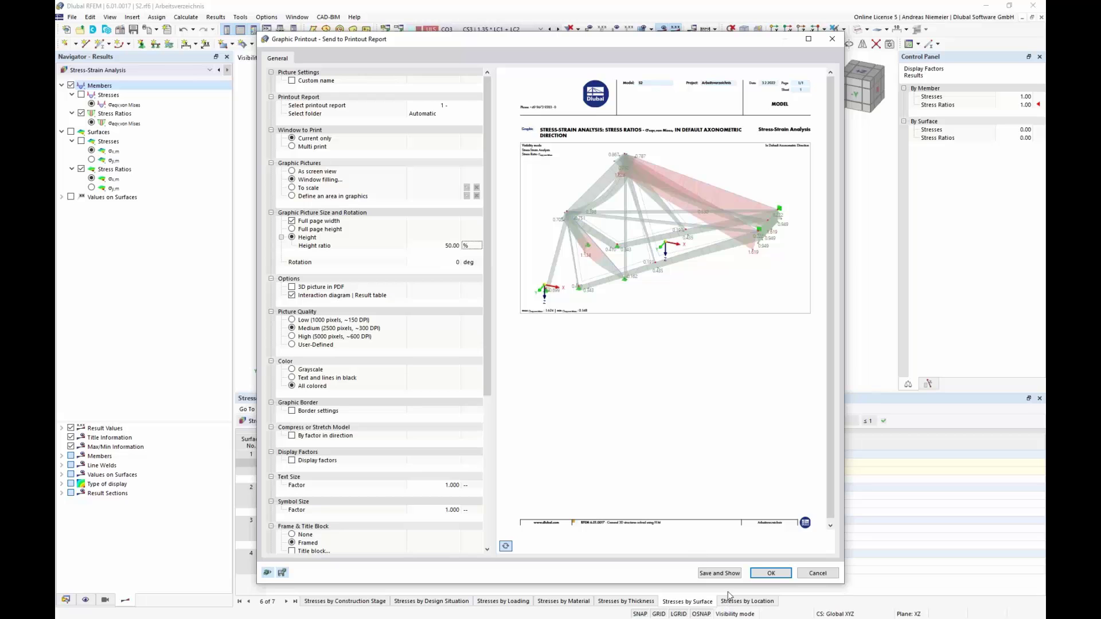
left_click(779, 576)
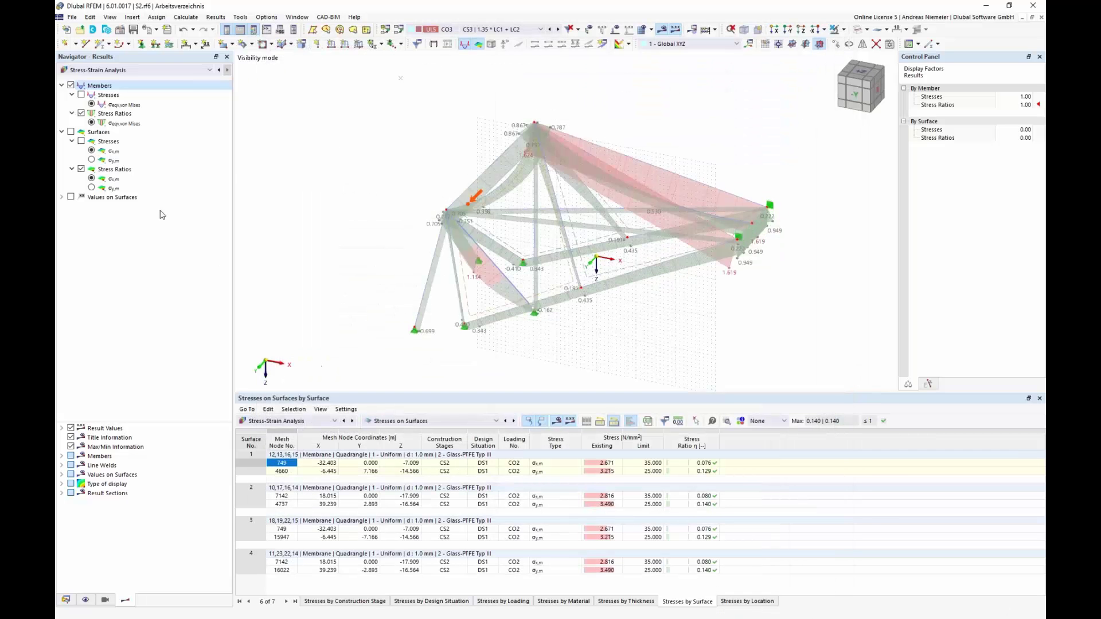
- Display the surface stress ratios instead of the member results in the +Z view, with only extreme values labelled on surfaces
left_click(71, 86)
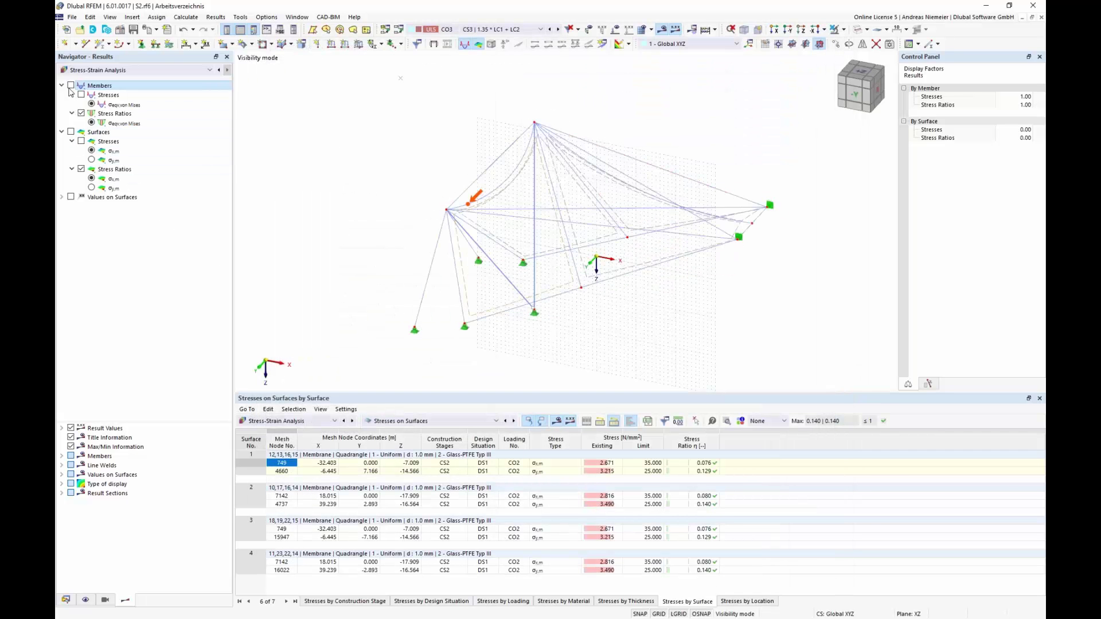
left_click(71, 132)
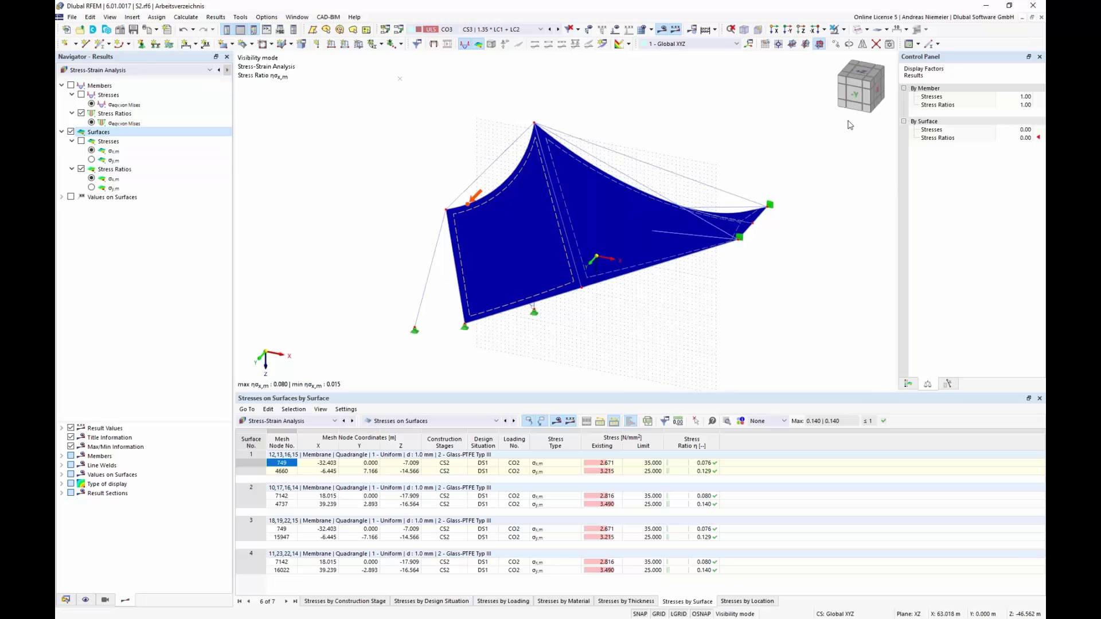
left_click(858, 71)
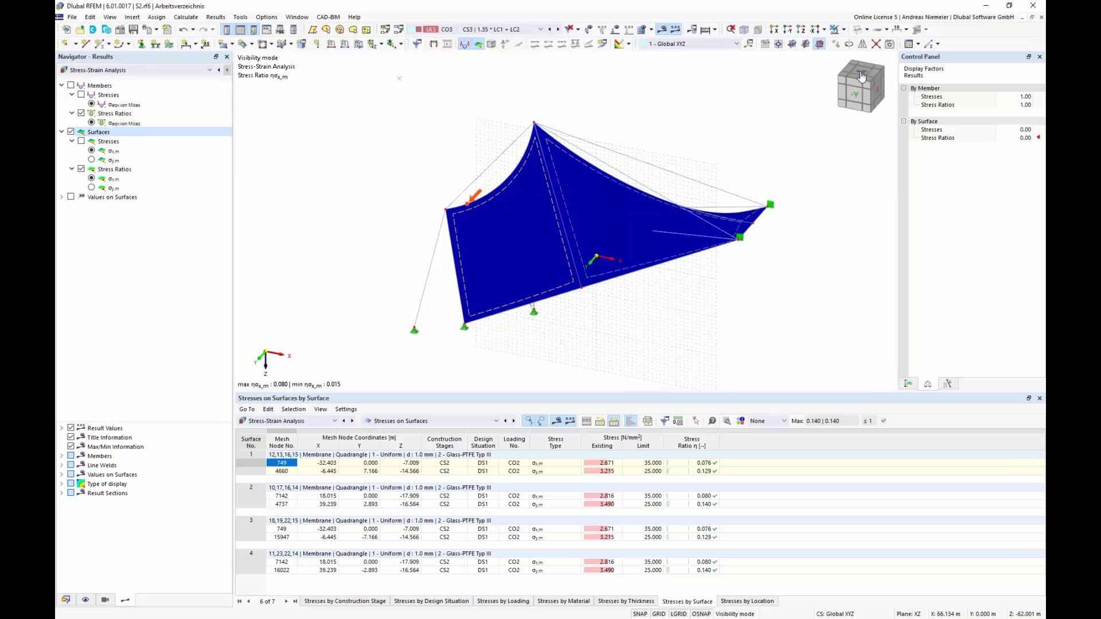
left_click(74, 197)
left_click(71, 196)
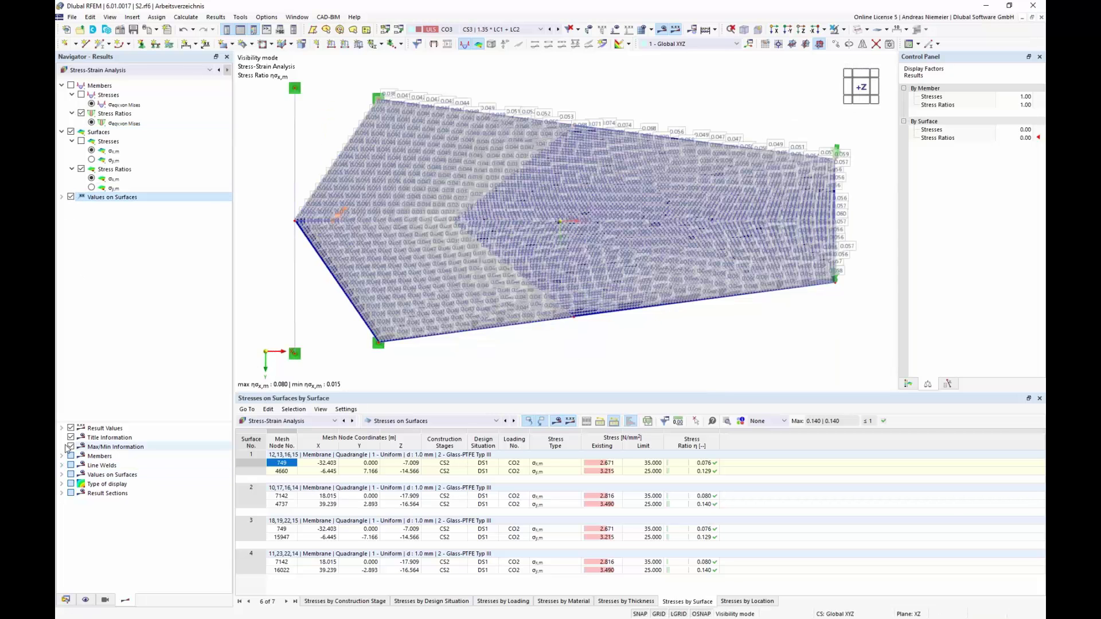
left_click(61, 475)
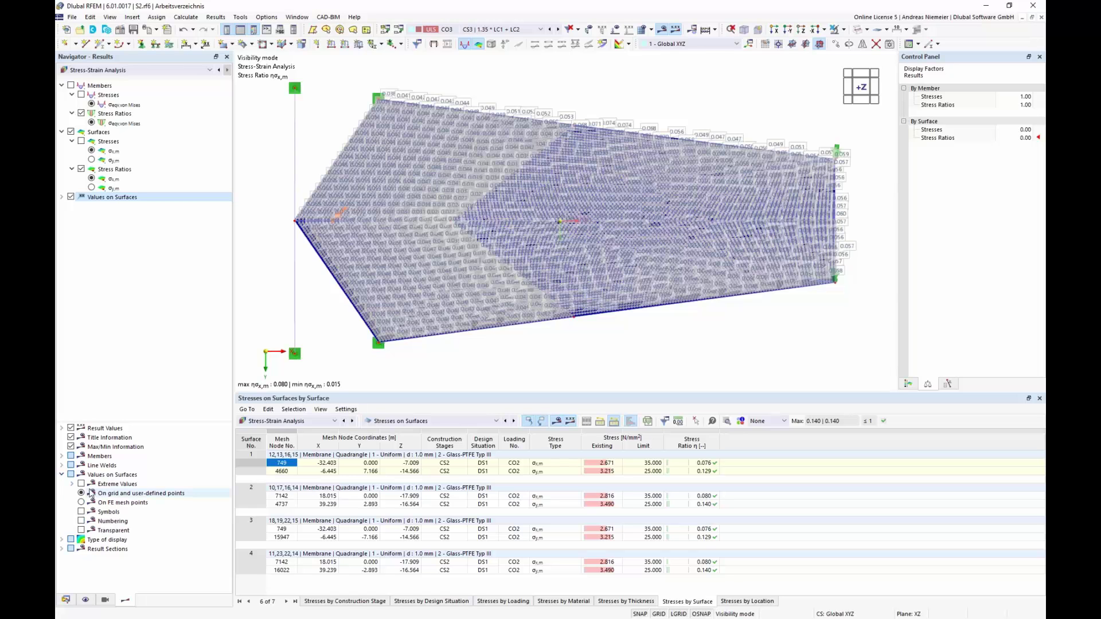
left_click(81, 493)
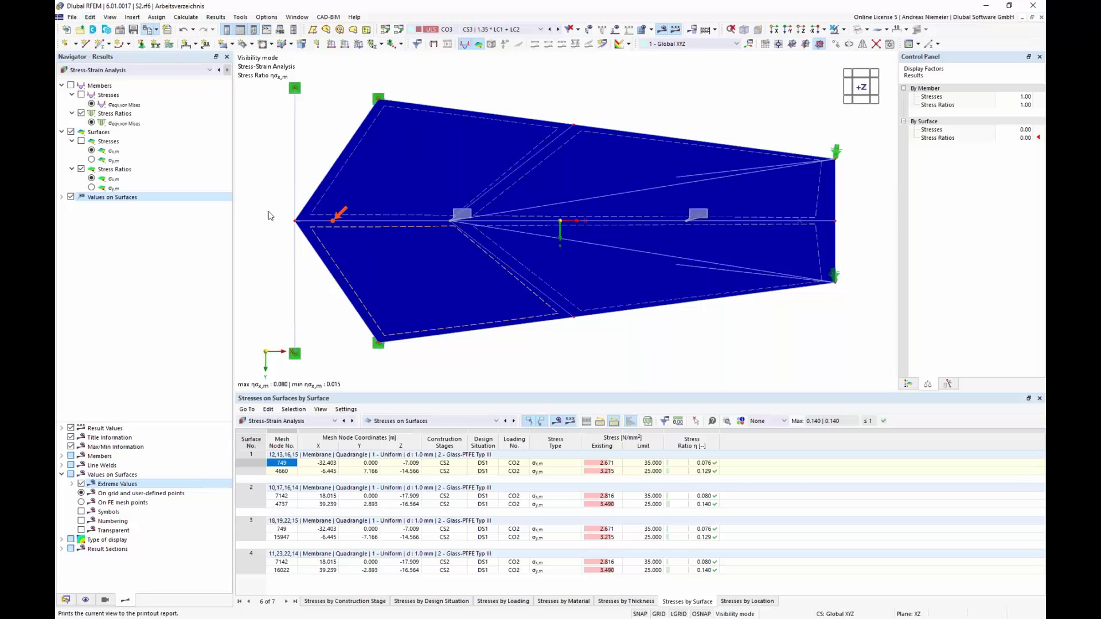
- Send the σx,m and σy,m surface stress ratio graphics to the printout report, saving and showing the report with the second one
key("ctrl+p")
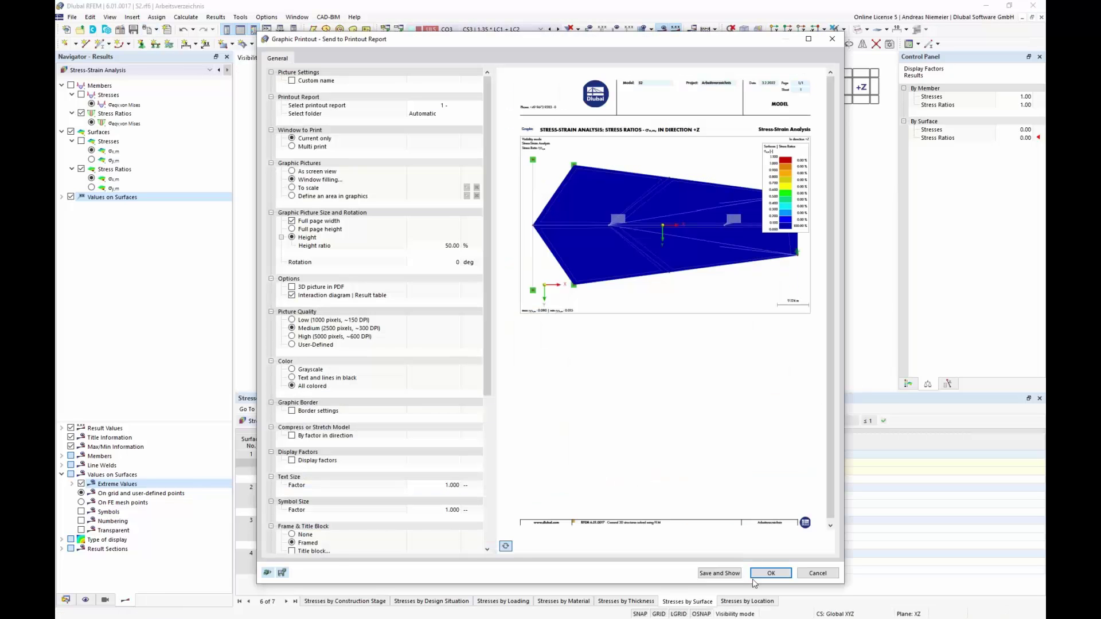
left_click(765, 574)
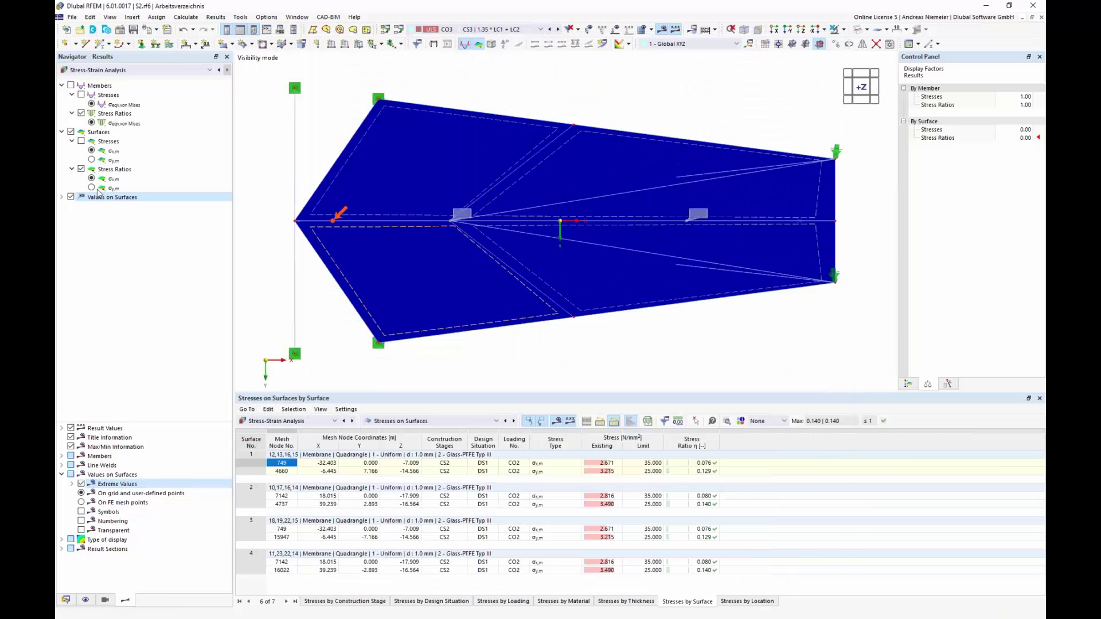
left_click(101, 188)
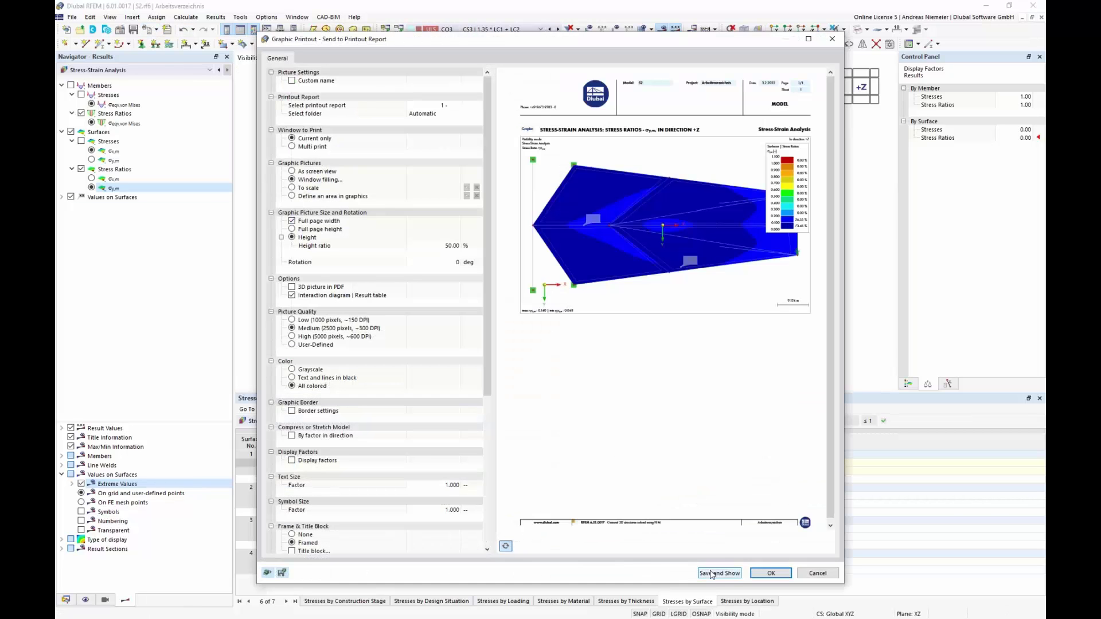
left_click(711, 573)
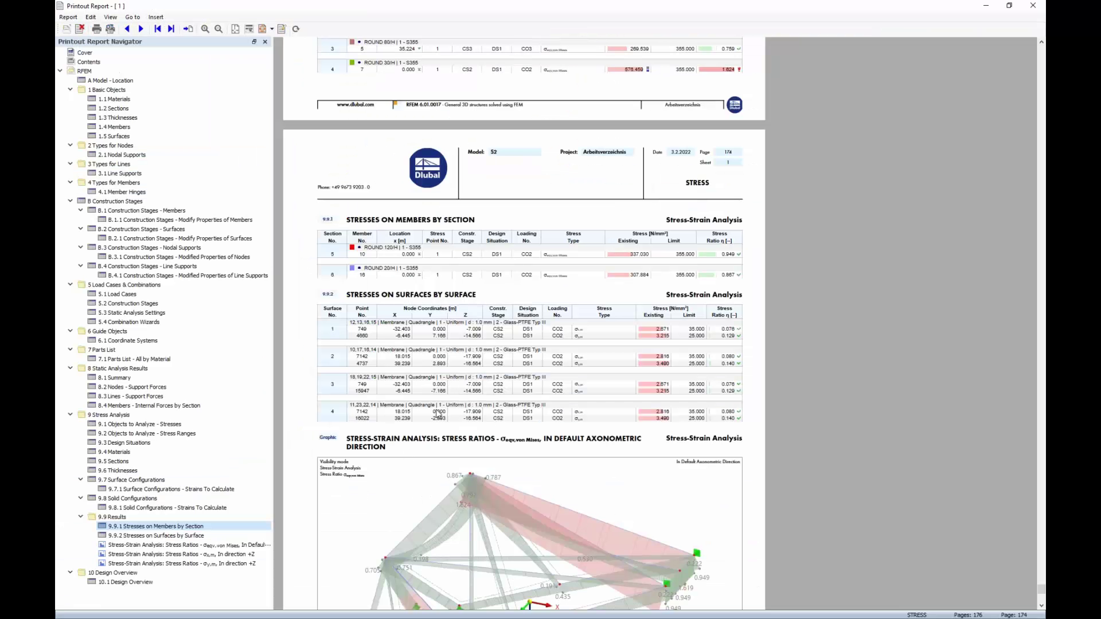
- Examine the member and surface stress ratio graphics in the report together with the surrounding stress tables
scroll(480, 340, "down", 5)
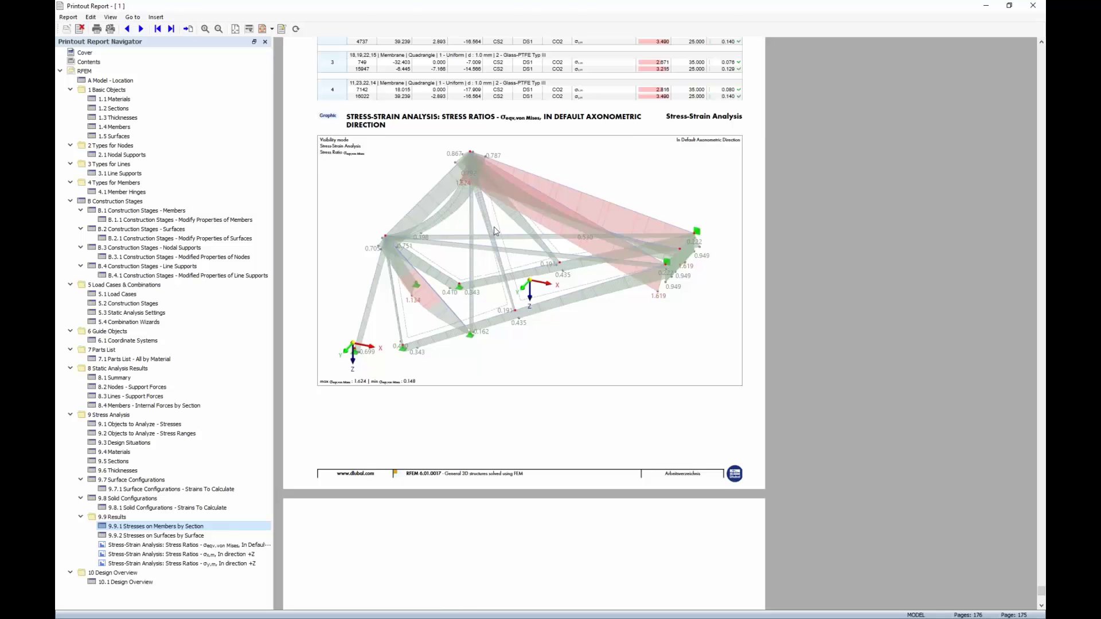
scroll(495, 231, "up", 13)
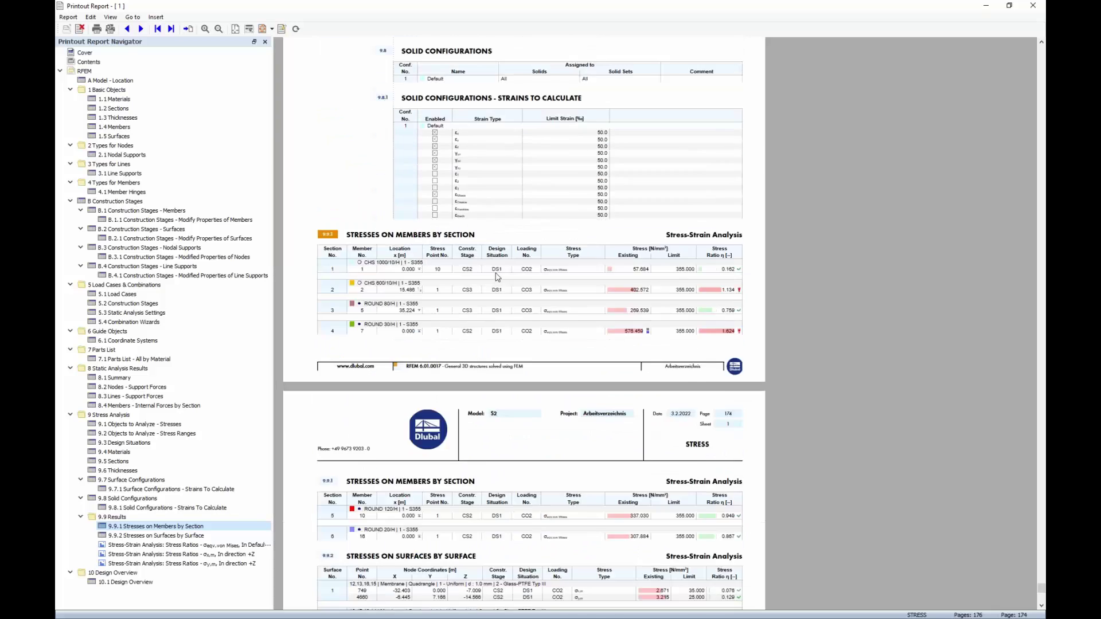
scroll(497, 277, "down", 12)
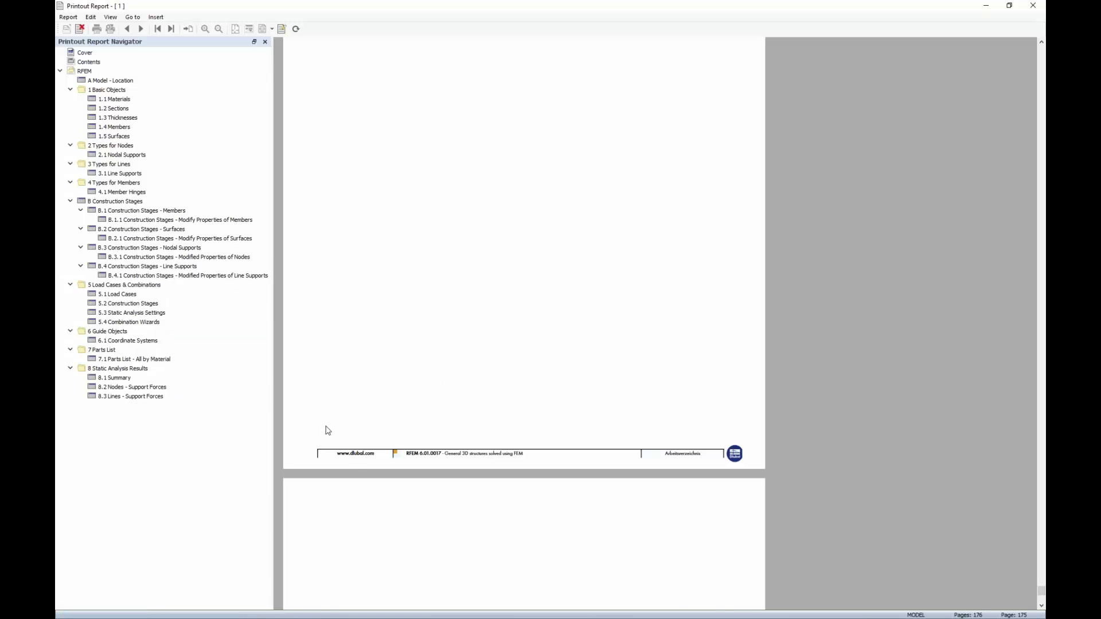
left_click(210, 555)
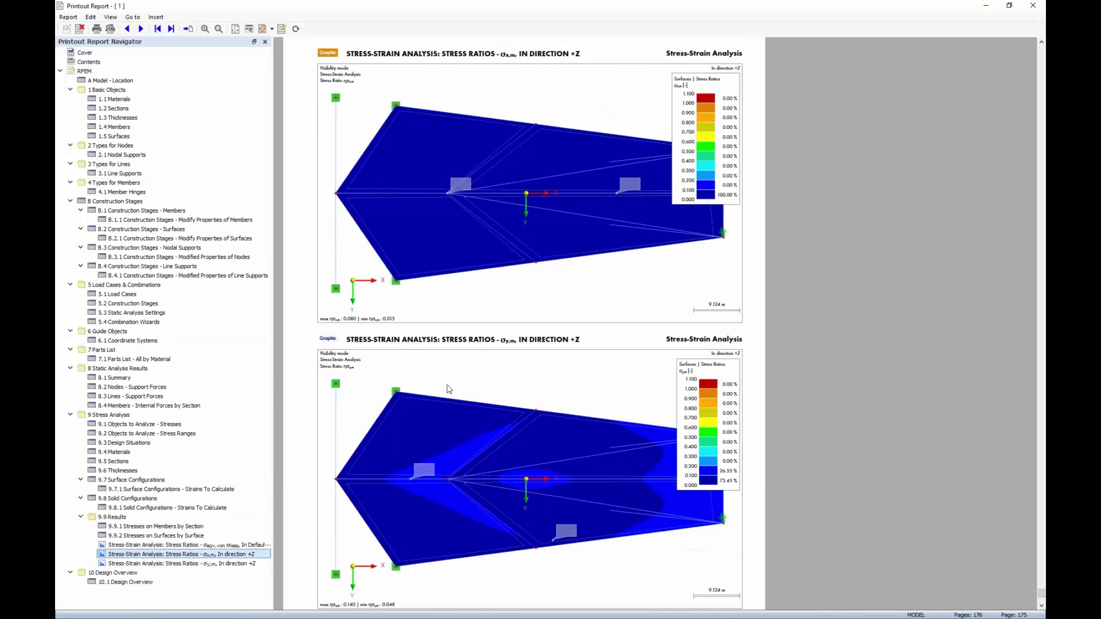
scroll(446, 388, "down", 3)
scroll(447, 388, "up", 3)
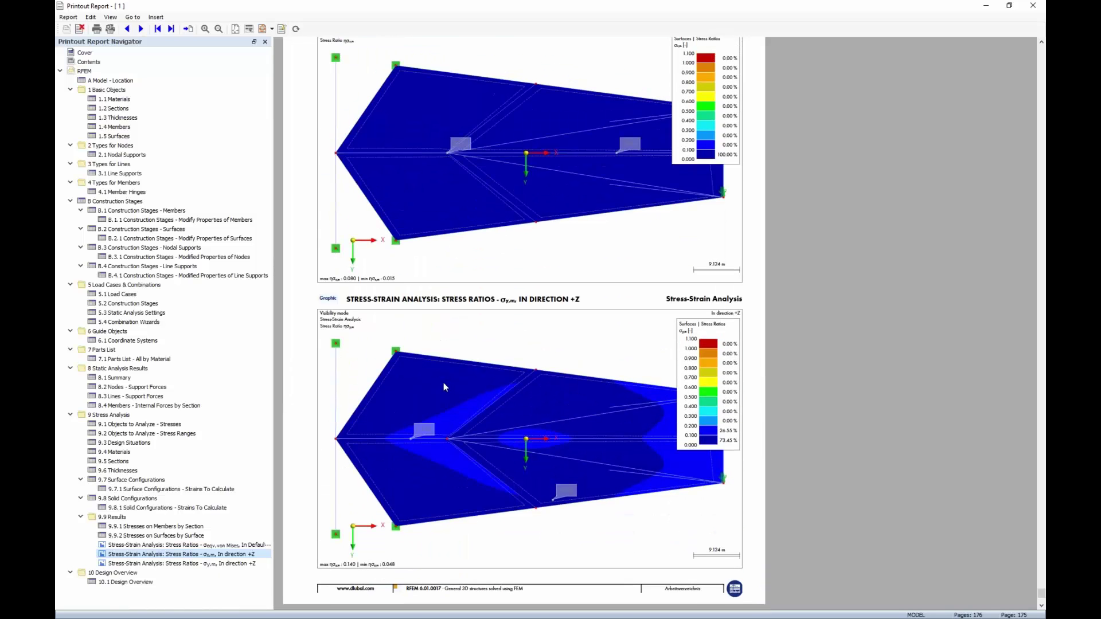
left_click(219, 29)
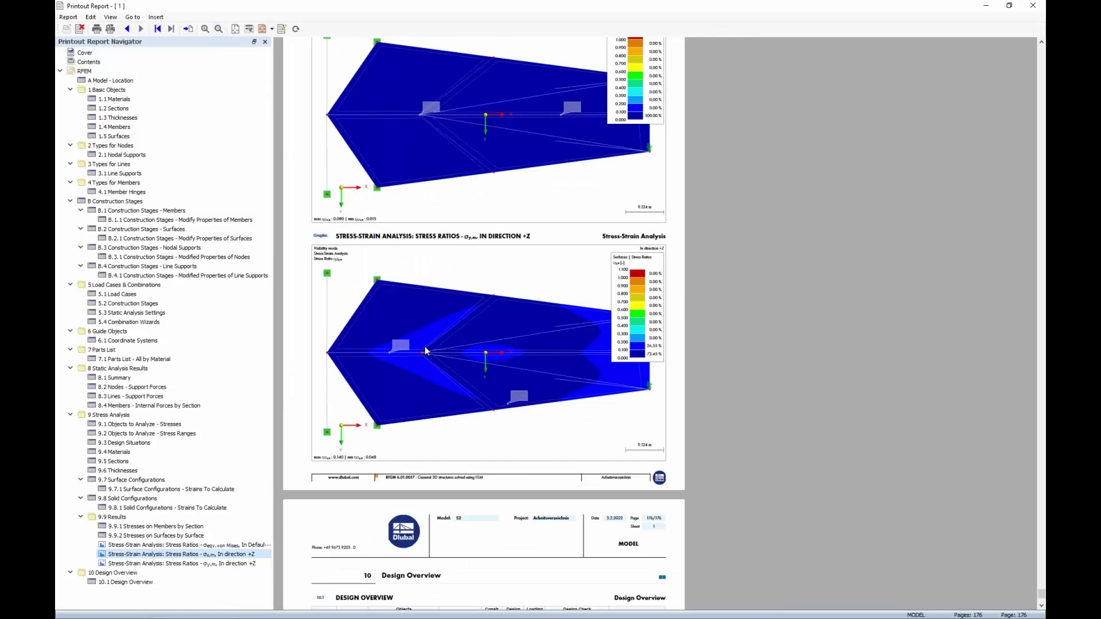
scroll(424, 346, "up", 4)
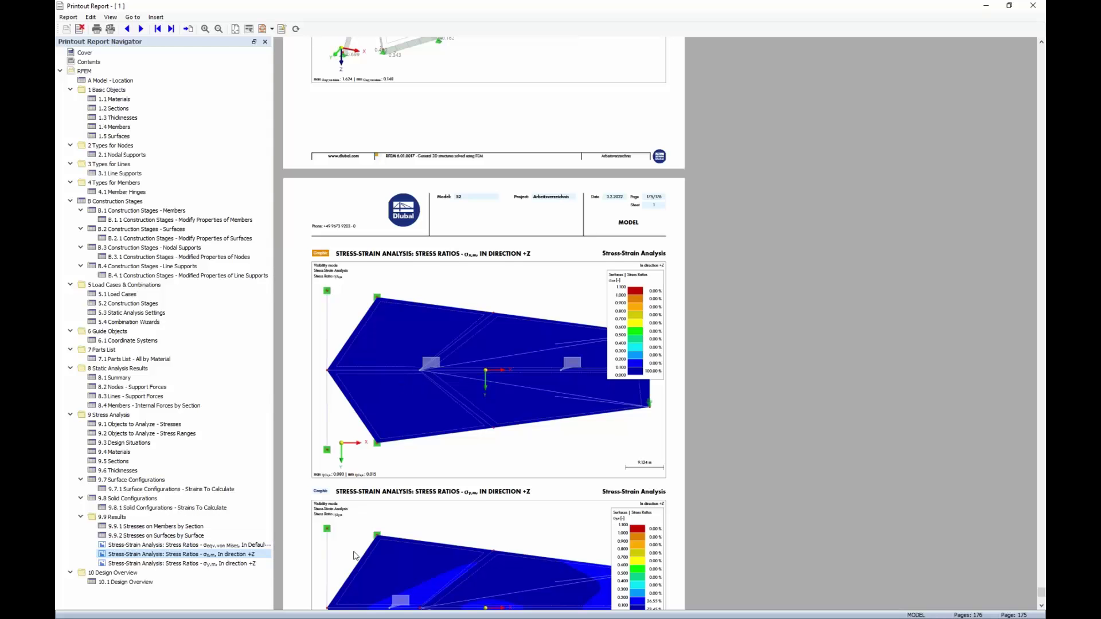
scroll(331, 404, "down", 2)
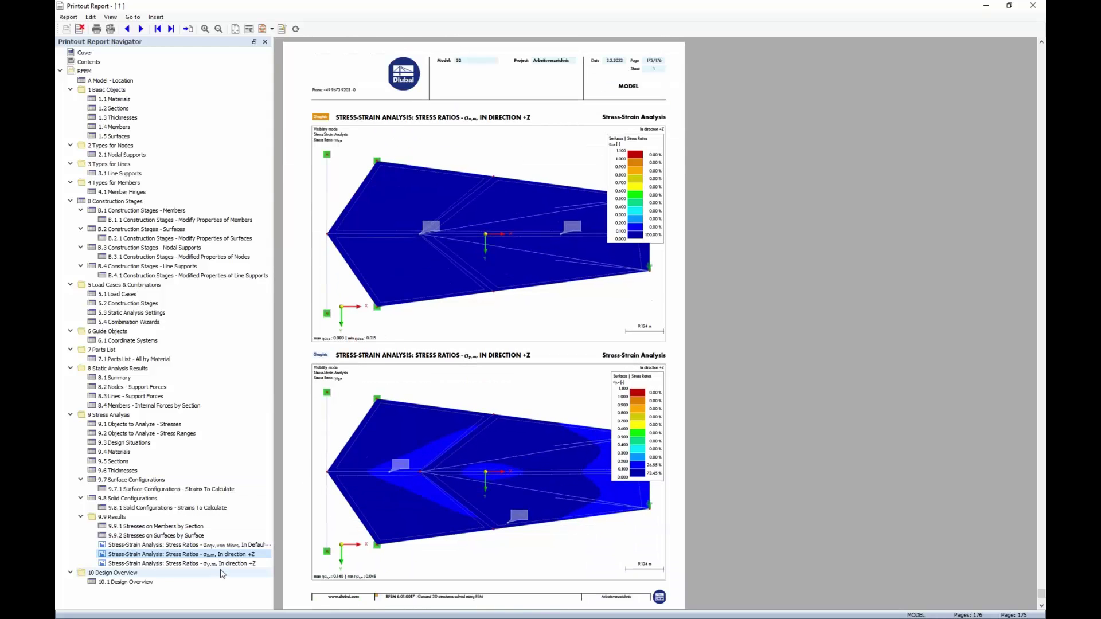
- Place the color scale outside the graphic picture for both the σx,m and σy,m stress ratio graphics in the report
left_click(224, 563)
scroll(670, 162, "up", 4)
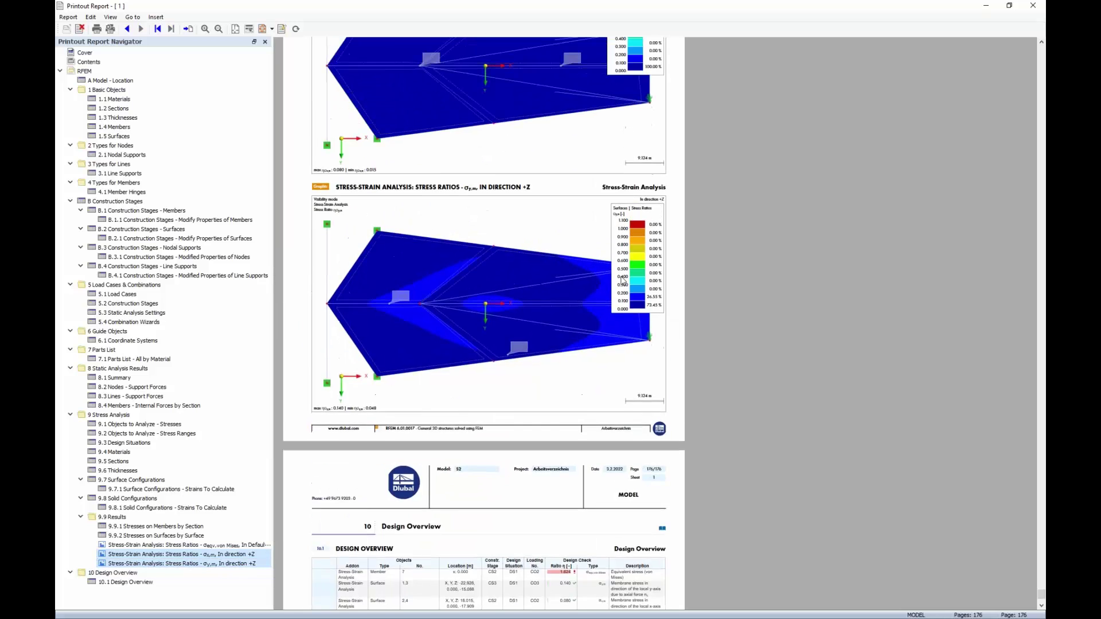
right_click(220, 555)
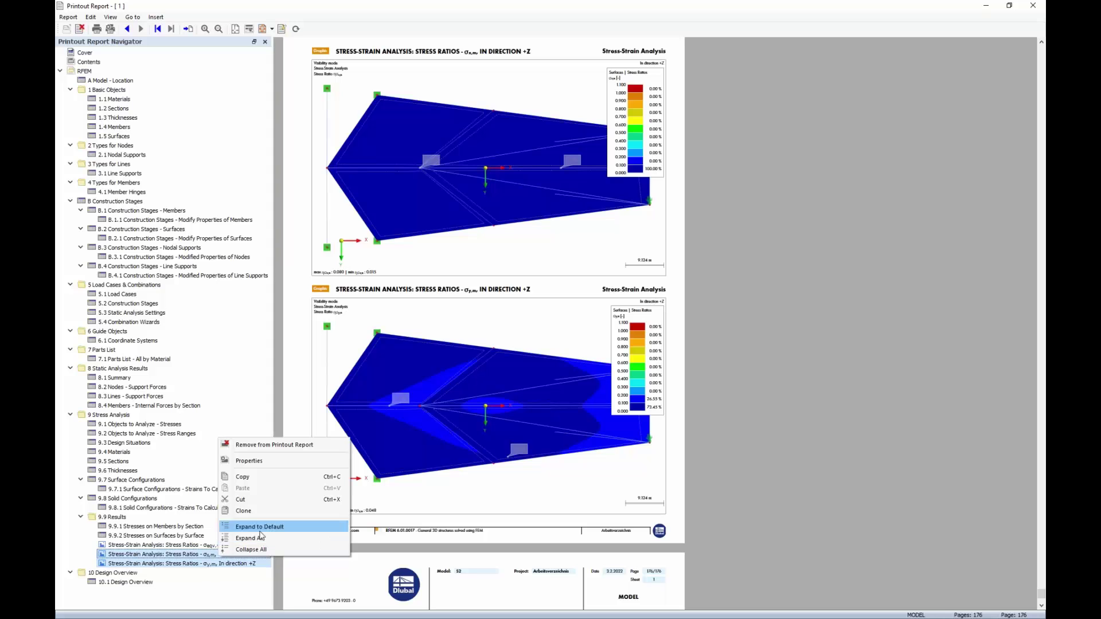
left_click(282, 463)
scroll(418, 504, "down", 5)
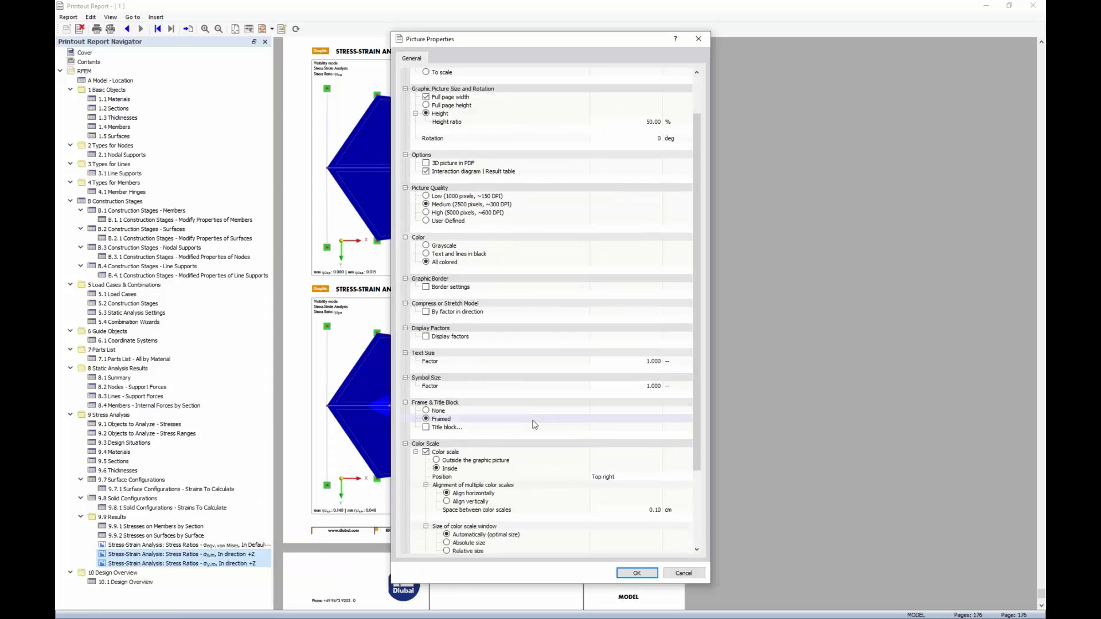
left_click(437, 368)
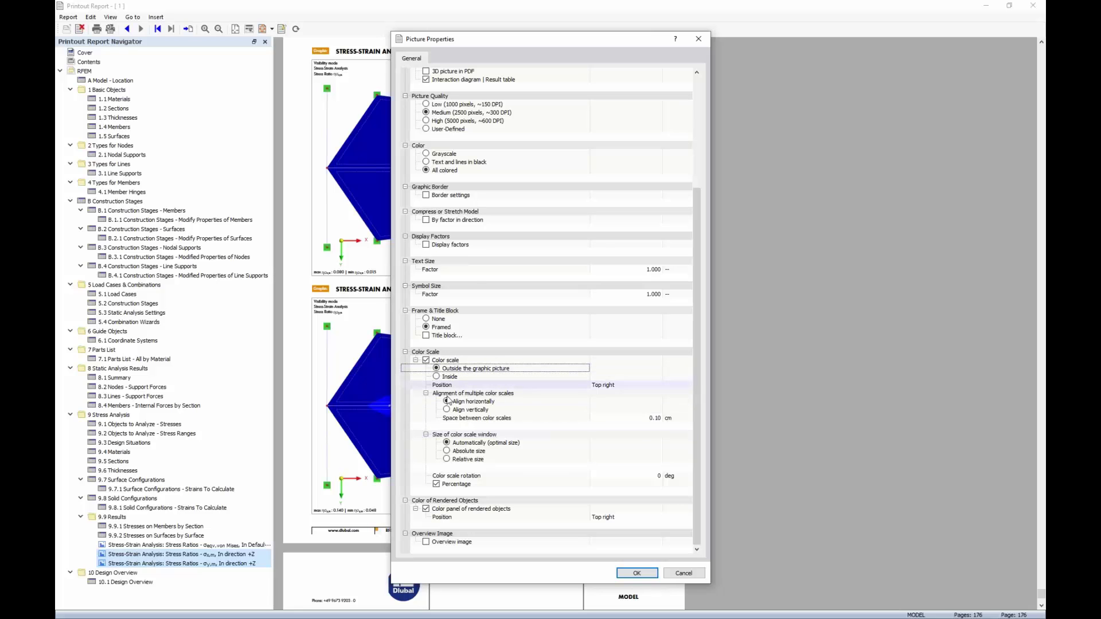
left_click(637, 574)
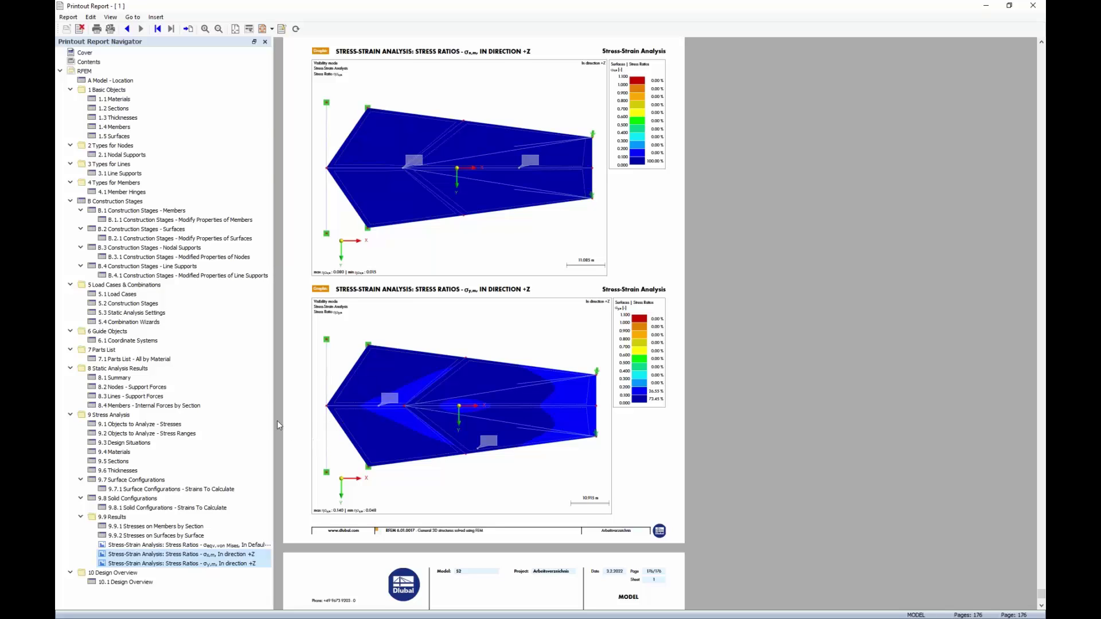
- Insert the PDF King Fahd Stadium on Behance from the RFEM6 FF RWIND Webinar desktop folder into the printout report
left_click(156, 17)
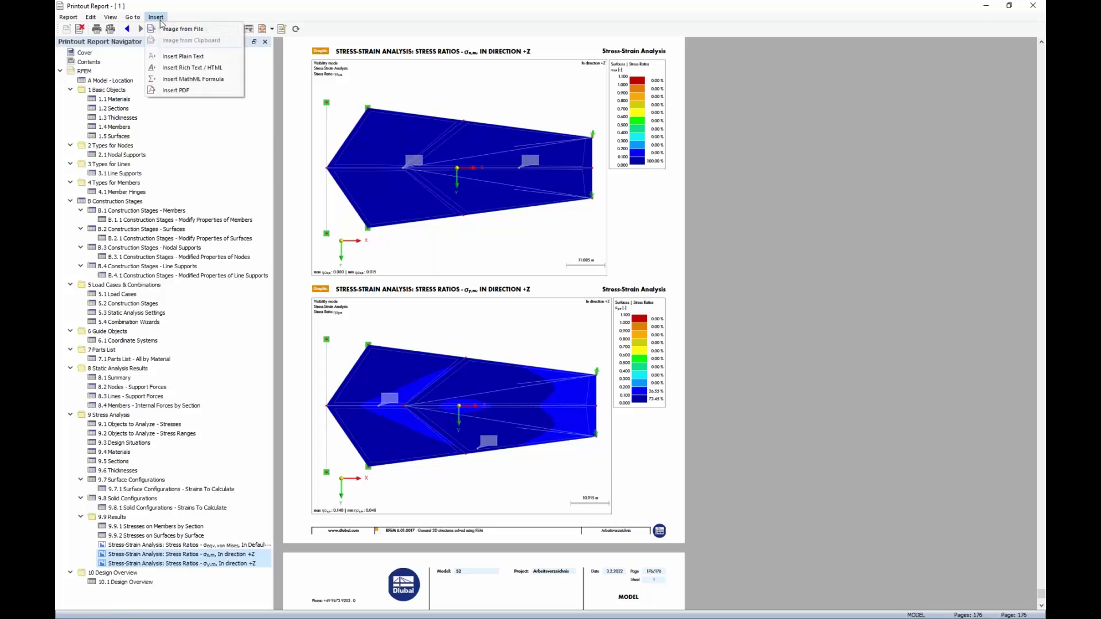
left_click(173, 92)
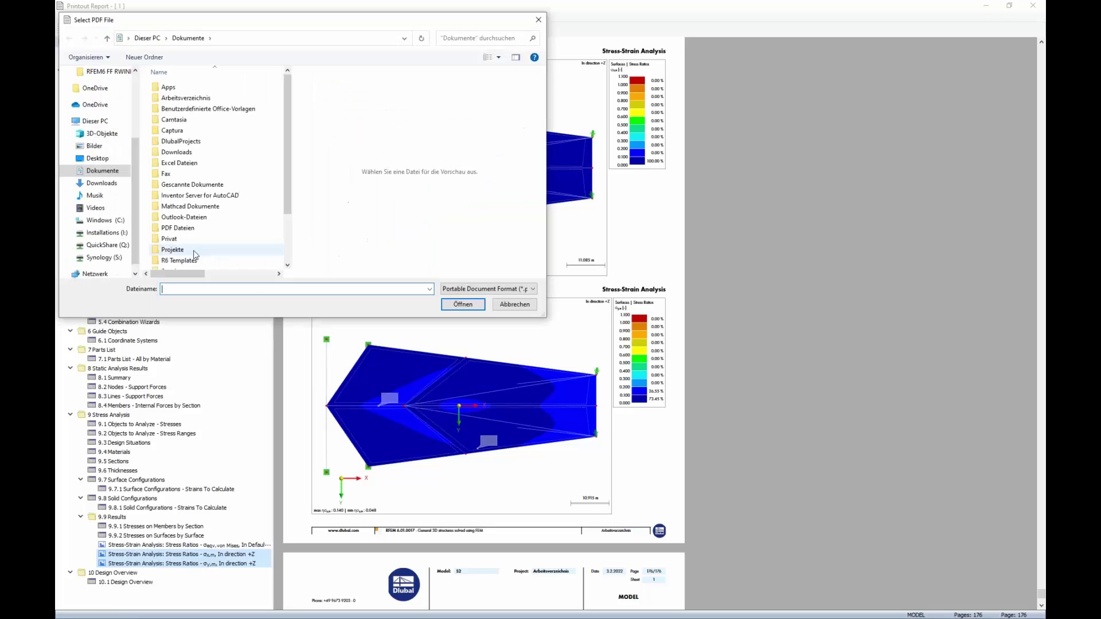
scroll(136, 232, "up", 5)
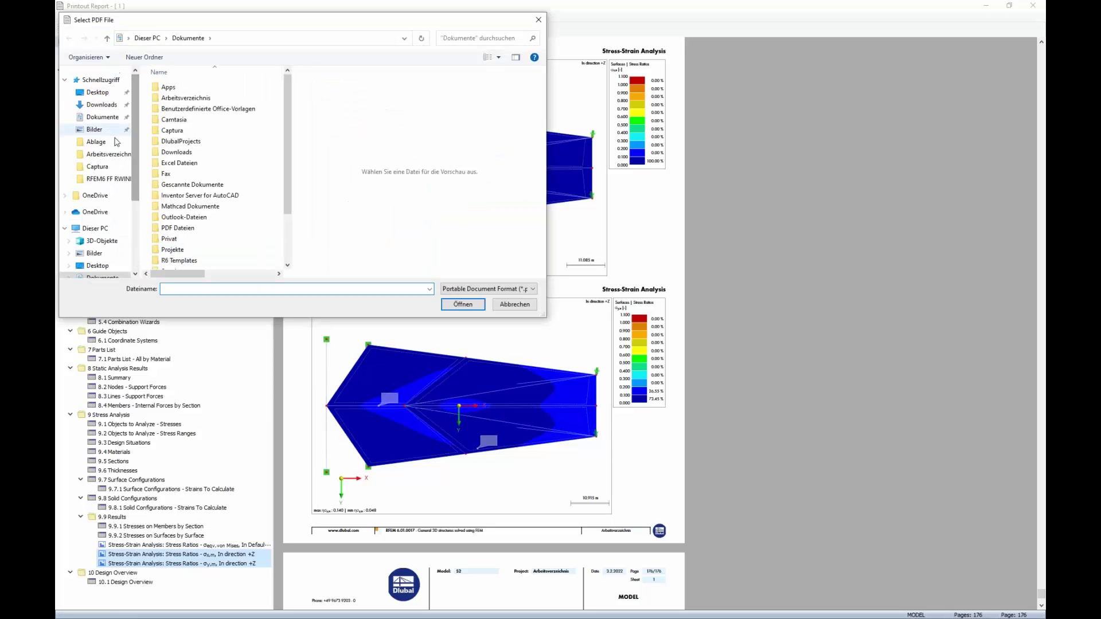
left_click(109, 93)
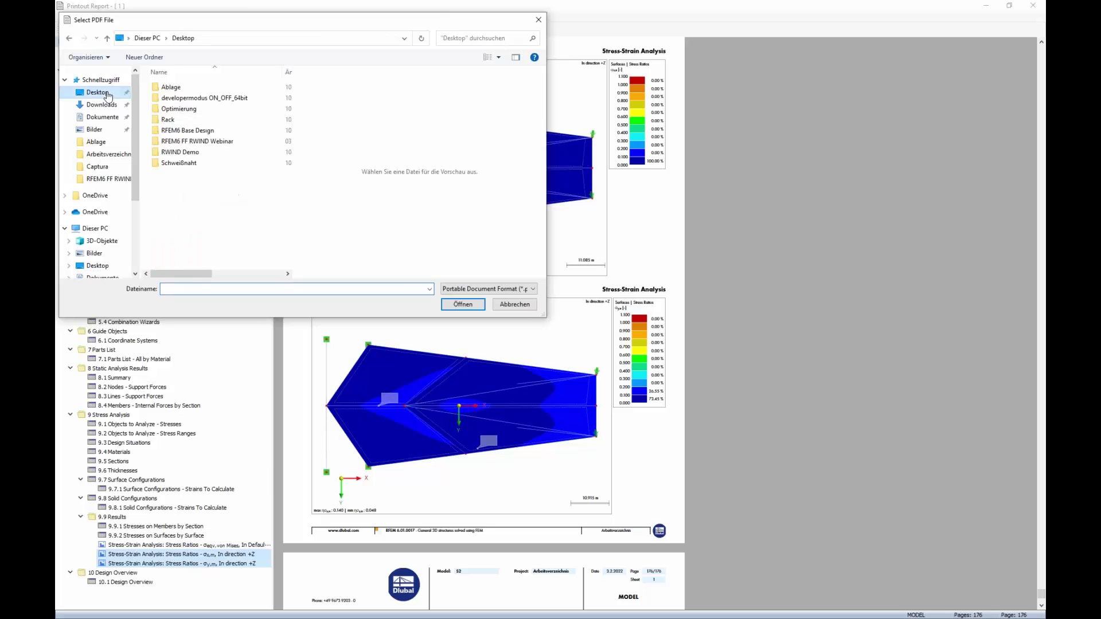
double_click(215, 141)
left_click(248, 125)
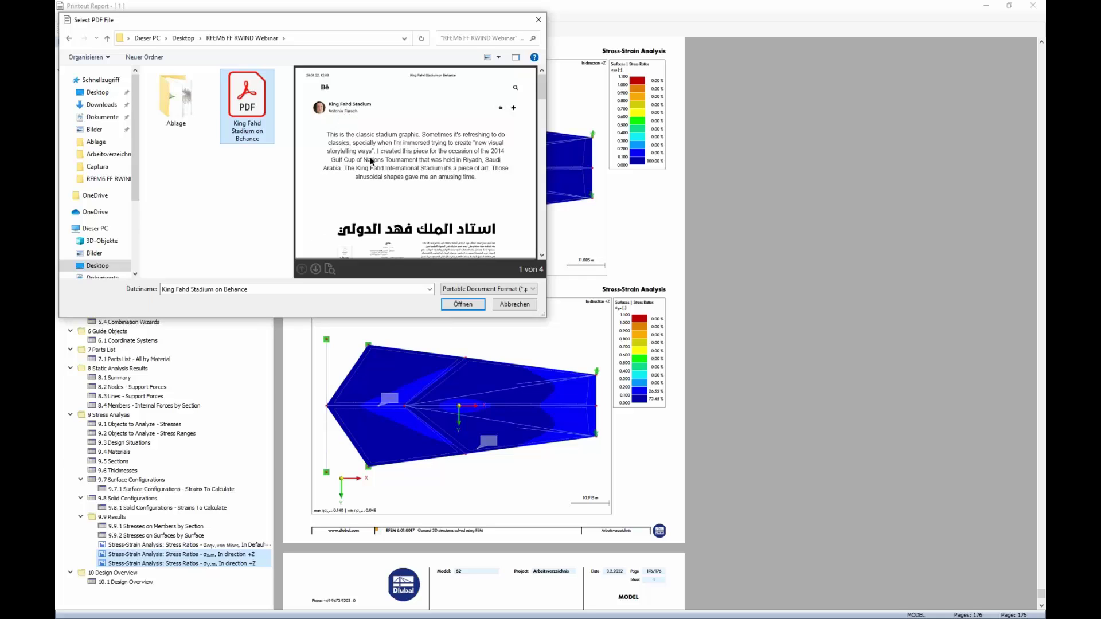
scroll(435, 177, "down", 10)
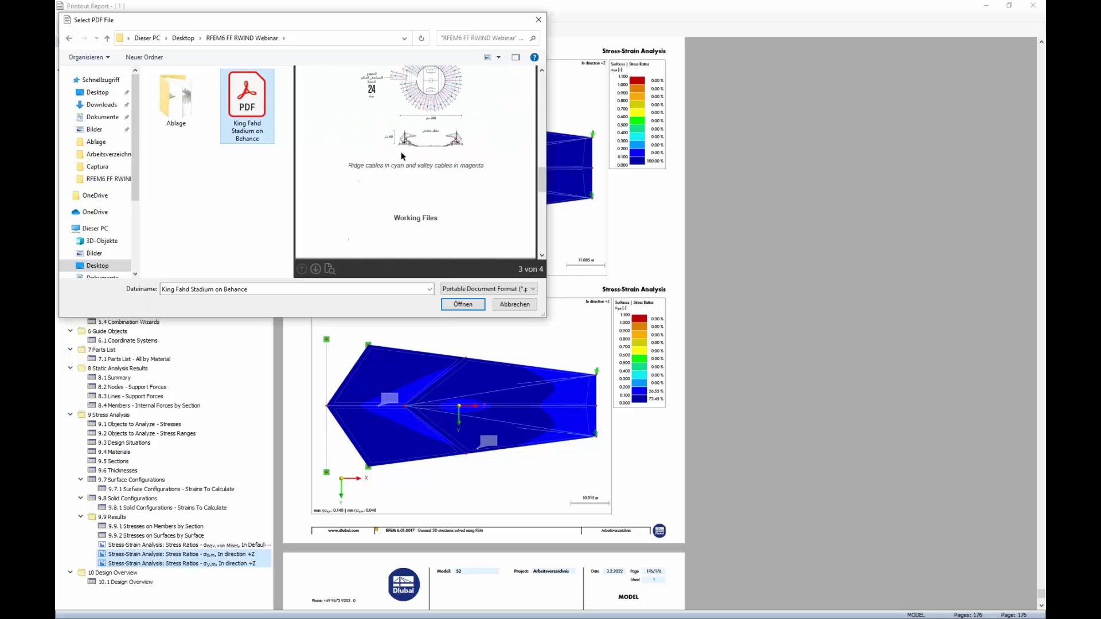
left_click(462, 305)
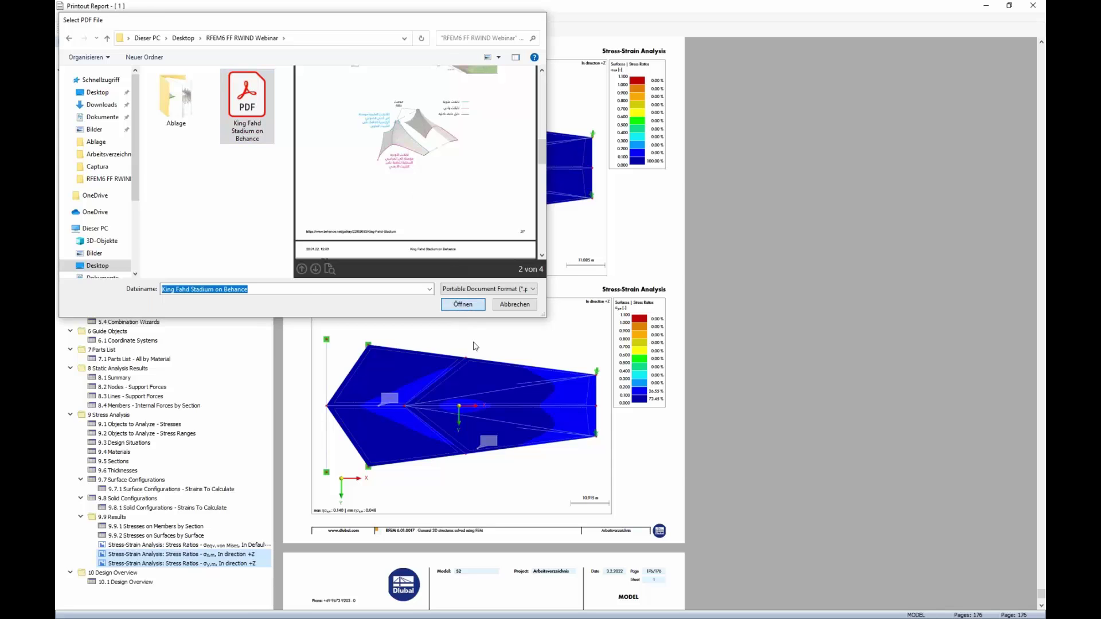
left_click(617, 465)
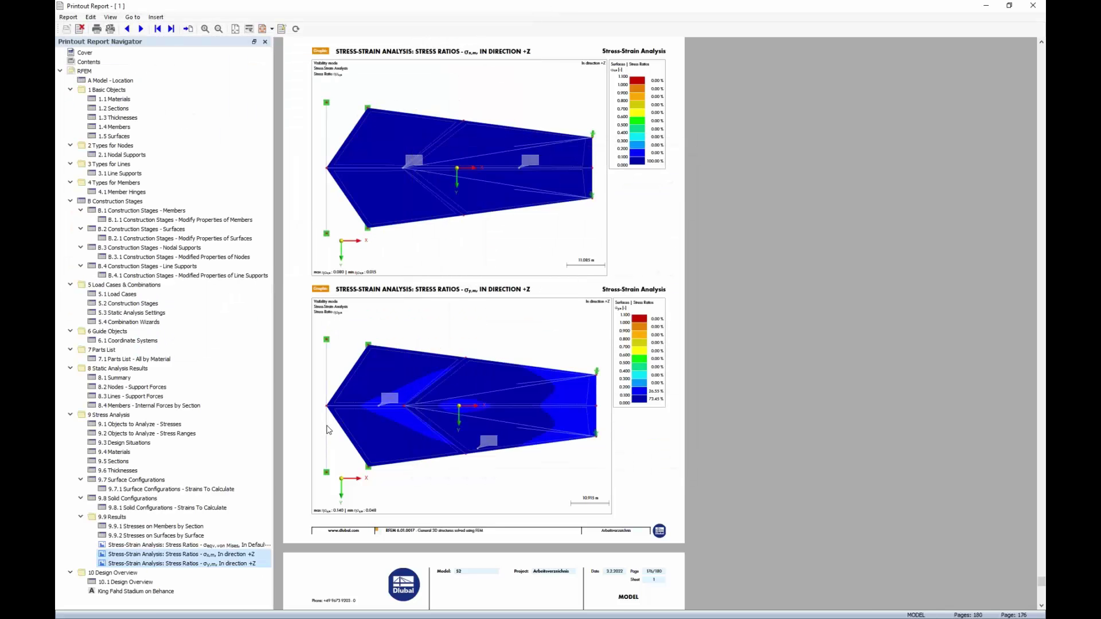
- Examine the inserted King Fahd Stadium pages and the construction stage and load case tables in the report
left_click(166, 591)
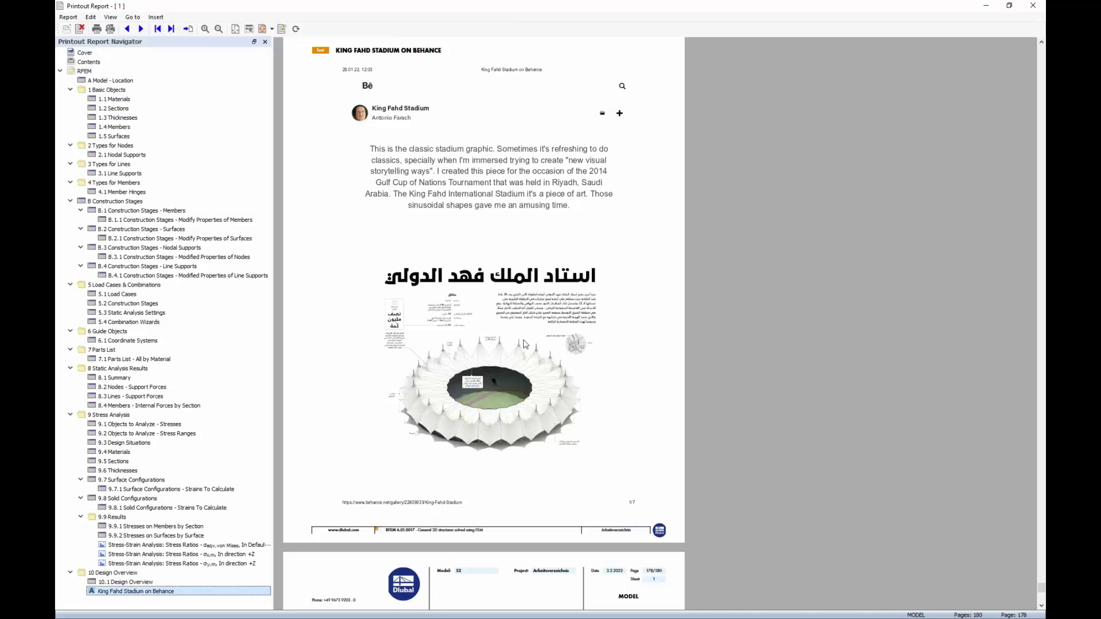
scroll(519, 341, "down", 10)
scroll(519, 338, "down", 4)
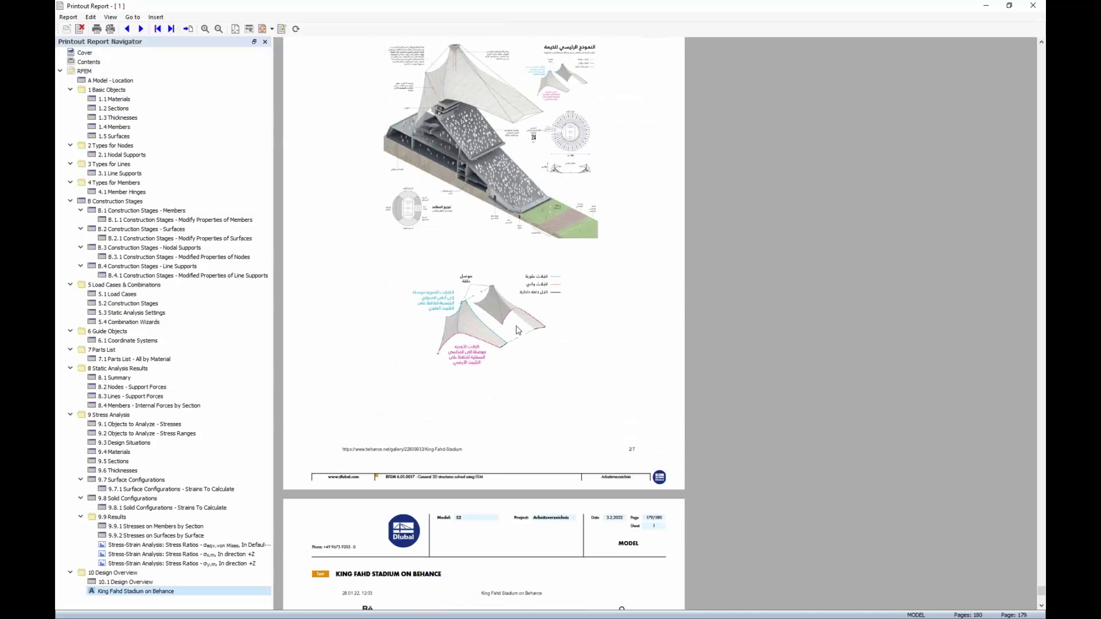
scroll(519, 339, "down", 6)
scroll(519, 339, "down", 6)
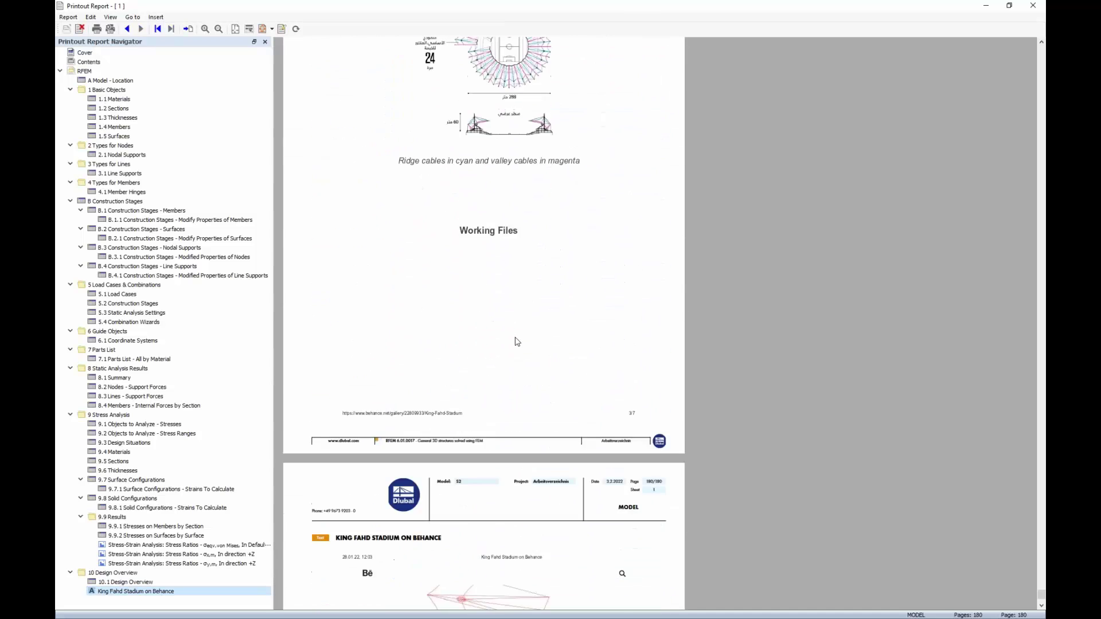
scroll(517, 341, "up", 7)
scroll(517, 341, "up", 10)
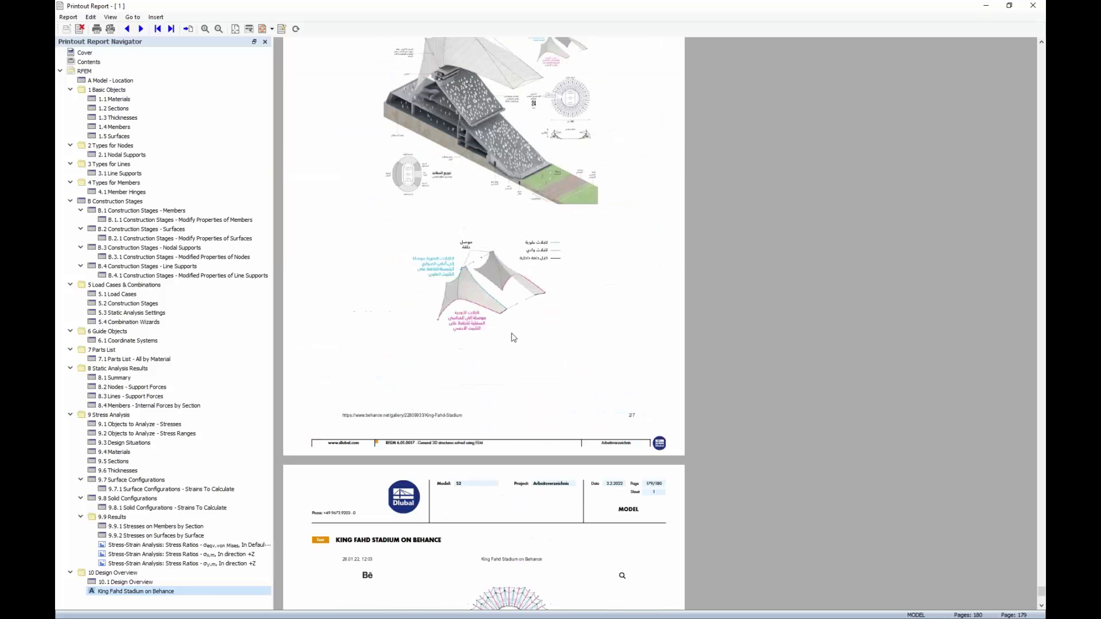
scroll(513, 285, "up", 3)
left_click(148, 266)
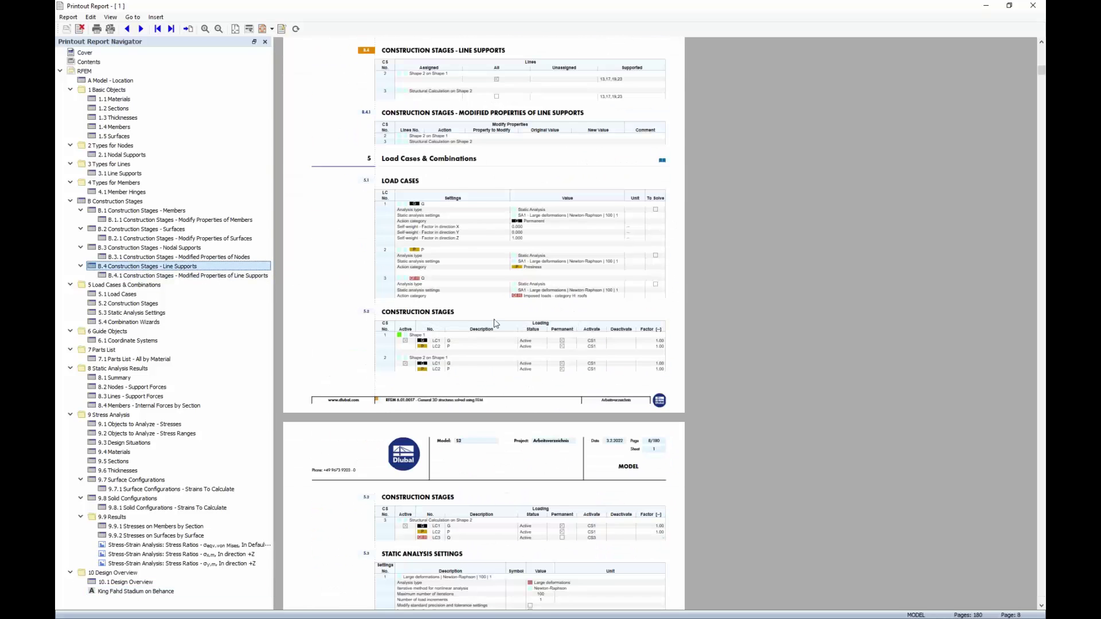
left_click(150, 589)
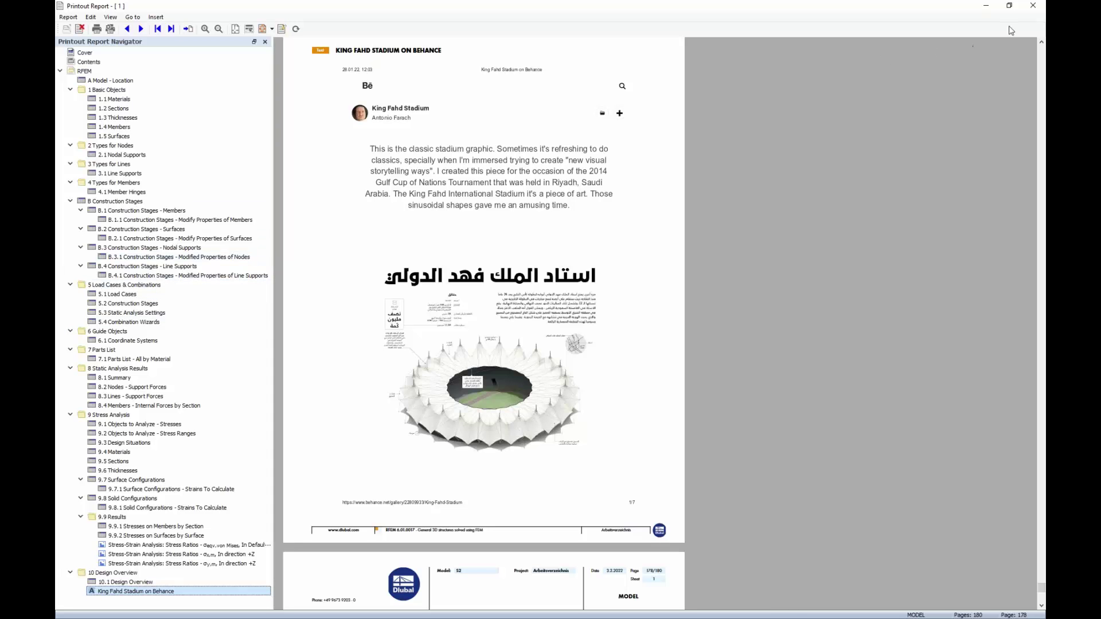
- Close the printout report and list the load cases and combinations in the model's table
left_click(1032, 5)
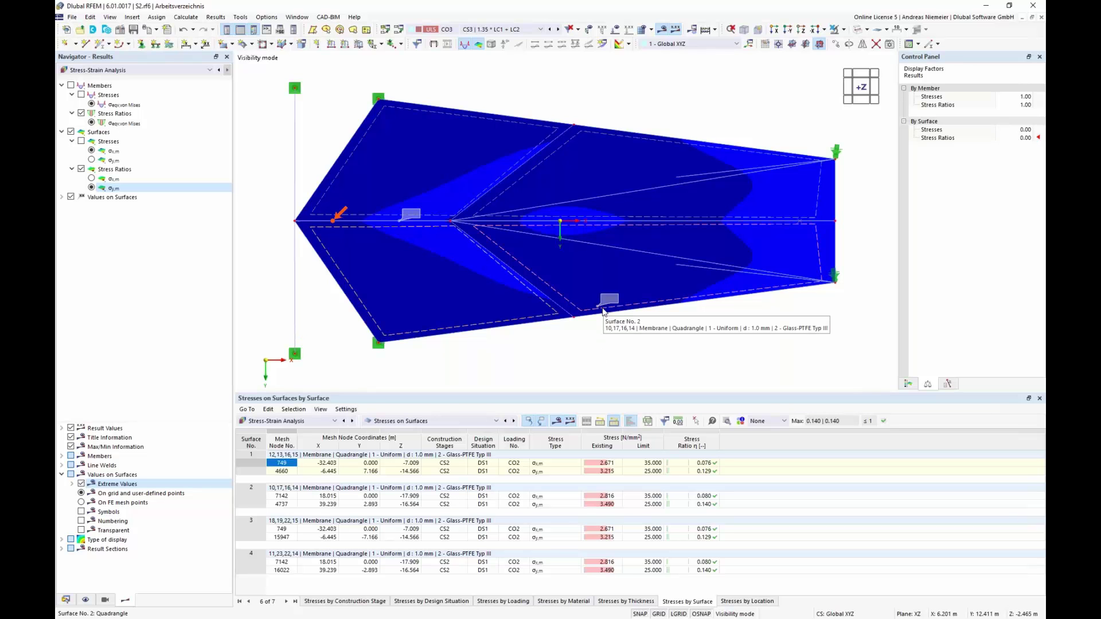
left_click(315, 421)
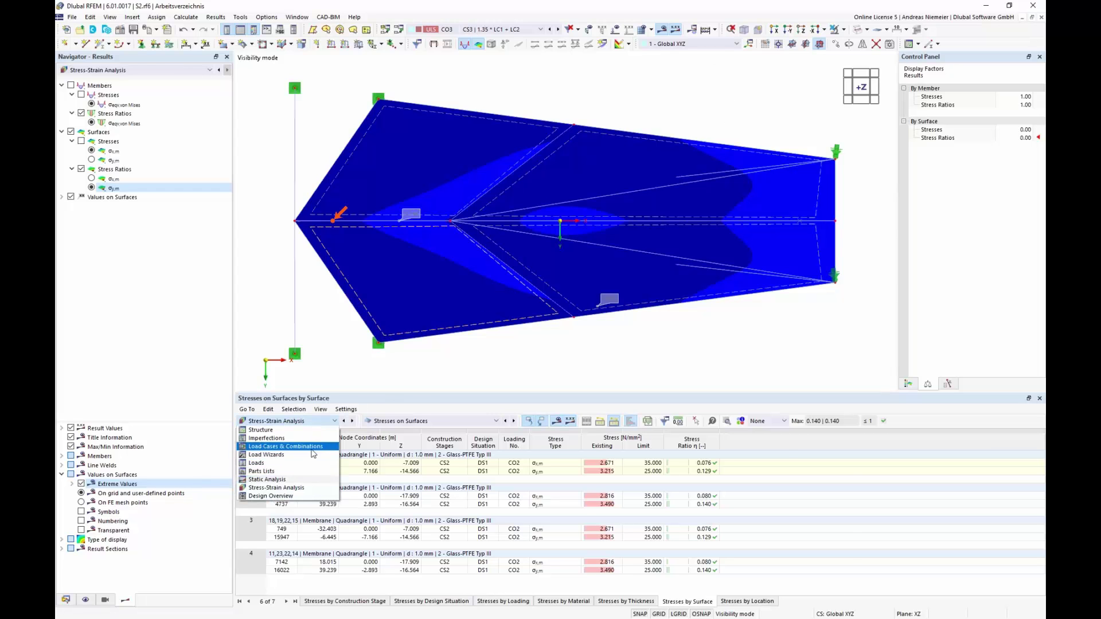
left_click(311, 448)
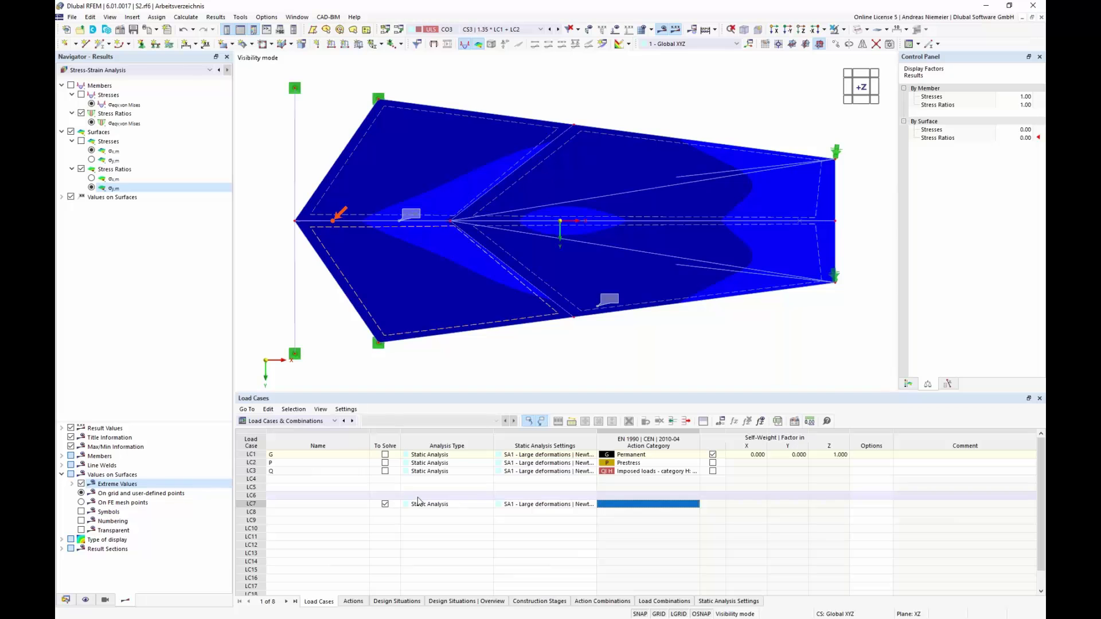
- Copy the entire roof segment 23 times by rotating 15° about a Z-parallel axis through X 106.171 m, accepting deletion of the results
left_click(747, 45)
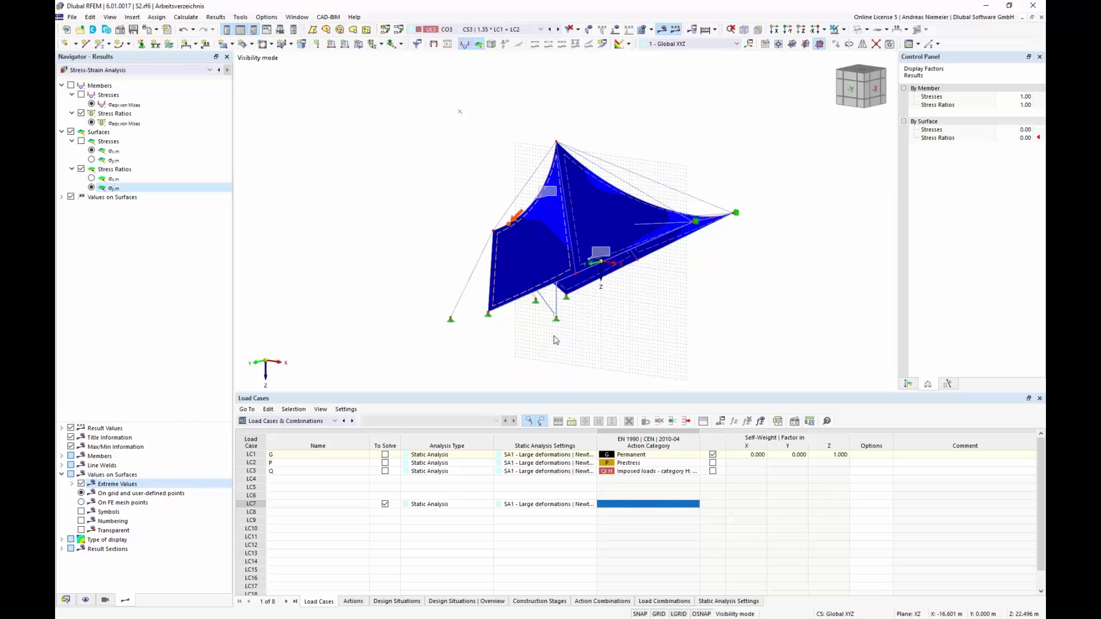
middle_click_drag(670, 321, 744, 214, "ctrl")
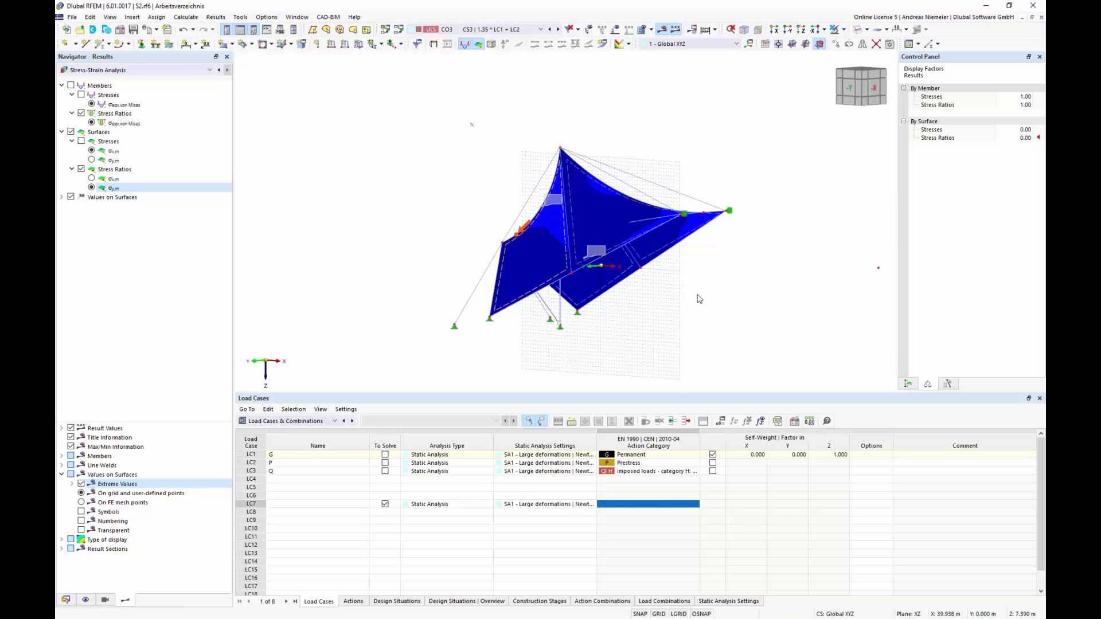
left_click_drag(383, 95, 769, 363)
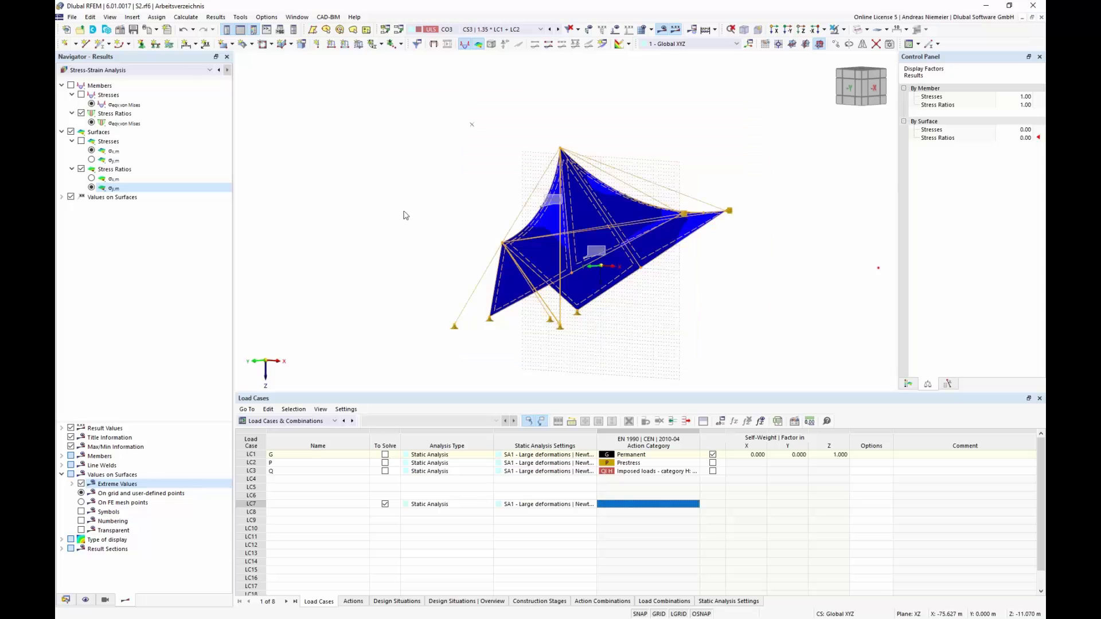
left_click(850, 87)
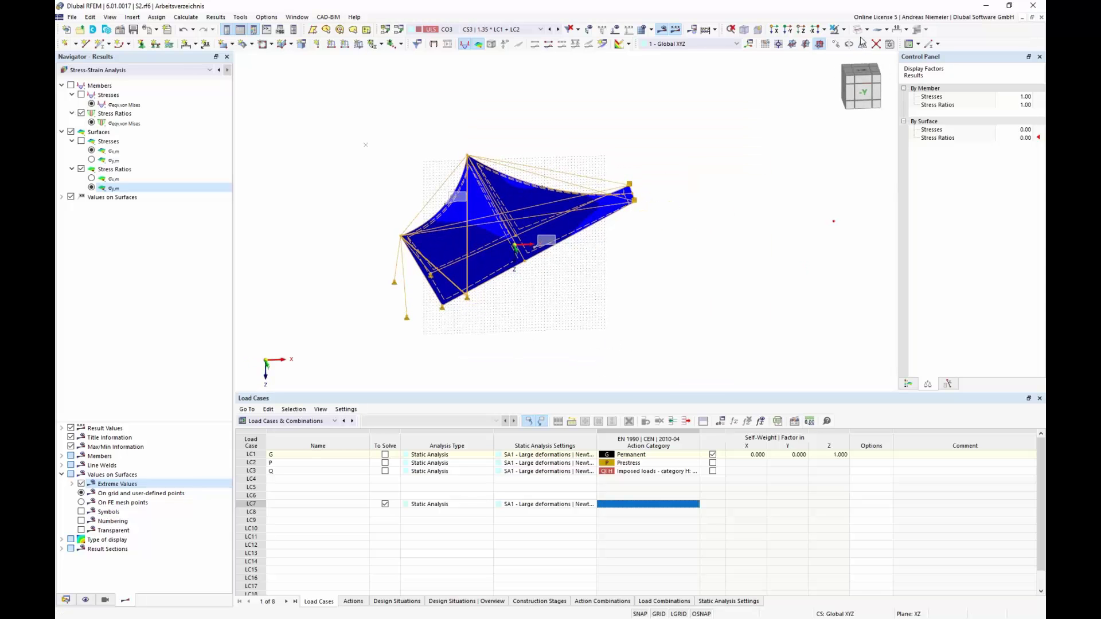
key("ctrl+r")
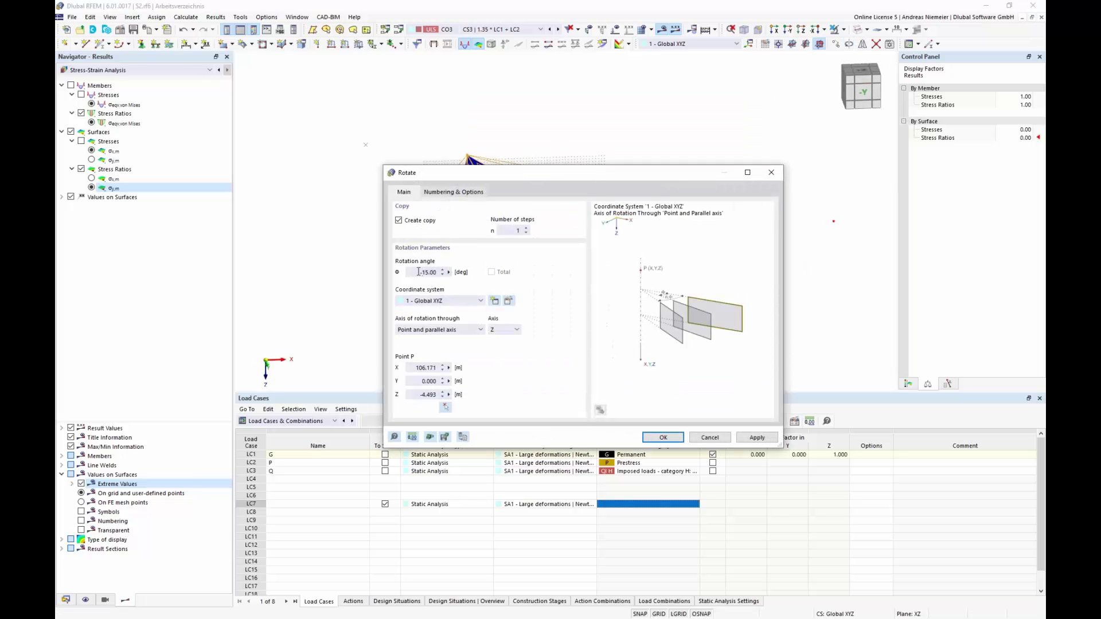
left_click_drag(410, 272, 476, 274)
type("15")
left_click(512, 231)
type("23")
left_click(665, 437)
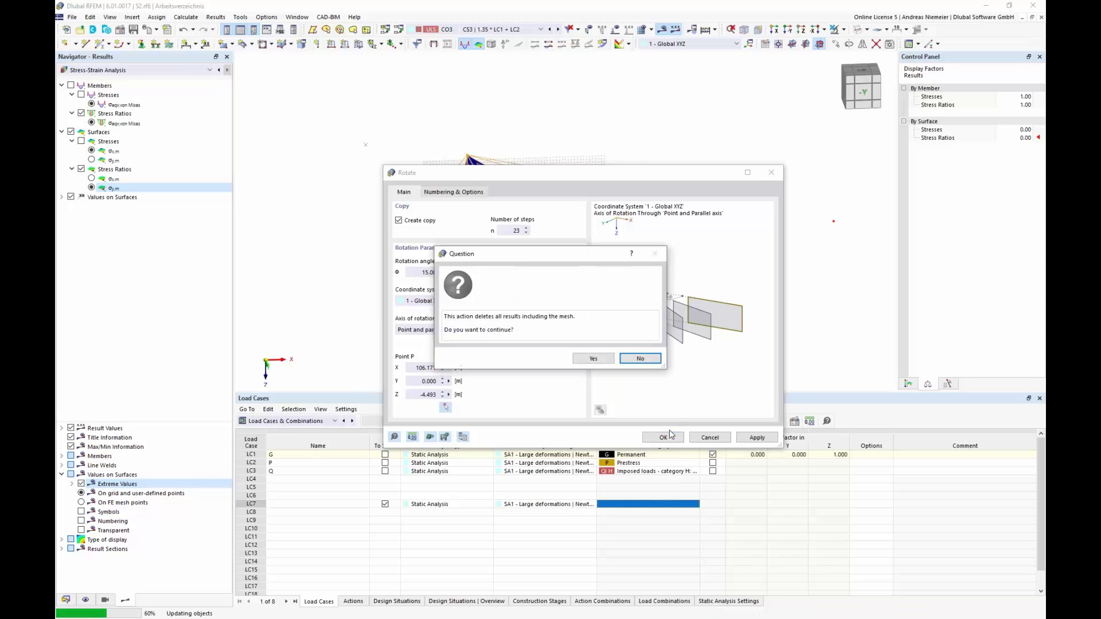
left_click(594, 359)
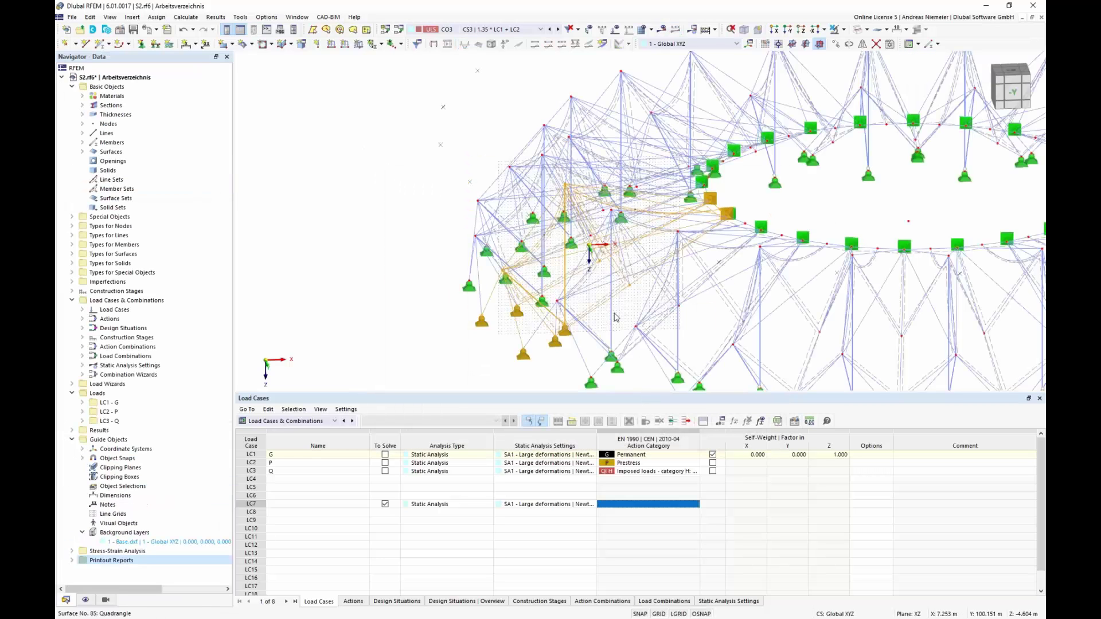
- Display the complete ring-shaped roof with shaded surfaces, clear the selection and examine the model from an oblique view
scroll(415, 239, "down", 5)
middle_click_drag(385, 275, 352, 279, "ctrl")
left_click(858, 29)
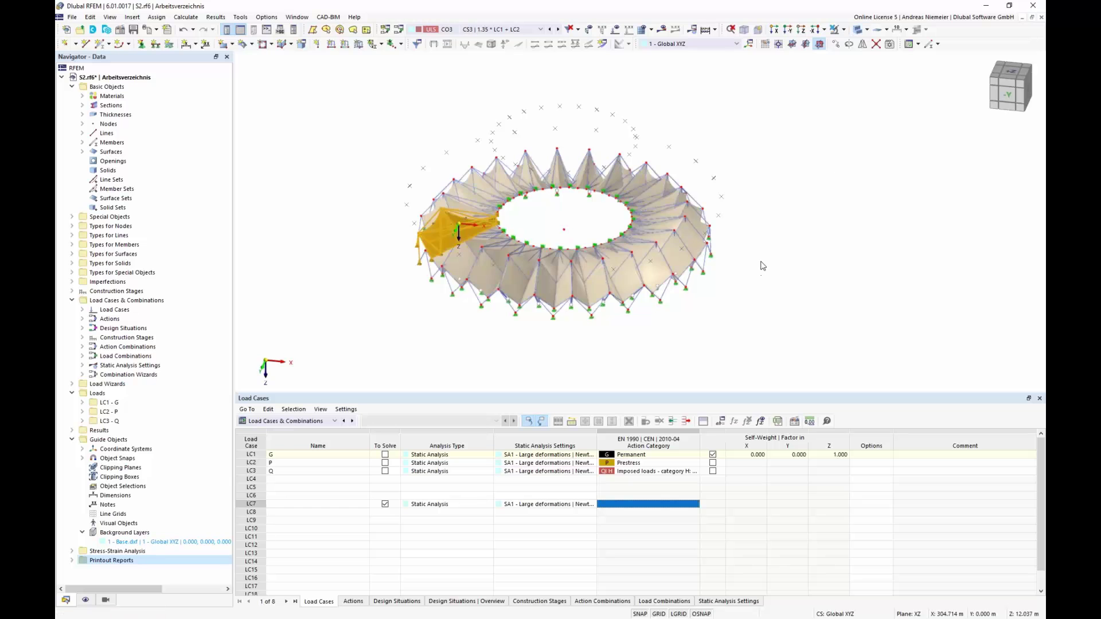
left_click(747, 184)
middle_click_drag(729, 176, 717, 170, "ctrl")
scroll(612, 319, "up", 2)
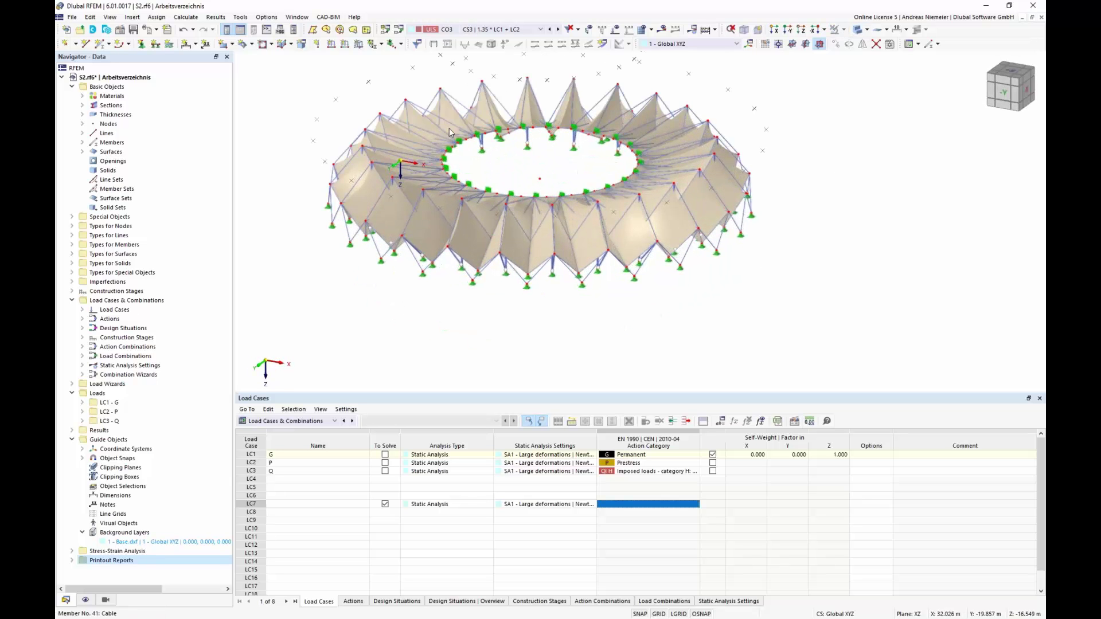
mouse_move(561, 105)
middle_click_drag(310, 137, 344, 133)
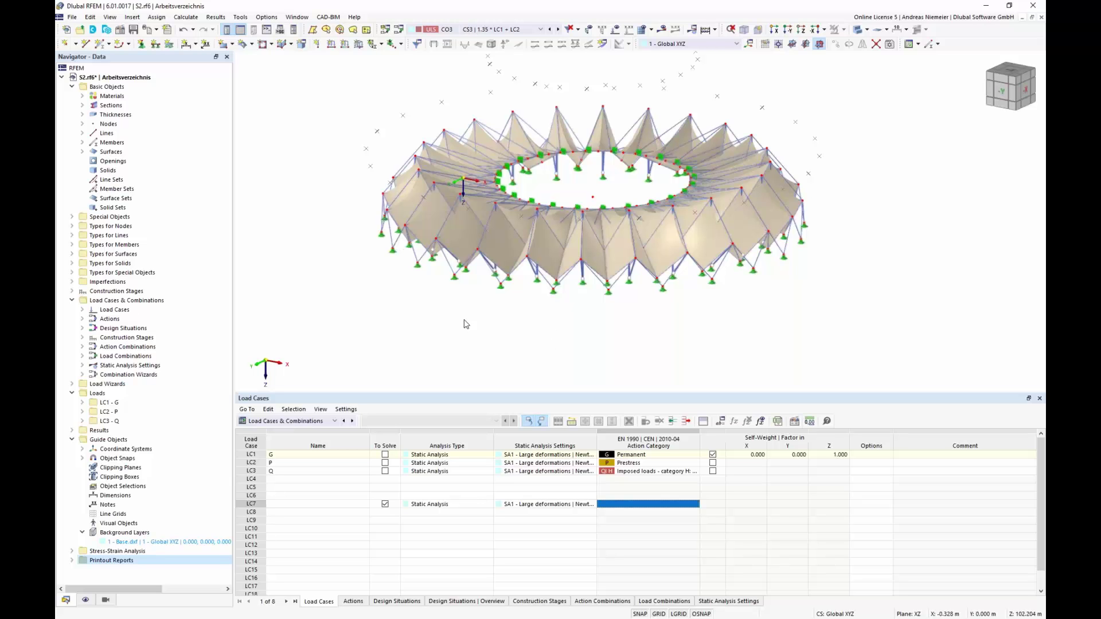
middle_click_drag(312, 189, 295, 209, "ctrl")
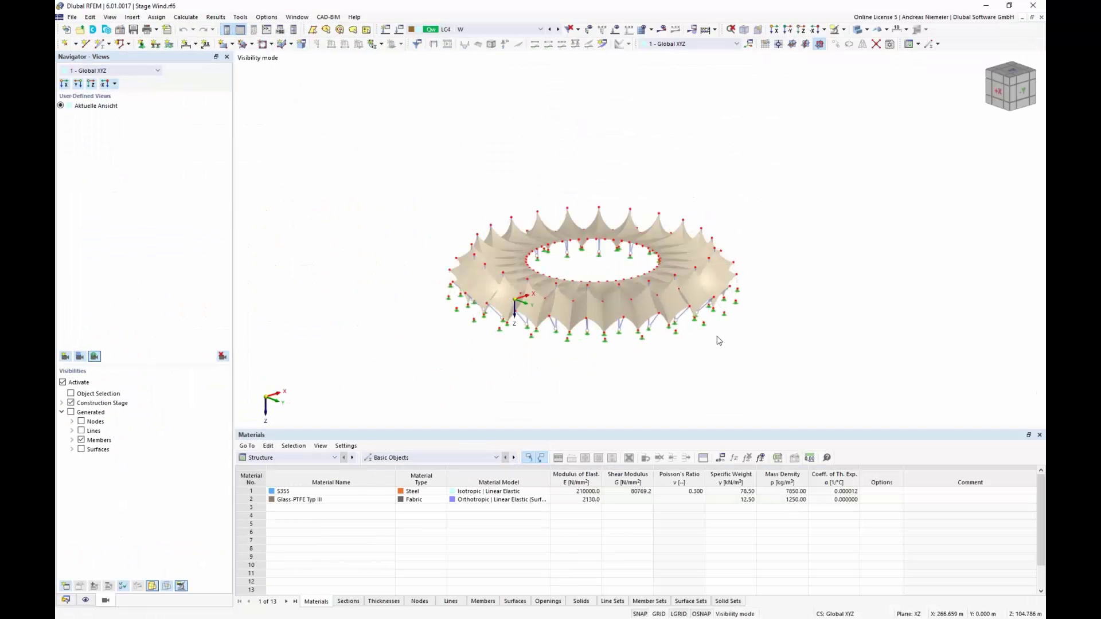
- Inspect the ring roof in the Stage Wind model and list its load cases and combinations
scroll(717, 336, "up", 3)
mouse_move(761, 327)
middle_mouse_down("ctrl")
mouse_move(755, 262)
mouse_move(752, 338)
middle_mouse_up("ctrl")
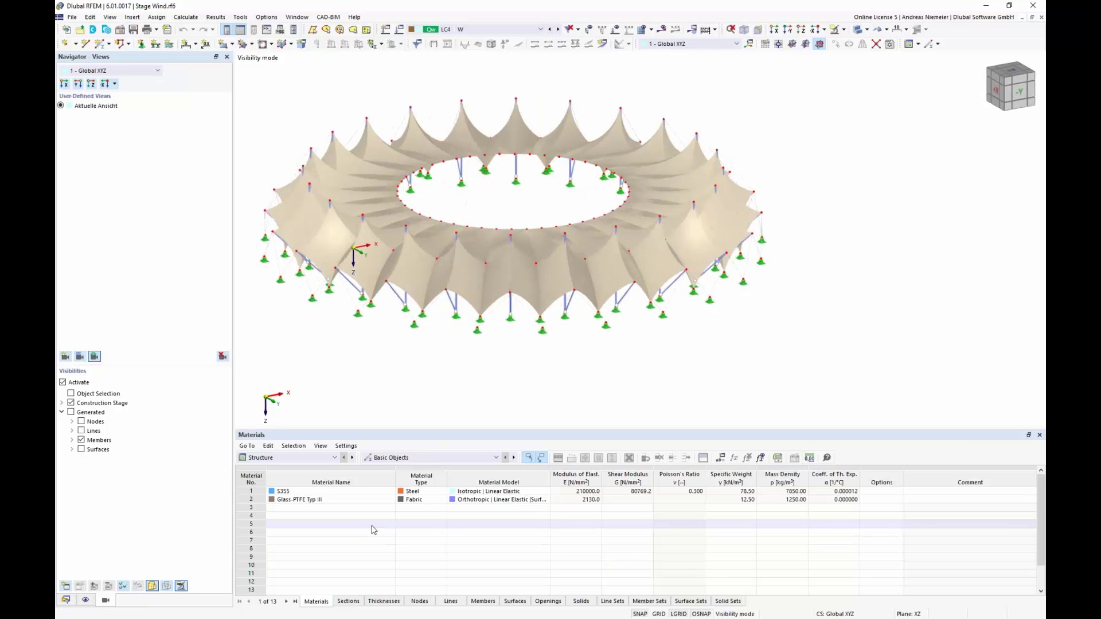
left_click(318, 458)
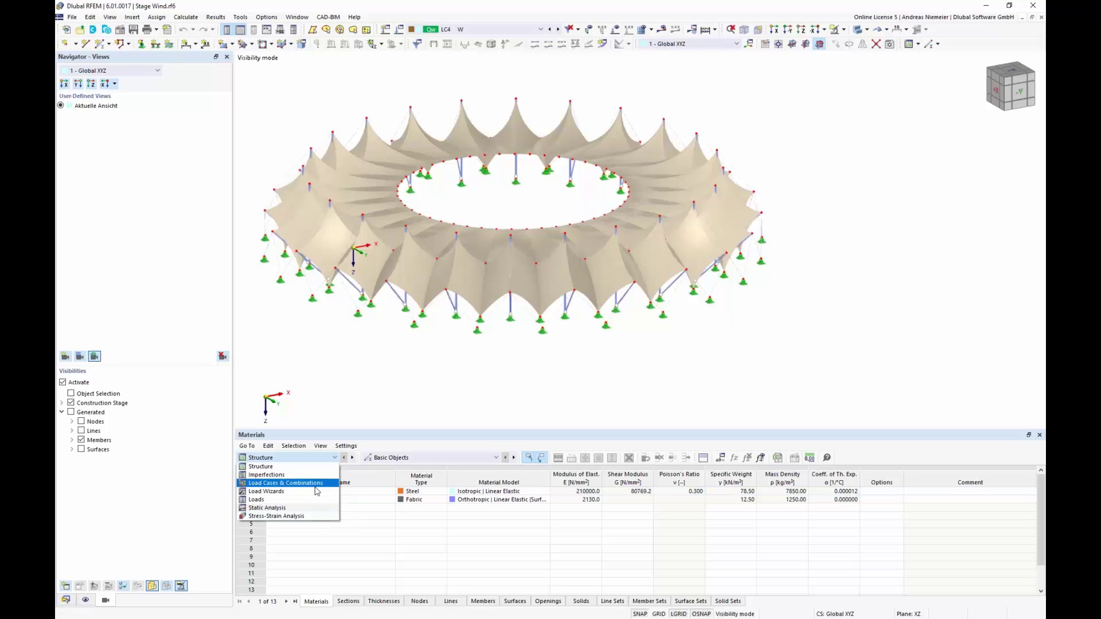
left_click(316, 486)
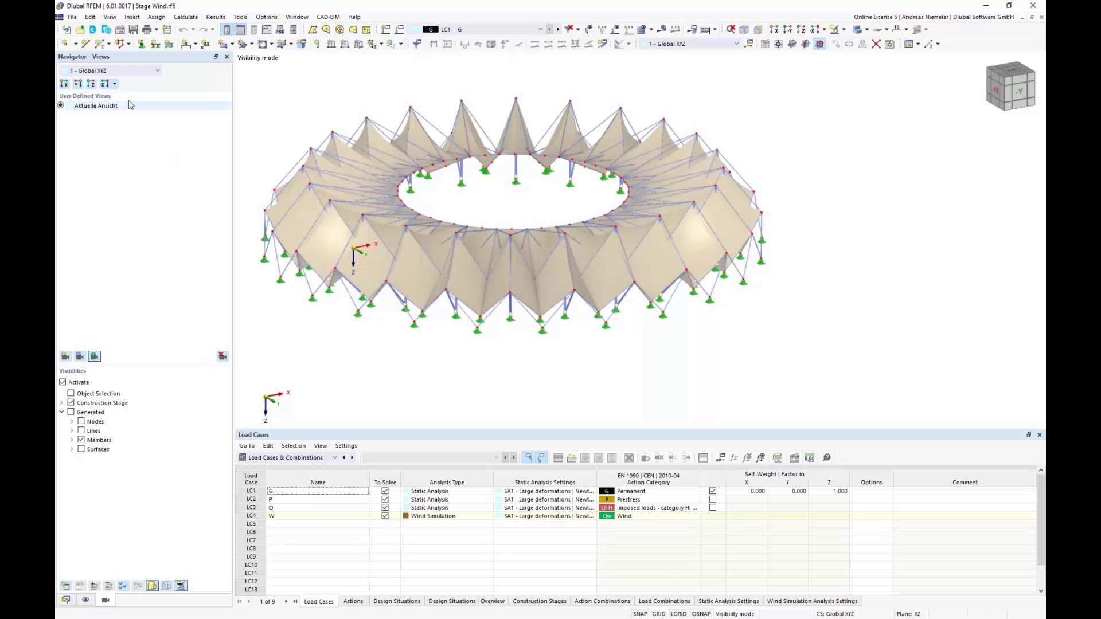
- Check the activated add-ons in the model's base data without changing them, and select wind load case LC4
left_click(121, 32)
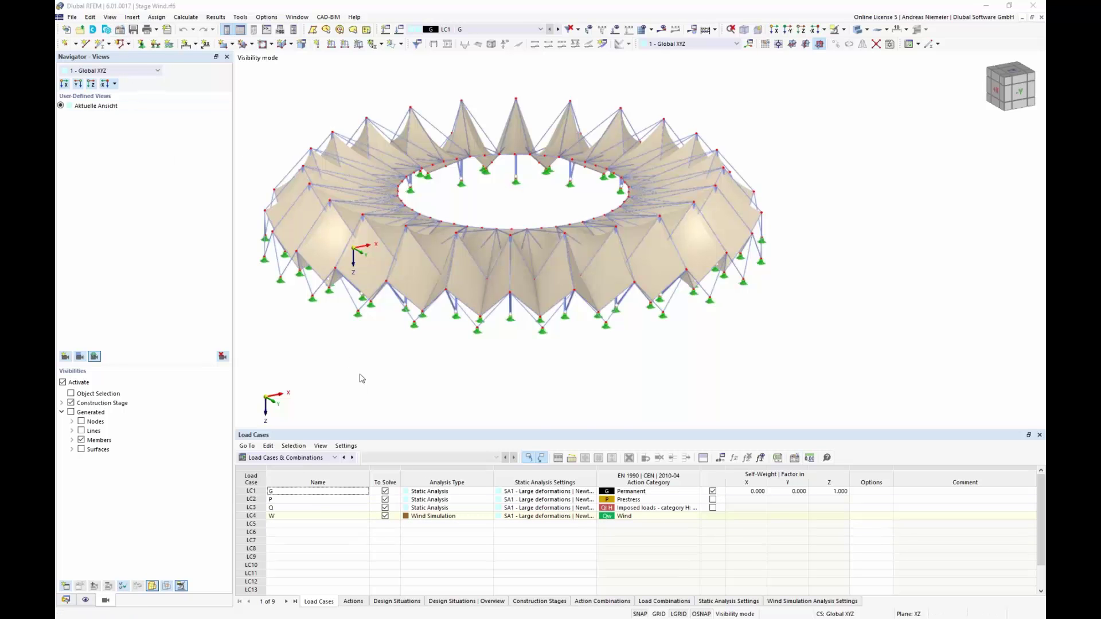
left_click(383, 133)
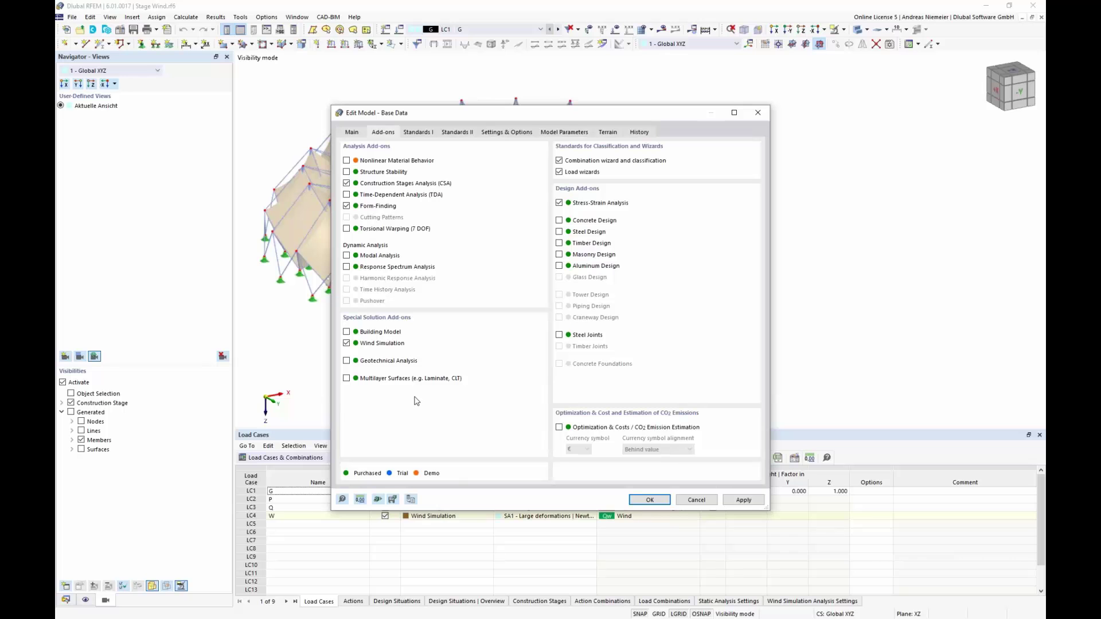
left_click(697, 499)
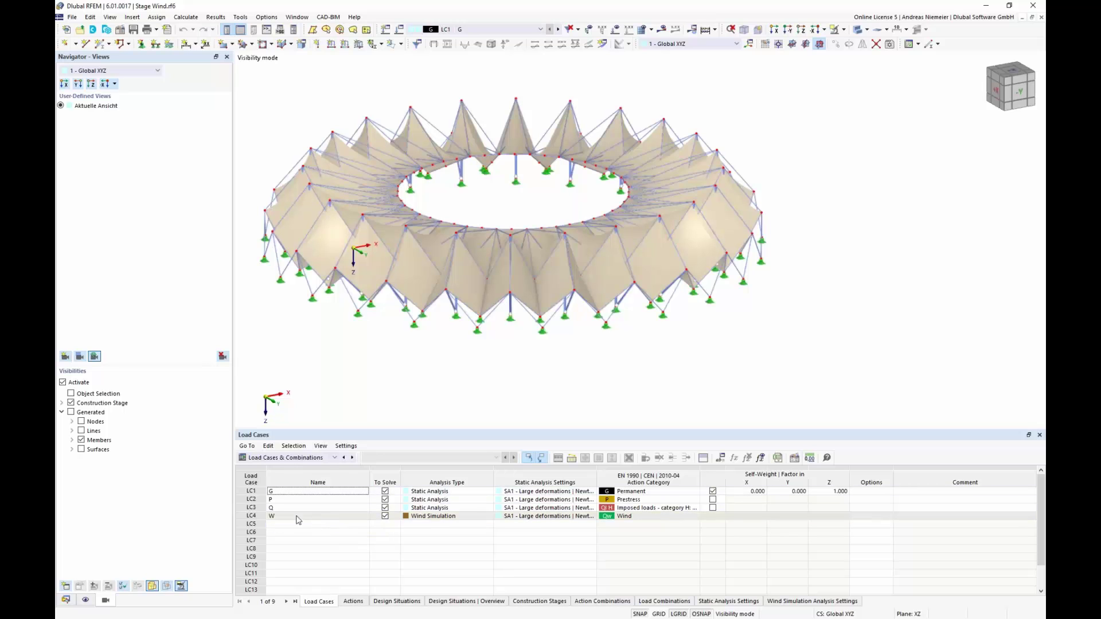
left_click(257, 517)
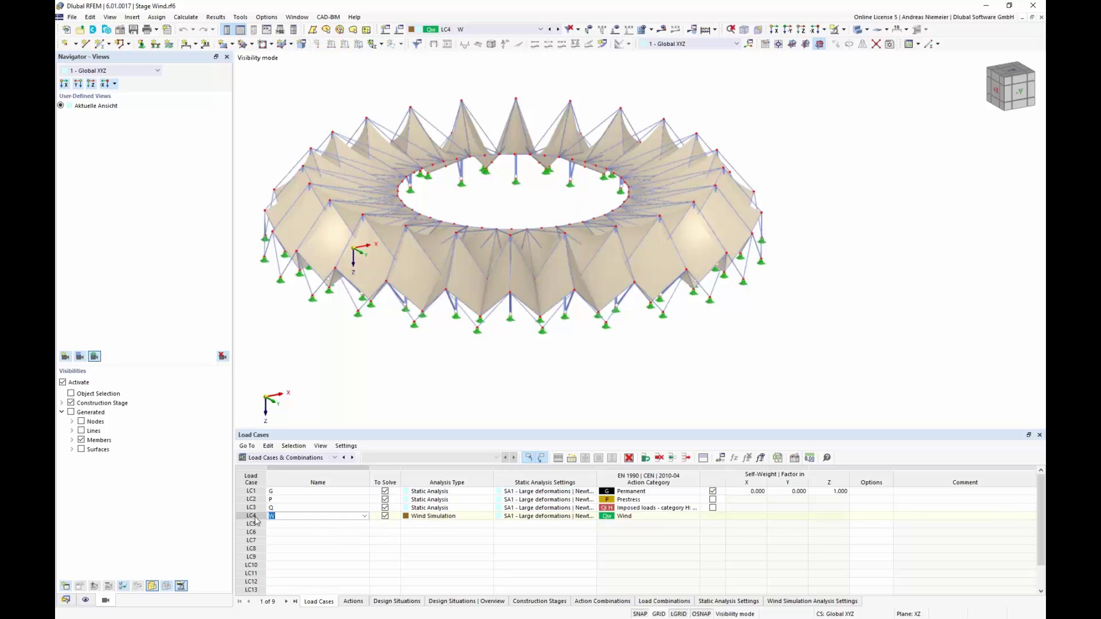
- Open load case LC4 and review its analysis type and wind simulation analysis settings WA1 without changing them
double_click(442, 525)
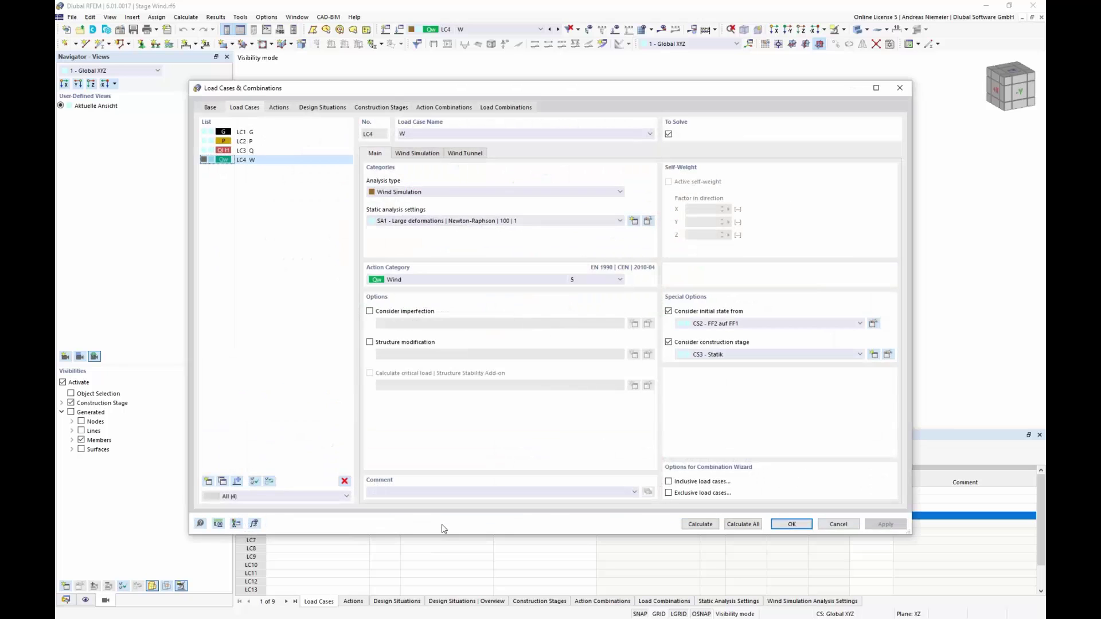
left_click(414, 191)
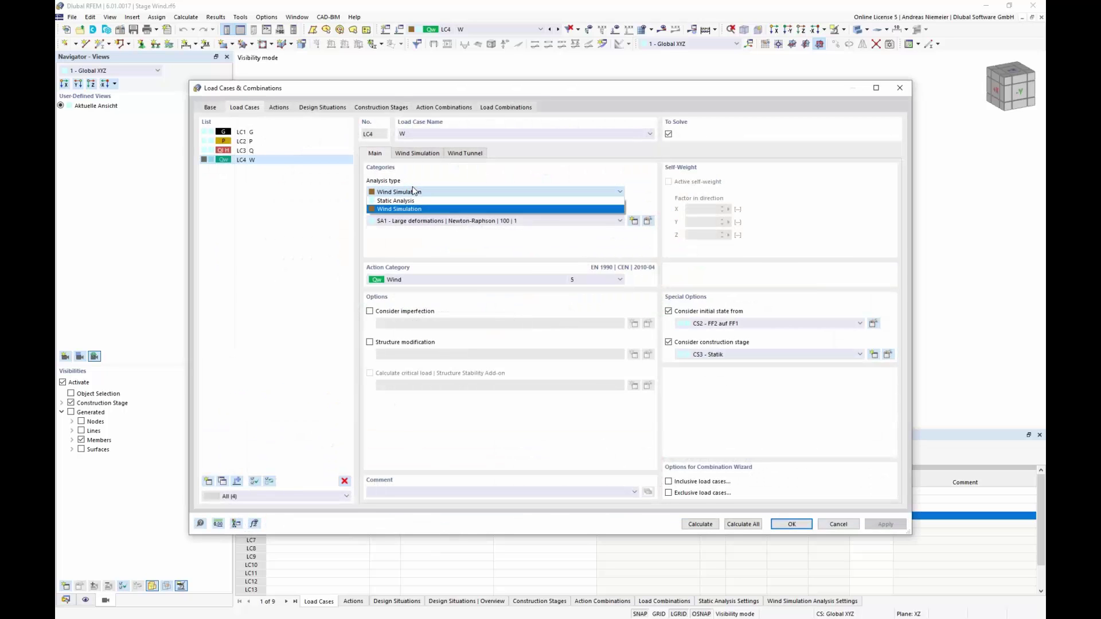
left_click(413, 191)
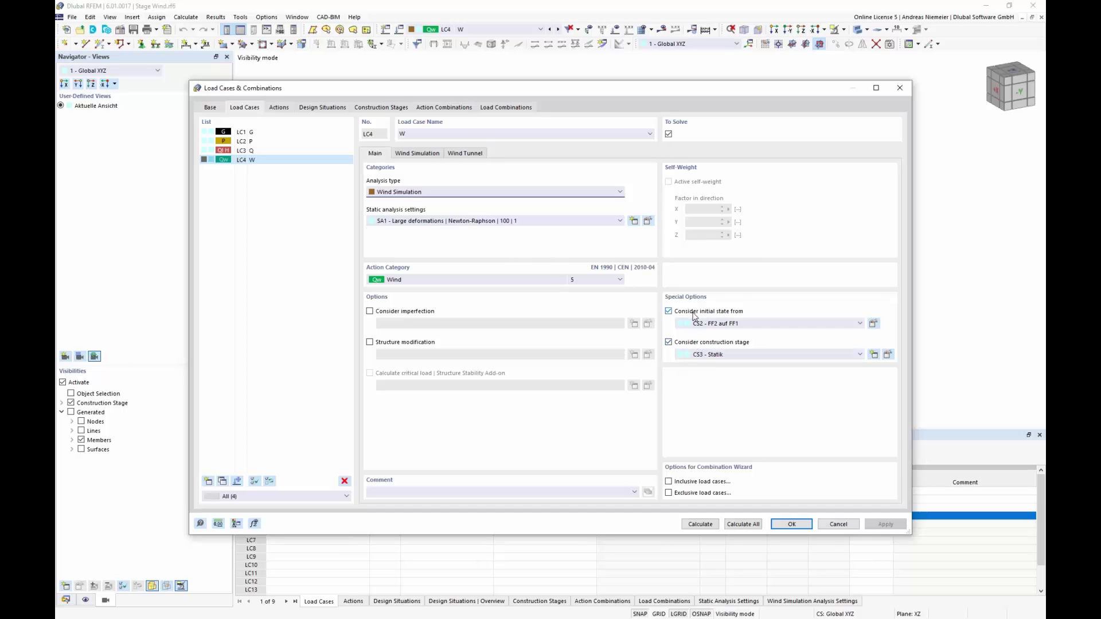
left_click(418, 154)
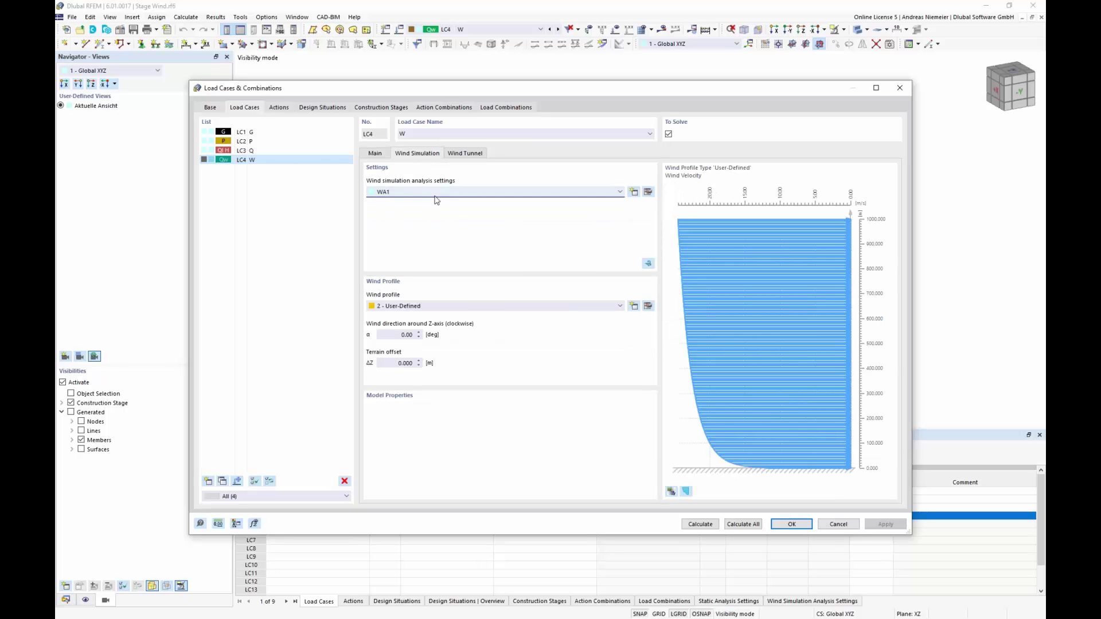
left_click(649, 191)
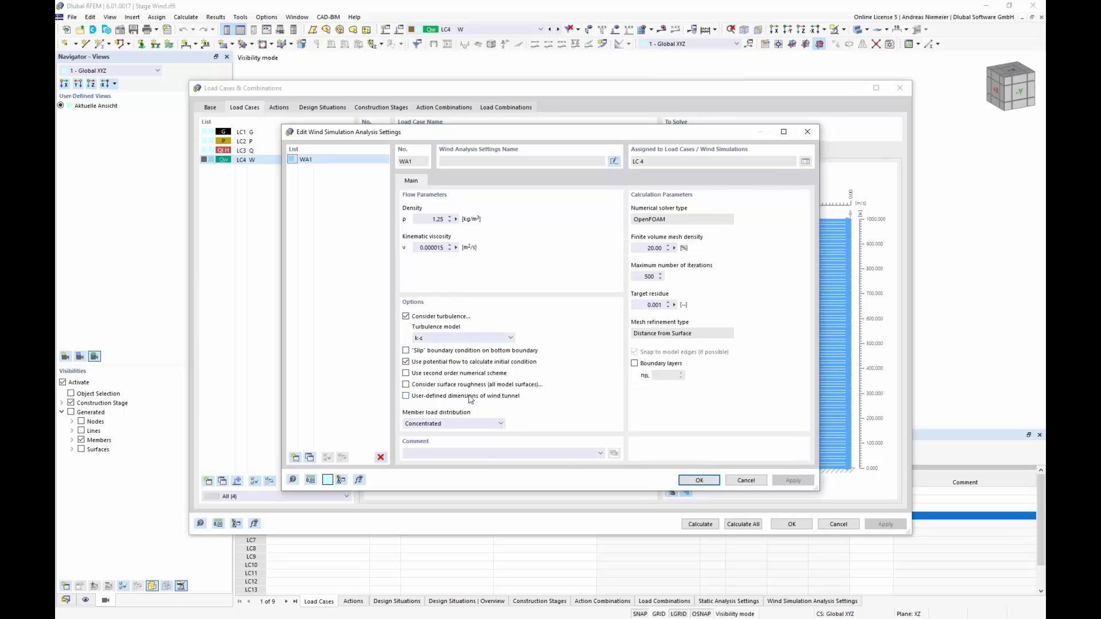
left_click(744, 481)
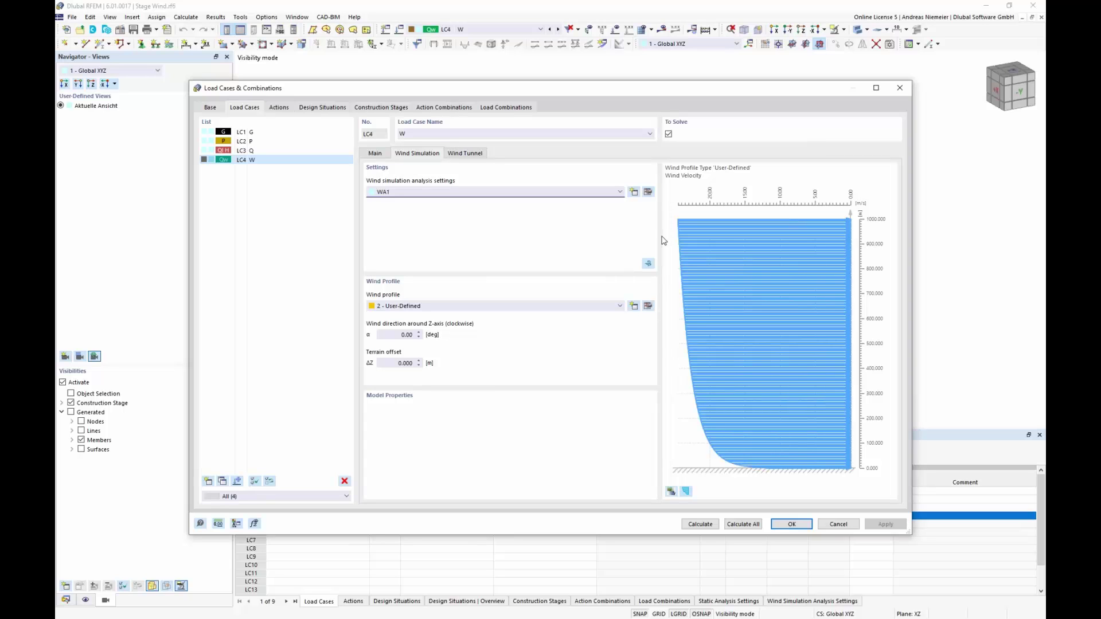
- Check LC4's wind profile options, wind direction and wind tunnel dimensions, keeping the user-defined profile
left_click(447, 308)
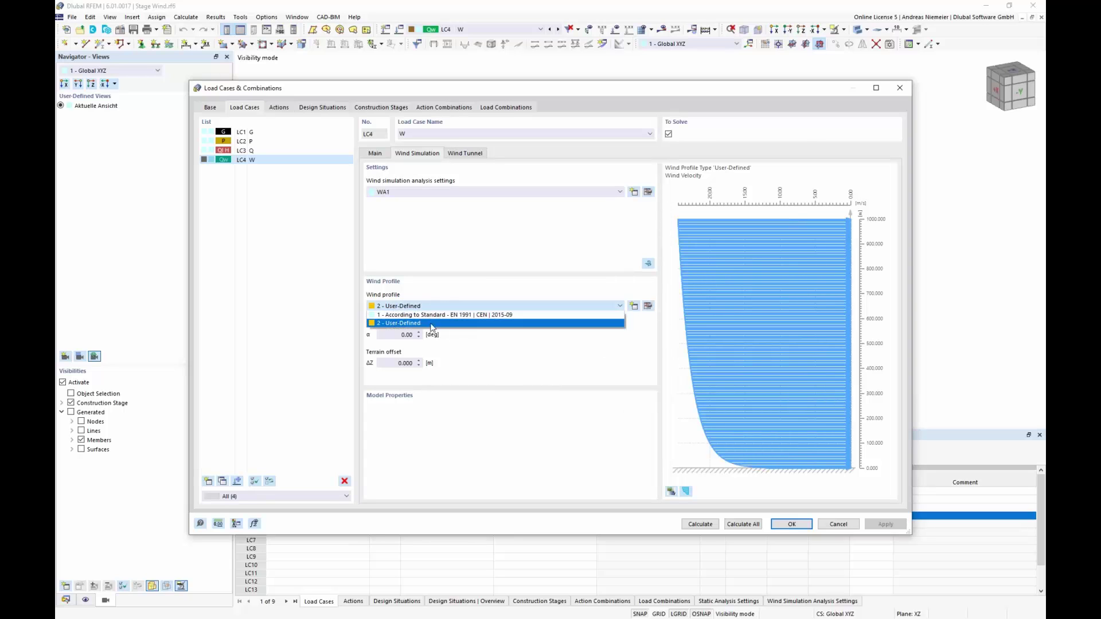
left_click(600, 376)
left_click(397, 335)
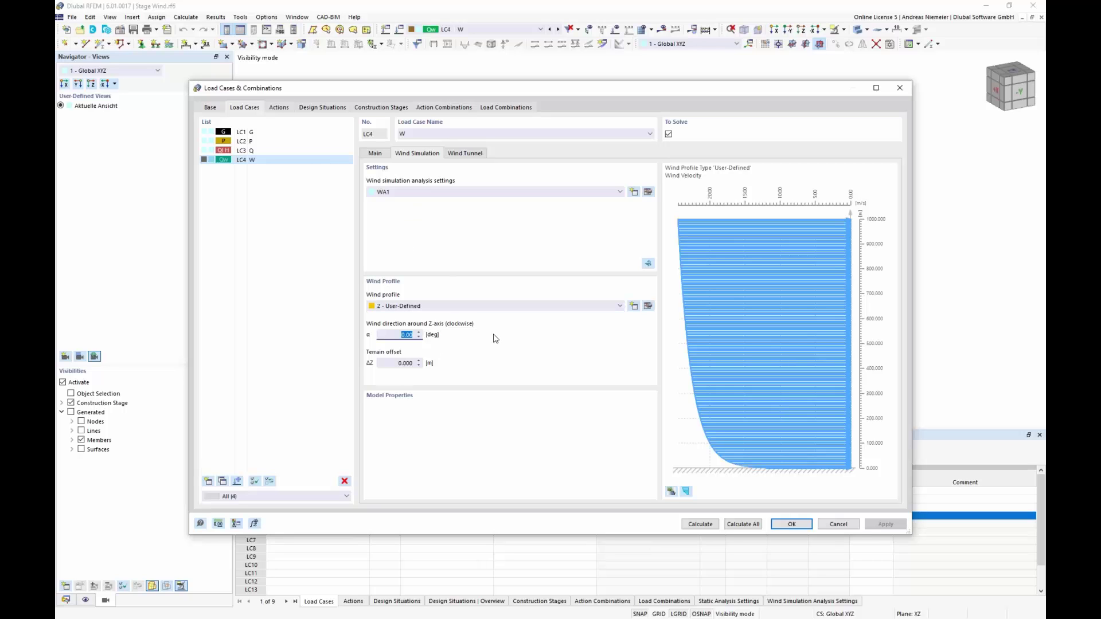
left_click(483, 153)
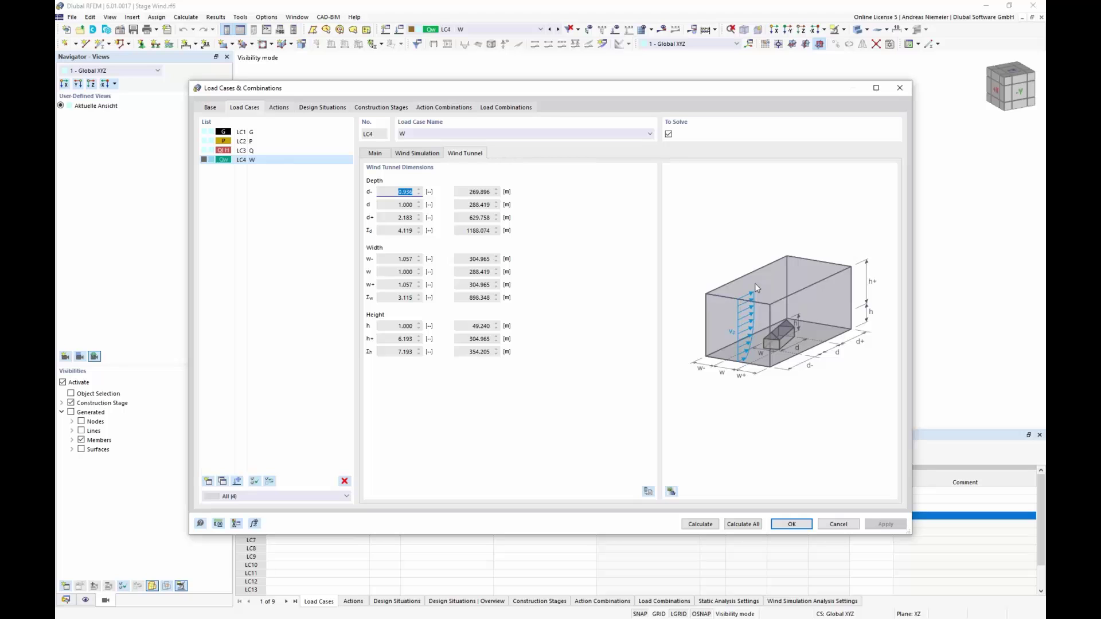
left_click(376, 153)
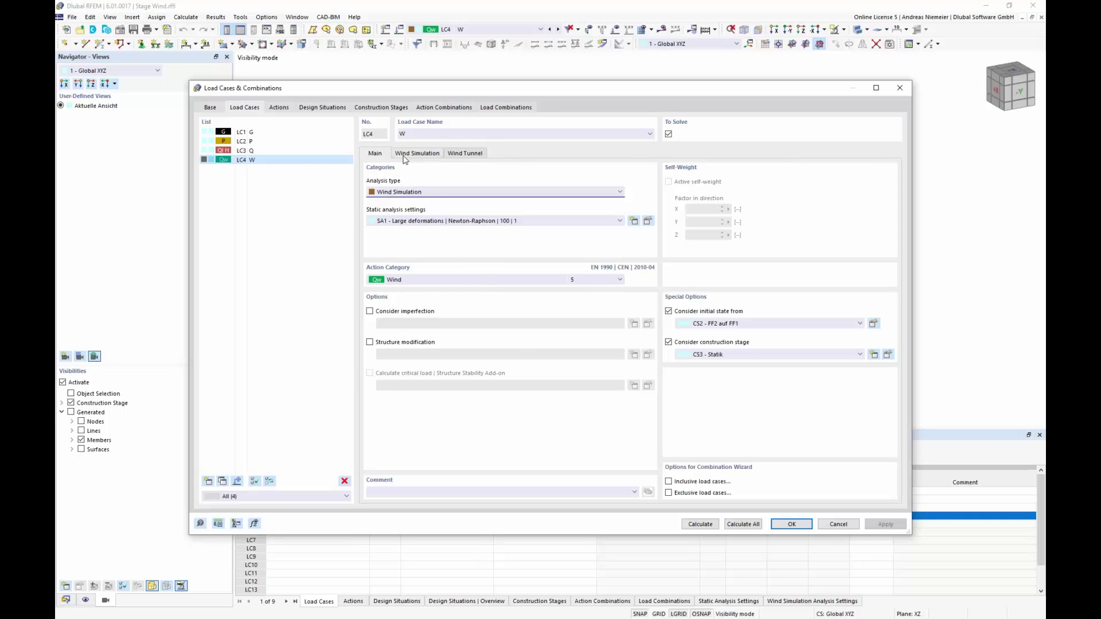
left_click_drag(415, 95, 441, 83)
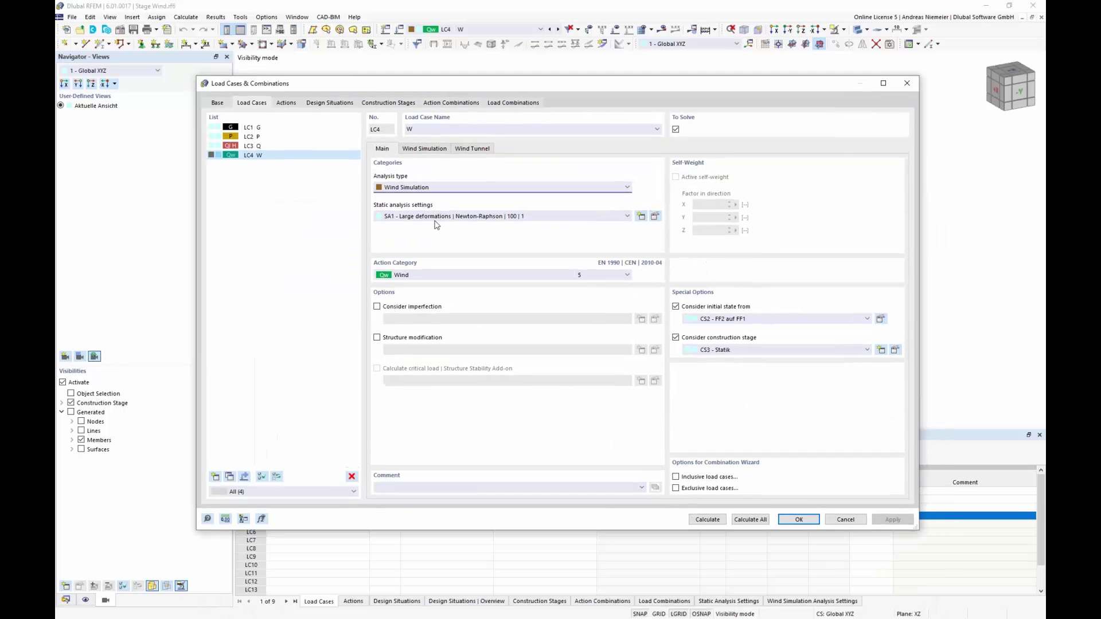
- Open LC4's wind simulation in RWIND and view the roof's surface pressure within the wind tunnel
left_click(424, 149)
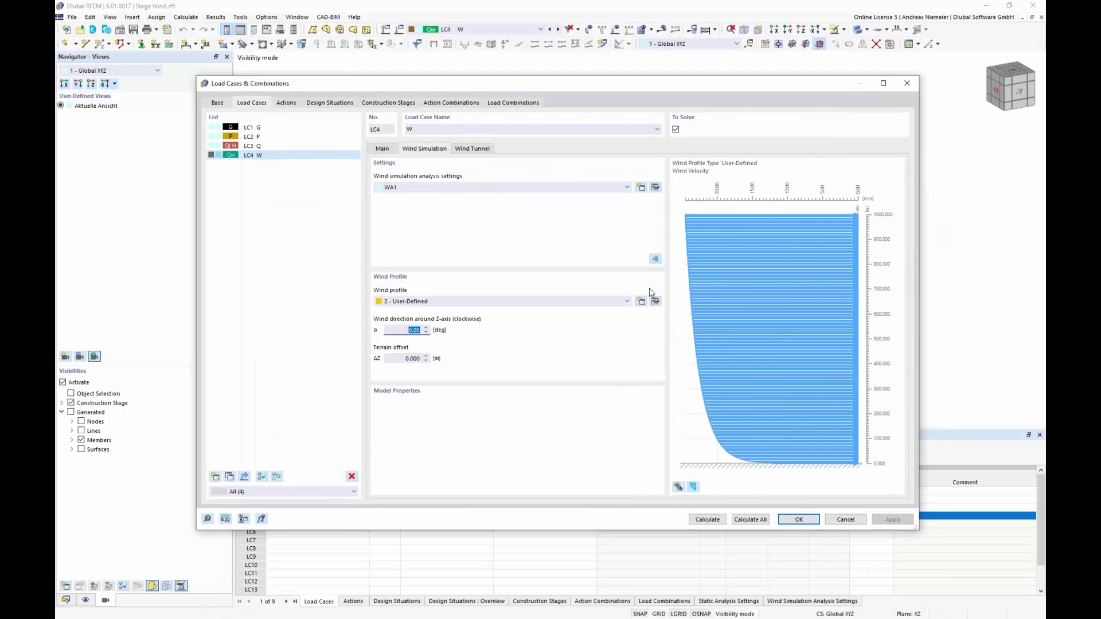
left_click(656, 259)
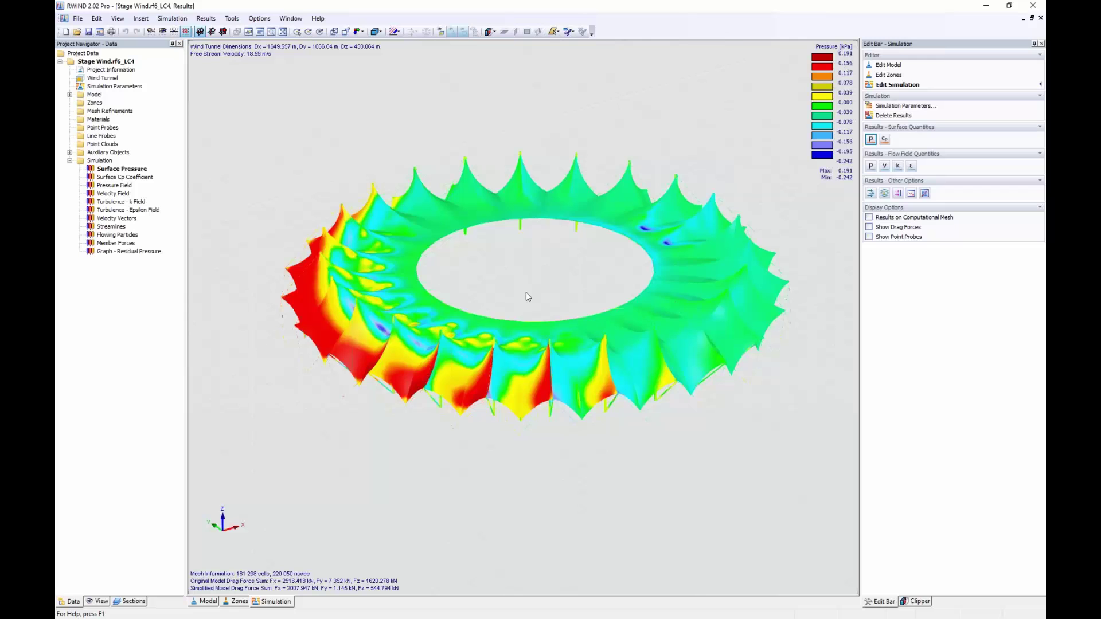
scroll(521, 322, "down", 5)
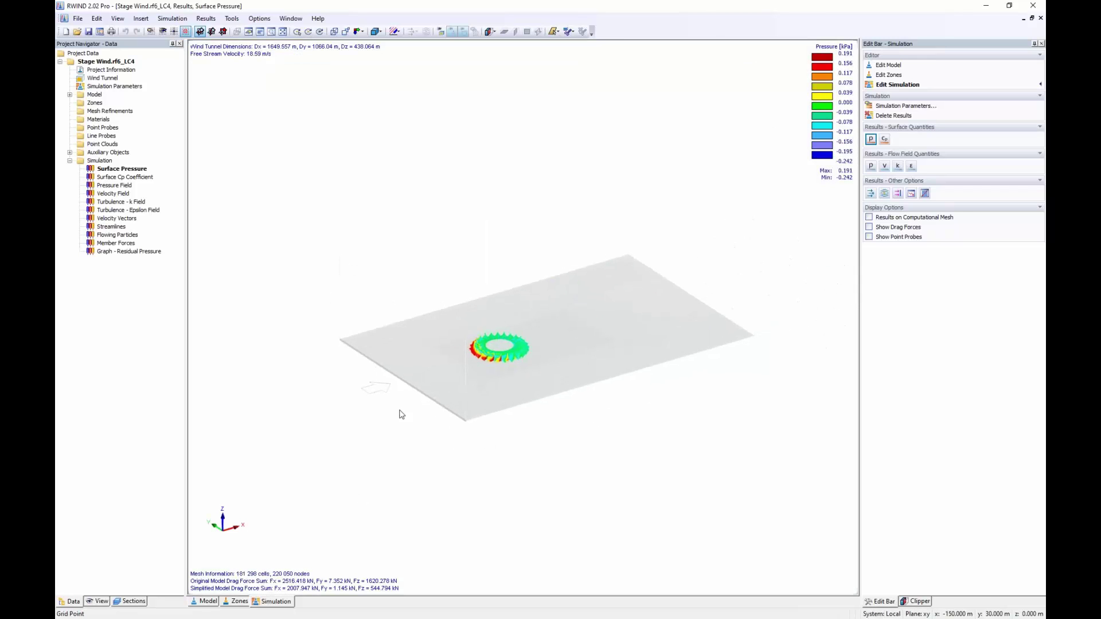
scroll(470, 356, "up", 5)
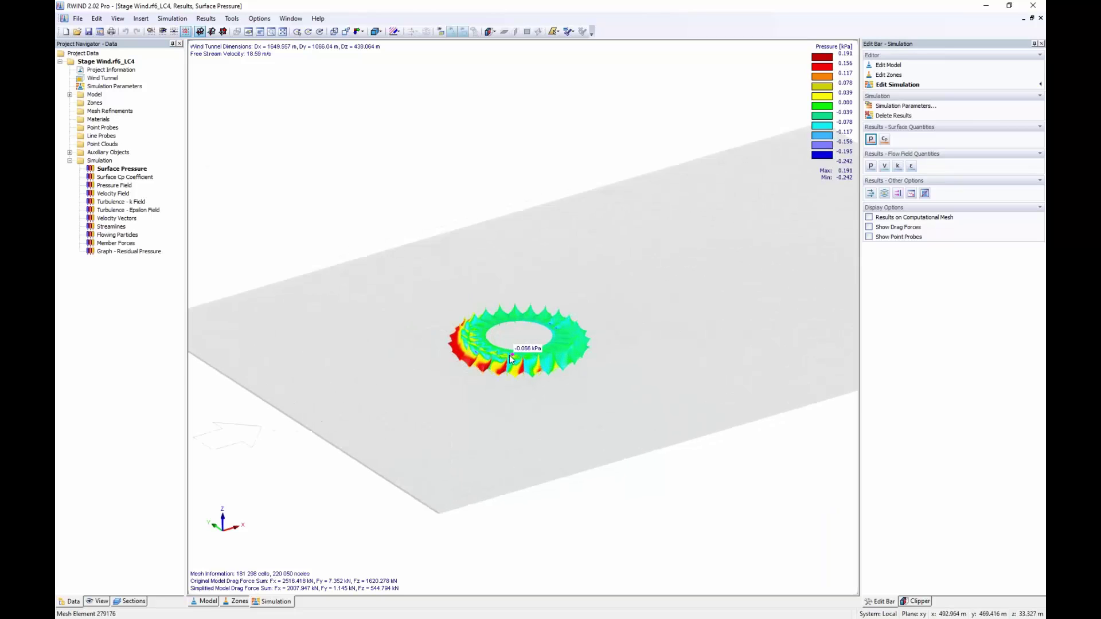
- Display the pressure field and turn the slicer plane to a horizontal section cutting low through the ring roof
left_click(870, 166)
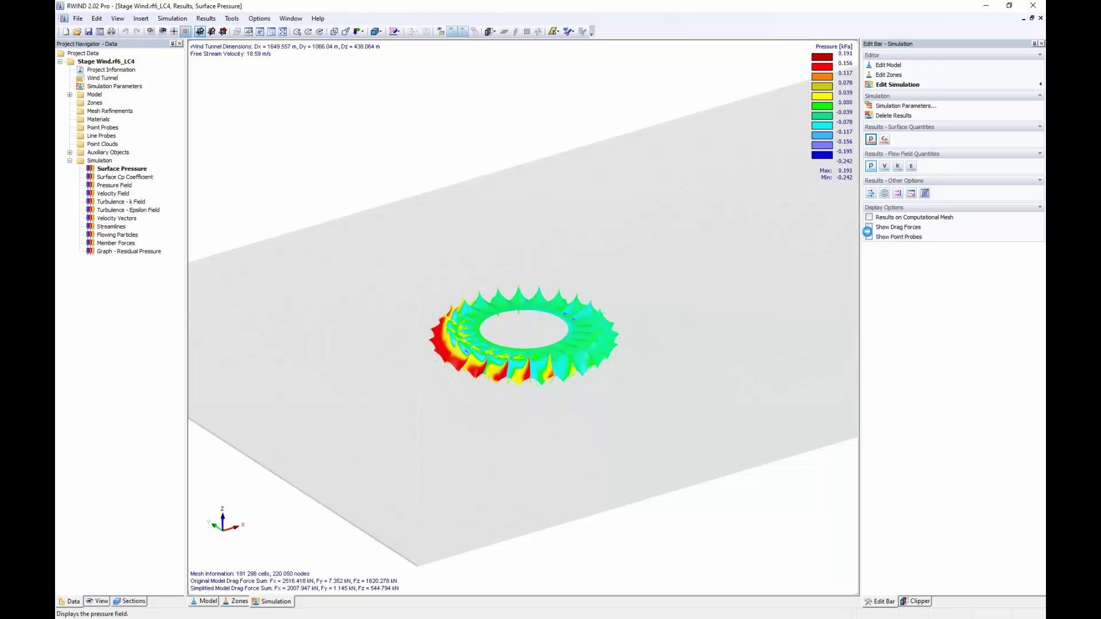
scroll(467, 401, "up", 2)
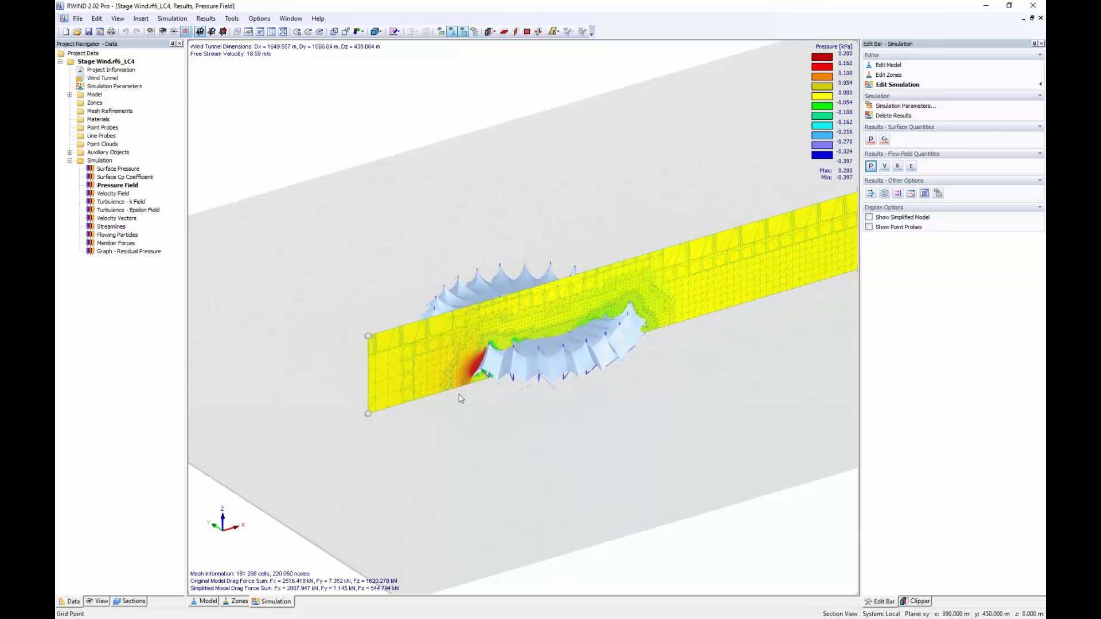
scroll(460, 398, "up", 2)
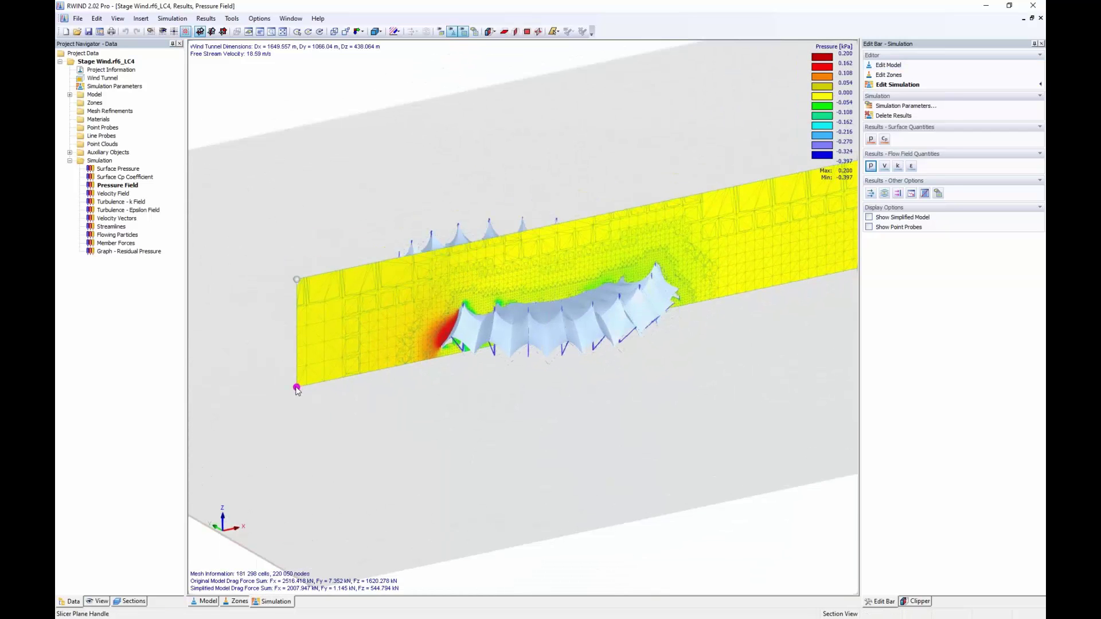
mouse_move(297, 390)
left_mouse_down()
mouse_move(319, 413)
mouse_move(299, 388)
left_mouse_up()
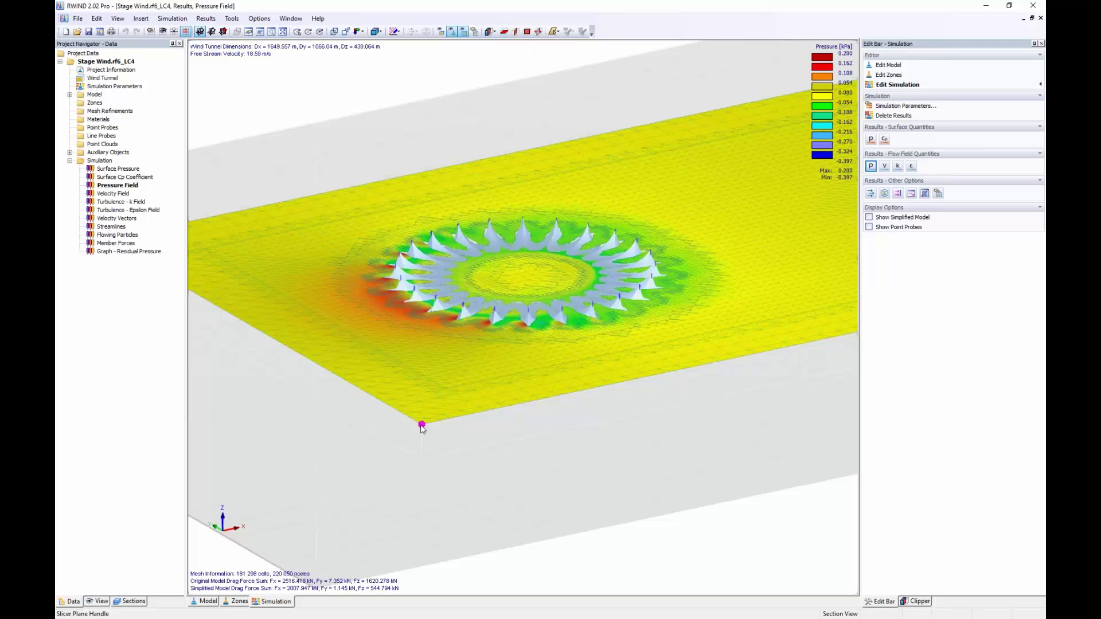
left_click_drag(422, 426, 422, 434)
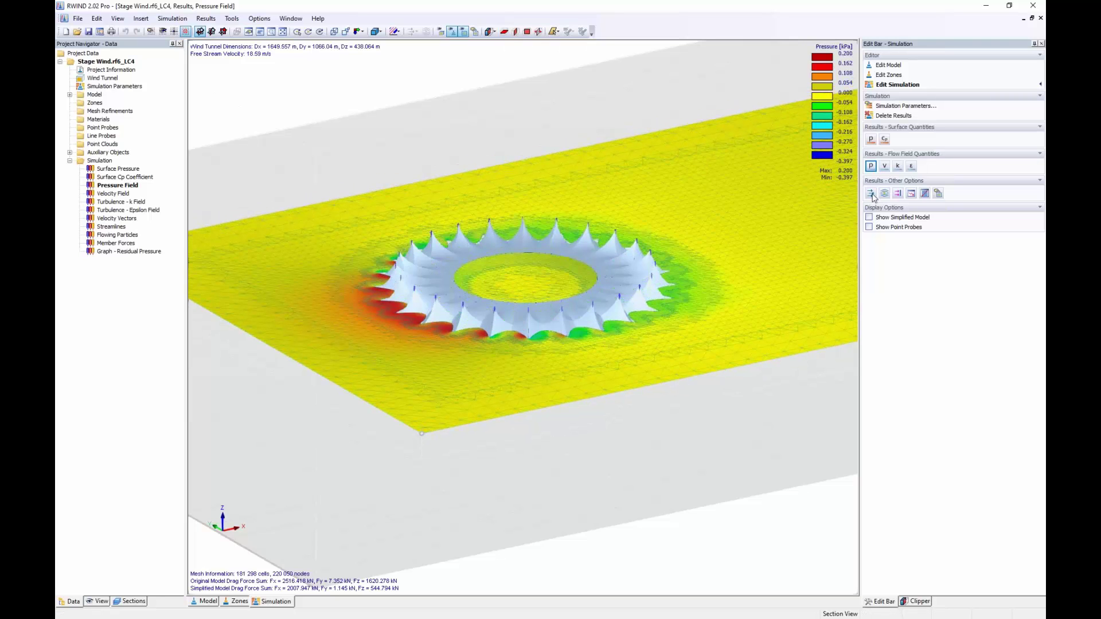
- Display the wind velocity vectors and streamlines around the ring roof and view the flow from above
left_click(885, 167)
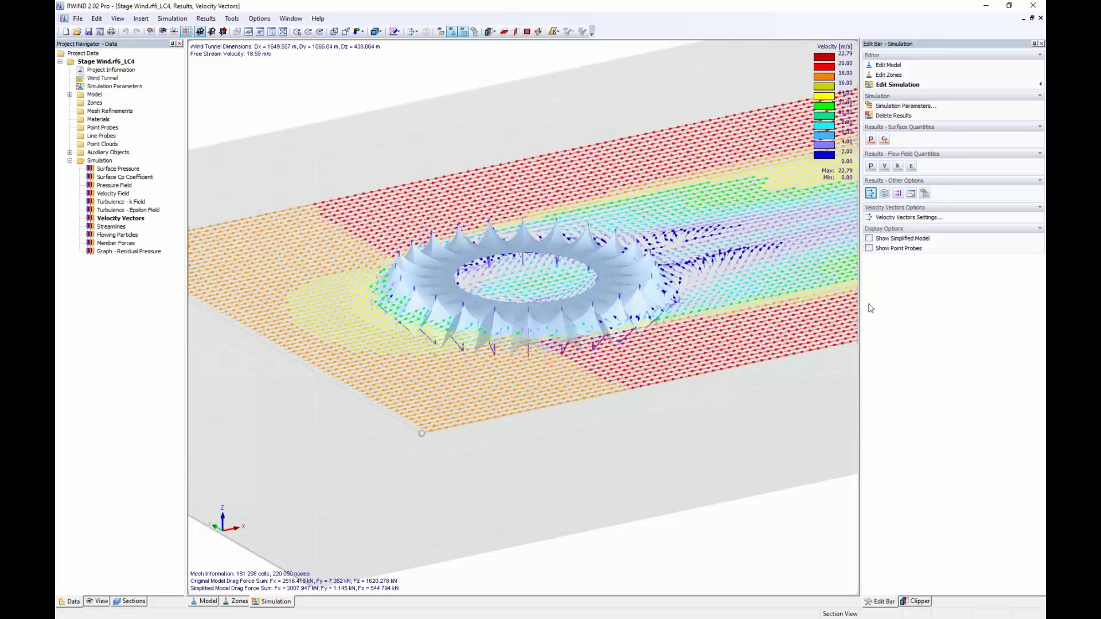
middle_click_drag(757, 324, 688, 436)
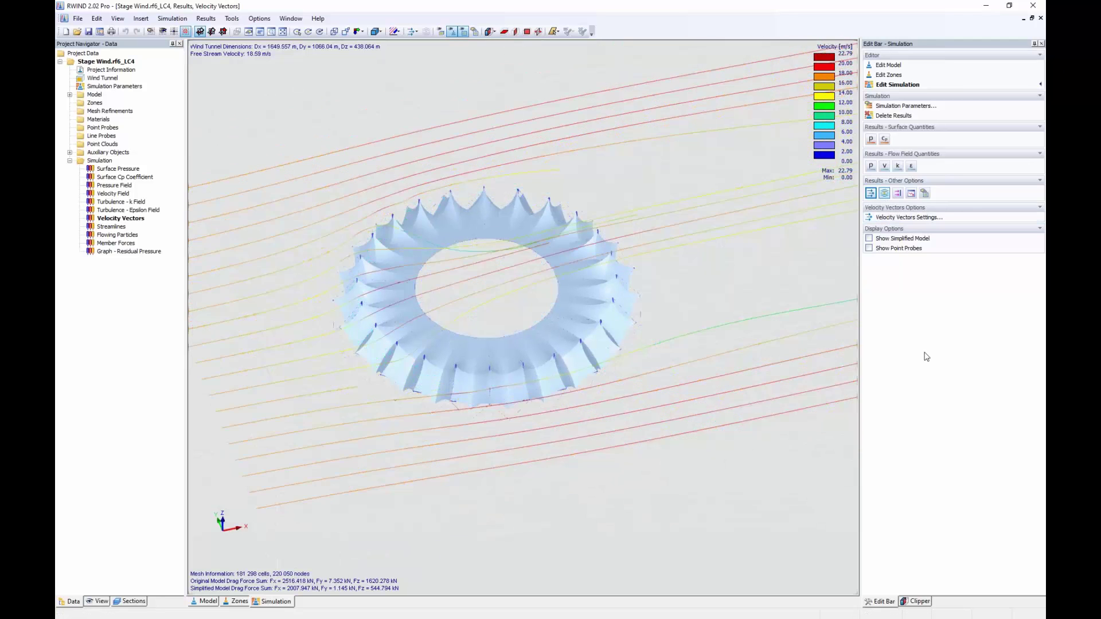
middle_click_drag(543, 435, 628, 296, "ctrl")
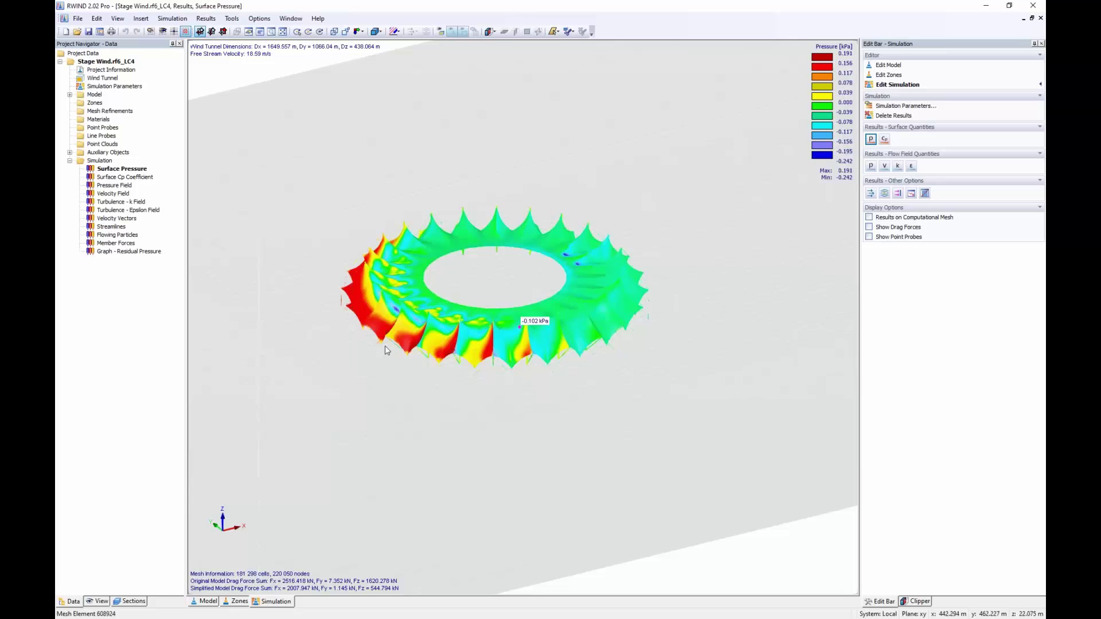
- Examine the roof's surface pressure from the windward side and from below, and return to the RFEM model without changing LC4
middle_click_drag(386, 346, 605, 415, "ctrl")
scroll(455, 364, "up", 3)
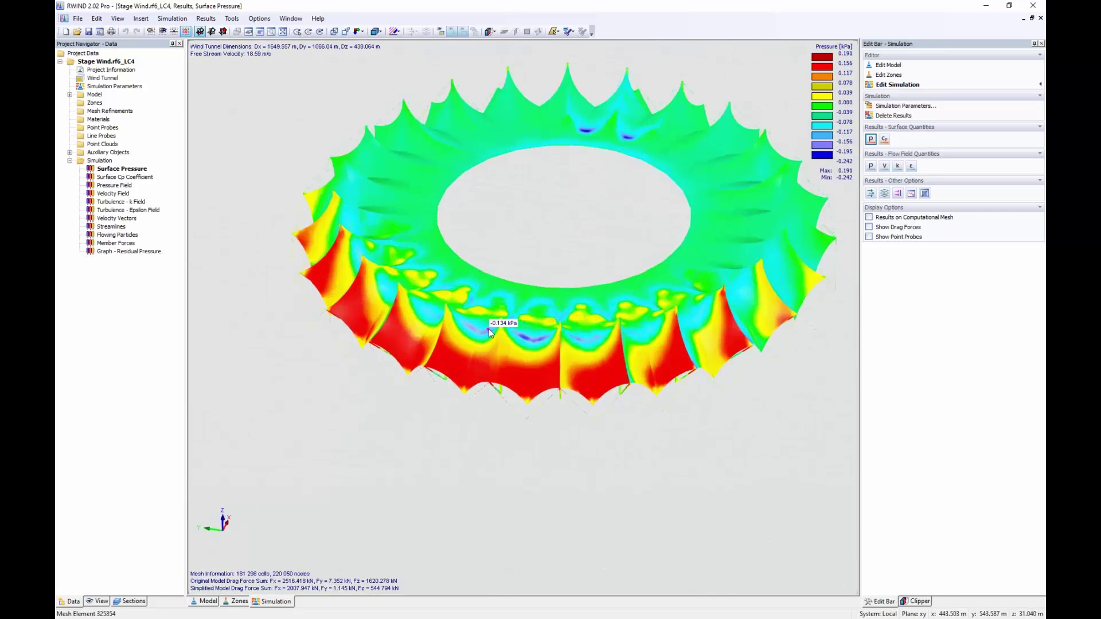
middle_click_drag(596, 390, 374, 405, "ctrl")
scroll(374, 405, "down", 5)
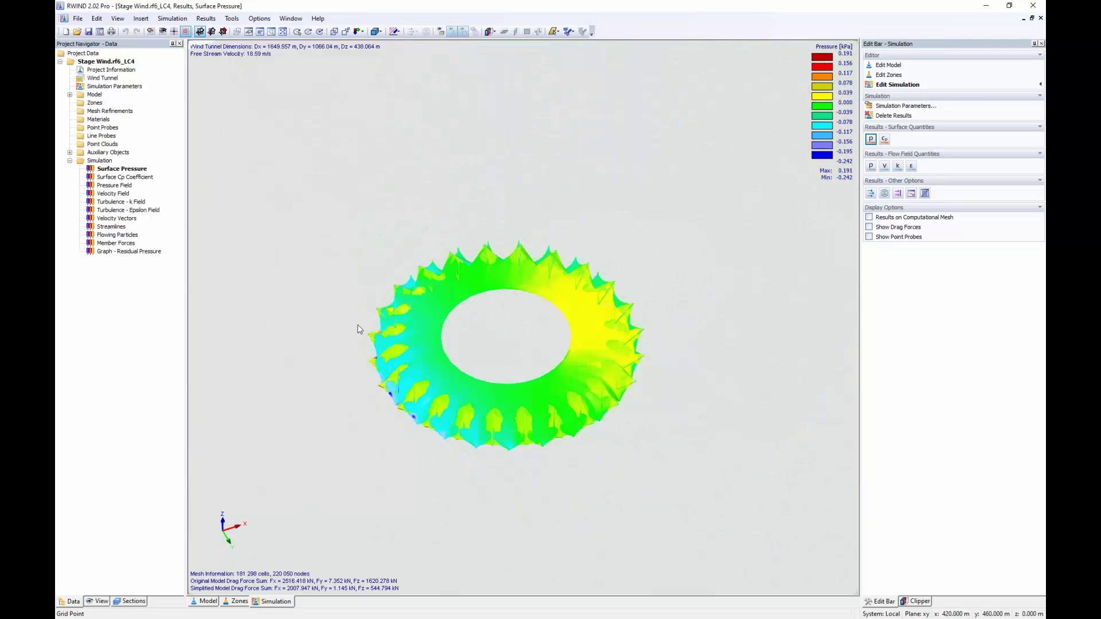
middle_click_drag(359, 326, 458, 439, "ctrl")
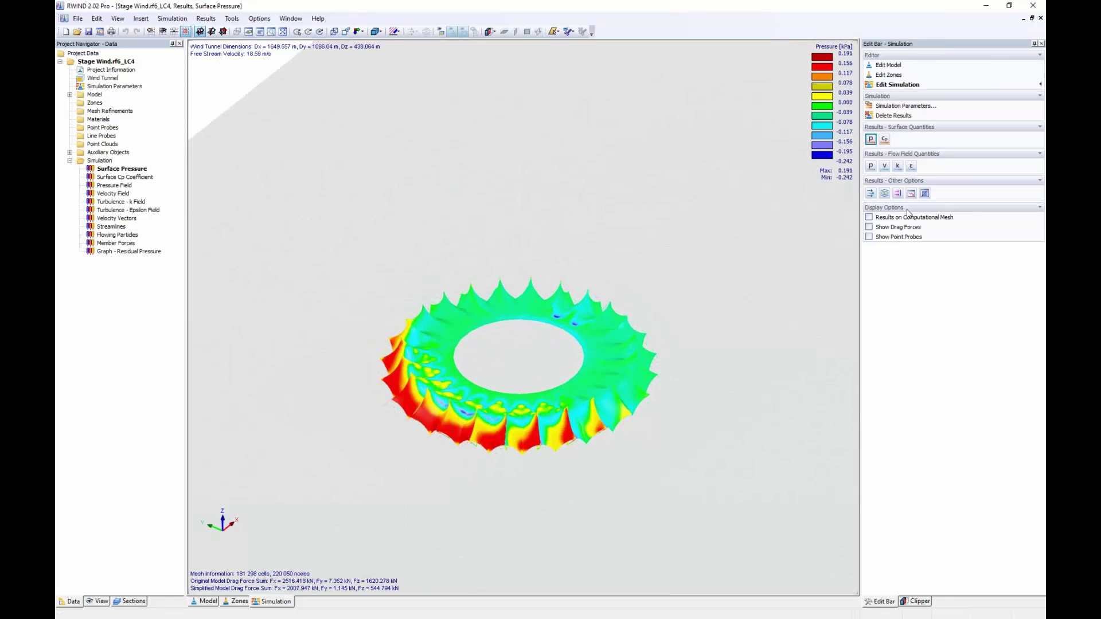
left_click(1033, 5)
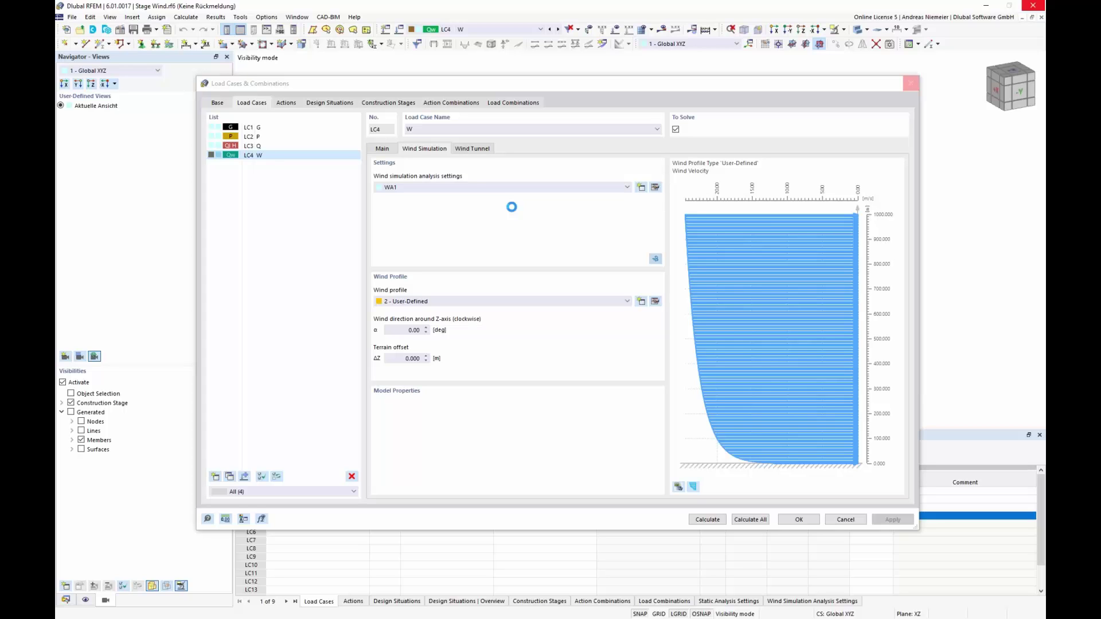
left_click(829, 522)
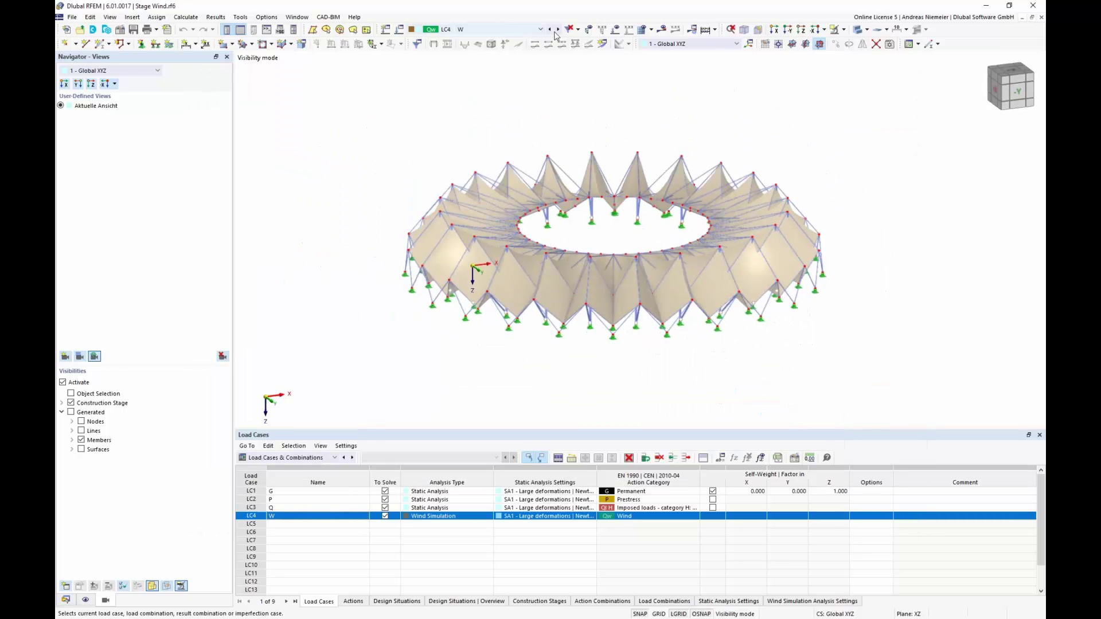
- Display LC4's wind loads with the wind tunnel outline and deactivate the visibility mode to show the whole model
left_click(614, 30)
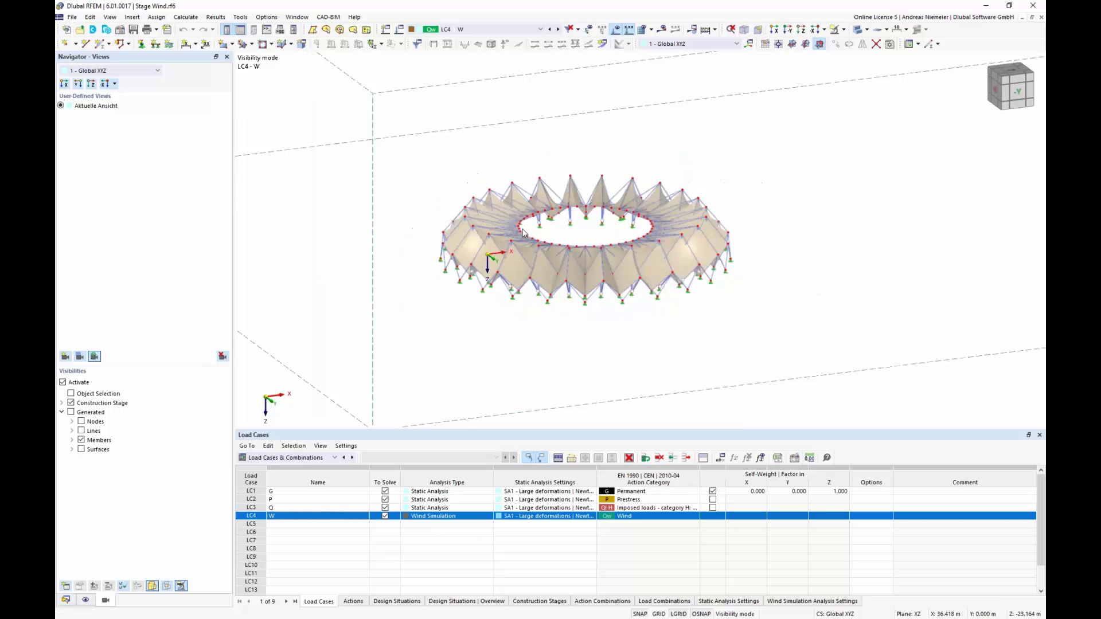
middle_click_drag(477, 257, 635, 264, "ctrl")
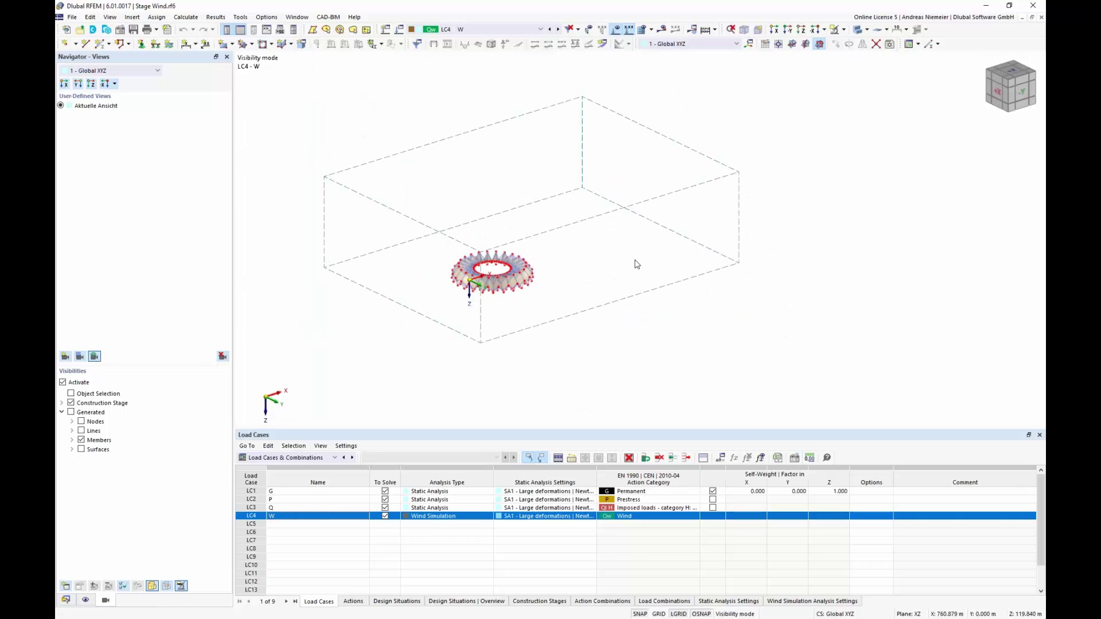
left_click(842, 30)
left_click(840, 271)
middle_click_drag(502, 309, 408, 263, "ctrl")
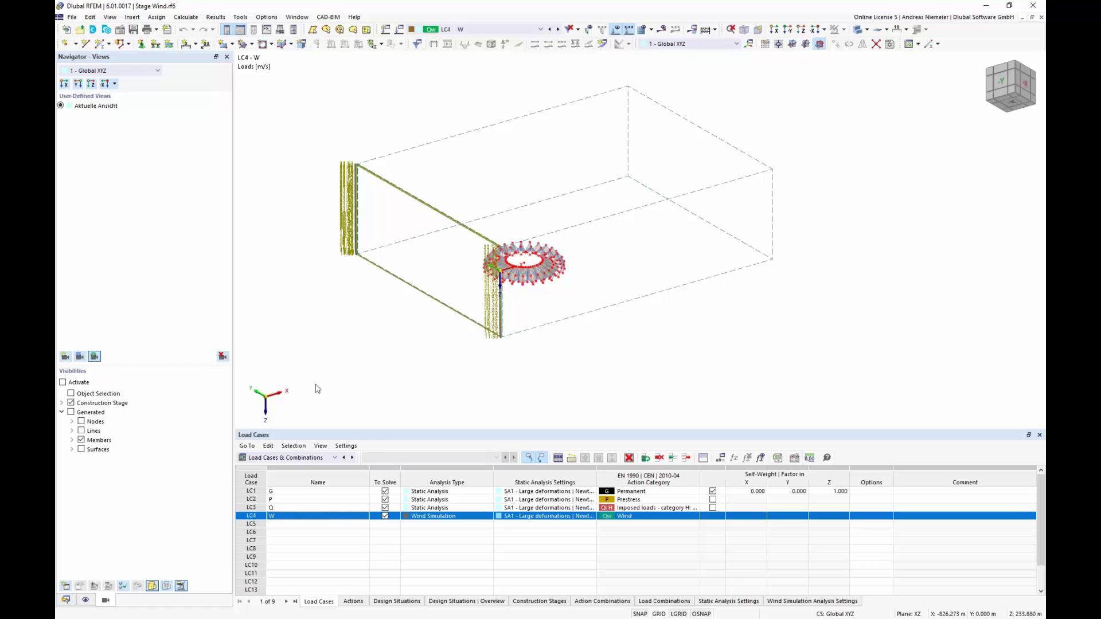
- Display the LC4 results and examine the member axial forces N along the ring roof and its supports
left_click(663, 29)
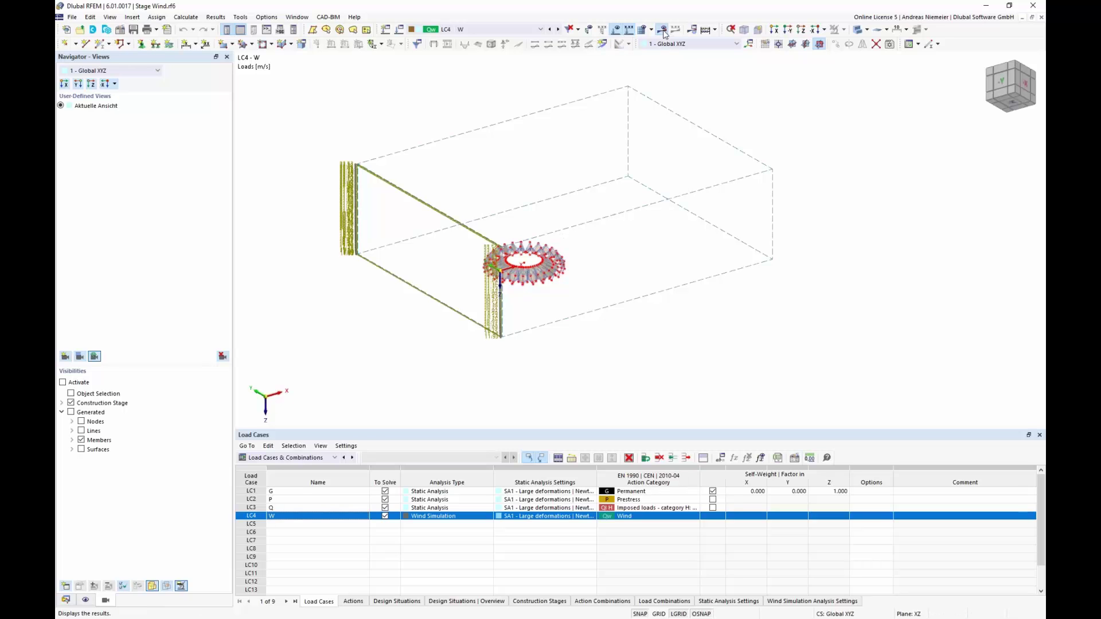
scroll(452, 292, "up", 5)
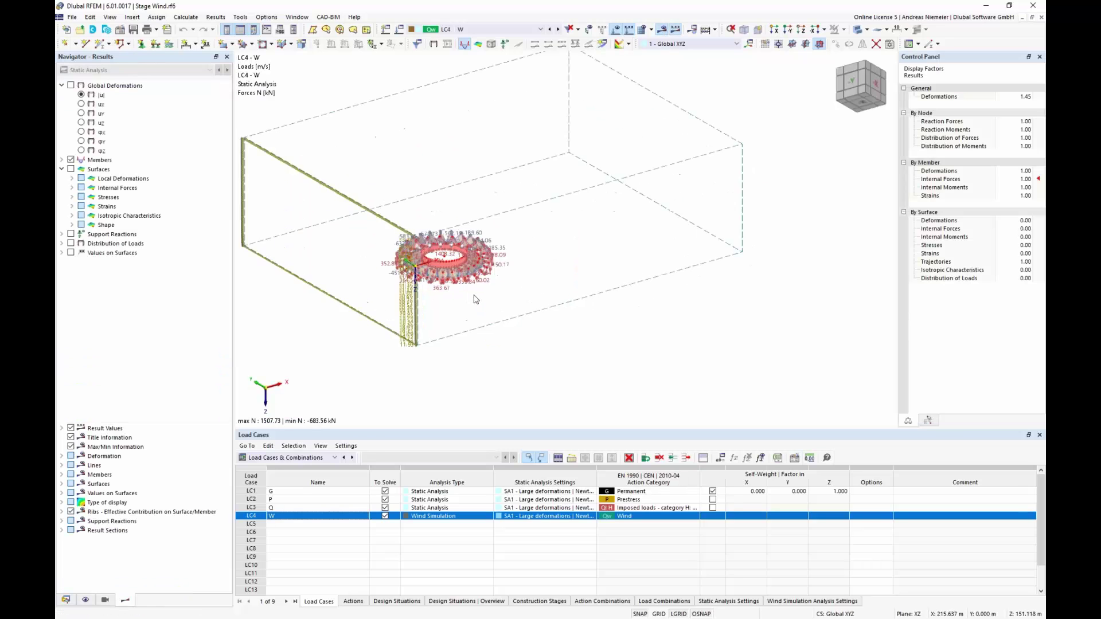
middle_click_drag(423, 285, 650, 337)
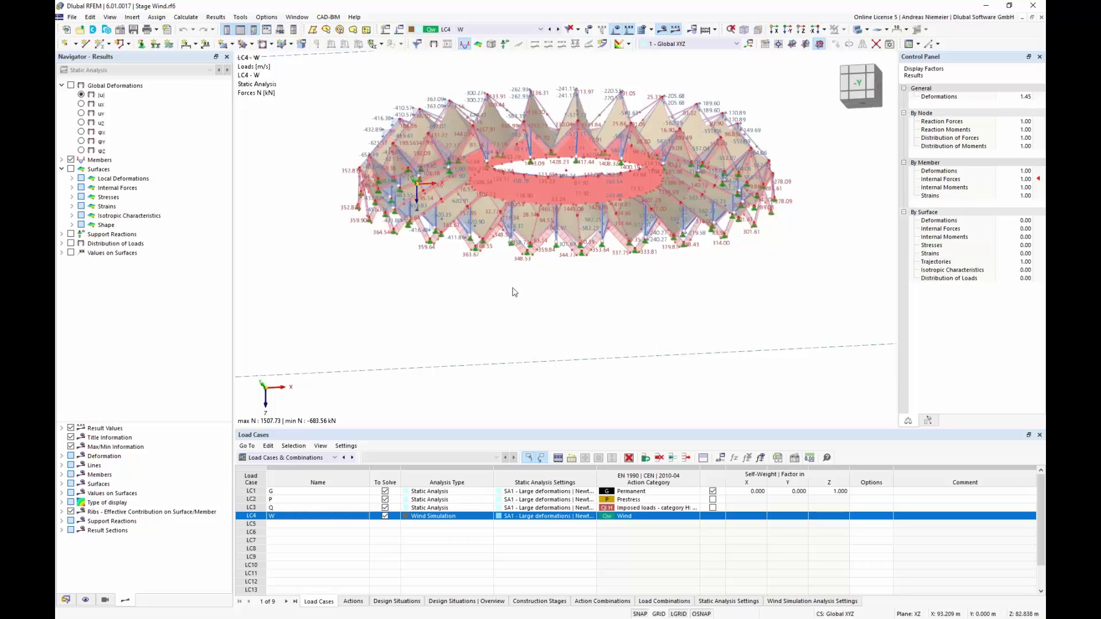
scroll(474, 261, "up", 2)
scroll(473, 261, "up", 2)
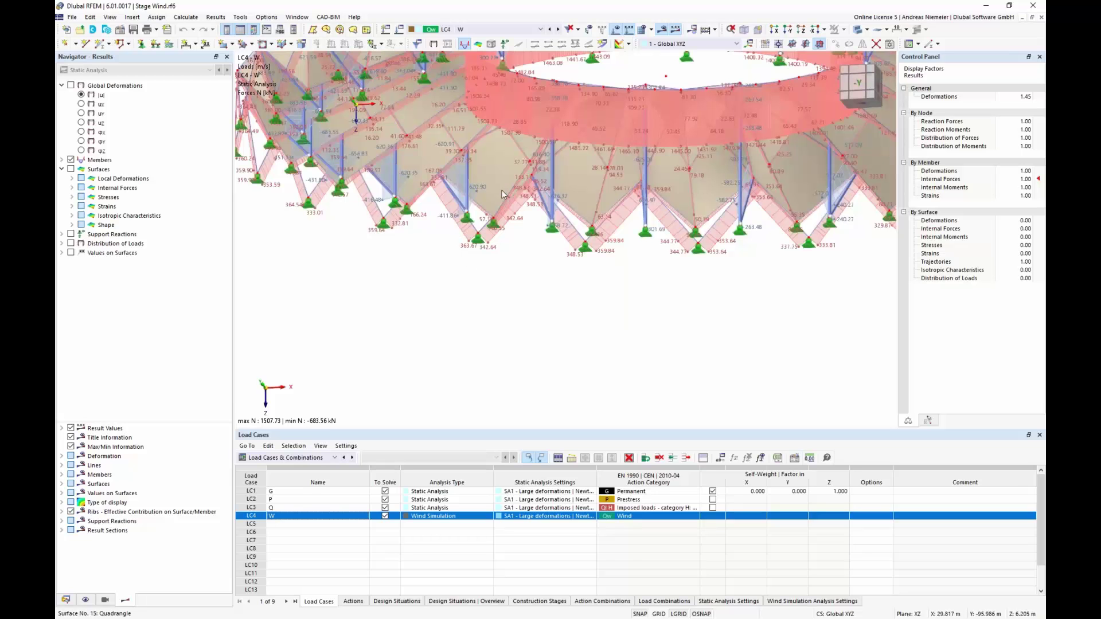
- Display the global deformations |u| of LC4 on the ring roof instead of the member axial forces
scroll(502, 194, "down", 4)
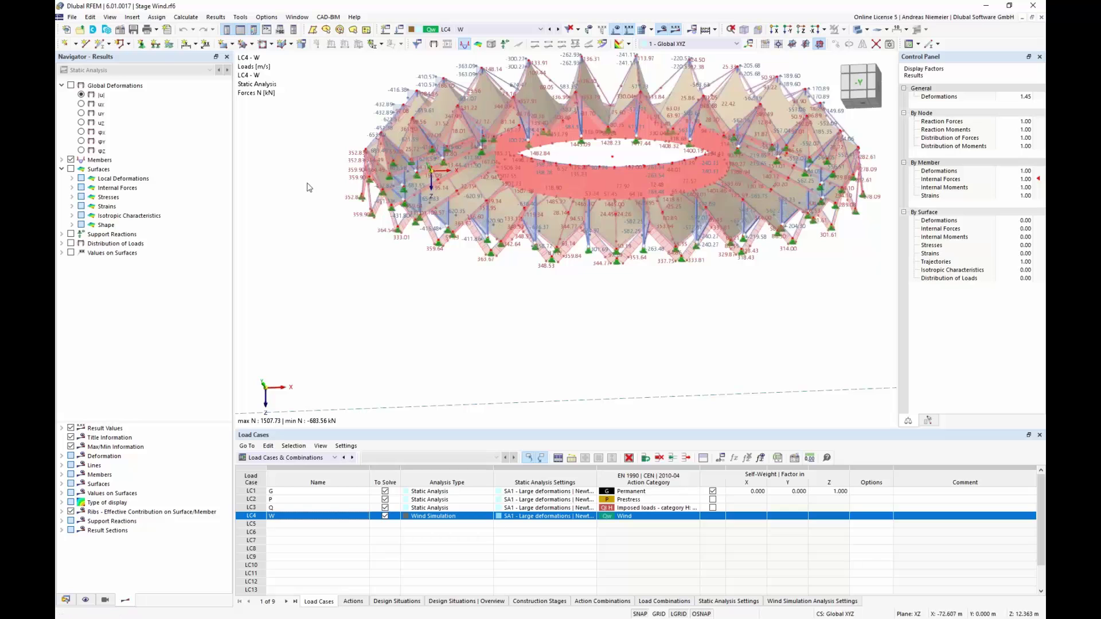
left_click(62, 160)
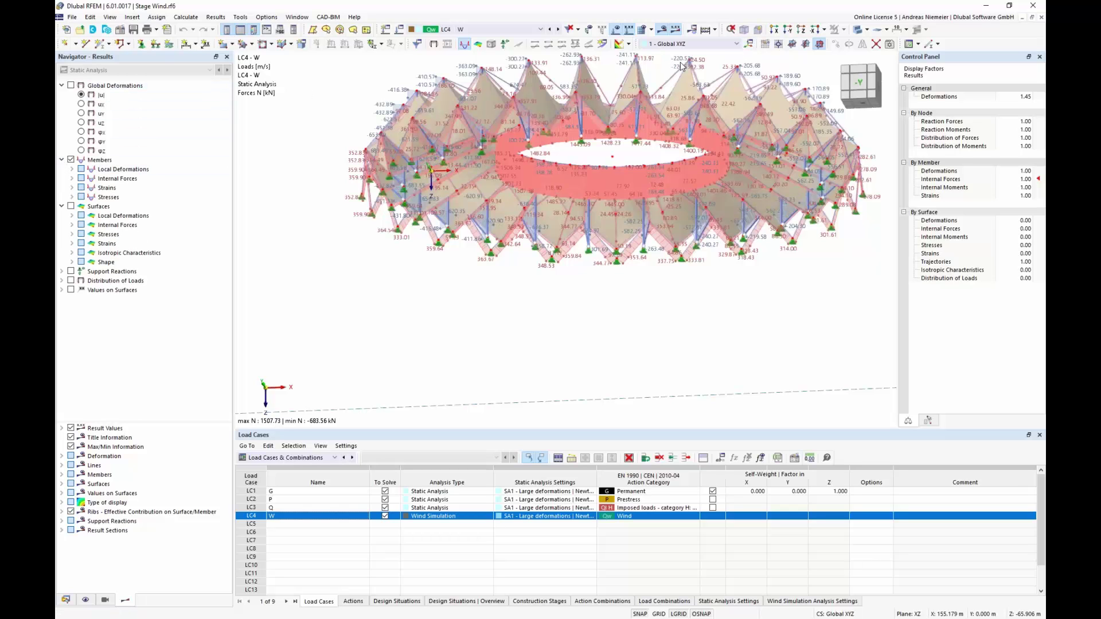
middle_click_drag(516, 275, 463, 380)
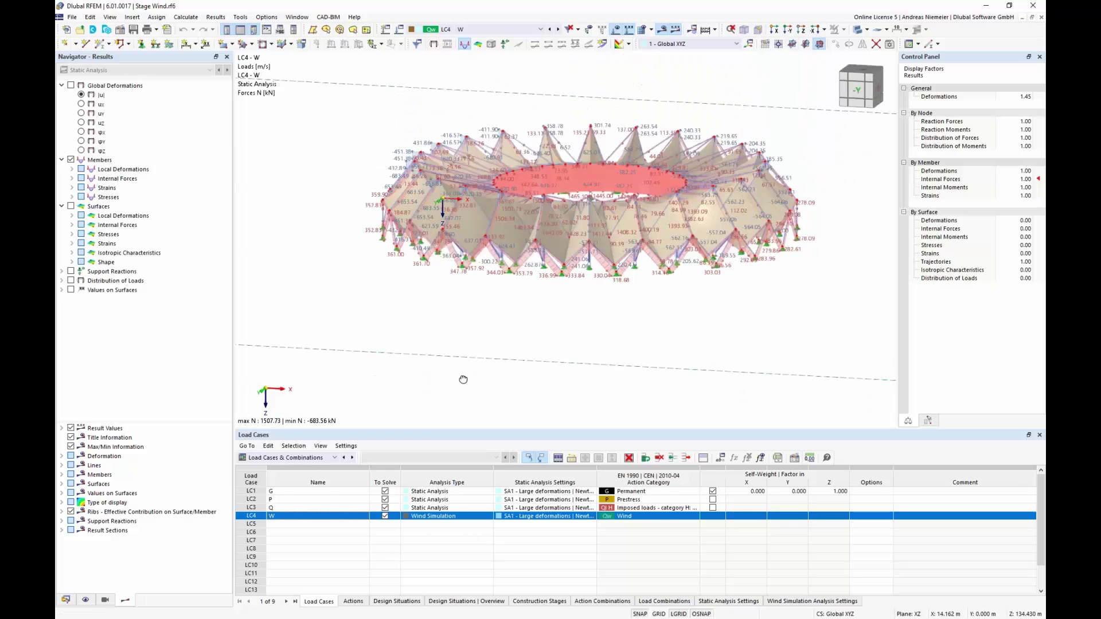
scroll(473, 320, "down", 5)
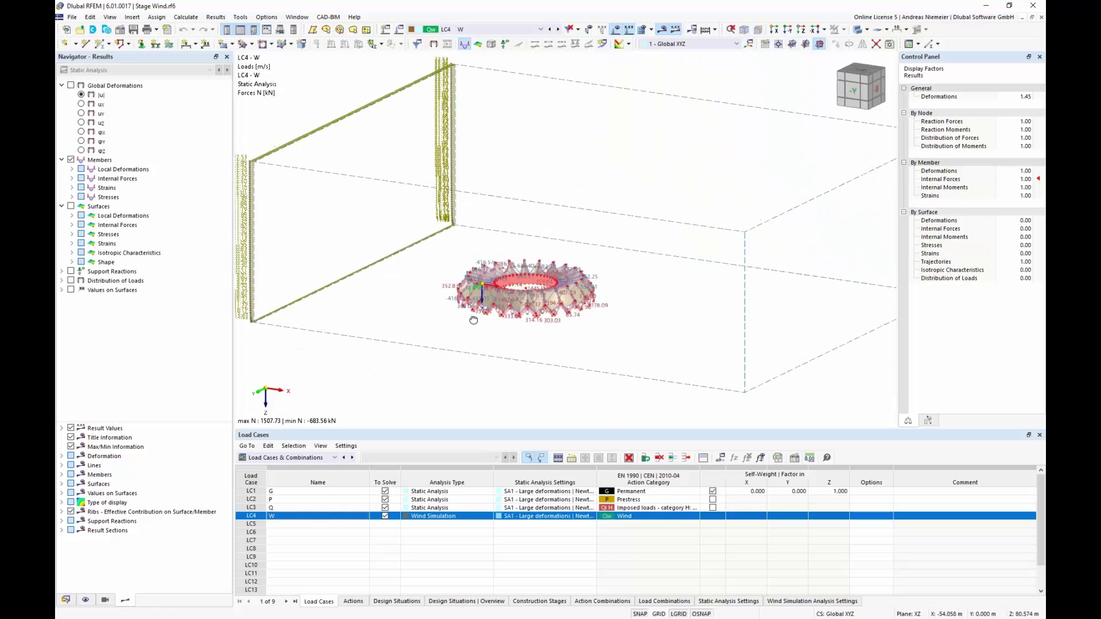
scroll(473, 320, "up", 6)
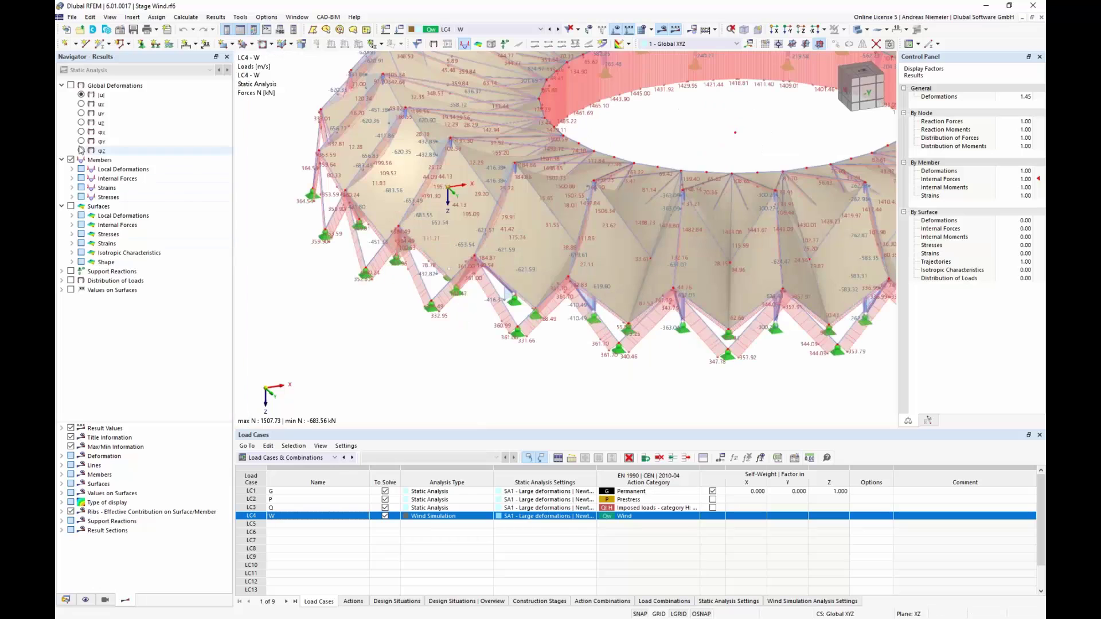
left_click(71, 86)
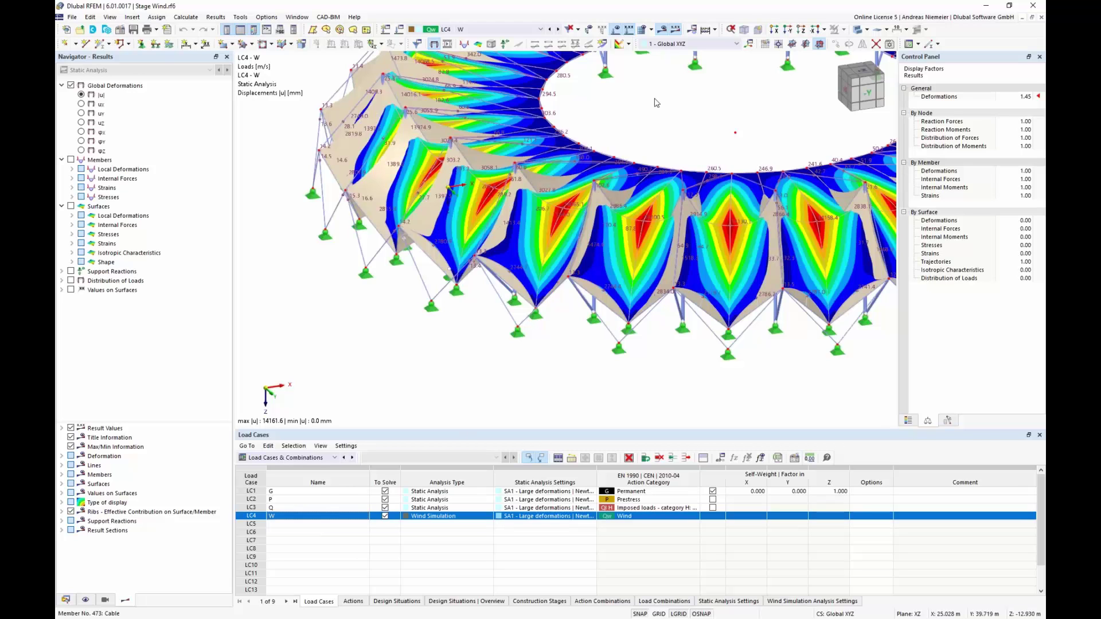
left_click(757, 29)
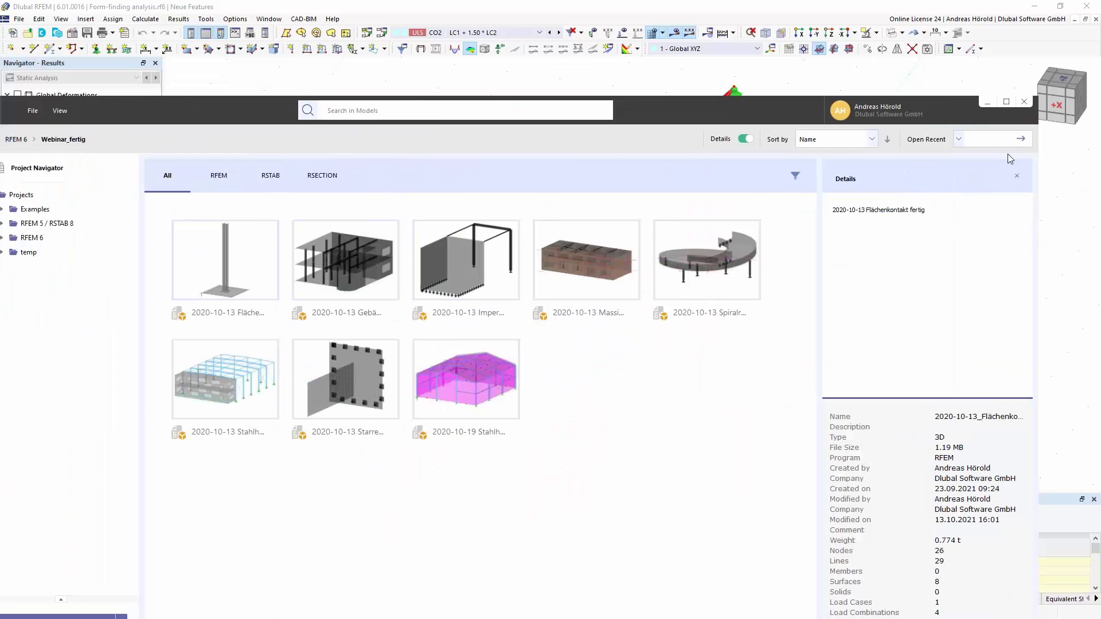
- Maximize the Dlubal Center and view the extranet messages in the account area
left_click(1006, 102)
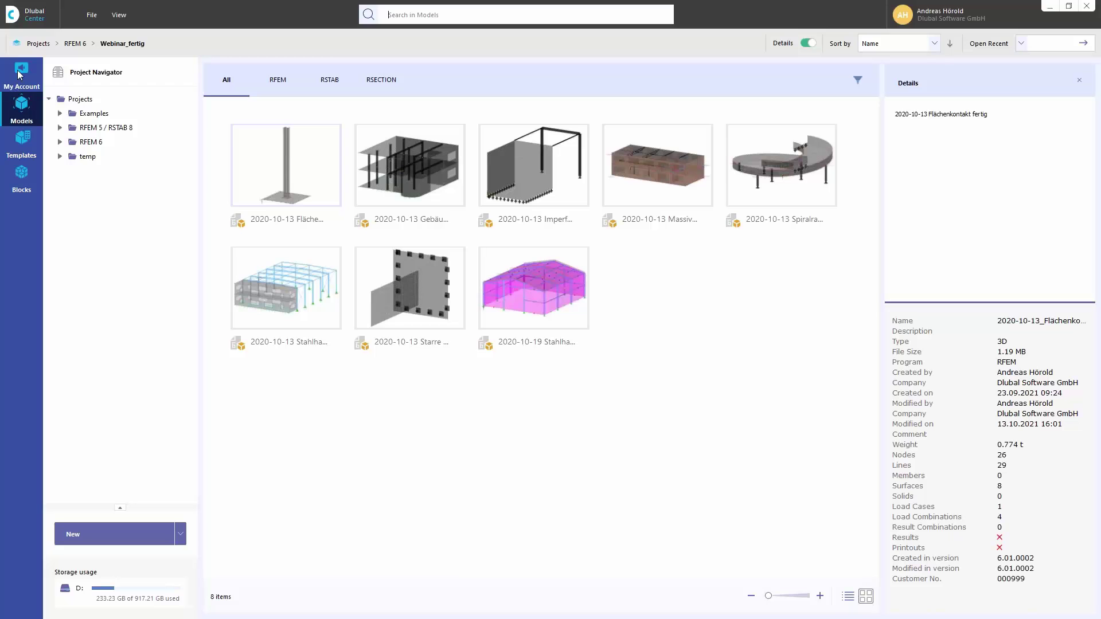
left_click(22, 76)
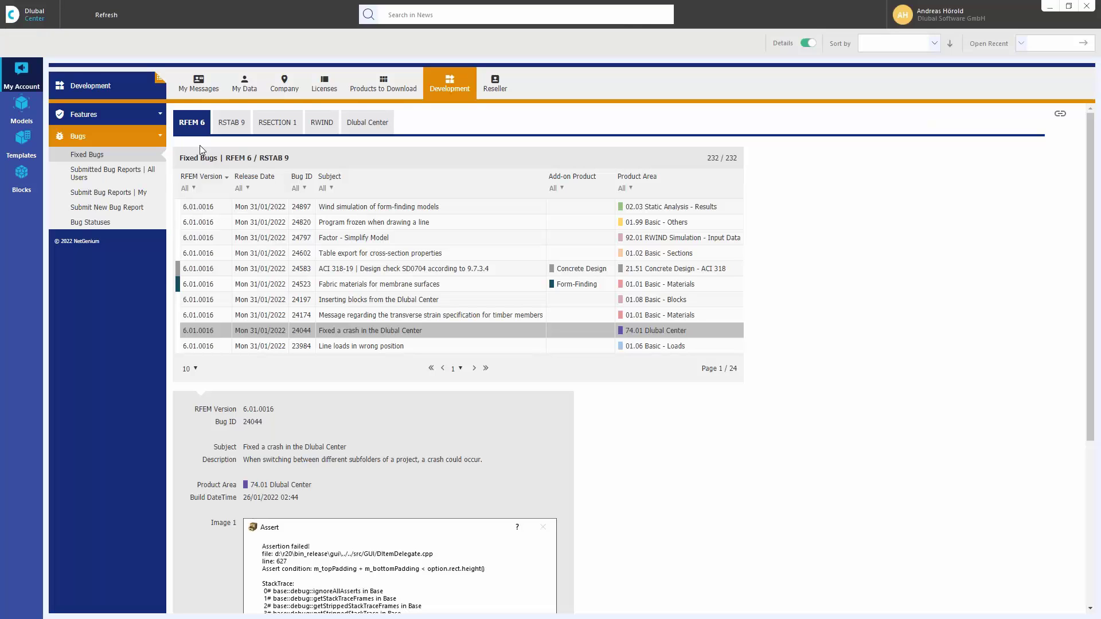
left_click(199, 84)
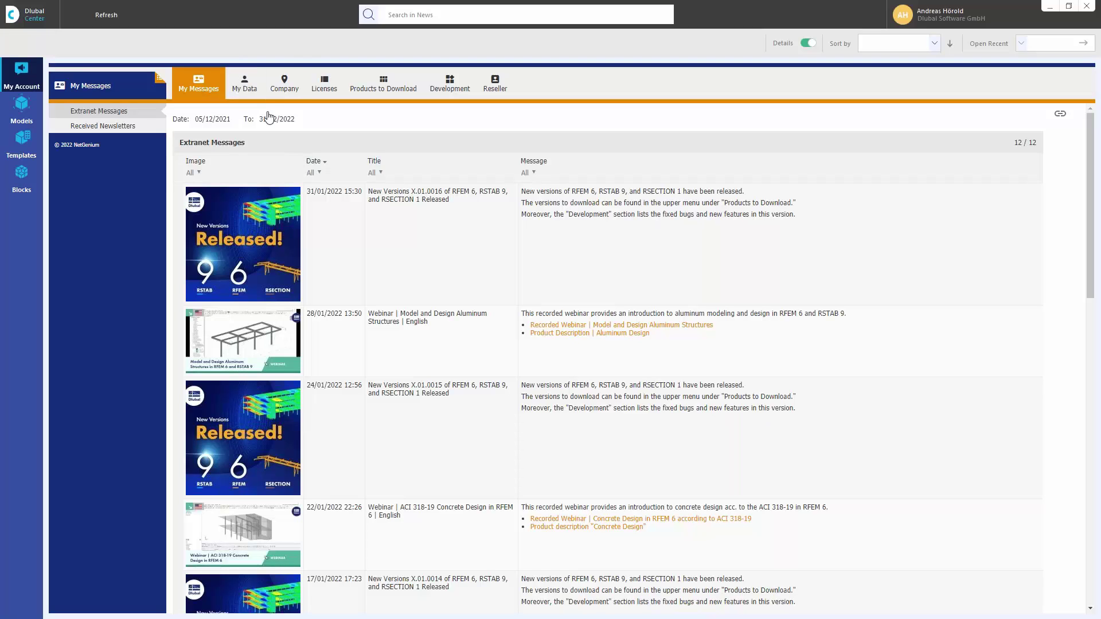
- View the account's company data and the current R20 and R19 product versions available for download
left_click(284, 85)
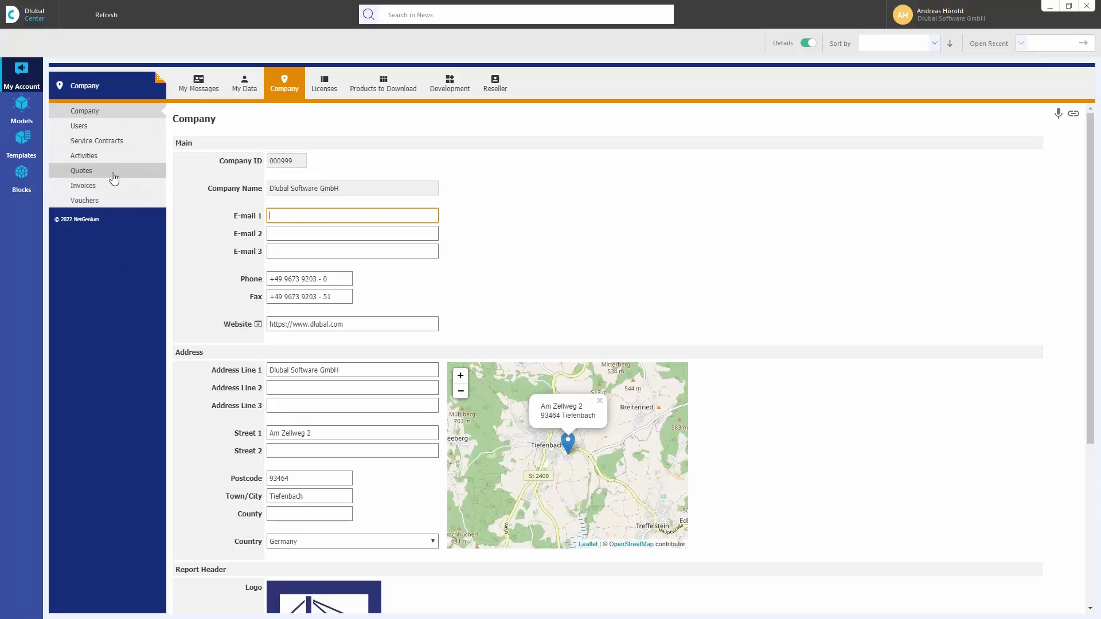
left_click(383, 85)
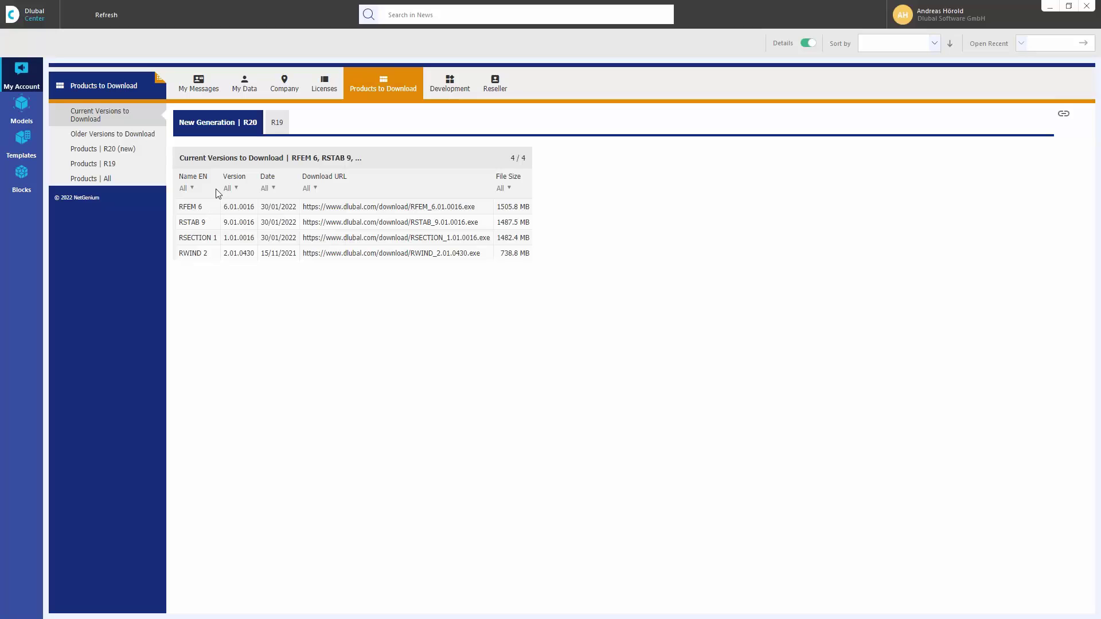
left_click(276, 125)
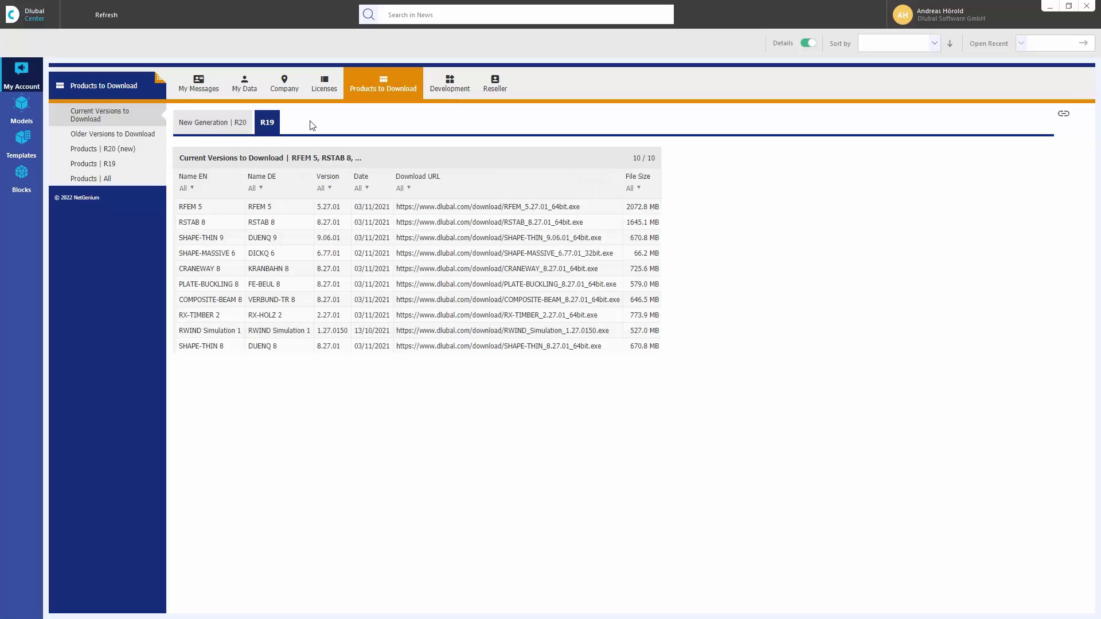
- Review the implemented features, open features and fixed bugs listed for RFEM 6 in the development area
left_click(450, 83)
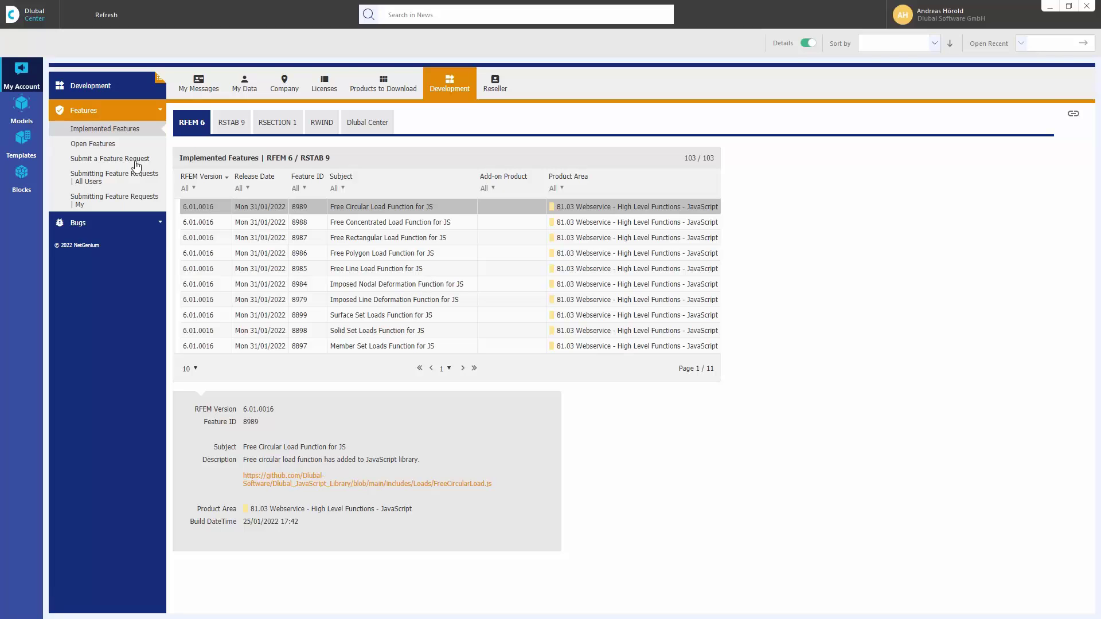
left_click(102, 148)
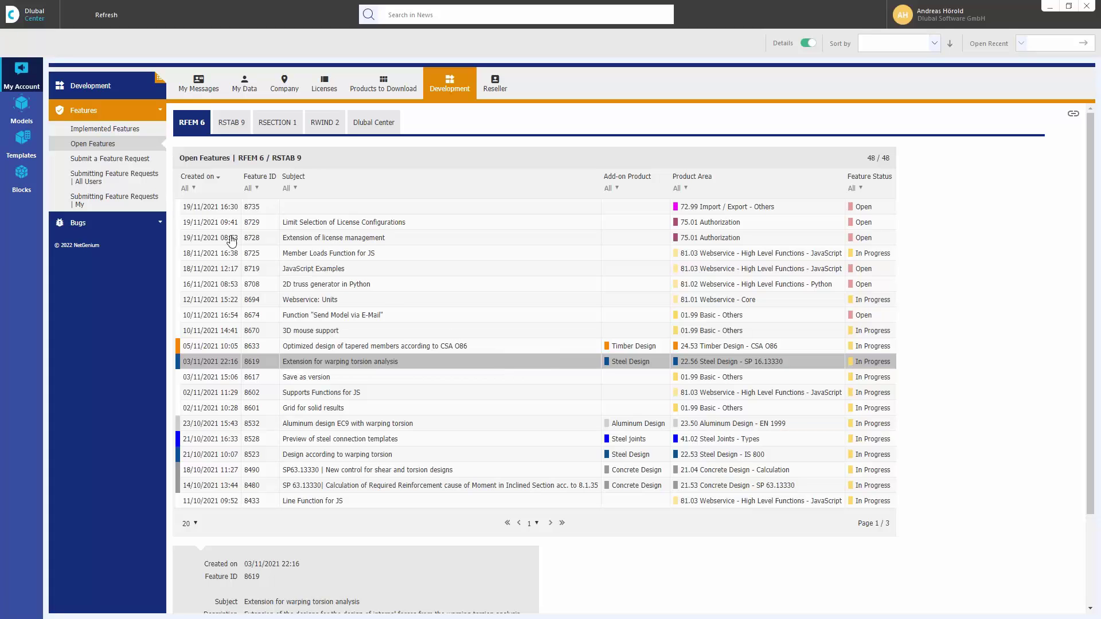
left_click(108, 225)
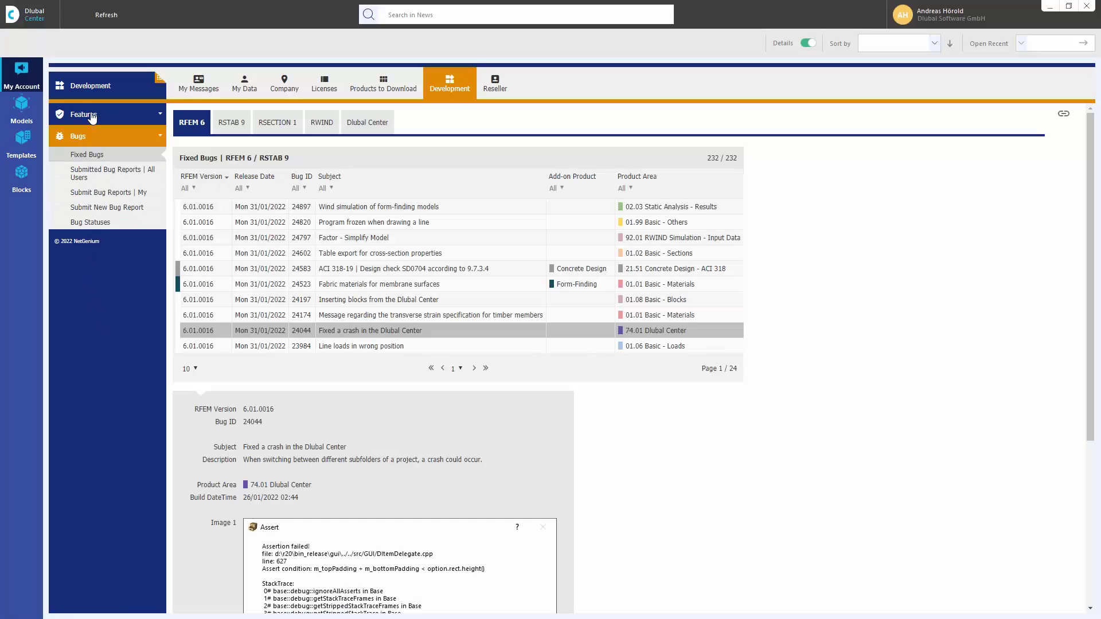
left_click(92, 116)
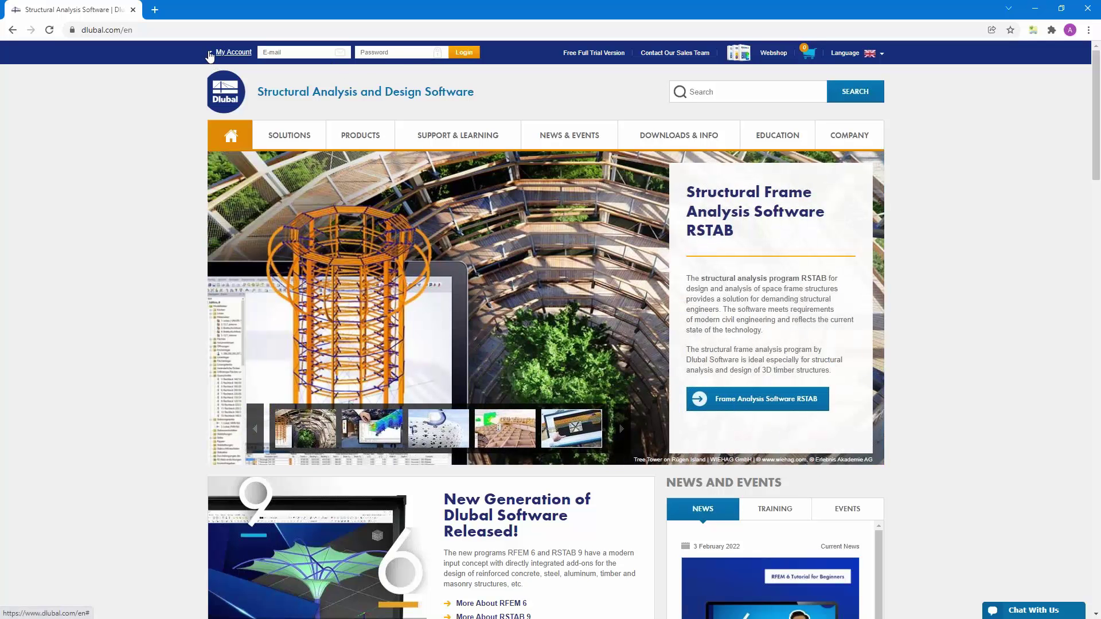
- On the Dlubal website, show the account options and browse the RFEM 6 for Beginners e-learning videos
left_click(209, 54)
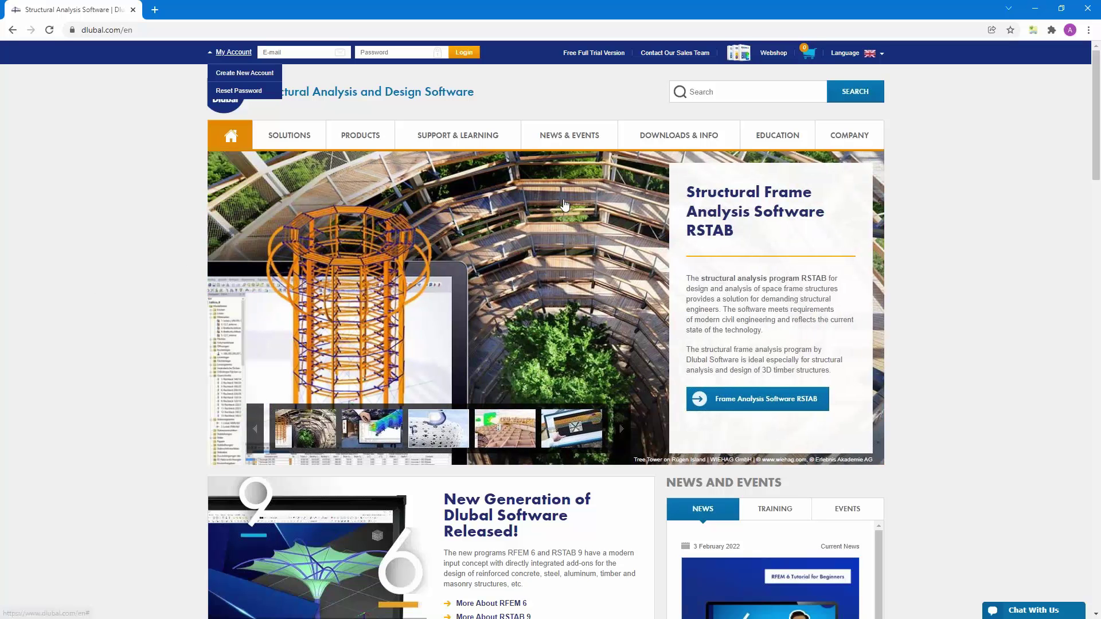
mouse_move(683, 147)
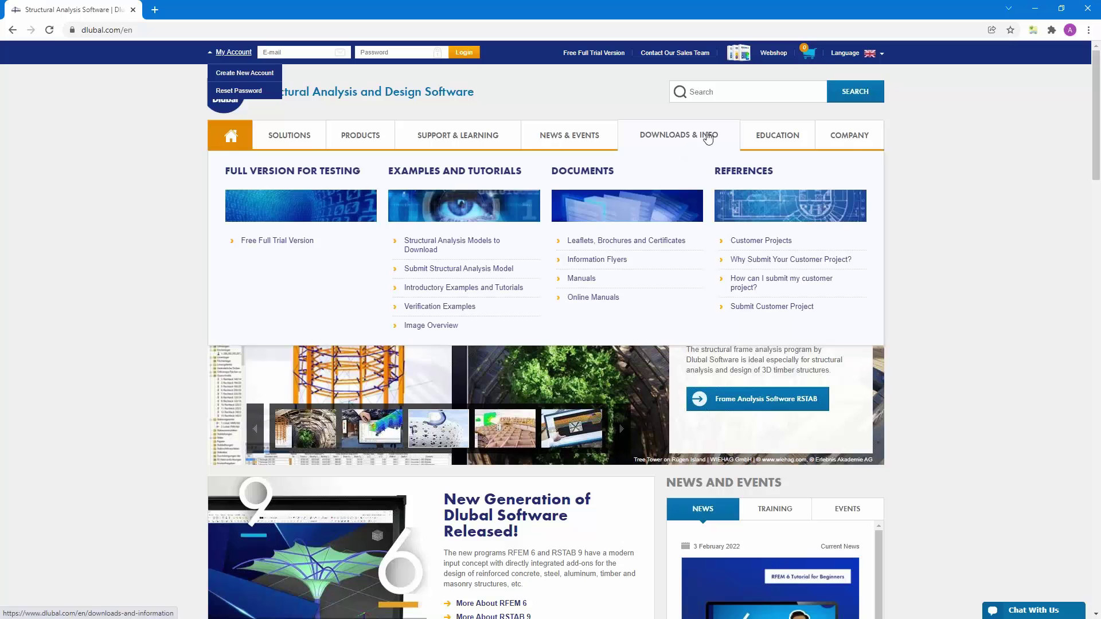
mouse_move(774, 135)
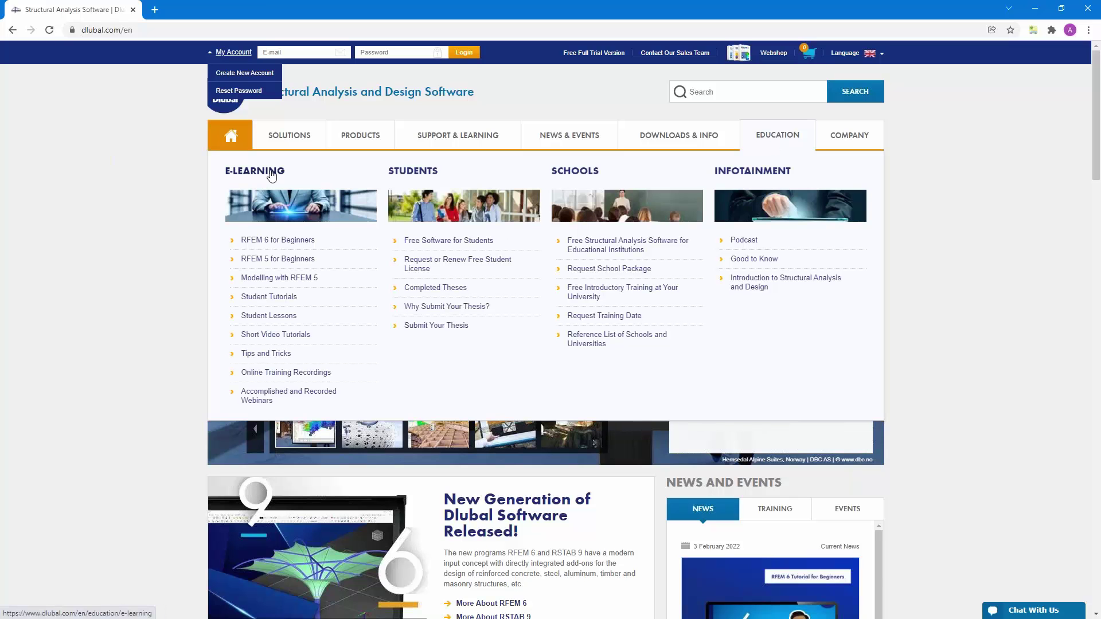
left_click(275, 242)
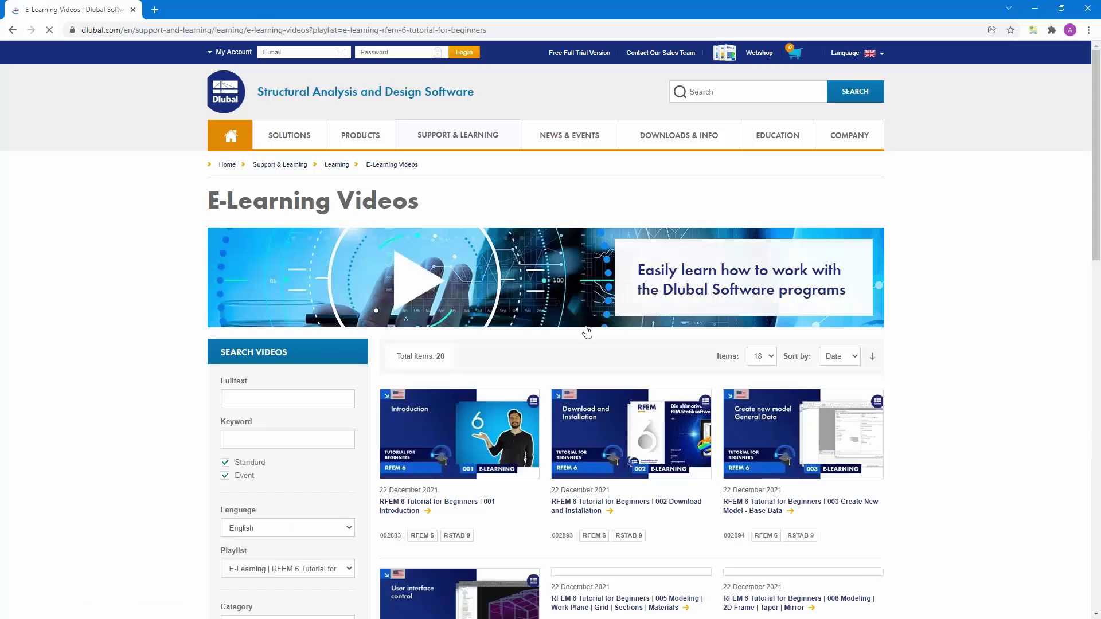
scroll(654, 352, "down", 5)
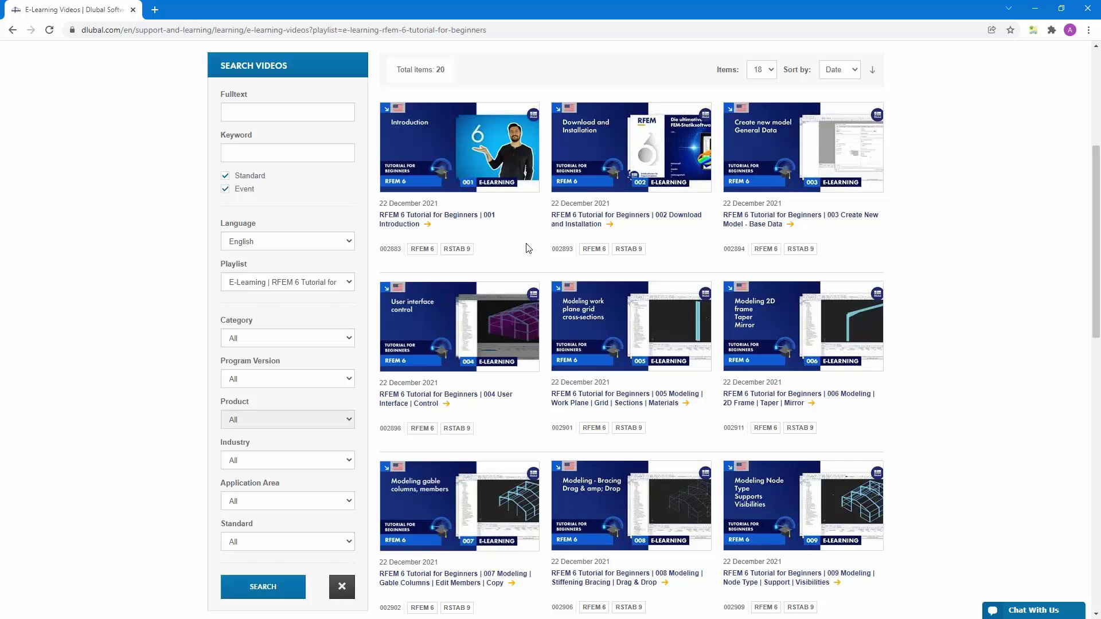
scroll(528, 248, "down", 13)
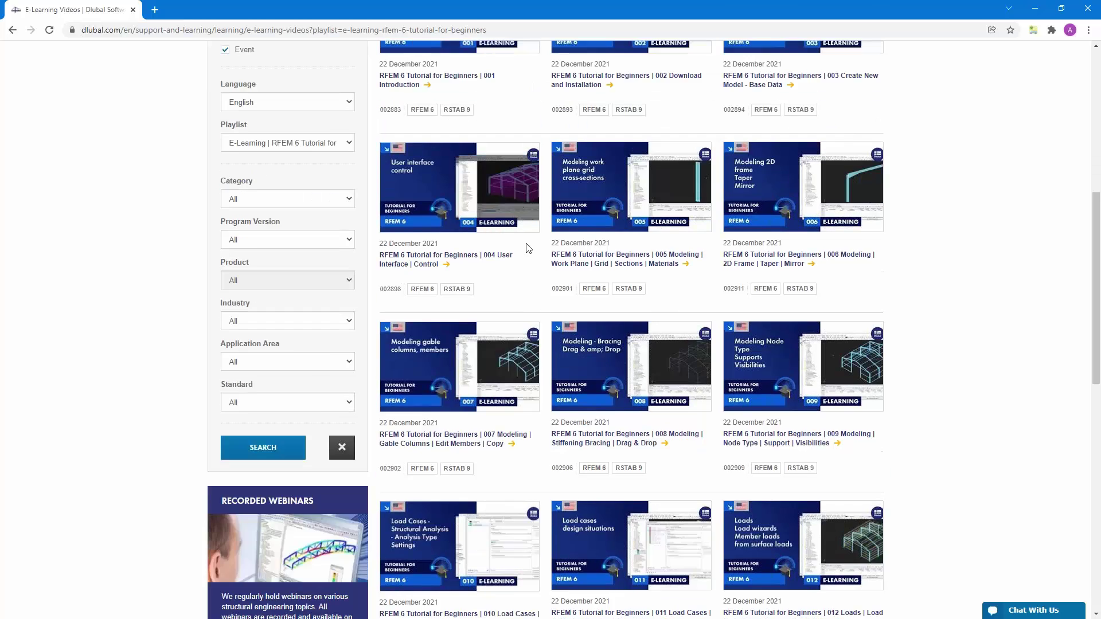
scroll(526, 246, "up", 13)
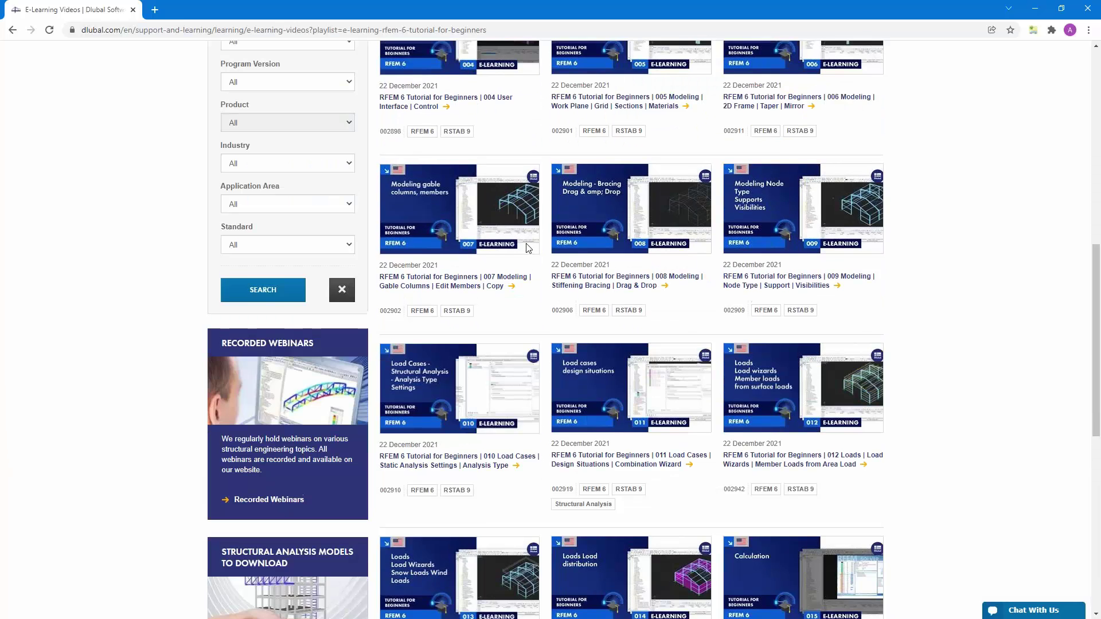
scroll(525, 243, "down", 4)
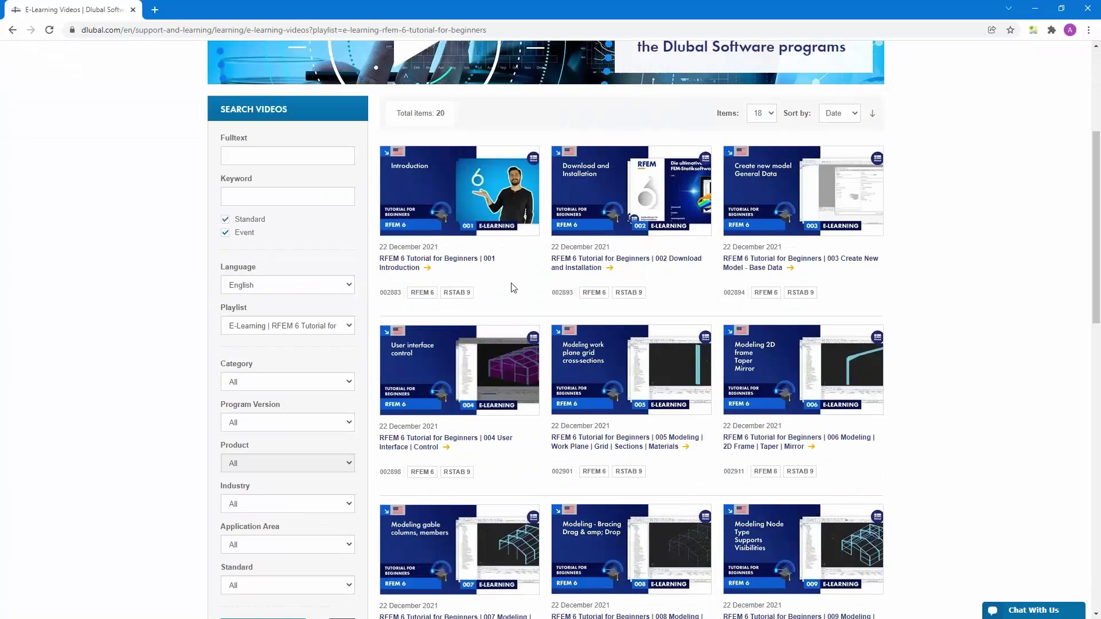
- Find the webinar "Form-Finding and Calculation of Membrane Structures in RFEM 6" in the webinar list and open its page
scroll(514, 290, "up", 5)
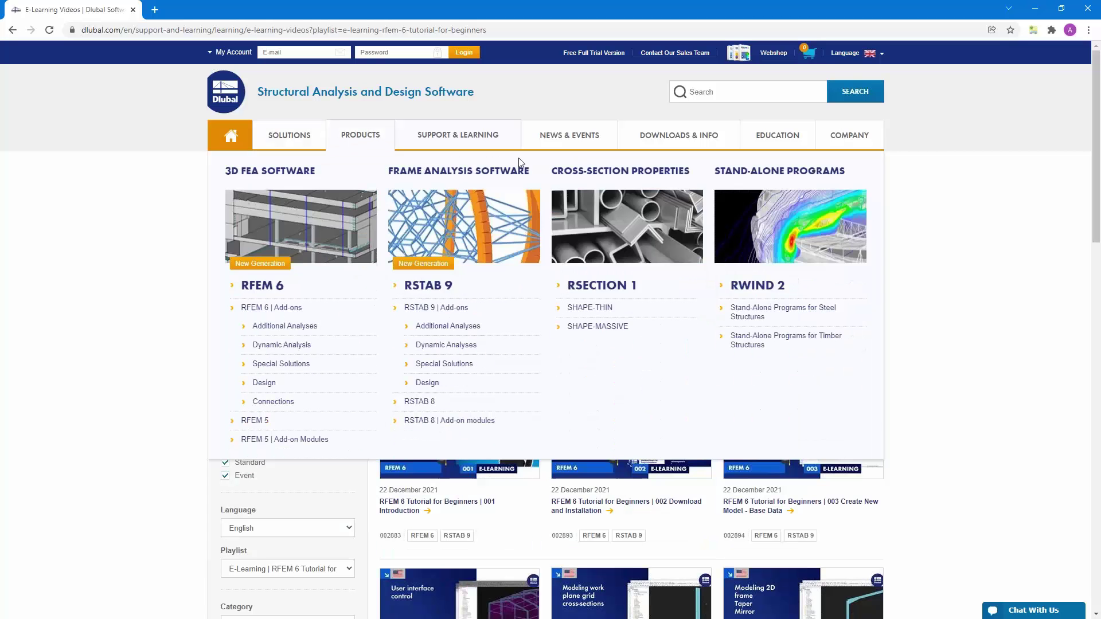
mouse_move(570, 141)
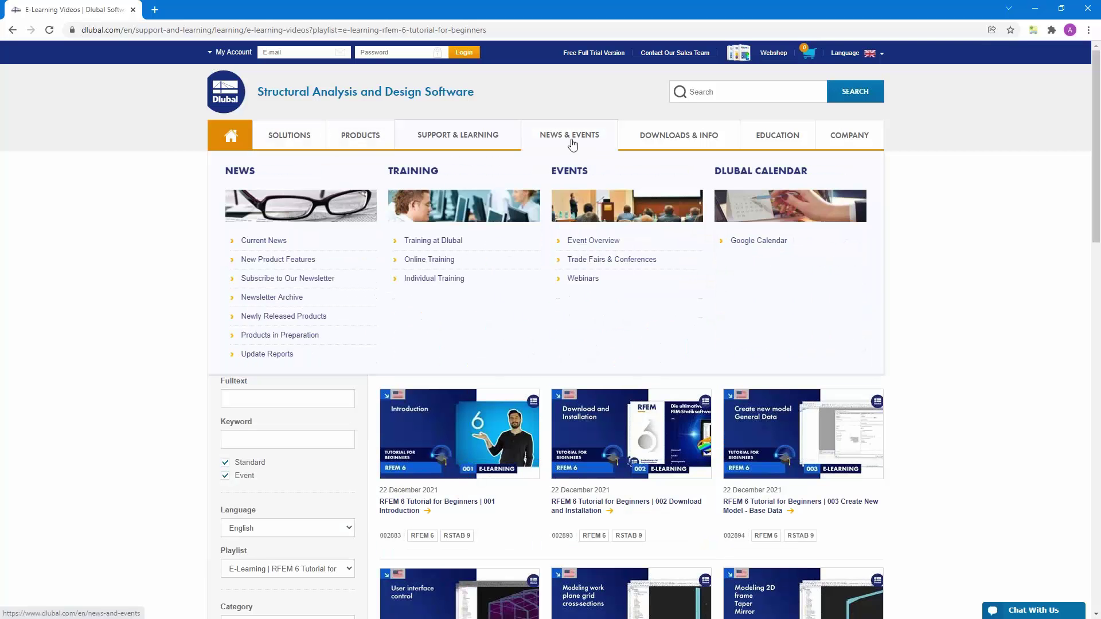
left_click(584, 280)
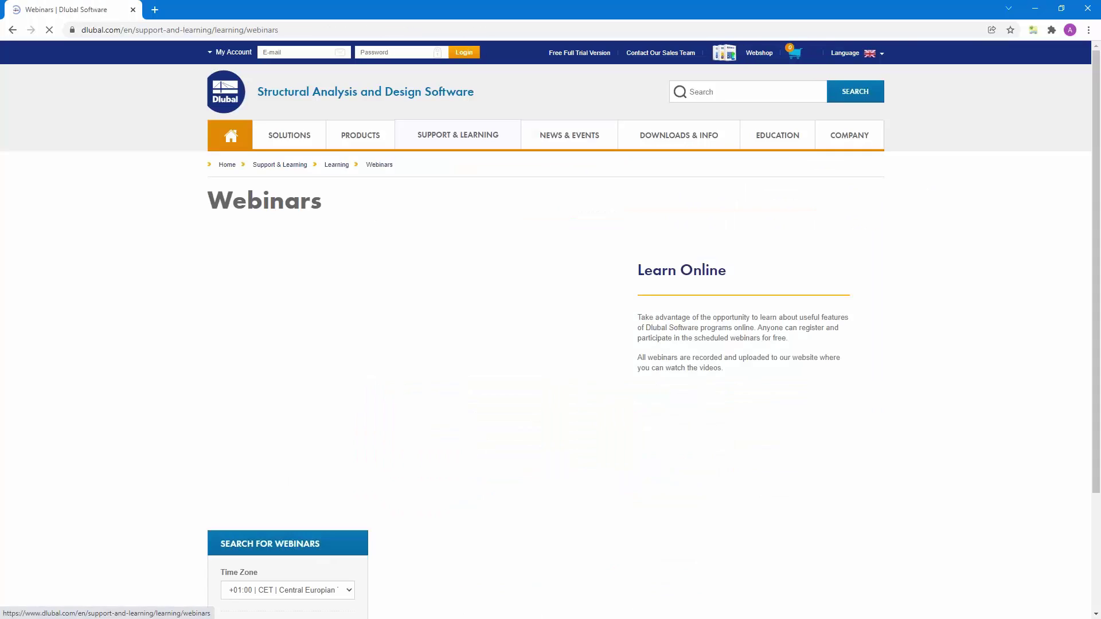
scroll(572, 386, "down", 14)
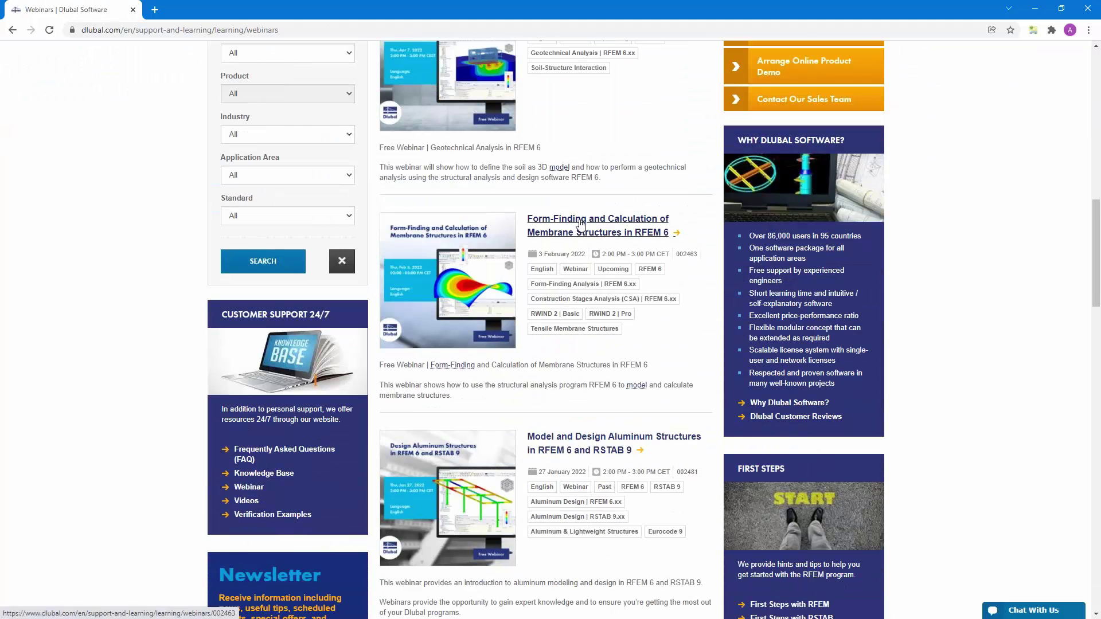
left_click(580, 228)
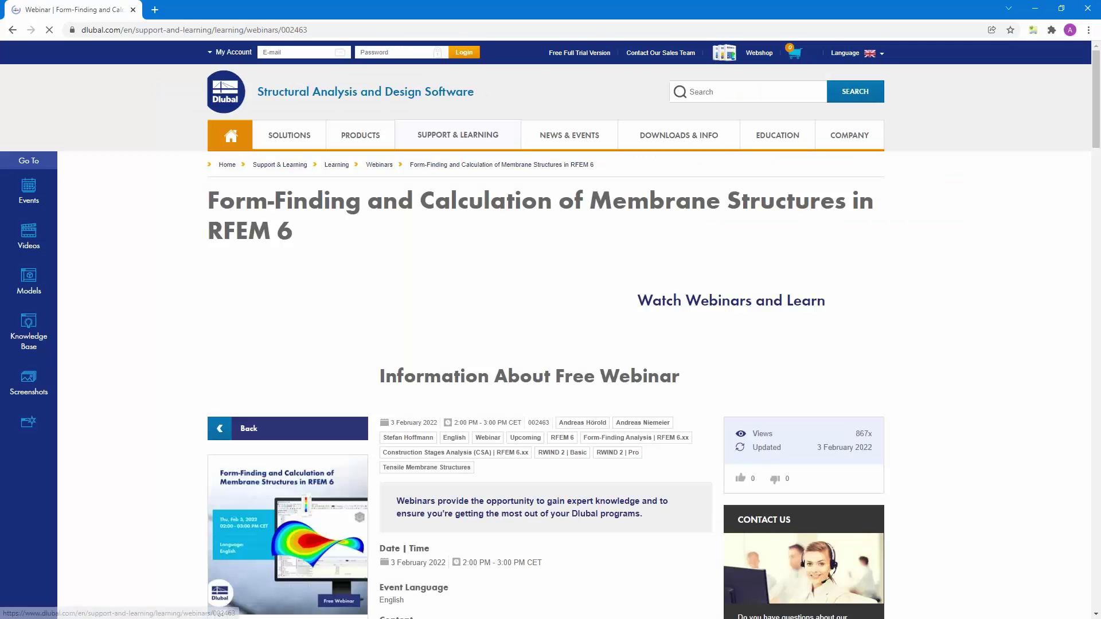